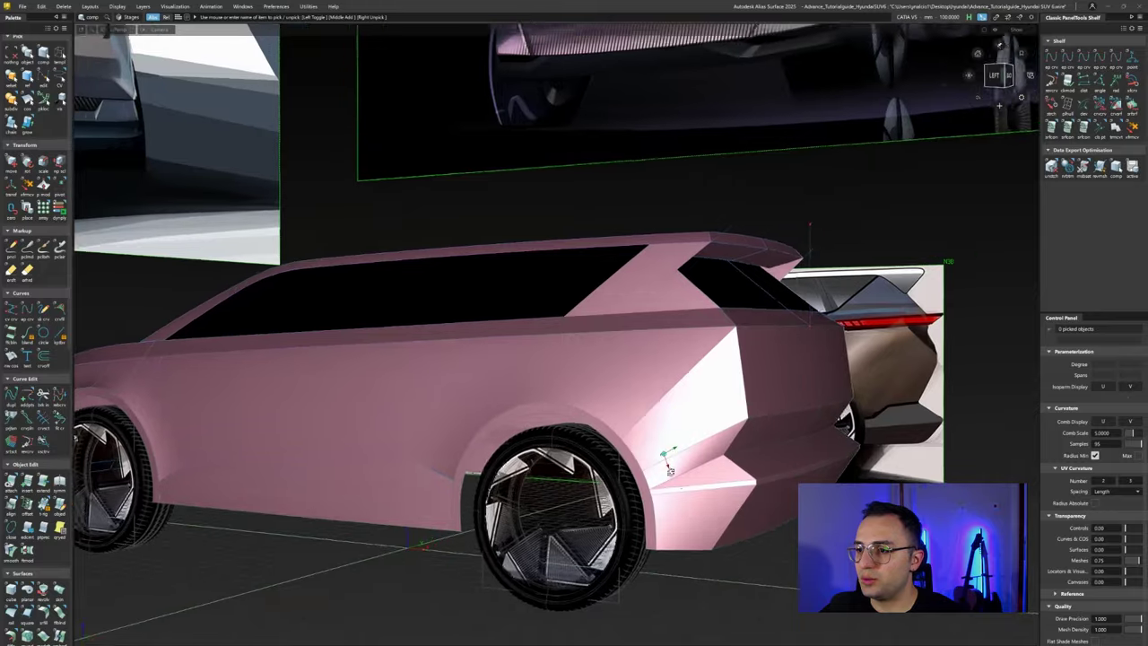
Step: Assign the wheel-arch bands, side sills and lower rear bumper surfaces to the dark grey trim group and isolate them
alt+shift+drag(456, 491, 399, 499)
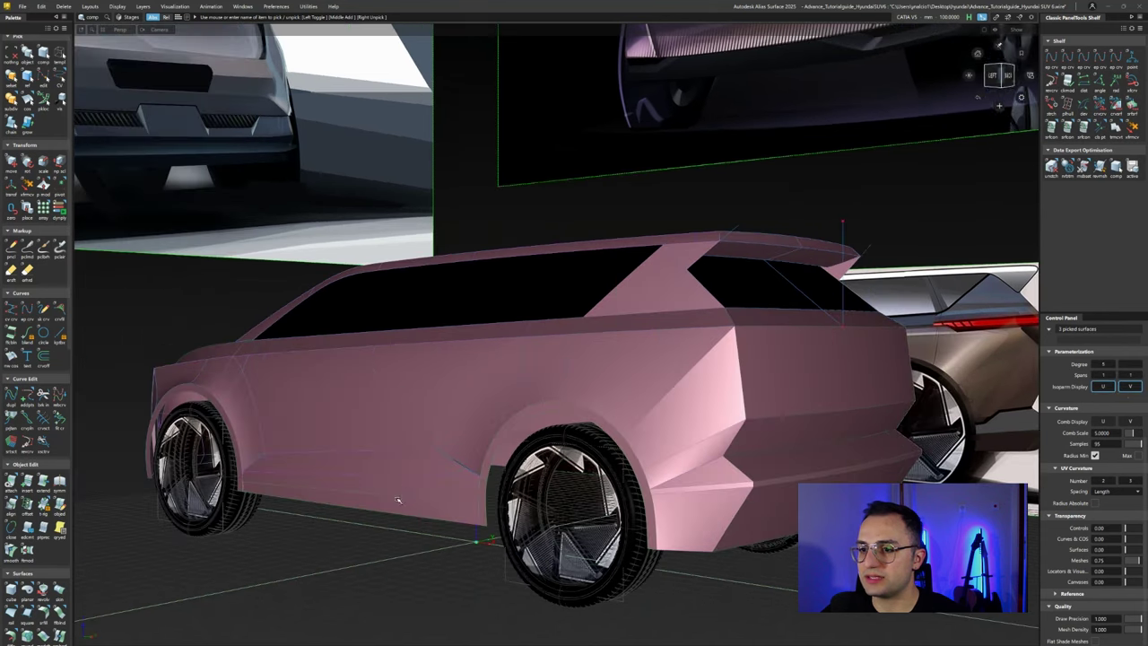
alt+shift+drag(277, 474, 341, 484)
alt+shift+right_drag(340, 484, 408, 495)
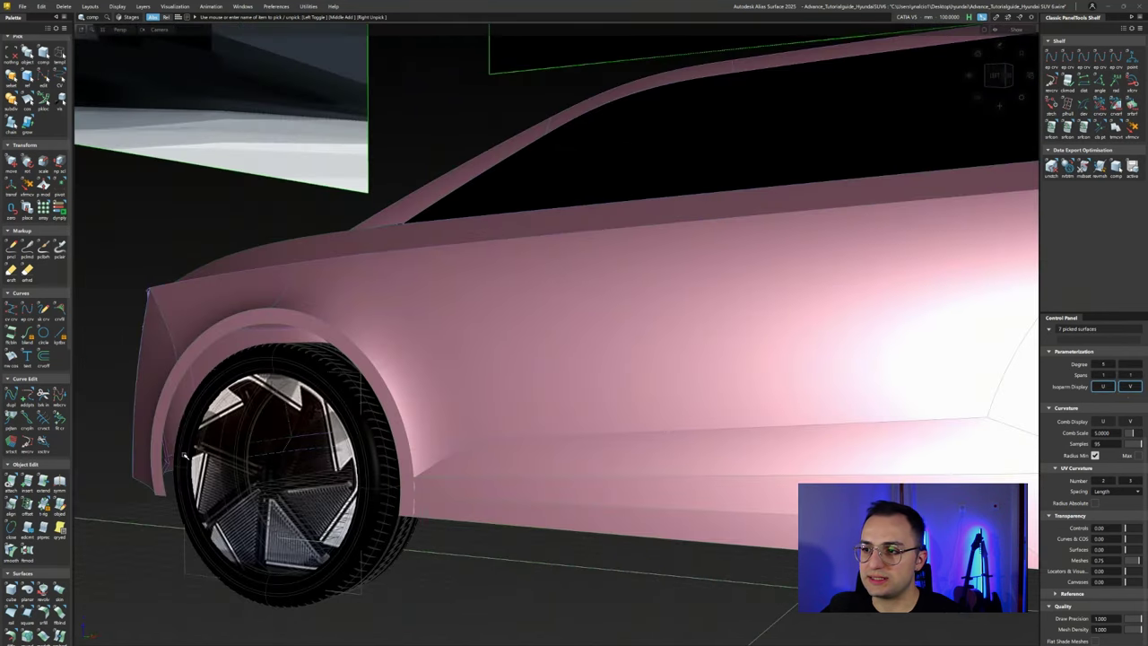
alt+shift+drag(484, 423, 508, 549)
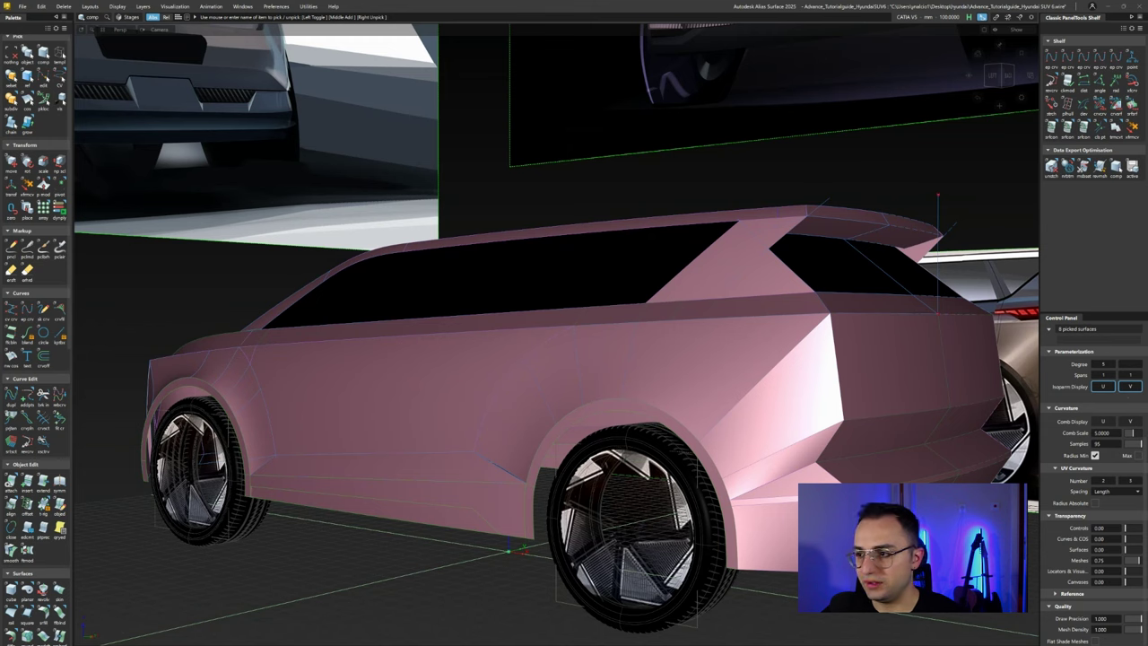
alt+shift+drag(464, 469, 426, 462)
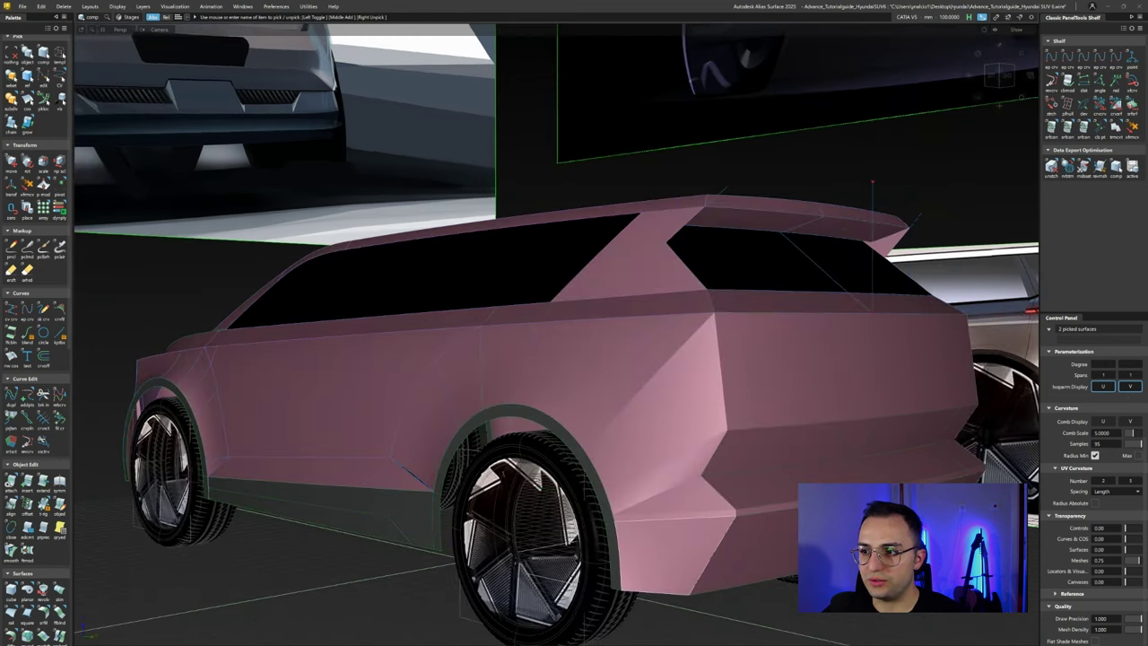
alt+shift+drag(520, 516, 489, 507)
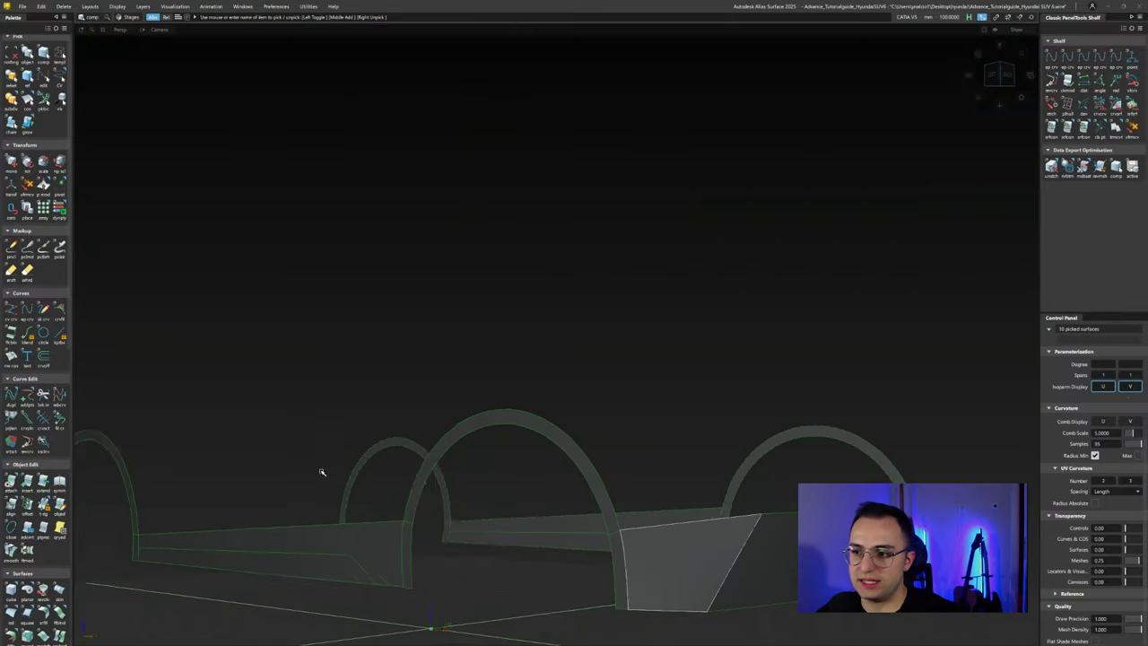
alt+shift+drag(321, 469, 376, 475)
alt+shift+drag(262, 371, 103, 305)
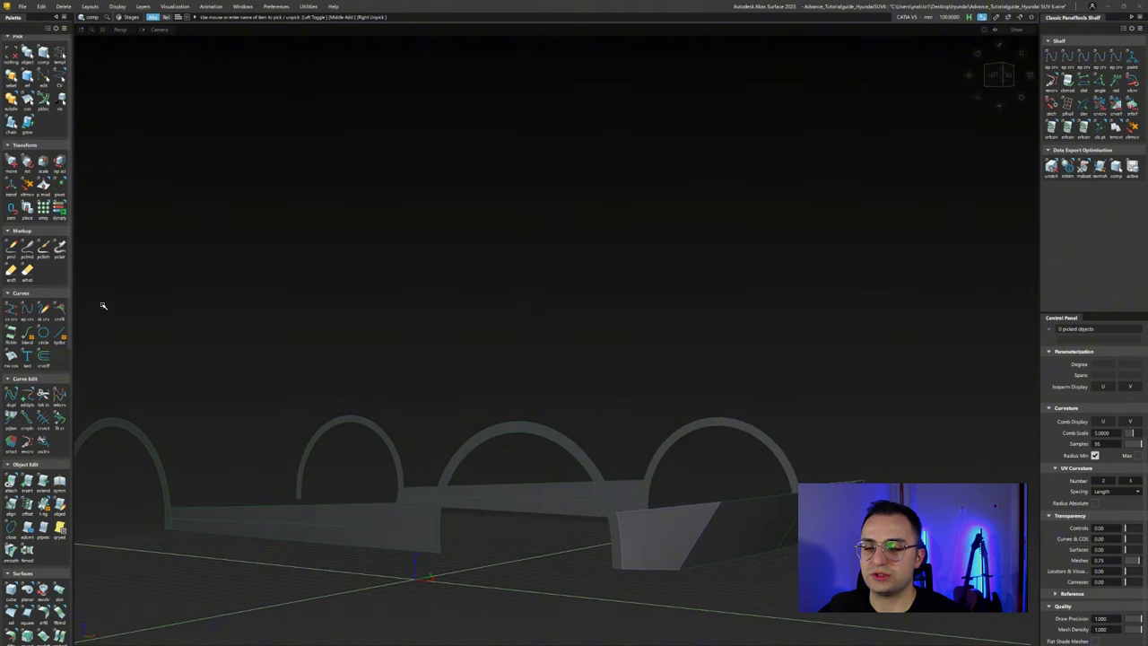
Step: Create a Normal-type multi-surface draft along the rear wheel-arch band's edge with angle -60 and length 50
scroll(36, 404, down, 5)
click(43, 500)
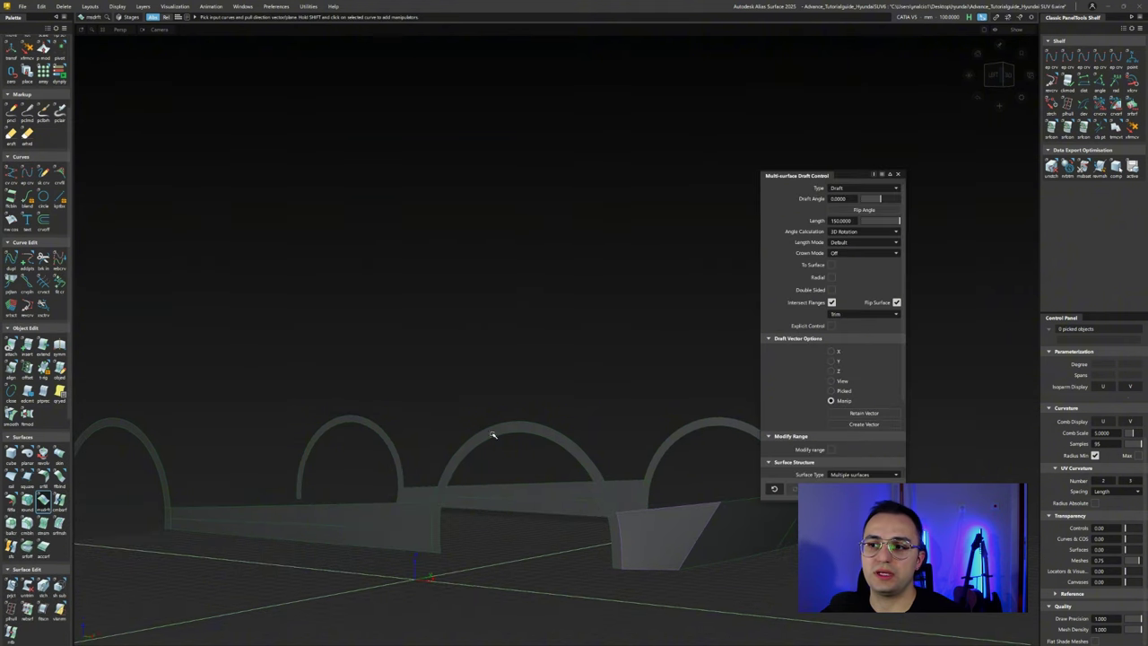
click(537, 418)
alt+shift+drag(538, 418, 541, 408)
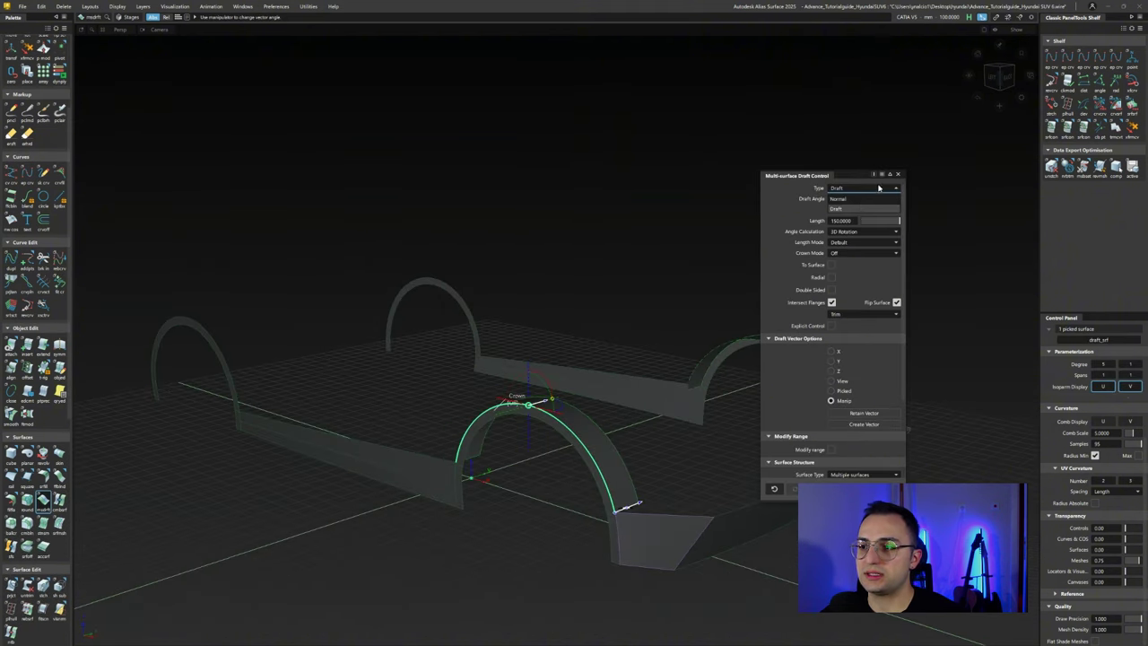
click(837, 198)
alt+shift+drag(646, 377, 619, 339)
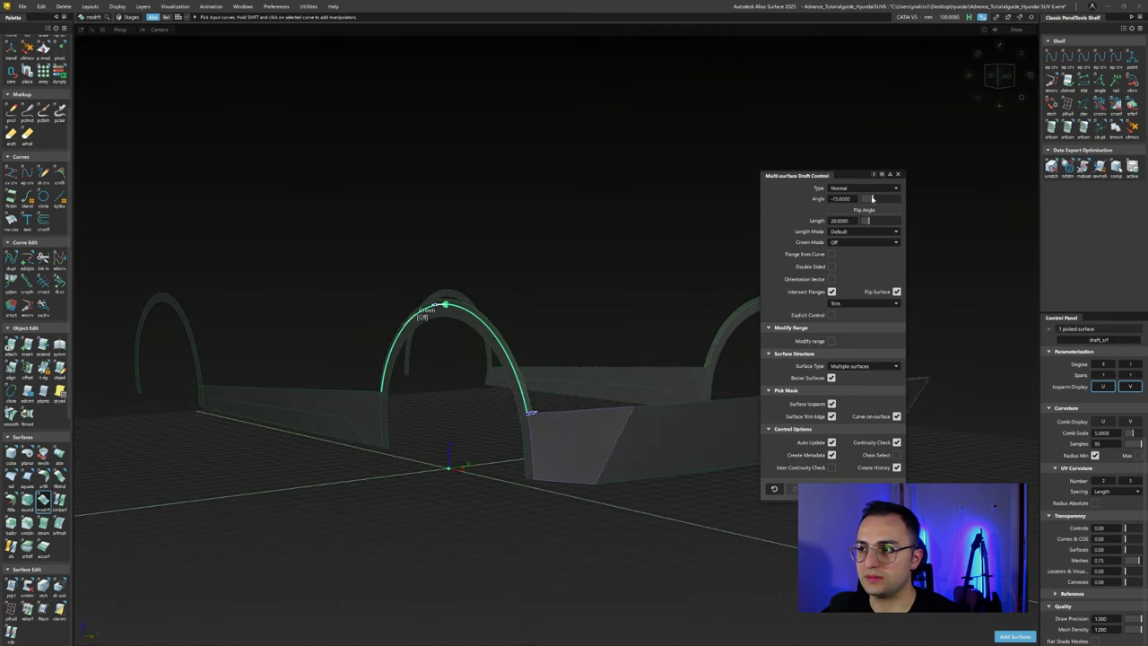
alt+shift+drag(465, 304, 395, 341)
click(544, 436)
click(465, 343)
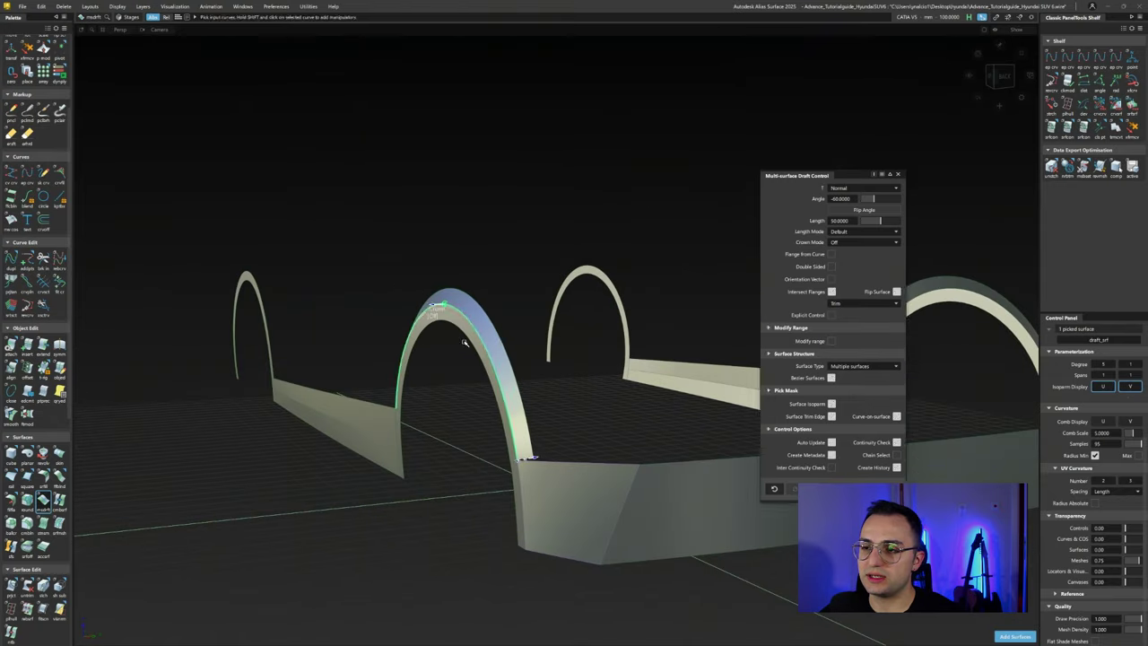
alt+shift+drag(465, 343, 423, 420)
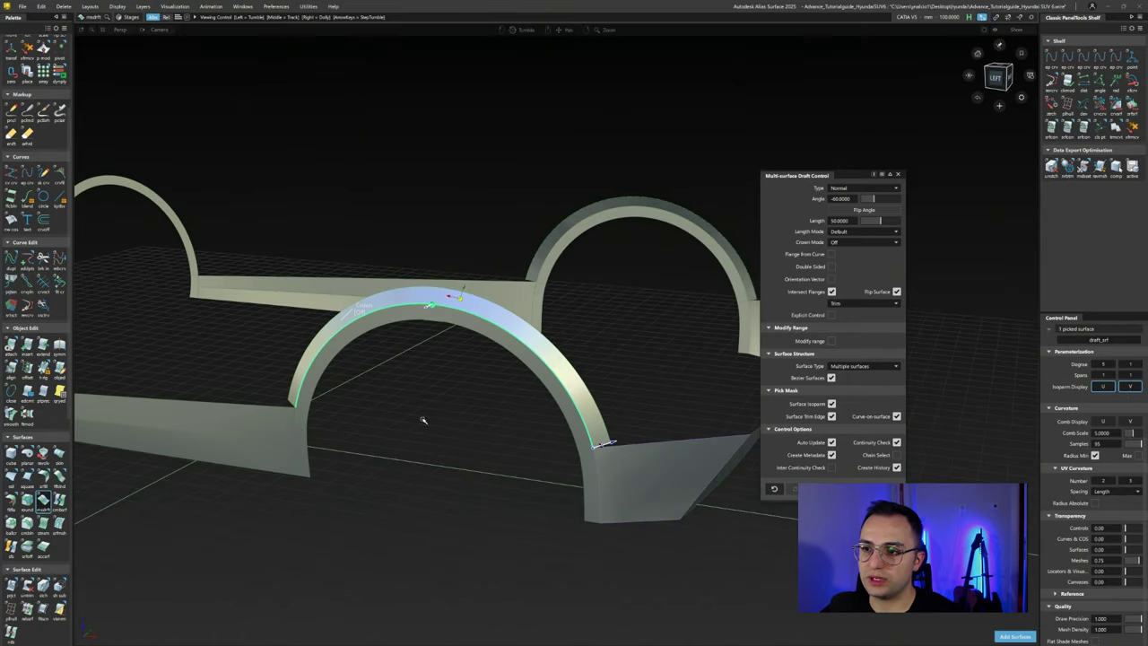
Step: Draft the front wheel-arch band's edge in Normal type with angle 60 and length 50
click(307, 437)
alt+shift+drag(667, 333, 223, 475)
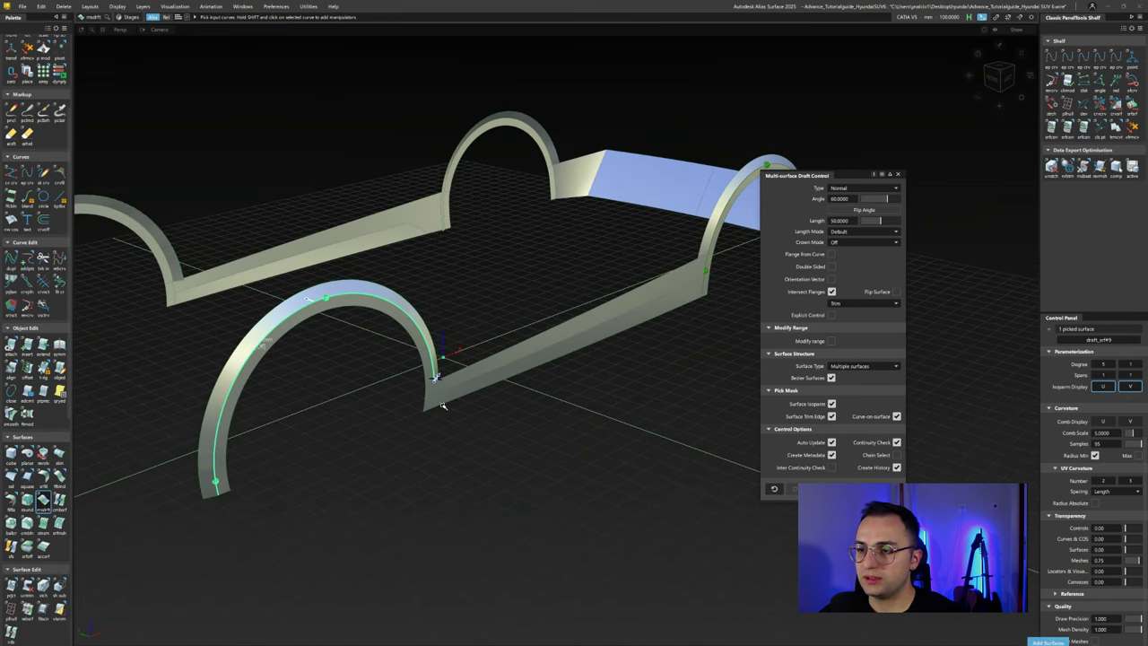
alt+shift+drag(442, 406, 358, 431)
click(374, 414)
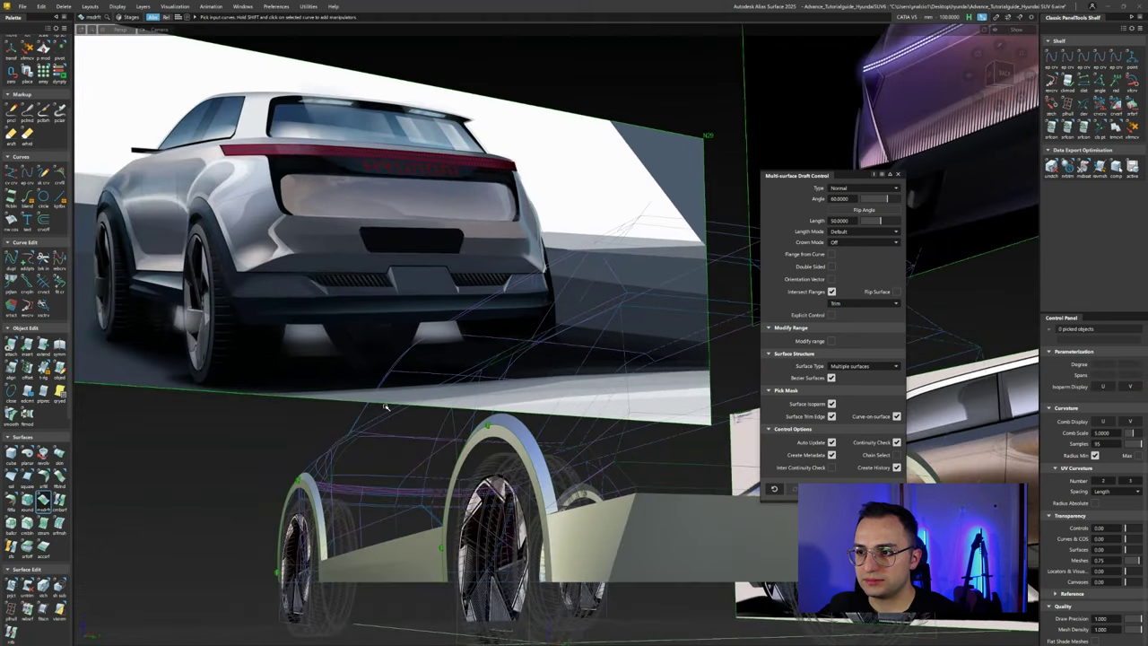
Step: Align the upper body-side patches to the rear wheel arch's outer edge with partial G0 continuity and 2 extra CV rows
alt+shift+drag(385, 406, 514, 462)
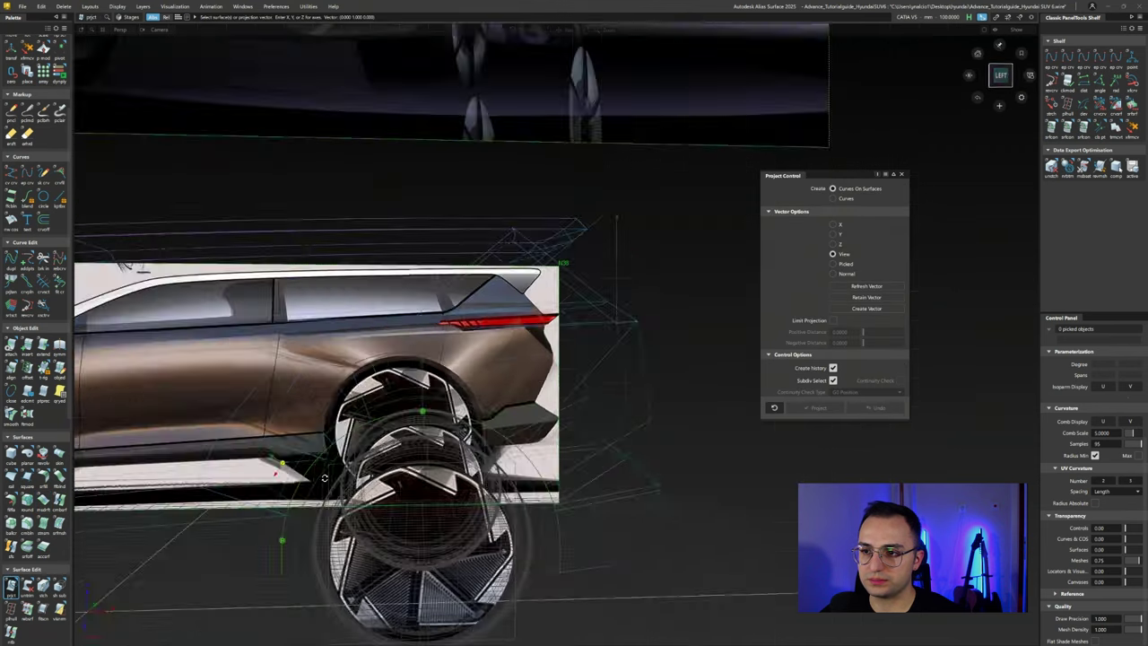
mouse_move(325, 477)
alt+shift+mouse_down()
mouse_move(264, 461)
mouse_move(408, 475)
mouse_move(464, 328)
mouse_move(430, 302)
mouse_move(447, 326)
mouse_move(416, 361)
alt+shift+mouse_up()
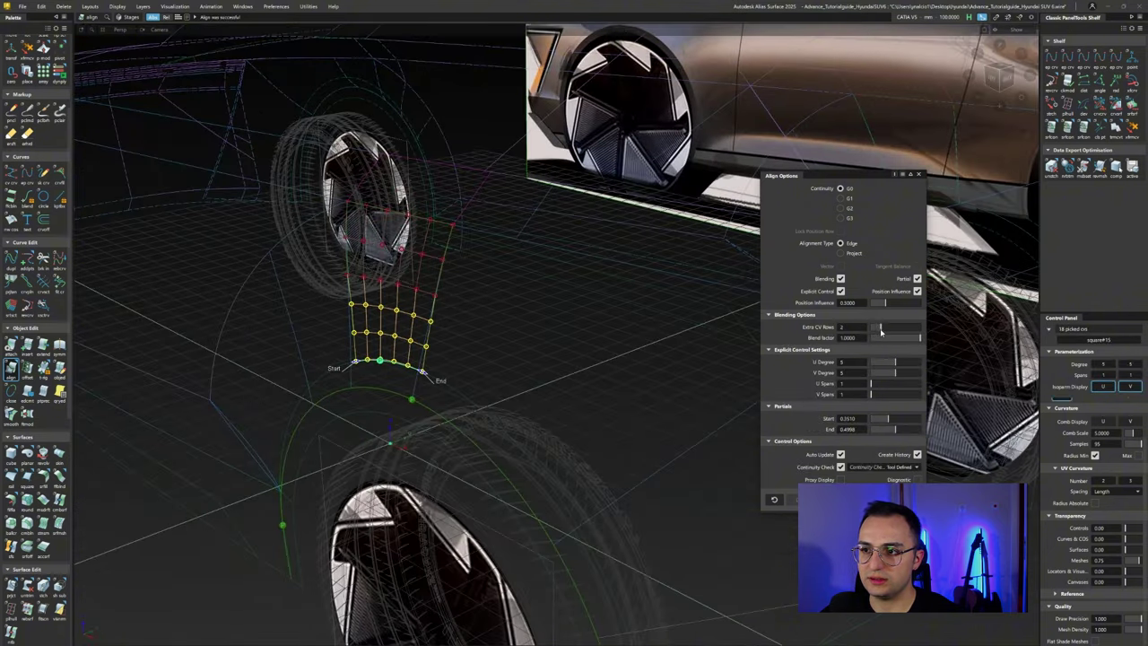
drag(886, 332, 891, 332)
mouse_move(556, 341)
alt+shift+mouse_down()
mouse_move(526, 341)
mouse_move(464, 388)
mouse_move(274, 364)
mouse_move(370, 353)
mouse_move(326, 359)
mouse_move(333, 340)
mouse_move(372, 404)
mouse_move(360, 388)
mouse_move(328, 398)
alt+shift+mouse_up()
click(275, 364)
click(345, 383)
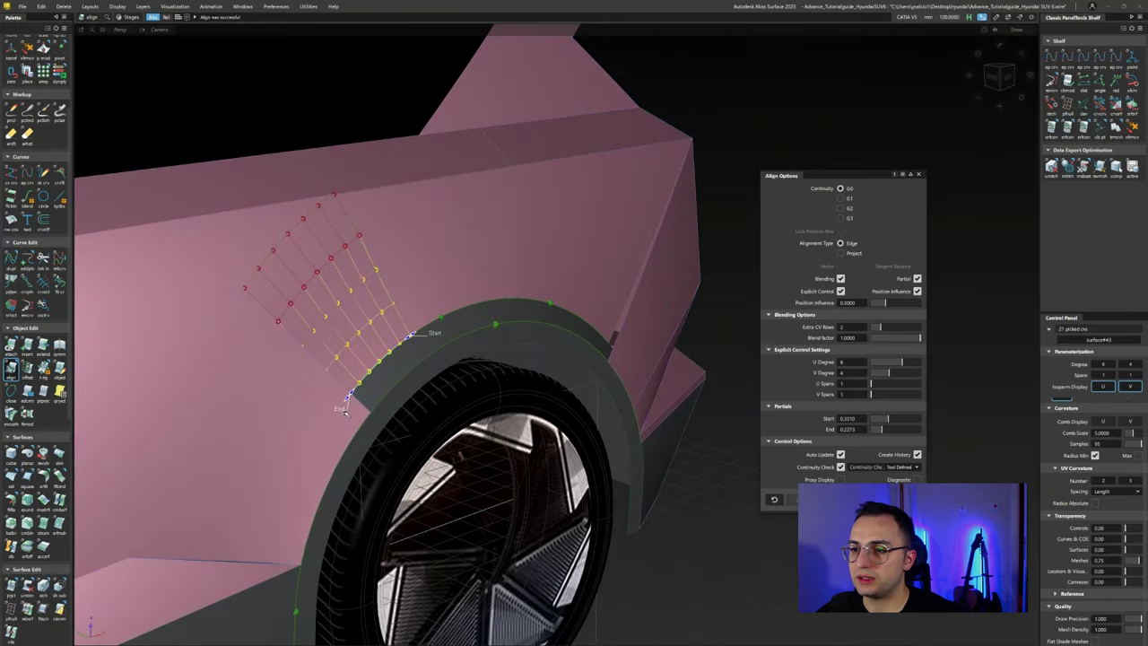
Step: Align the lower body-side patch ahead of the rear wheel to the arch's outer edge with G0 continuity and 2 extra CV rows
key(ctrl+z)
alt+shift+drag(341, 421, 256, 482)
key(ctrl+z)
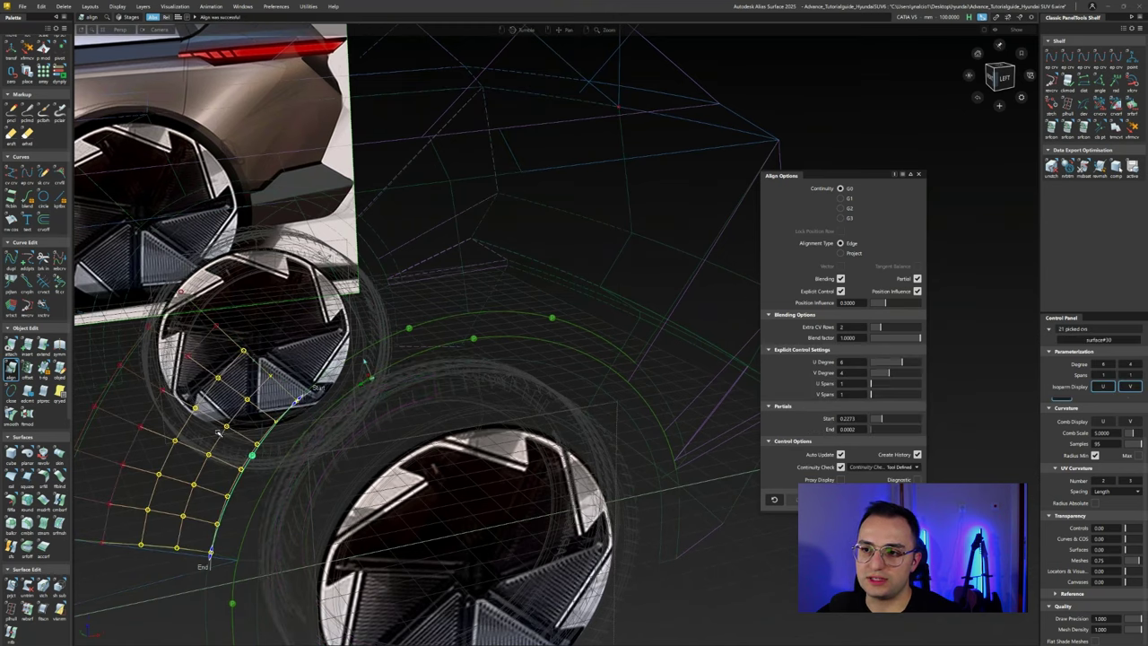
mouse_move(219, 433)
alt+shift+mouse_down()
mouse_move(363, 344)
mouse_move(135, 269)
mouse_move(131, 246)
mouse_move(423, 436)
mouse_move(489, 444)
alt+shift+mouse_up()
Step: Align the front edges of the lower rear-corner surfaces, including the narrow bumper strip, to the wheel arch with G0 and 1 extra CV row
click(513, 491)
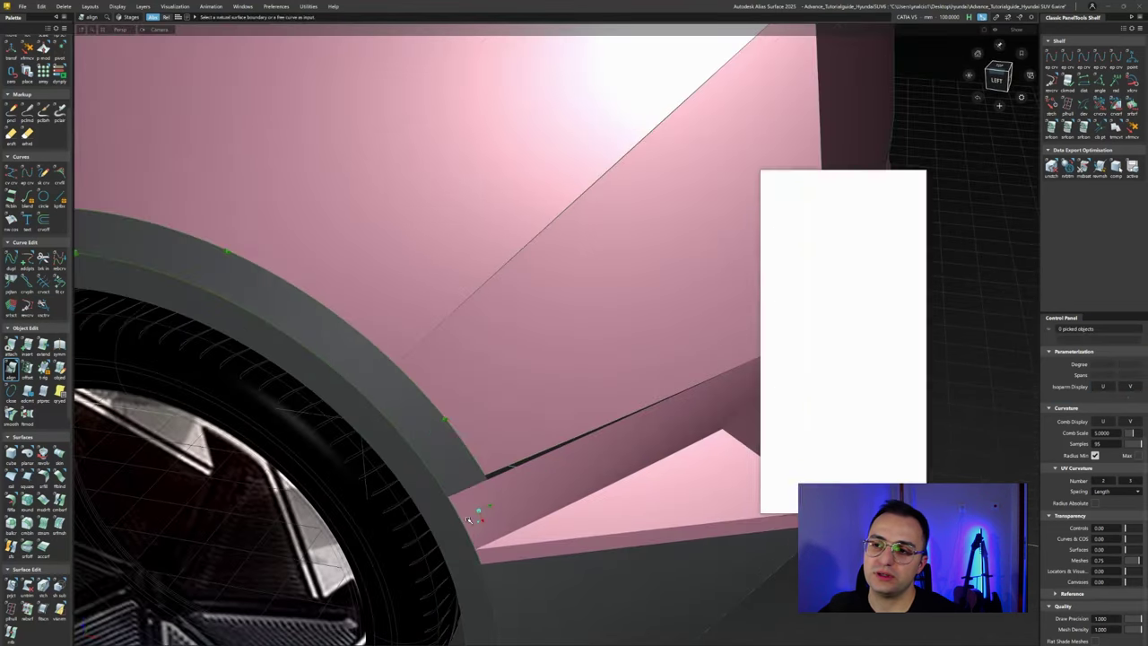
click(467, 520)
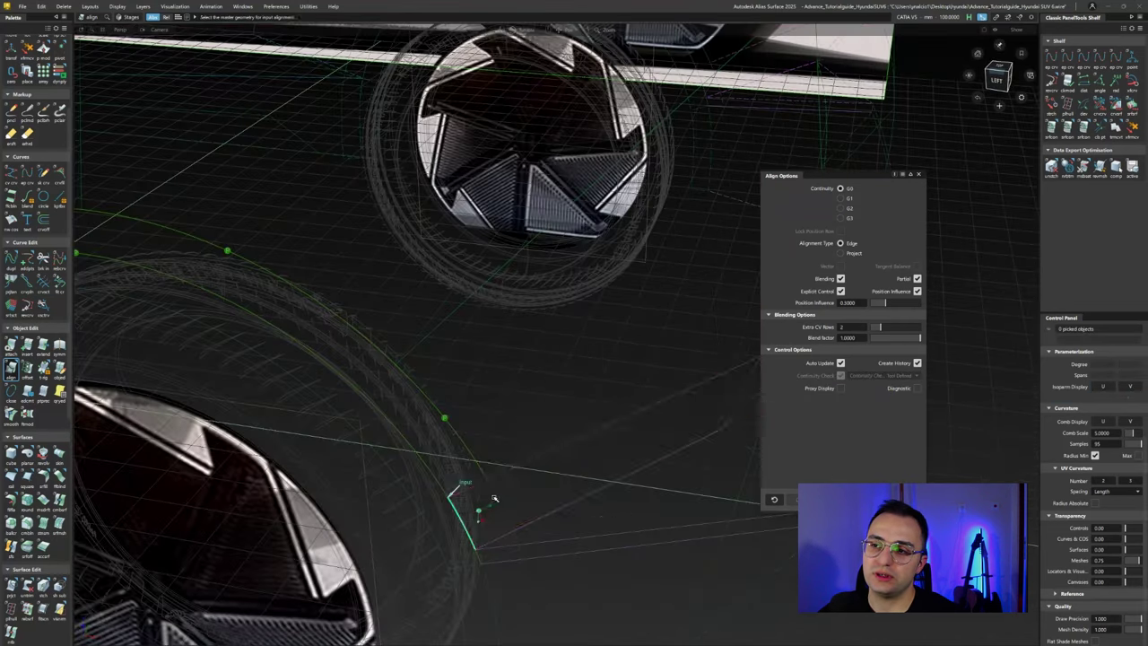
mouse_move(510, 448)
alt+shift+mouse_down()
mouse_move(779, 351)
mouse_move(682, 385)
mouse_move(609, 448)
mouse_move(592, 484)
alt+shift+mouse_up()
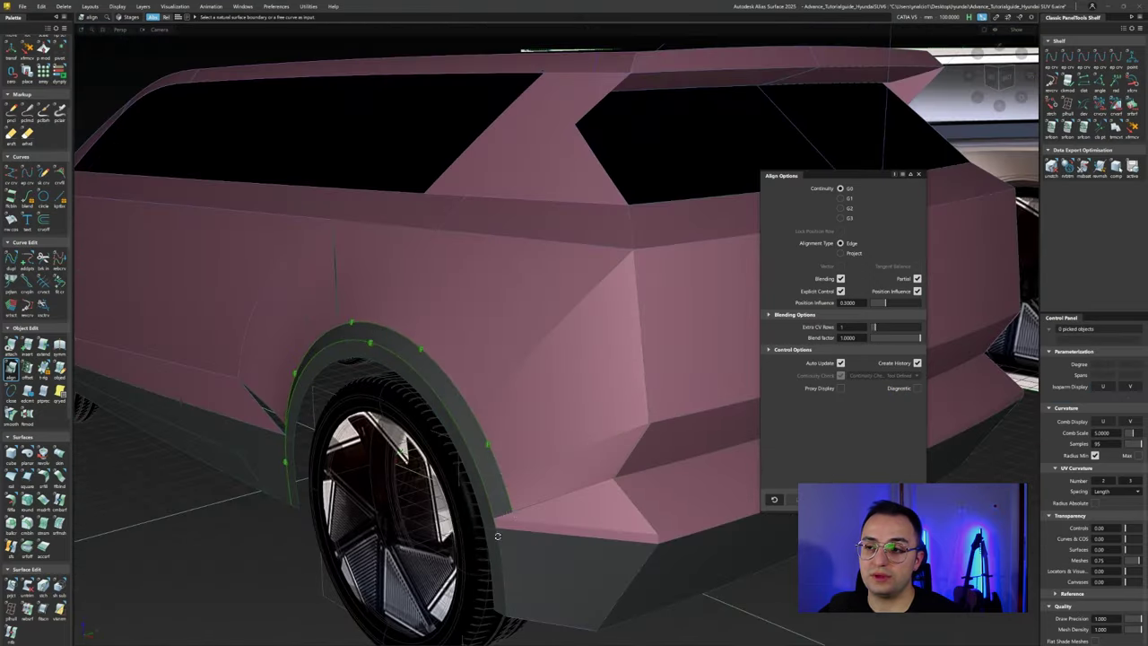
alt+shift+right_drag(592, 485, 575, 517)
alt+shift+drag(575, 517, 559, 500)
alt+shift+right_drag(574, 492, 627, 448)
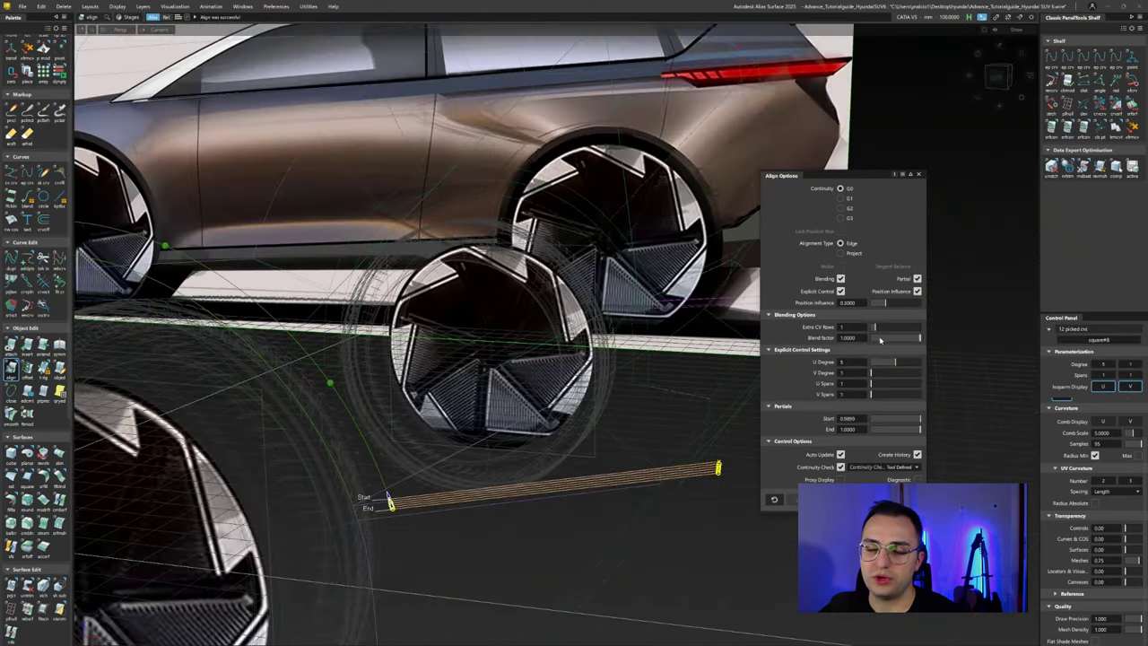
alt+shift+right_drag(868, 328, 551, 438)
mouse_move(551, 439)
alt+shift+mouse_down()
mouse_move(595, 341)
mouse_move(256, 493)
mouse_move(542, 473)
mouse_move(524, 449)
mouse_move(507, 456)
mouse_move(609, 390)
alt+shift+mouse_up()
Step: Delete the triangular rear-corner panel above the bumper strip and trim-convert the narrow body surface bordering the opening
key(Escape)
click(510, 482)
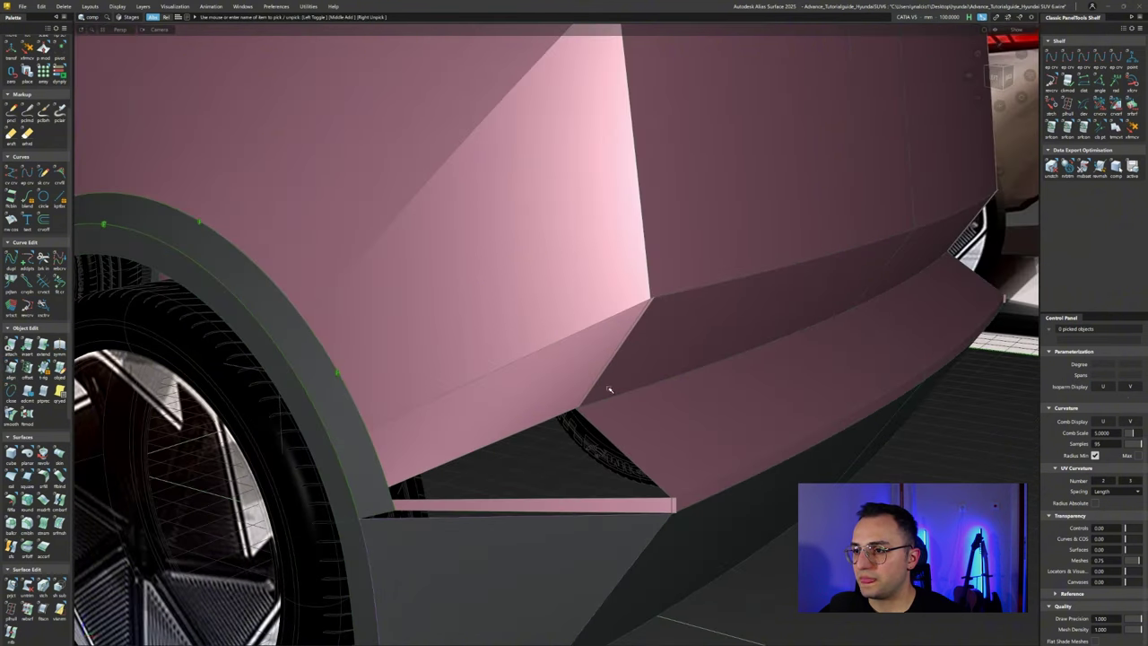
click(535, 384)
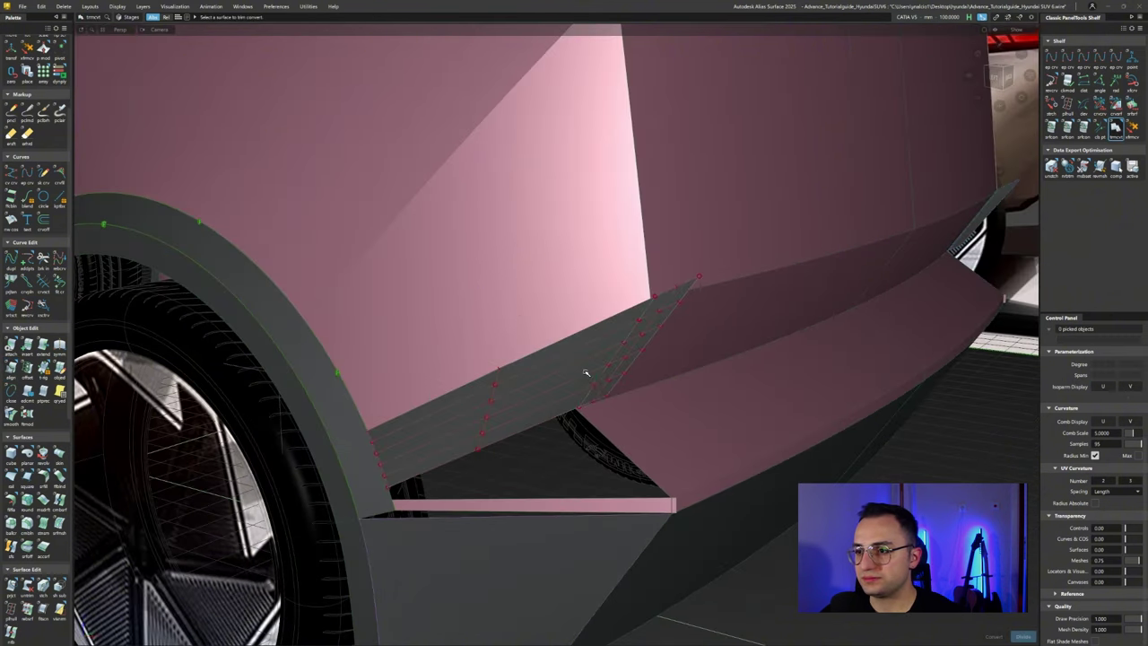
click(633, 381)
Step: Try to fill the triangular opening at the rear corner with a Square surface
click(27, 476)
alt+shift+drag(538, 404, 399, 498)
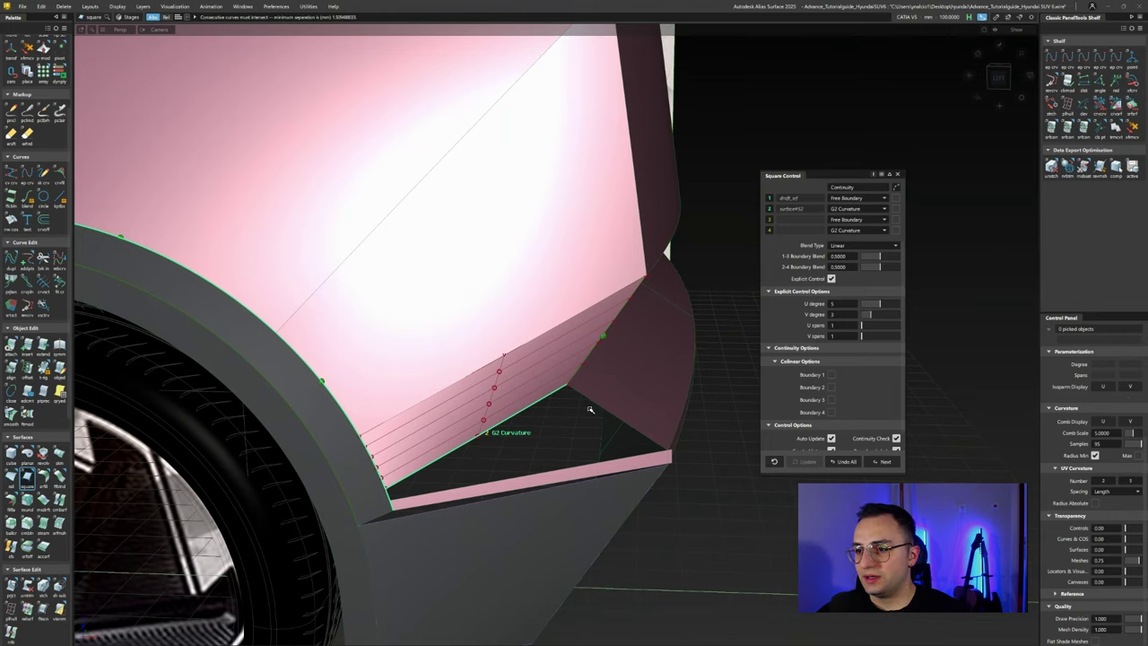
alt+shift+drag(590, 409, 682, 190)
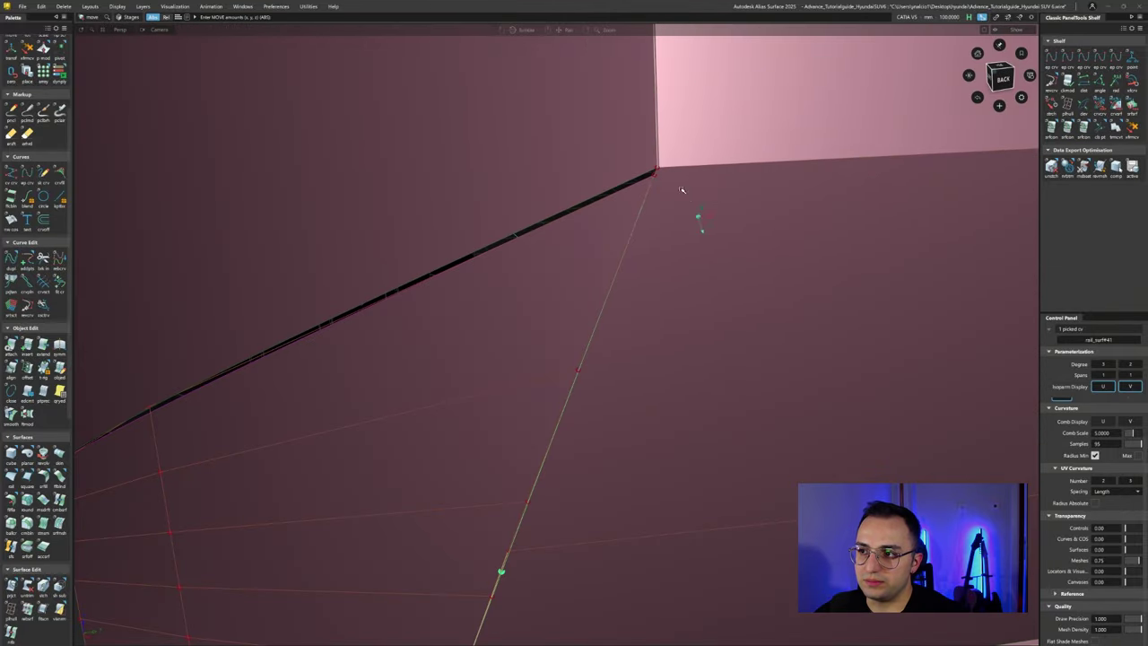
Step: Align the rear ends of the converted body surface and the bumper strip to the adjoining rear surfaces with G0 and 0 extra CV rows
key(a)
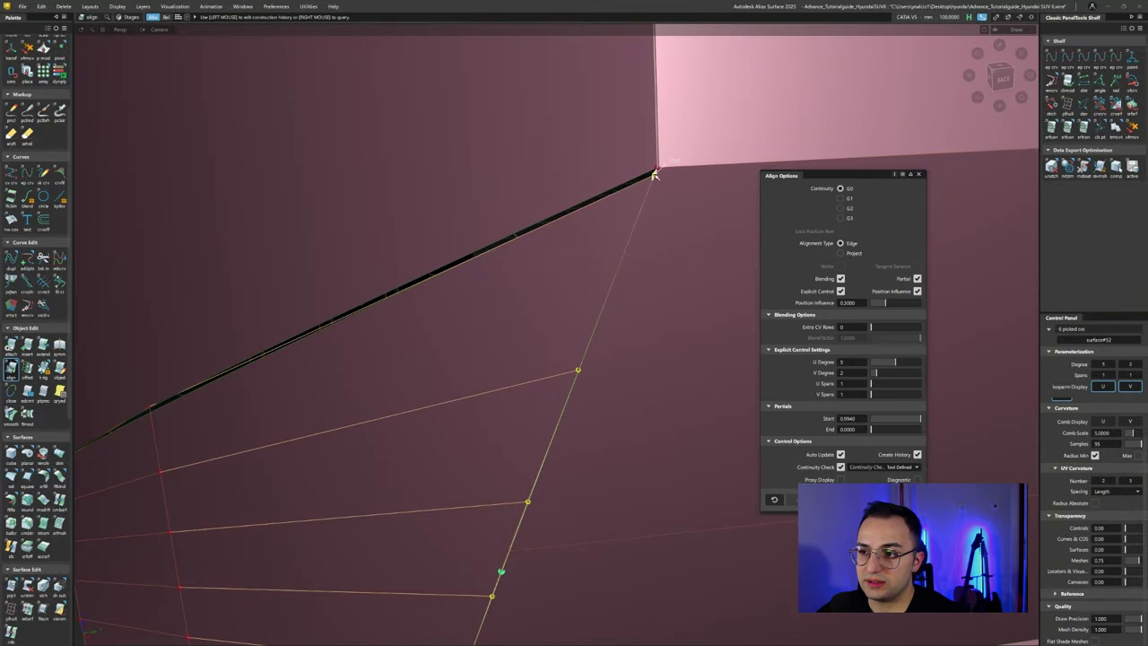
alt+shift+drag(605, 257, 649, 543)
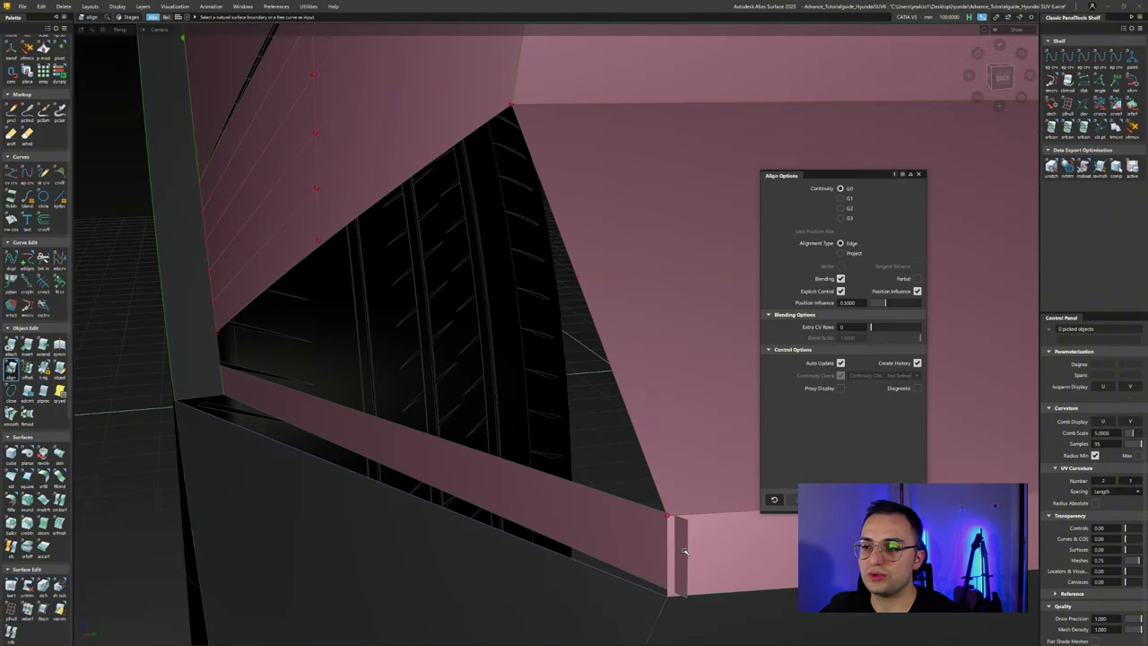
click(666, 533)
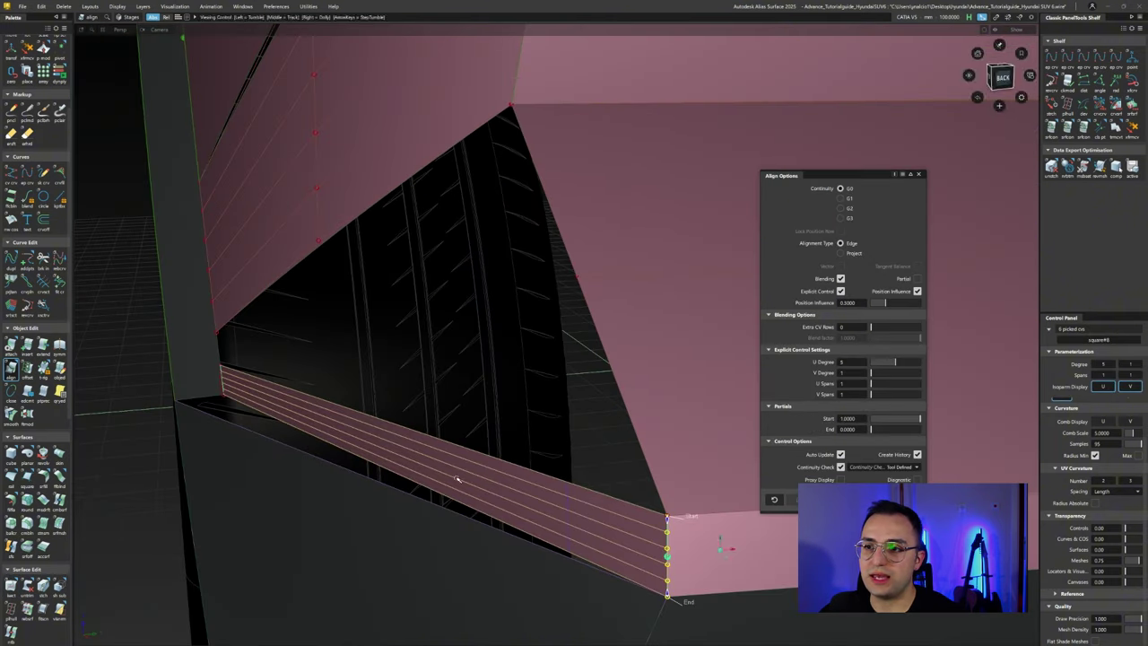
Step: Fill the rear-corner opening with a Square surface from its four bounding edges, using G0 Position continuity on every side
click(27, 478)
click(296, 305)
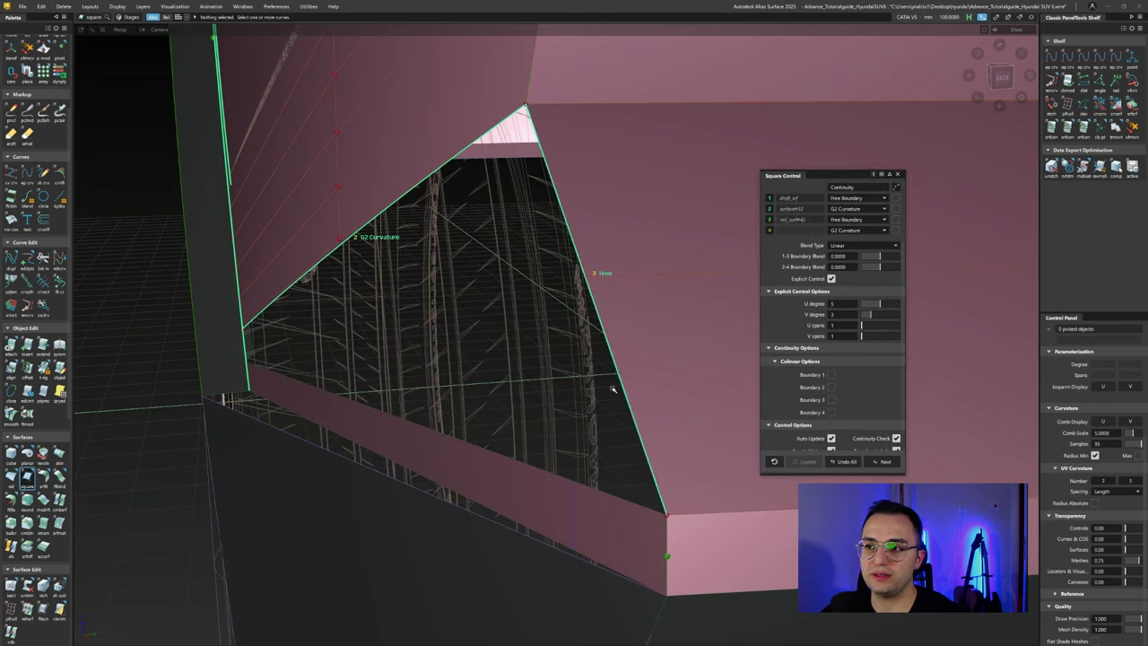
click(645, 507)
click(856, 207)
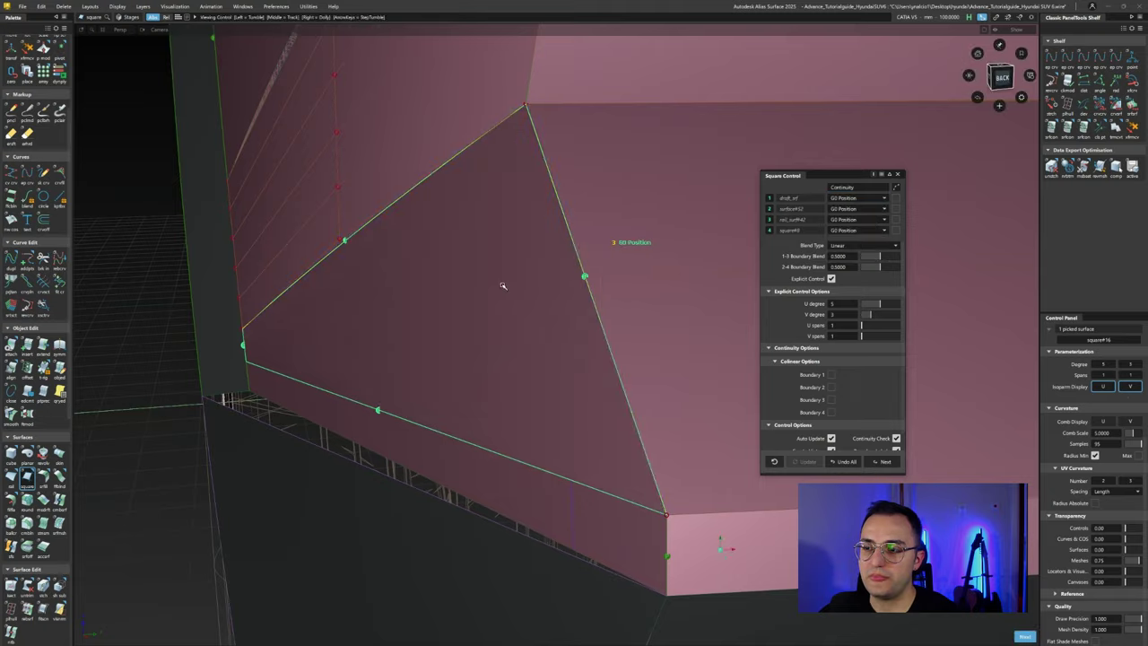
Step: Edit the rear wheel arch's multi-surface draft and set its angle to 80
alt+shift+drag(500, 285, 521, 381)
click(44, 500)
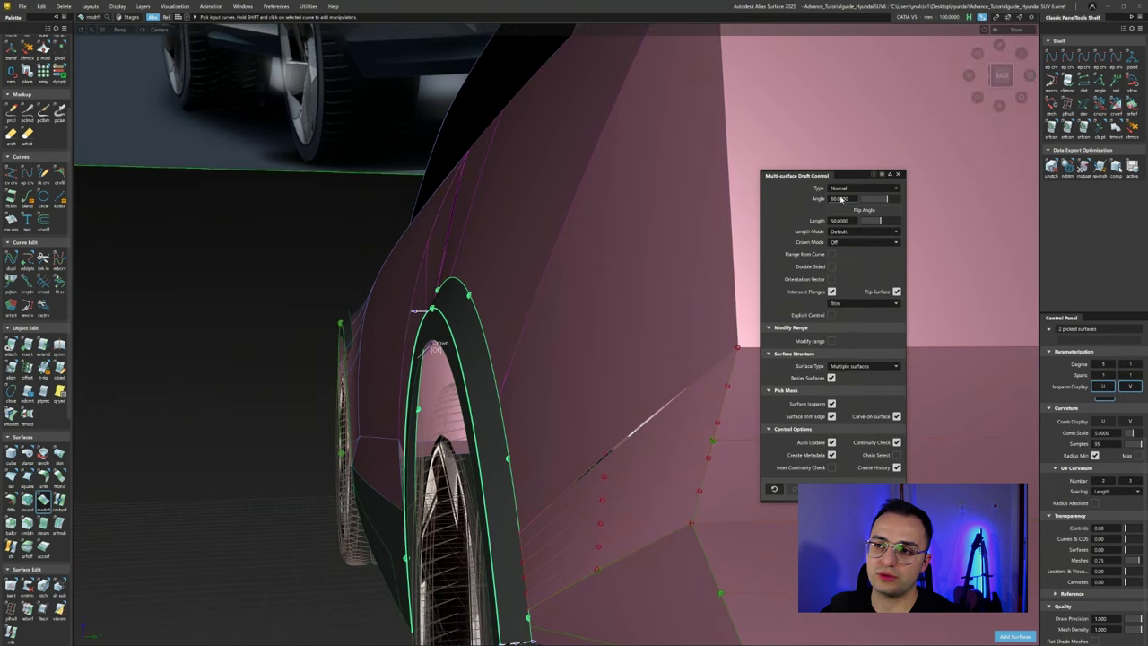
alt+shift+drag(733, 246, 807, 211)
click(841, 199)
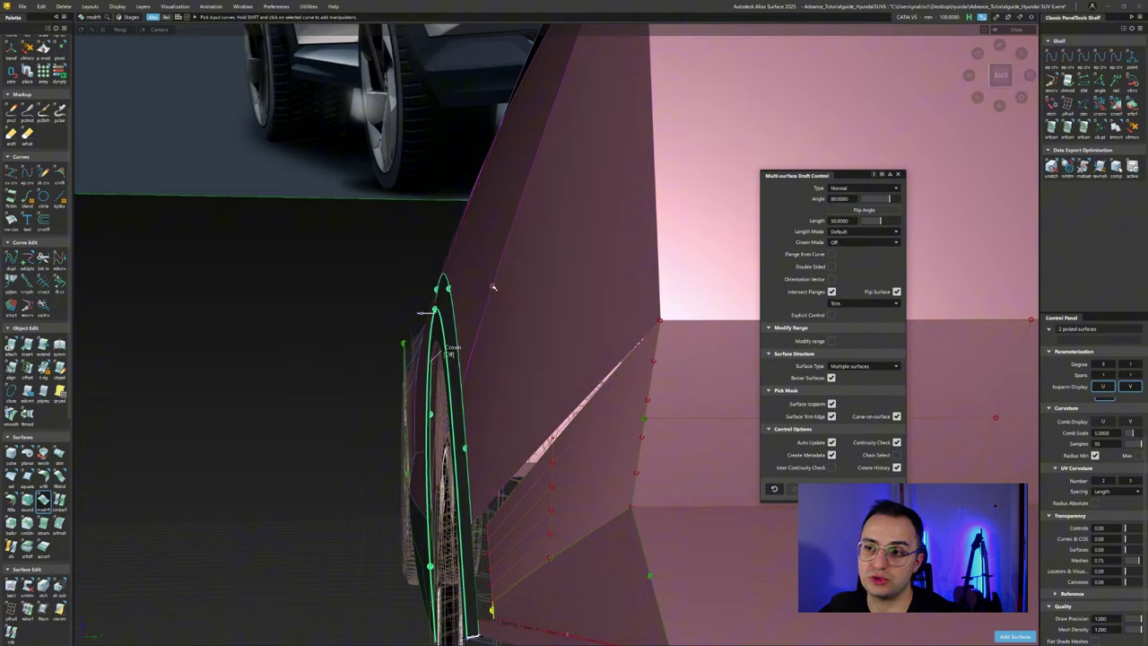
alt+shift+drag(492, 286, 571, 388)
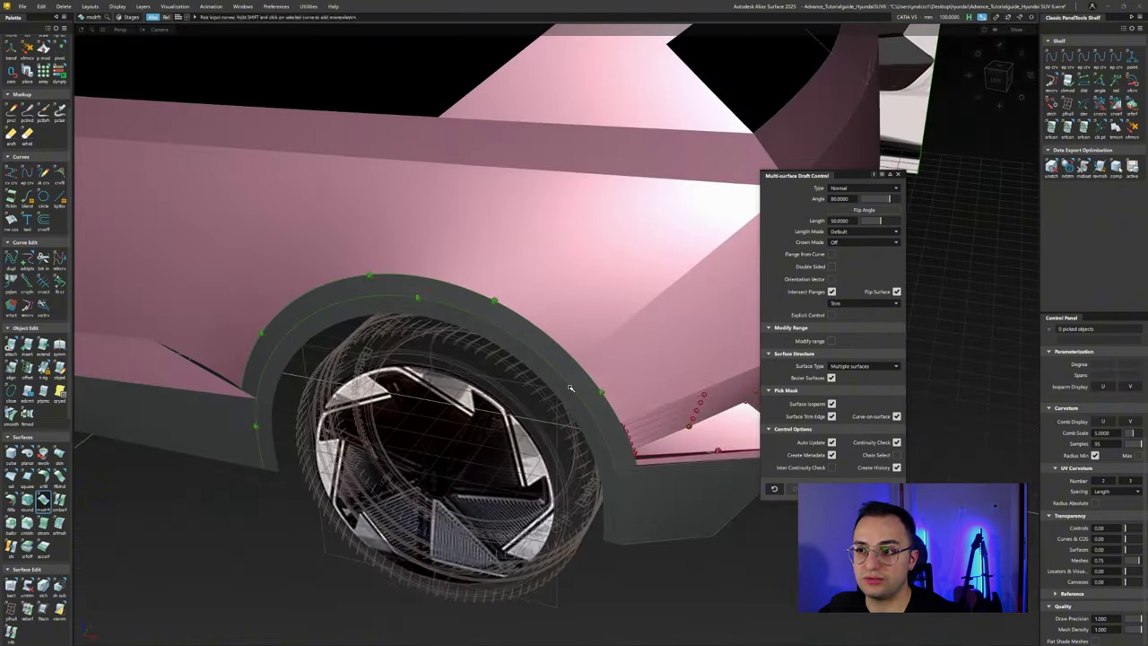
Step: Edit the front wheel arch's multi-surface draft to use an angle of 80 and a length of 50
click(68, 18)
alt+shift+drag(358, 287, 215, 295)
click(215, 301)
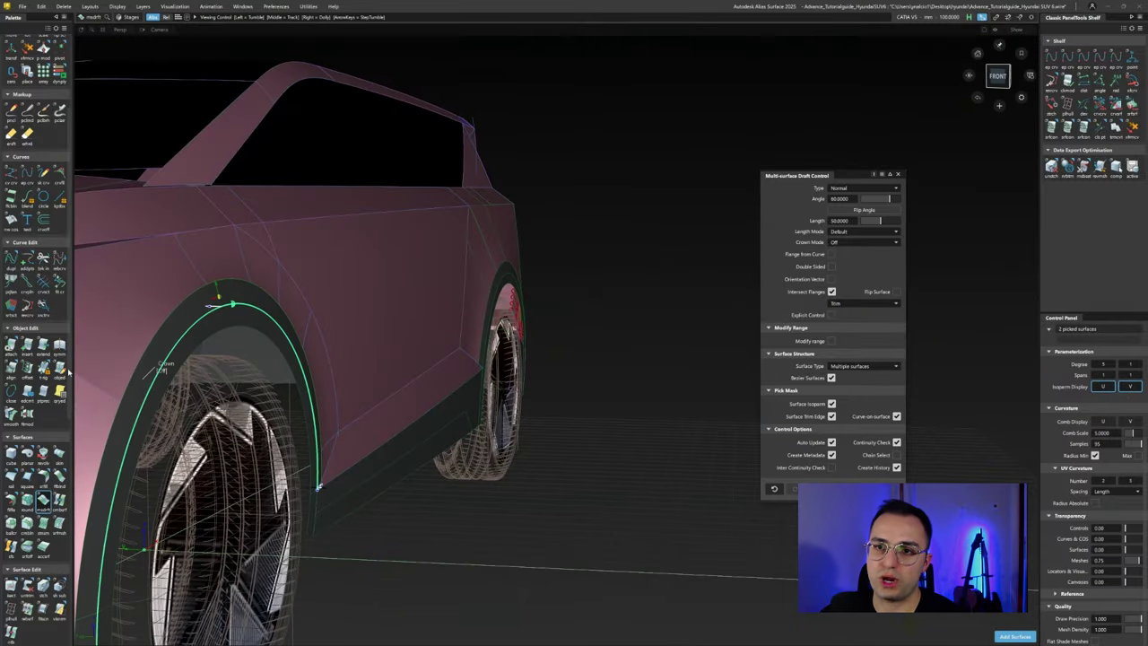
alt+shift+drag(81, 368, 266, 356)
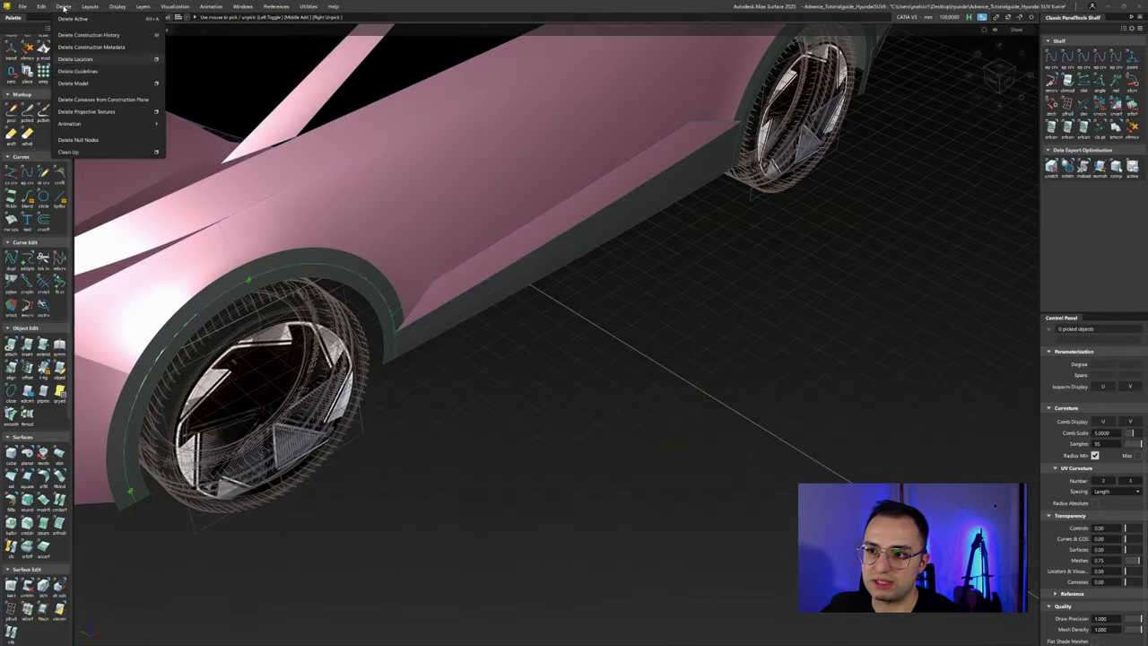
Step: Align the rear lower body surface's edge to the rear wheel-arch trim with G0 continuity, partial range and 0 extra CV rows
mouse_move(262, 212)
alt+shift+mouse_down()
mouse_move(560, 285)
mouse_move(526, 300)
mouse_move(675, 320)
mouse_move(545, 332)
mouse_move(476, 355)
alt+shift+mouse_up()
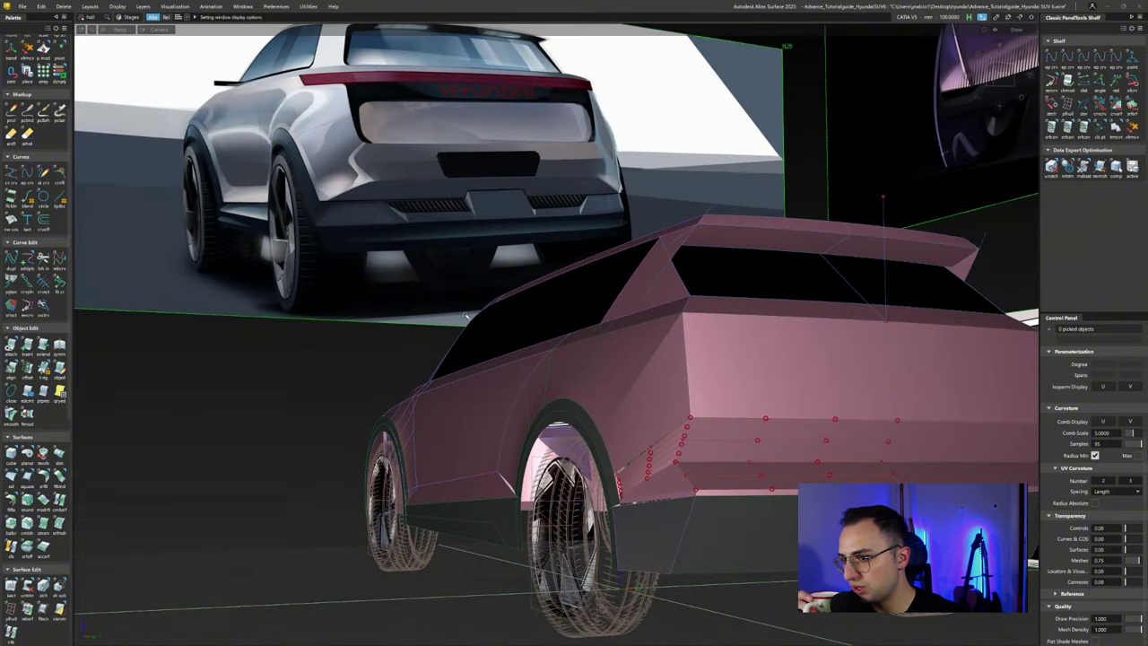
alt+shift+drag(466, 315, 565, 361)
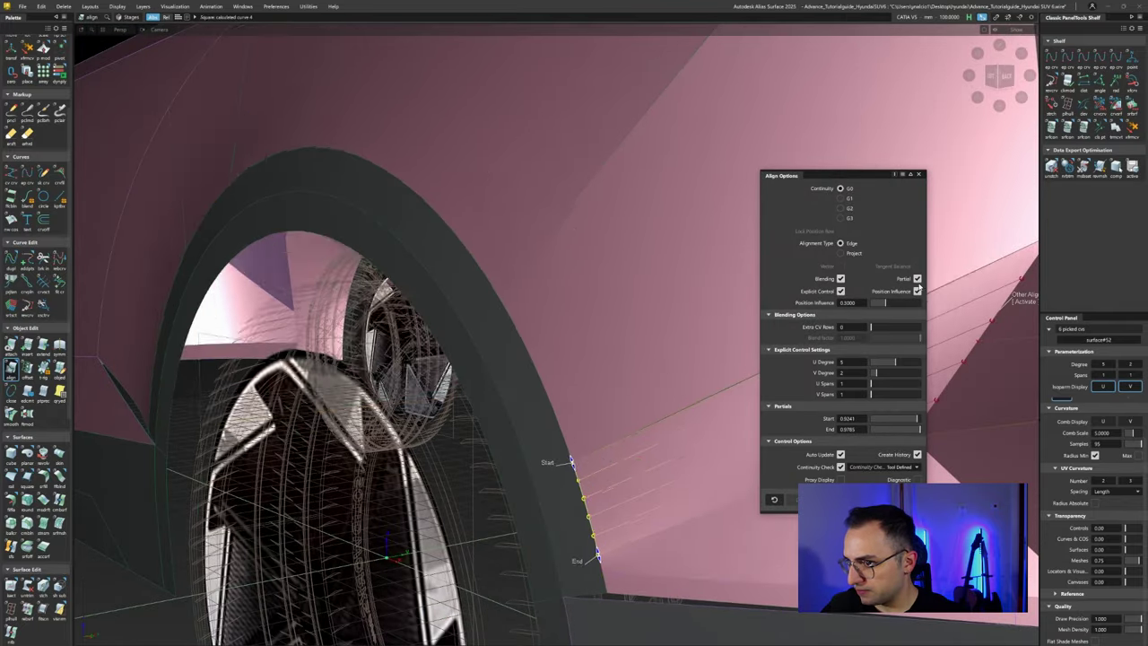
alt+shift+drag(421, 476, 454, 431)
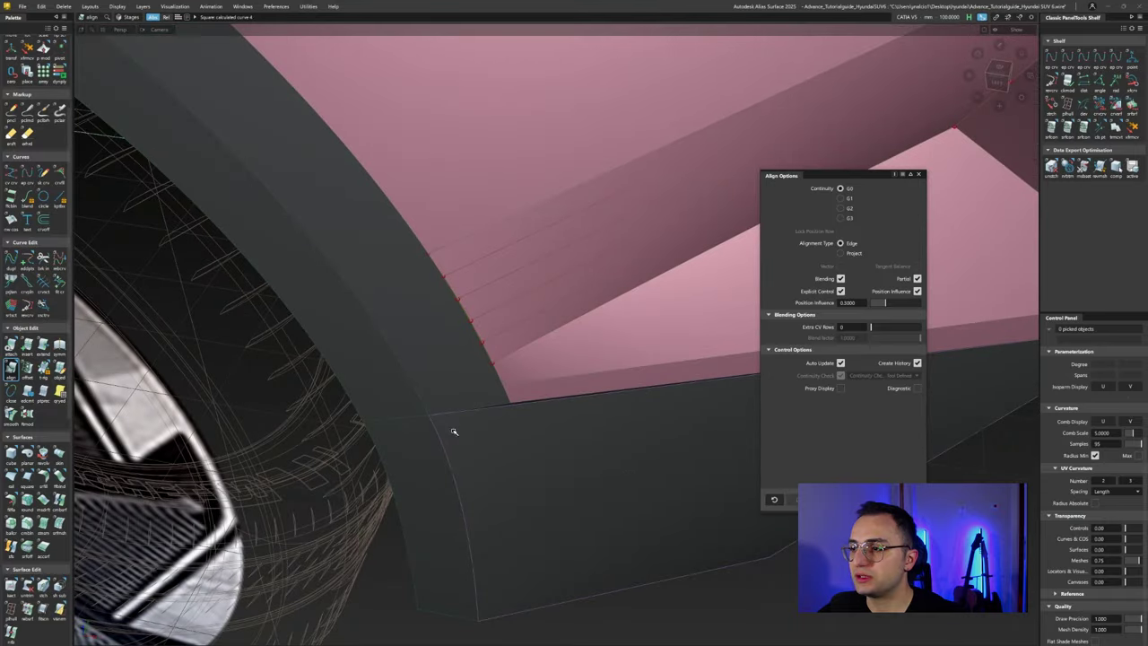
Step: Create a multi-surface draft strip from the lower rear edge of the rear wheel-arch trim, 50 long and with the surface flipped
key(alt+d)
click(446, 452)
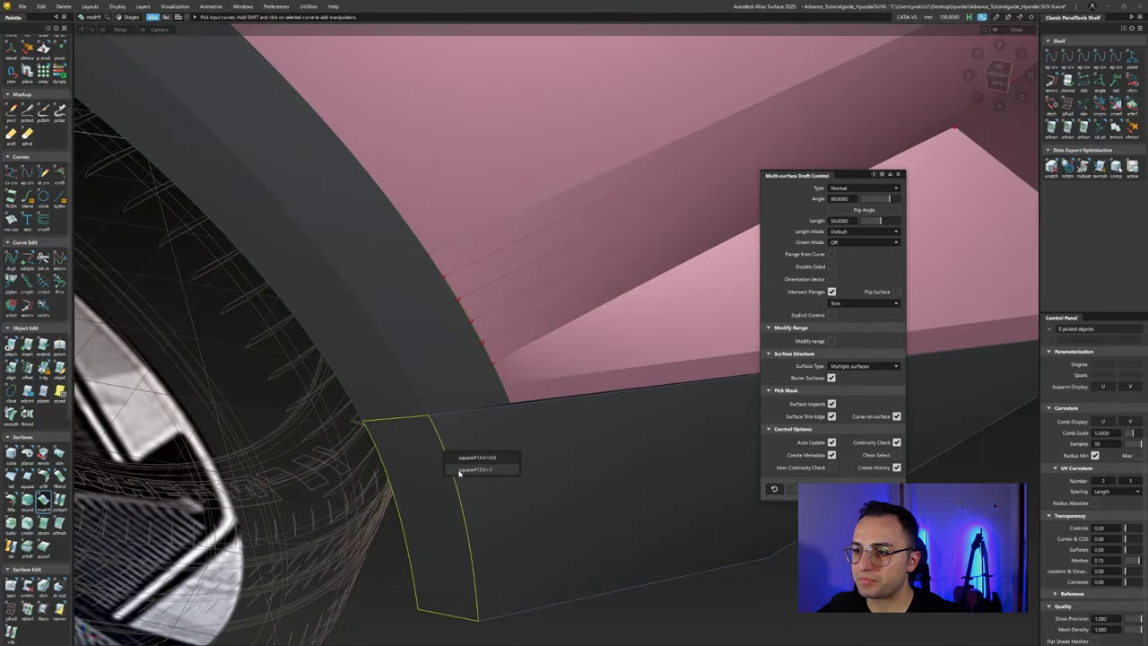
click(459, 469)
click(459, 515)
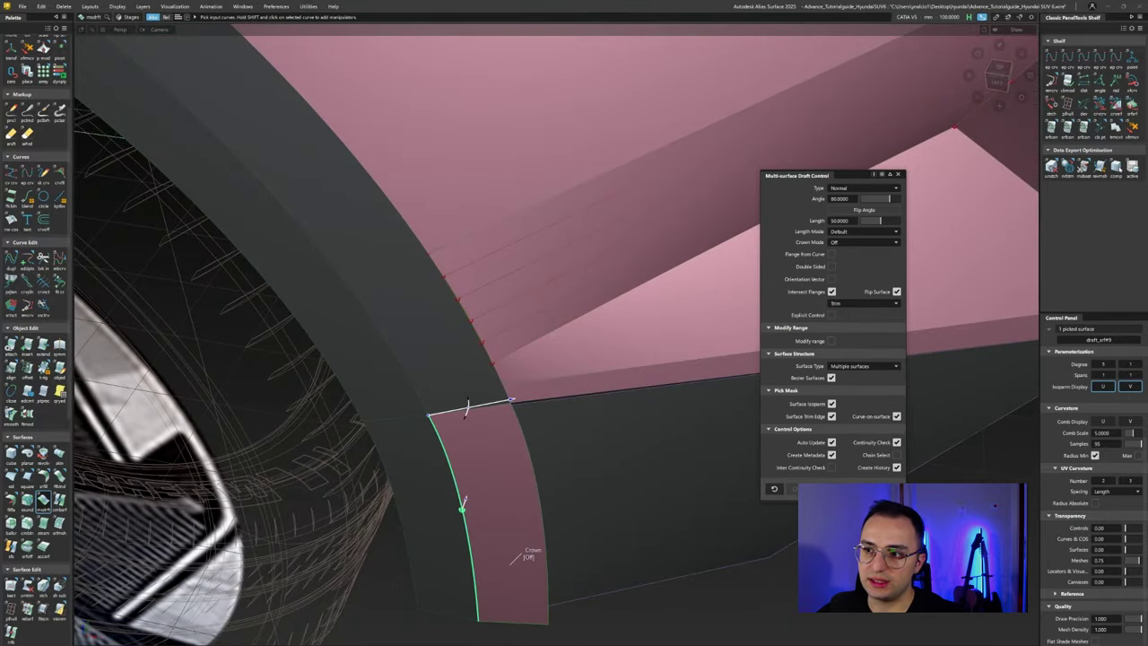
Step: Align the new strip's upper edge with G2 continuity and its side edge to the neighbouring wheel-arch trim
alt+shift+drag(464, 402, 493, 287)
key(a)
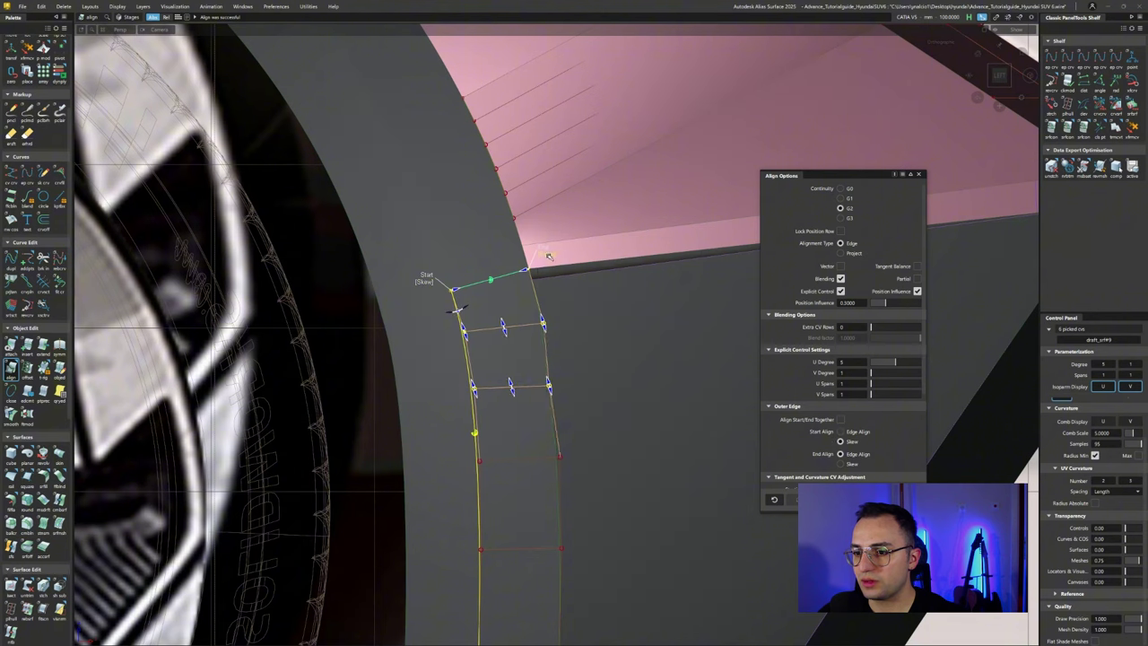
alt+shift+drag(547, 255, 490, 404)
click(489, 404)
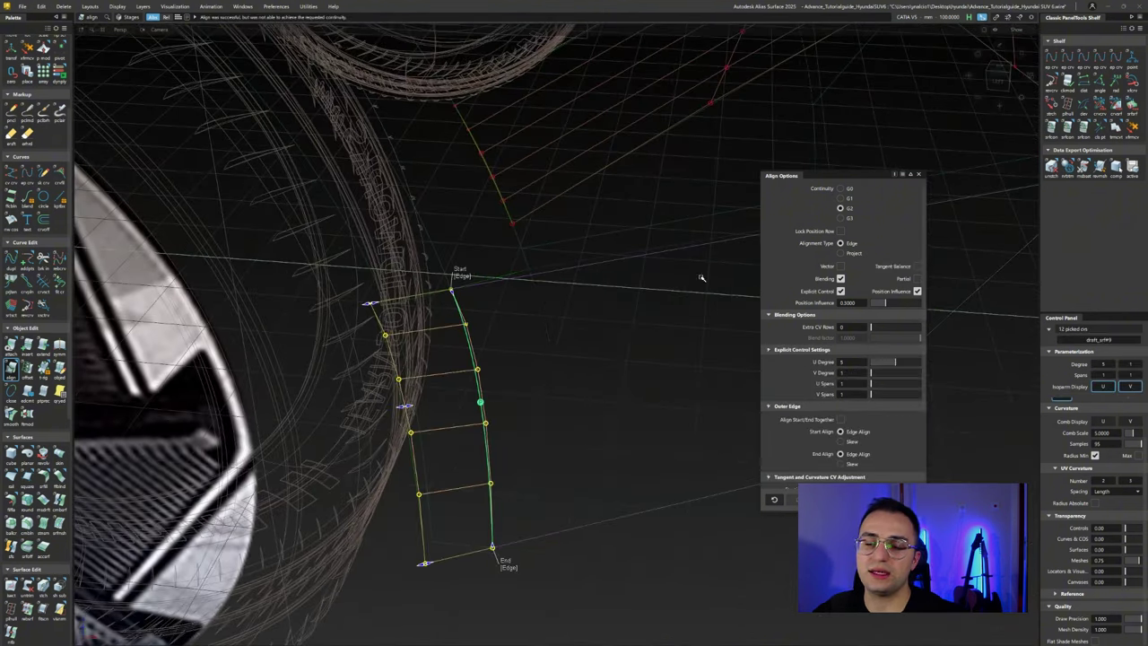
key(Escape)
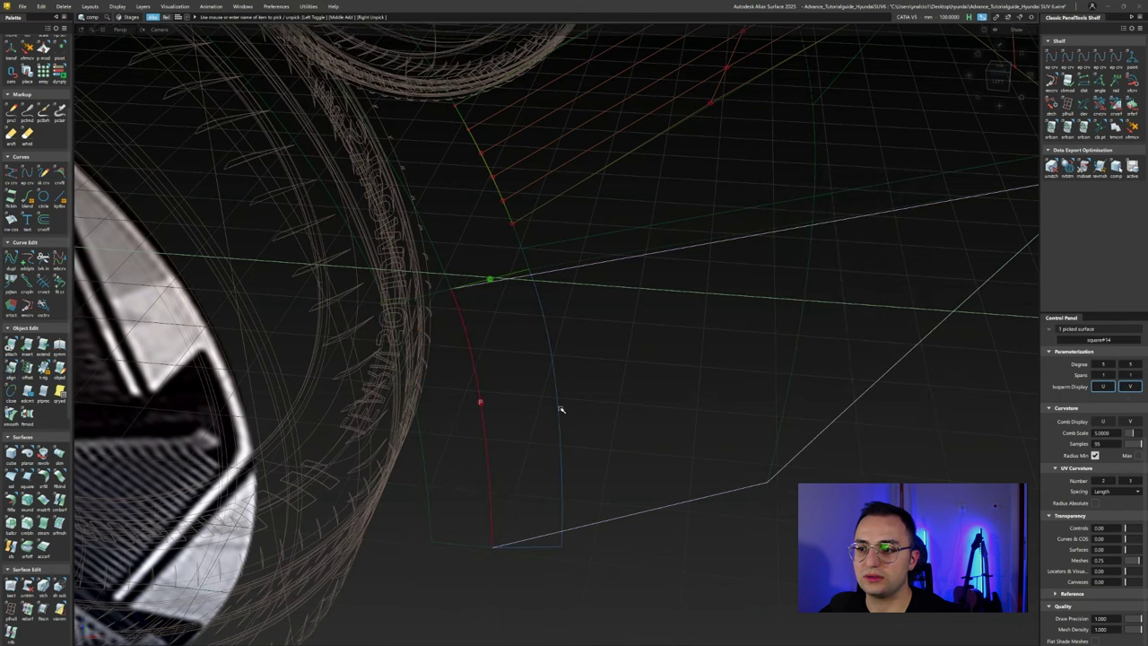
Step: Align the dark rear-corner surface's front edge to the strip with G0 and 4 extra CV rows, and its rear edge to the bumper trim
key(ctrl+alt+a)
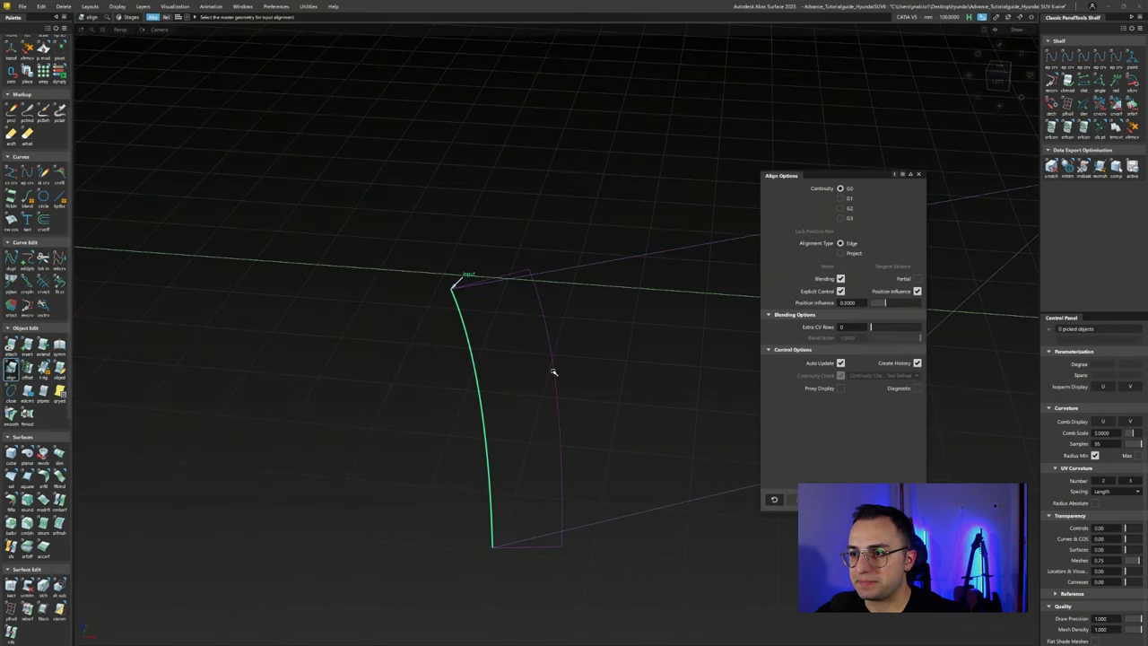
click(559, 382)
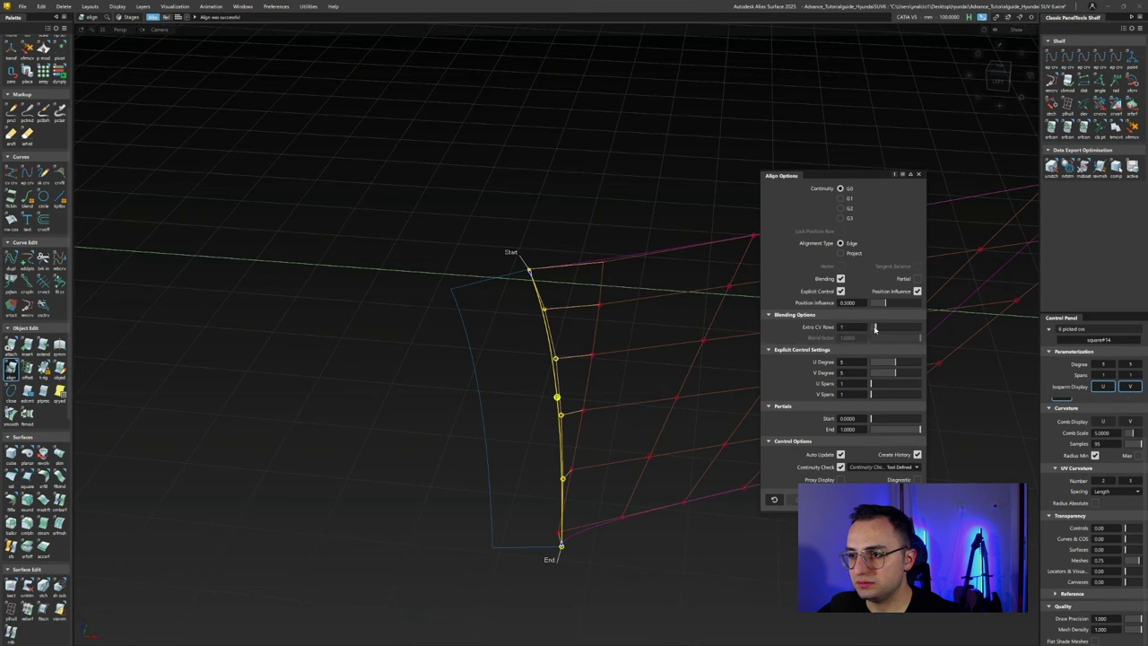
drag(875, 329, 878, 329)
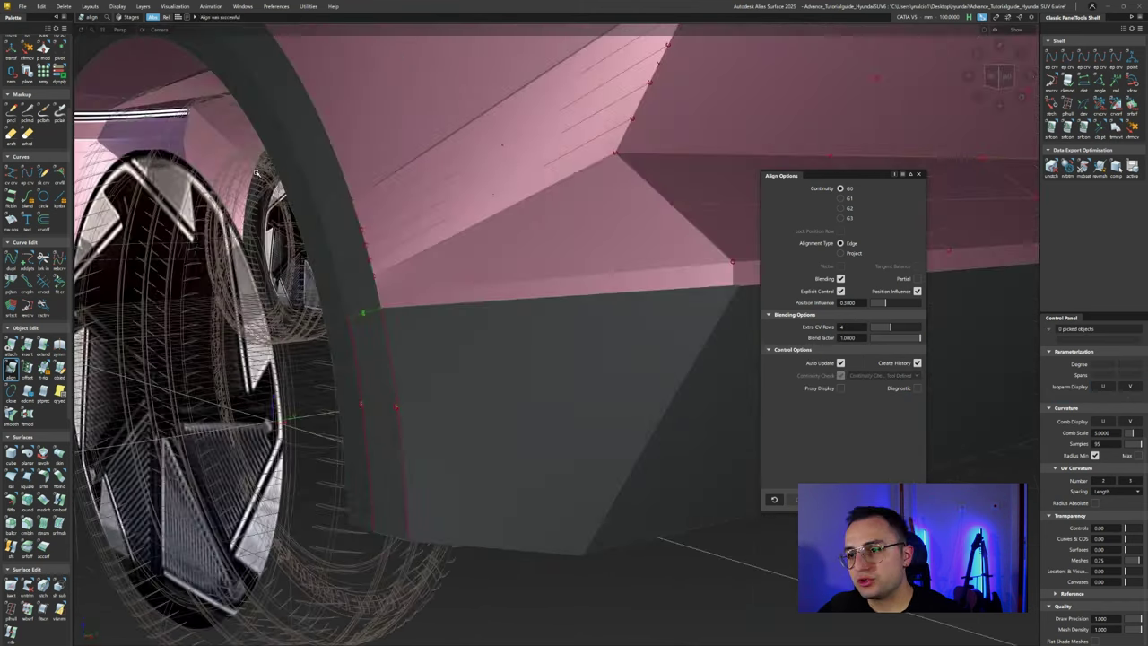
click(64, 6)
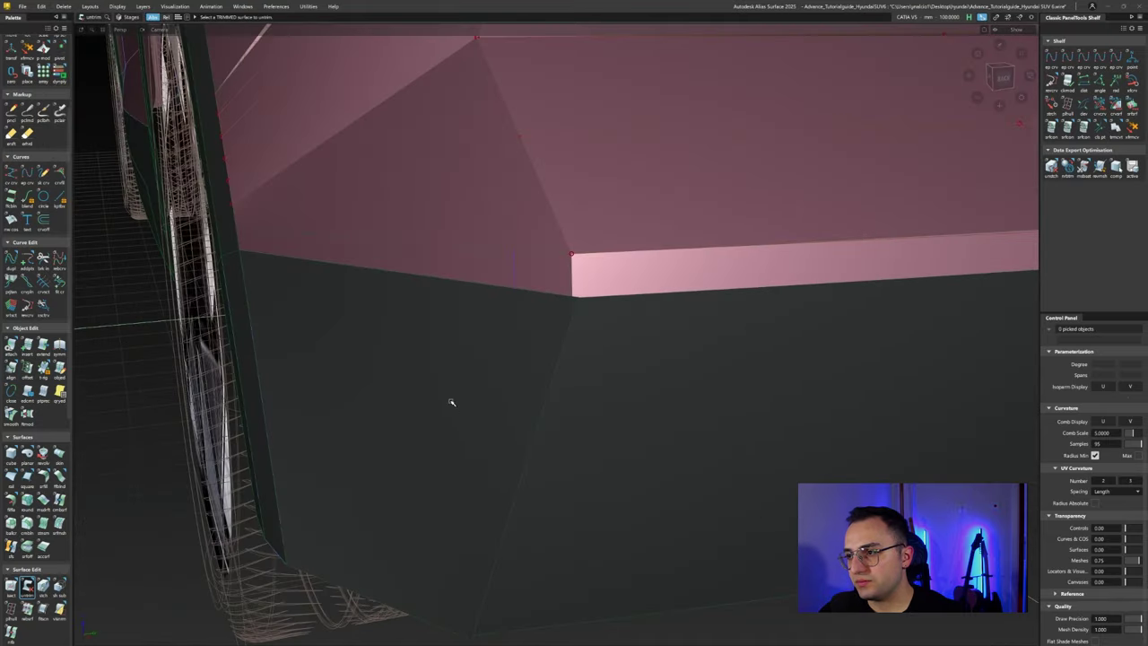
click(525, 440)
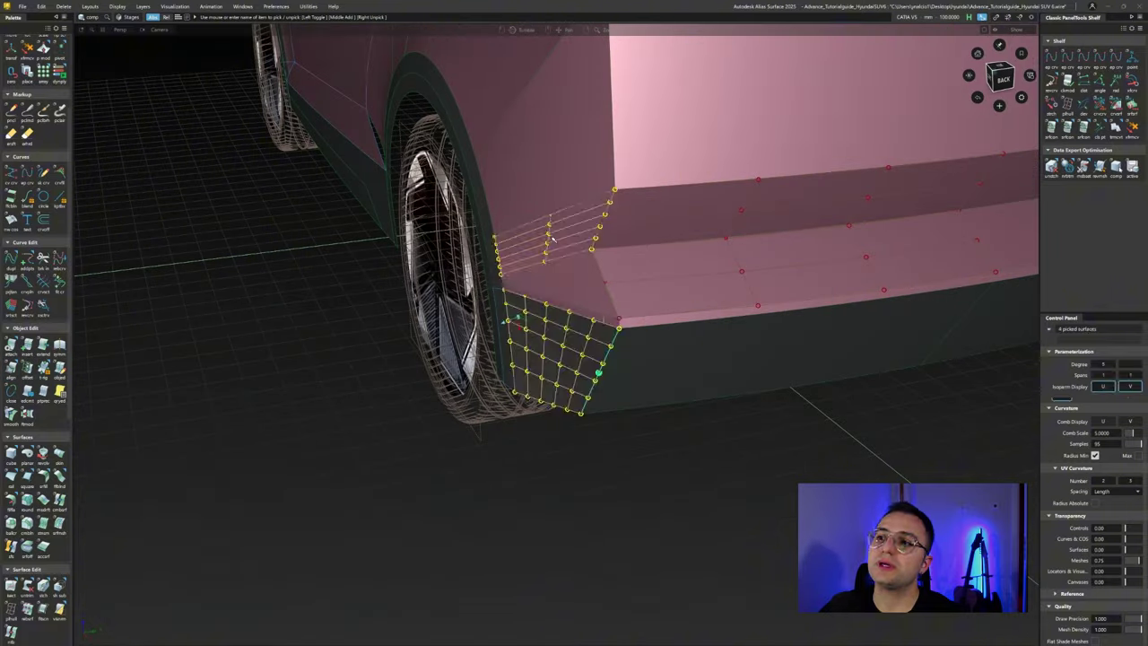
Step: Align the end of the dark side sill to the adjacent wheel-arch draft strip with G0 continuity and 1 extra CV row
alt+shift+drag(521, 335, 373, 435)
scroll(380, 323, up, 5)
alt+shift+drag(261, 500, 363, 503)
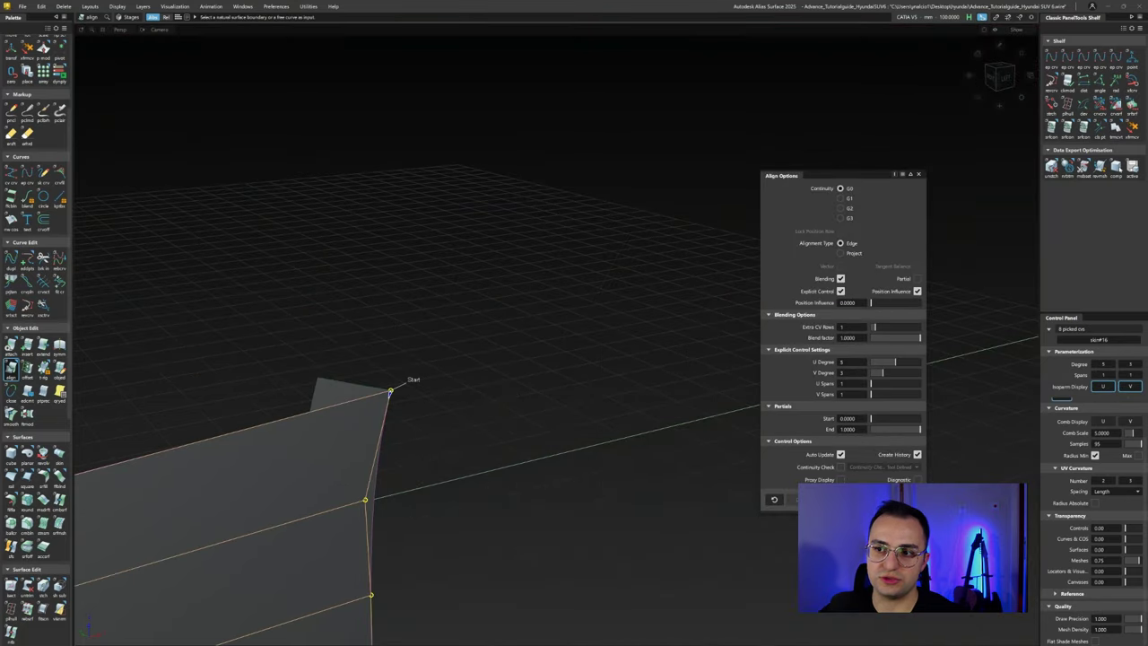
click(332, 423)
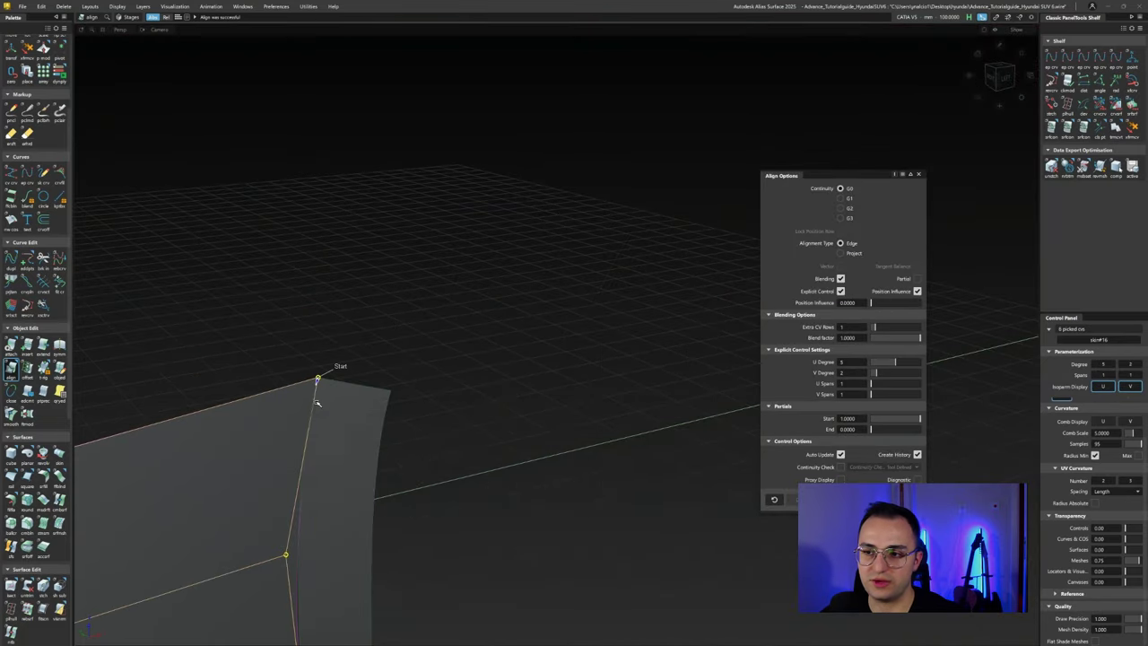
alt+shift+drag(333, 423, 513, 436)
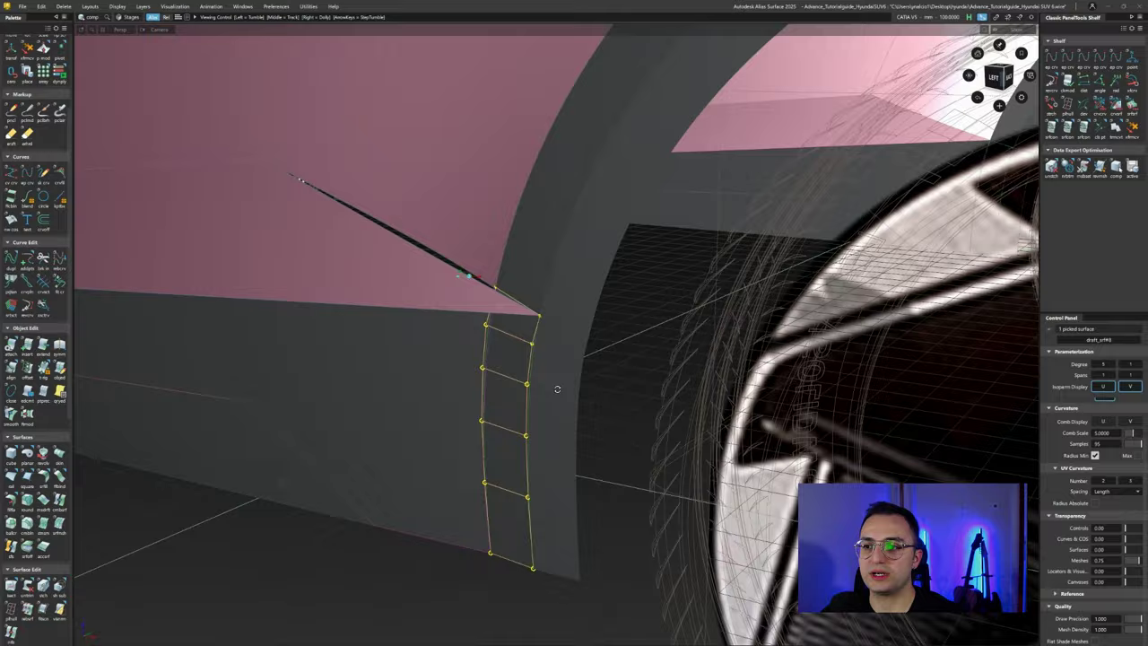
Step: Align the sill's rear end to the rear arch strip with G0 and 2 extra CV rows, and the lower door surface's bottom edge to the sill
alt+shift+drag(556, 385, 350, 378)
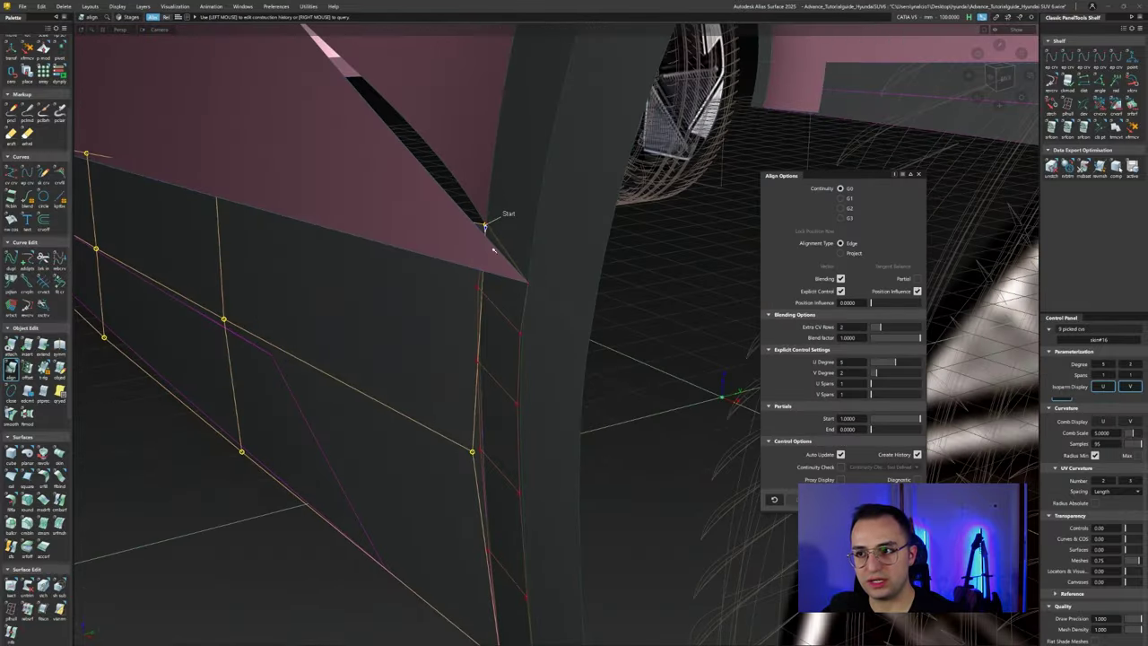
alt+shift+drag(482, 260, 423, 439)
click(415, 461)
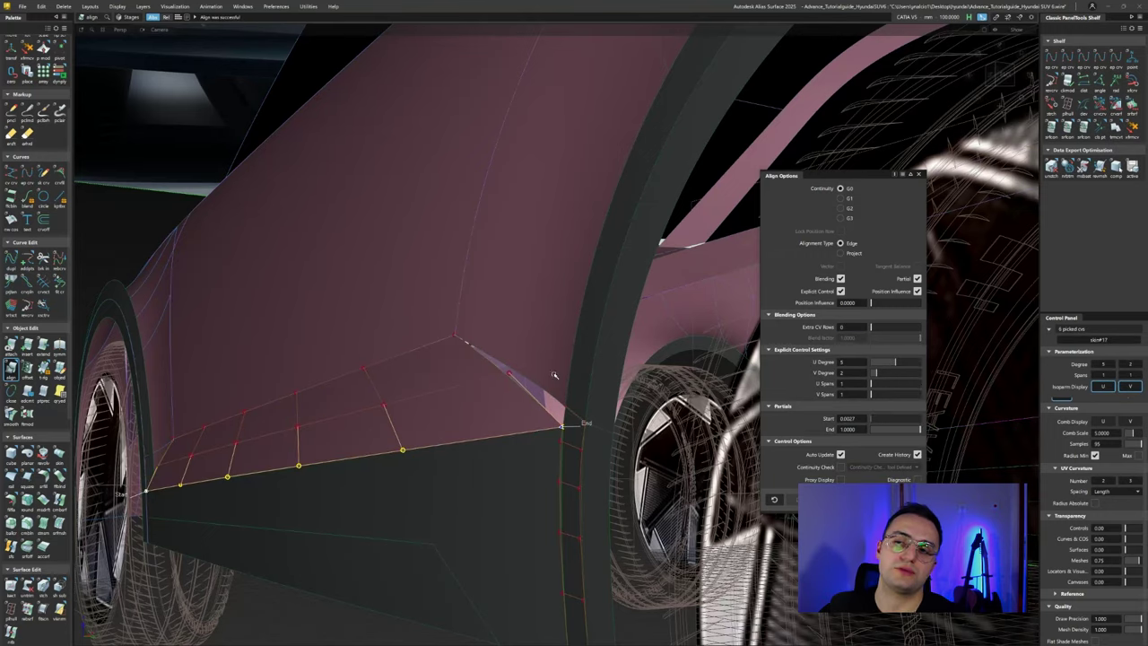
Step: Raise the extra CV rows of the sill's rear-end alignment to 4, keeping G0 continuity and a partial range
alt+shift+drag(554, 375, 536, 443)
click(564, 401)
alt+shift+drag(563, 402, 585, 439)
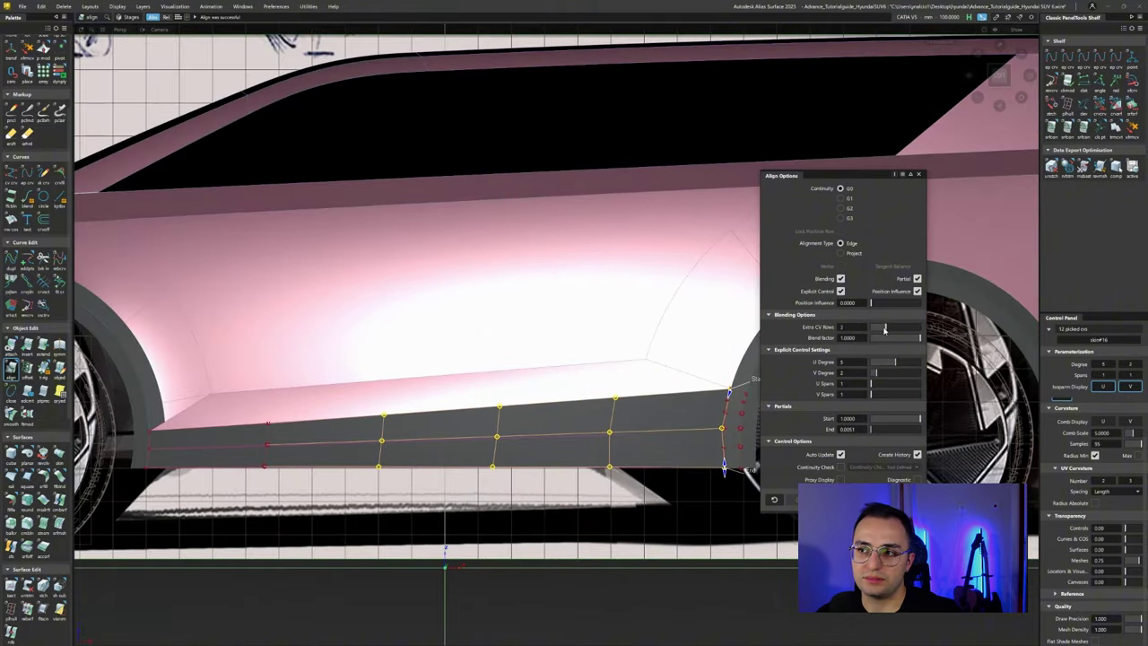
alt+shift+drag(890, 330, 510, 403)
Step: Show the CVs beside the strip ahead of the rear wheel arch and align the strip's upper edge with G1 continuity
alt+shift+drag(599, 384, 567, 392)
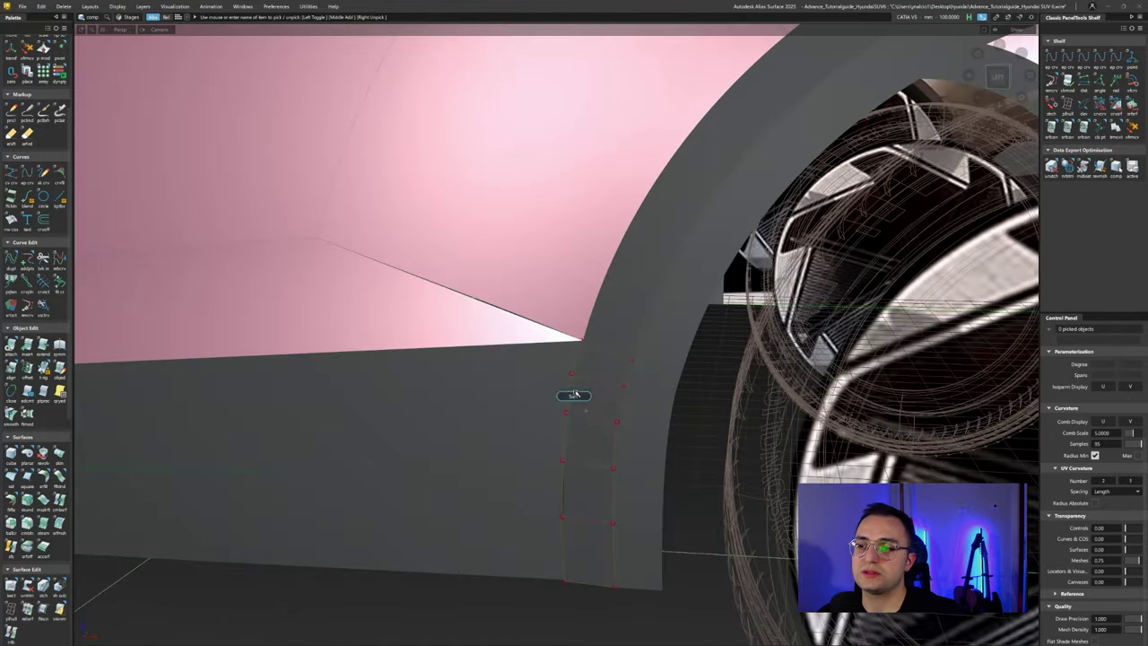
click(622, 386)
key(Escape)
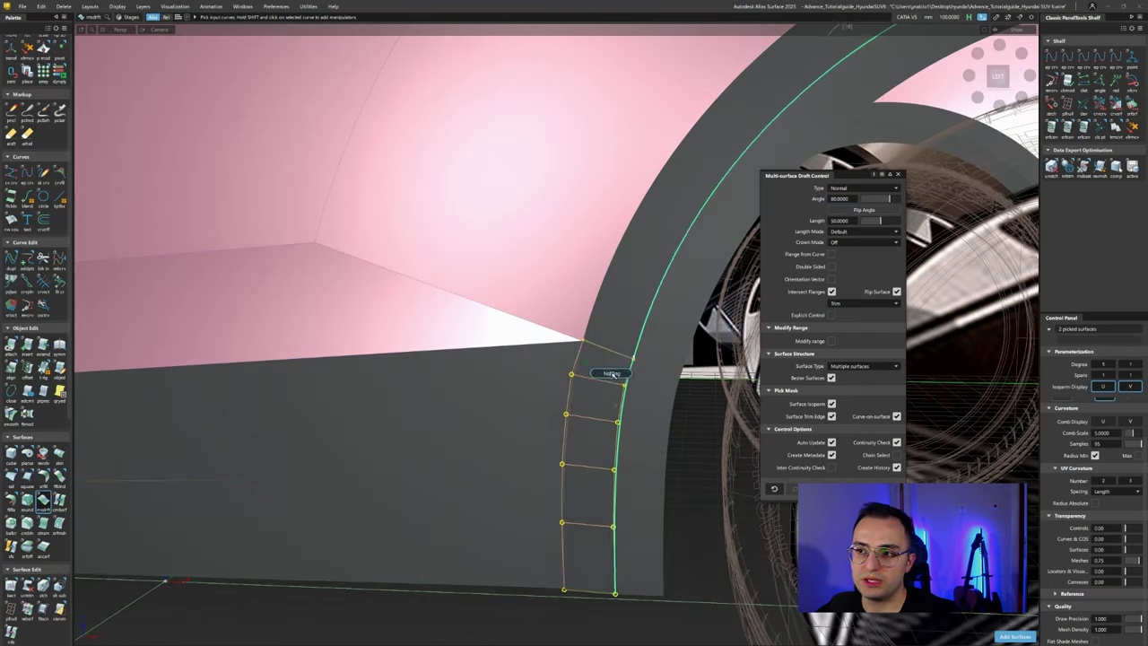
key(ctrl+shift+c)
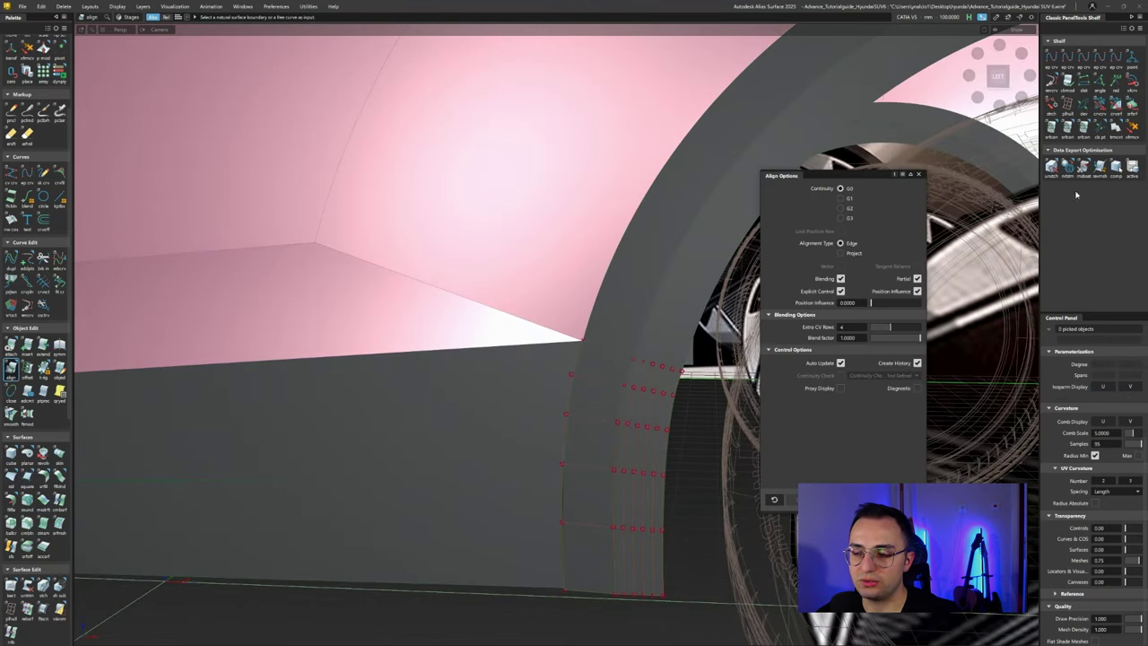
key(ctrl+shift+a)
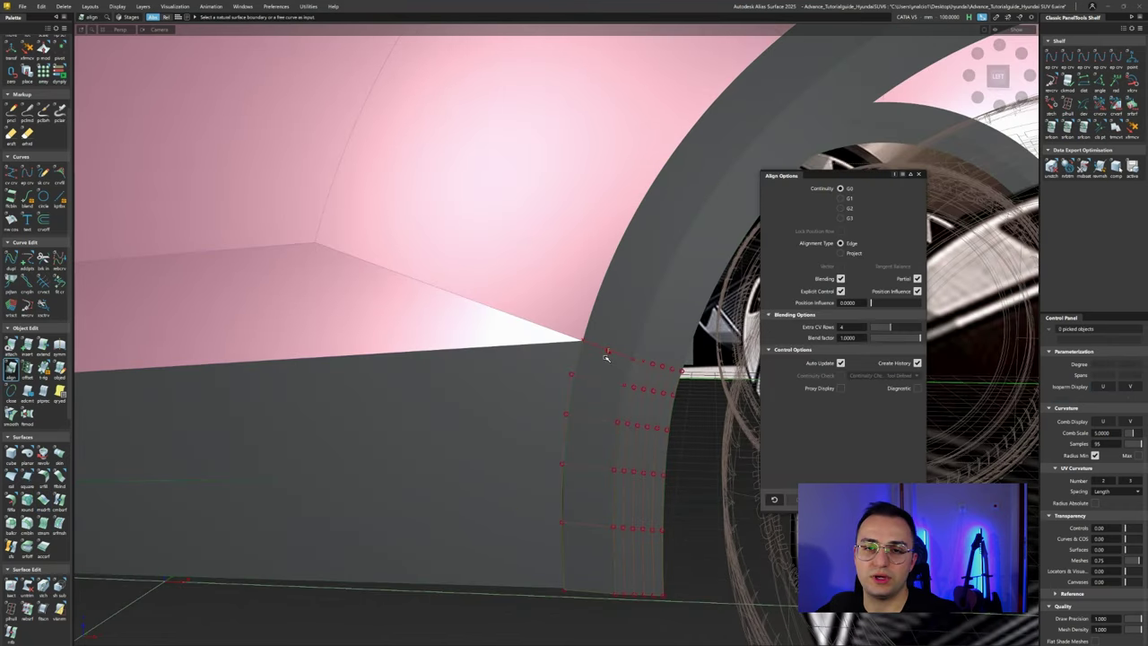
click(606, 358)
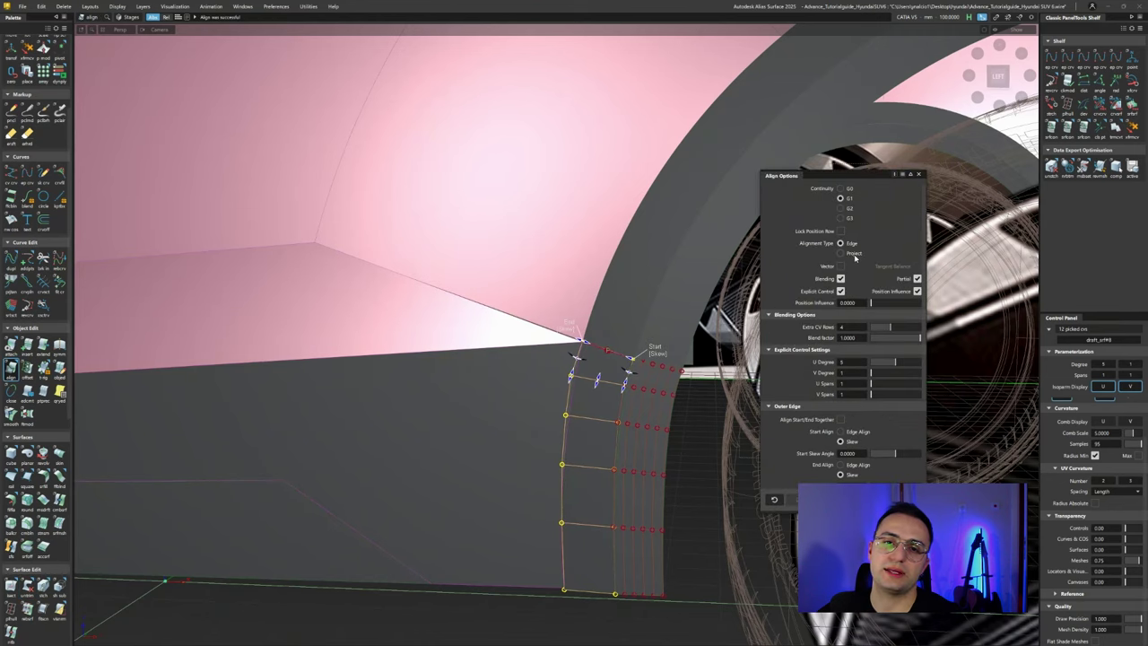
alt+shift+drag(717, 368, 673, 401)
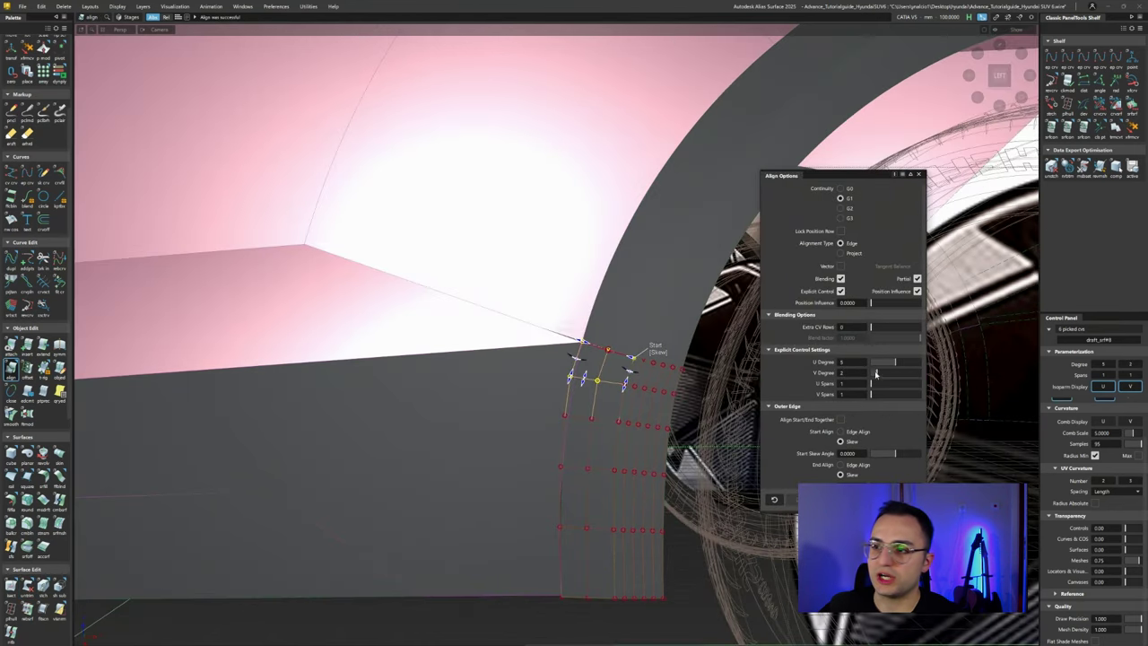
Step: Redo the upper-edge alignment of the rear arch strip with G1, 0 extra CV rows and V degree 3
key(Escape)
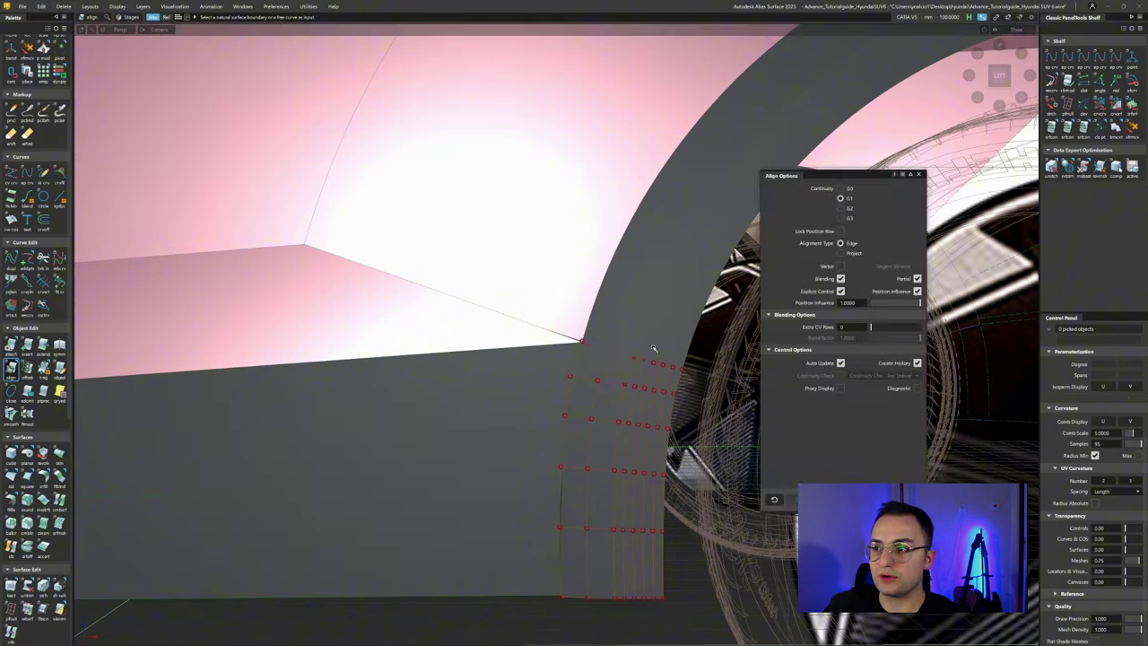
alt+shift+drag(804, 259, 918, 183)
click(638, 359)
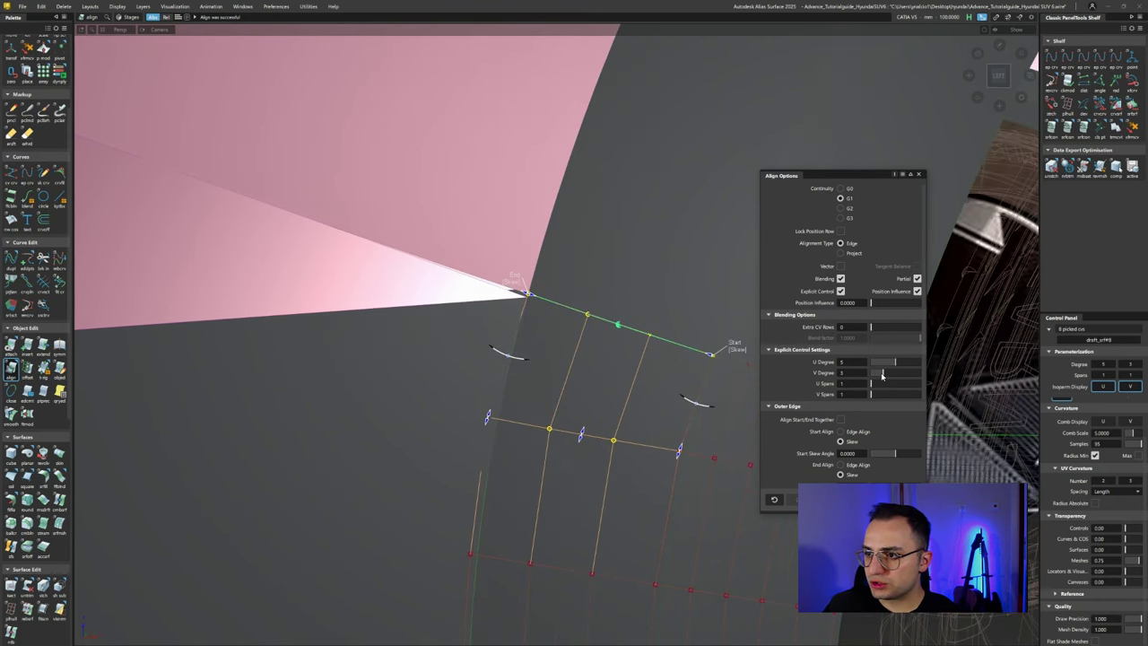
alt+shift+drag(605, 399, 580, 384)
Step: Edit the sill's rear-end alignment to the strip, using G0, 4 extra CV rows and a partial start of 0
click(495, 406)
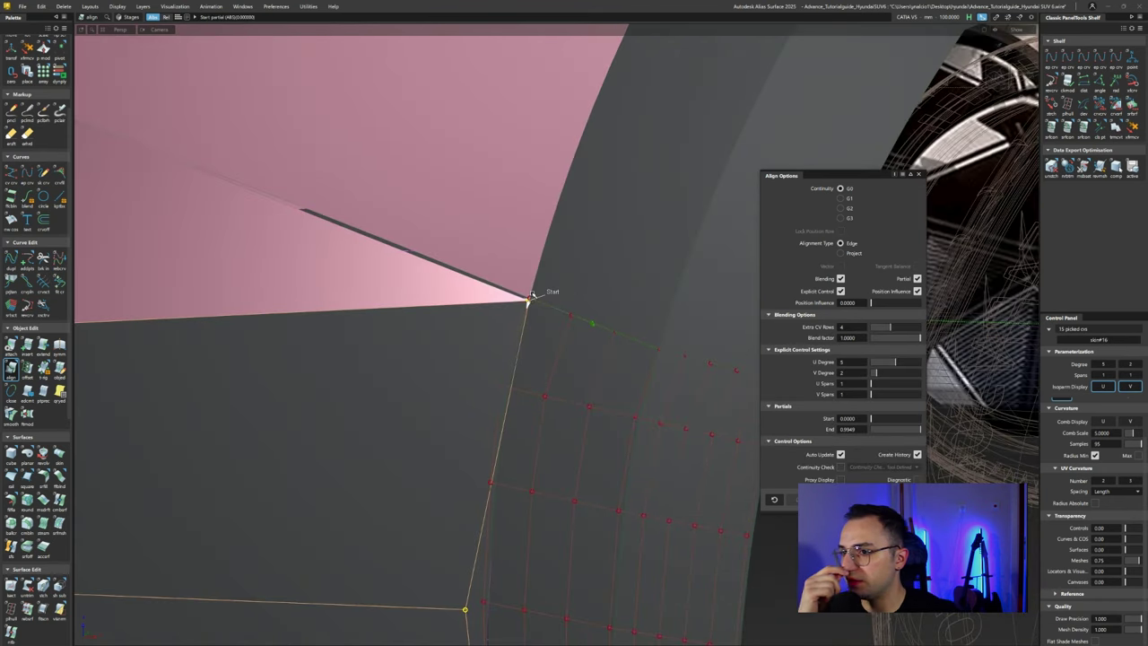
alt+shift+drag(532, 294, 545, 316)
click(641, 403)
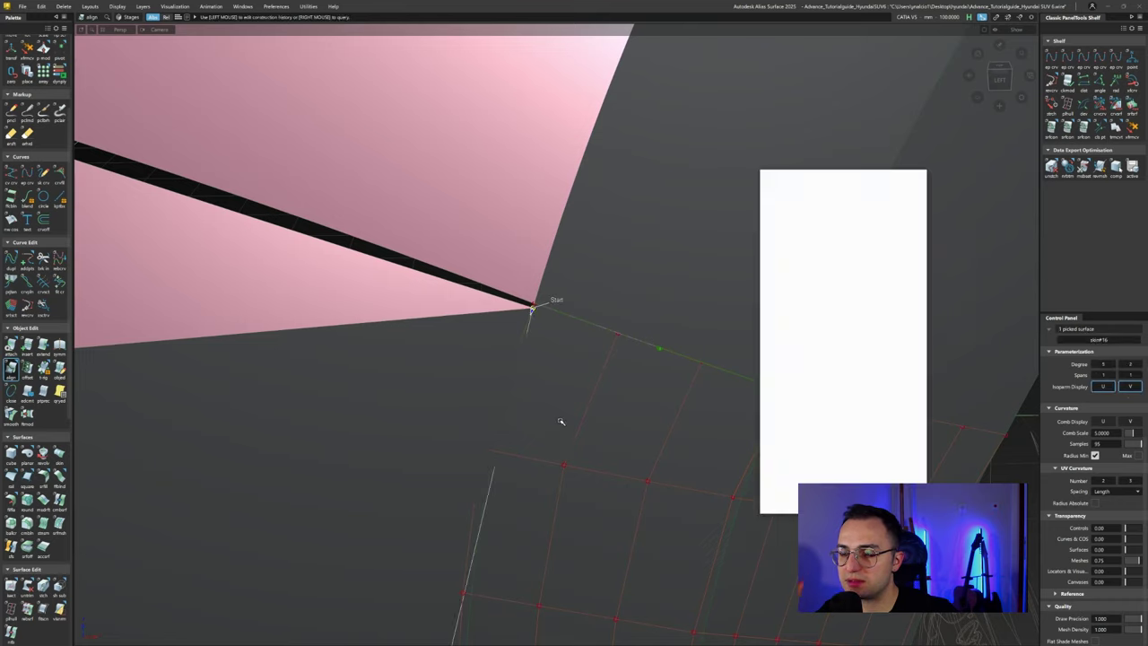
mouse_move(555, 342)
alt+shift+mouse_down()
mouse_move(504, 519)
mouse_move(571, 394)
mouse_move(263, 398)
mouse_move(457, 379)
mouse_move(466, 422)
mouse_move(422, 379)
mouse_move(543, 415)
mouse_move(715, 311)
mouse_move(569, 299)
mouse_move(359, 218)
mouse_move(500, 328)
mouse_move(527, 290)
mouse_move(995, 79)
mouse_move(831, 268)
mouse_move(736, 323)
mouse_move(610, 355)
mouse_move(538, 338)
alt+shift+mouse_up()
click(494, 529)
click(528, 290)
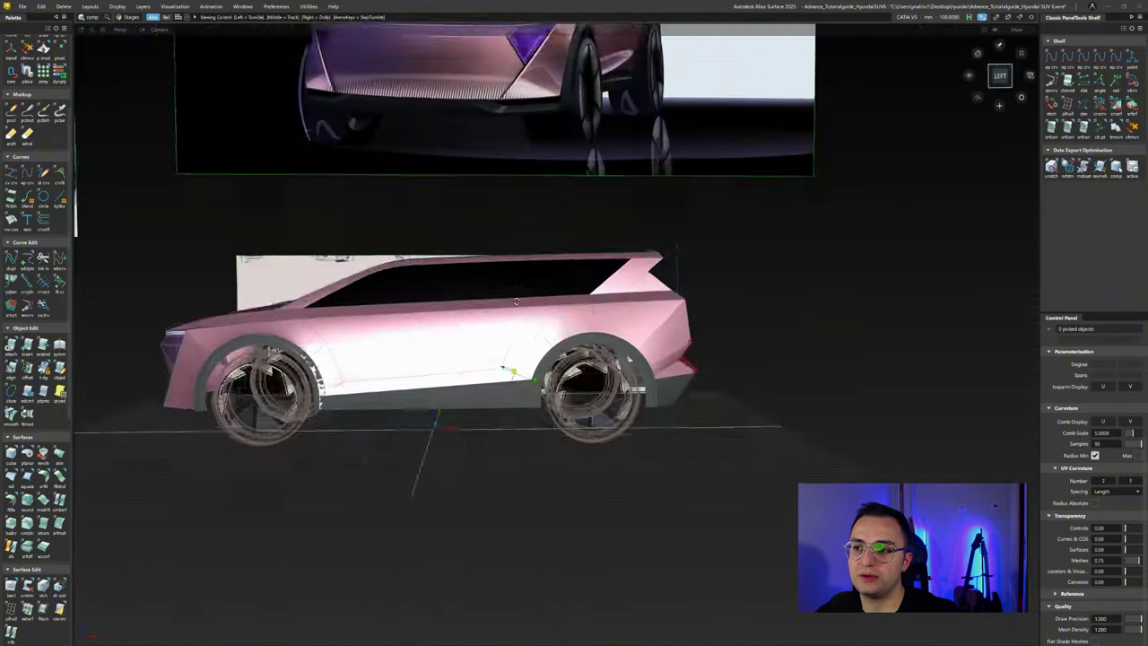
Step: Align the edge of the body surface ahead of the rear wheel arch to the door surface with G0 and 0 extra CV rows
alt+shift+right_drag(538, 337, 525, 333)
alt+shift+drag(526, 333, 567, 342)
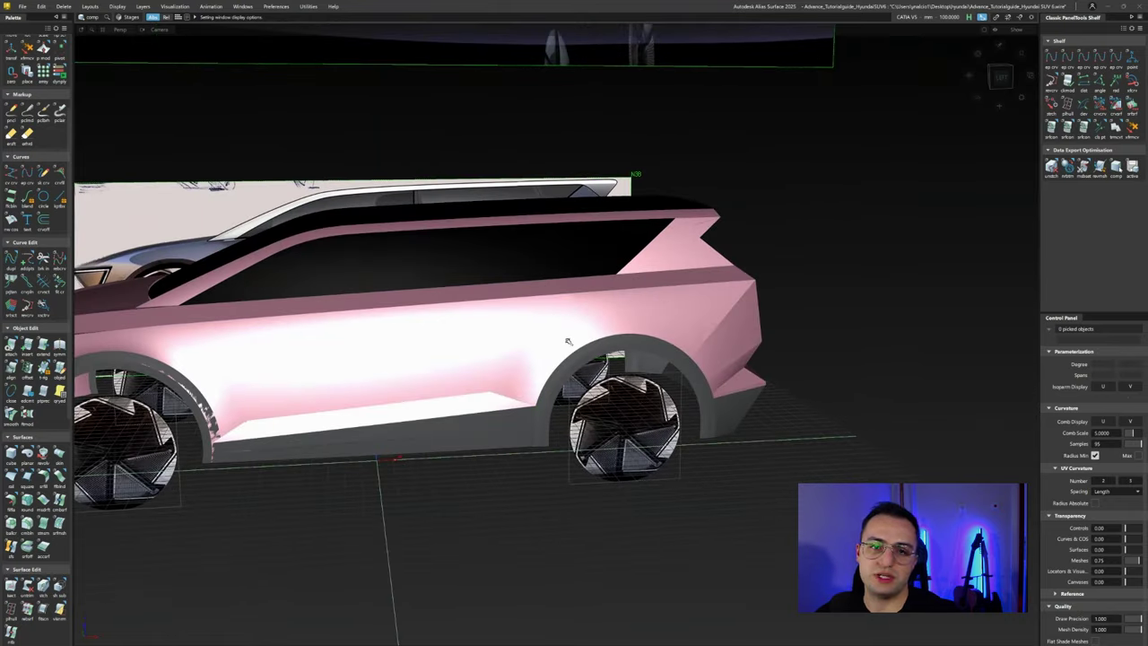
mouse_move(628, 287)
alt+shift+mouse_down()
mouse_move(403, 315)
mouse_move(496, 433)
mouse_move(656, 461)
alt+shift+mouse_up()
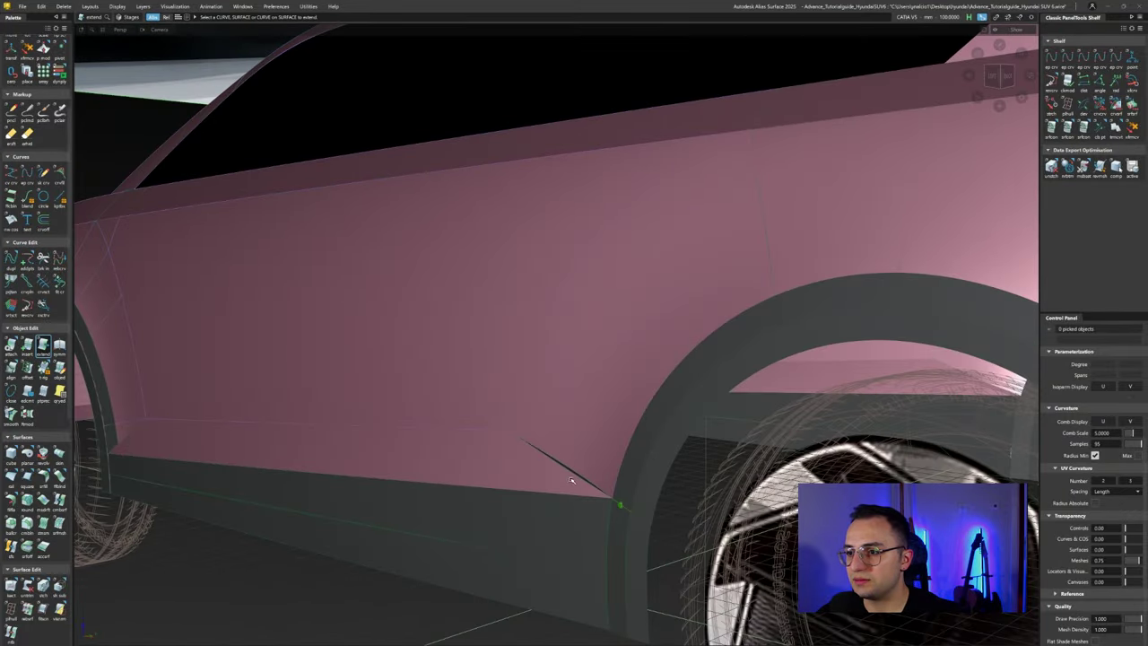
alt+shift+drag(759, 466, 502, 475)
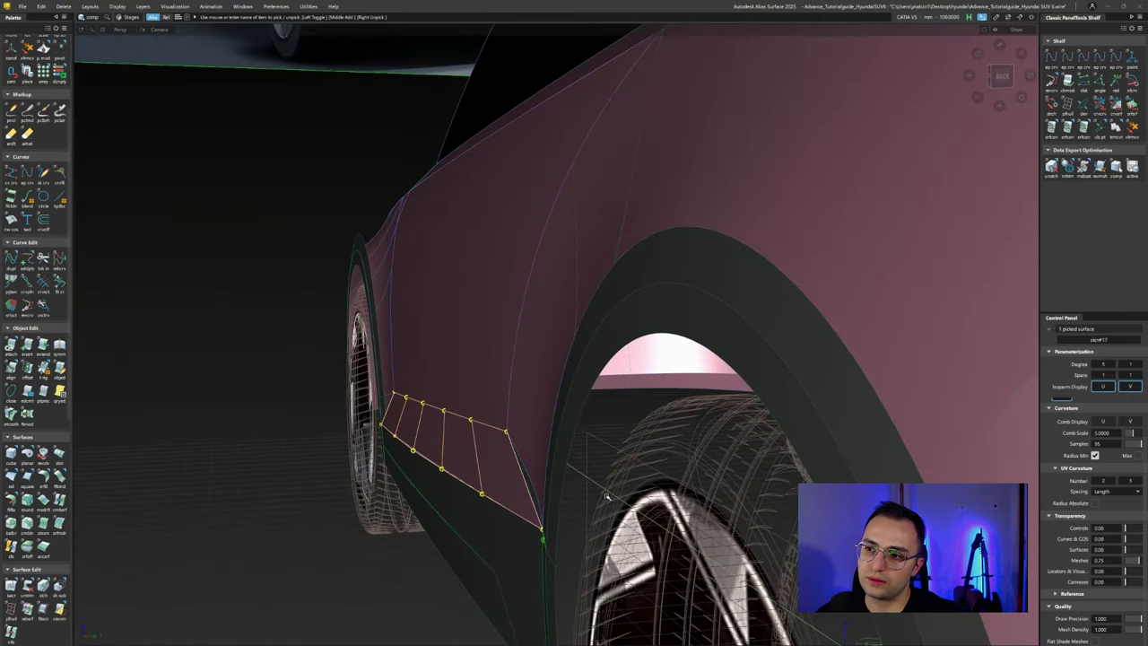
click(533, 420)
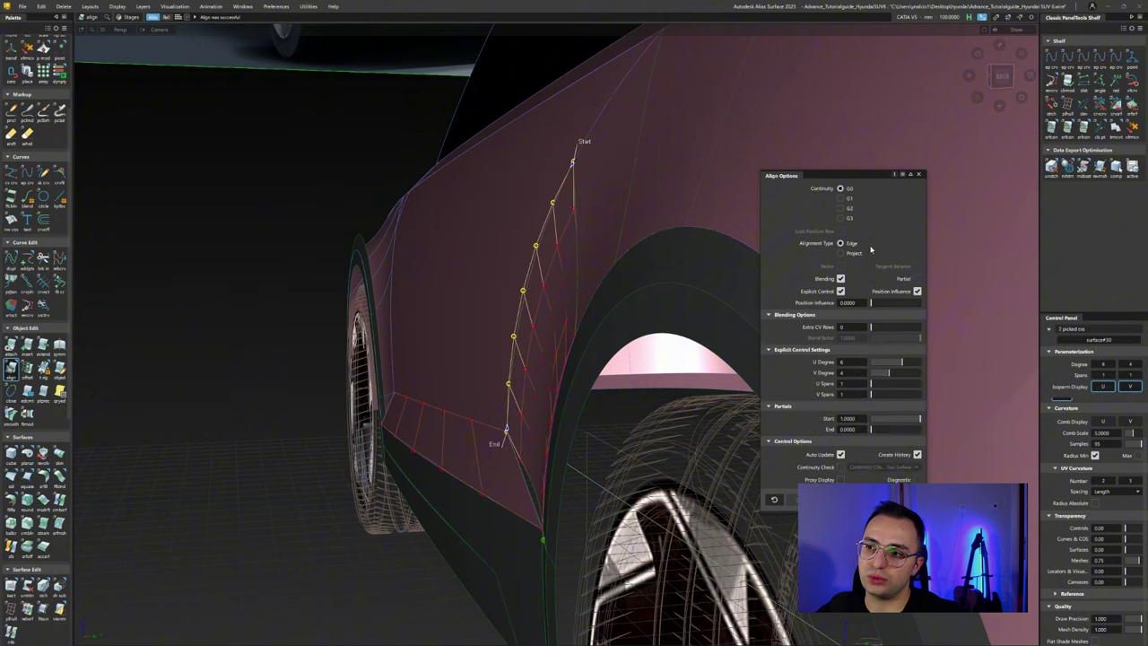
alt+shift+drag(533, 420, 575, 435)
scroll(843, 376, down, 5)
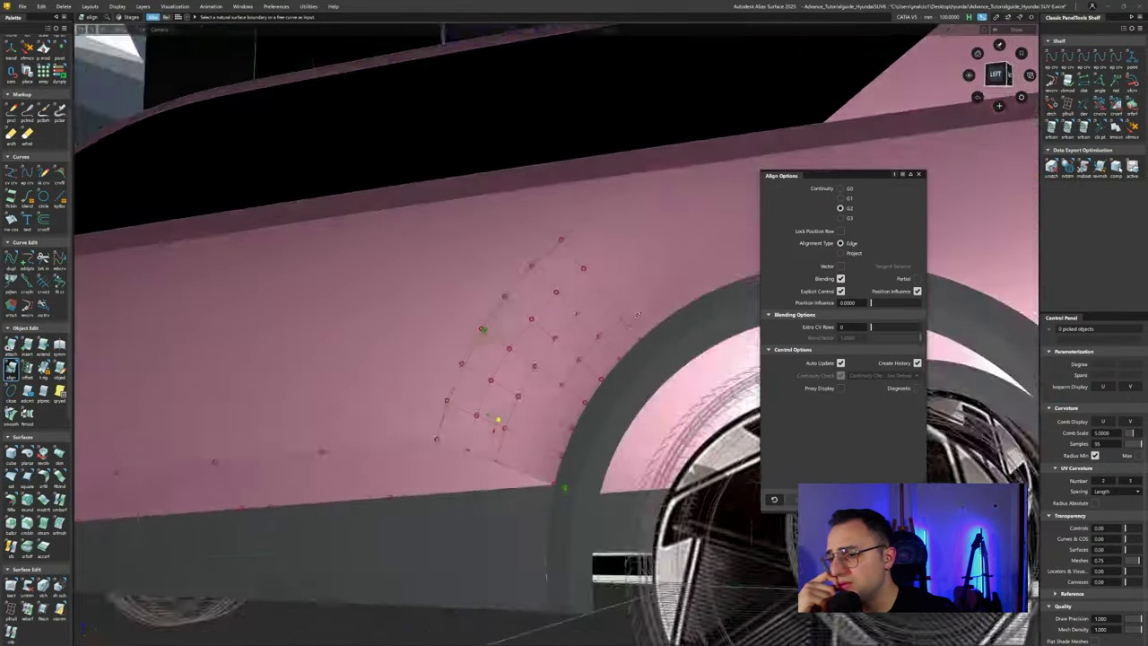
Step: Pick the shared edge of the body surfaces ahead of the rear wheel arch for alignment, choosing surface#43
key(ctrl+l)
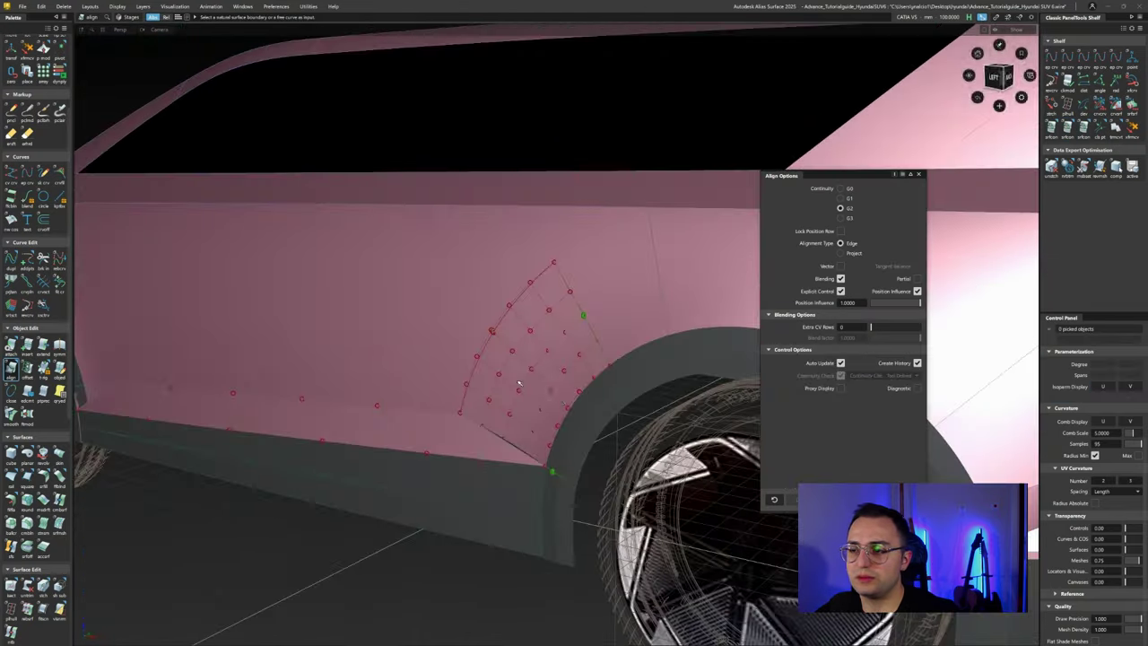
click(533, 393)
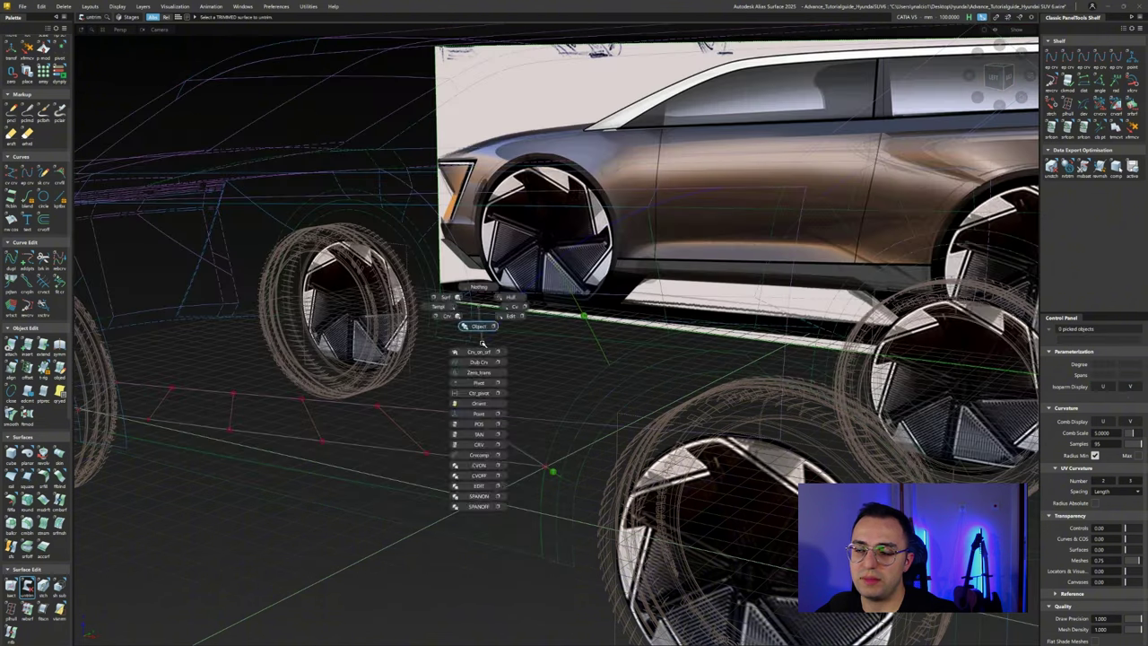
click(500, 366)
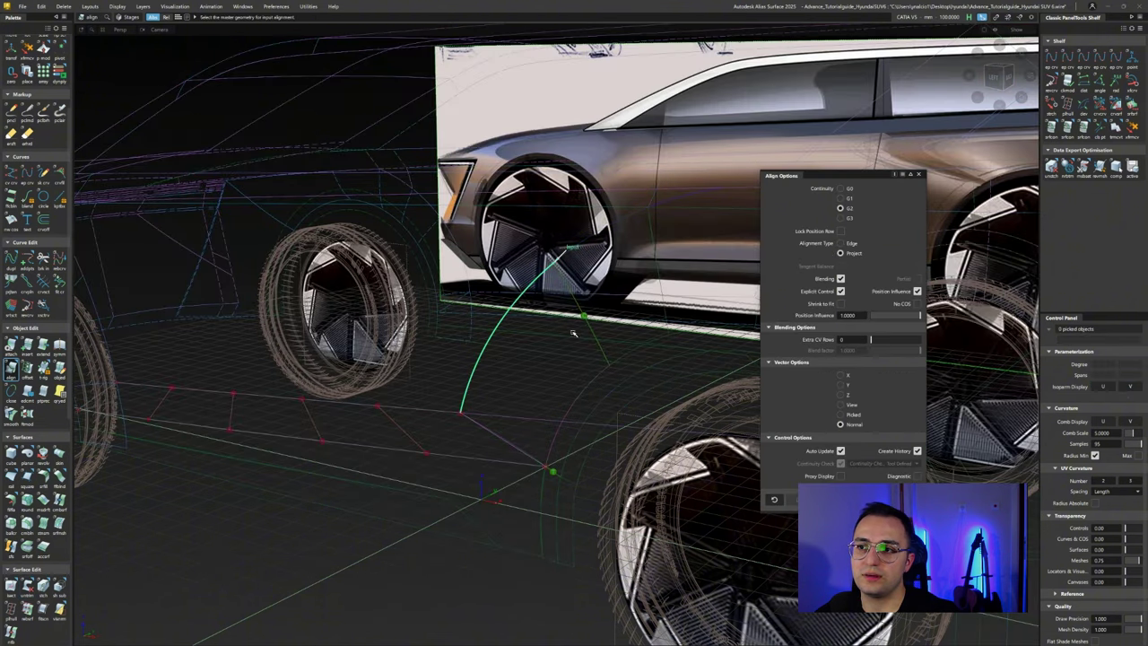
click(587, 305)
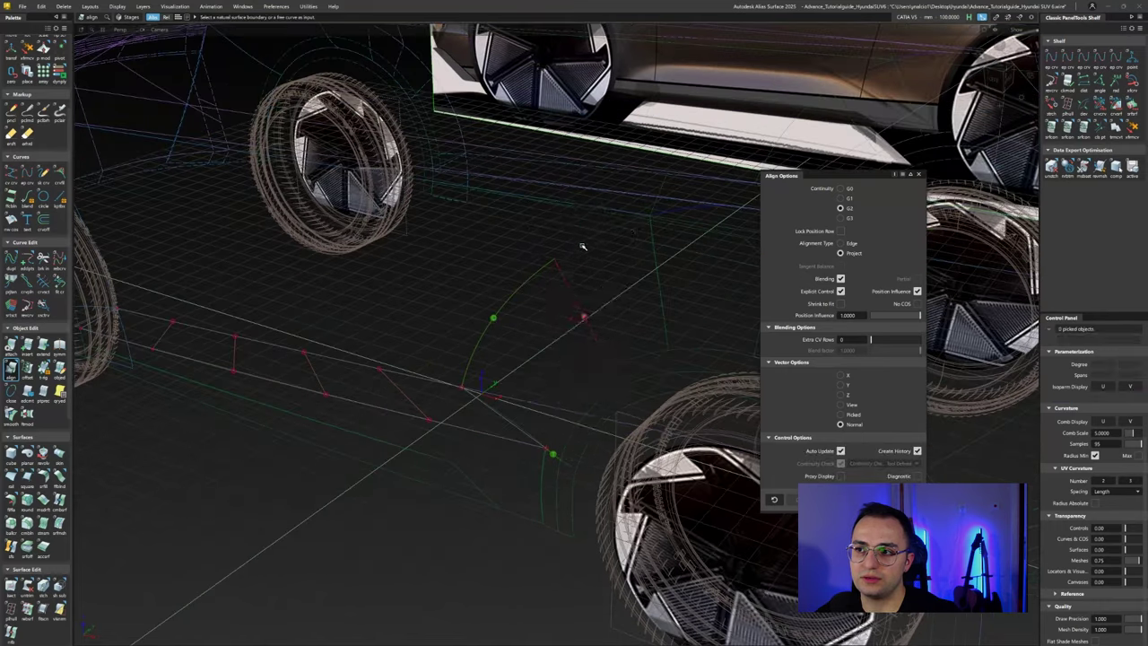
click(587, 247)
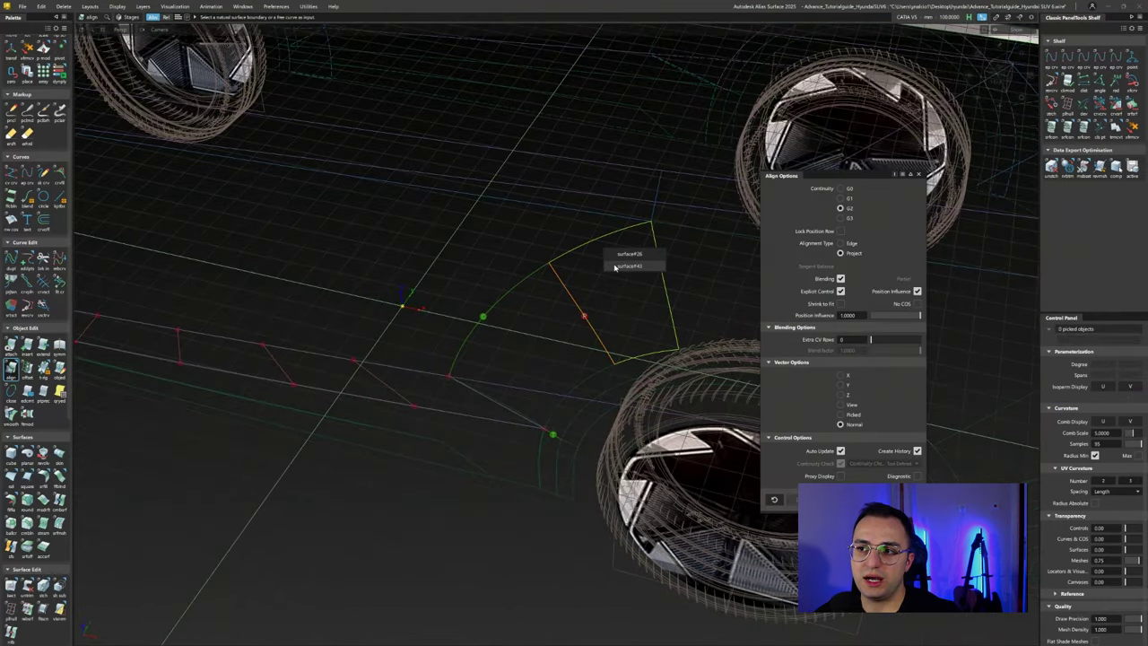
click(615, 266)
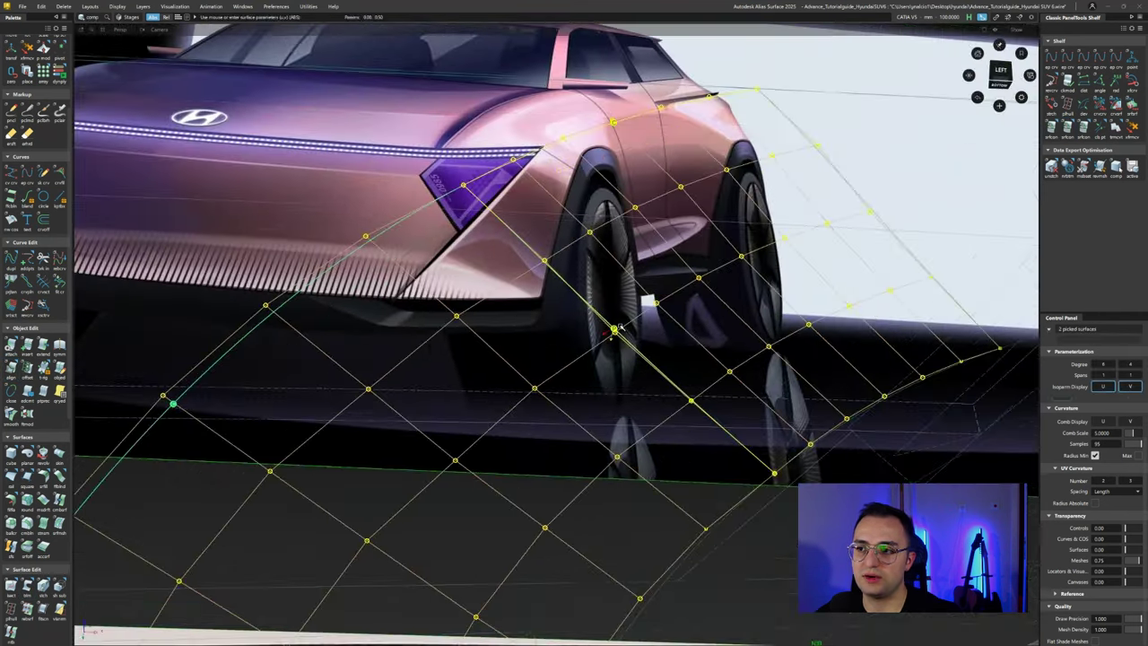
Step: Show the CVs of the two adjoining body surfaces and compare their positions along the shared edge
alt+shift+drag(615, 329, 654, 397)
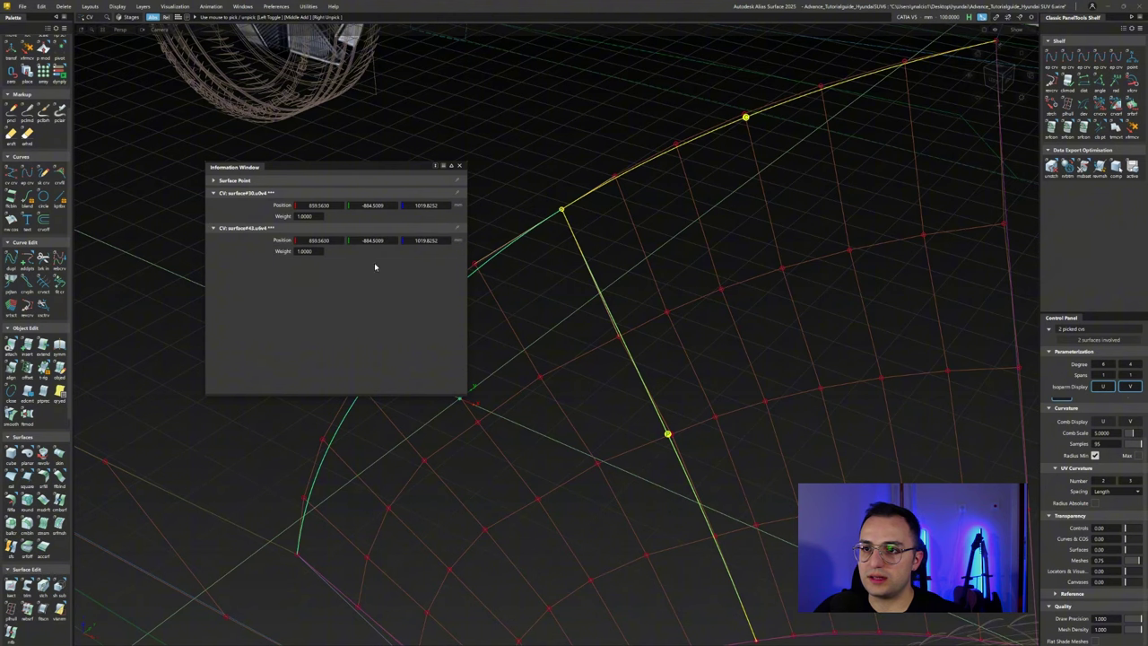
drag(563, 317, 618, 296)
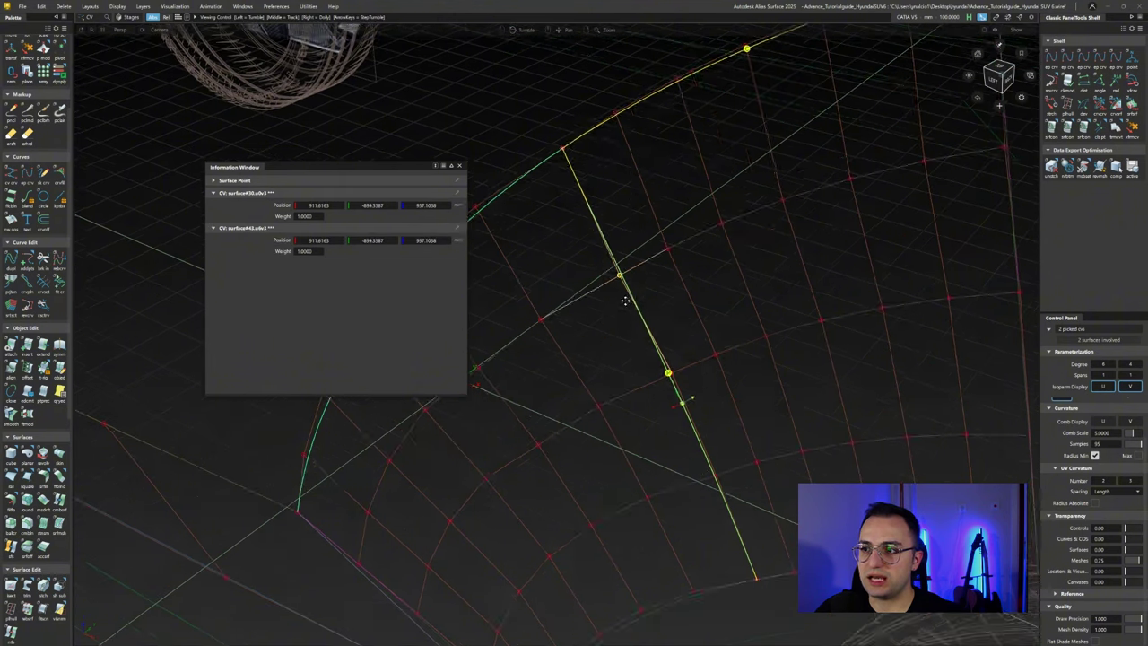
drag(695, 377, 553, 325)
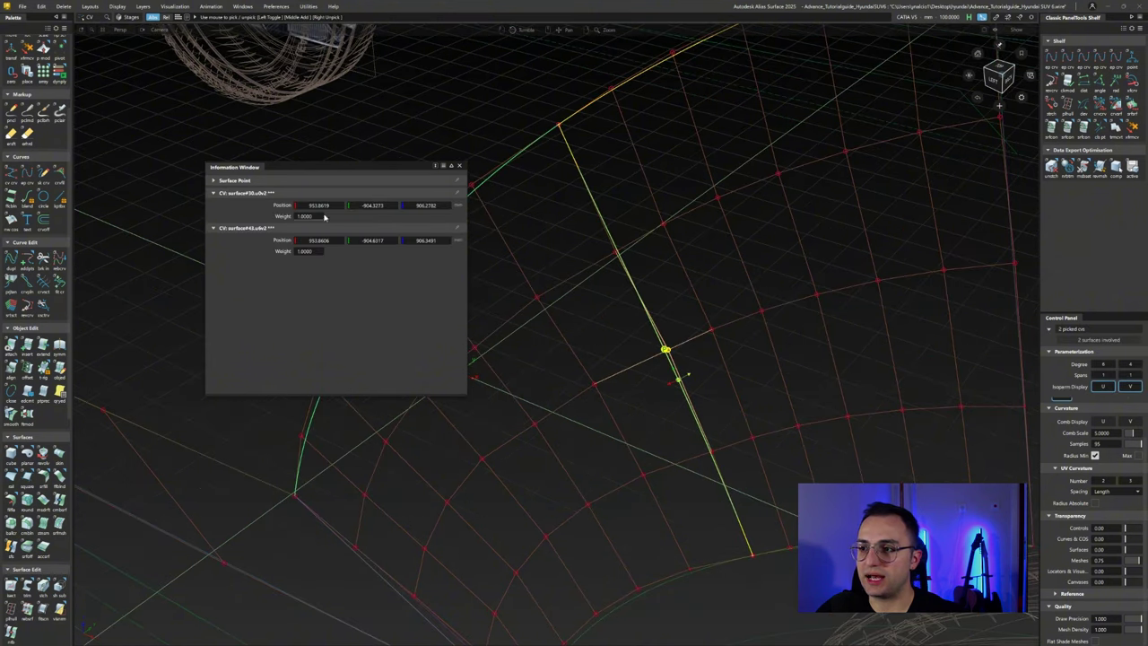
Step: Delete surface#30's construction history and move its middle shared-edge CV onto the matching CV of surface#43
click(679, 378)
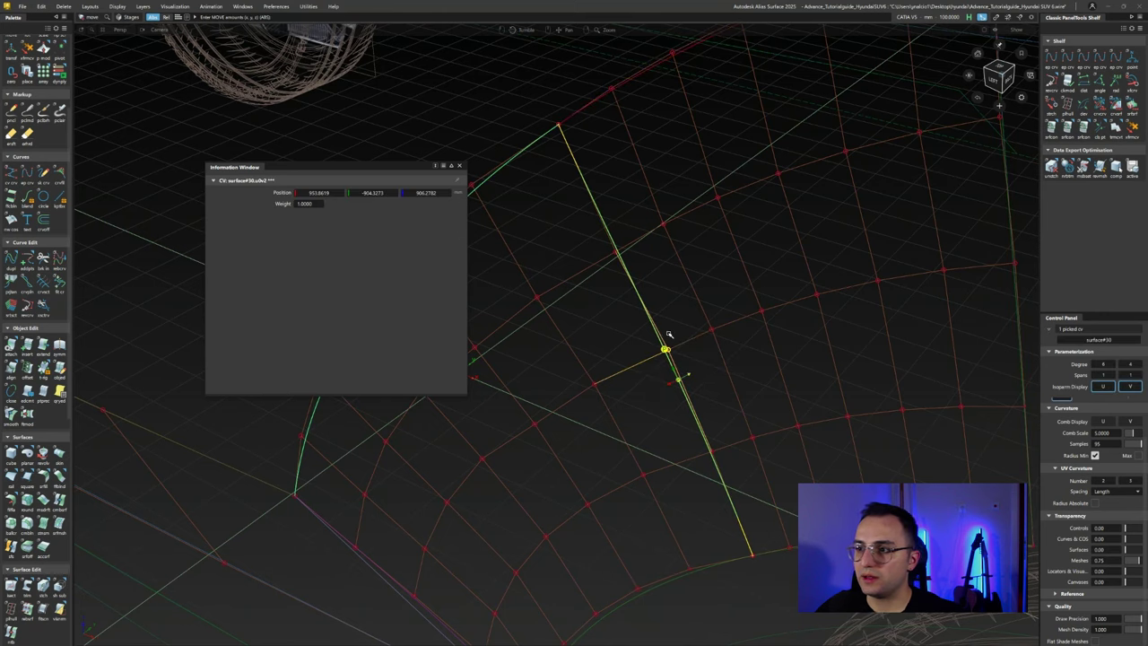
alt+shift+drag(673, 334, 600, 387)
click(600, 387)
click(90, 7)
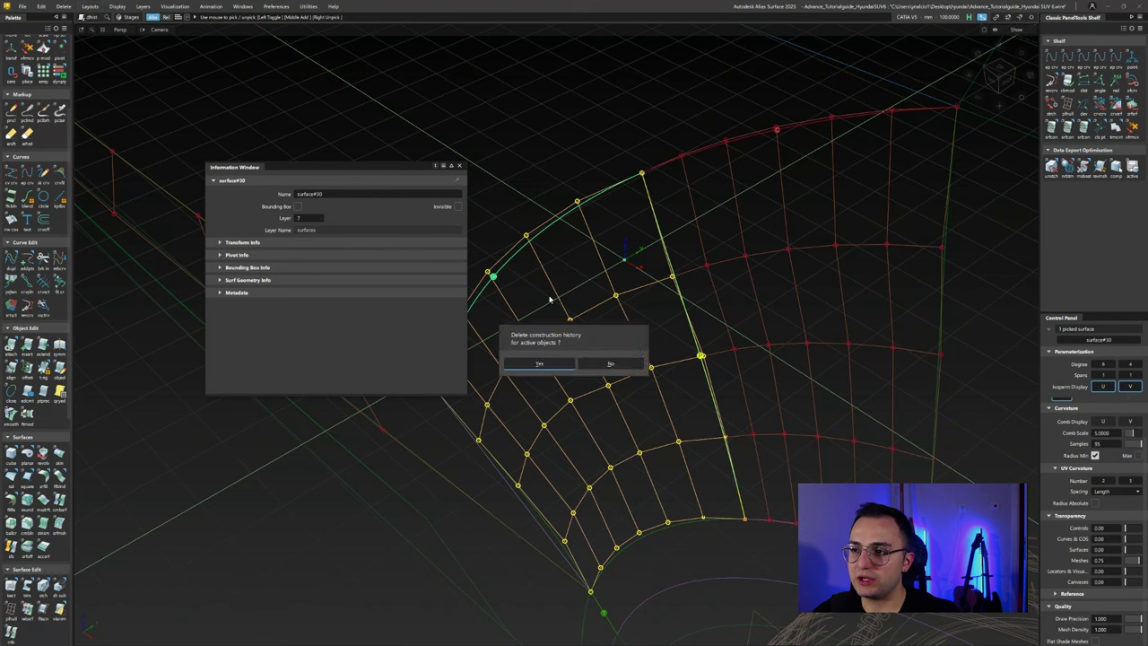
key(Return)
click(701, 356)
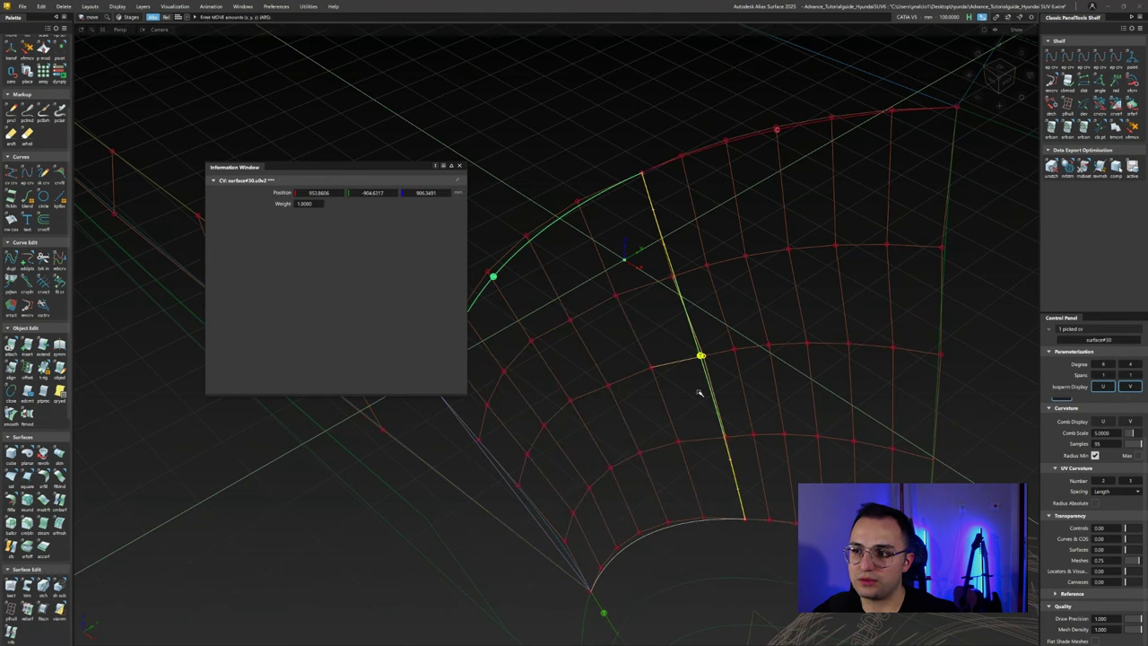
Step: Nudge the neighbouring middle-row CV of surface#30 with the Transform CV tool and close the Information Window
ctrl+shift+drag(630, 326, 607, 385)
click(607, 383)
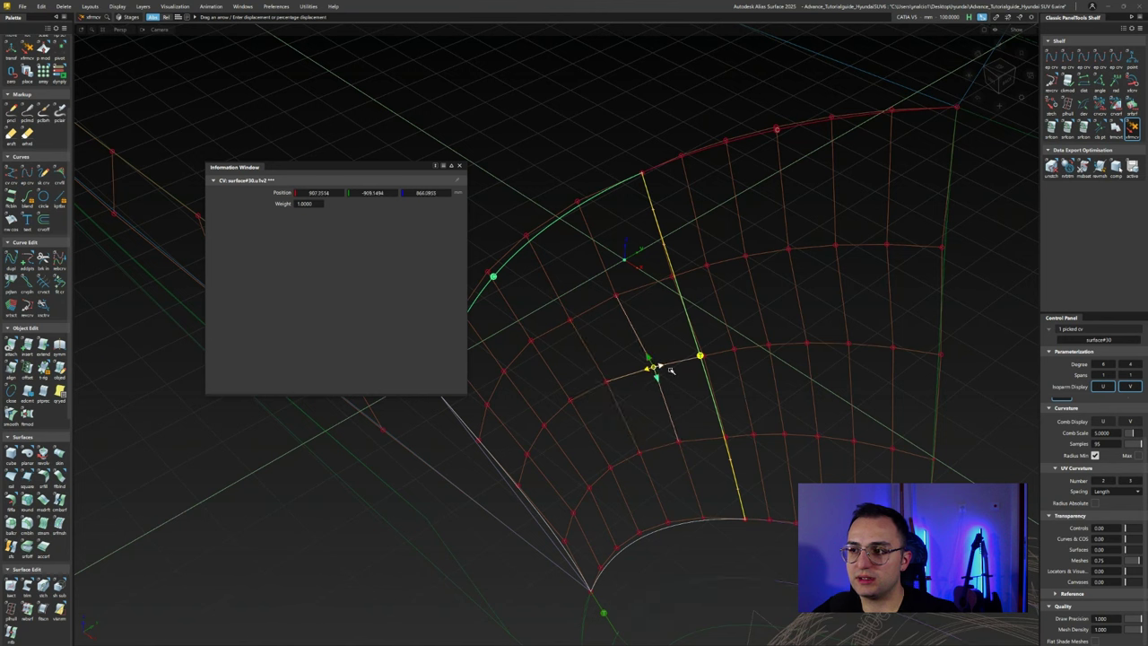
mouse_move(670, 369)
mouse_down()
mouse_move(704, 371)
mouse_move(669, 377)
mouse_up()
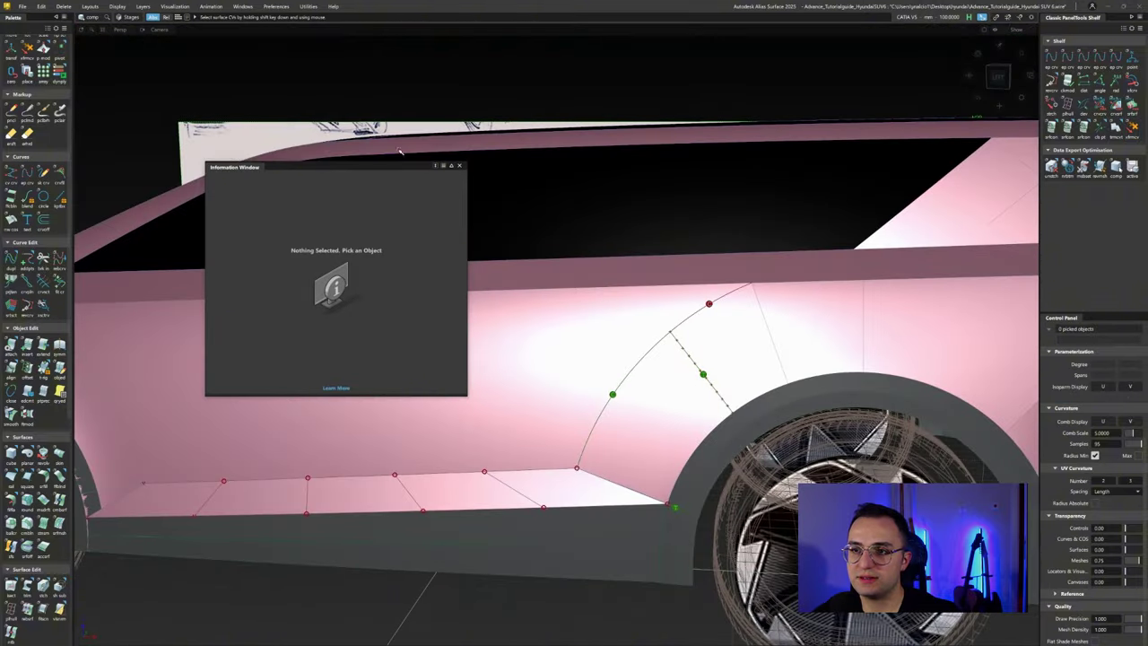
drag(335, 172, 157, 175)
click(283, 170)
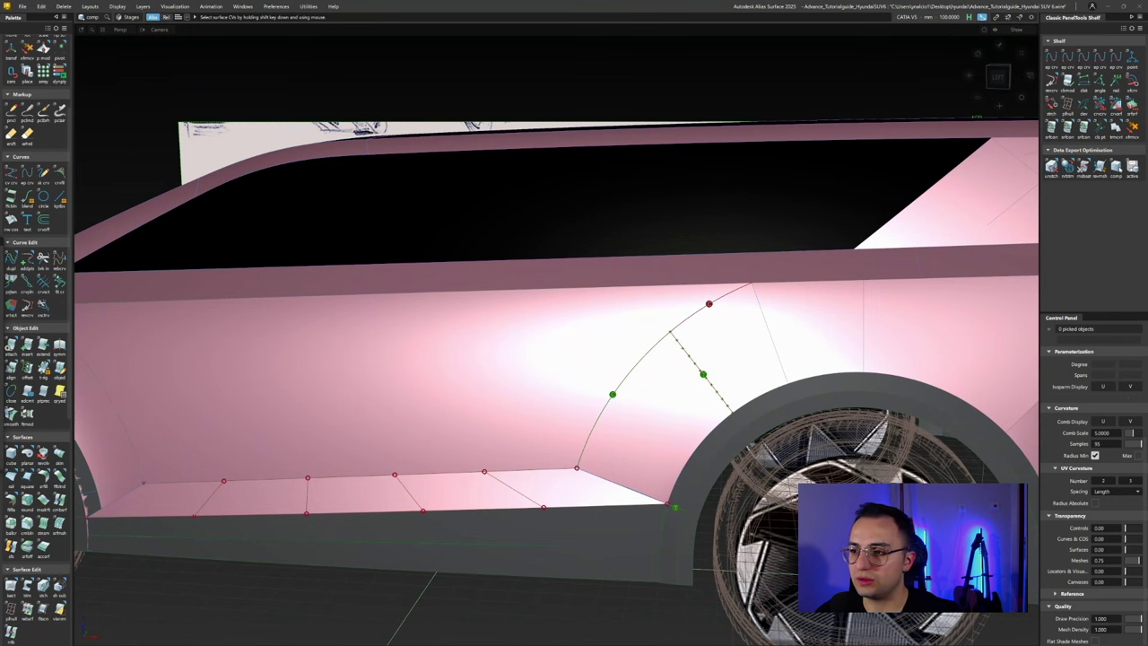
Step: Compare the rear quarter with the rear reference image and isolate the dark wheel-arch, sill and rear-corner trim surfaces
alt+shift+drag(352, 245, 403, 285)
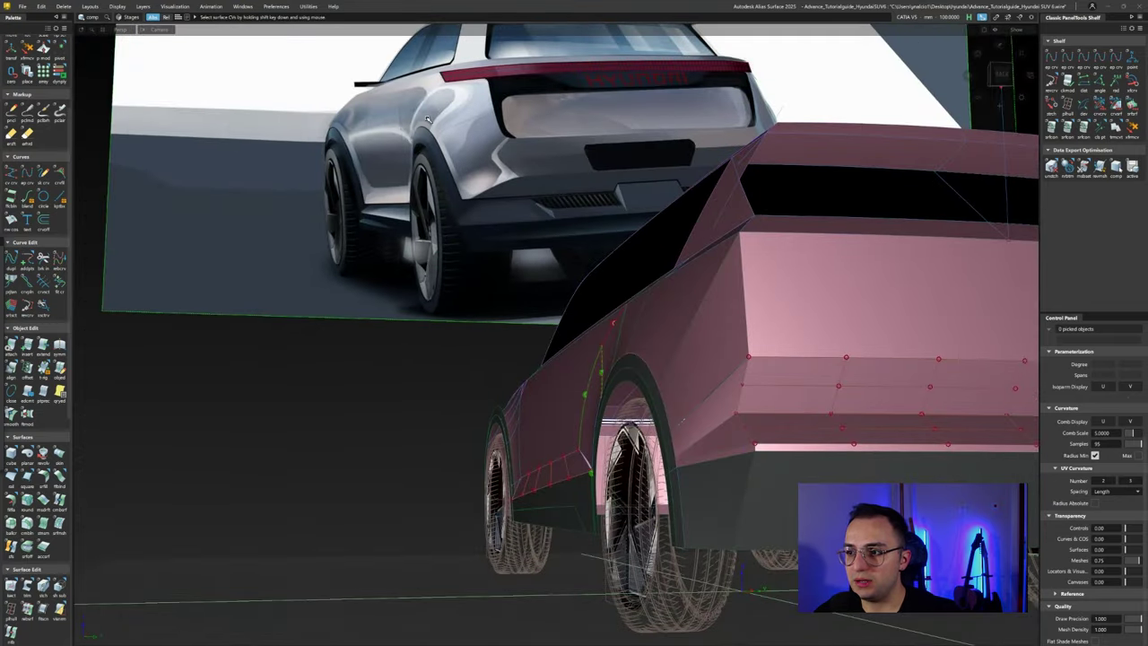
alt+shift+drag(428, 119, 466, 269)
scroll(483, 396, up, 8)
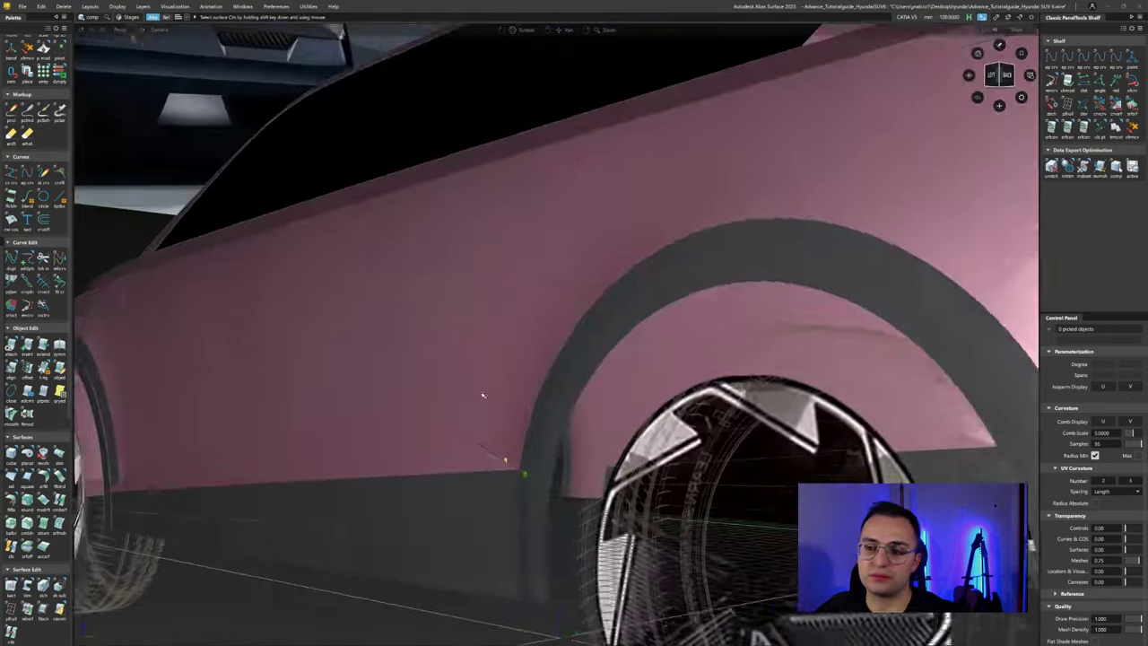
scroll(482, 395, down, 8)
alt+shift+drag(482, 396, 556, 404)
scroll(657, 408, up, 10)
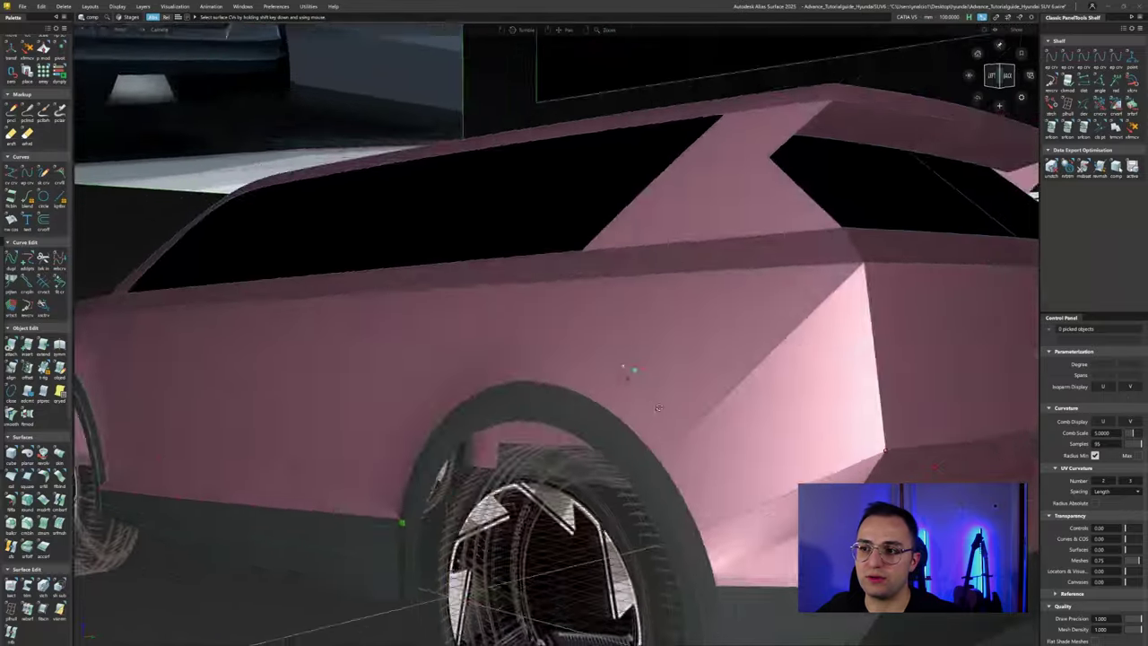
alt+shift+drag(658, 408, 539, 350)
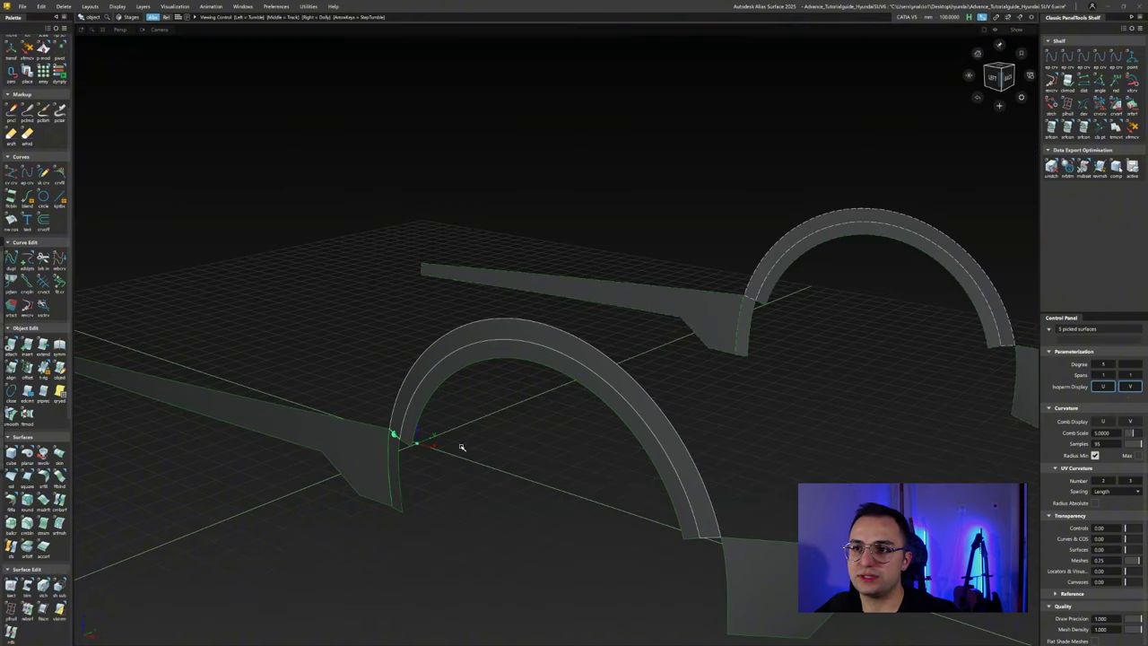
alt+shift+drag(461, 443, 487, 451)
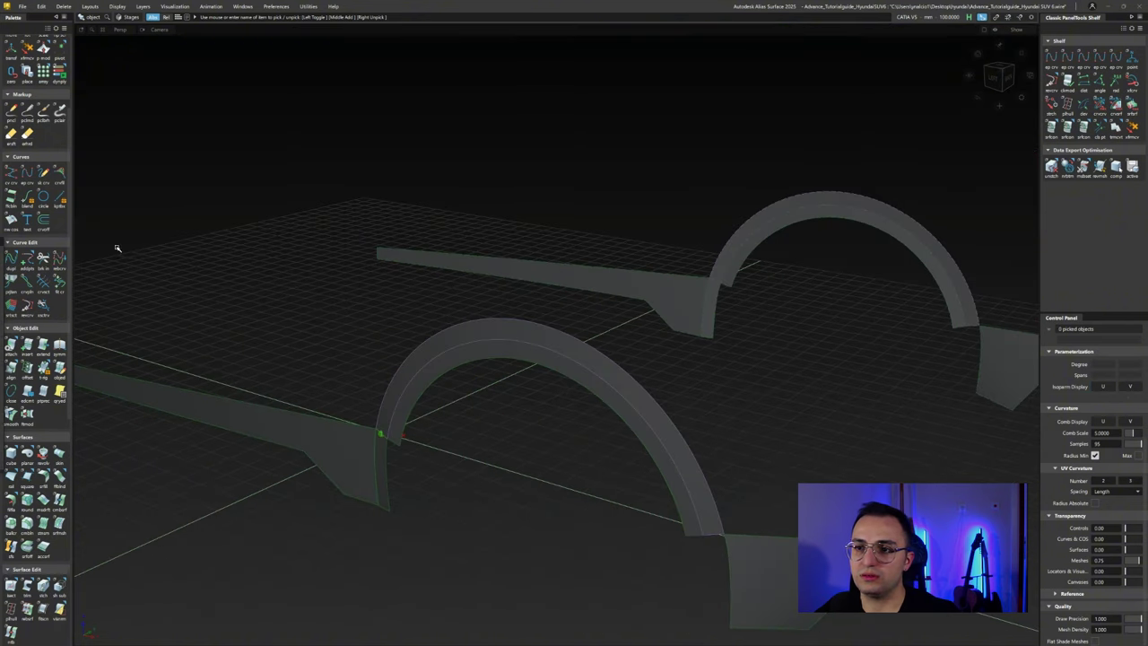
scroll(40, 225, down, 3)
Step: Create a Normal multi-surface draft along the rear arch trim's outer edge with a 90° angle and length 35
click(43, 432)
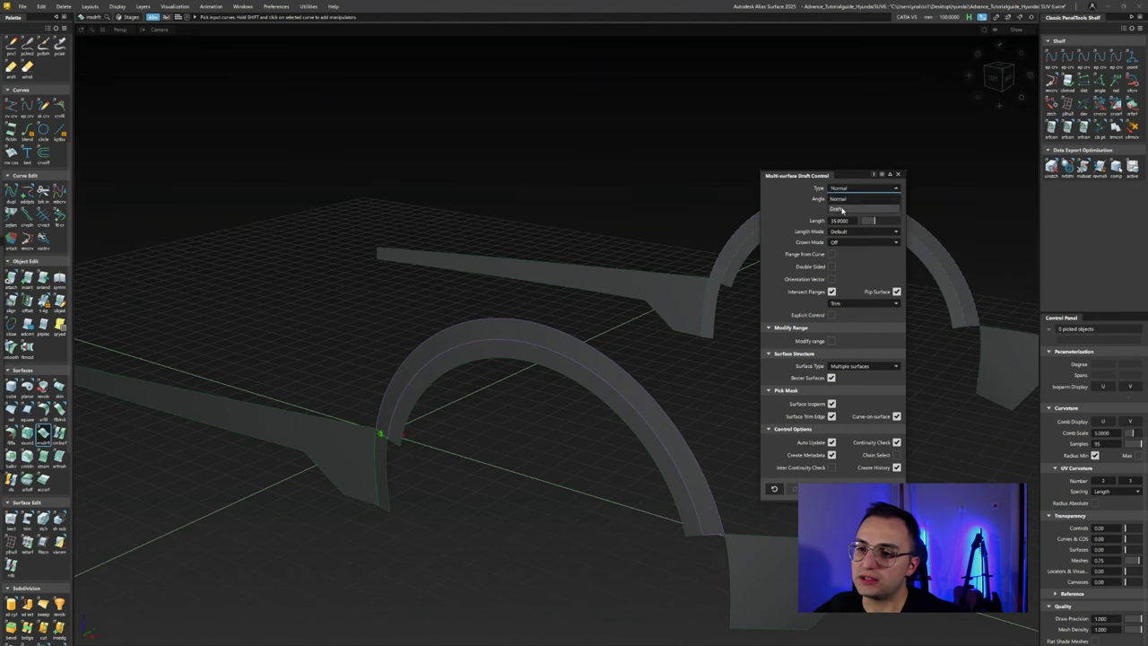
alt+shift+drag(598, 346, 863, 201)
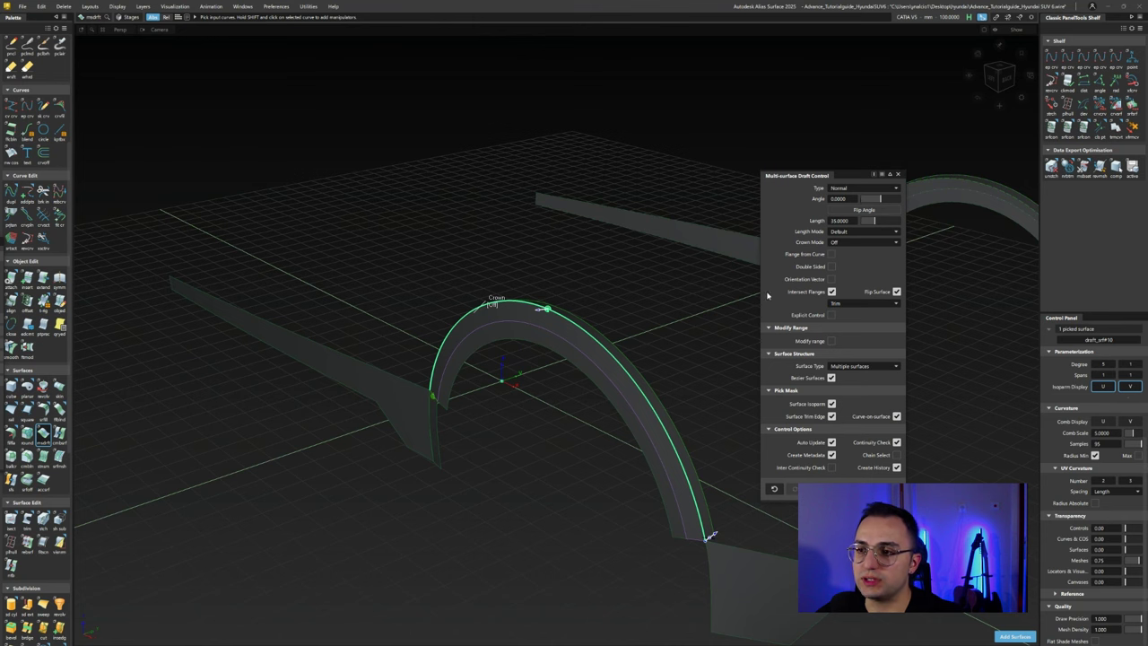
alt+shift+drag(628, 269, 332, 287)
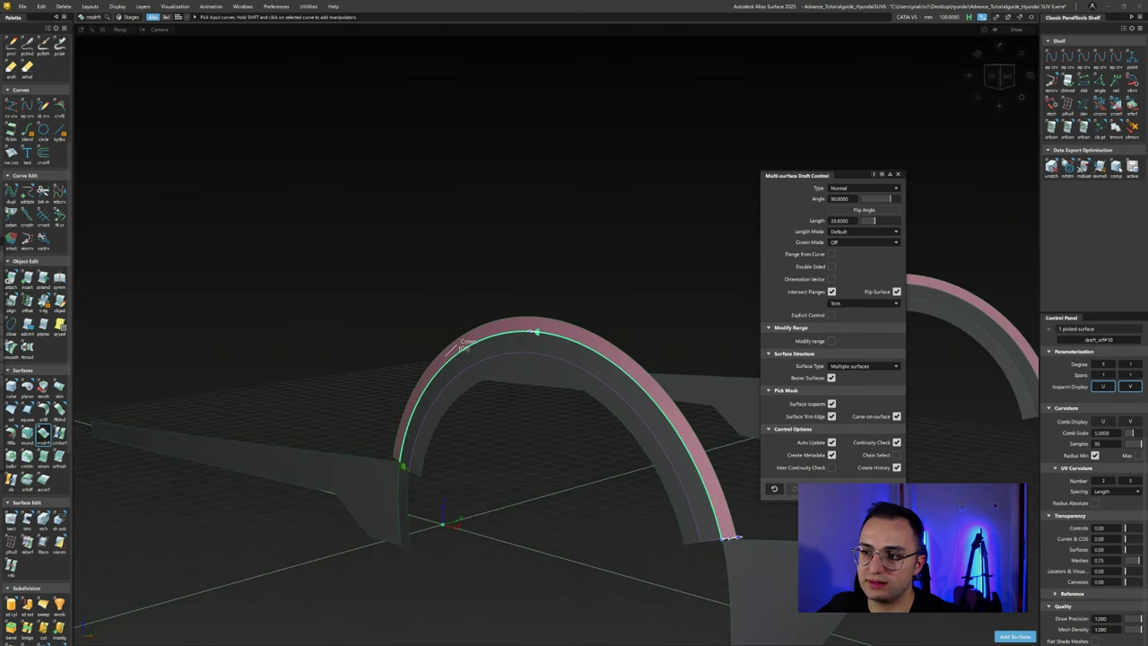
key(ctrl+shift+n)
key(alt+s)
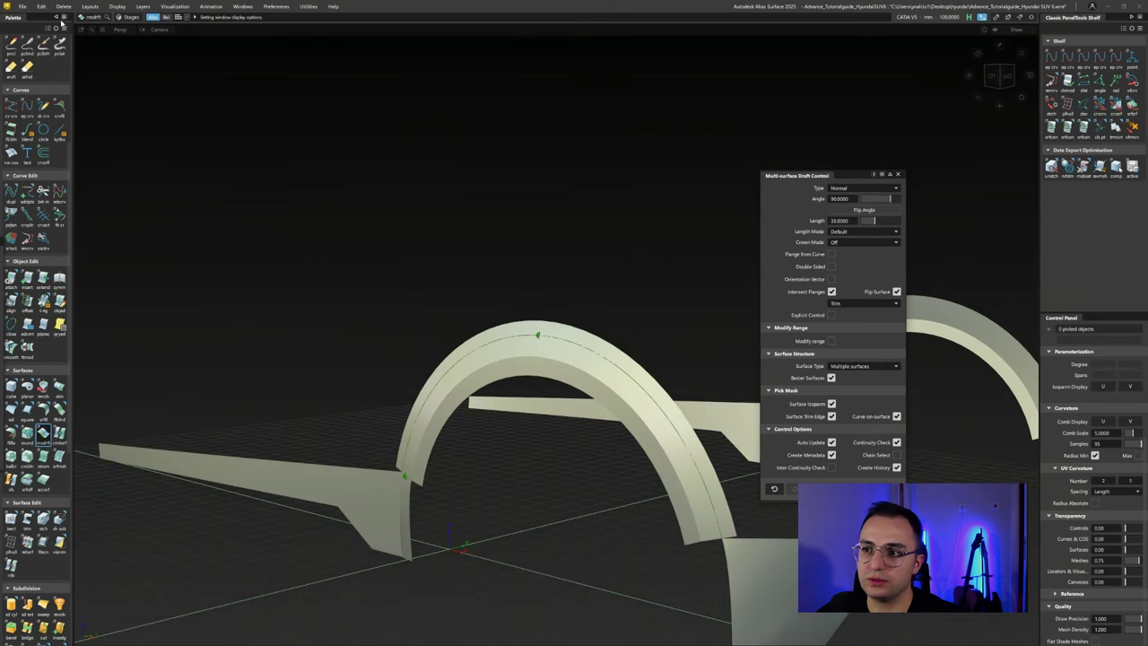
Step: Set the rear arch draft surface's angle to 85°
alt+shift+drag(277, 141, 697, 225)
click(512, 303)
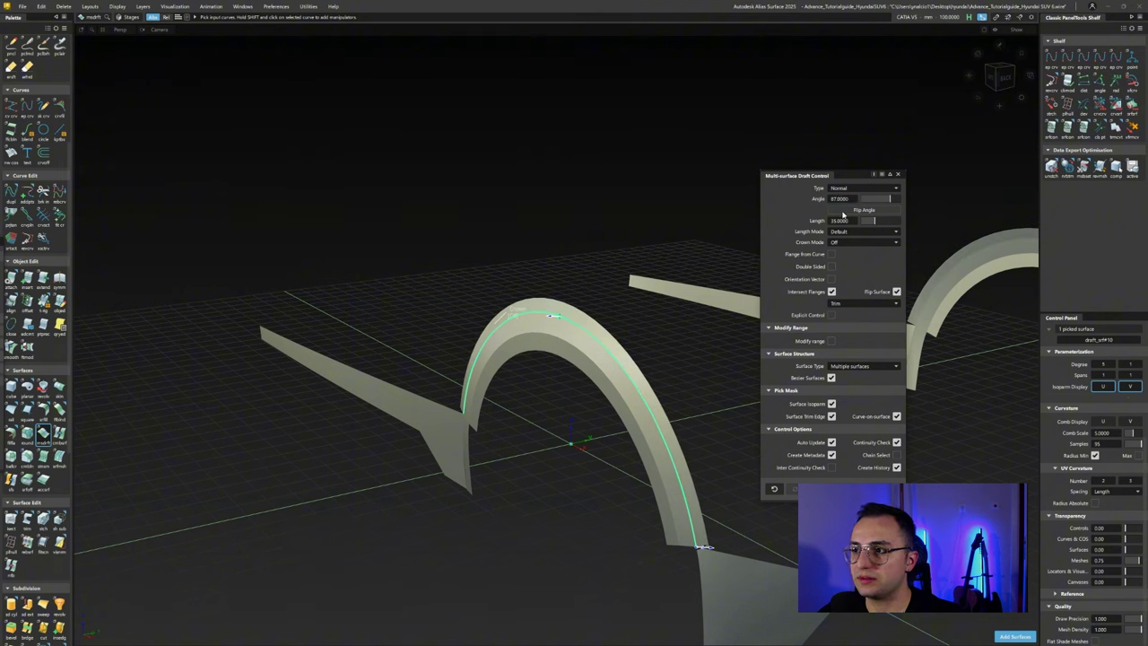
click(682, 367)
alt+drag(681, 368, 546, 328)
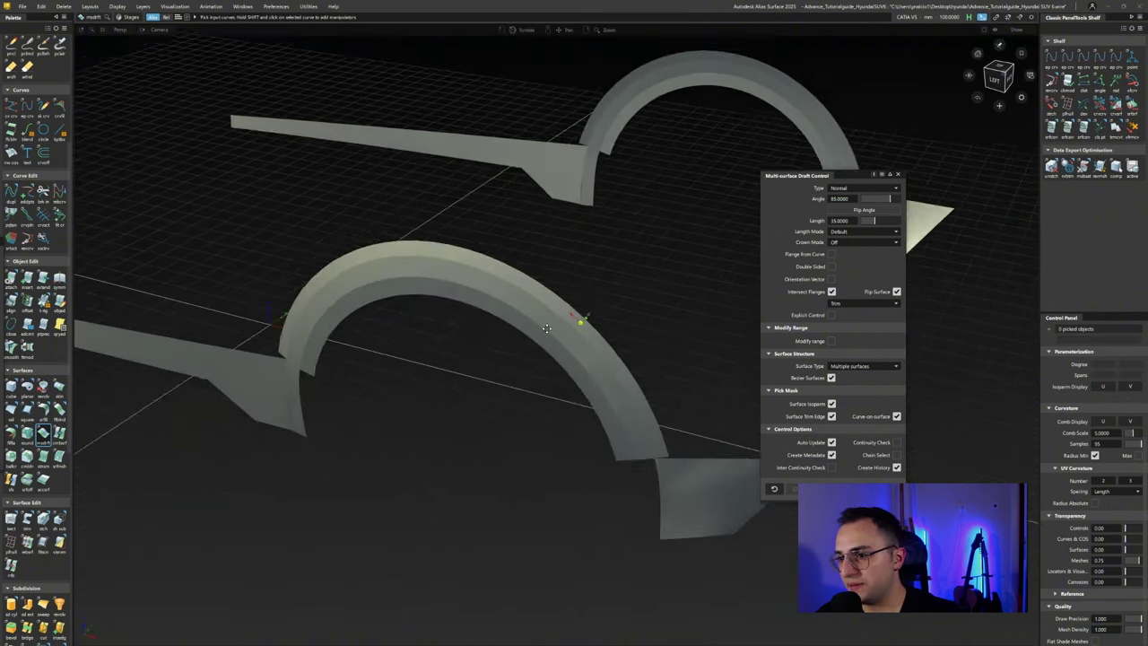
Step: Align the draft surface's lower rear end to the rear-corner trim's upper edge using Edge type, G1 and Partial
scroll(546, 328, up, 5)
click(623, 438)
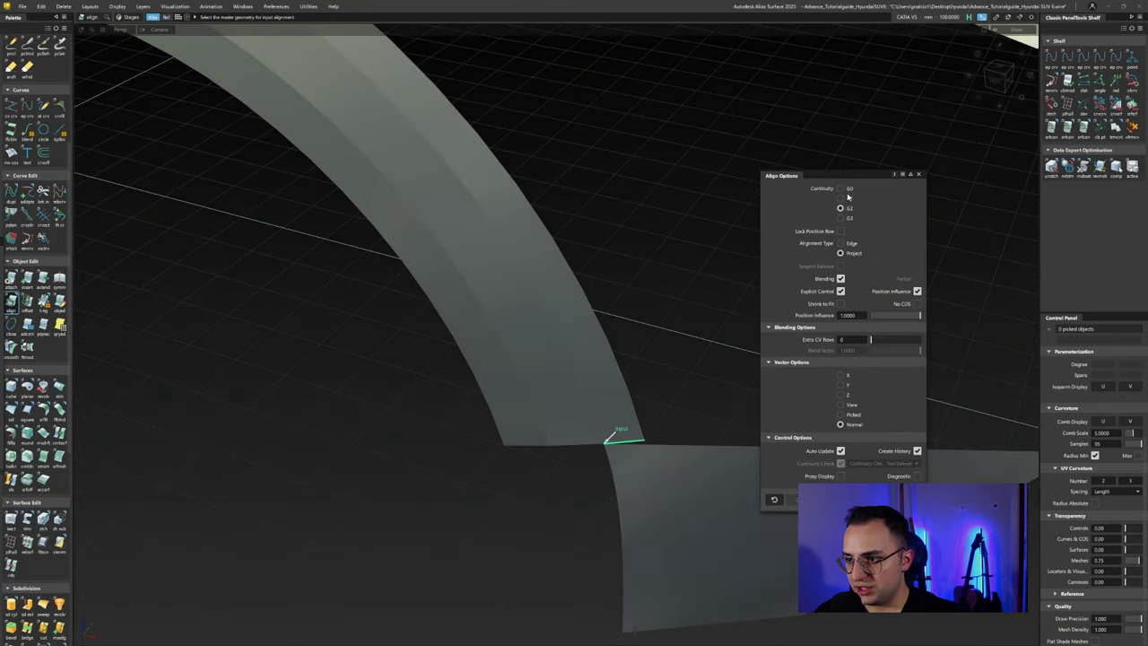
click(849, 244)
click(625, 440)
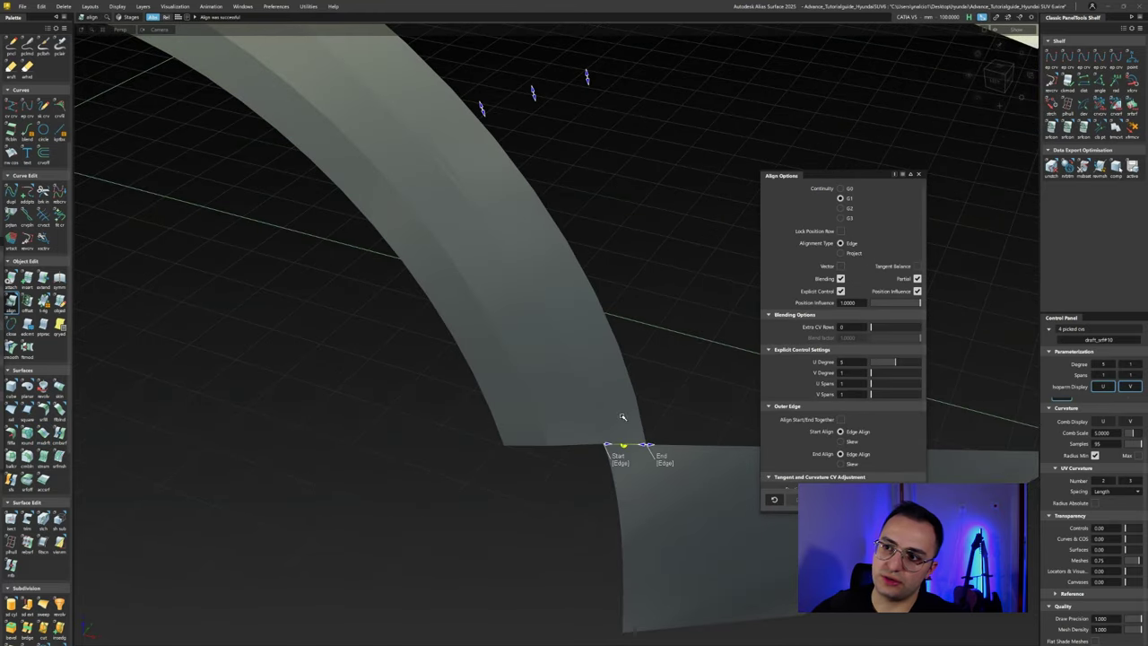
alt+shift+drag(614, 428, 628, 341)
Step: Check the draft surface's front end at the sill trim and delete the locators from the isolated trims
alt+shift+drag(736, 363, 408, 460)
scroll(408, 459, up, 5)
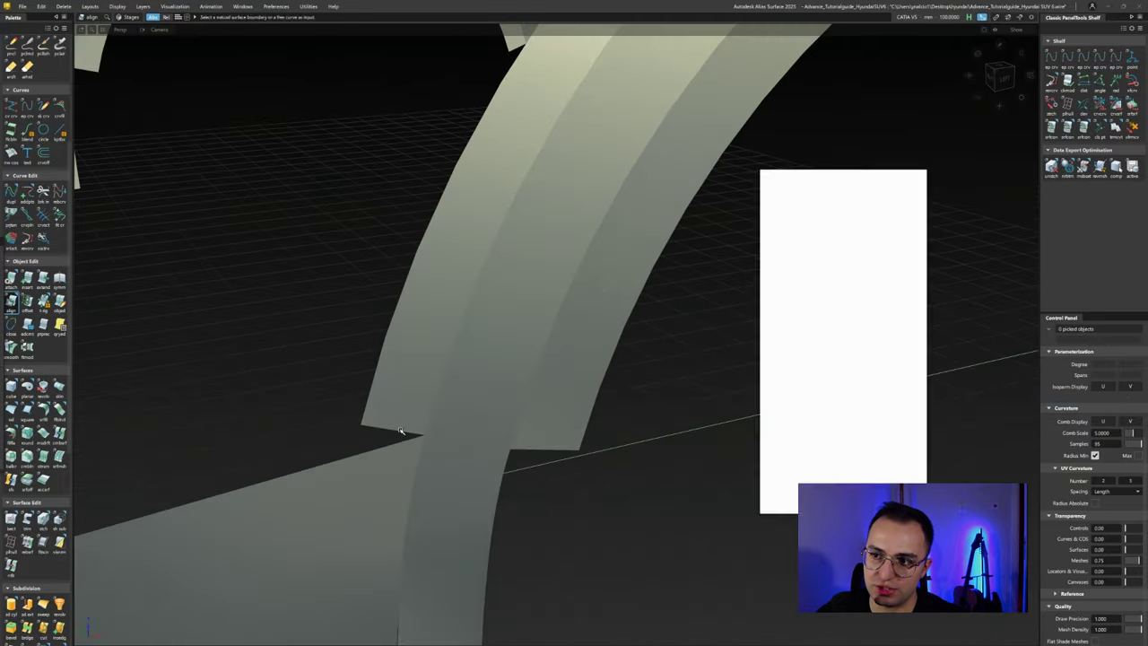
alt+shift+drag(363, 470, 536, 331)
alt+shift+drag(712, 259, 438, 362)
click(64, 6)
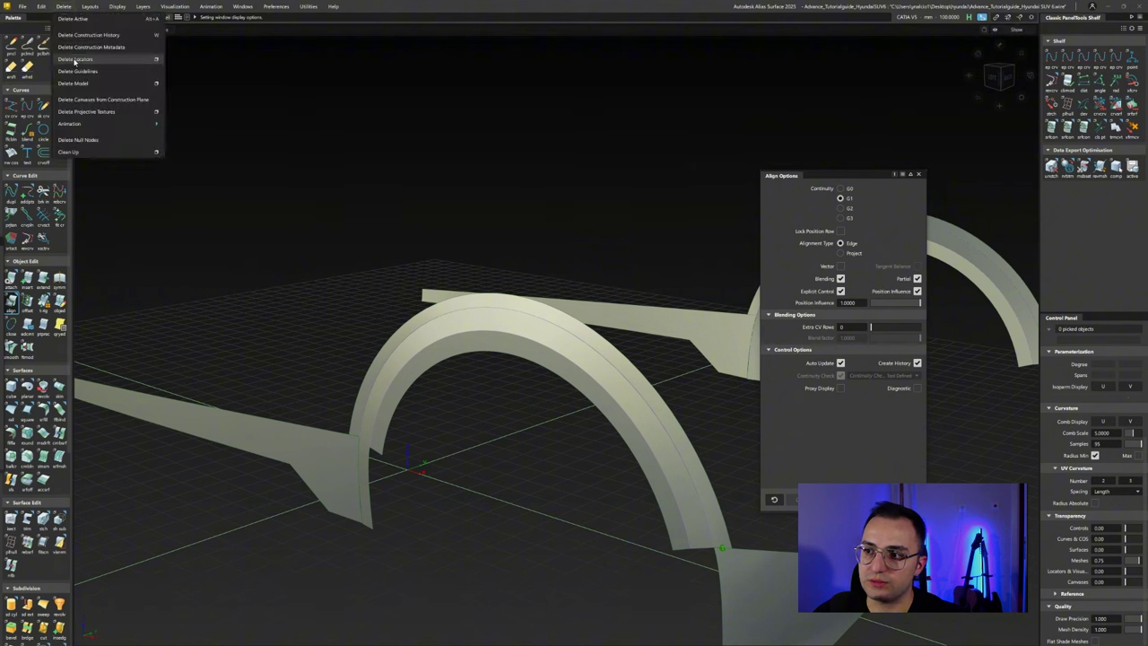
Step: Show the complete SUV body again around the extended rear wheel-arch trim
mouse_move(506, 336)
alt+shift+mouse_down()
mouse_move(551, 392)
mouse_move(559, 317)
mouse_move(590, 377)
alt+shift+mouse_up()
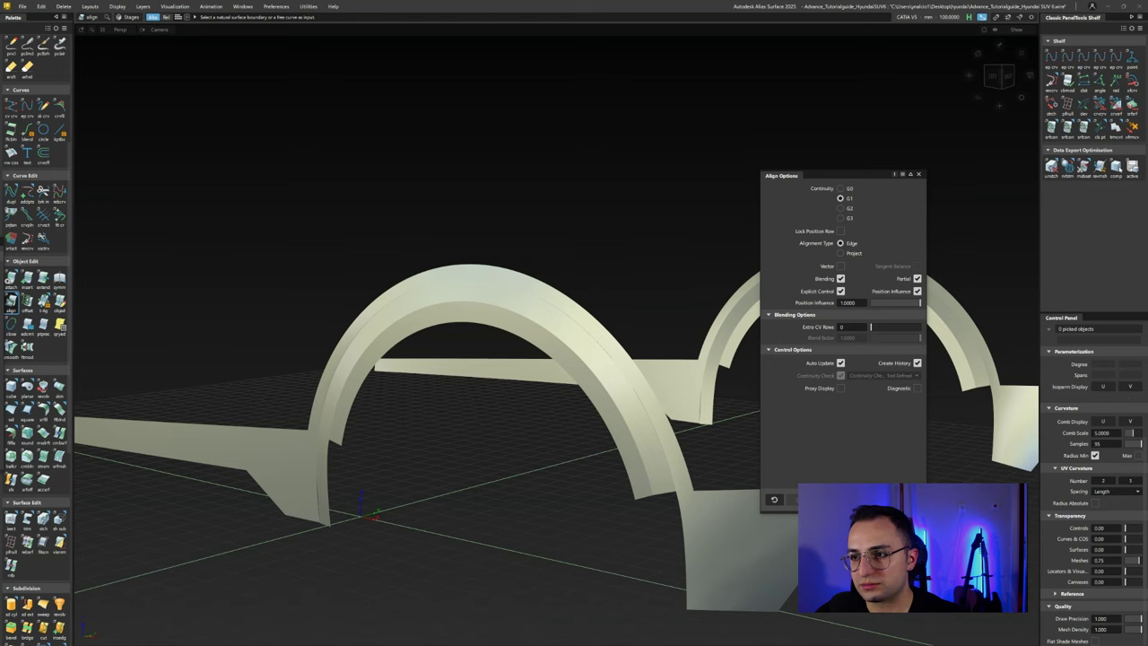
alt+shift+drag(489, 320, 464, 305)
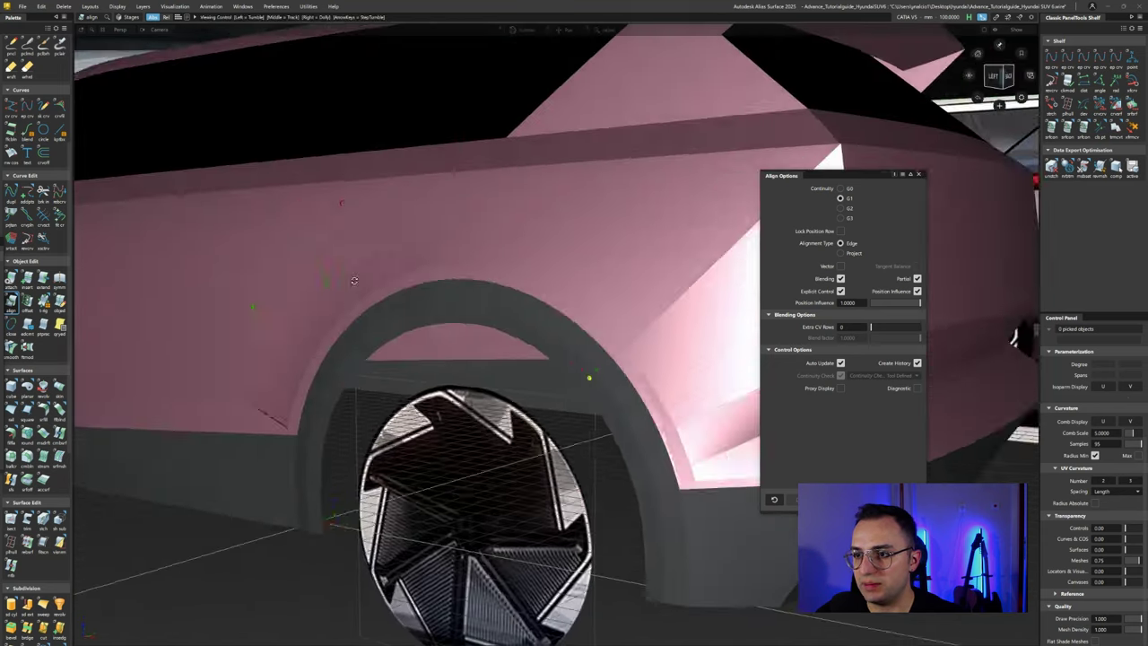
alt+shift+drag(589, 379, 383, 252)
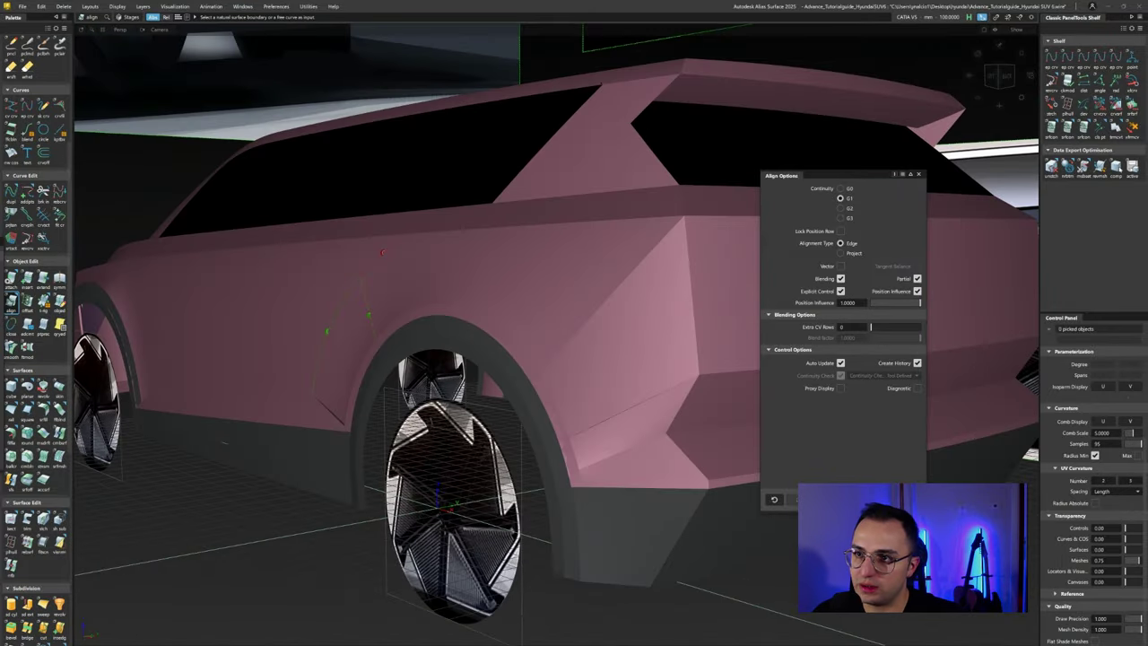
click(126, 15)
click(124, 25)
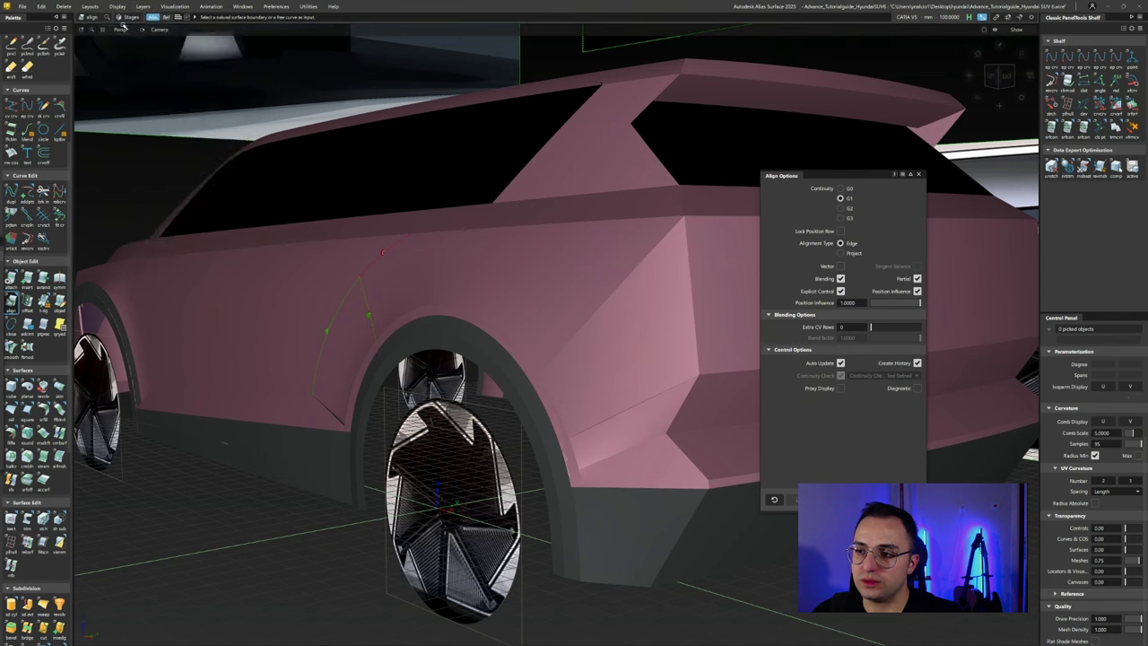
click(137, 32)
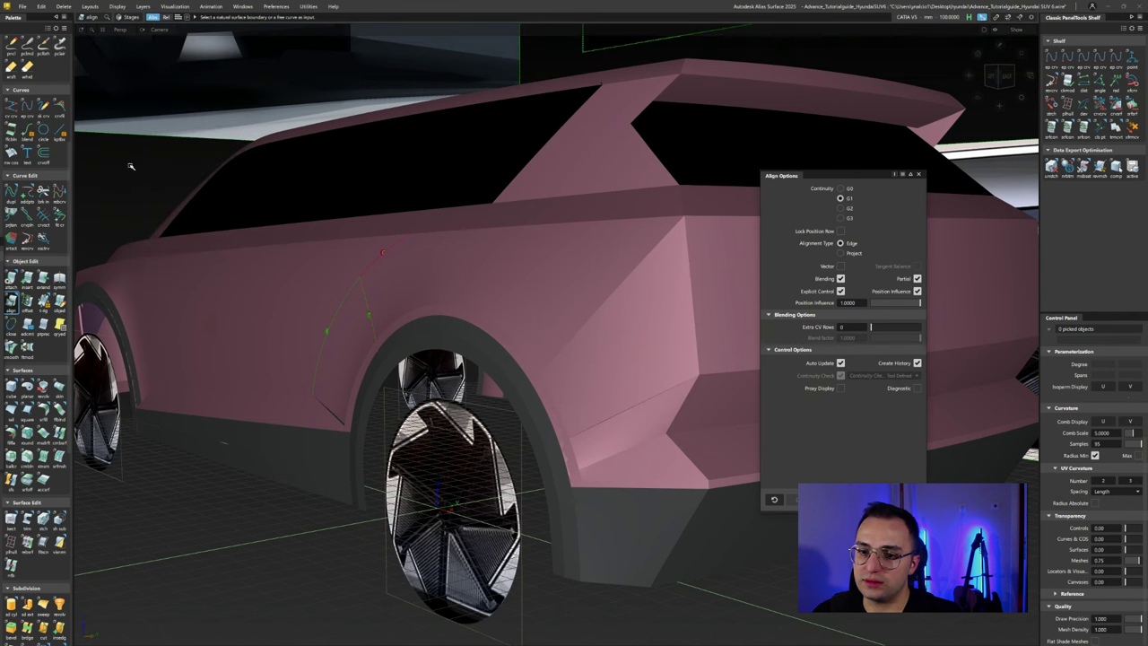
click(134, 27)
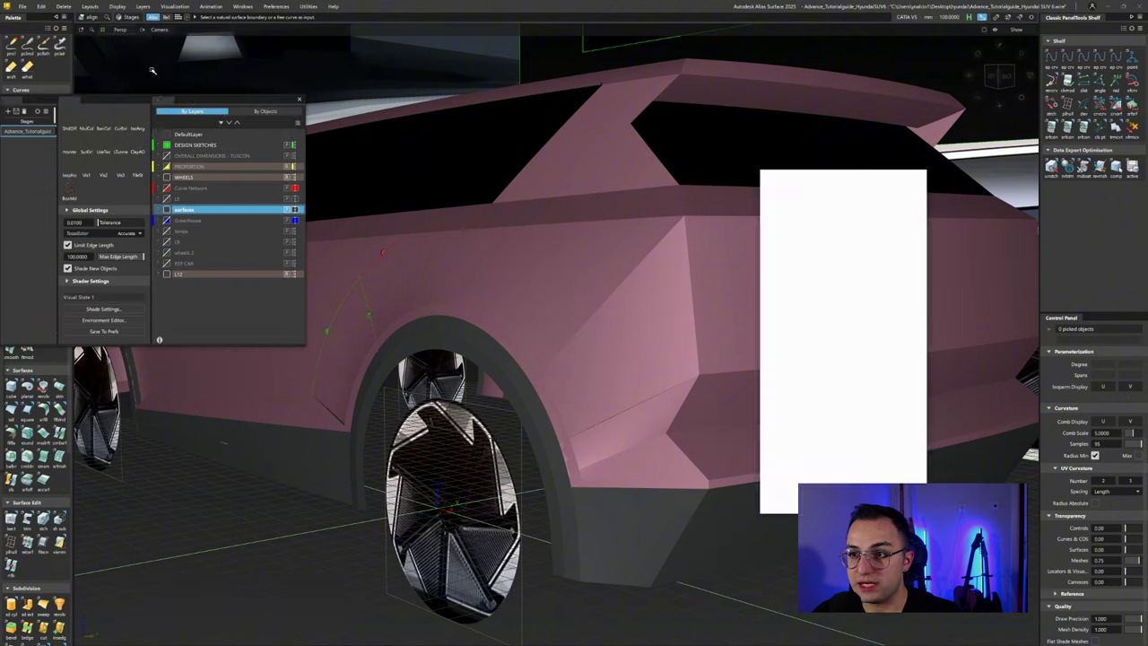
drag(176, 154, 323, 164)
drag(213, 155, 411, 191)
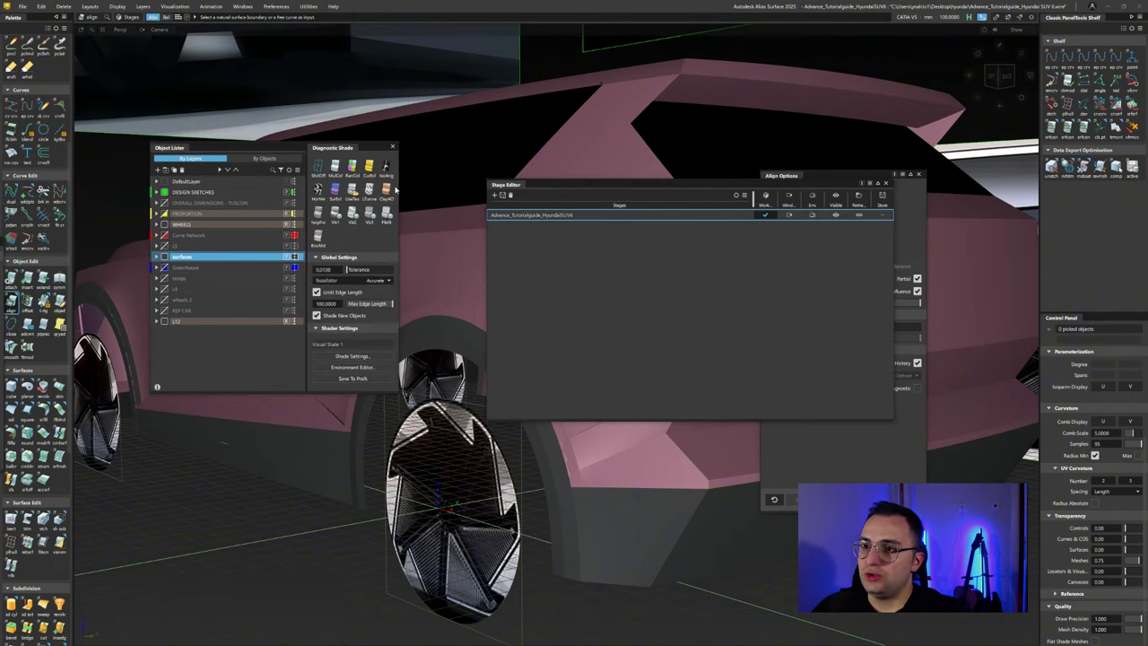
drag(498, 189, 681, 150)
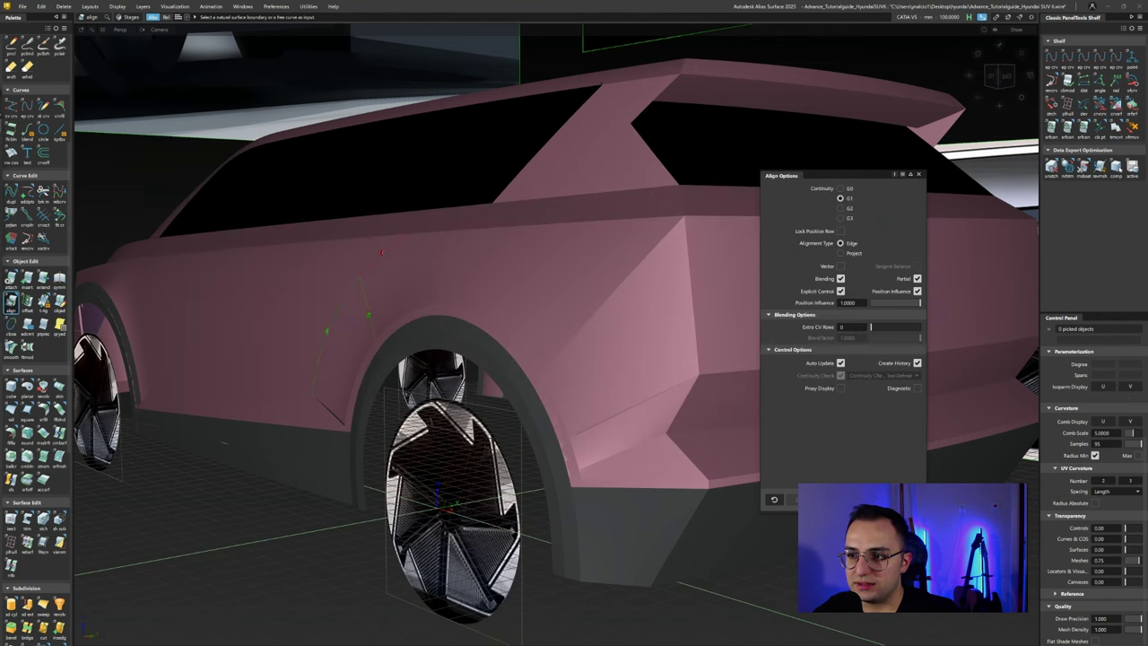
Step: Isolate the pink body surfaces surrounding the rear wheel arch on both sides of the SUV
scroll(580, 440, up, 10)
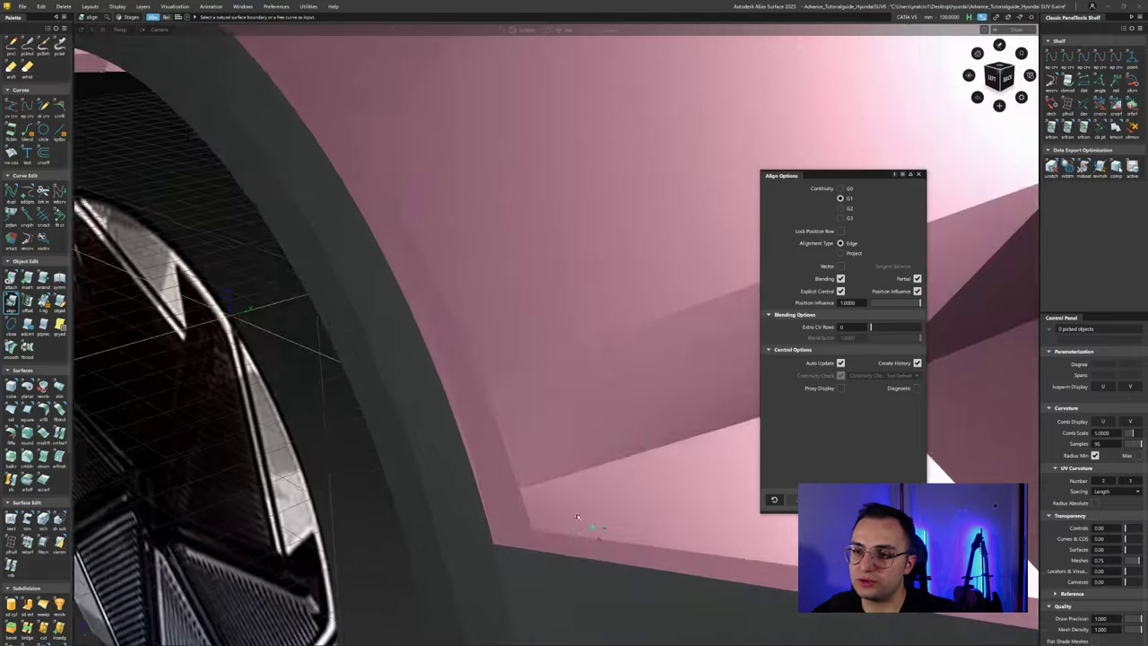
scroll(583, 449, down, 6)
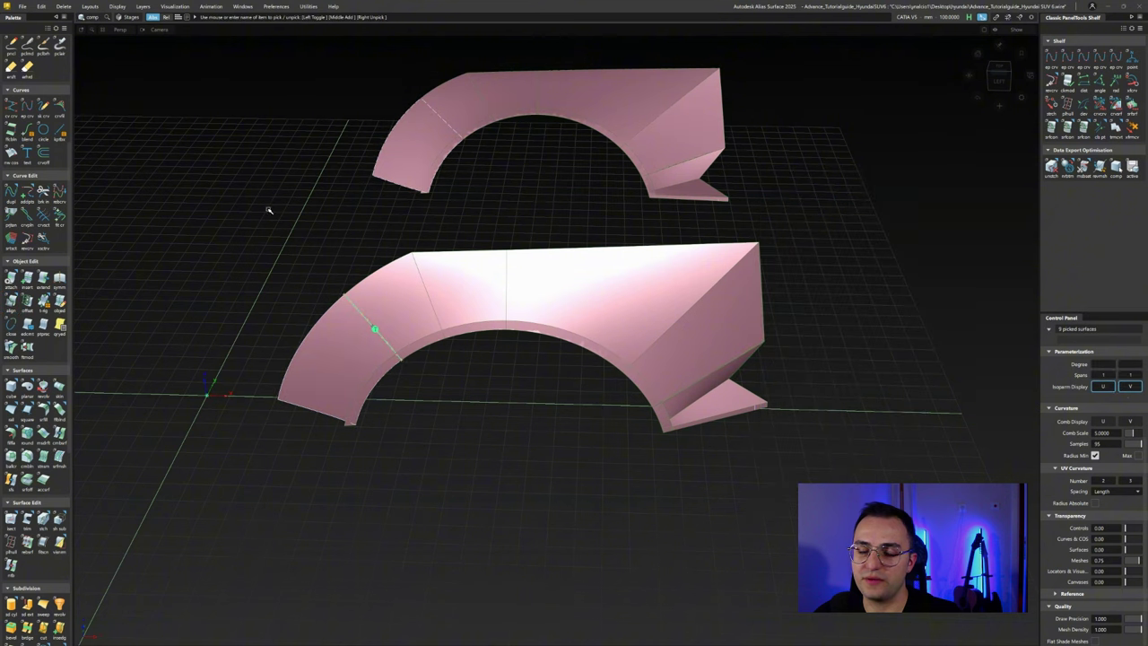
click(51, 8)
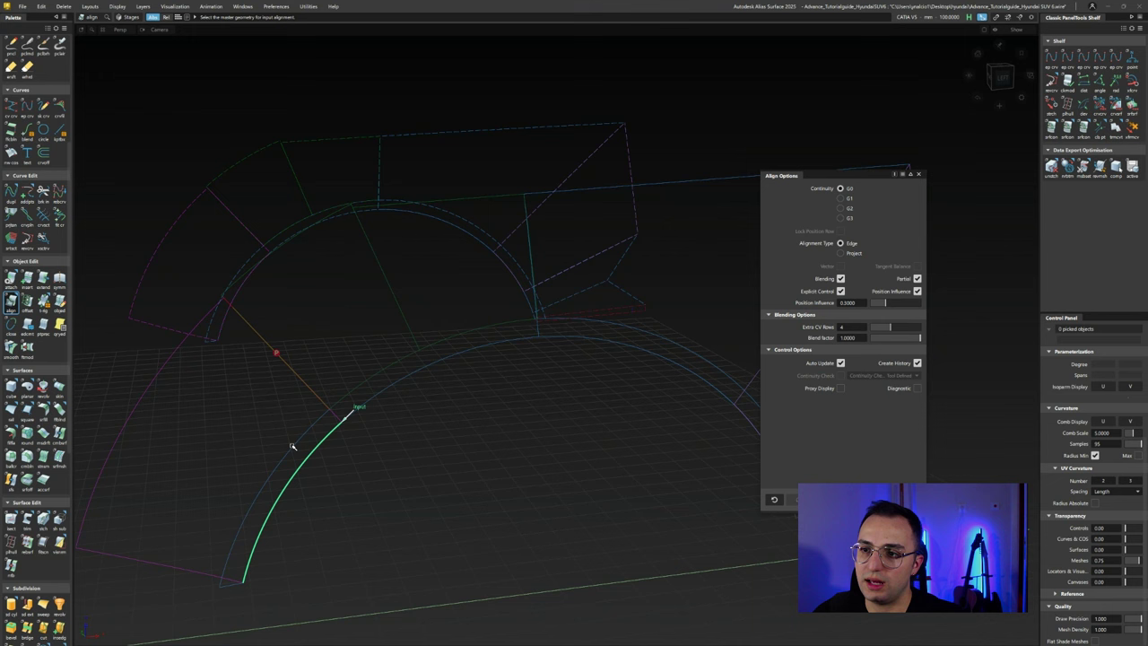
Step: Align the lower edges of the isolated arch surfaces to the arch flange edge with G0, Partial and 4 extra CV rows
click(292, 446)
alt+shift+drag(608, 296, 479, 333)
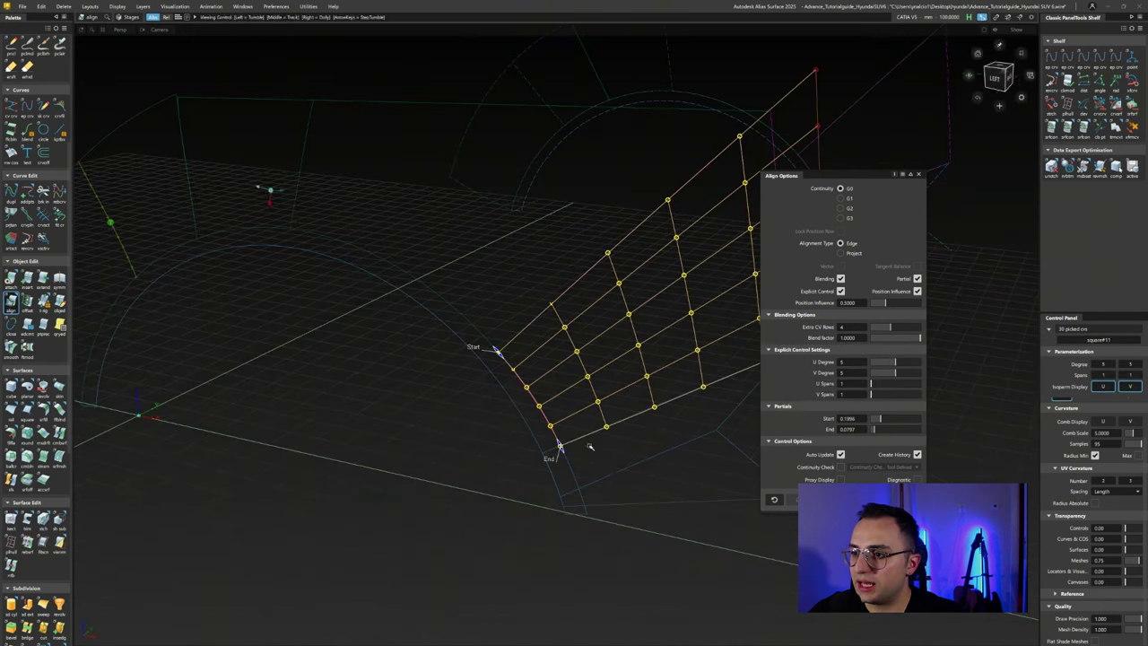
key(ctrl+z)
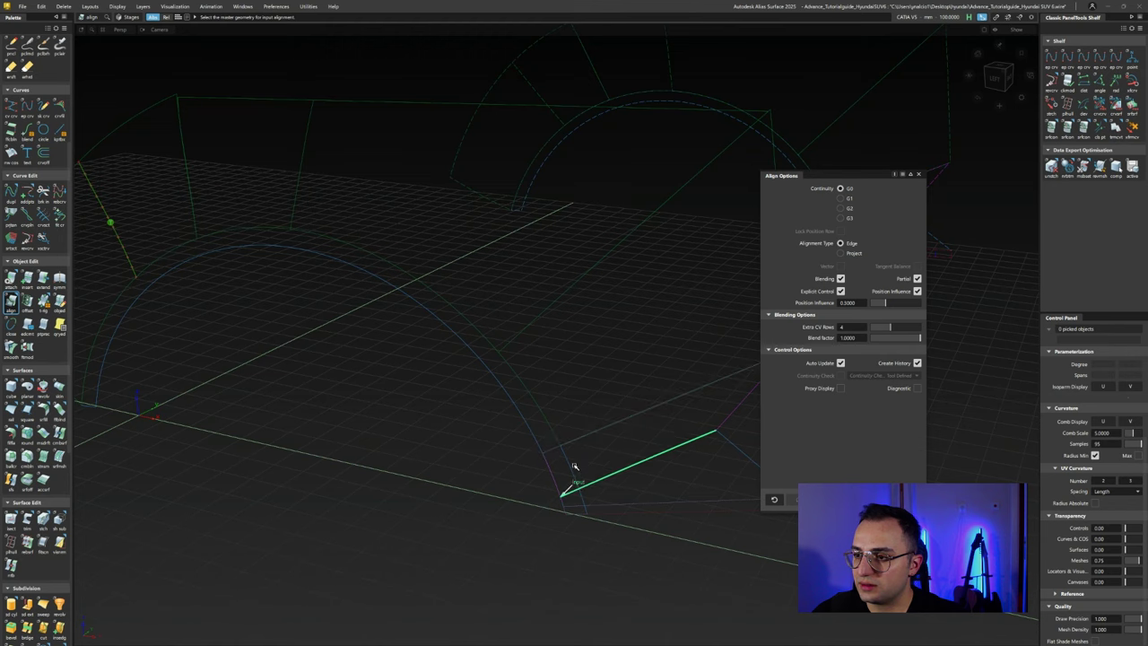
Step: Align the two narrow surfaces behind the arch to the flange edge with G0, Partial and 1 extra CV row
mouse_move(575, 465)
alt+shift+mouse_down()
mouse_move(455, 463)
mouse_move(585, 357)
alt+shift+mouse_up()
click(507, 444)
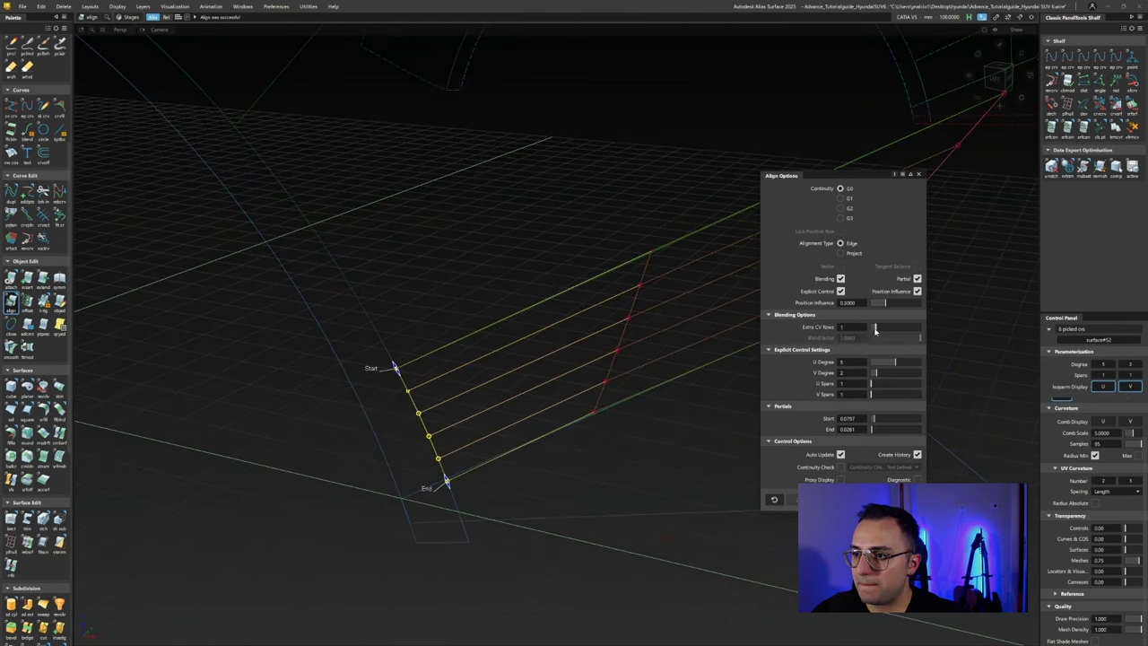
alt+shift+drag(700, 367, 393, 443)
click(392, 443)
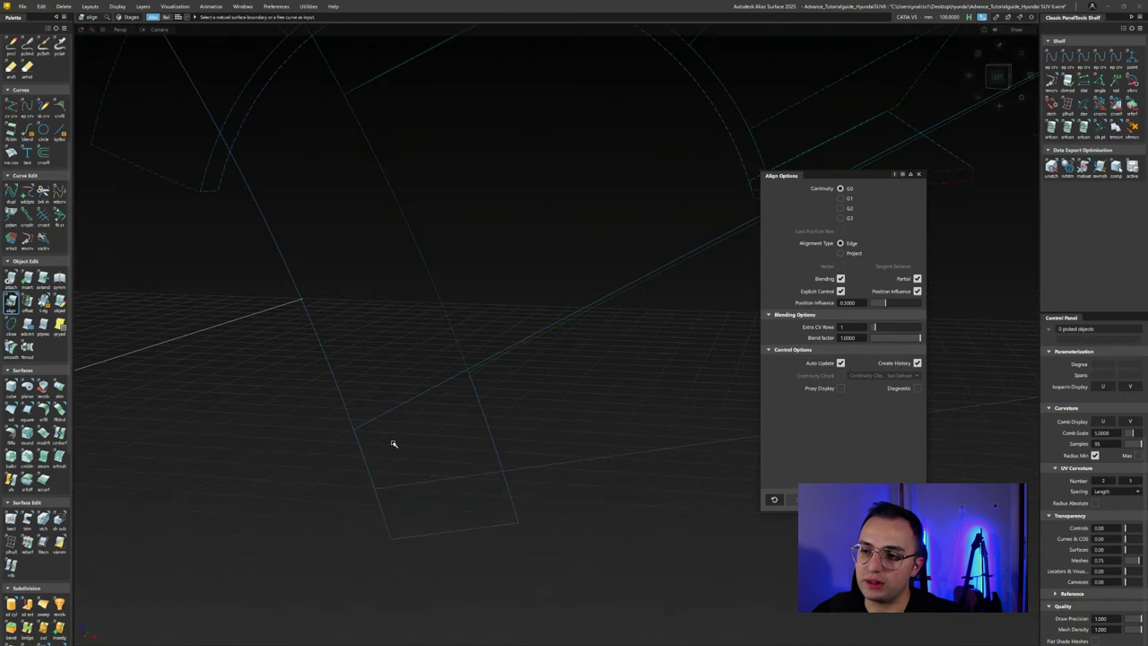
click(488, 418)
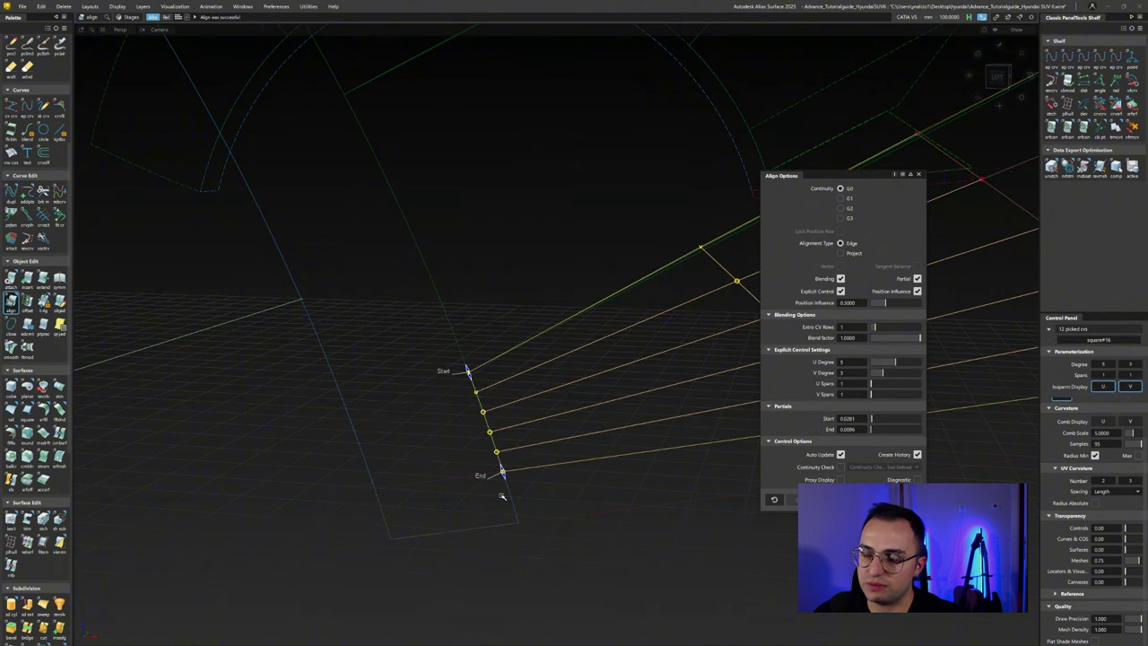
click(383, 515)
Step: Set the upper narrow surface's extra CV rows to 0 and align the lower front arch surface to the flange with G0, Partial and 1 extra row
mouse_move(509, 505)
alt+shift+mouse_down()
mouse_move(622, 428)
mouse_move(586, 385)
mouse_move(525, 410)
mouse_move(611, 417)
alt+shift+mouse_up()
click(611, 417)
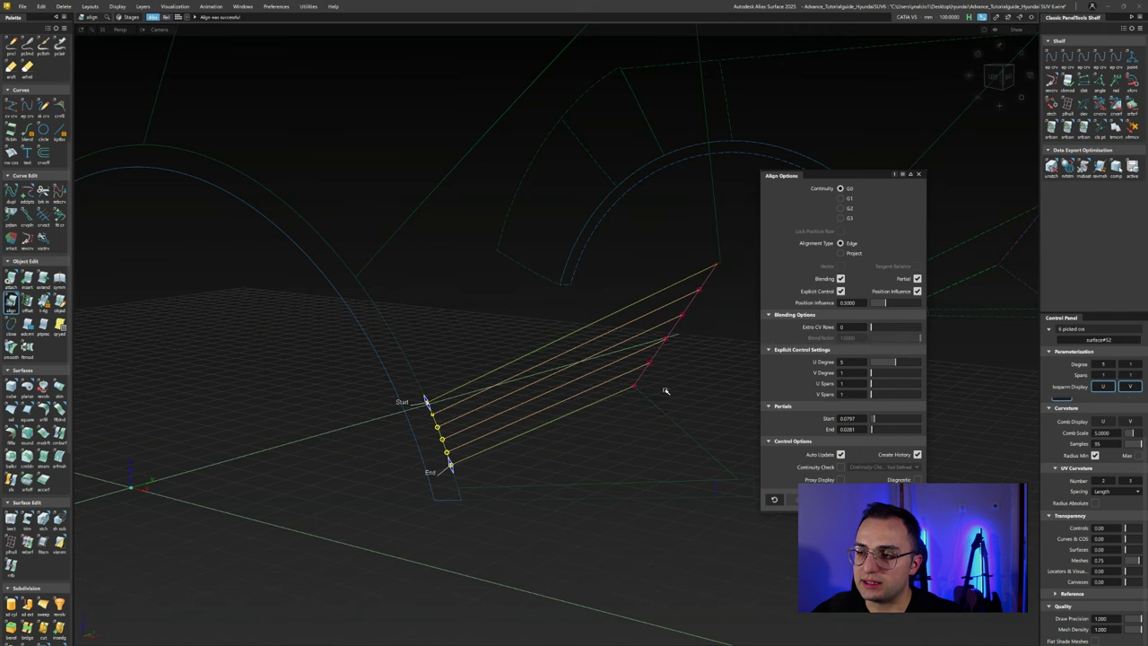
click(638, 292)
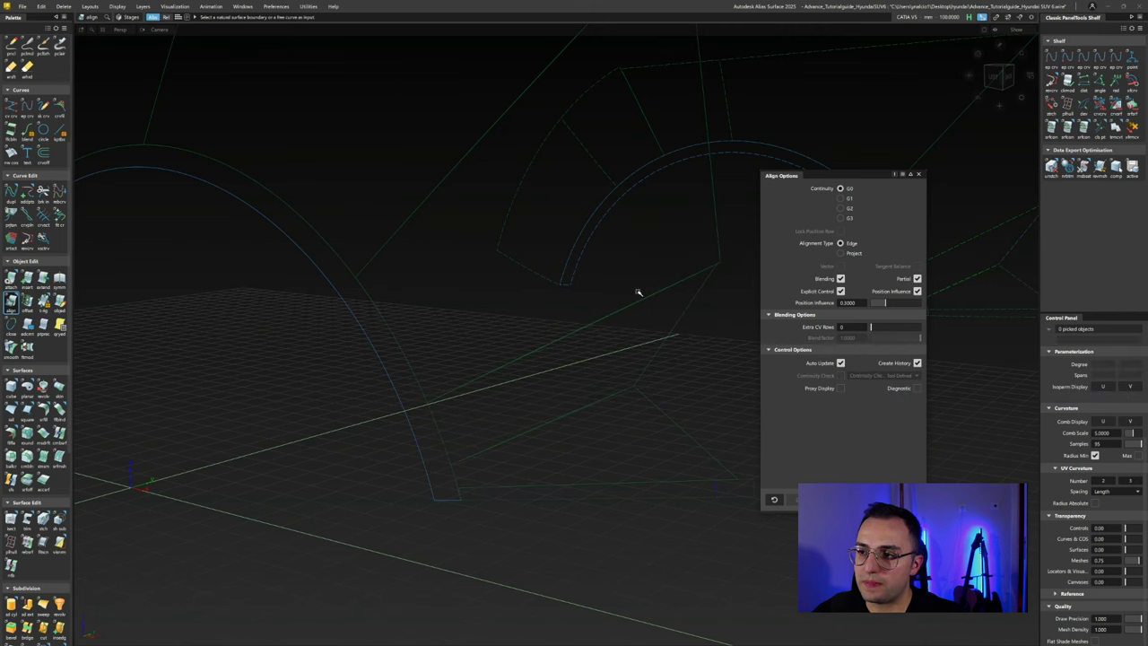
mouse_move(640, 256)
alt+shift+mouse_down()
mouse_move(610, 332)
mouse_move(558, 388)
mouse_move(499, 410)
mouse_move(409, 295)
mouse_move(333, 253)
alt+shift+mouse_up()
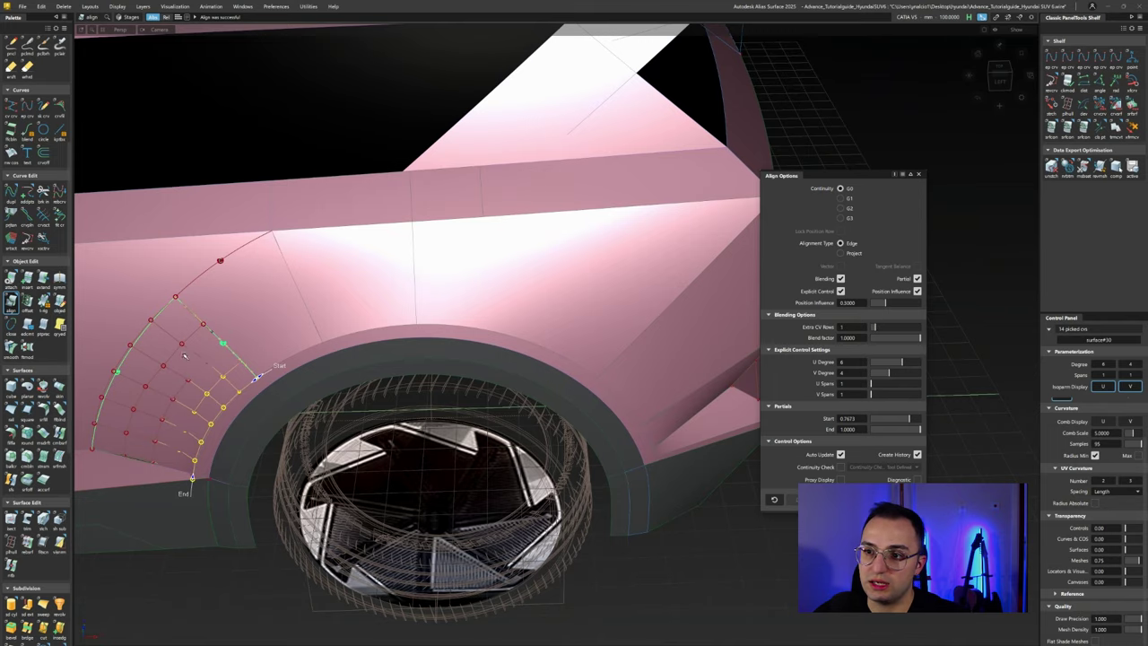
Step: Trim the overhanging rear corner surface along the tailgate's side edge with a Normal projection, then apply Trim Convert
alt+shift+drag(184, 356, 671, 302)
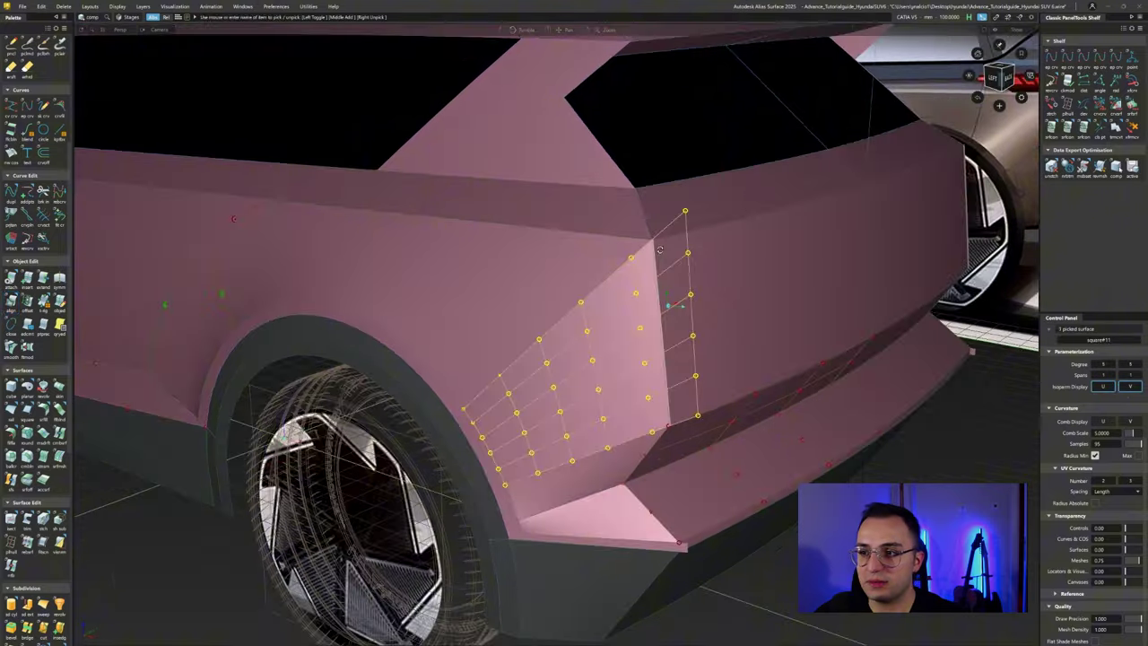
scroll(660, 249, up, 3)
alt+shift+drag(661, 248, 482, 341)
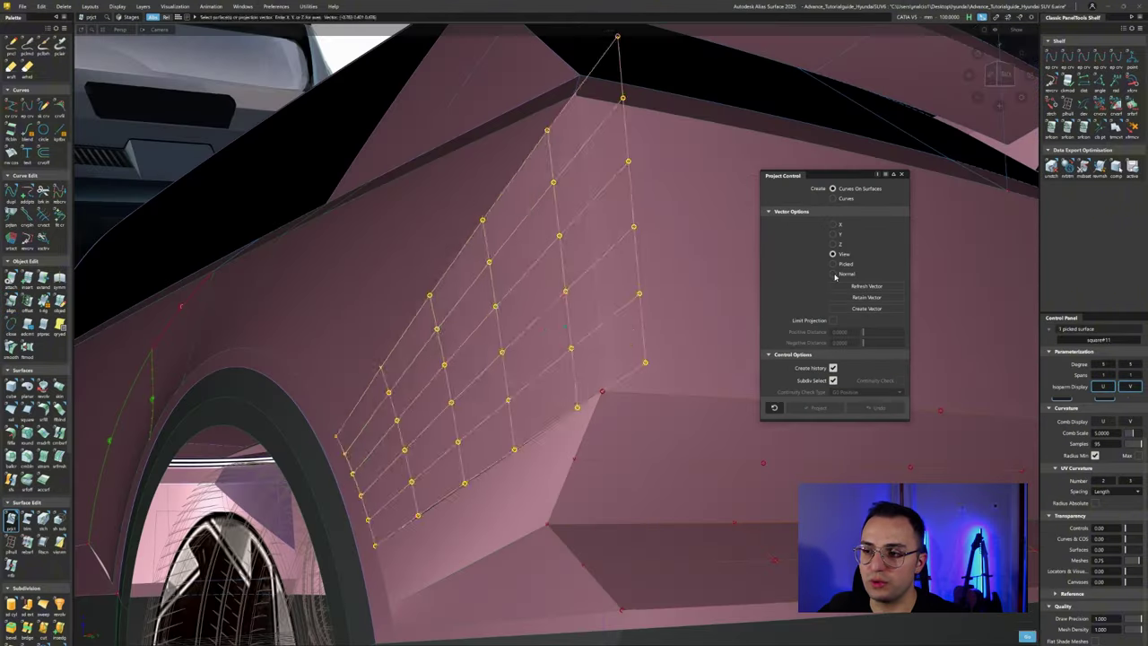
click(832, 272)
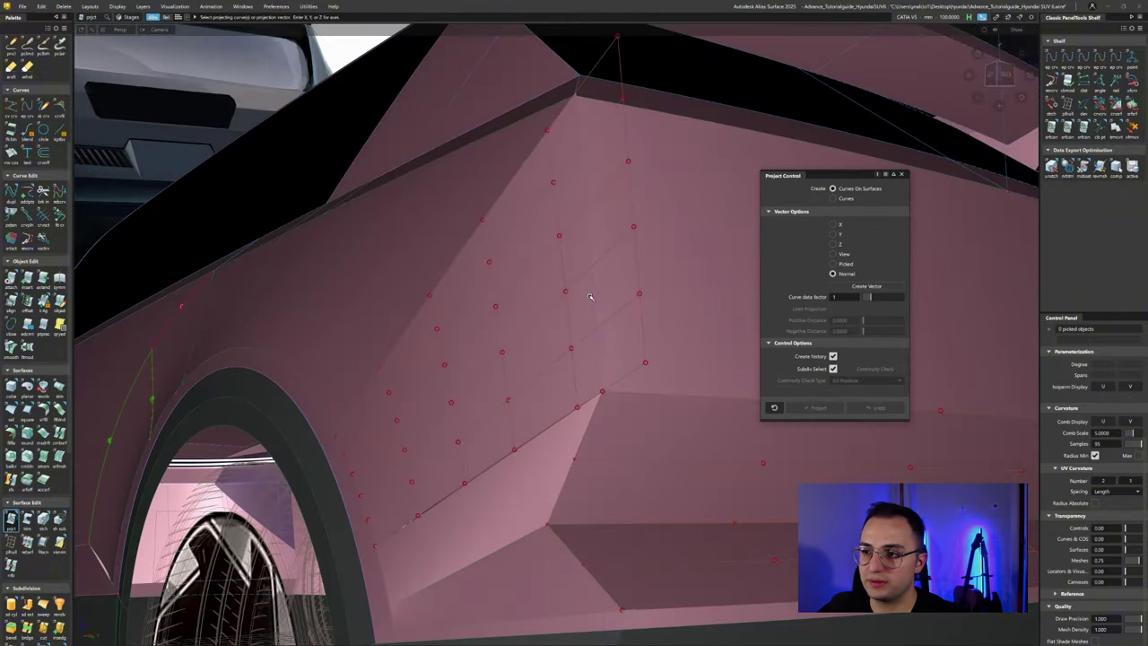
click(1116, 126)
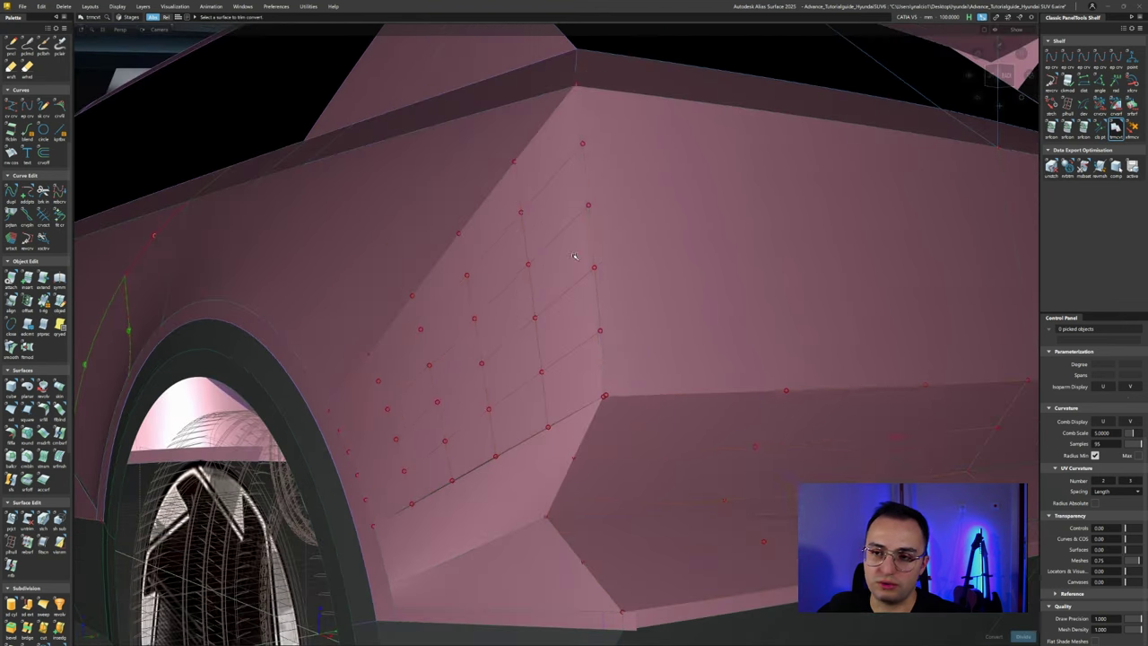
Step: Align the converted corner surface's rear edge to the tailgate surface edge with G0, Partial and 1 extra CV row
click(596, 230)
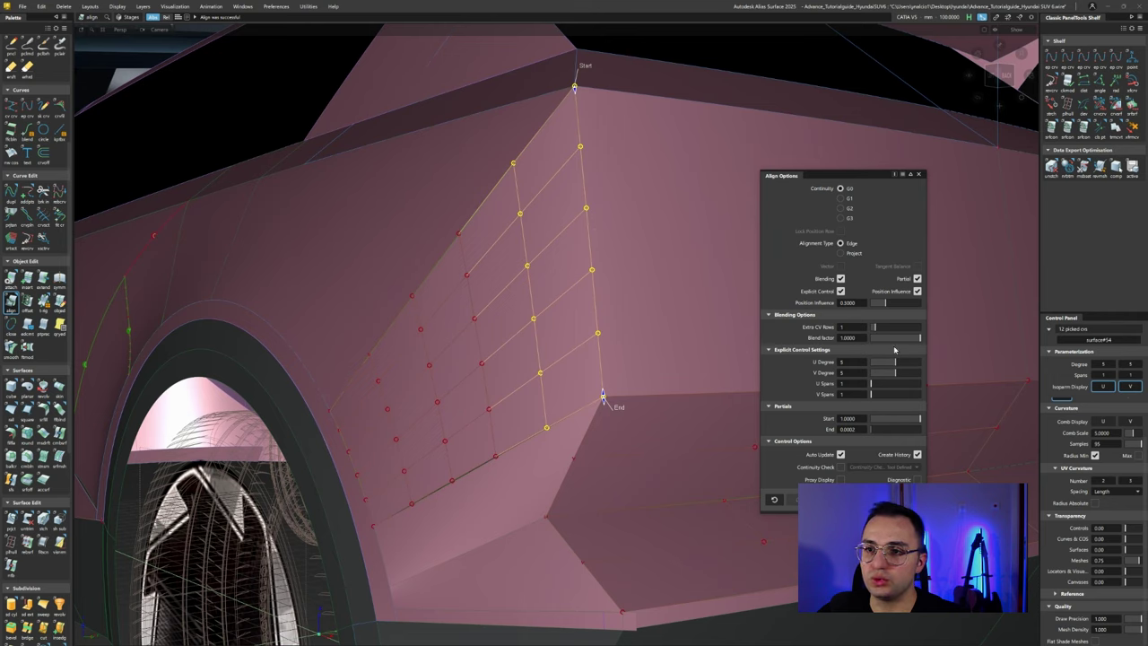
alt+shift+drag(444, 340, 298, 501)
alt+shift+right_drag(297, 500, 346, 477)
Step: Delete the lower front arch surface's construction history and shift its edge CV near the sill along Y
alt+shift+drag(466, 496, 787, 300)
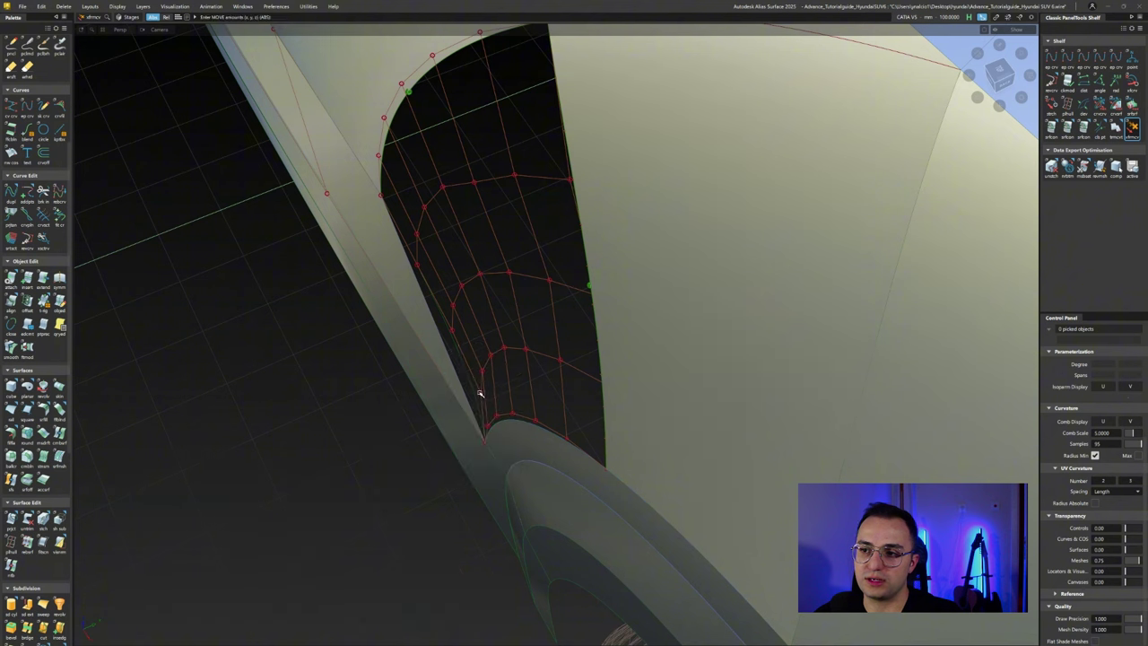
drag(334, 432, 258, 435)
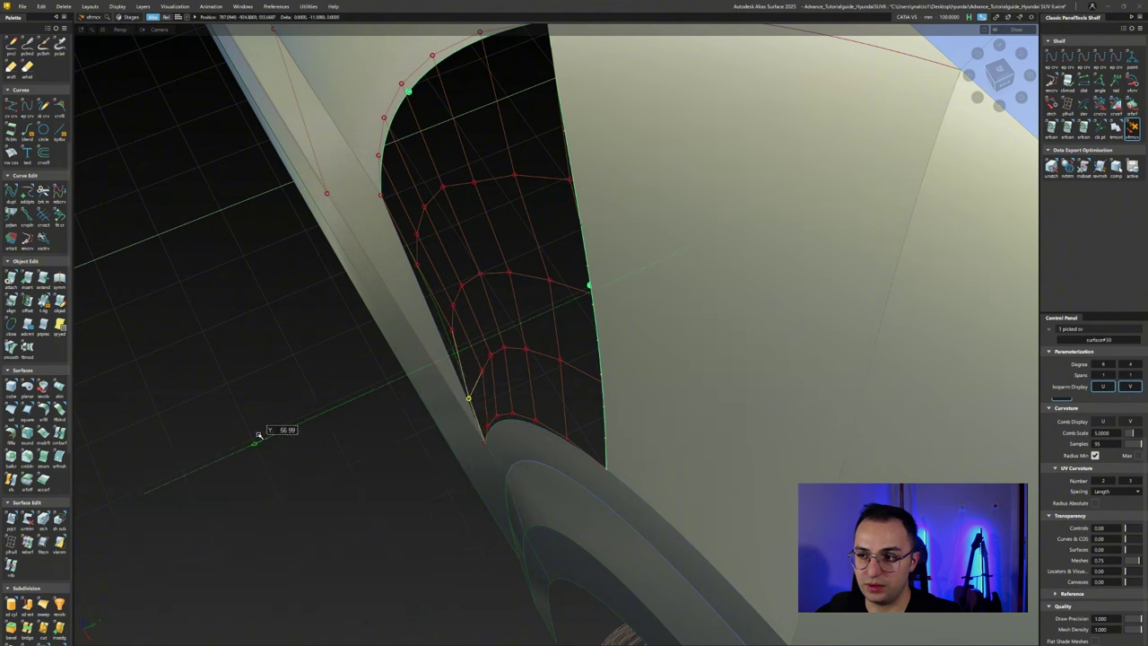
click(64, 6)
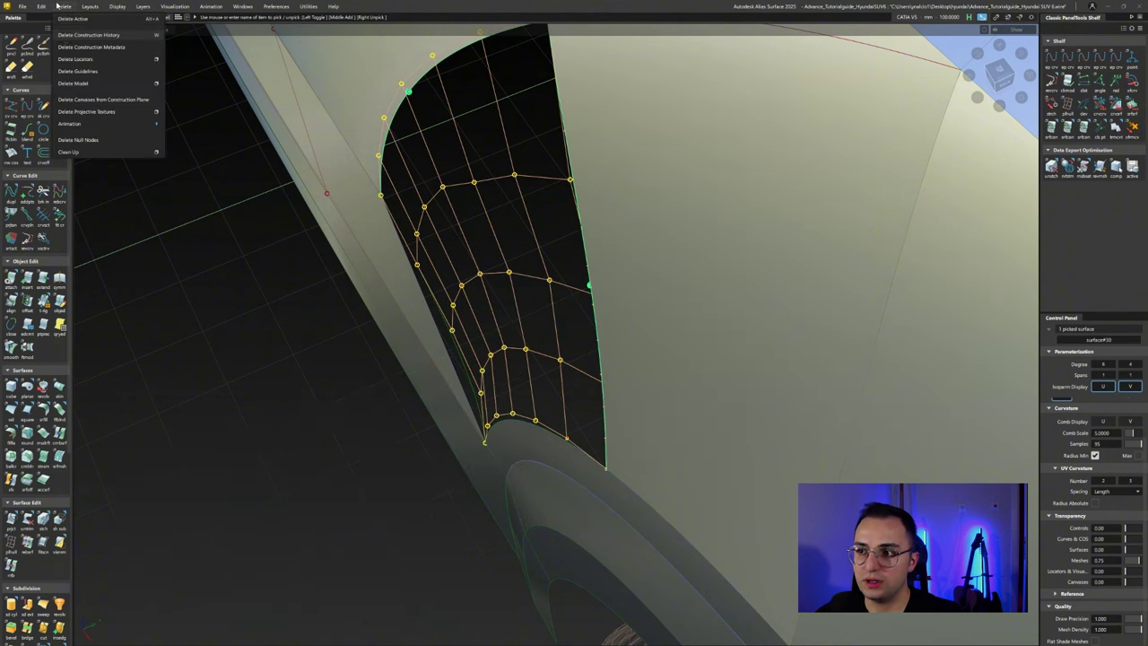
click(85, 33)
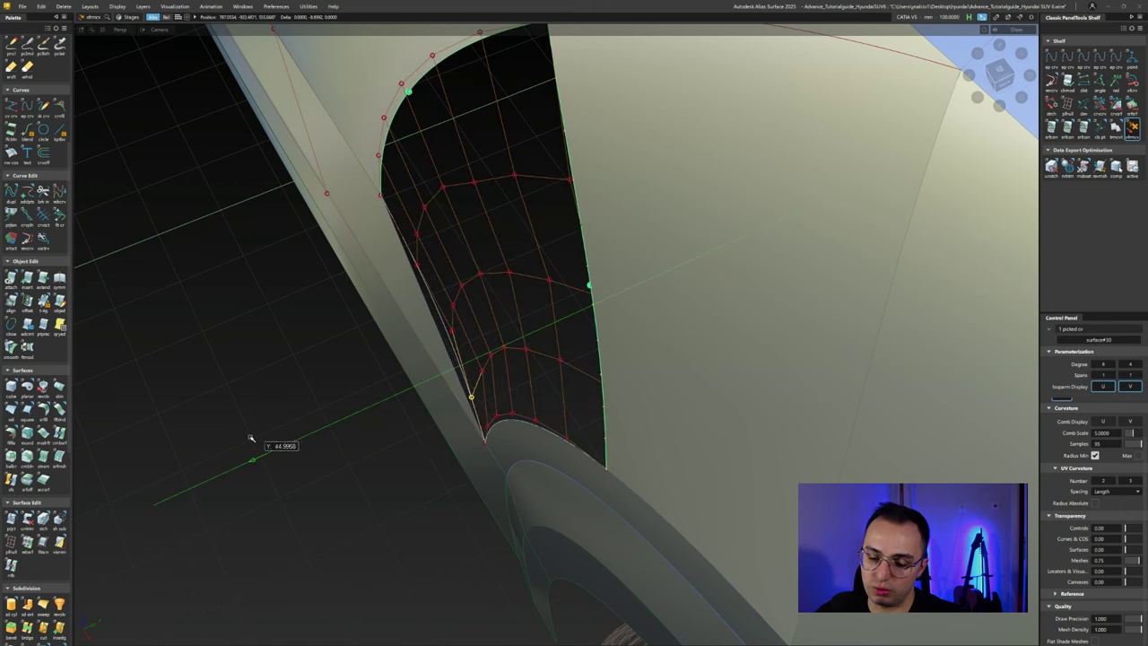
alt+shift+drag(478, 355, 494, 349)
alt+shift+drag(502, 446, 500, 316)
Step: Draw a degree 2 edit-point curve along the rear edge of the surface above the arch and adjust its middle CV
mouse_move(254, 392)
alt+shift+mouse_down()
mouse_move(479, 351)
mouse_move(403, 403)
mouse_move(535, 354)
mouse_move(520, 340)
mouse_move(538, 281)
mouse_move(635, 244)
mouse_move(679, 251)
mouse_move(669, 240)
alt+shift+mouse_up()
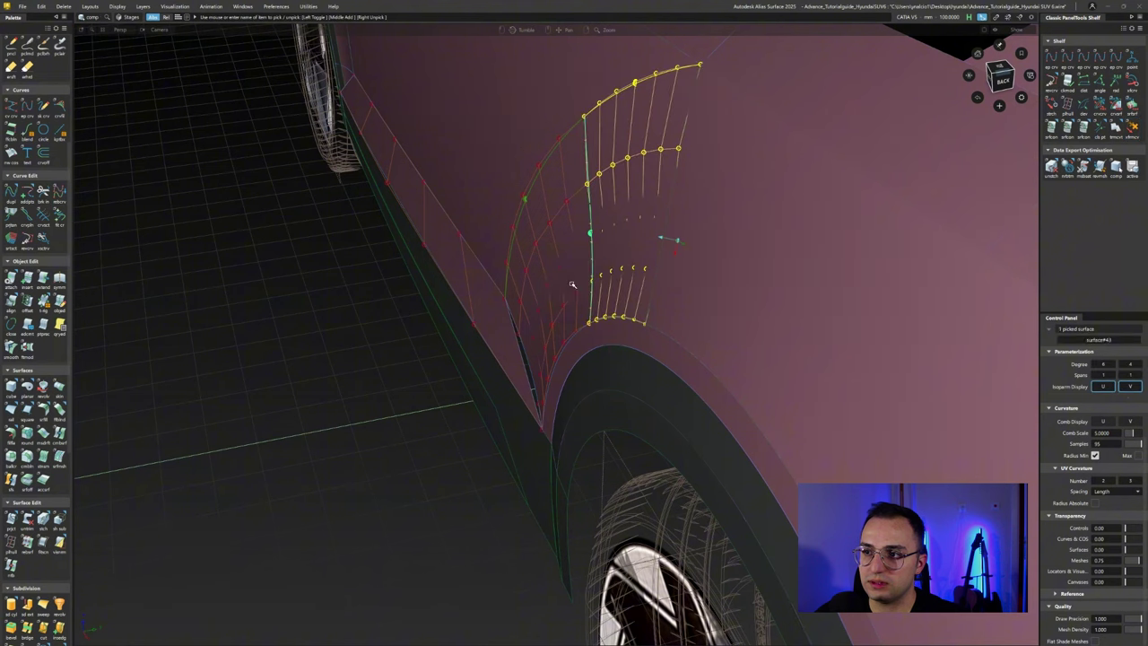
click(572, 285)
alt+shift+drag(573, 284, 657, 265)
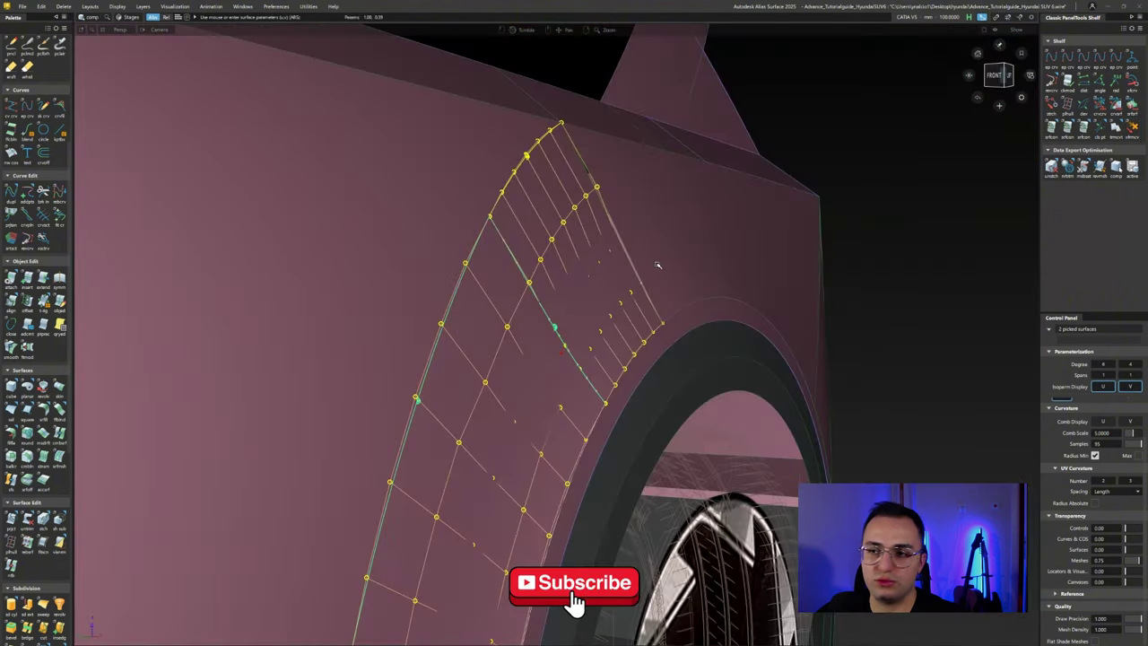
alt+shift+drag(618, 376, 724, 240)
click(654, 295)
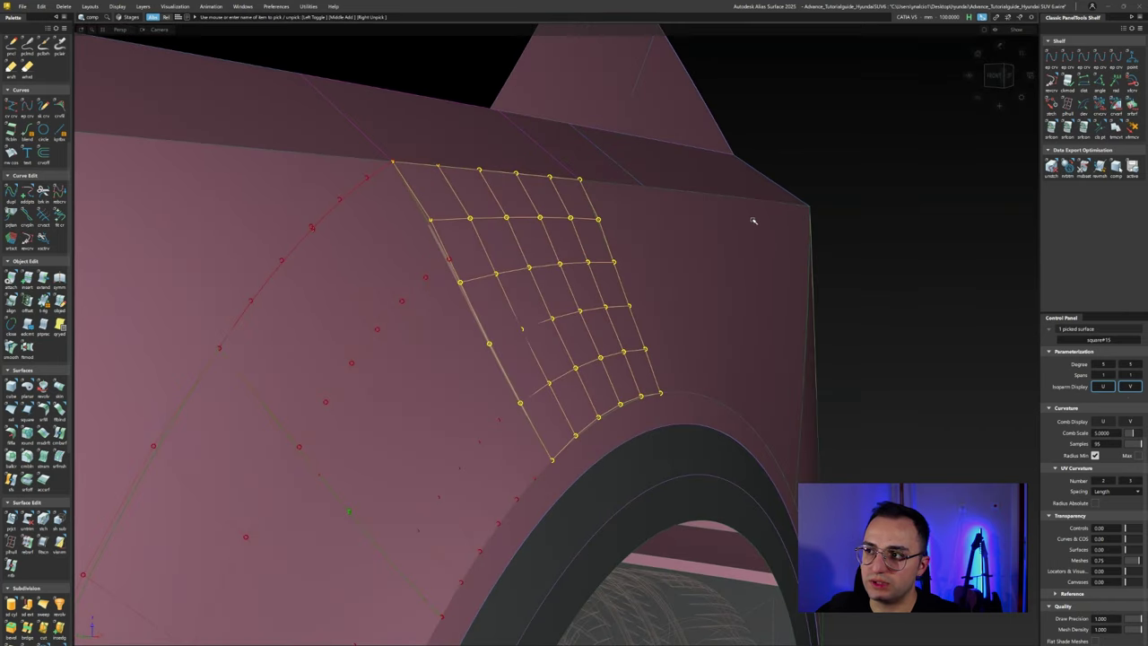
click(1067, 56)
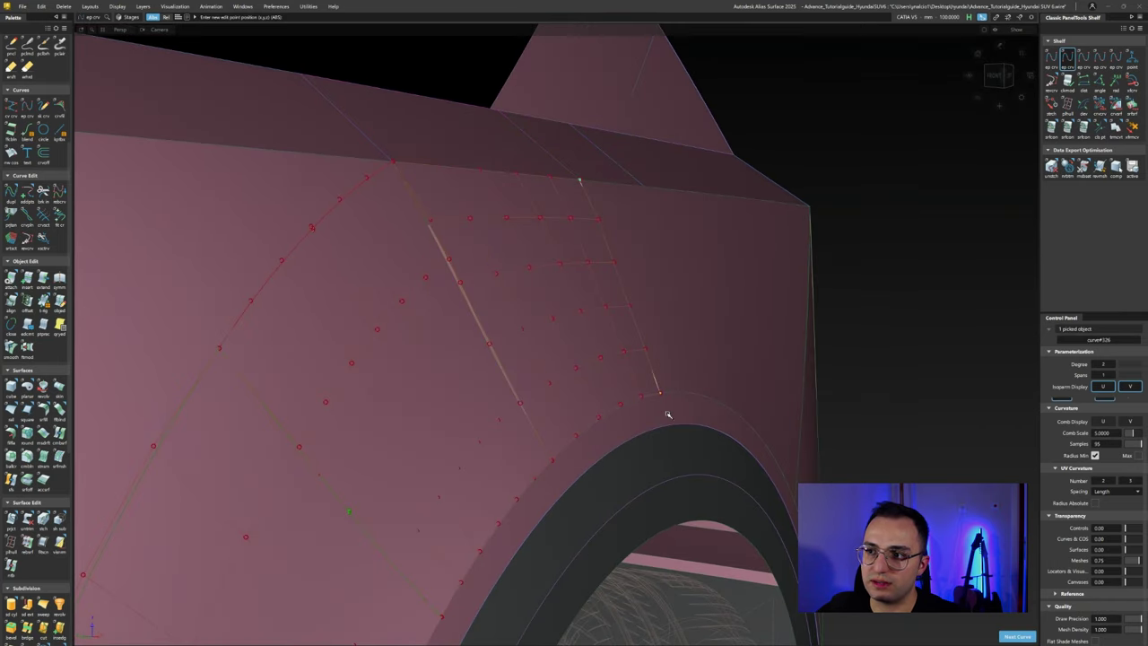
key(ctrl+shift+s)
alt+shift+drag(650, 265, 718, 221)
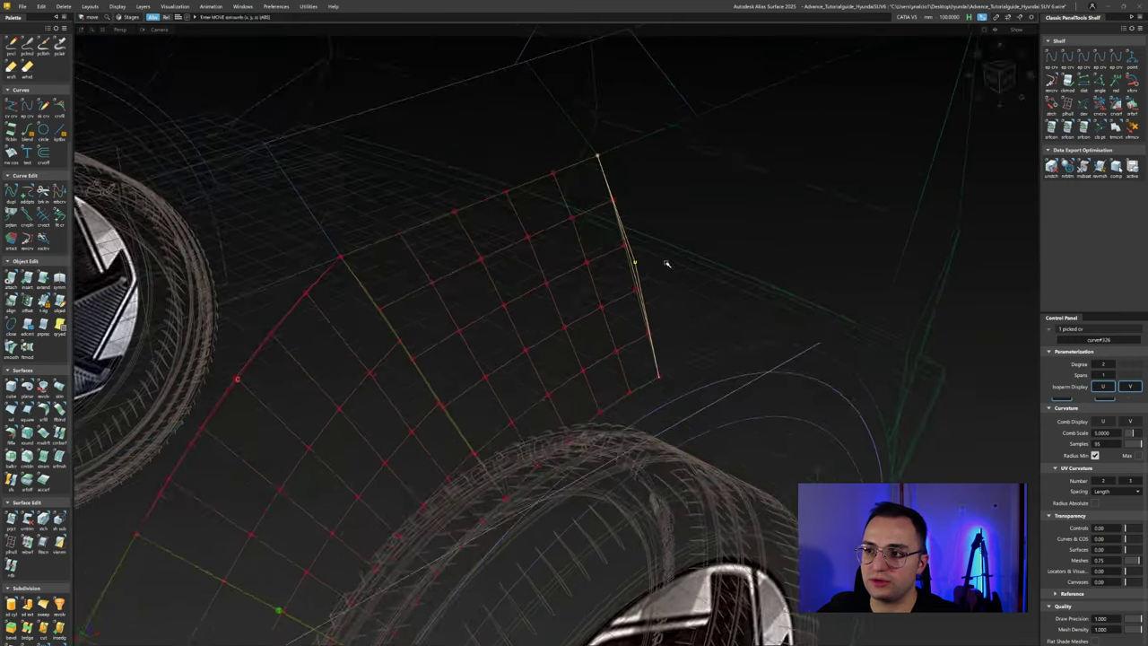
Step: Align the surface above the arch to the new curve with G0, 3 extra CV rows and Position Influence 0
key(ctrl+shift+s)
key(alt+a)
click(694, 290)
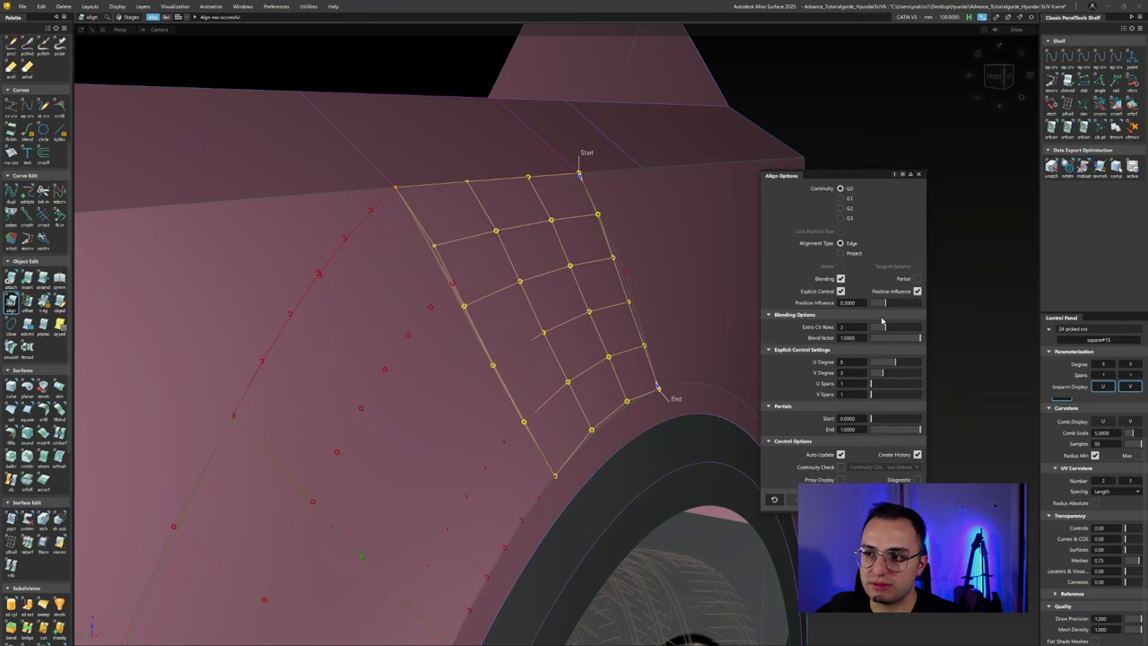
drag(910, 305, 870, 303)
Step: Try to align the middle front arch surface's rear edge to the surface above the arch with G2
alt+shift+drag(628, 323, 579, 316)
click(578, 316)
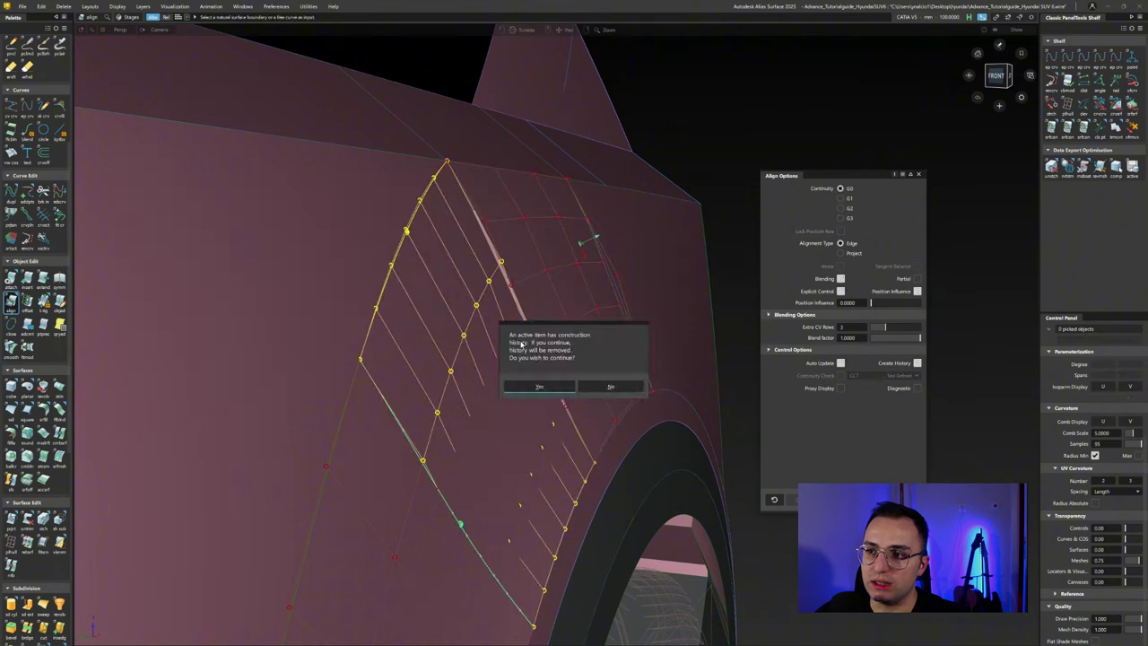
click(549, 326)
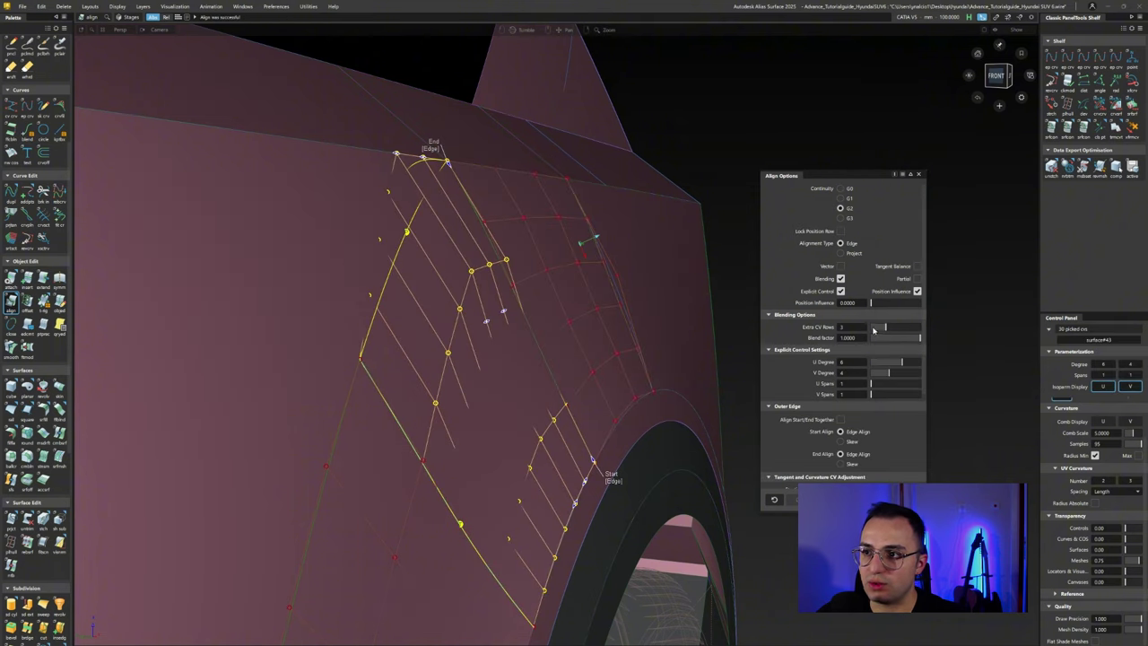
click(432, 149)
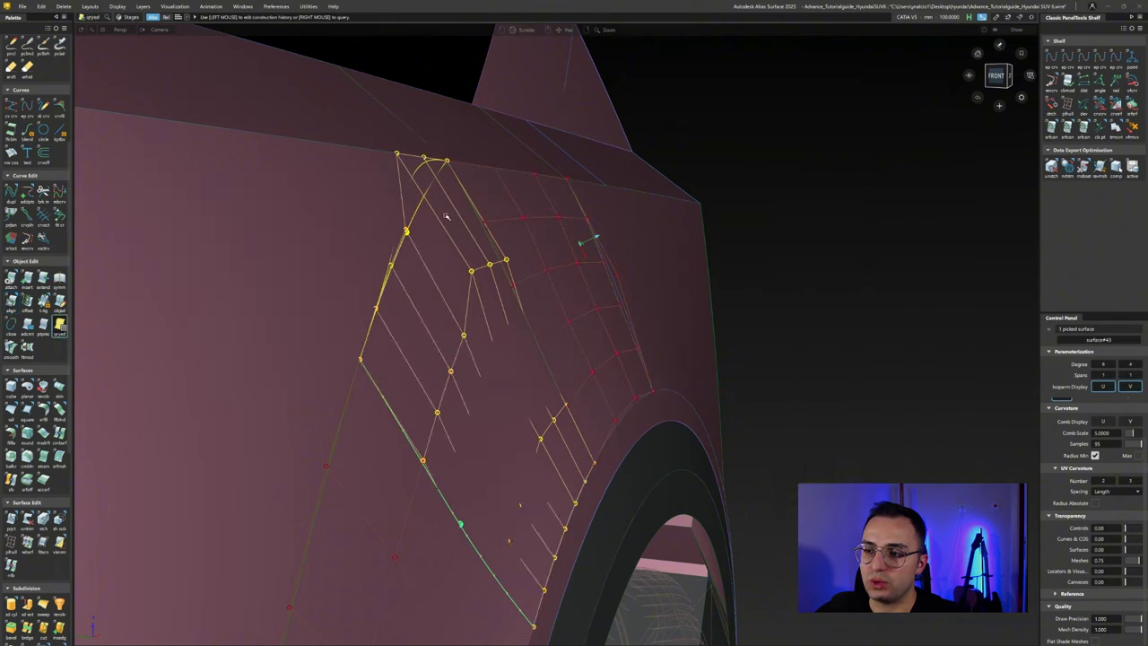
Step: Align the front edge of the surface above the arch to the middle front arch surface with G2 and 1 extra CV row
alt+shift+drag(586, 411, 539, 334)
click(539, 334)
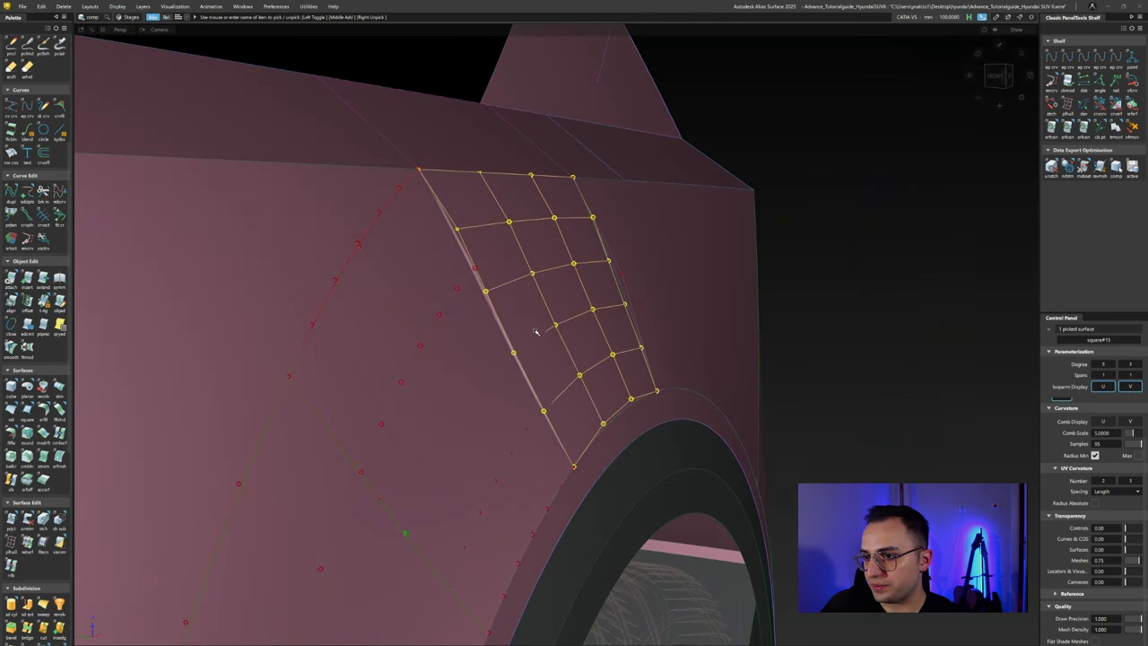
key(a)
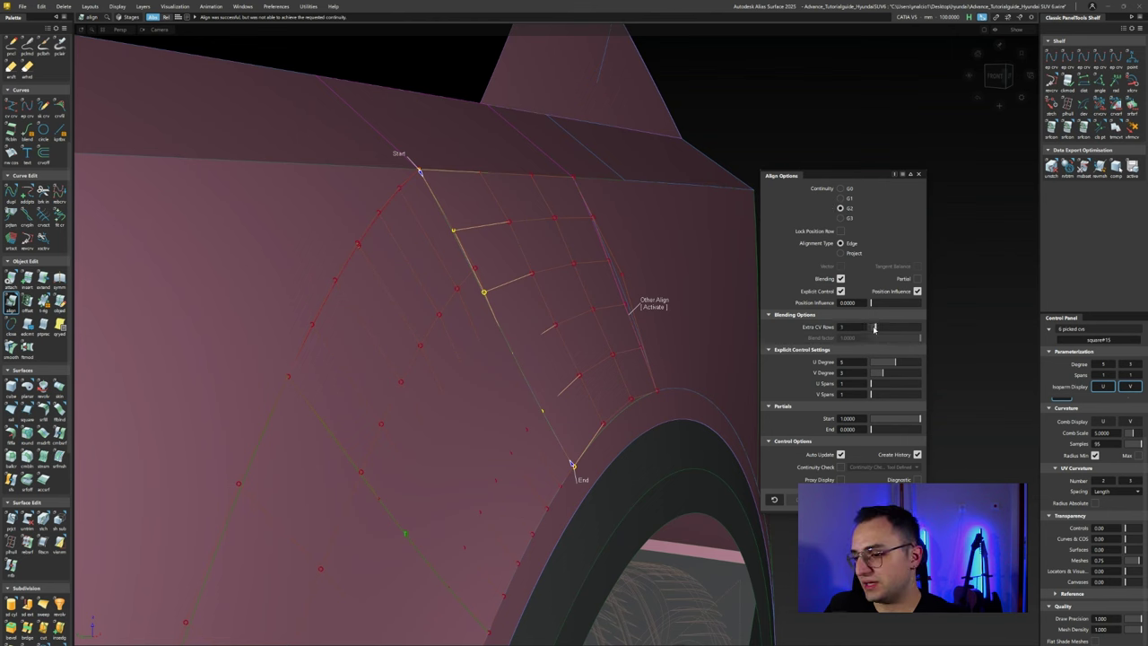
key(Escape)
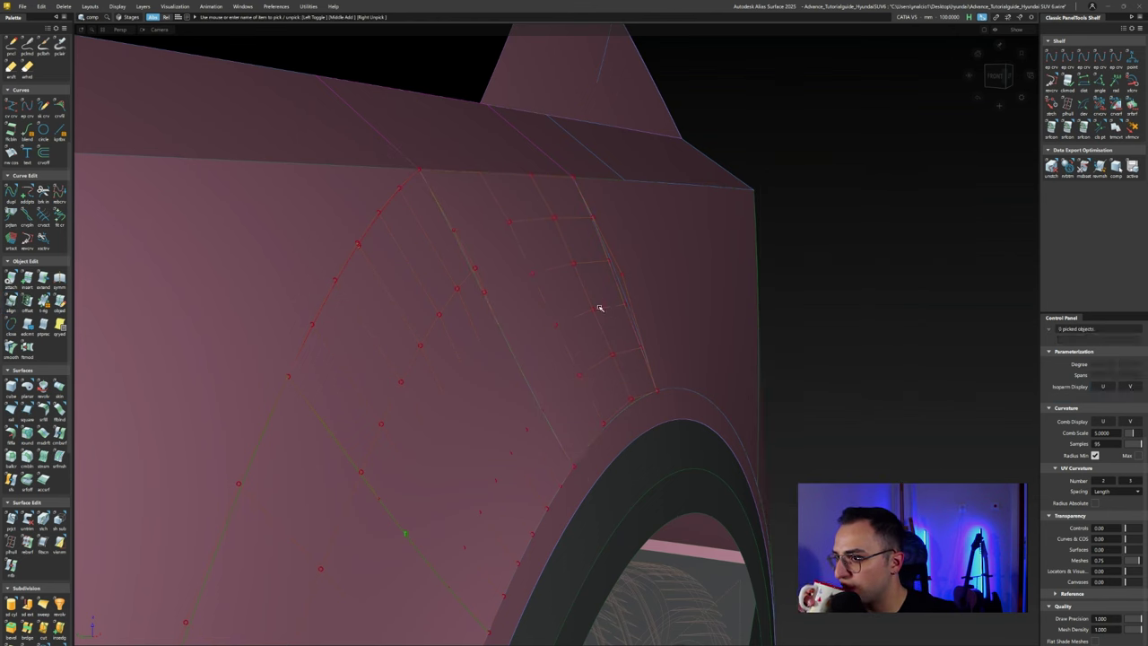
Step: Align the front edge of the surface above the arch to the middle front arch surface with G2, no extra CV rows and a skewed start
click(600, 308)
key(ctrl+shift+h)
key(a)
click(527, 370)
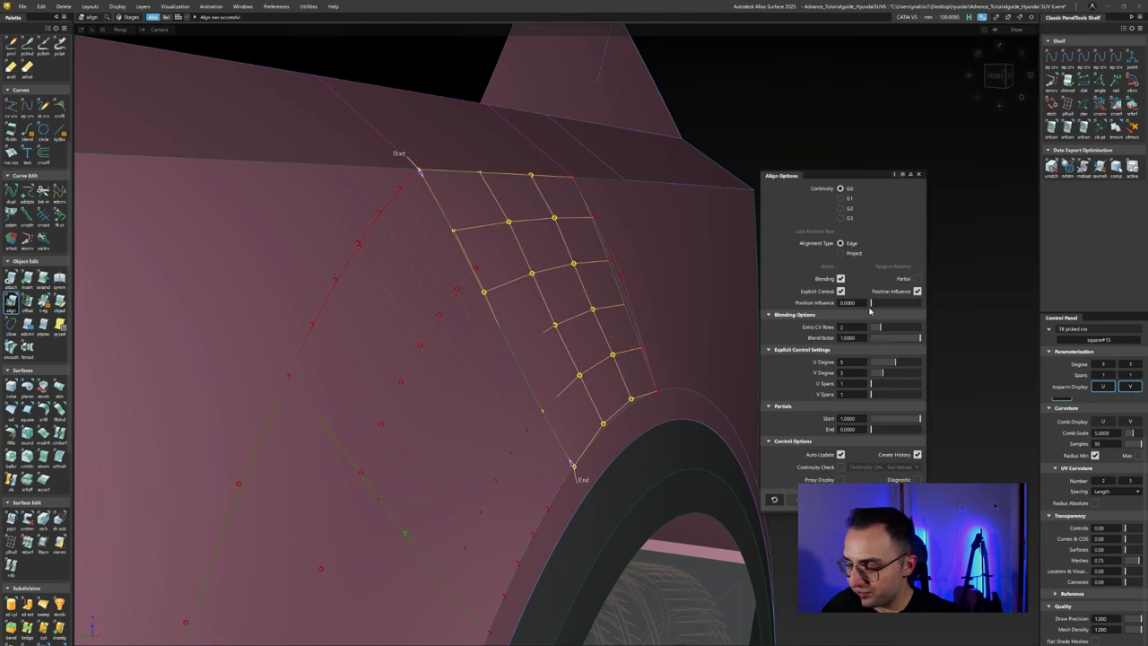
click(847, 208)
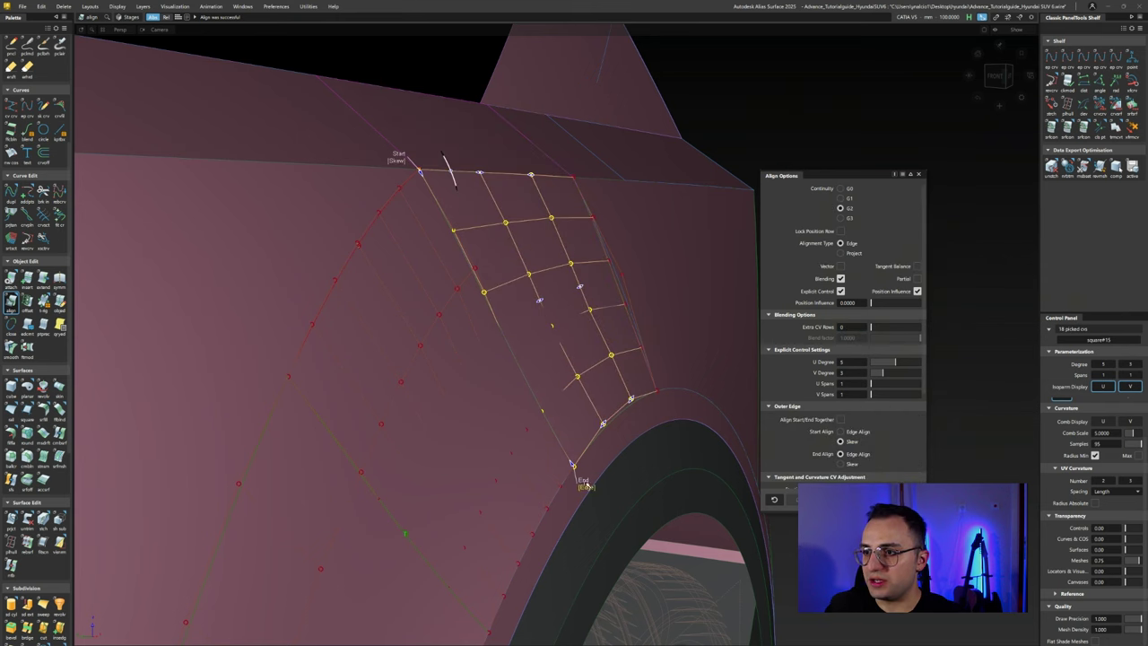
alt+shift+drag(448, 170, 516, 410)
key(Escape)
Step: Set the middle front arch surface to degree 5 in both directions
click(428, 317)
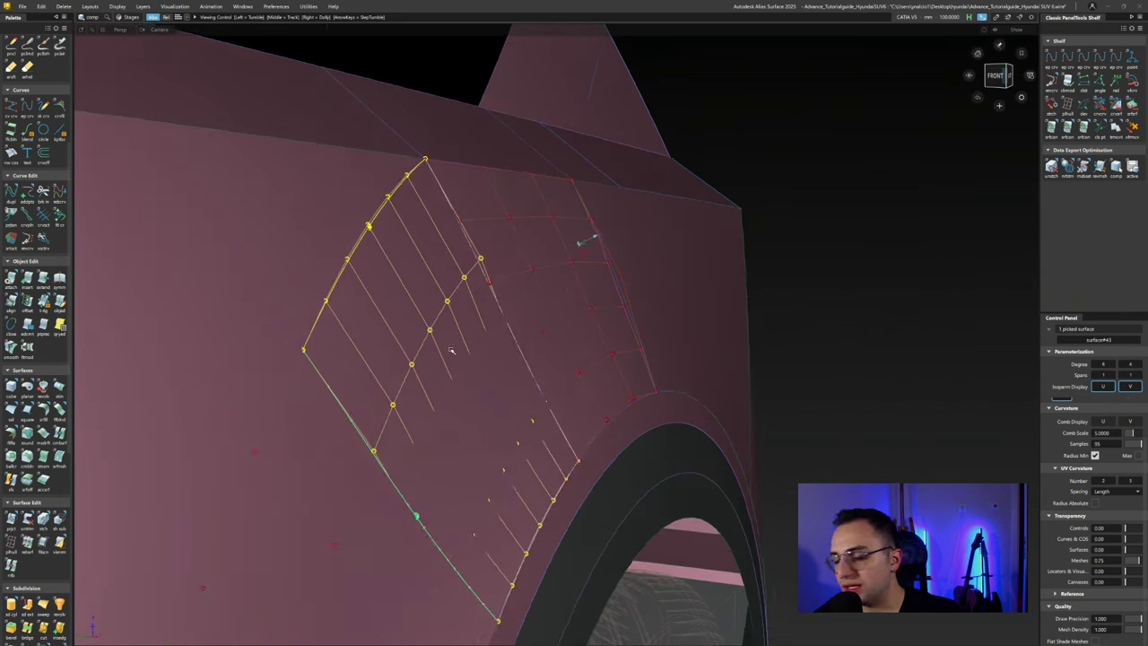
key(ctrl+4)
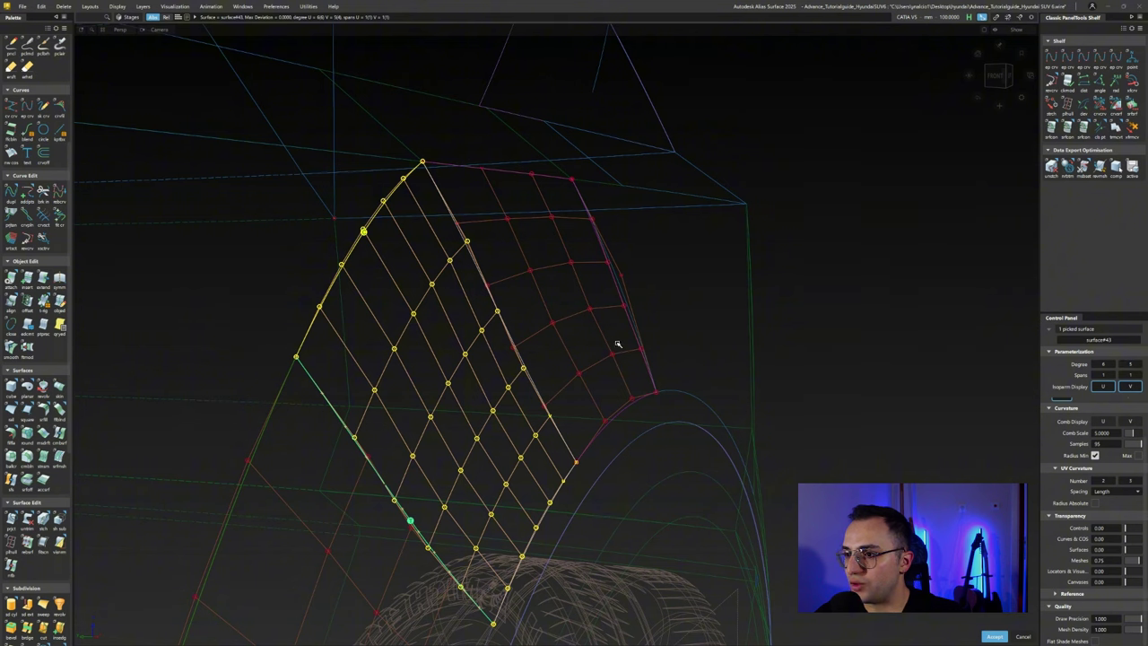
click(582, 346)
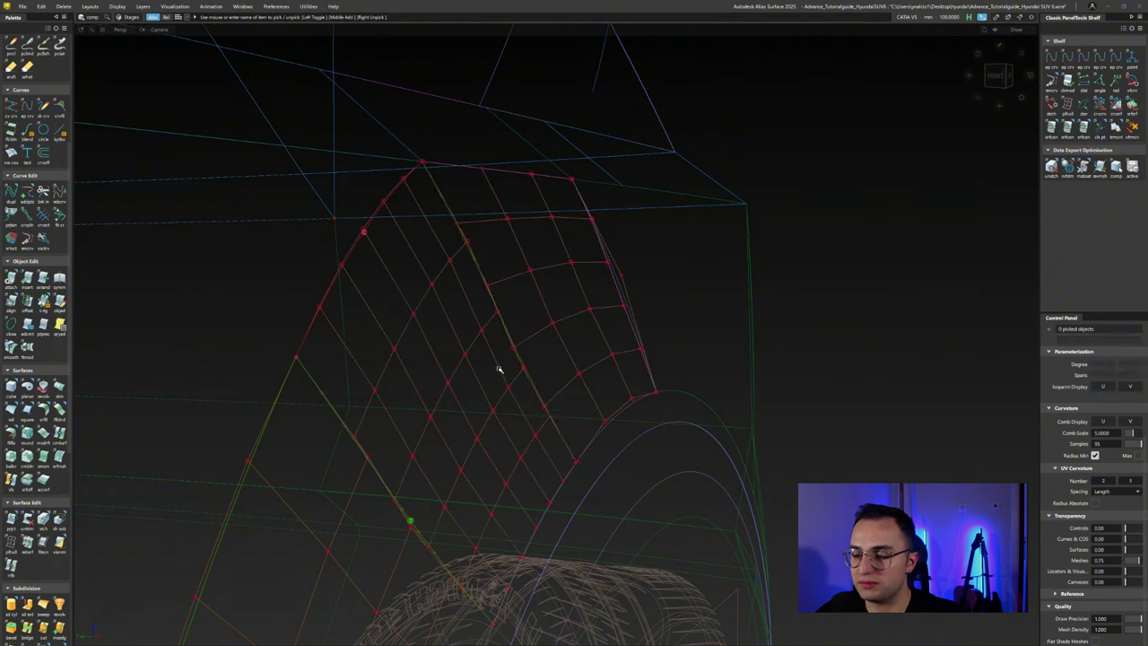
click(546, 426)
click(1095, 365)
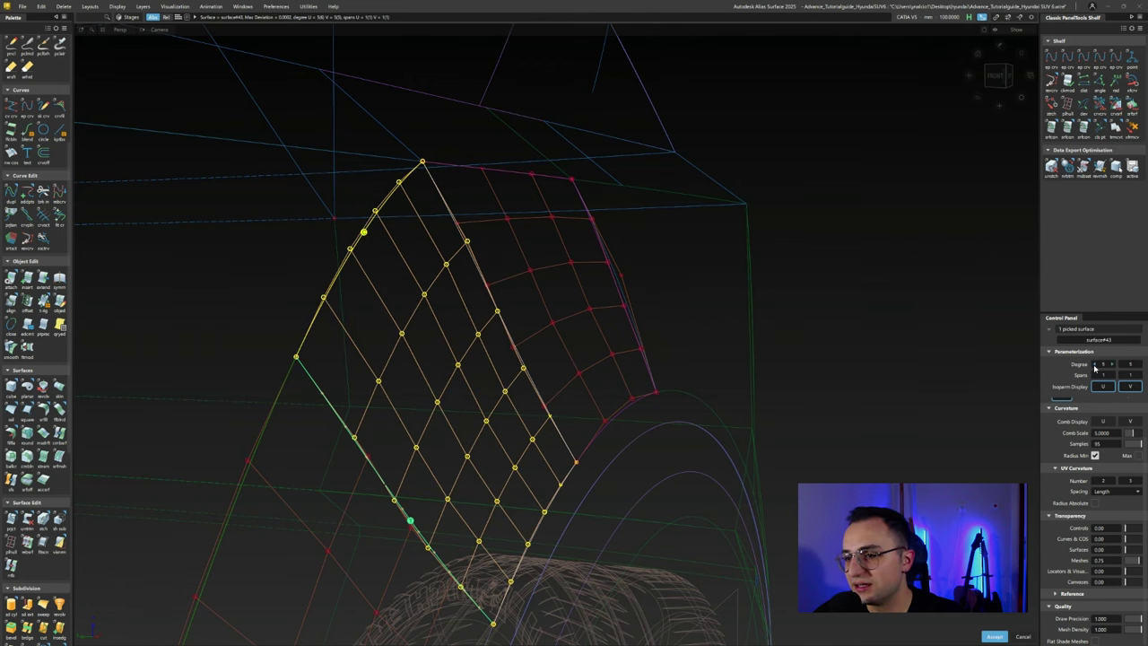
Step: Realign the surface above the arch to the rebuilt middle front arch surface with G2 and Position Influence 1
click(581, 356)
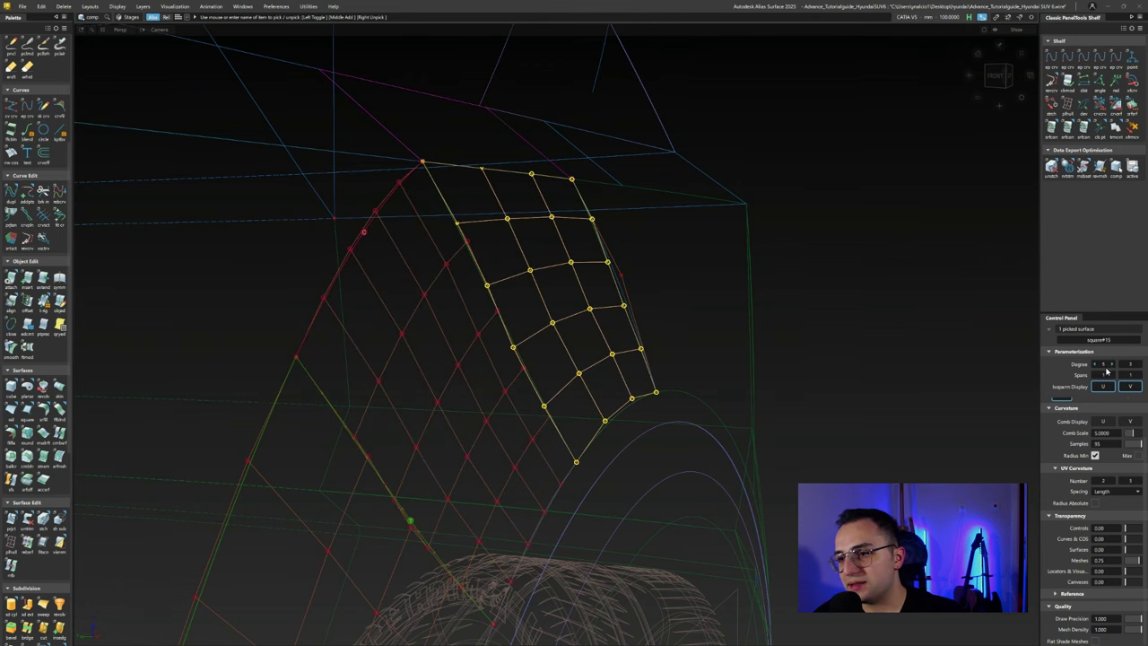
alt+shift+drag(449, 353, 467, 341)
click(468, 169)
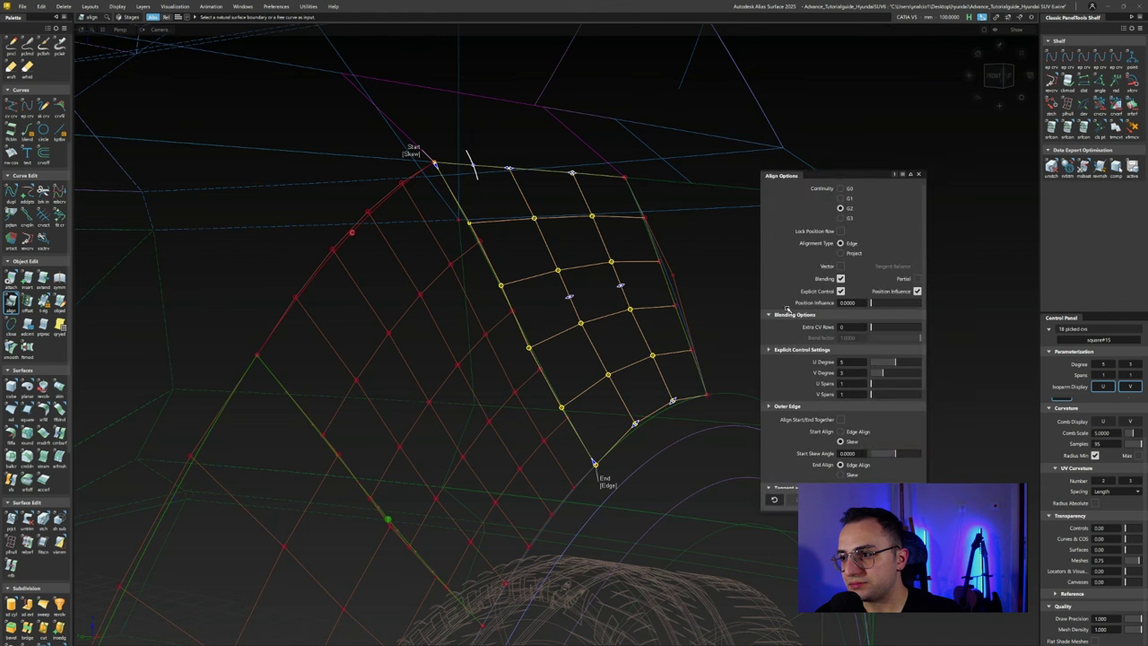
alt+shift+drag(745, 315, 621, 365)
Step: Align the rear edge of the surface above the arch to the degree 2 curve and adjust the curve's middle CV
click(628, 302)
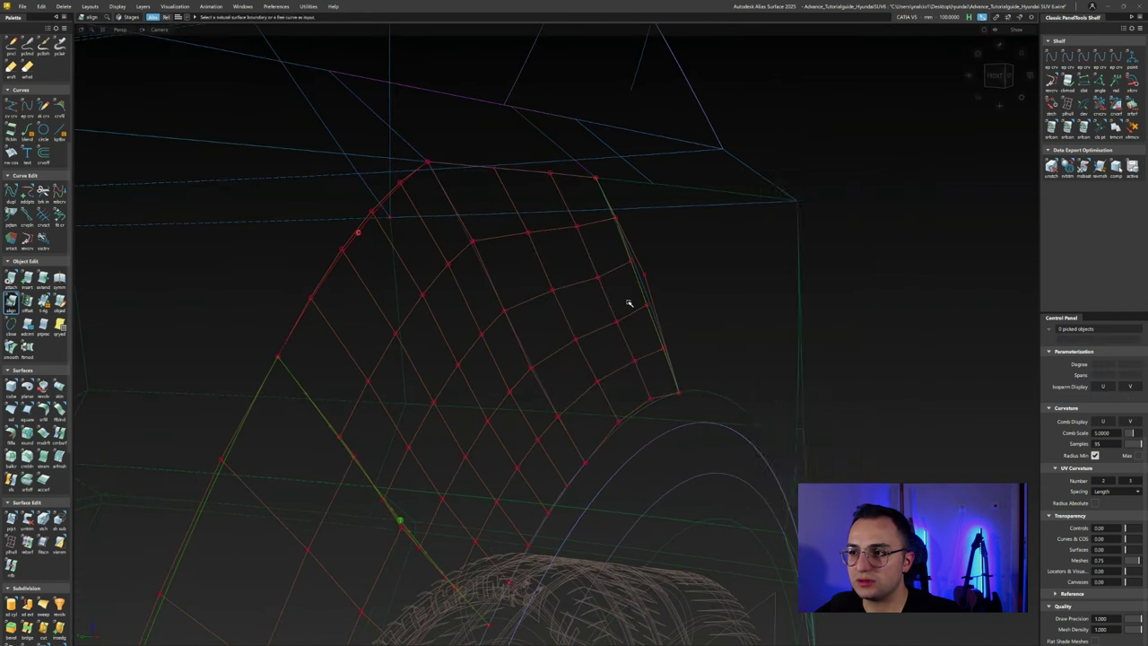
click(1132, 128)
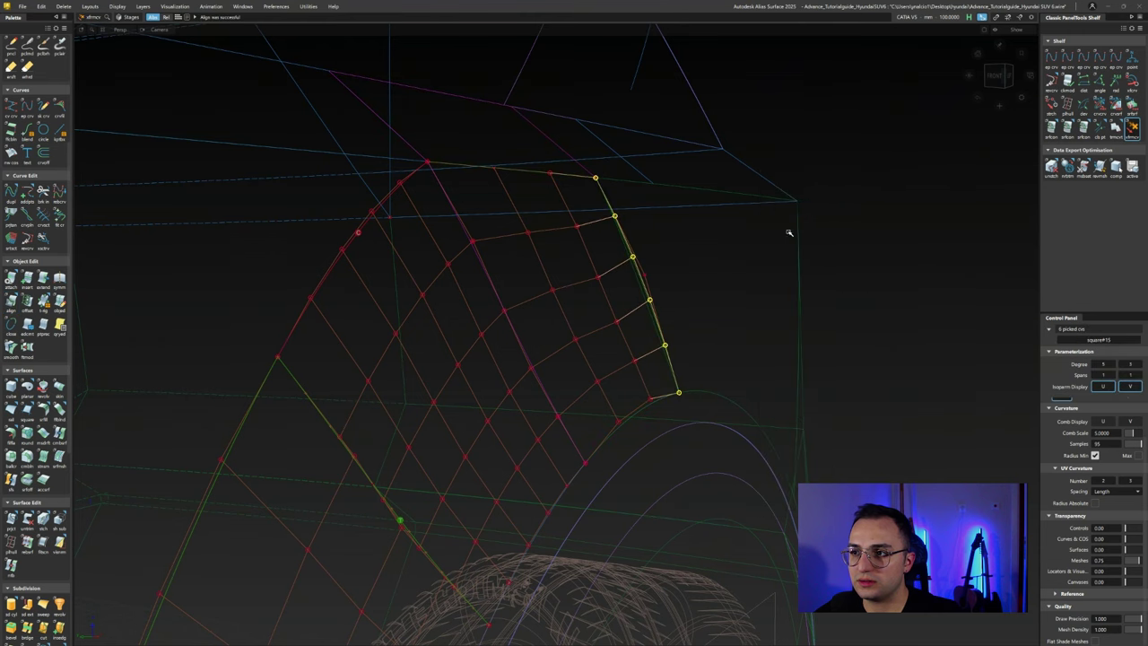
click(644, 275)
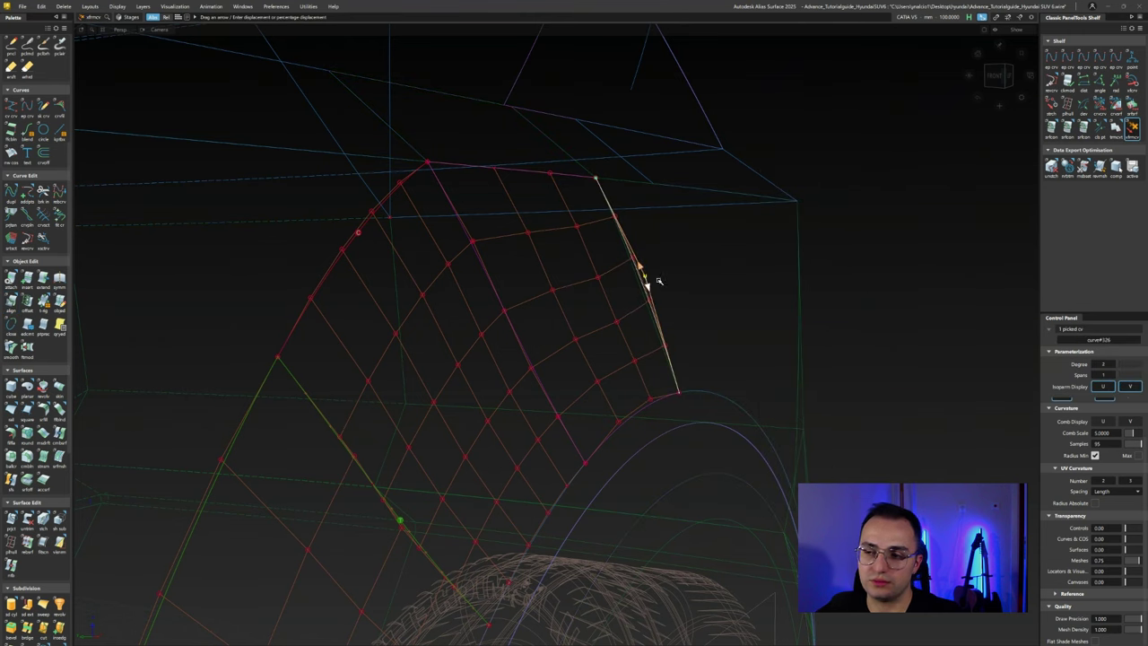
mouse_move(691, 287)
alt+shift+mouse_down()
mouse_move(610, 333)
mouse_move(766, 233)
mouse_move(610, 329)
mouse_move(587, 364)
mouse_move(615, 334)
mouse_move(759, 313)
mouse_move(633, 331)
mouse_move(603, 353)
mouse_move(633, 339)
alt+shift+mouse_up()
Step: Align the lower front arch surface to the middle front arch surface with G2, Position Influence 1 and no extra CV rows
click(597, 356)
alt+shift+drag(739, 344, 880, 384)
double_click(10, 300)
click(476, 340)
click(484, 355)
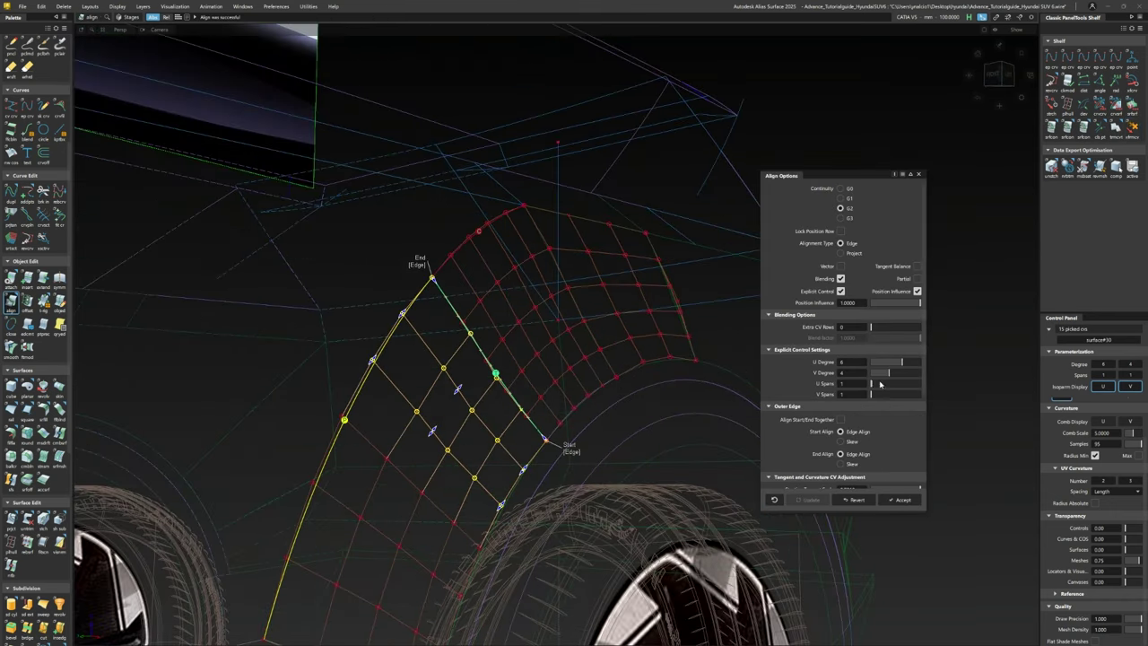
mouse_move(614, 394)
alt+shift+mouse_down()
mouse_move(622, 318)
mouse_move(661, 333)
mouse_move(682, 314)
alt+shift+mouse_up()
Step: Move the middle front arch surface's CV row nearest the wheel arch along its normal
key(alt+s)
key(m)
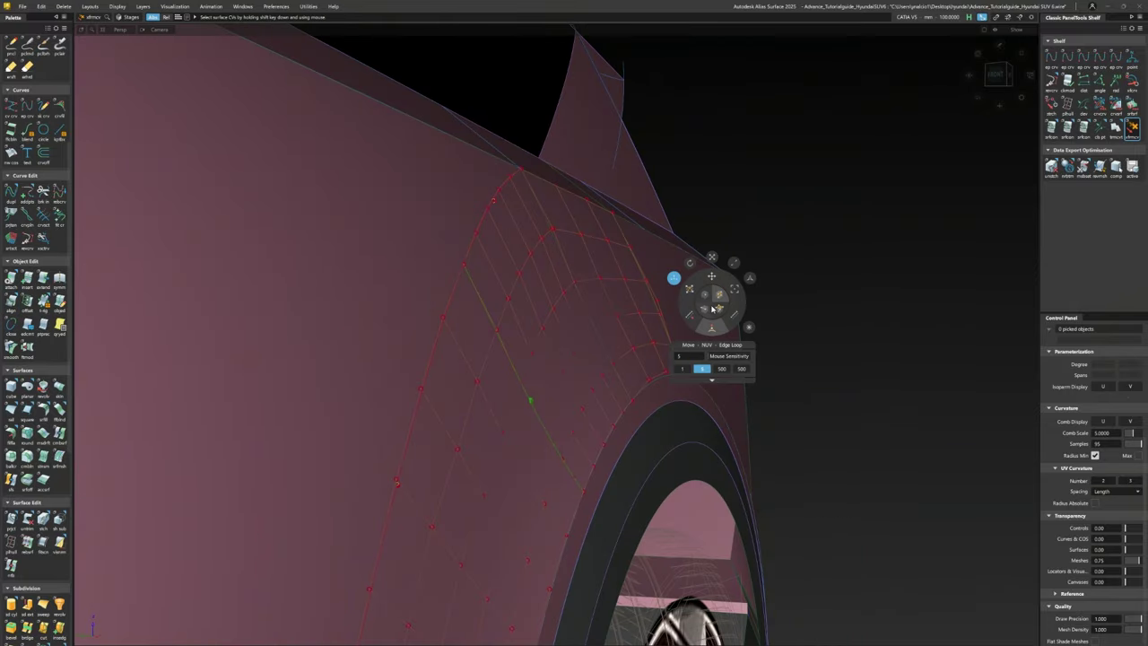
drag(585, 359, 619, 448)
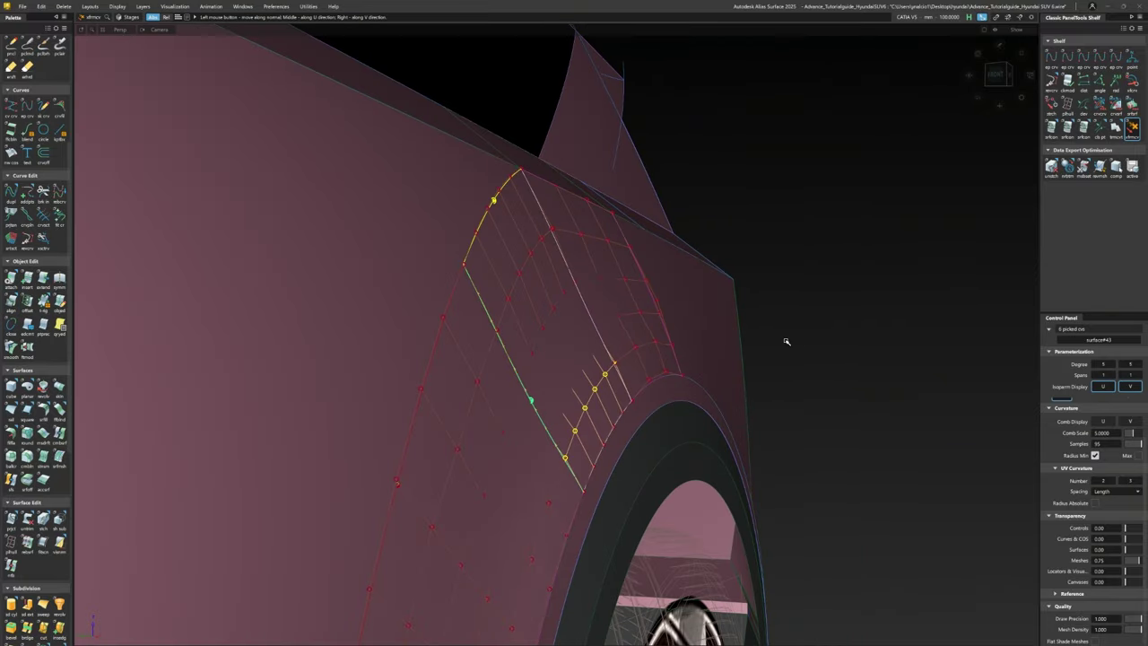
key(alt+s)
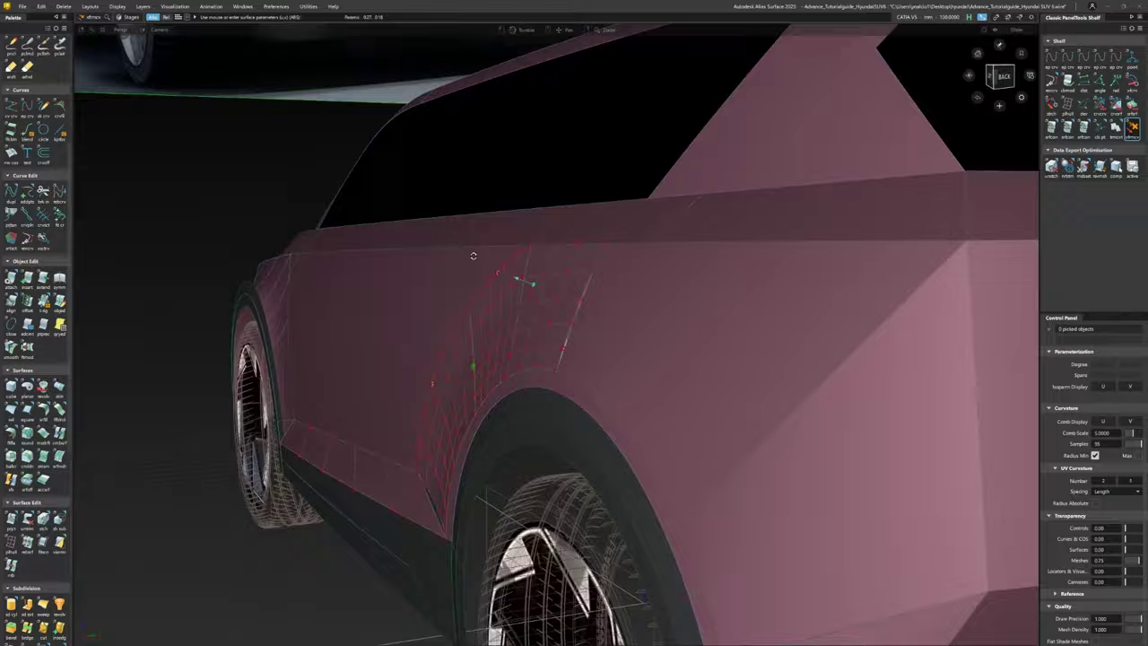
Step: Align the front edge of the surface behind the arch top to the surface above the arch with G2 and Position Influence 1
alt+shift+drag(472, 256, 666, 367)
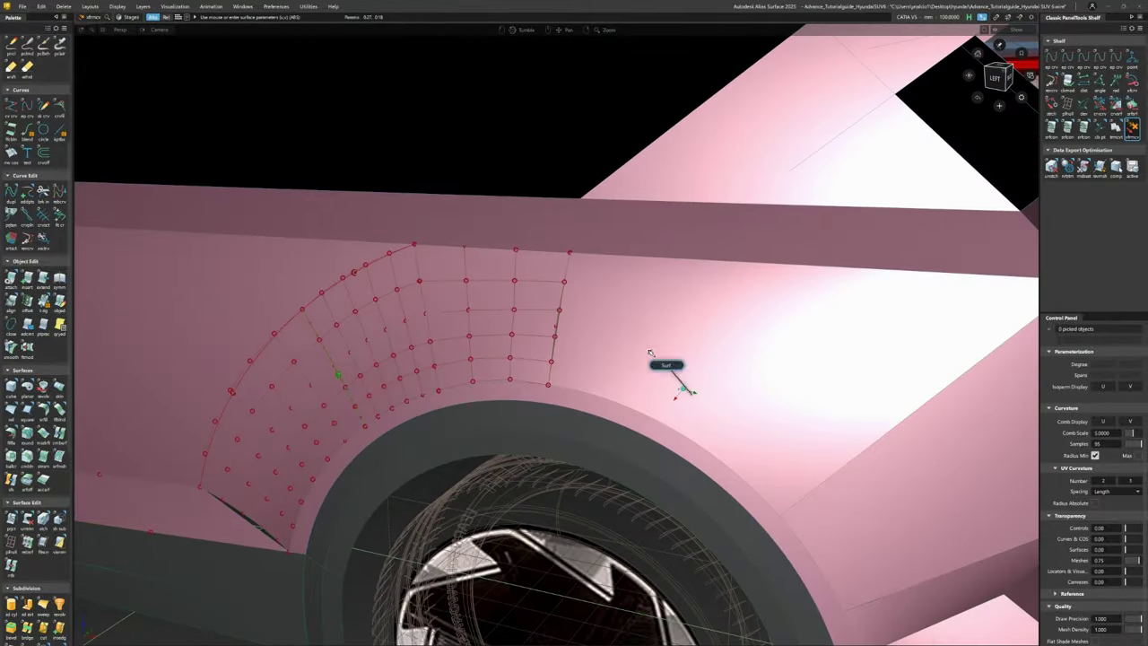
click(666, 366)
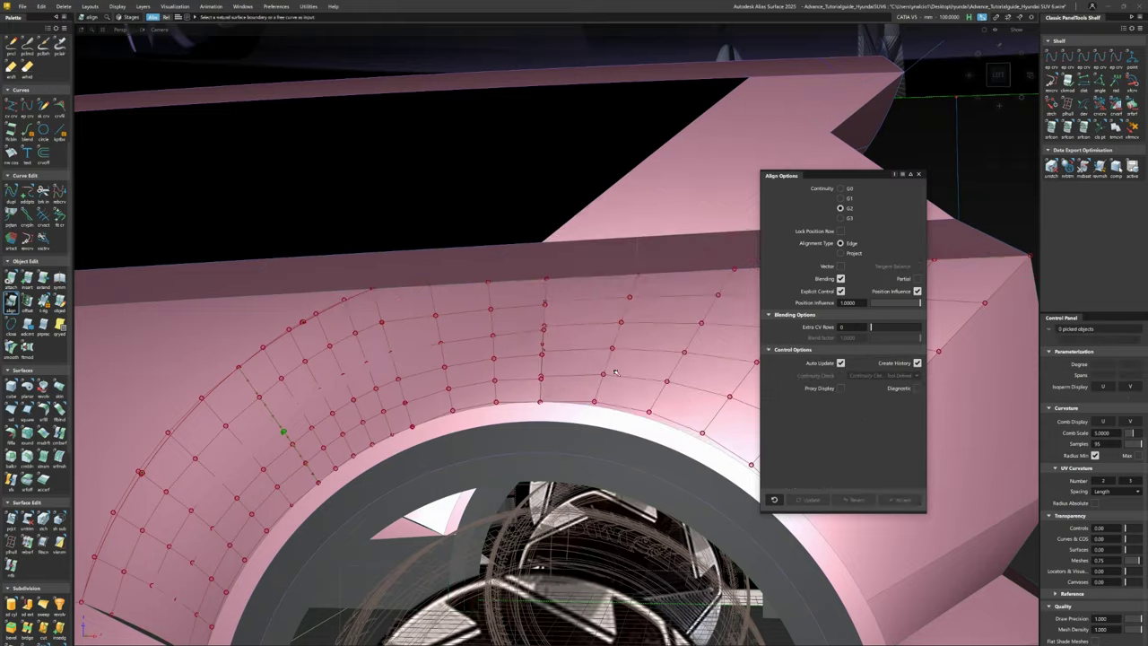
click(521, 363)
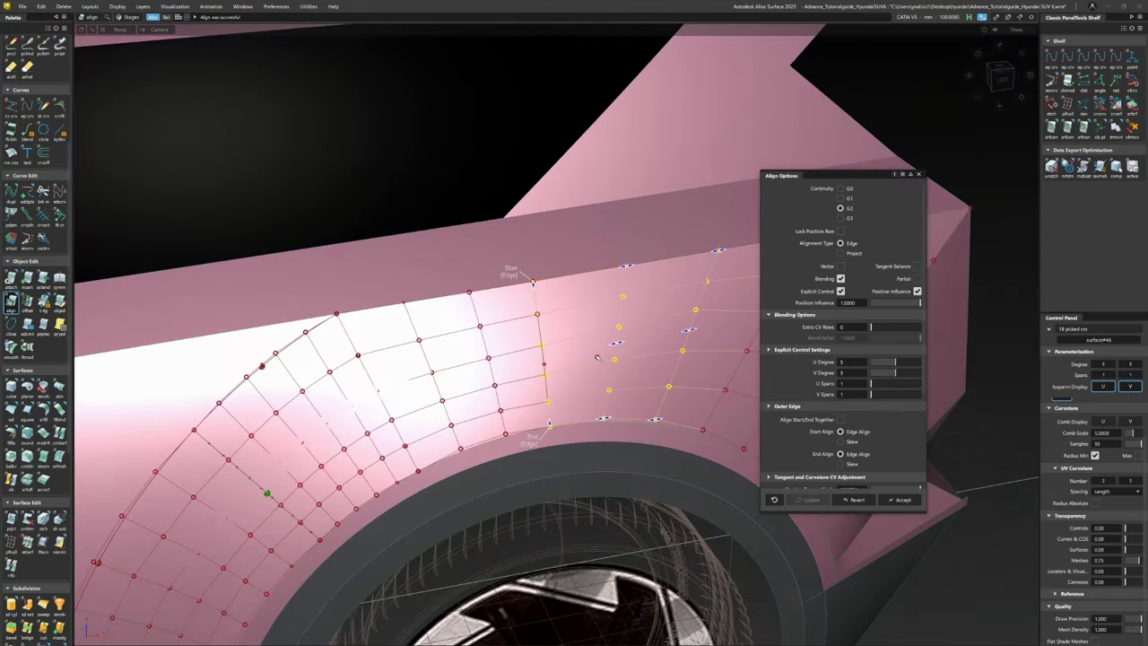
alt+shift+drag(1013, 92, 473, 350)
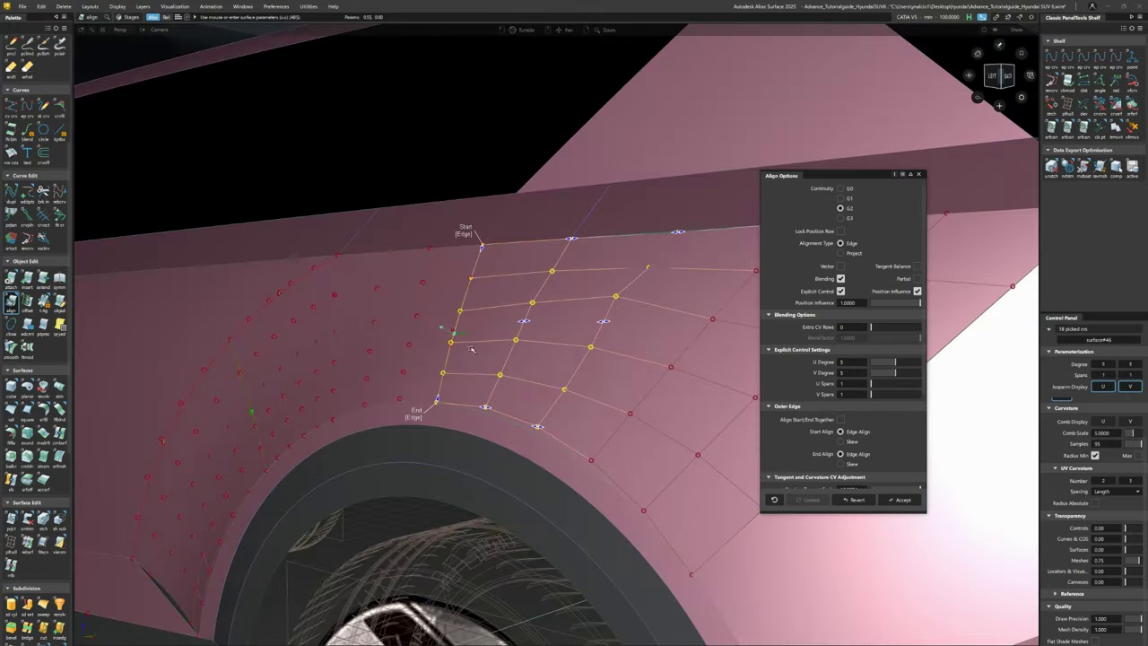
Step: Enable Continuity Check on the rear surface's alignment and add a continuity locator between the middle front arch surface and the surface above the arch
scroll(860, 361, down, 5)
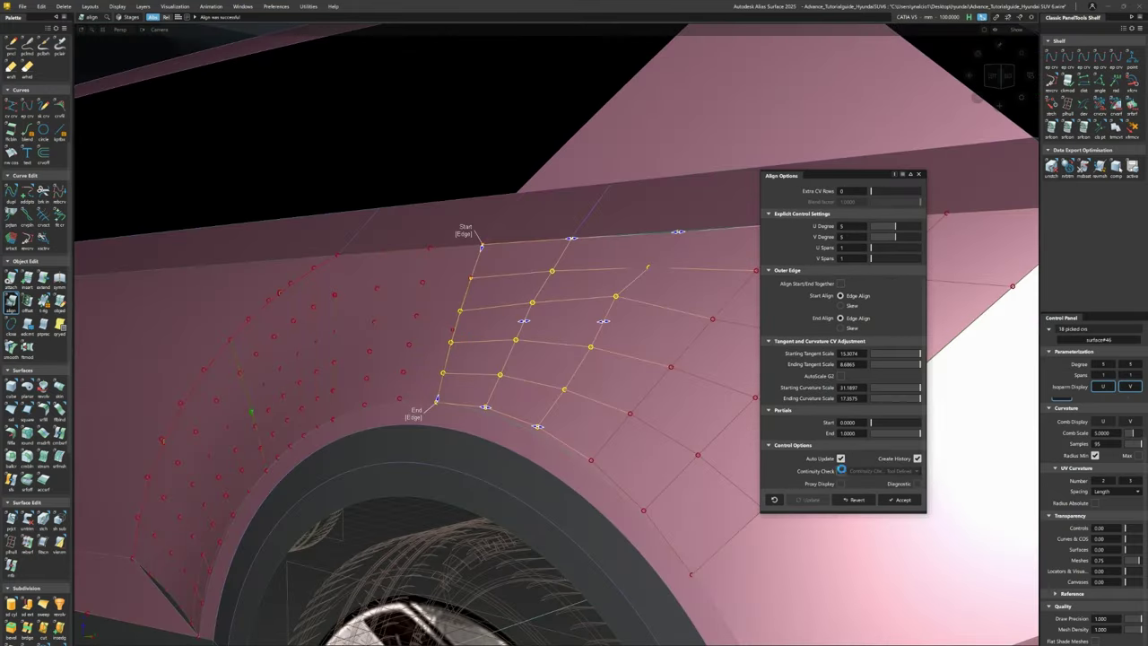
click(840, 470)
alt+shift+drag(574, 377, 501, 363)
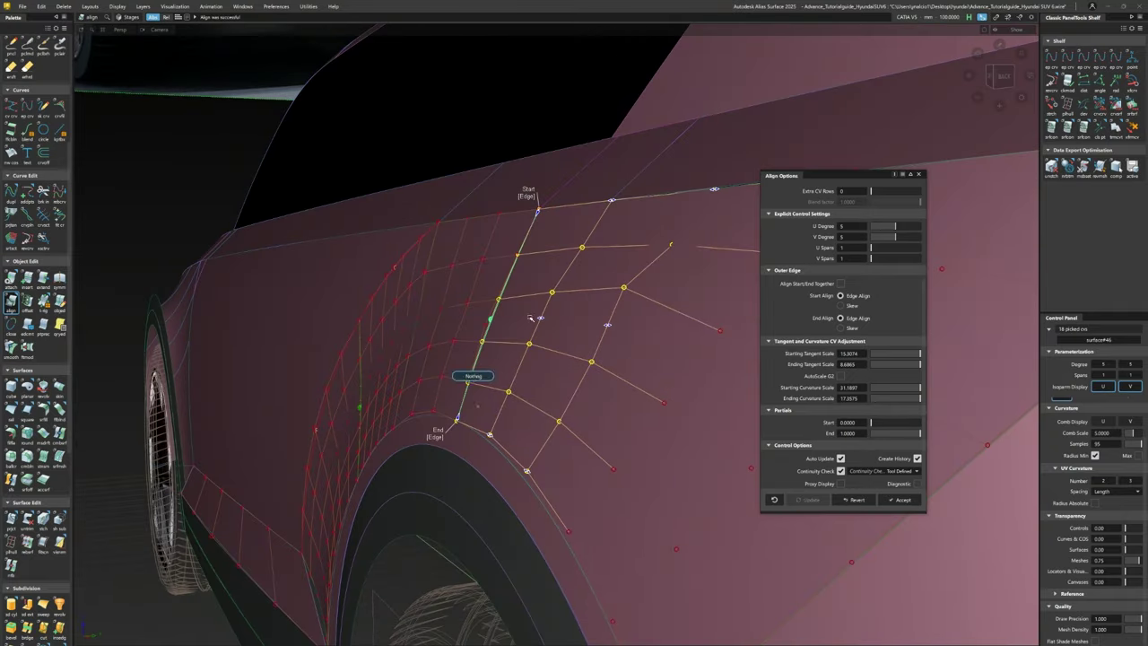
click(1083, 128)
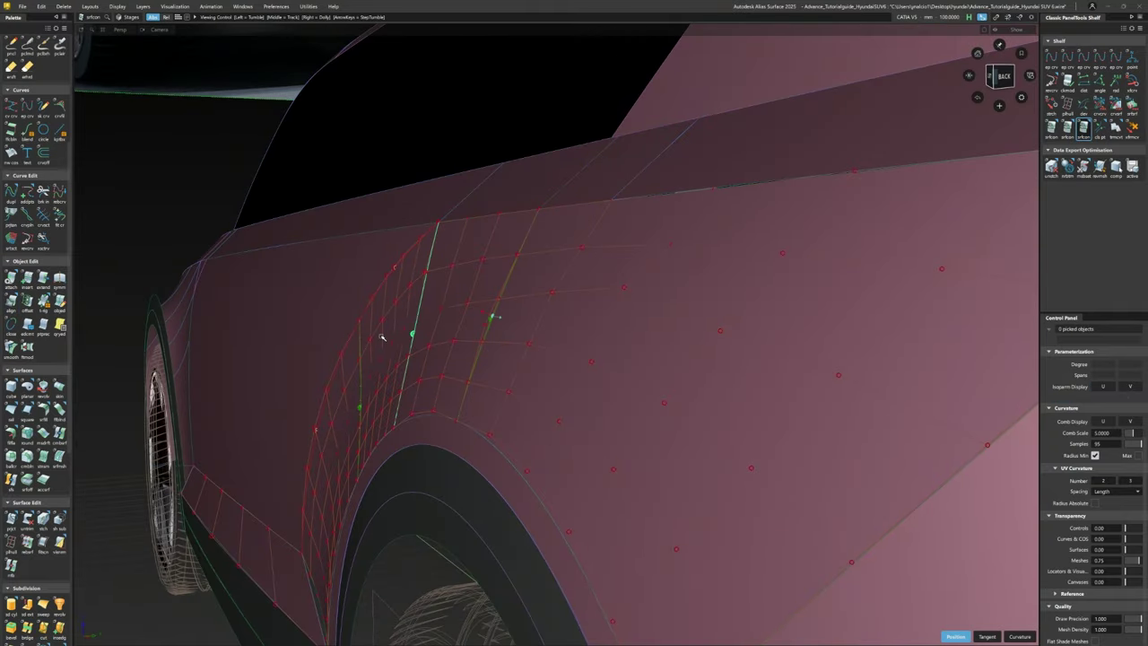
alt+shift+drag(382, 337, 418, 307)
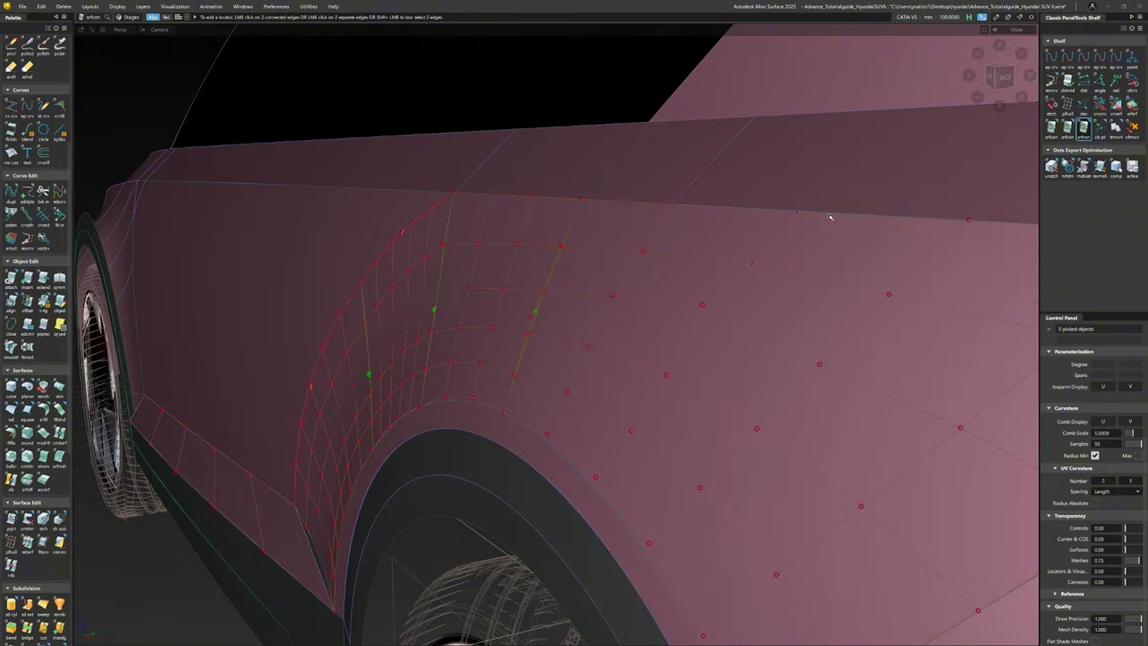
Step: Slide an inner CV row across the upper part of the middle front arch surface to smooth its flow
ctrl+shift+right_drag(520, 271, 438, 296)
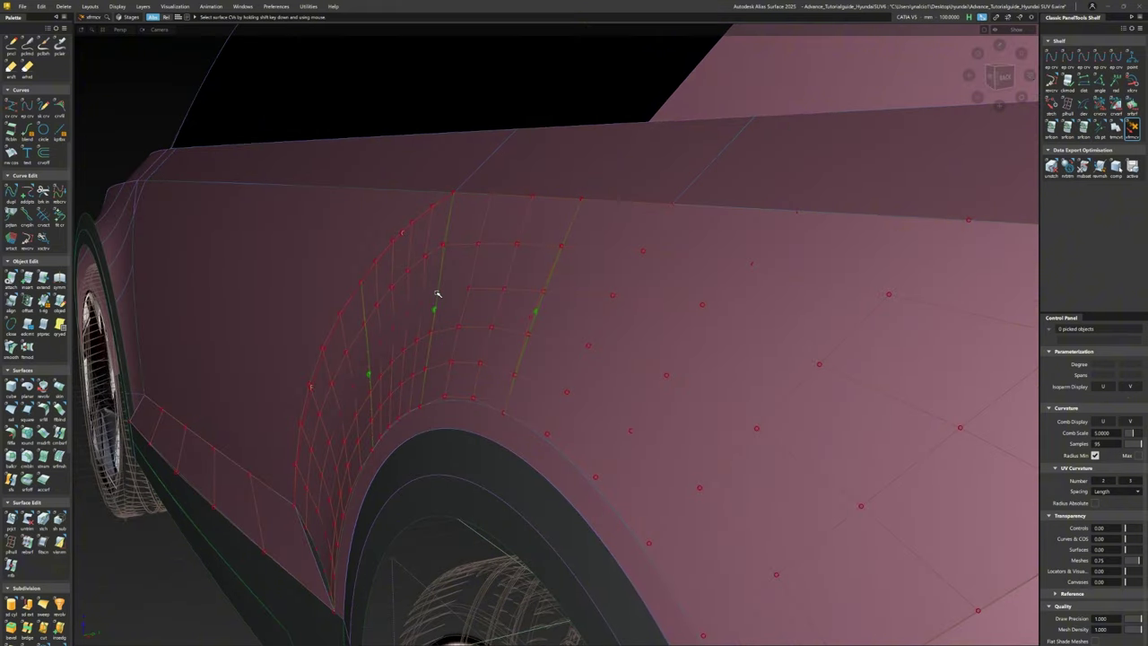
click(429, 301)
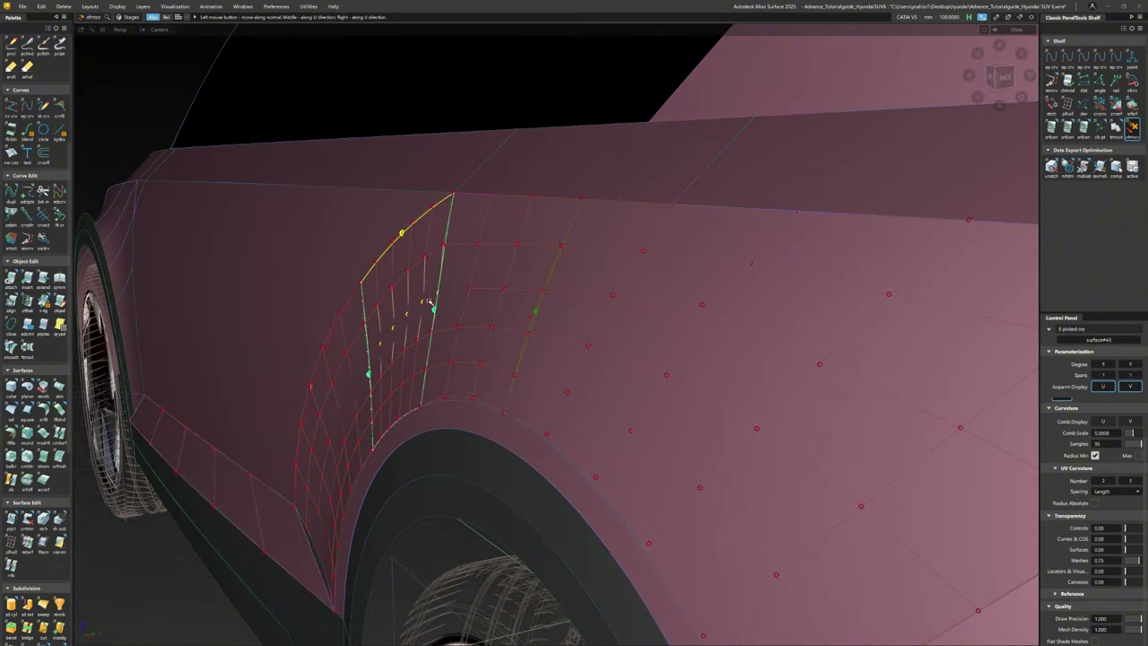
alt+shift+drag(74, 305, 476, 296)
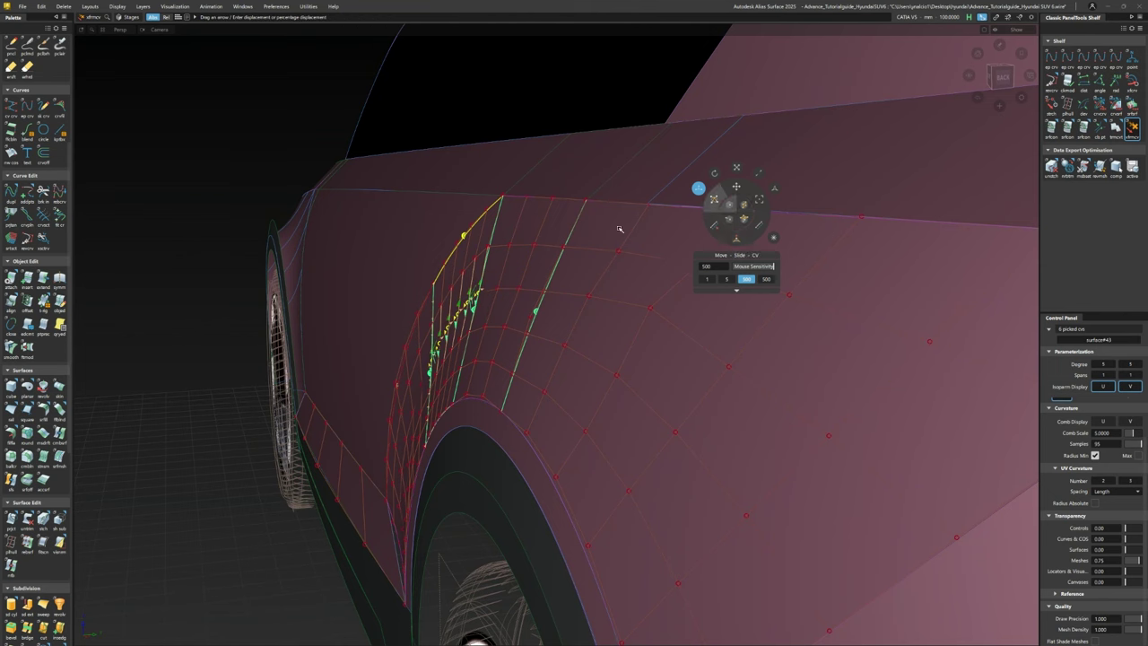
Step: Slide the second and third CVs from the top on the rear edge of the surface above the arch
click(567, 244)
alt+shift+drag(566, 244, 441, 274)
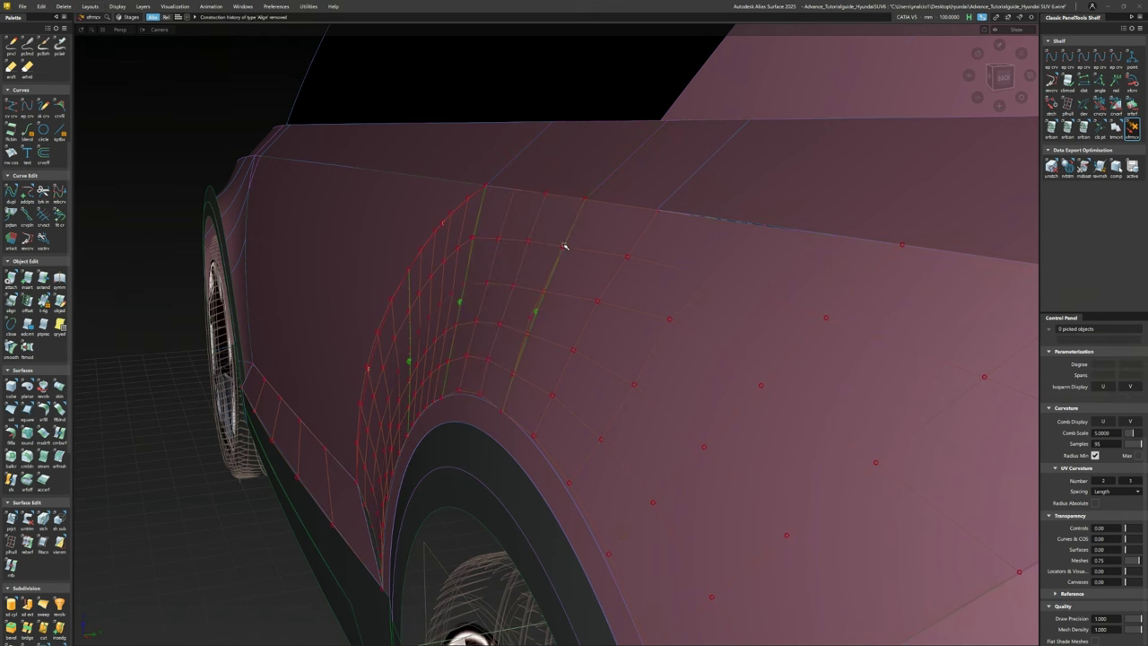
click(563, 248)
alt+shift+drag(563, 249, 613, 312)
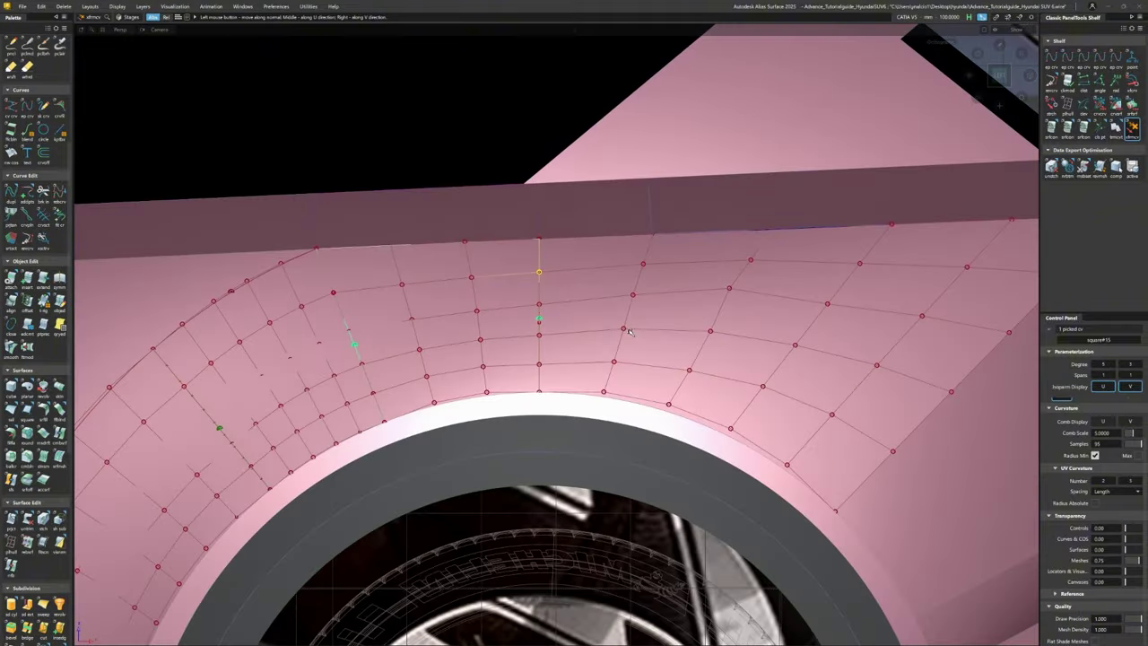
click(613, 312)
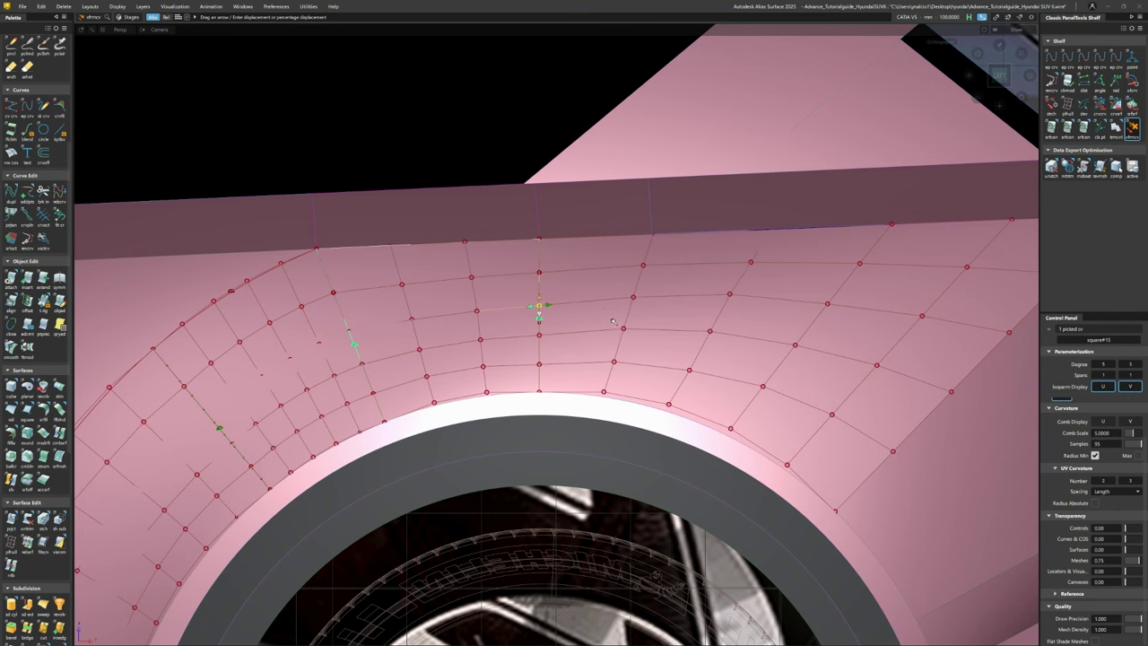
Step: Realign the rear surface to the adjusted surface above the arch with G2 and a skewed start
key(ctrl+shift+s)
alt+shift+drag(526, 235, 545, 256)
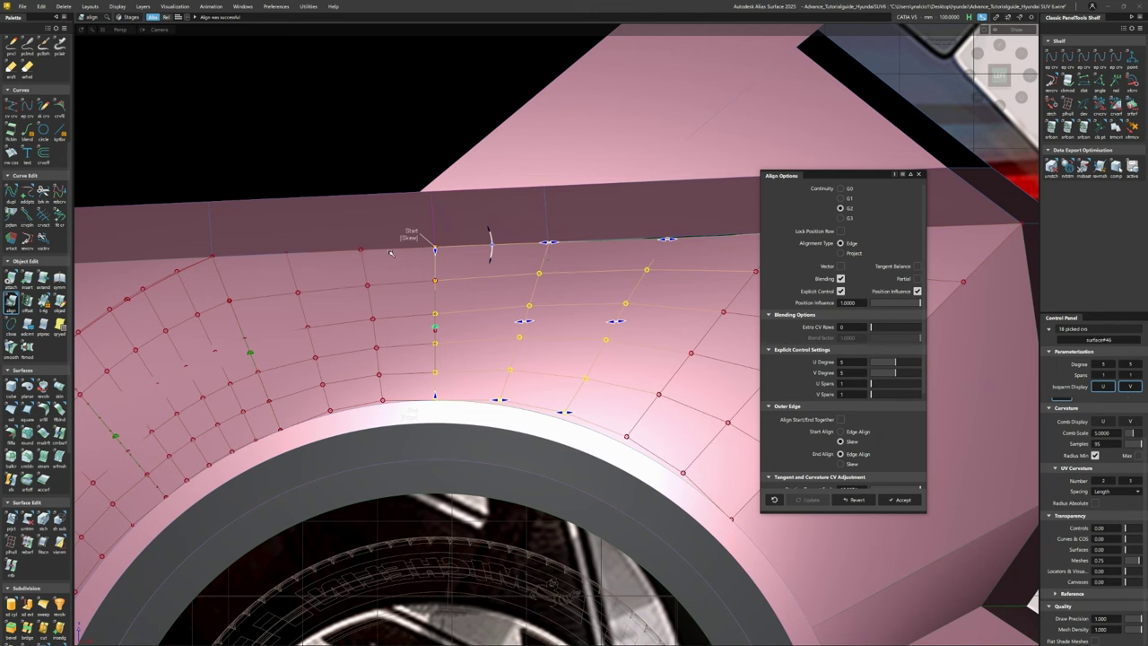
click(390, 252)
Step: Move the upper corner CV of the surface above the arch slightly in Y at the shoulder surface
alt+shift+drag(394, 255, 587, 270)
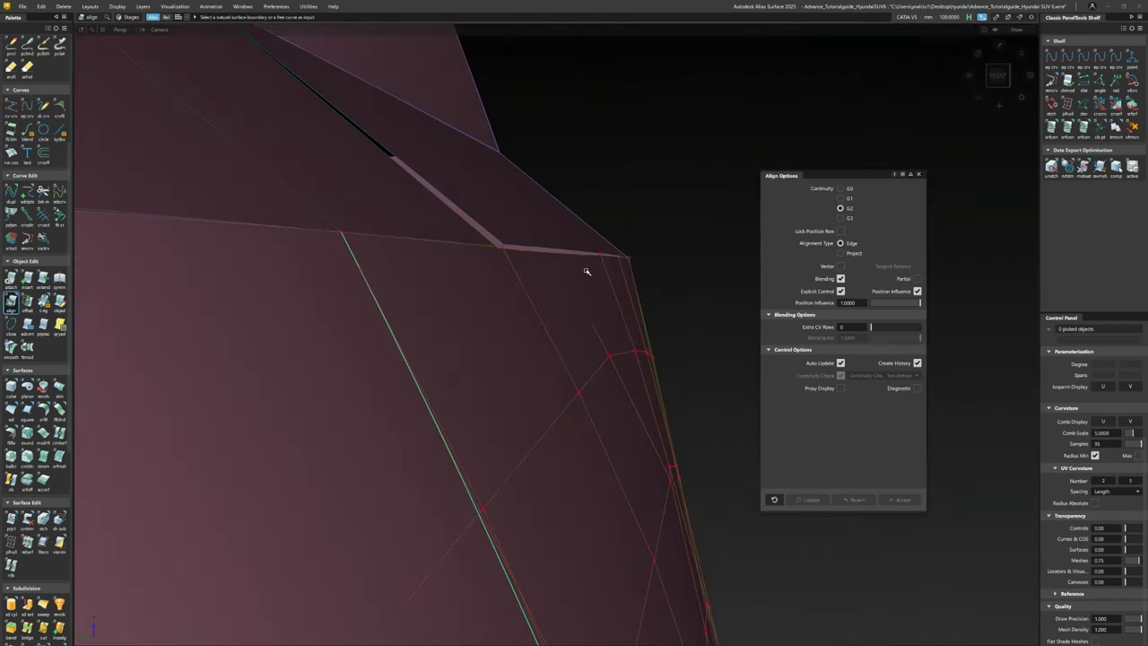
key(F12)
alt+shift+drag(454, 251, 547, 270)
click(484, 317)
alt+shift+drag(483, 317, 475, 340)
click(1132, 127)
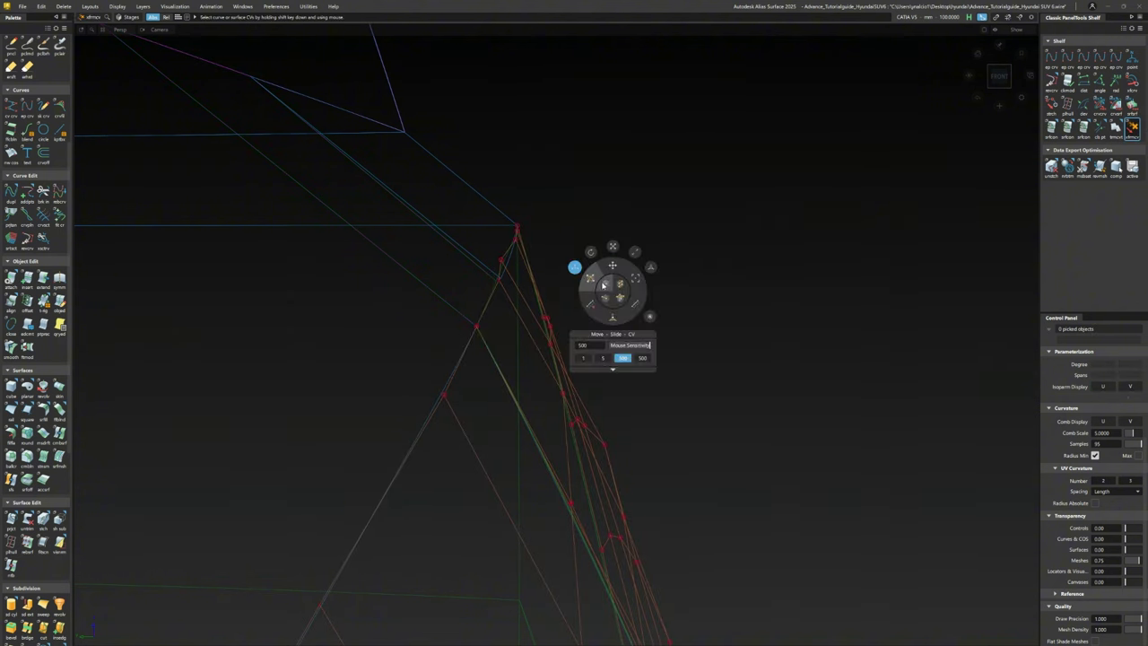
click(504, 358)
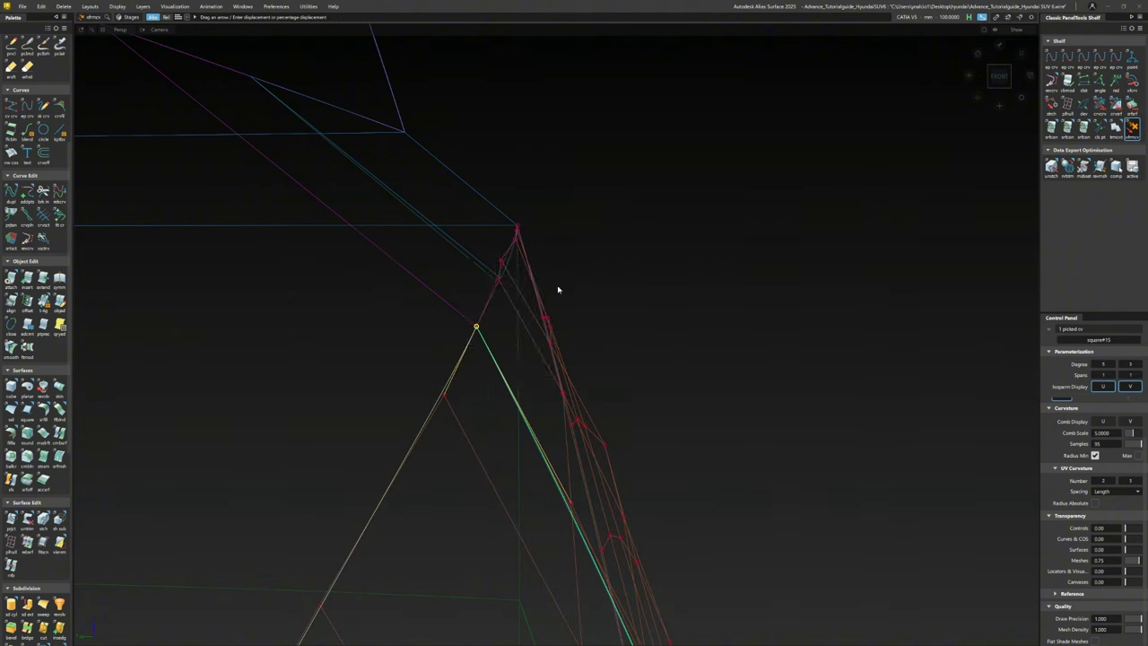
drag(558, 289, 630, 288)
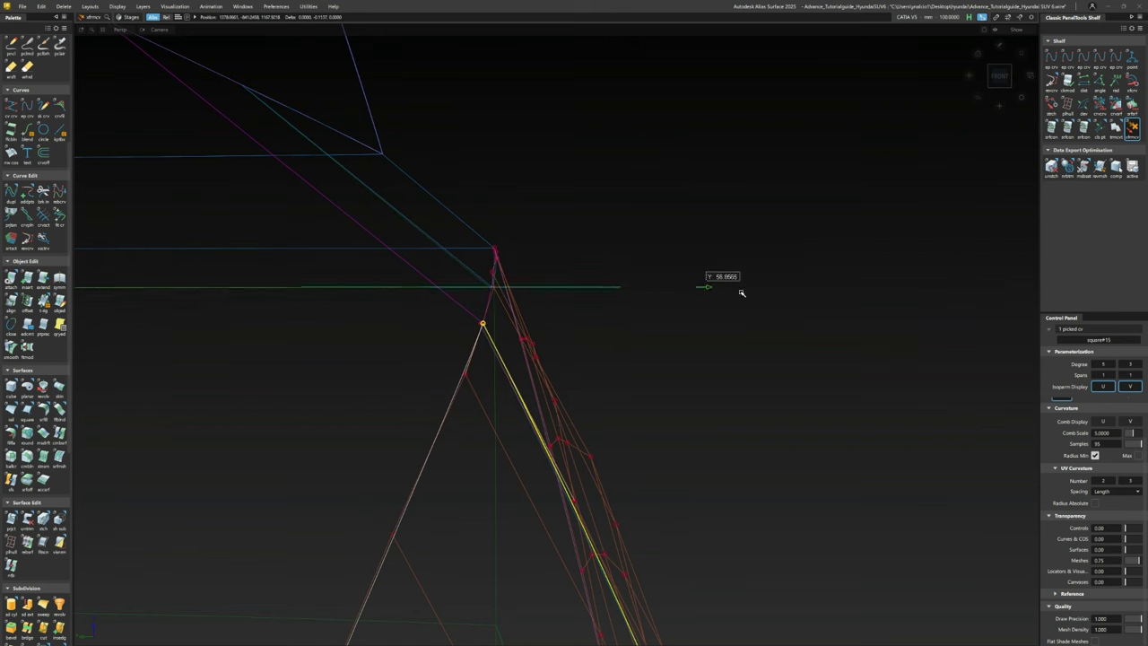
alt+shift+drag(825, 294, 803, 244)
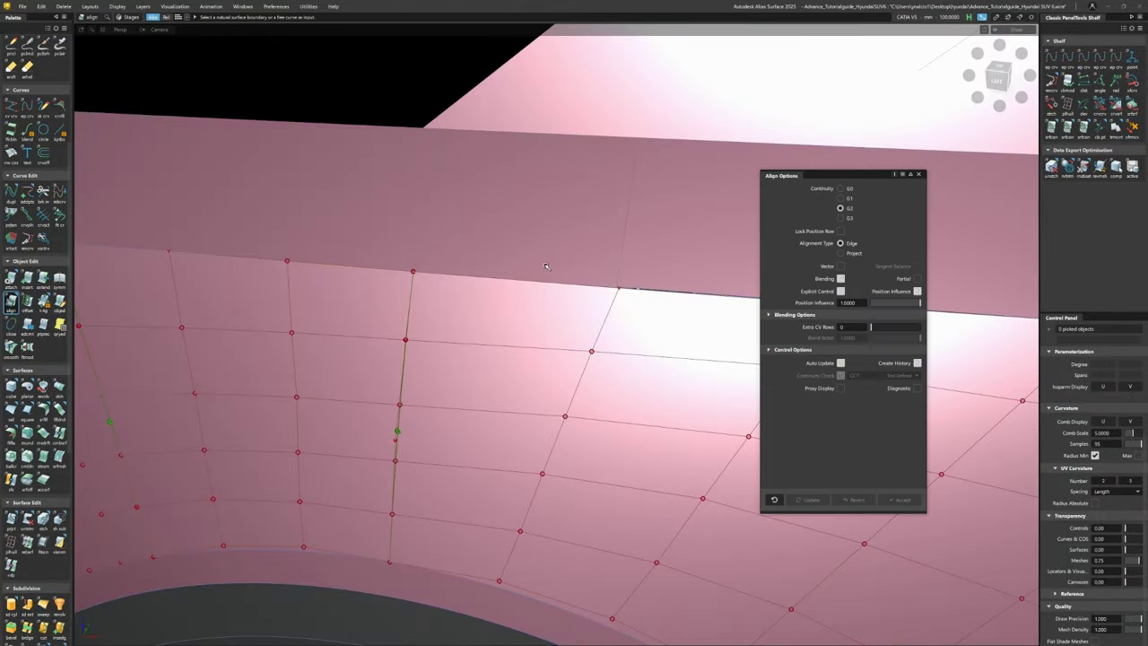
Step: Try to align the shoulder band's lower edge to the side surface, first with G2, then with G0 and a partial start of 0.1947
click(525, 290)
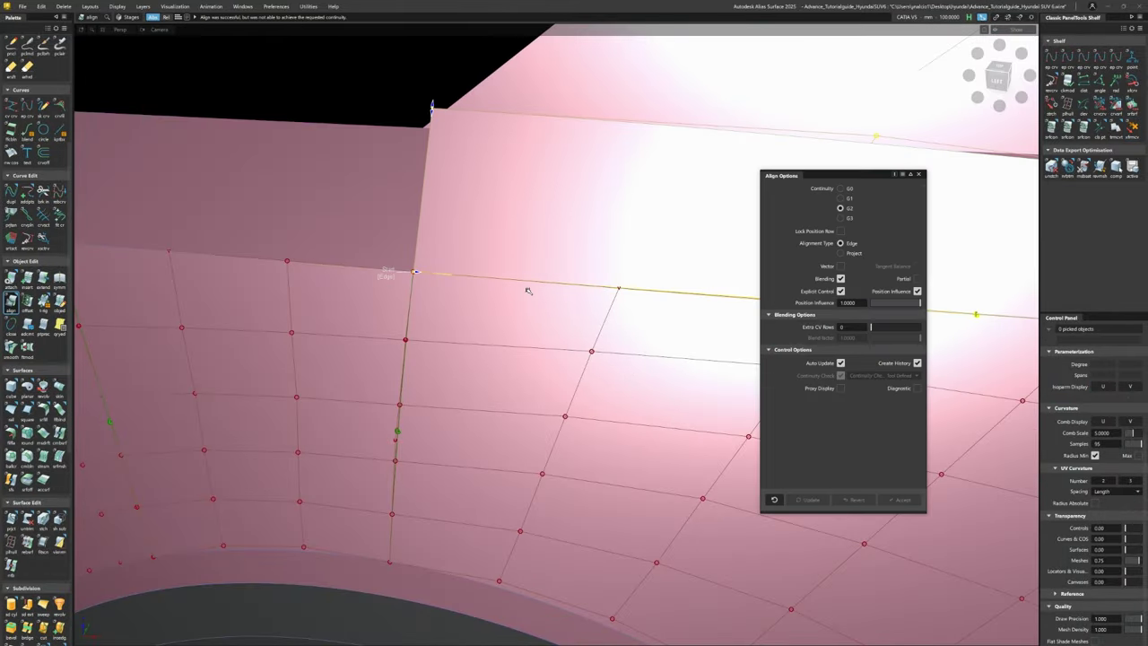
alt+shift+drag(820, 287, 617, 346)
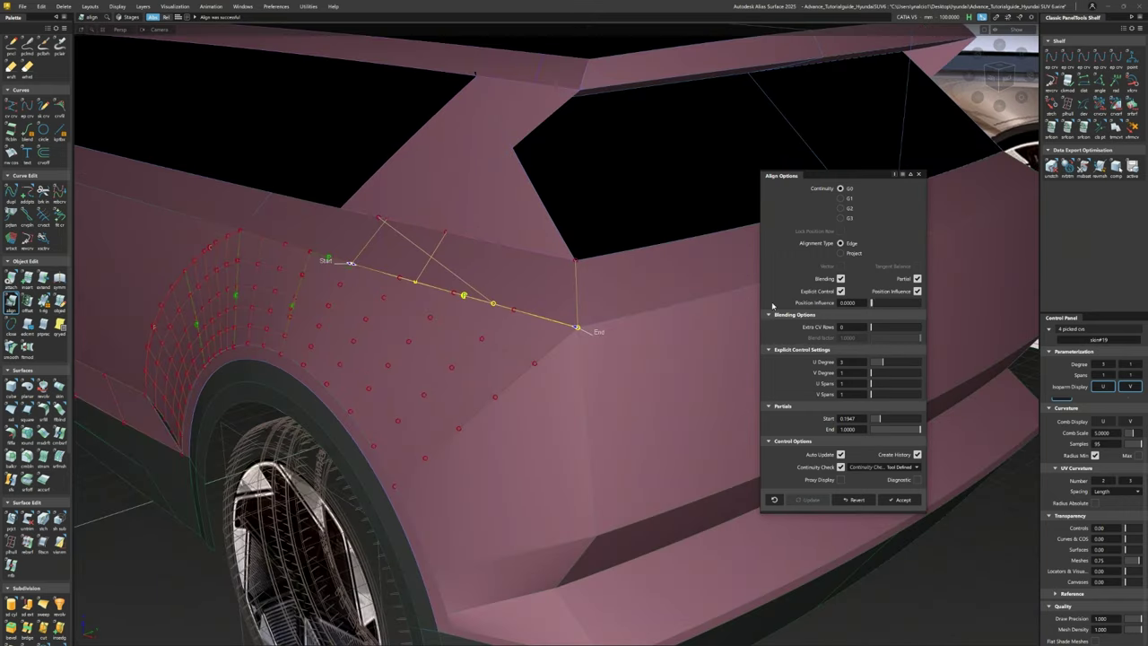
alt+shift+drag(772, 306, 556, 282)
key(Escape)
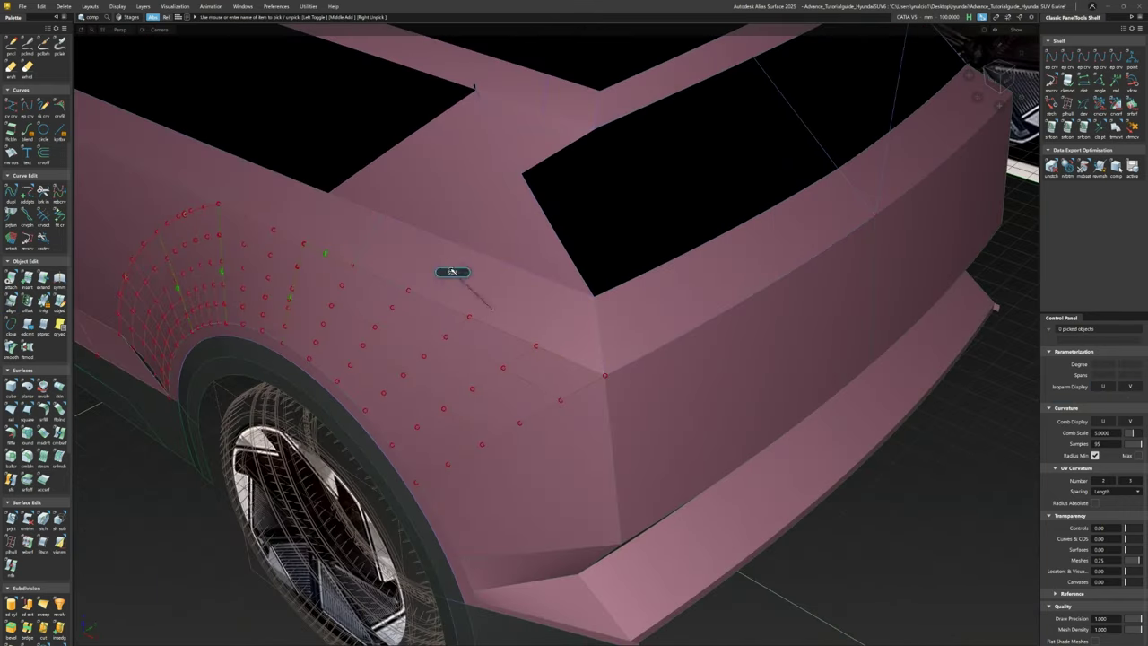
Step: Raise the shoulder band surface's degree along its length and align its lower edge to the side surface with G0 and position influence 1
click(452, 271)
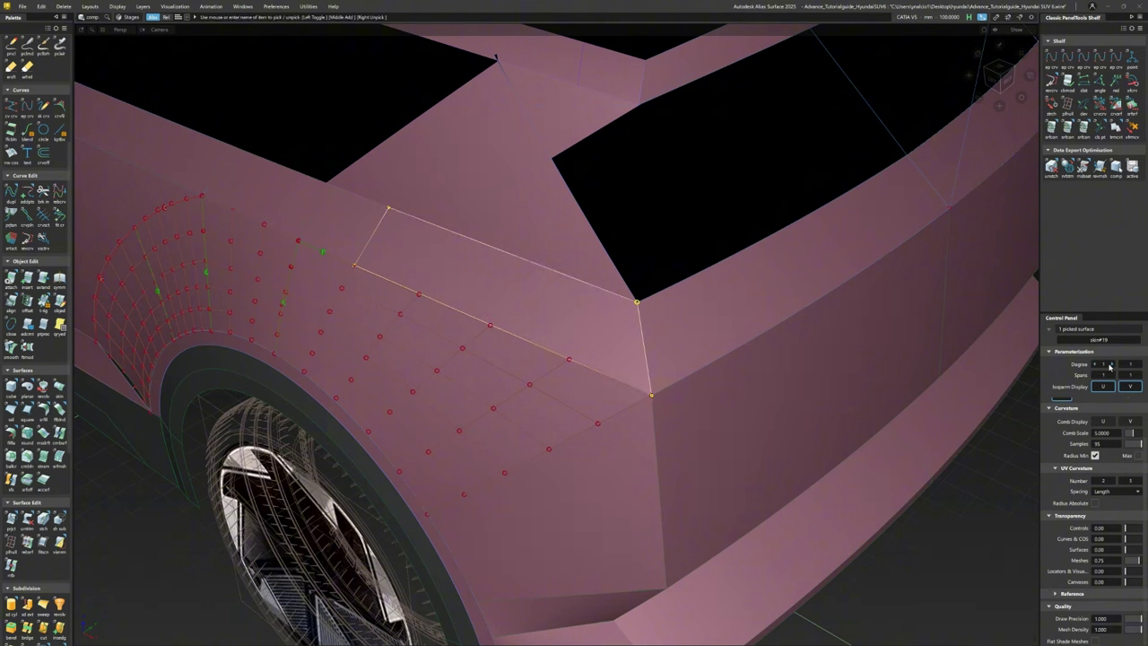
click(470, 325)
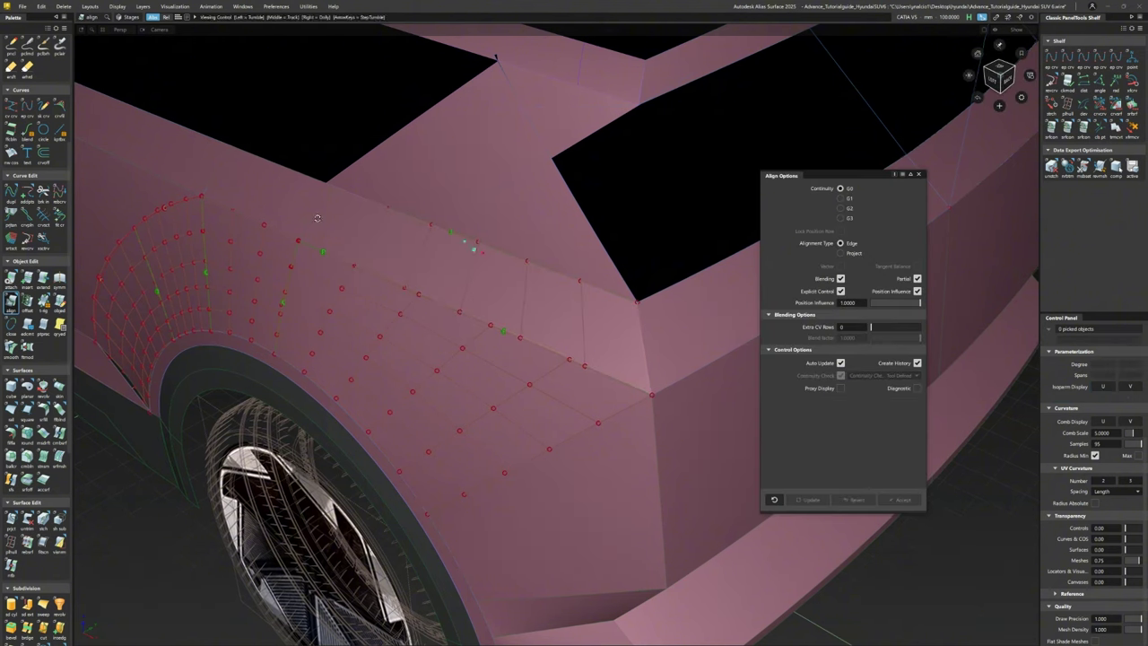
mouse_move(469, 248)
alt+shift+mouse_down()
mouse_move(461, 174)
mouse_move(564, 191)
mouse_move(300, 222)
mouse_move(547, 346)
alt+shift+mouse_up()
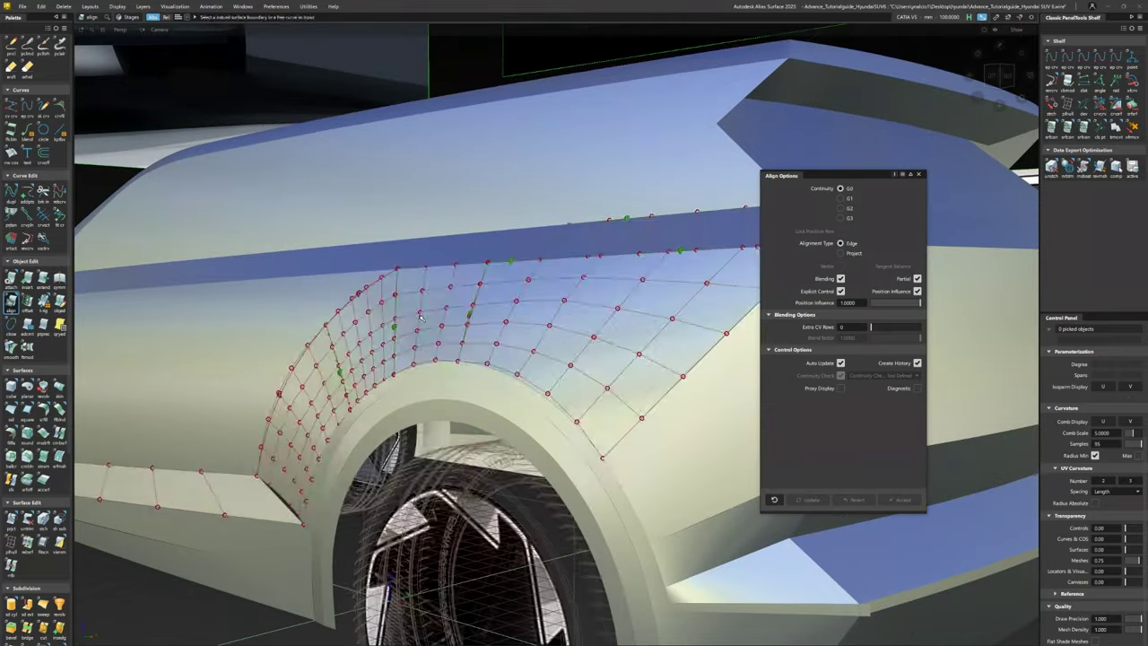
Step: Clear the continuity locators from the arch surfaces and inspect the shaded body side around the rear wheel arch
click(65, 8)
click(385, 215)
alt+shift+drag(385, 215, 634, 364)
alt+shift+right_drag(633, 363, 664, 363)
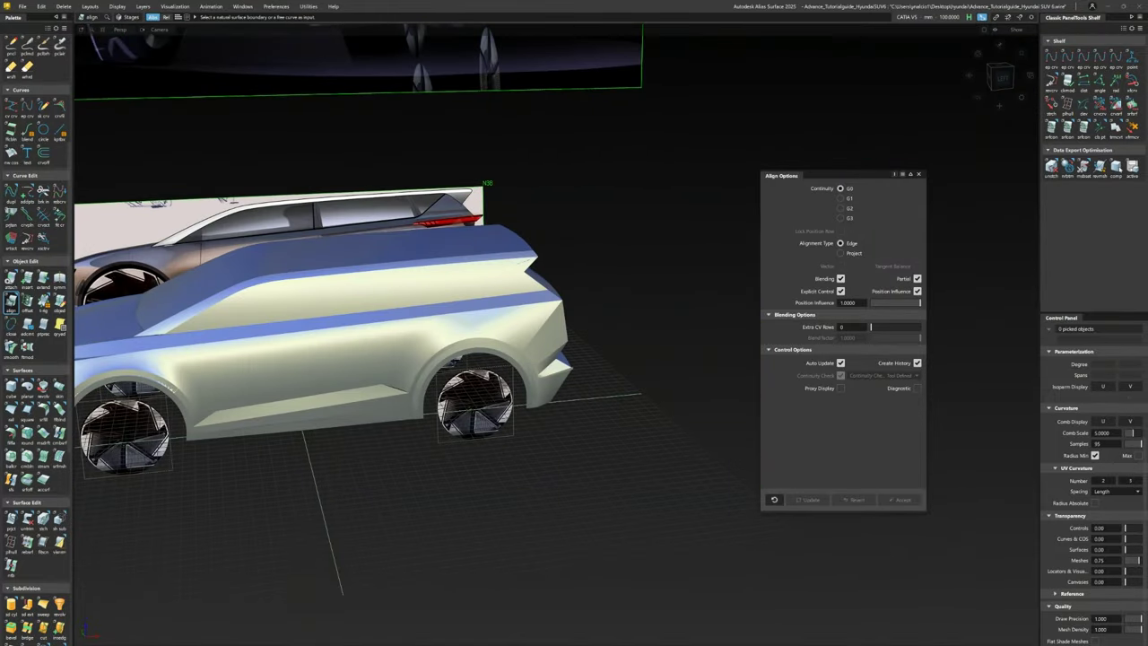
alt+shift+drag(321, 332, 348, 350)
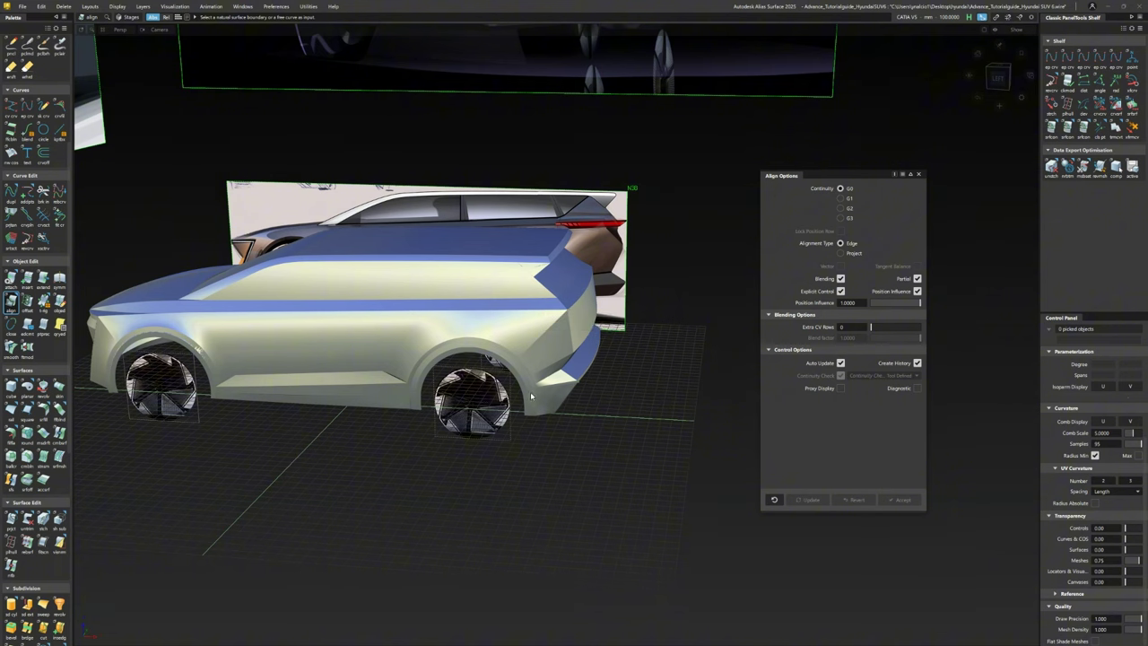
alt+shift+drag(531, 395, 430, 319)
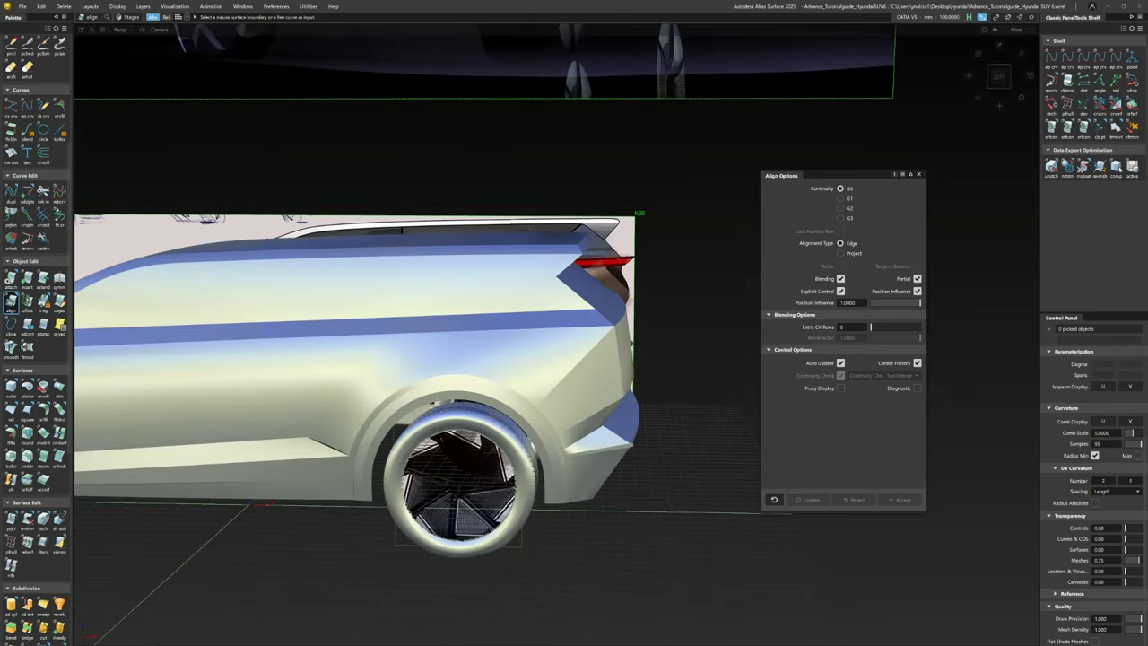
alt+shift+drag(412, 423, 493, 408)
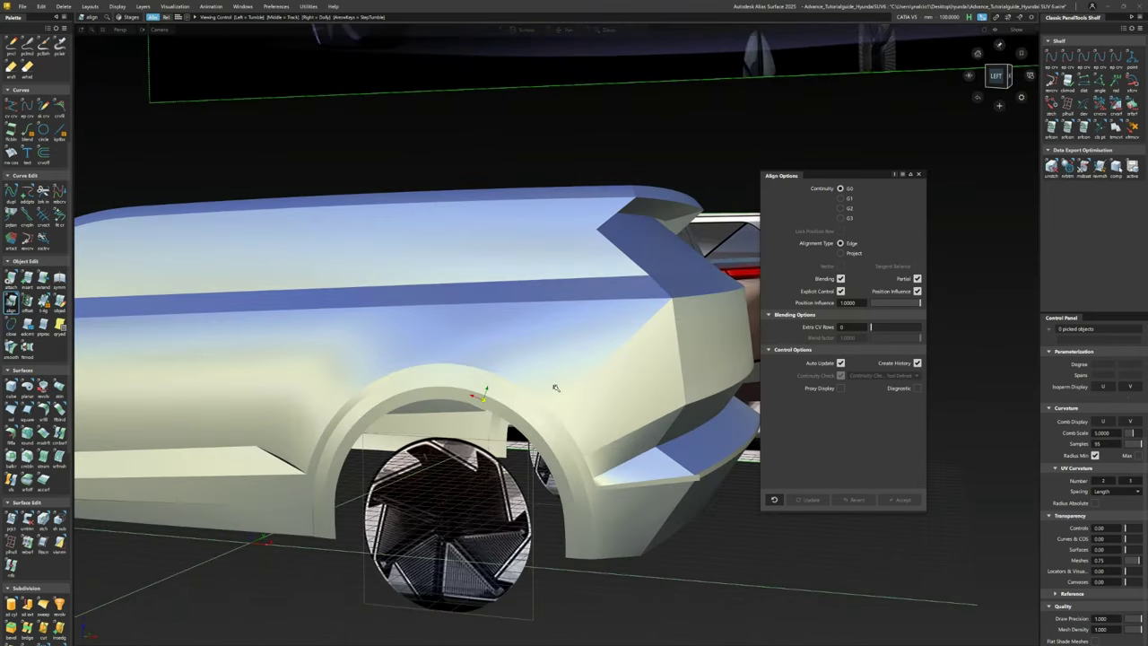
Step: Examine the zebra reflections across the surfaces above the rear wheel arch and along their shared edges
scroll(535, 400, up, 5)
click(424, 337)
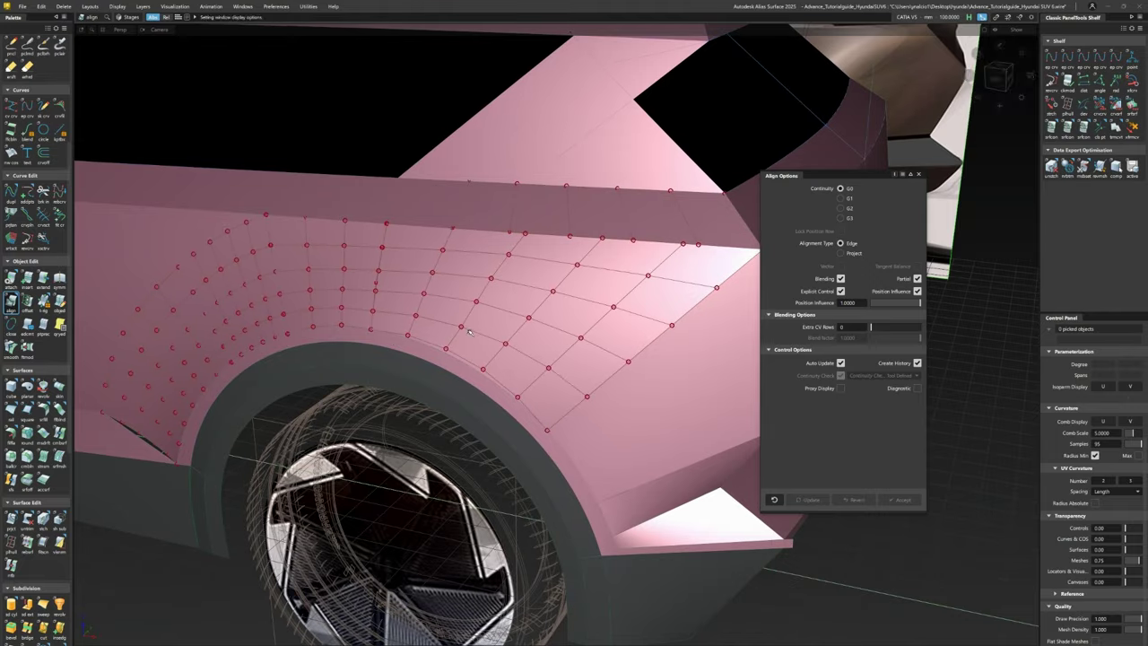
alt+shift+drag(425, 337, 293, 371)
key(z)
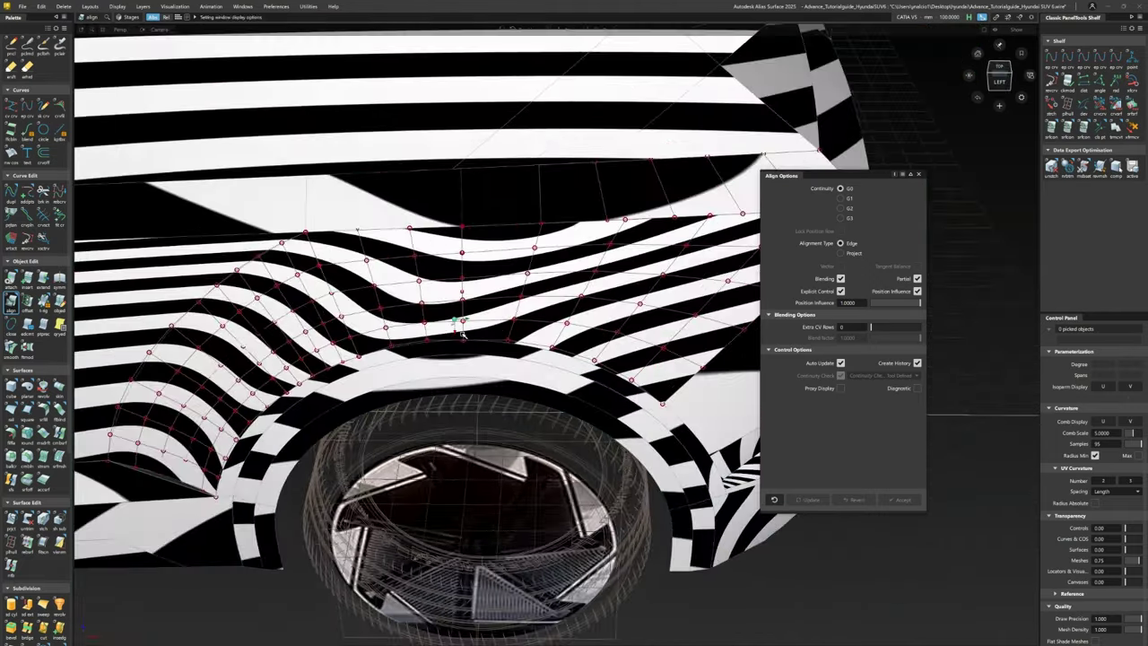
scroll(473, 292, up, 3)
scroll(492, 288, up, 3)
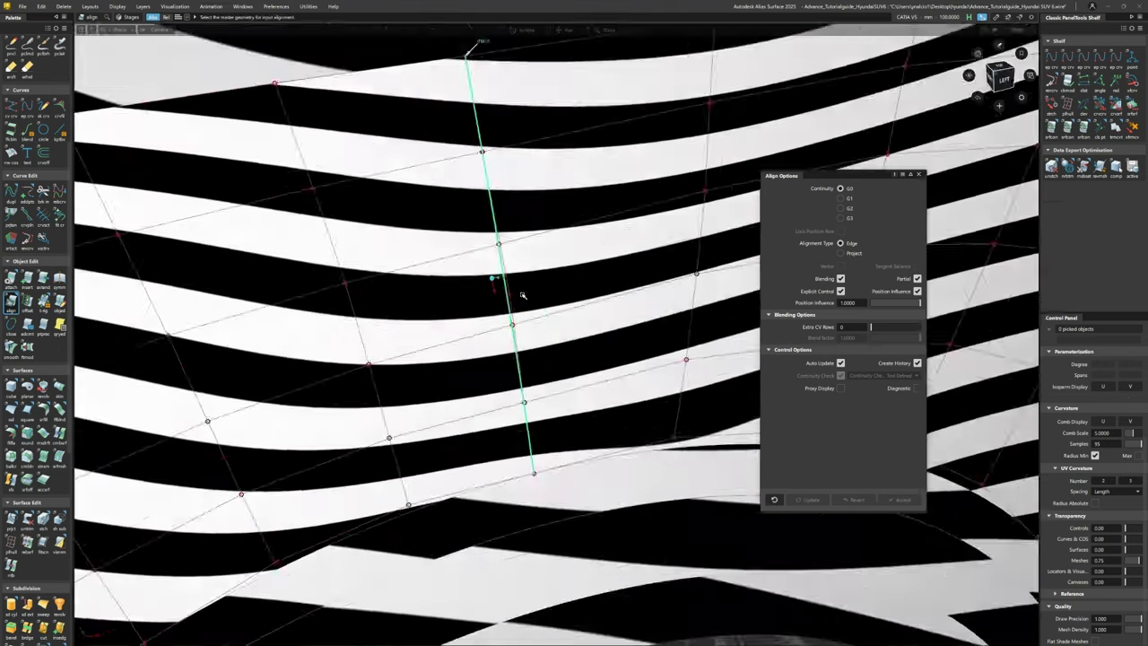
mouse_move(513, 295)
alt+shift+mouse_down()
mouse_move(494, 170)
mouse_move(557, 140)
alt+shift+mouse_up()
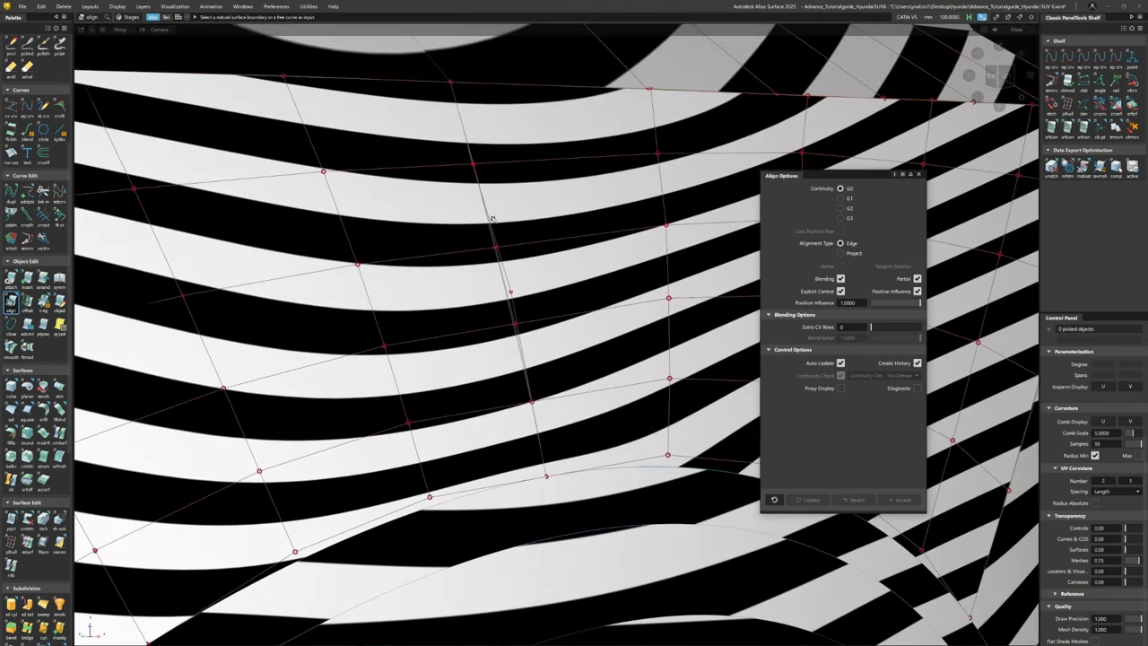
click(454, 83)
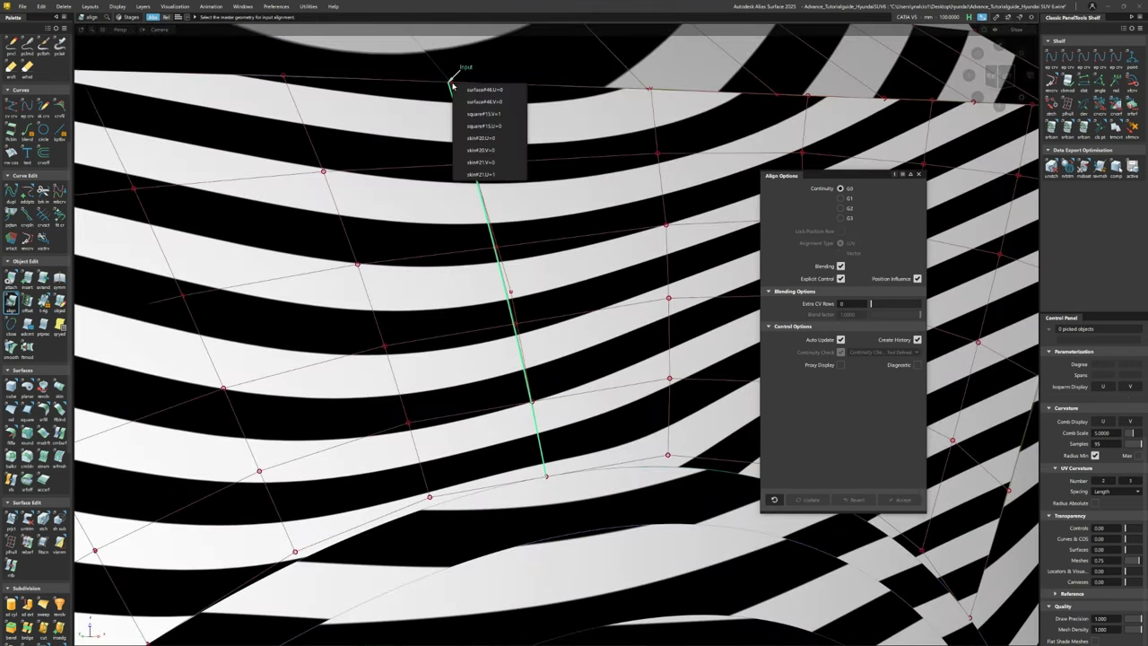
click(472, 127)
alt+shift+drag(439, 231, 538, 224)
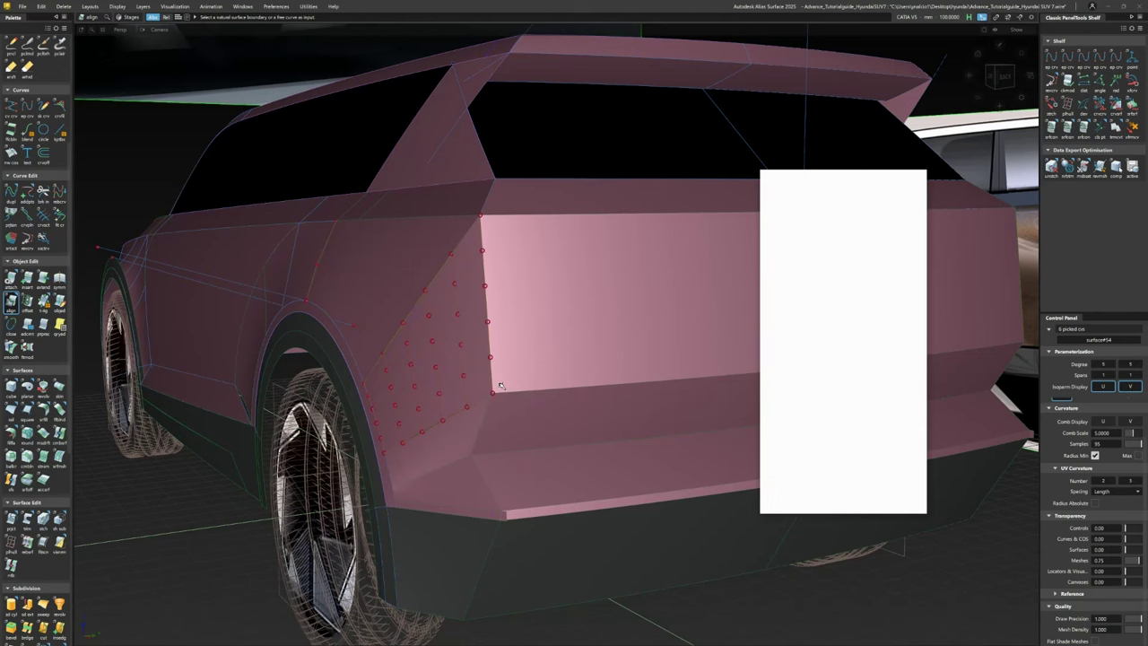
Step: Extend the tailgate's side edge slightly and align the rear quarter surface to it with G0, 4 extra CV rows and blend factor 1
click(491, 381)
click(538, 379)
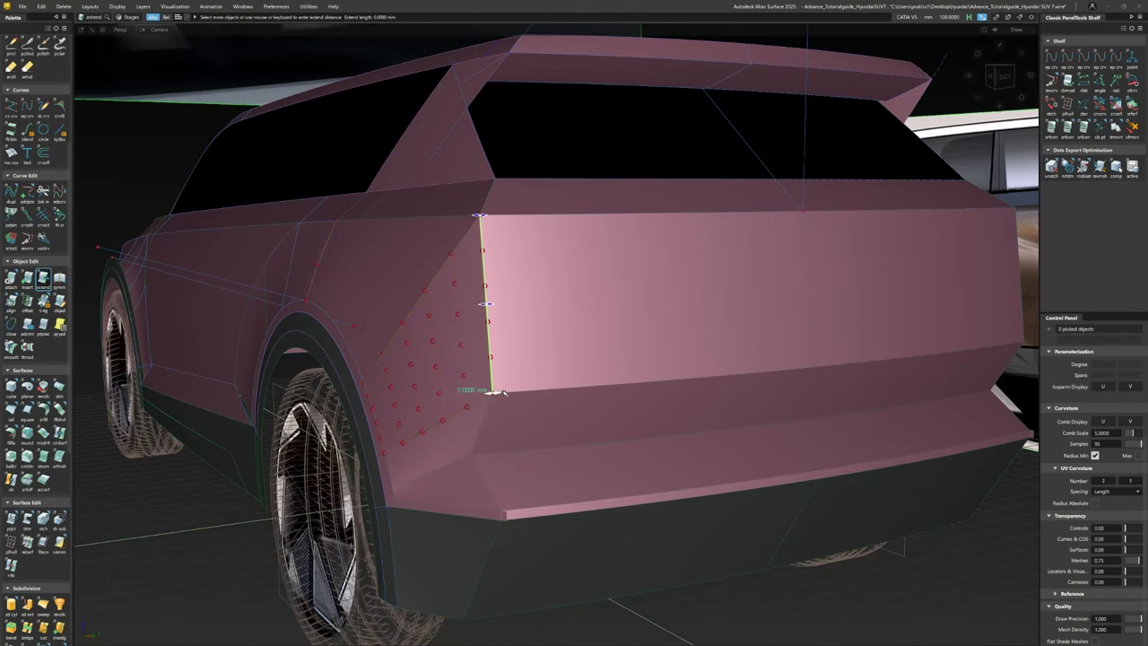
drag(503, 388, 511, 391)
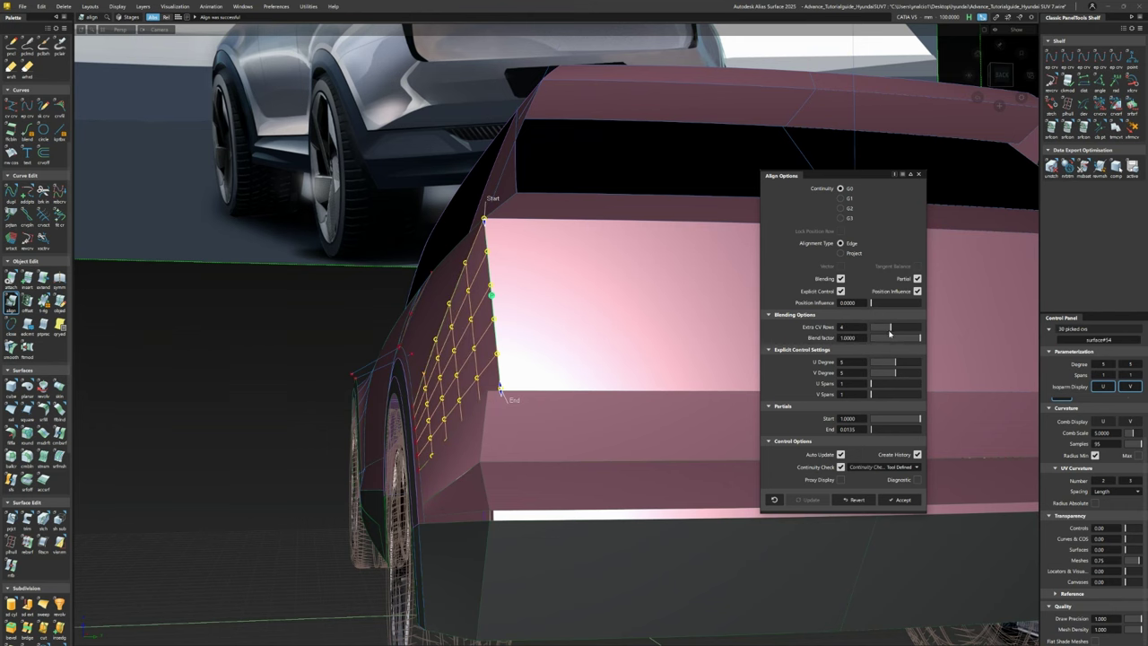
alt+shift+drag(628, 359, 428, 481)
Step: Extend the lower edge of the rear quarter surface down toward the dark lower cladding
key(e)
click(430, 485)
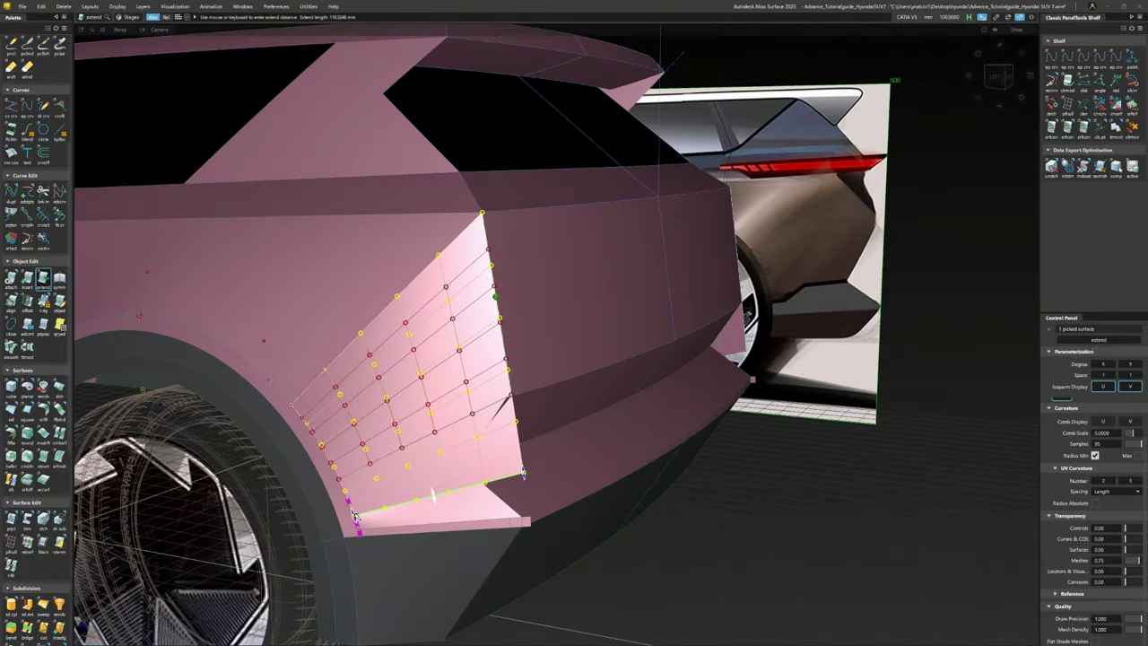
alt+shift+drag(354, 517, 598, 453)
Step: Align the lower bumper surface's upper edge to the surface above with G0, 1 extra CV row and blend factor 1
click(623, 482)
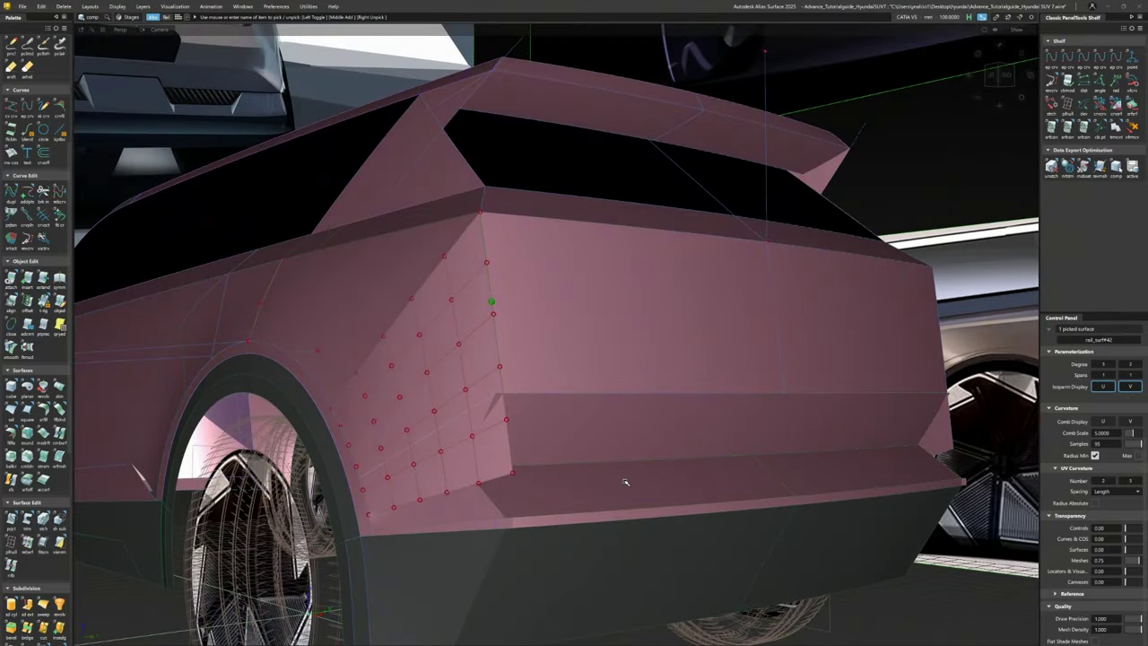
key(a)
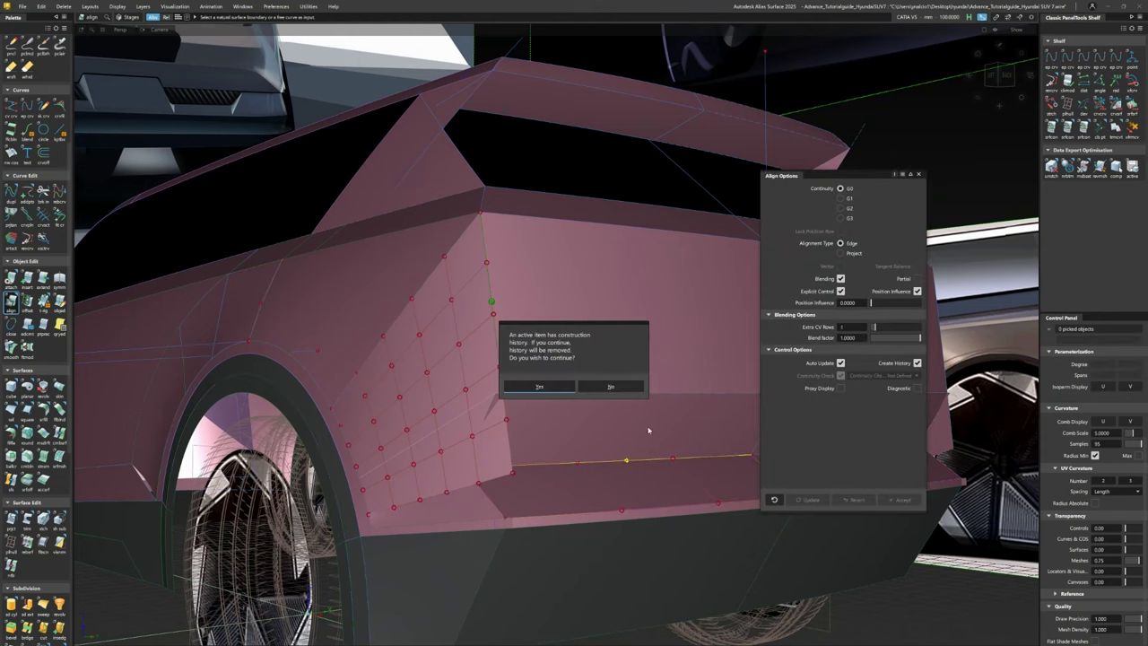
click(622, 387)
click(642, 476)
key(a)
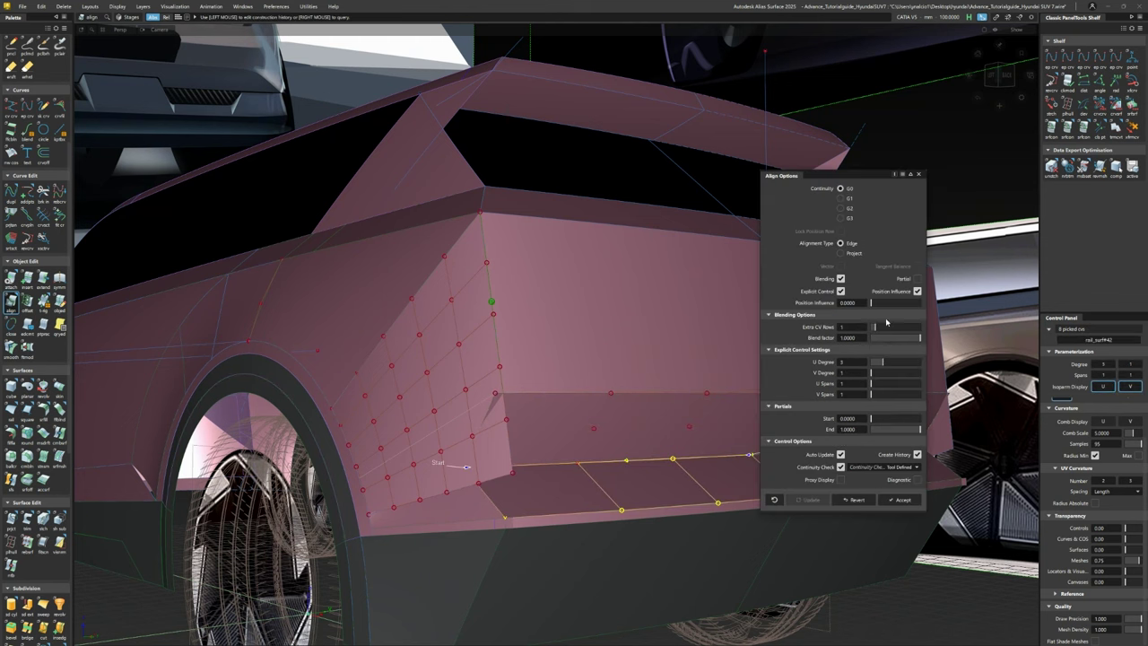
key(Escape)
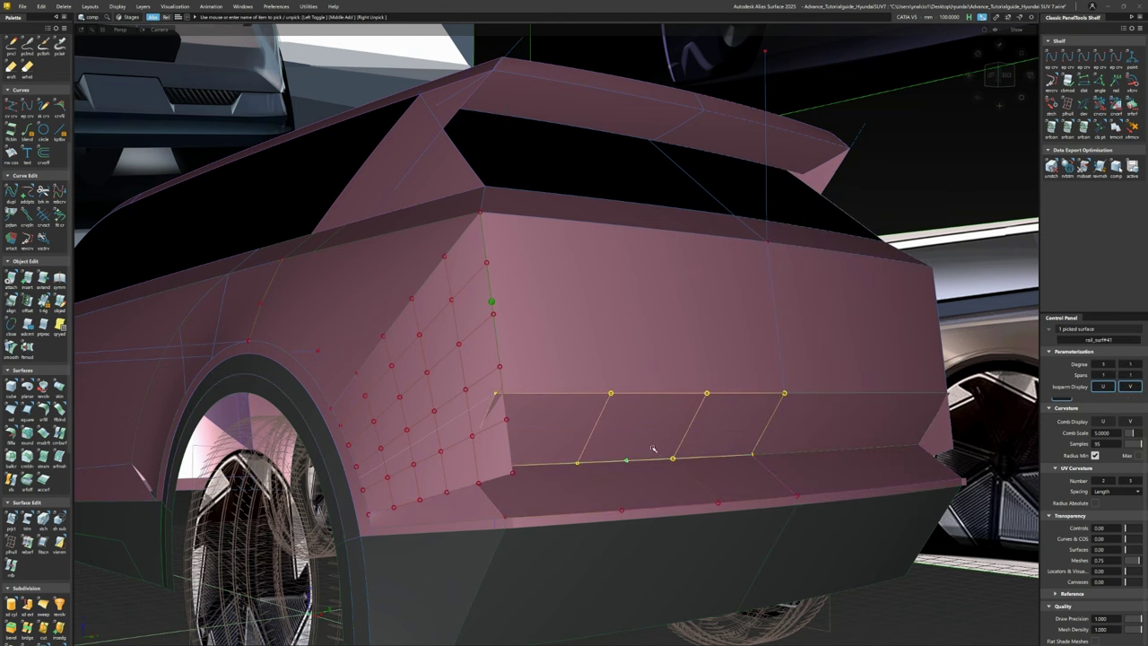
Step: Pull back the lower edge of the narrow surface below the tailgate and extend its side edge outward about 15 mm
key(e)
click(614, 463)
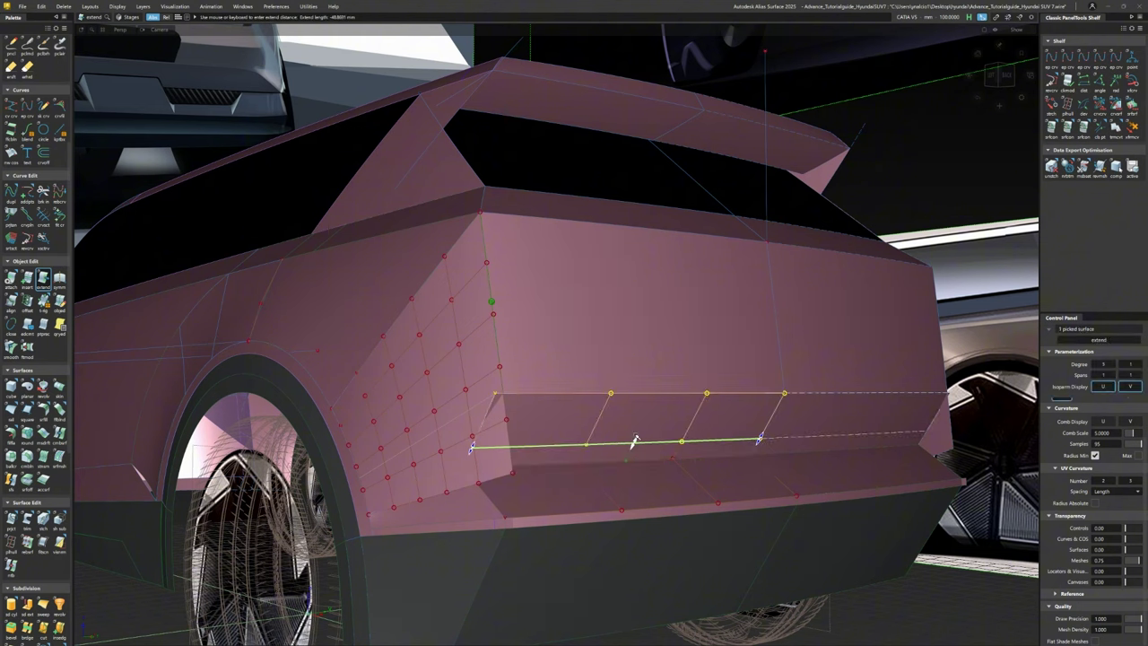
click(634, 441)
alt+shift+drag(638, 436, 486, 420)
click(627, 421)
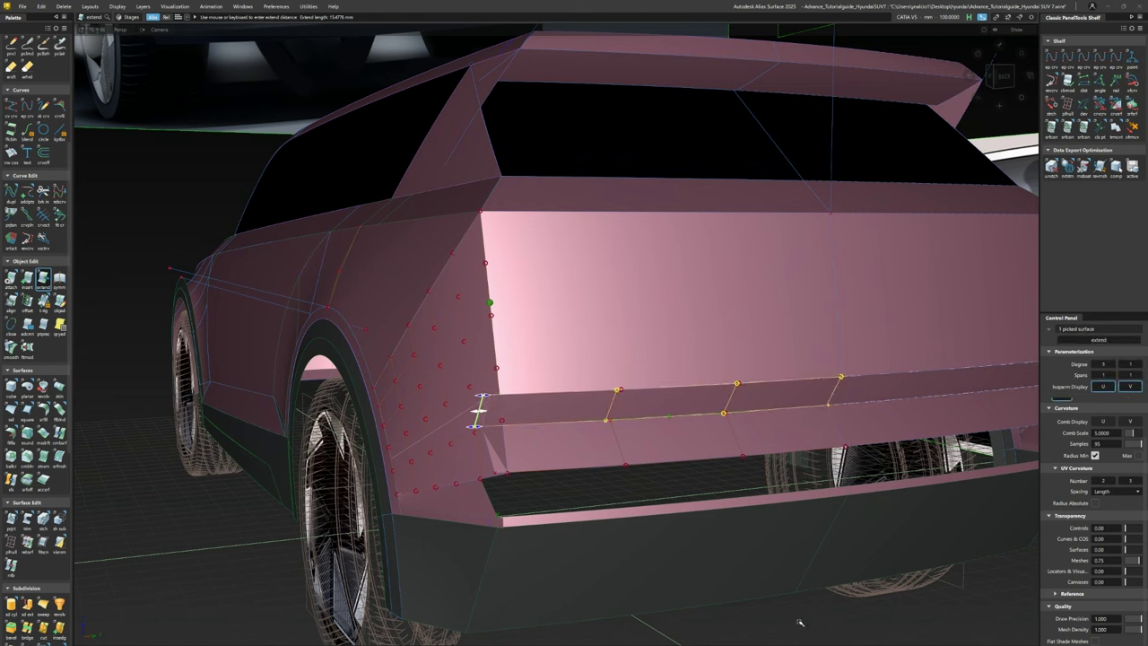
alt+shift+drag(621, 536, 563, 436)
Step: Realign the lower bumper surface to the shortened surface above with G0, position influence 1 and 1 extra CV row
click(632, 424)
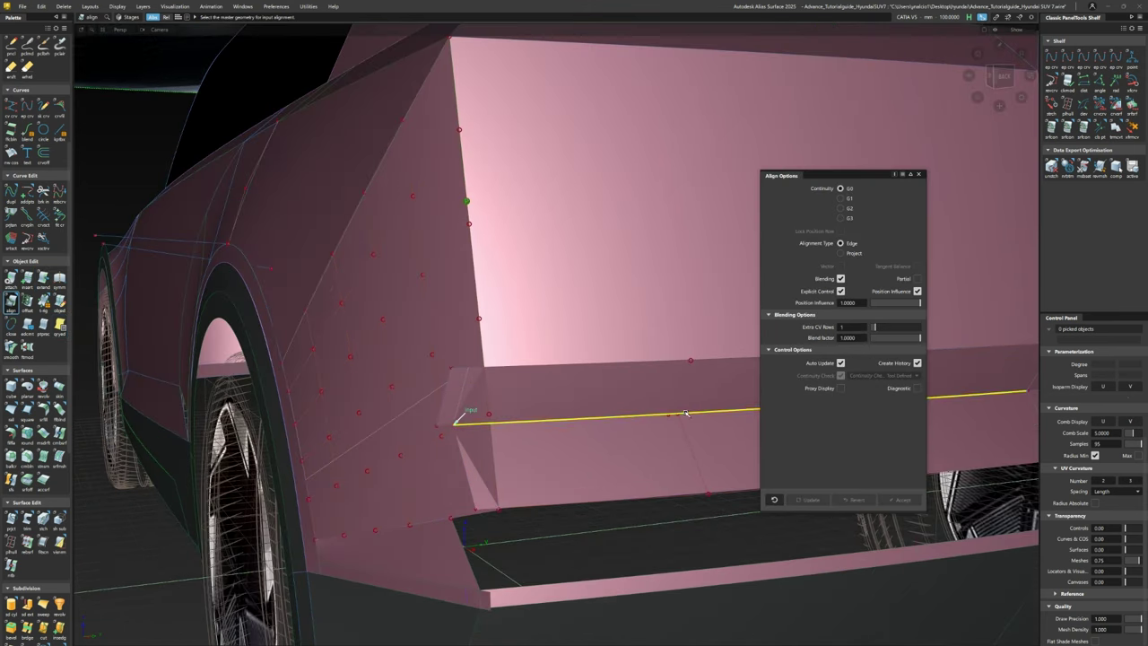
alt+shift+drag(682, 350, 541, 525)
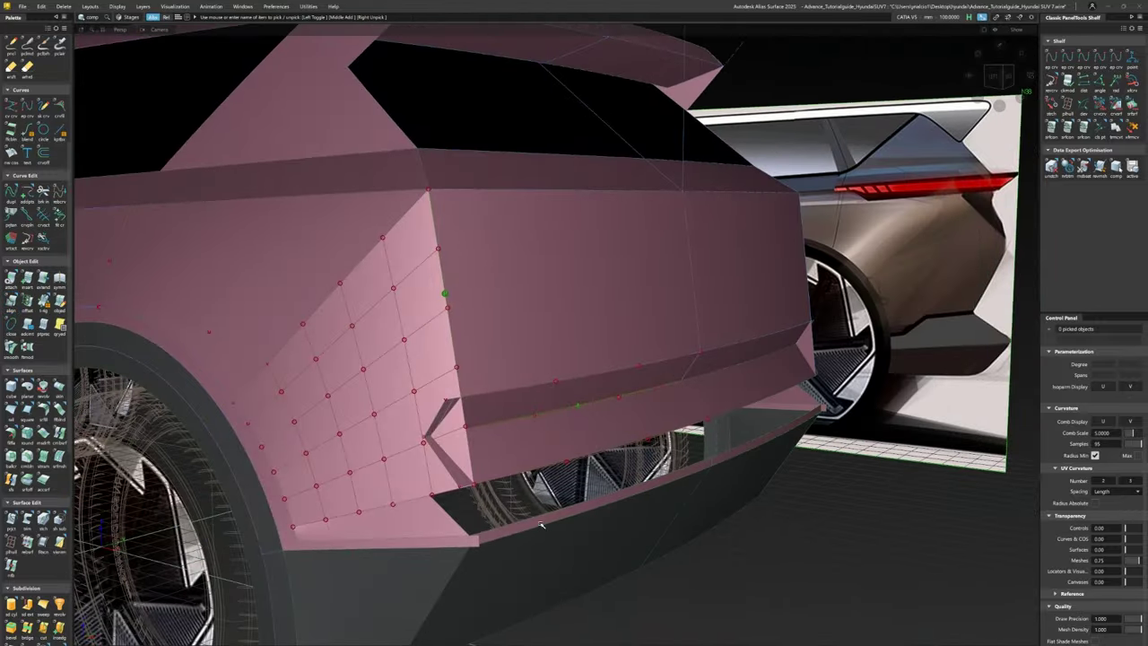
alt+shift+drag(435, 542, 583, 489)
Step: Try to close the gap between the lower bumper surface and the dark cladding with a skin surface
ctrl+shift+right_drag(583, 489, 583, 599)
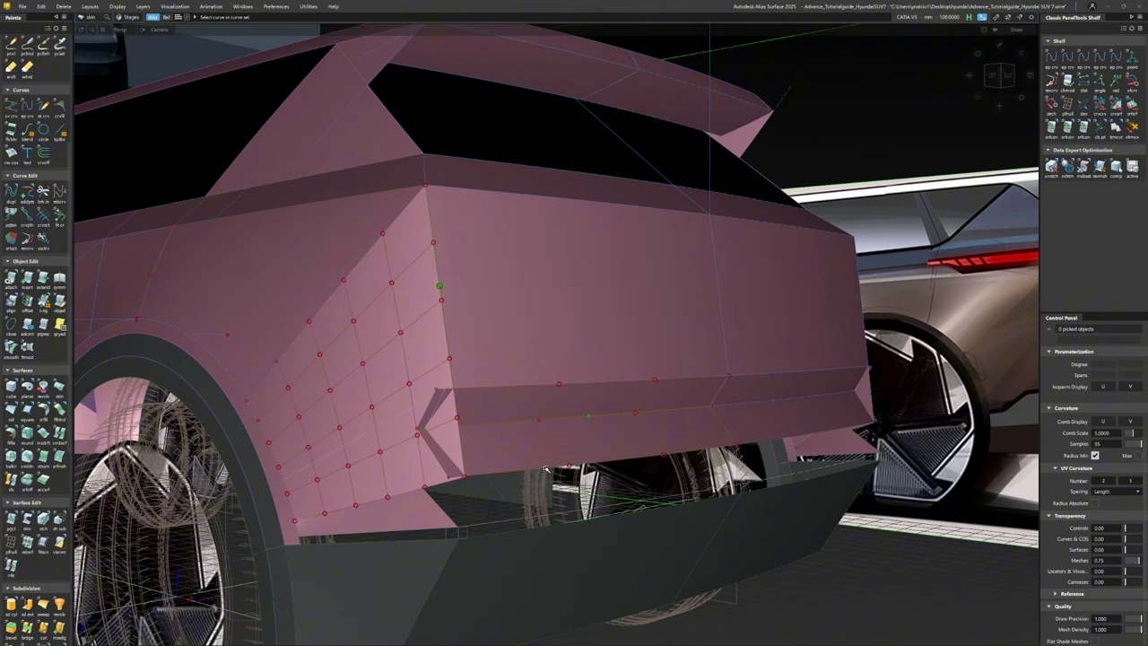
click(568, 499)
alt+shift+drag(568, 499, 555, 535)
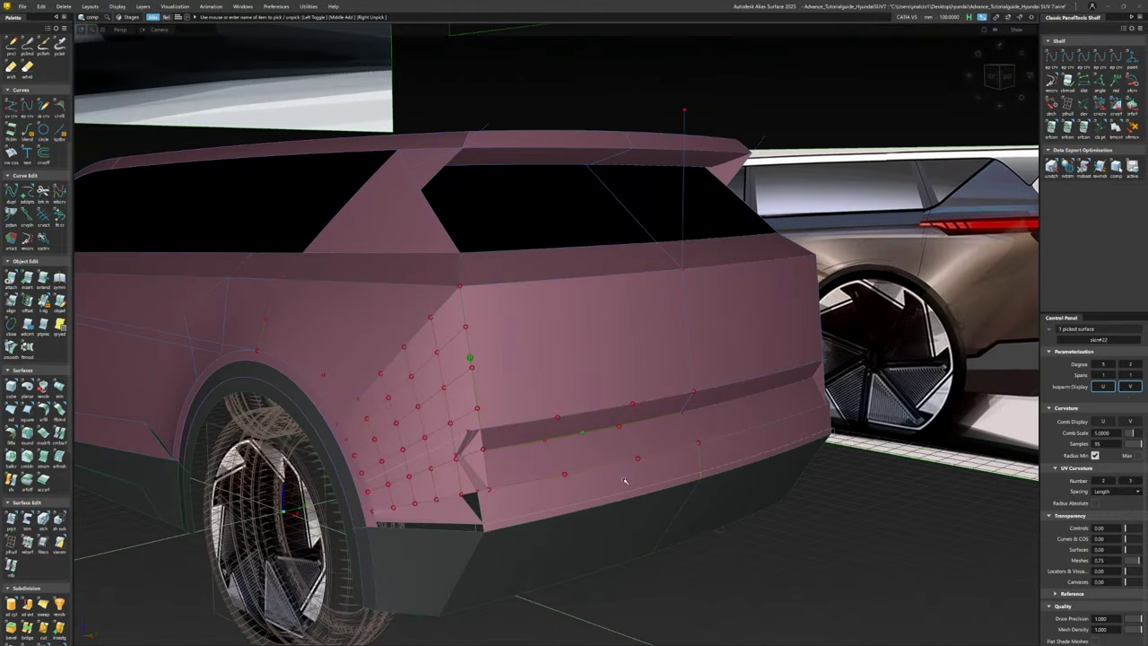
key(Delete)
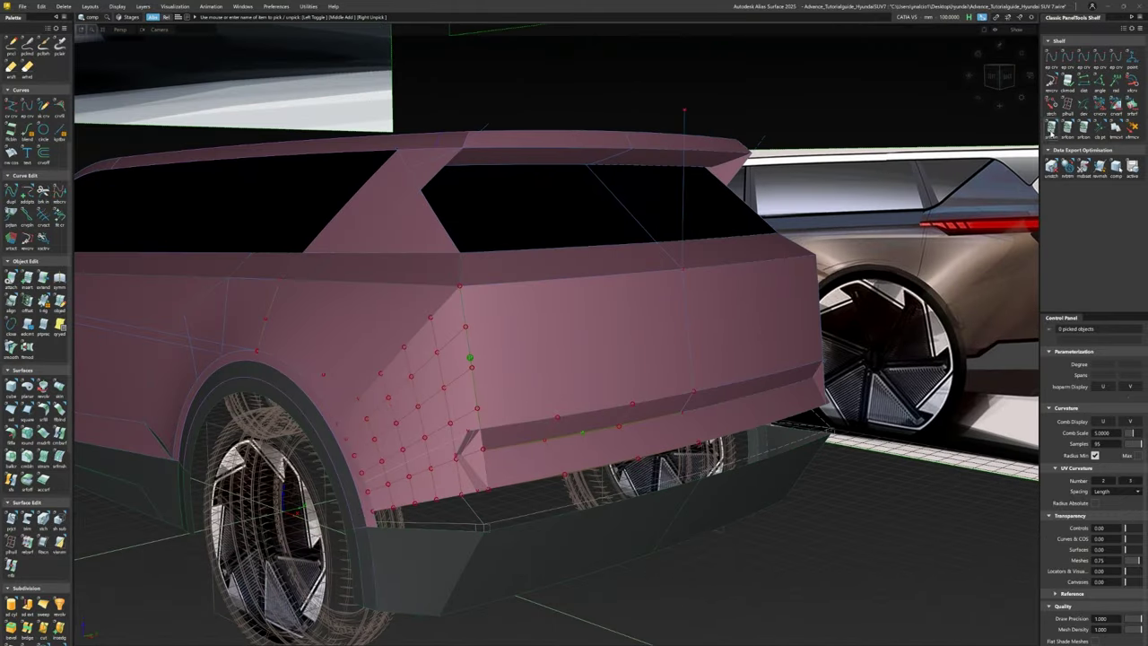
Step: Draw degree 1 edit point curves across the gap between the rear quarter surface and the cladding edge
alt+shift+drag(390, 538, 377, 545)
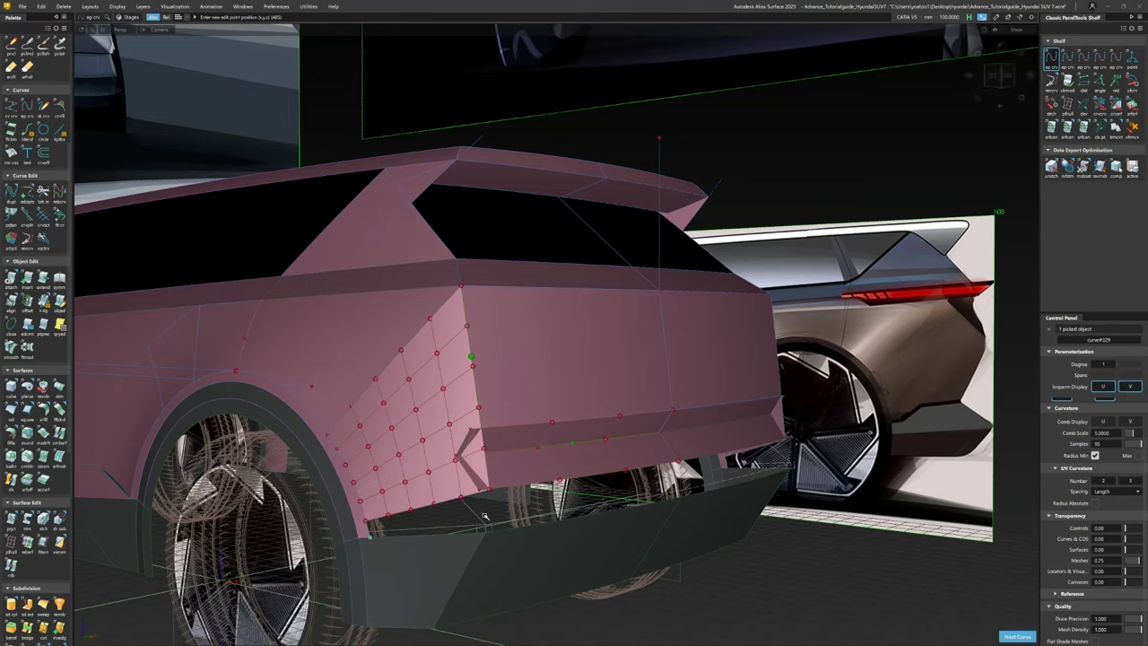
alt+shift+drag(485, 516, 502, 466)
click(826, 291)
alt+shift+drag(826, 291, 514, 494)
key(ctrl+z)
key(F8)
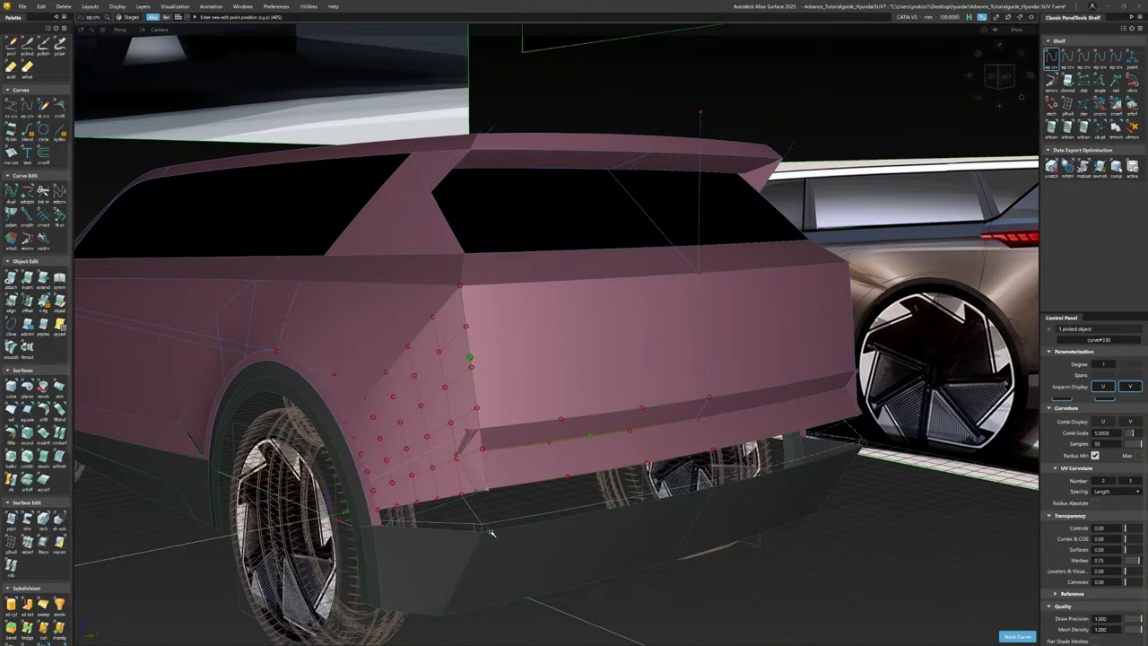
Step: Reposition the end CV of the curve from the wheel arch onto the lower rear corner of the quarter surface
mouse_move(481, 533)
alt+shift+right_down()
mouse_move(561, 533)
mouse_move(479, 546)
mouse_move(465, 535)
alt+shift+right_up()
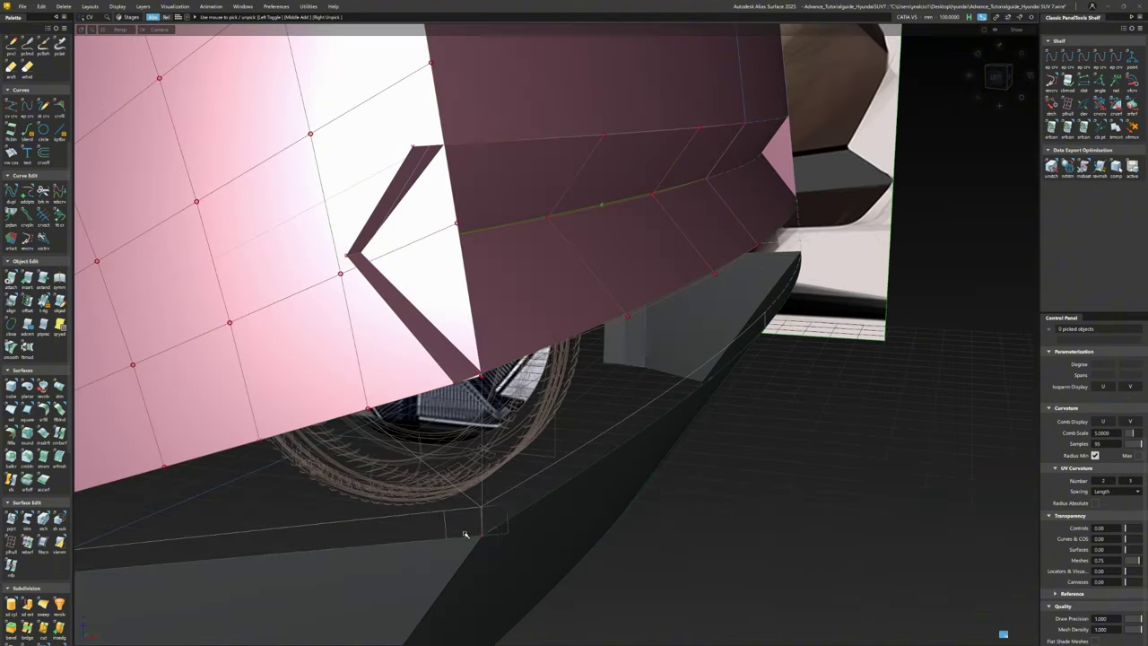
alt+shift+drag(422, 541, 378, 544)
alt+shift+drag(470, 345, 347, 469)
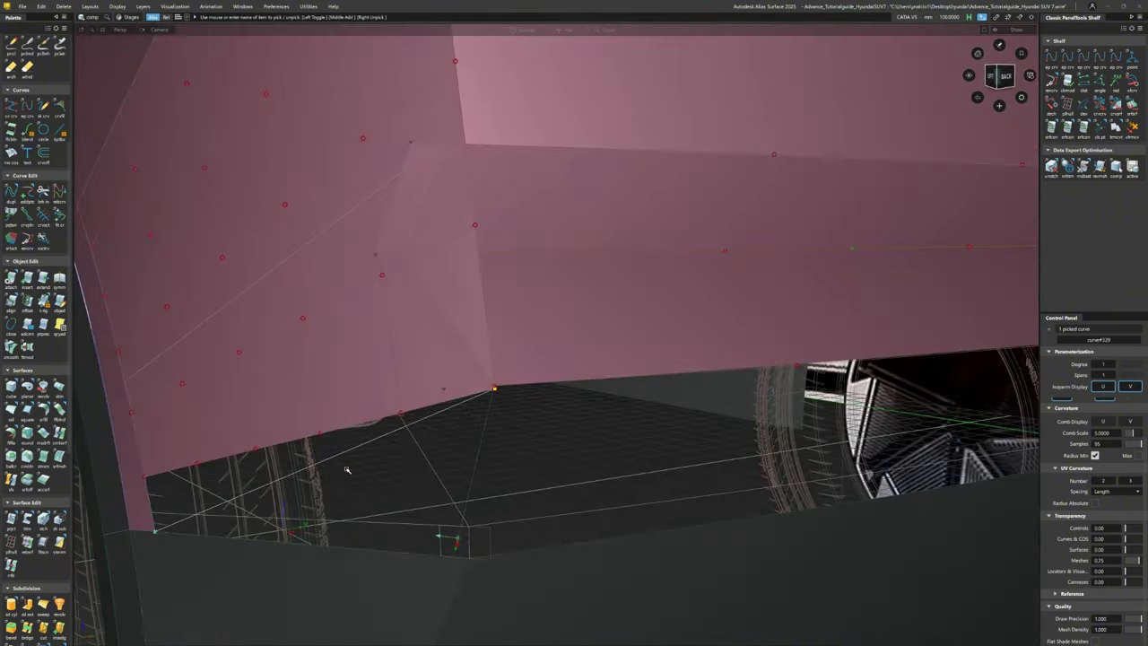
Step: Intersect the lower bumper surface with the rear quarter surface at the lower rear corner
mouse_move(492, 414)
alt+shift+mouse_down()
mouse_move(483, 382)
mouse_move(520, 441)
mouse_move(427, 412)
mouse_move(493, 395)
alt+shift+mouse_up()
click(466, 410)
click(511, 413)
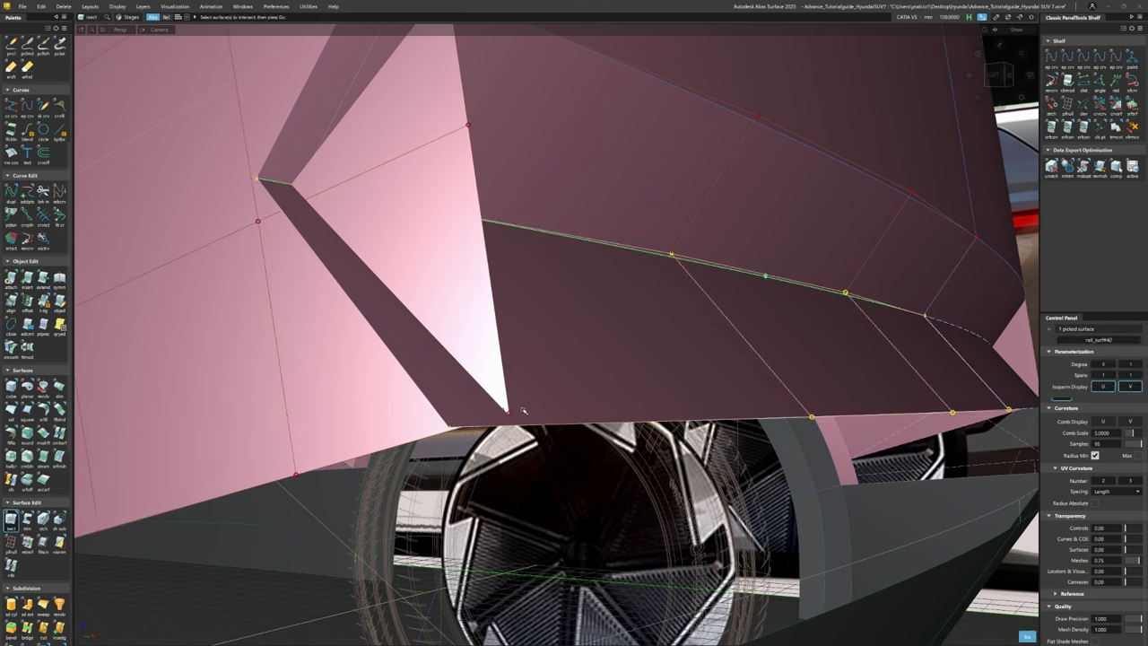
click(504, 436)
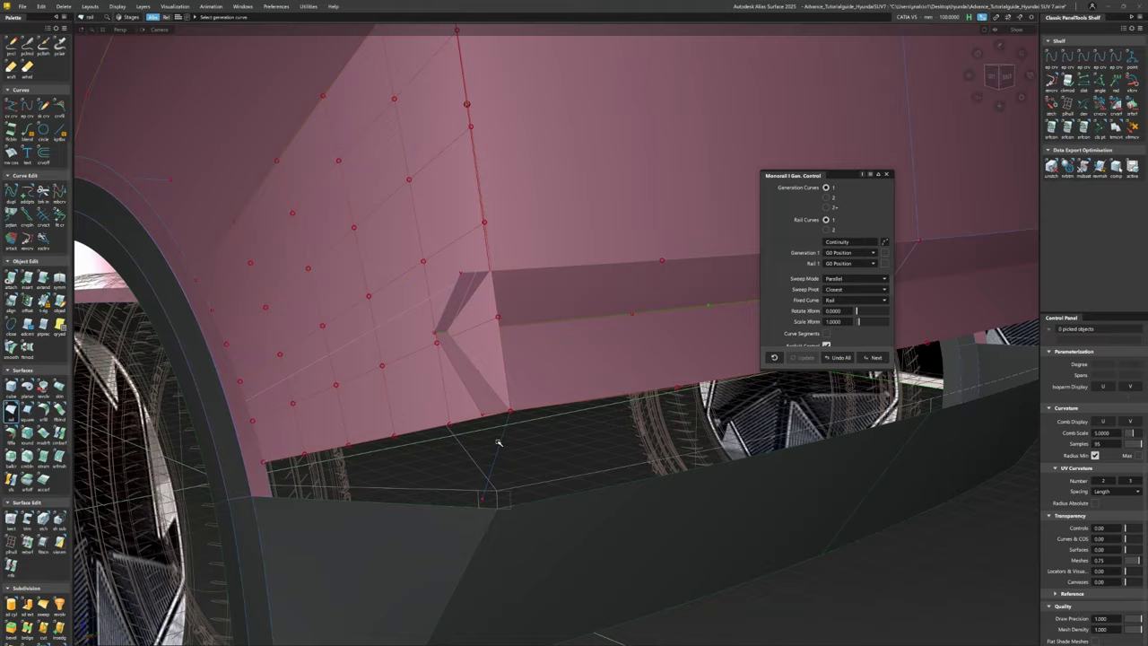
Step: Build a G0 monorail surface below the bumper from the corner curve and the bumper's lower edge, with rail degree 2 and generation degree 5
click(499, 439)
alt+shift+drag(499, 440, 456, 377)
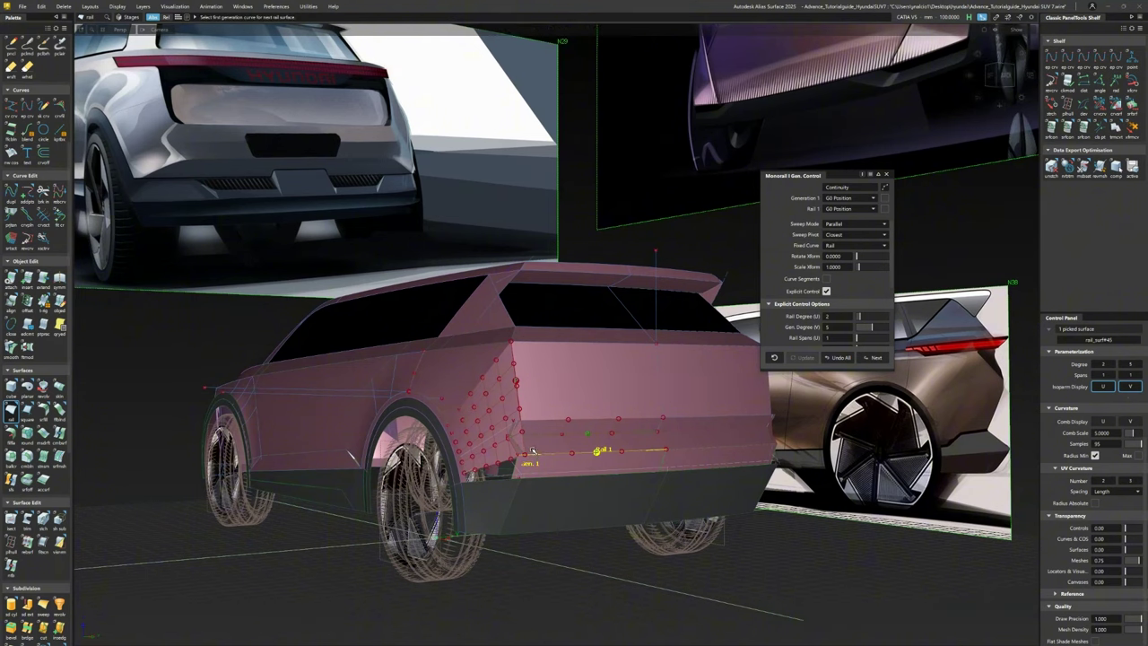
scroll(533, 450, up, 5)
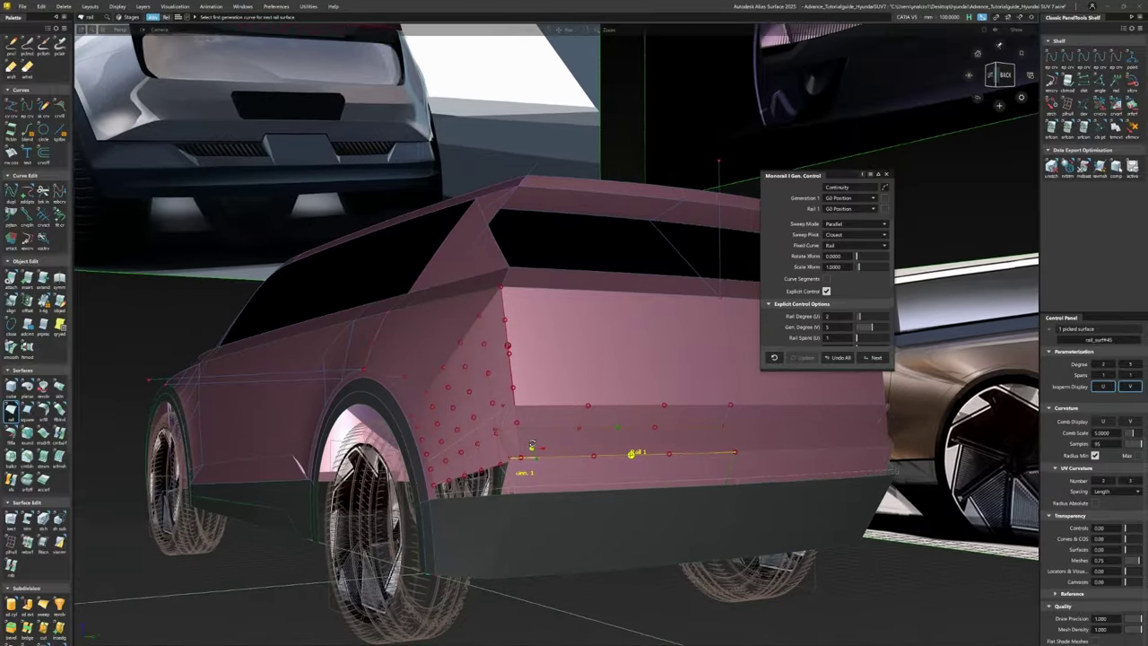
alt+shift+drag(533, 445, 469, 532)
scroll(469, 533, up, 5)
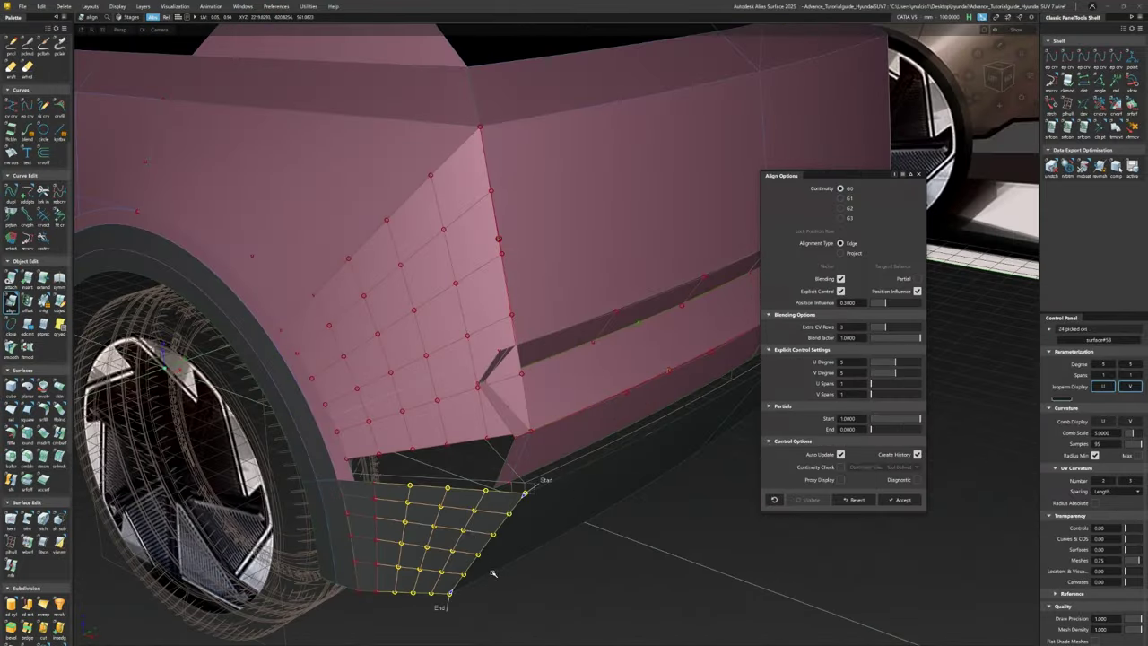
Step: Align the rear cladding's upper edge to the lower edge of the new monorail surface with G0 and 0 extra CV rows
alt+shift+drag(589, 468, 679, 461)
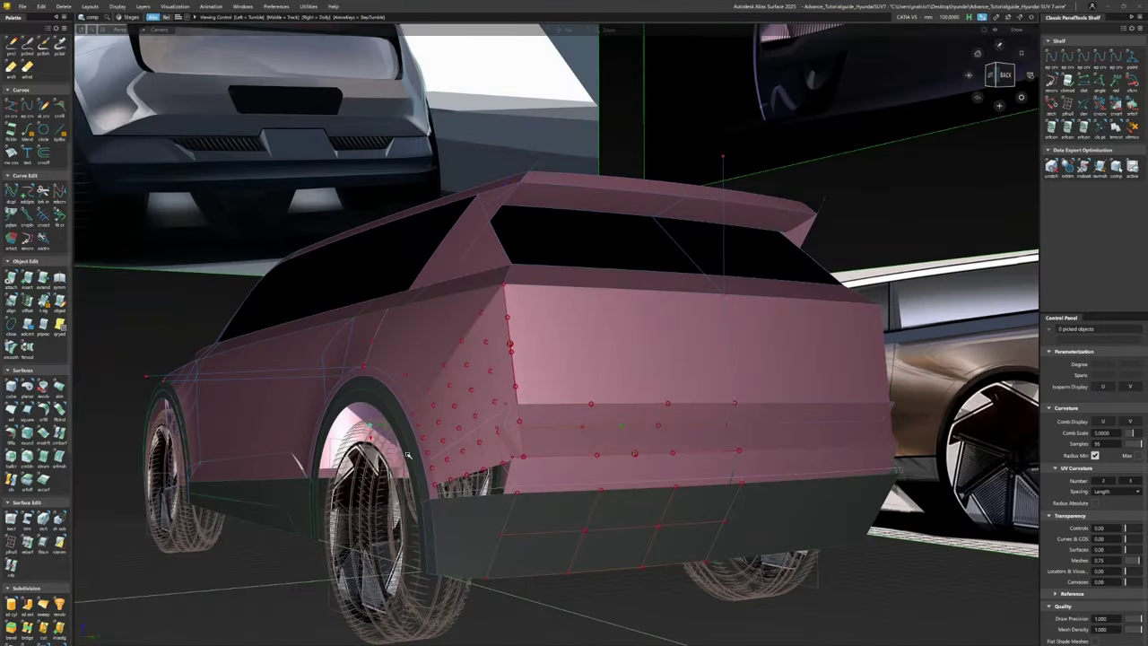
alt+shift+drag(408, 455, 574, 466)
scroll(592, 476, up, 6)
key(ctrl+alt+a)
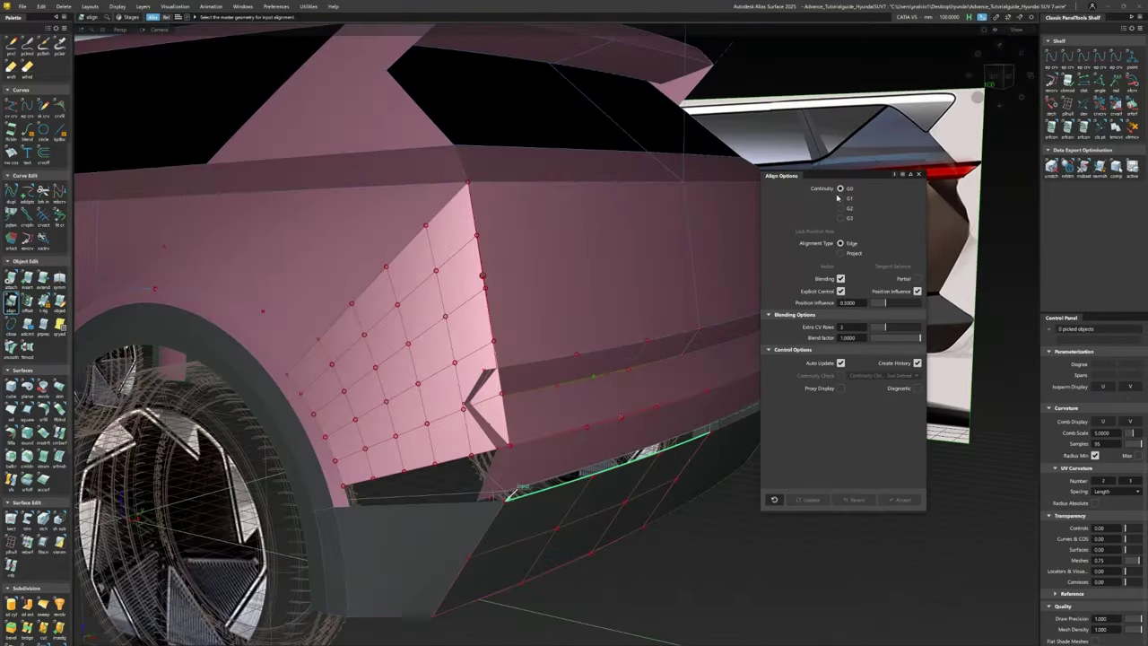
click(658, 452)
drag(877, 330, 875, 329)
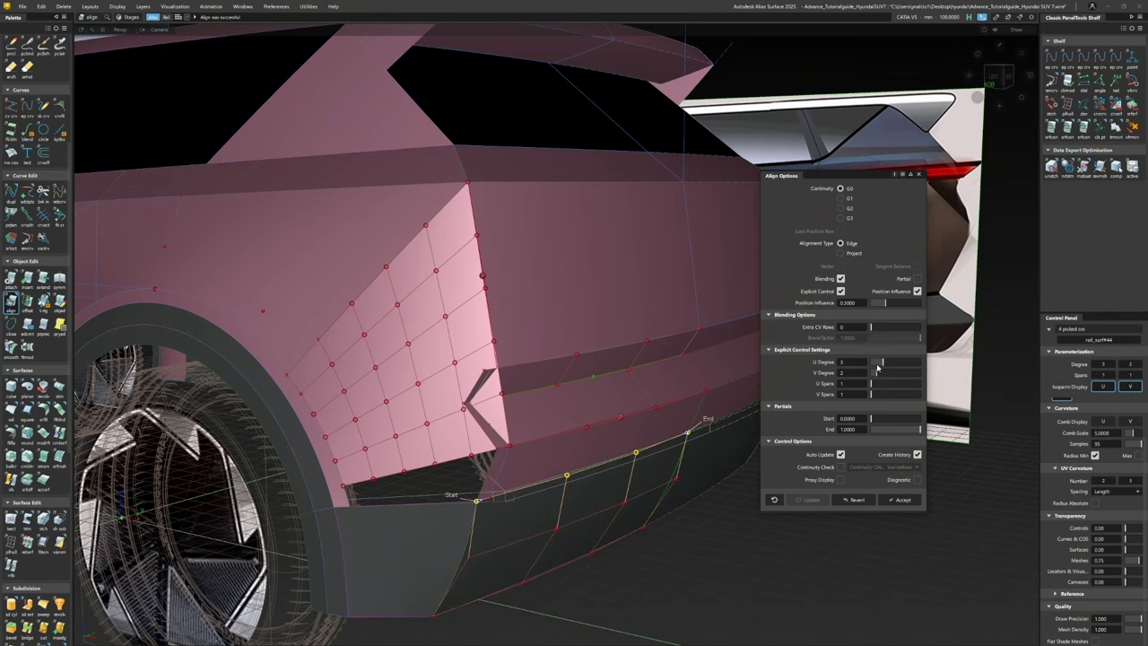
Step: Lower the monorail surface's degree to U 3 and V 1, dropping its construction history, and realign it to the bumper edge above with G0
alt+shift+drag(556, 476, 603, 448)
click(603, 448)
click(1123, 365)
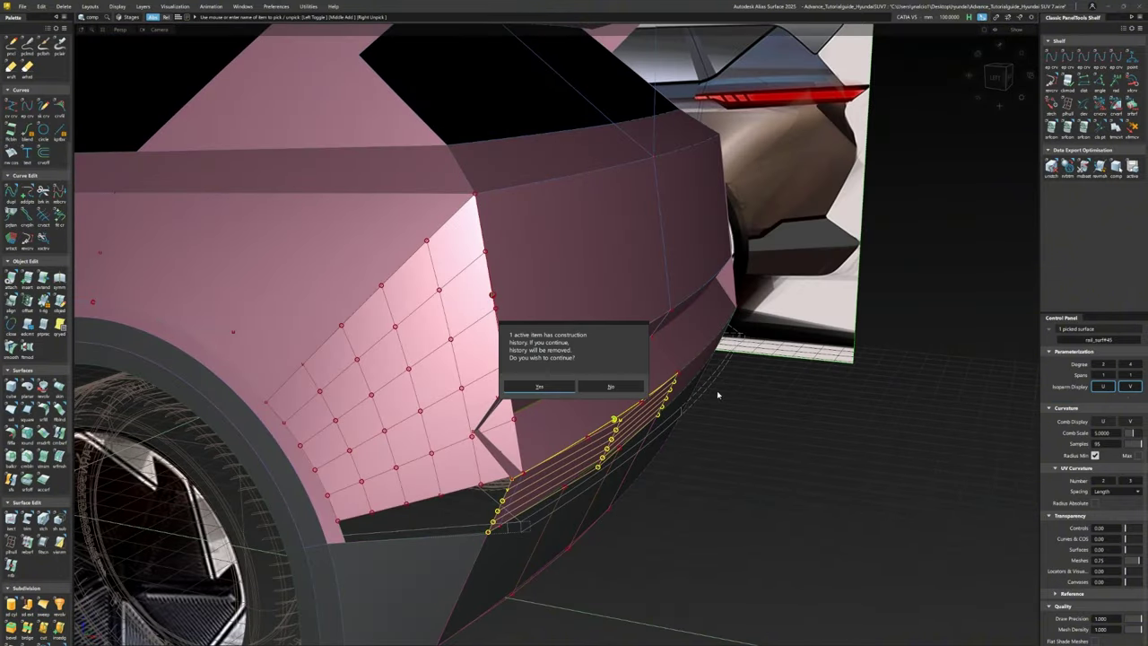
key(Return)
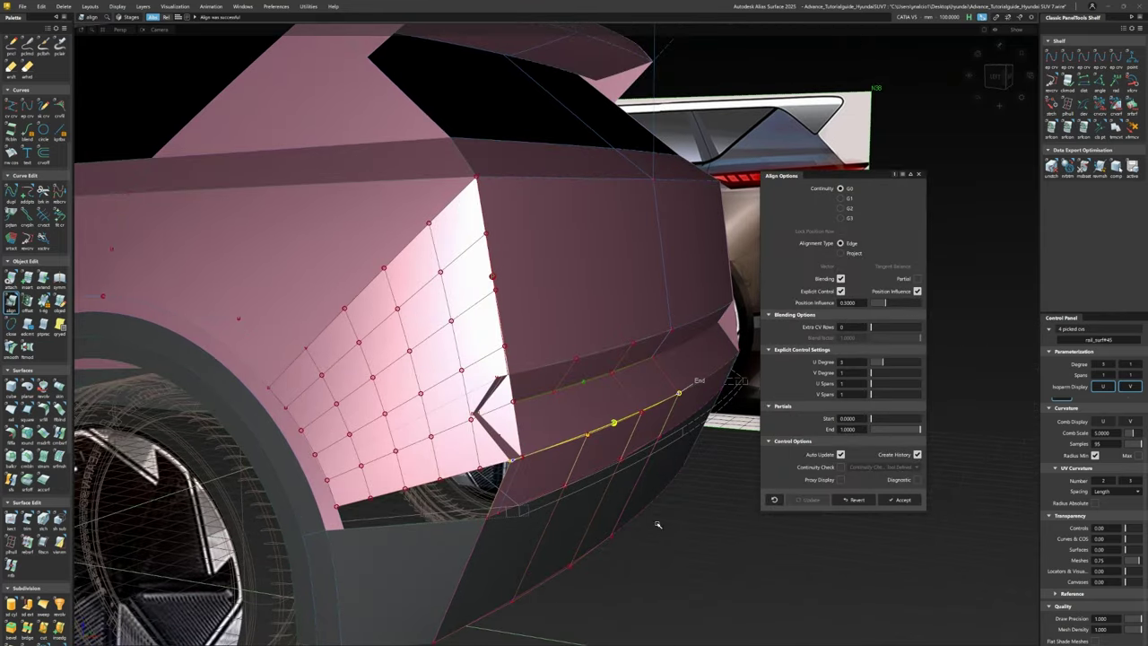
Step: Shift the lower CV row of the monorail surface so that it slopes inward toward the wheel
click(1131, 131)
click(628, 478)
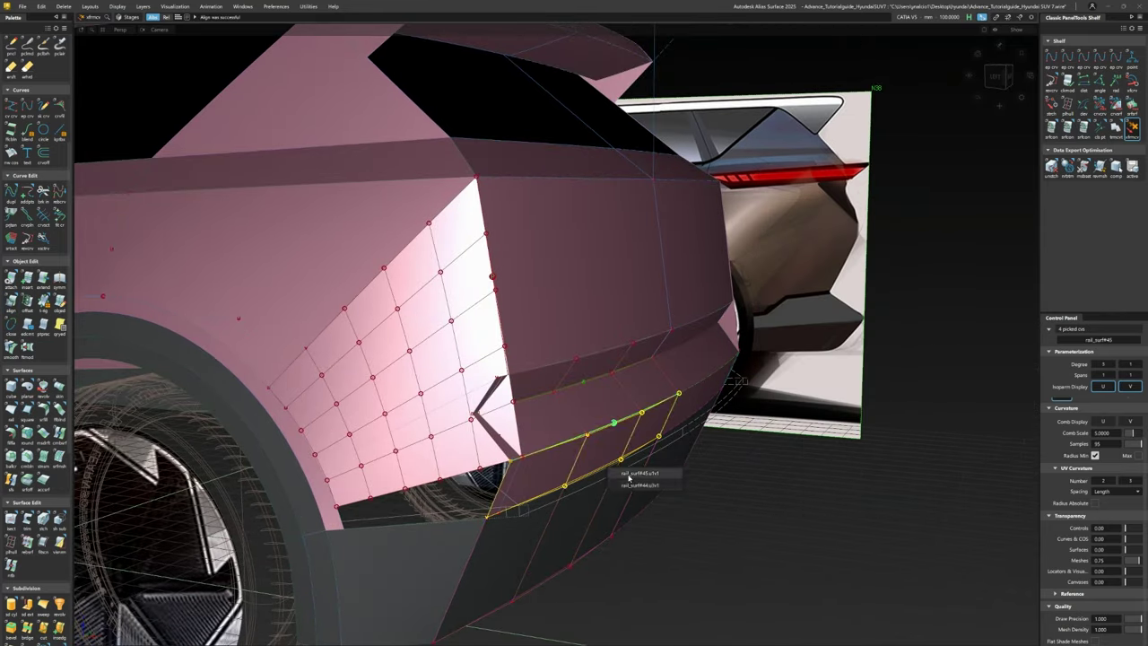
alt+shift+drag(695, 462, 757, 490)
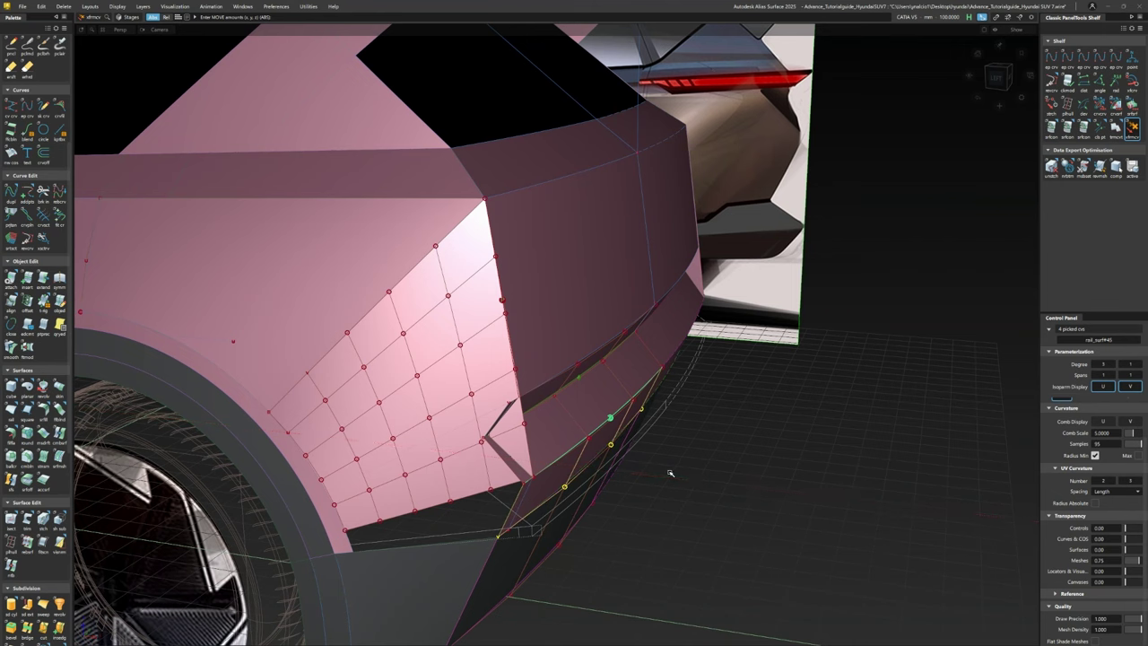
alt+shift+drag(656, 504, 579, 457)
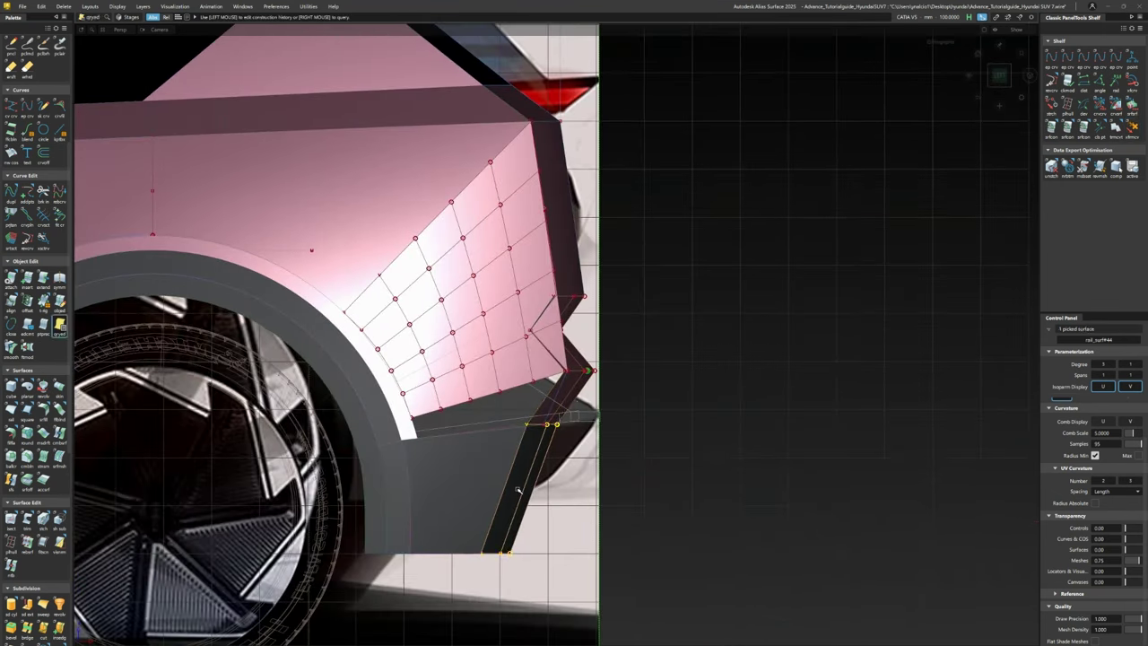
Step: Move the rear cladding's bottom CV row rearward and slightly up in the side view
key(shift+a)
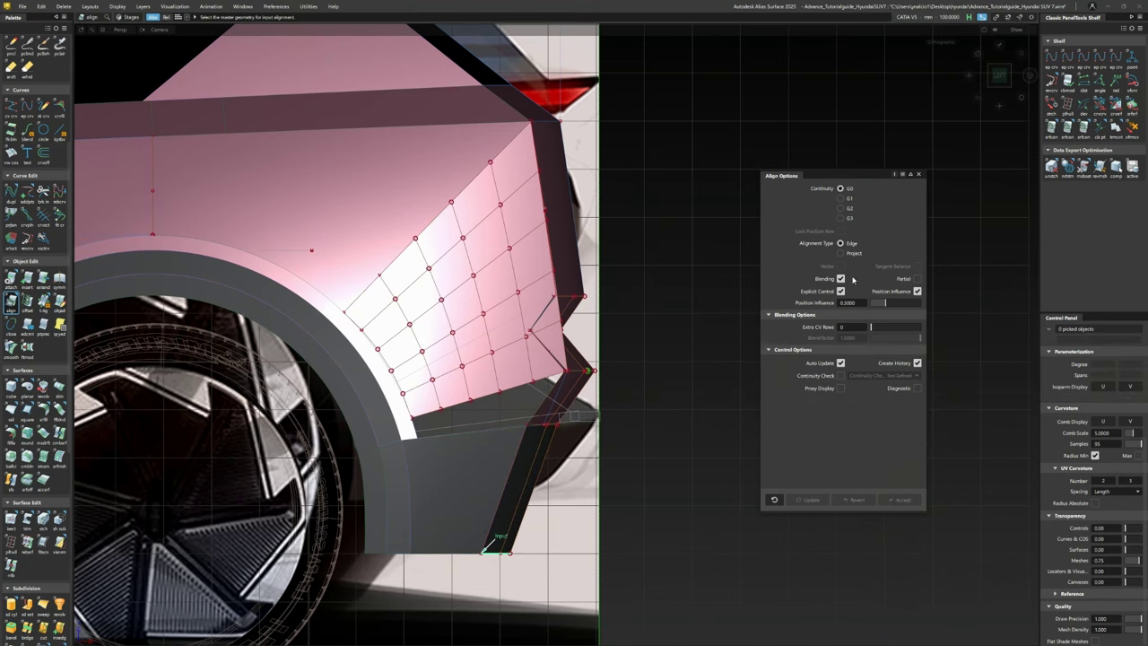
click(1135, 135)
drag(496, 555, 600, 519)
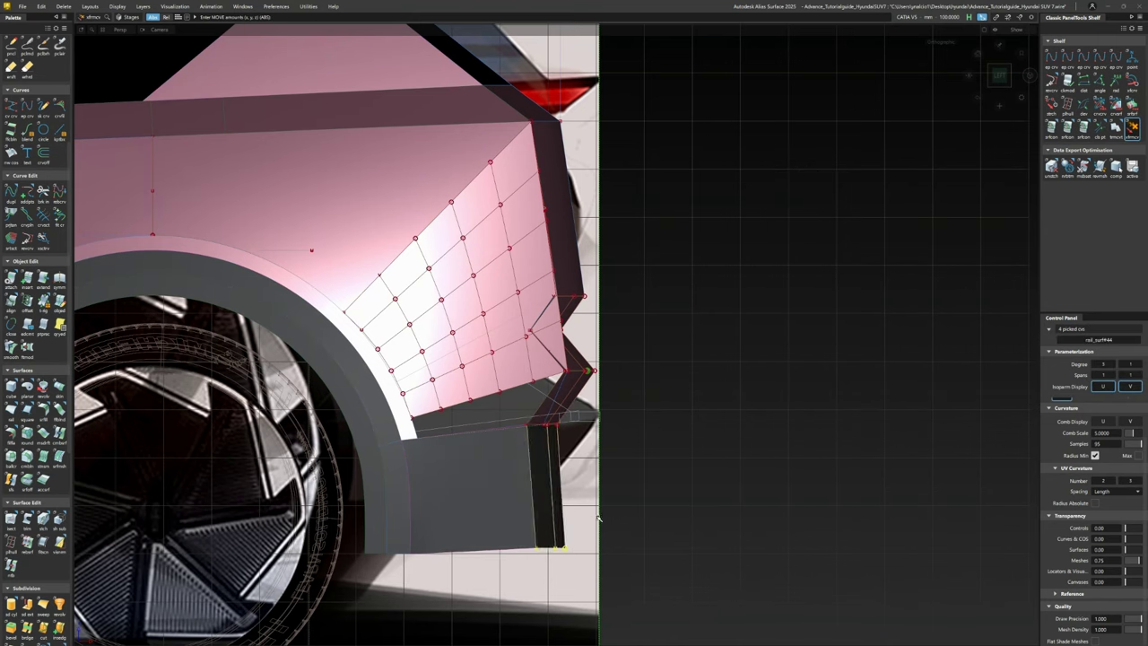
Step: Try to trim the monorail surface with a degree 1 edit point curve projected from the back view at its outer corner
alt+shift+drag(685, 501, 511, 487)
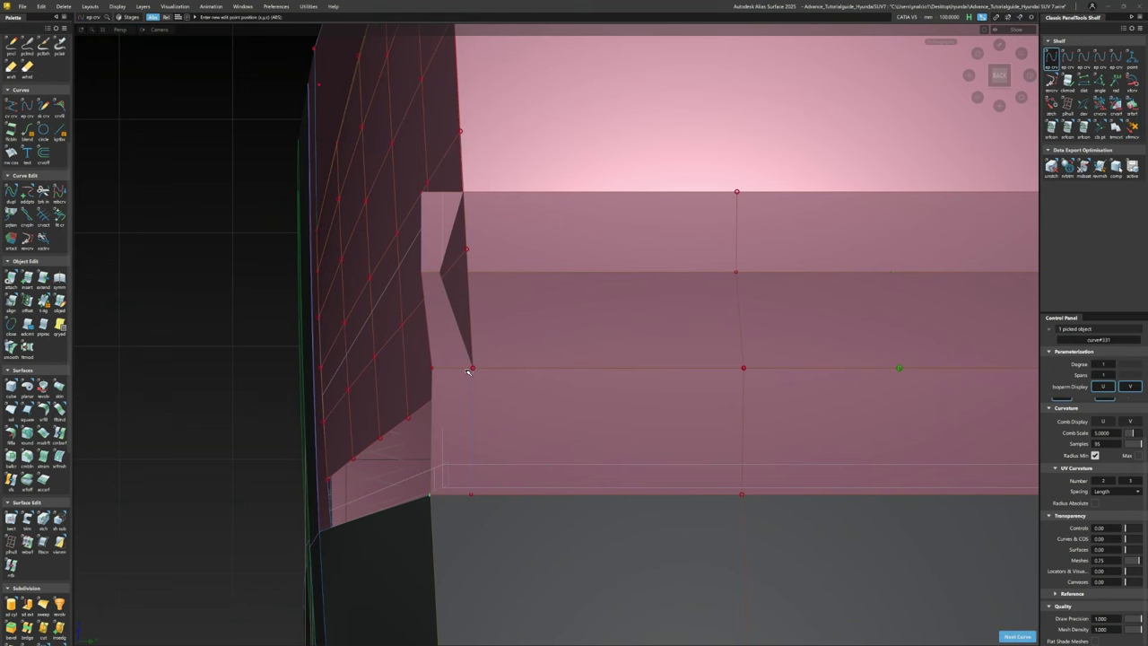
key(ctrl+shift+s)
key(p)
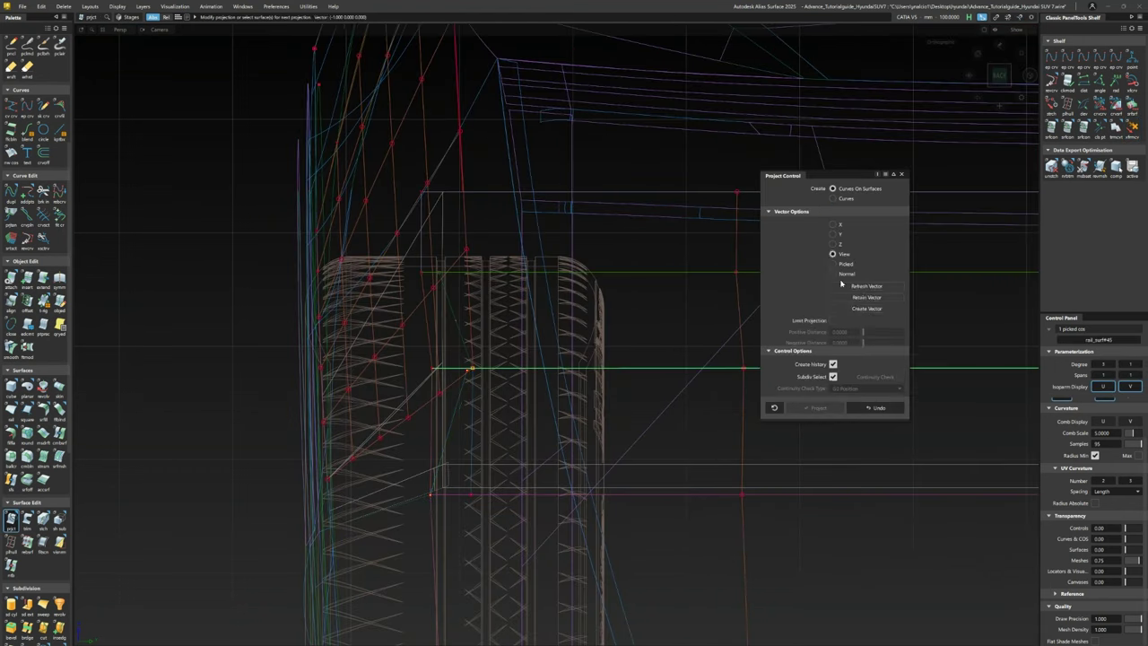
key(t)
key(ctrl+shift+s)
alt+shift+drag(689, 485, 762, 448)
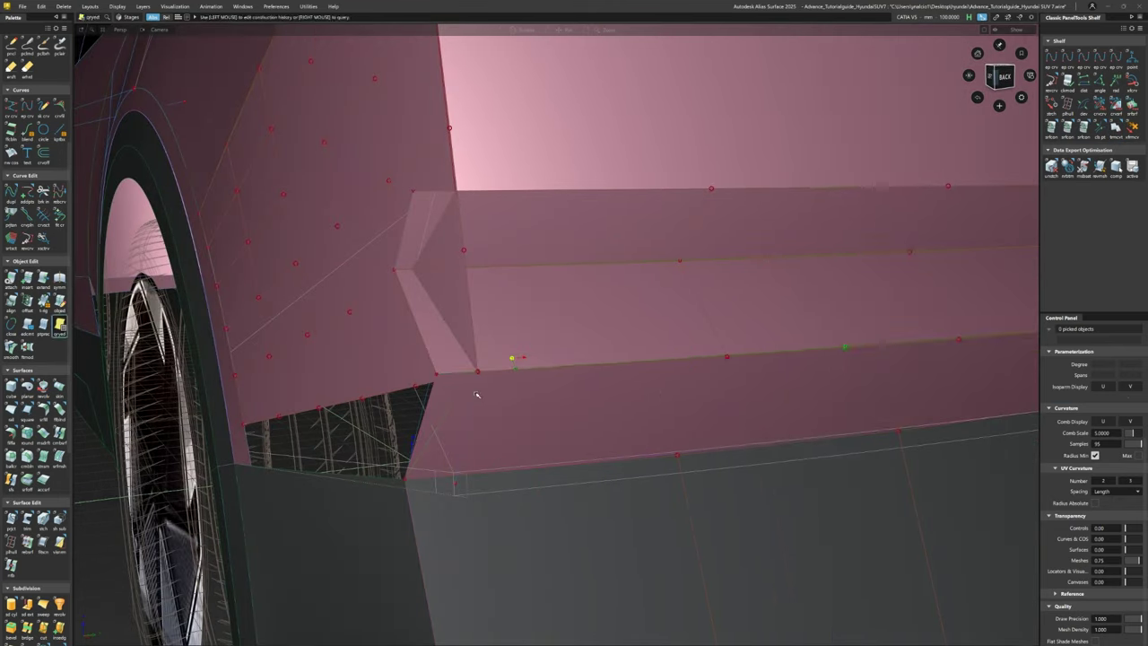
key(p)
key(Escape)
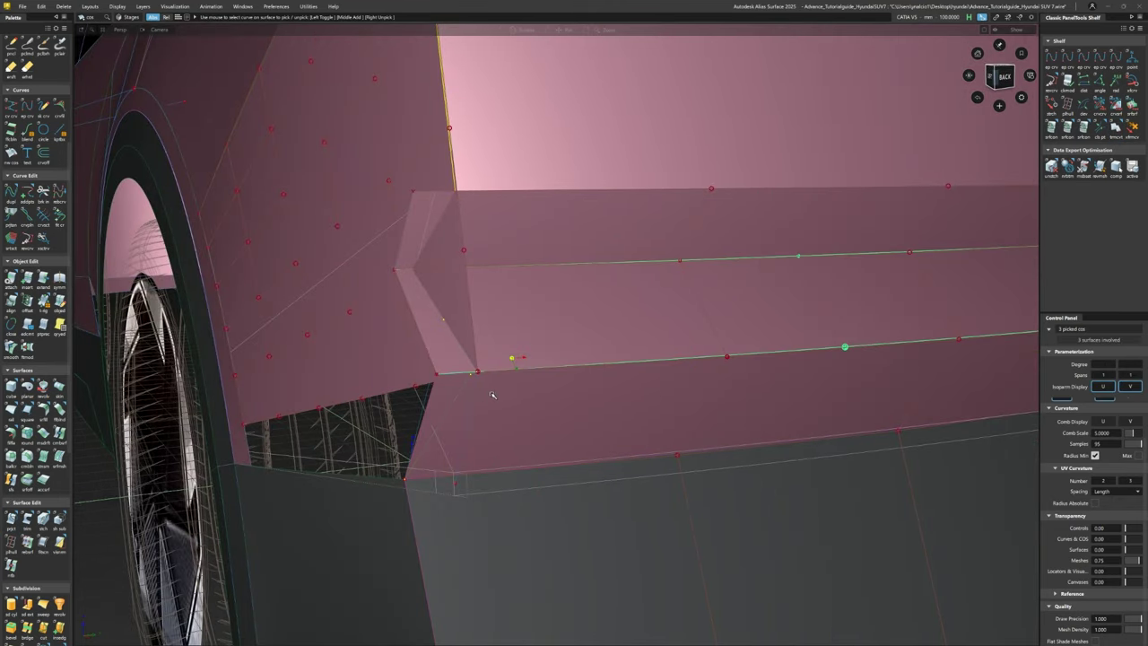
Step: Isolate the quarter and monorail surfaces and trim the latter along a degree 1 edit point curve from the quarter corner to its lower outer corner
click(523, 391)
click(465, 334)
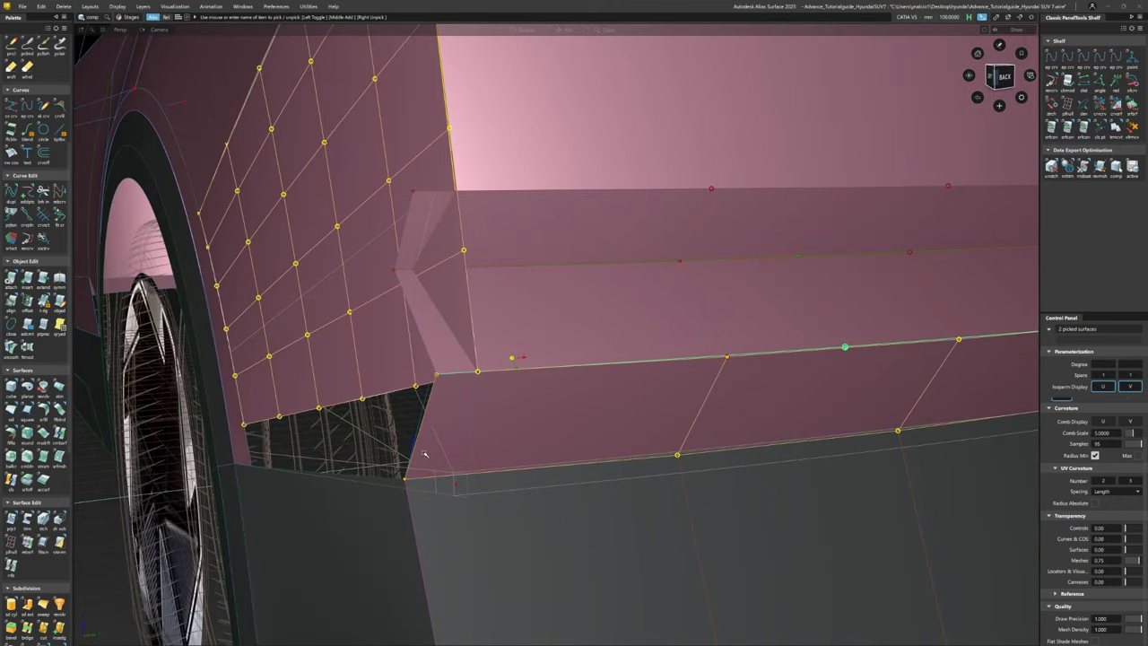
key(ctrl+shift+i)
key(alt+b)
key(p)
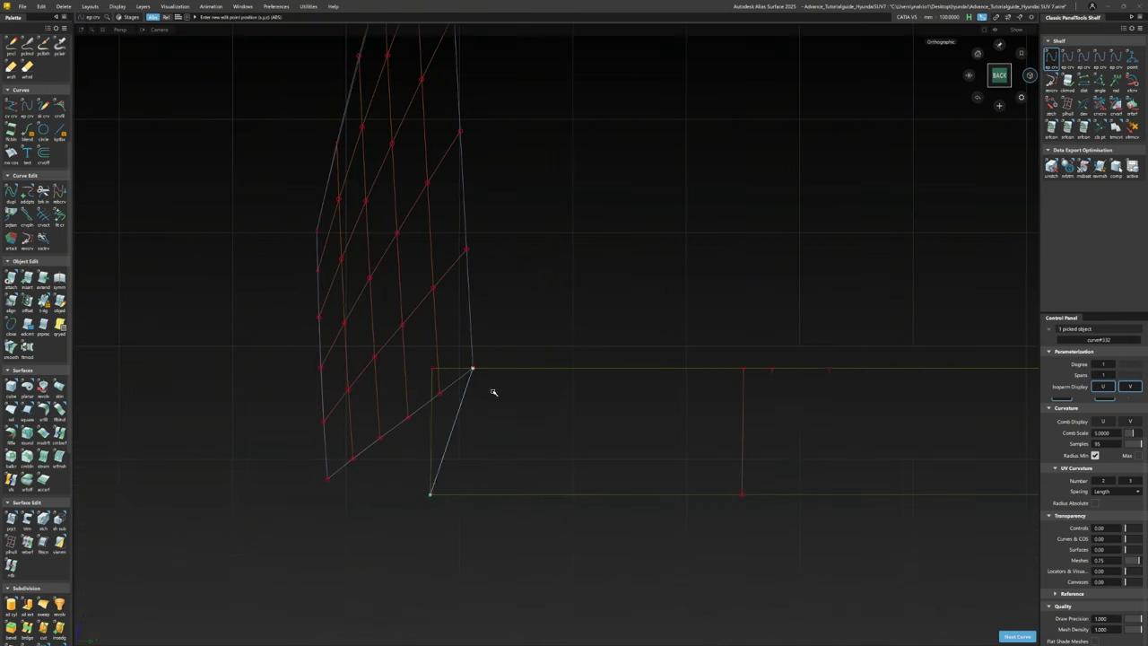
key(Escape)
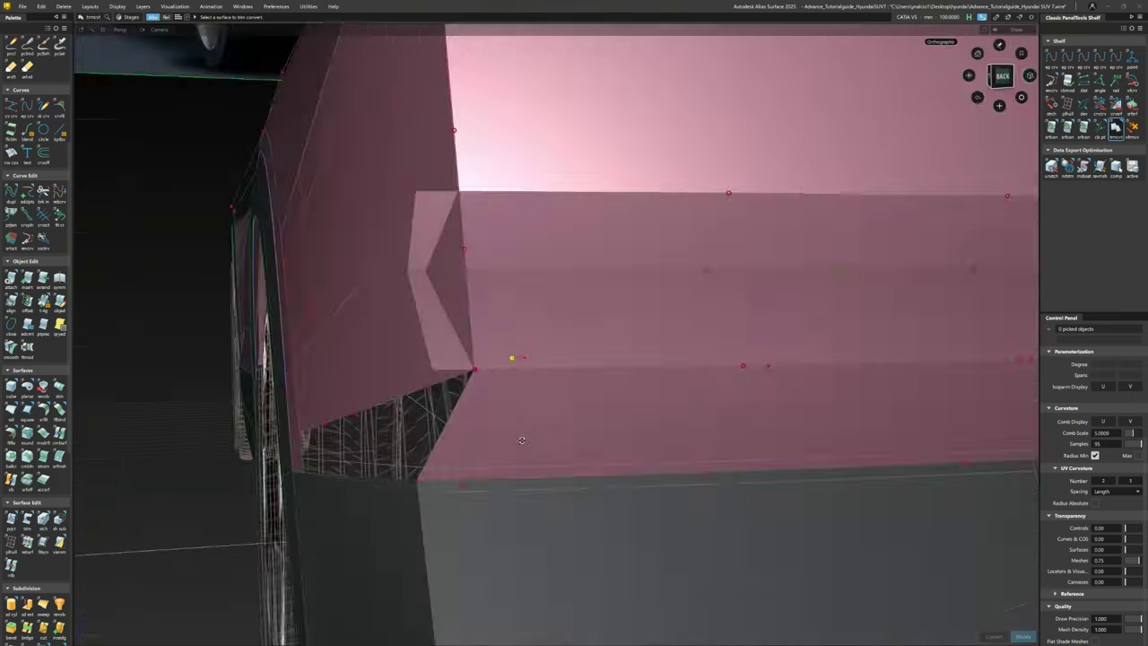
Step: Align the side cladding to the rear cladding's corner edge with G0, 0 extra CV rows, U degree 4 and V degree 1
mouse_move(508, 377)
alt+shift+mouse_down()
mouse_move(512, 415)
mouse_move(326, 430)
alt+shift+mouse_up()
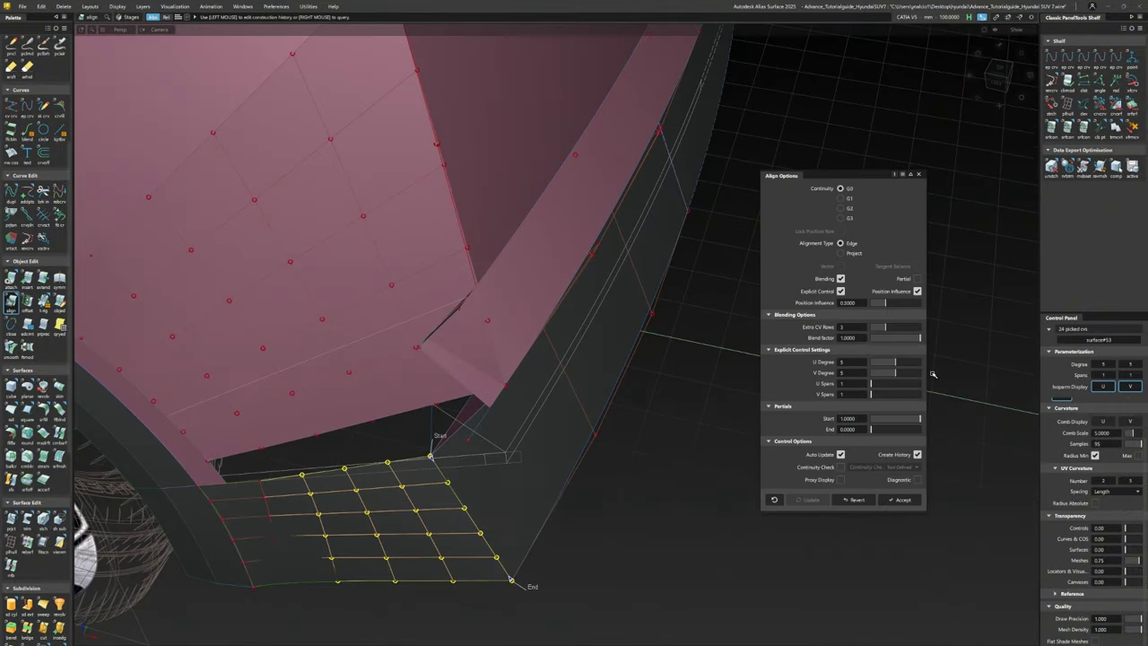
click(890, 372)
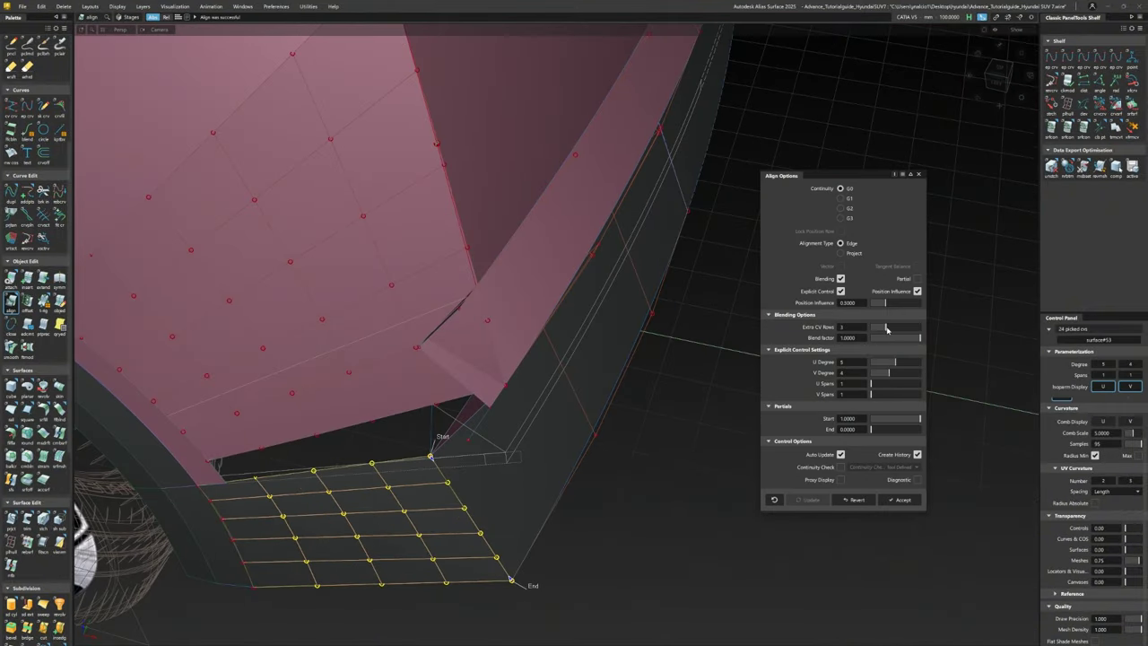
click(877, 375)
alt+shift+drag(538, 449, 502, 422)
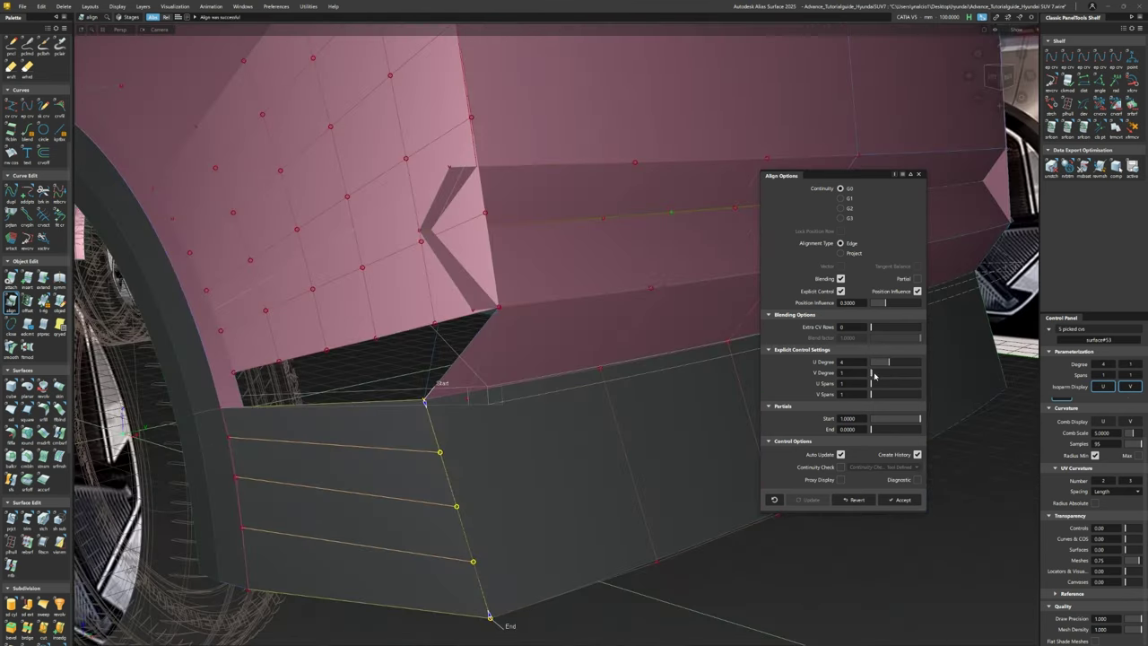
alt+shift+drag(873, 329, 459, 389)
key(Escape)
Step: Try to align the wheel arch flange's lower edge to the side cladding's top edge with G1 and 0 extra CV rows
double_click(10, 301)
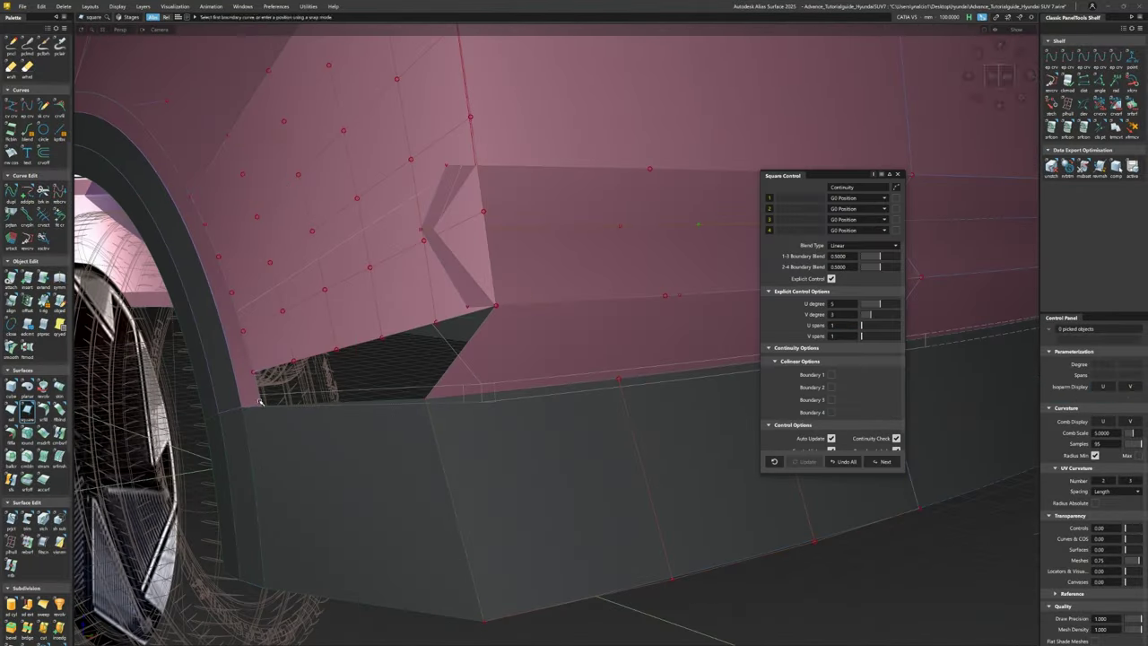
alt+shift+drag(269, 421, 289, 400)
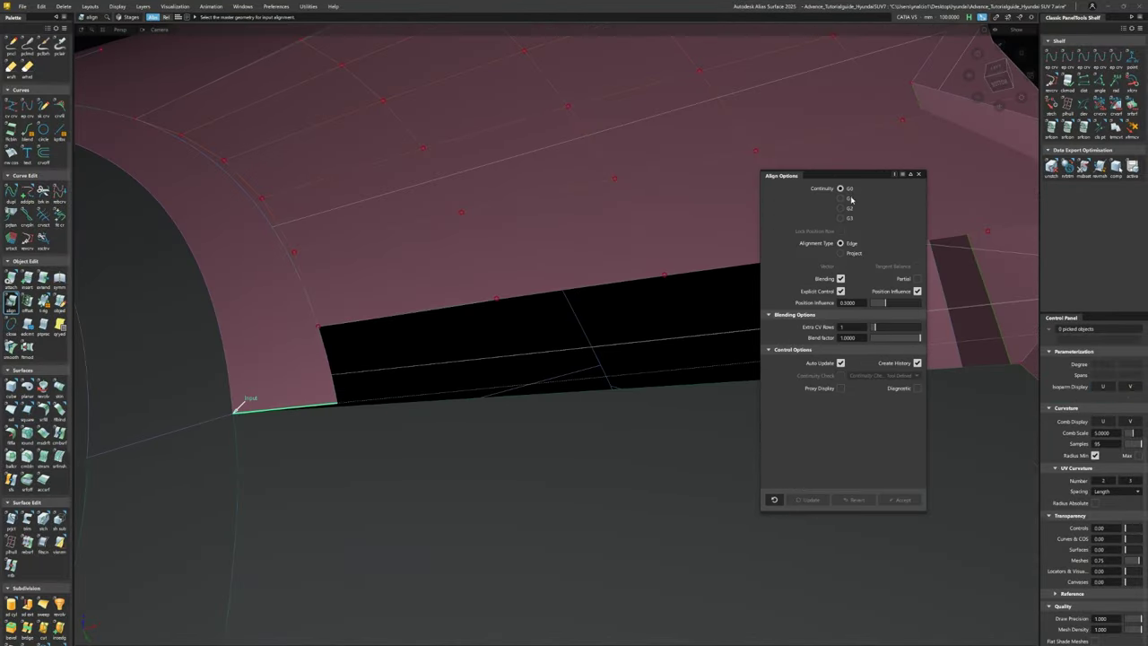
click(315, 417)
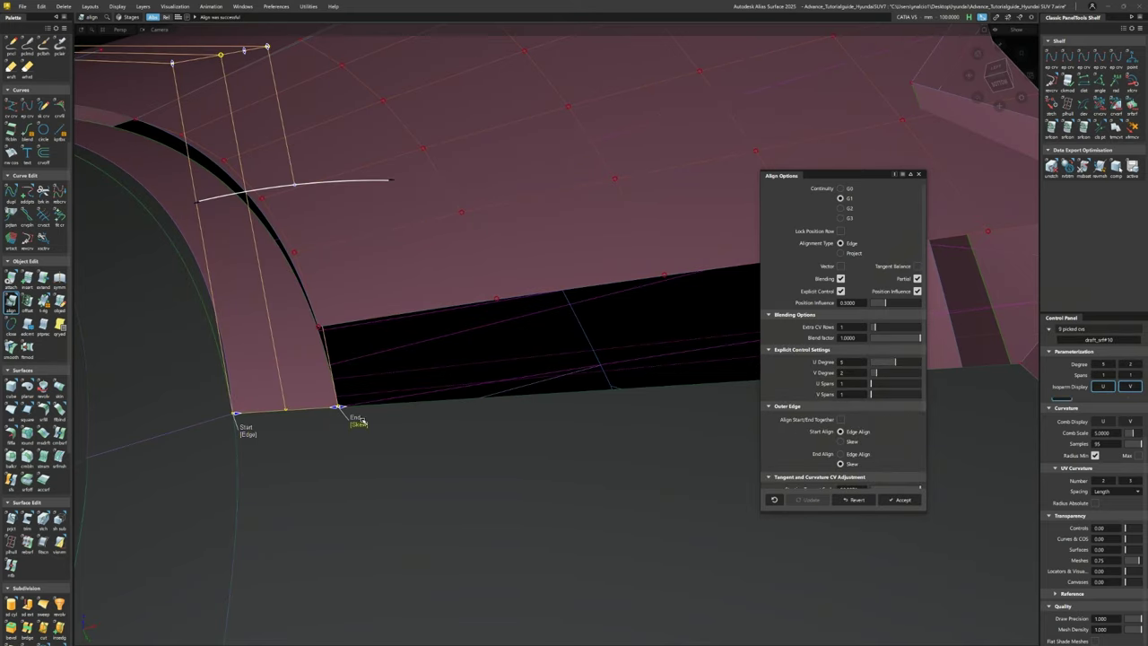
alt+shift+drag(292, 391, 395, 448)
drag(881, 331, 870, 329)
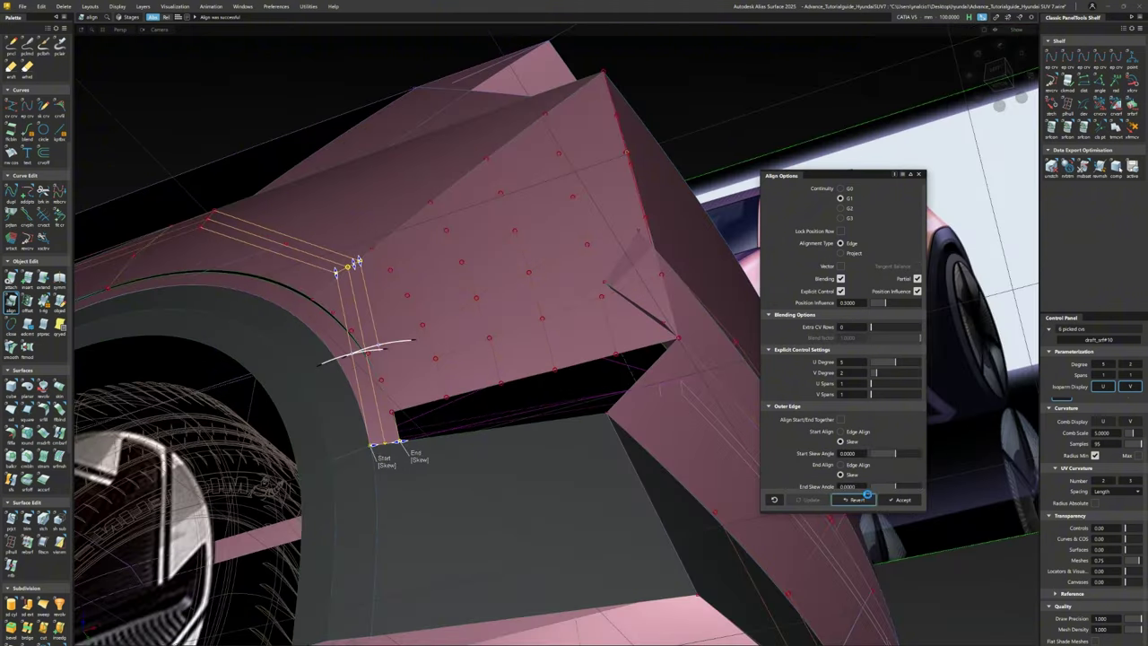
click(857, 499)
Step: Extend the curve at the wheel arch flange's lower edge to the side cladding's upper rear corner
alt+shift+drag(386, 399, 666, 287)
click(450, 475)
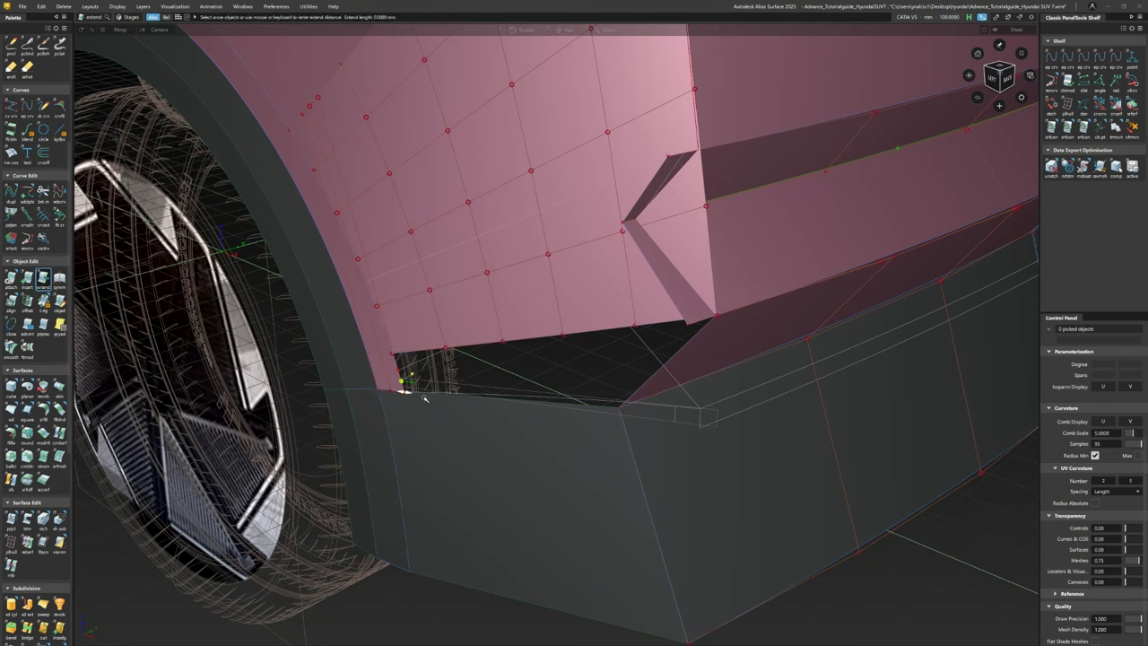
key(Return)
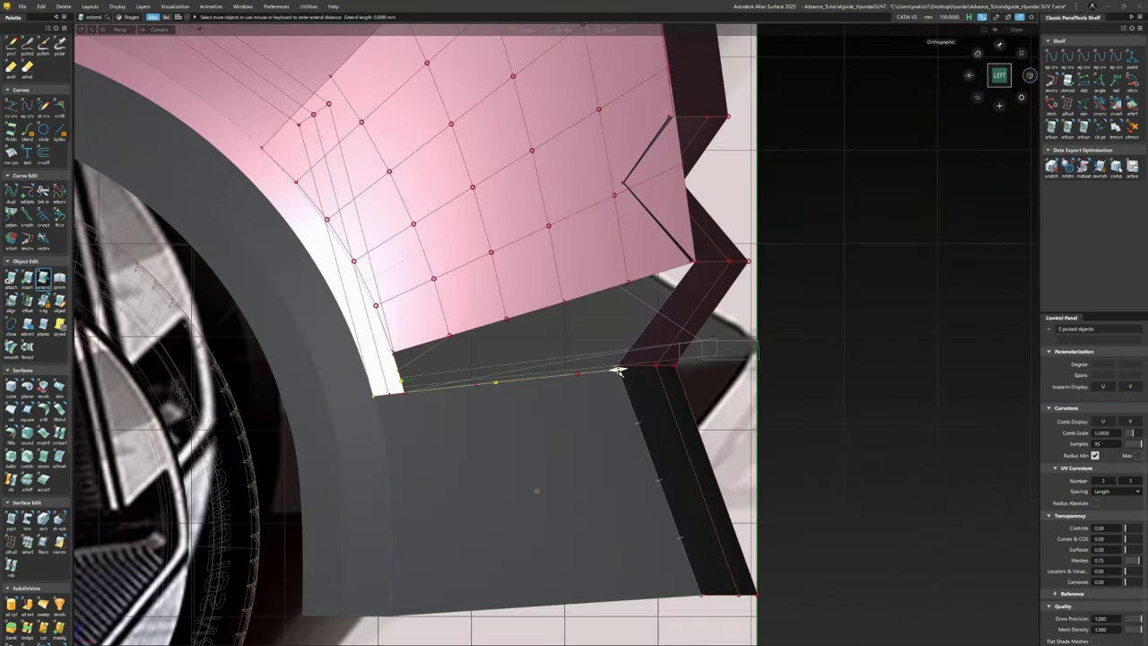
Step: Align the side cladding's upper edge to the extended curve with 0 extra CV rows, removing its construction history
alt+shift+drag(619, 384, 554, 375)
key(a)
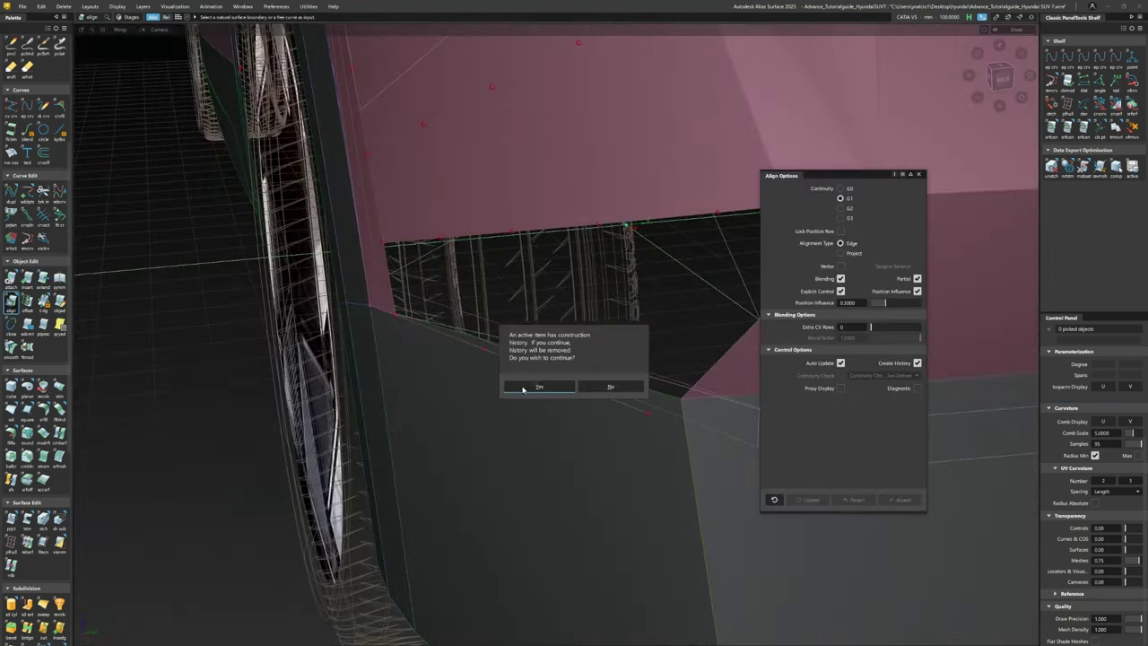
click(554, 375)
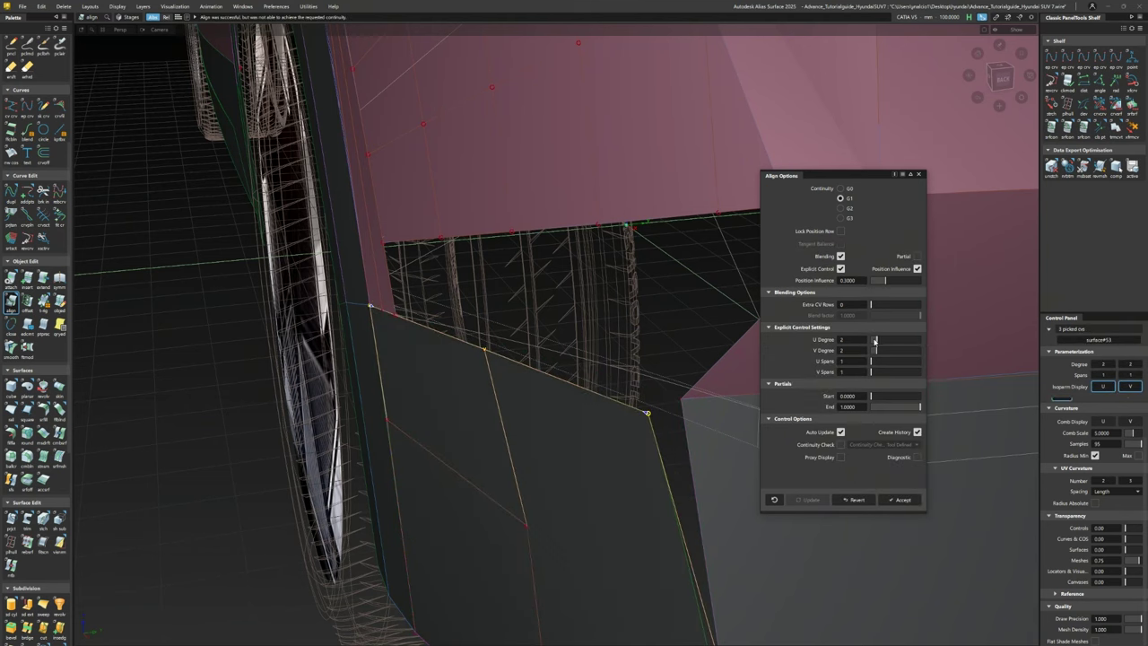
Step: Align the rear cladding's side edge to the side cladding's rear edge with G0 and 0 extra CV rows
alt+shift+drag(746, 378, 569, 436)
click(568, 435)
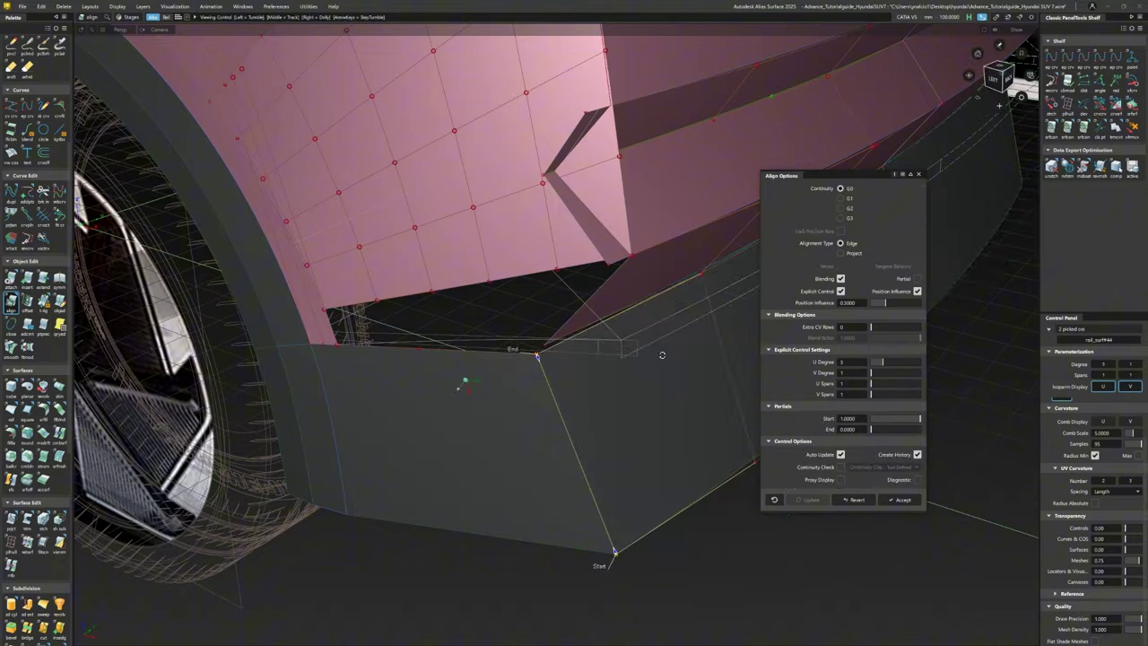
alt+shift+drag(662, 355, 675, 385)
click(638, 341)
Step: Rebuild the side cladding surface behind the wheel arch with degree 3 vertically and degree 2 horizontally
alt+shift+drag(638, 341, 449, 392)
key(Escape)
click(448, 391)
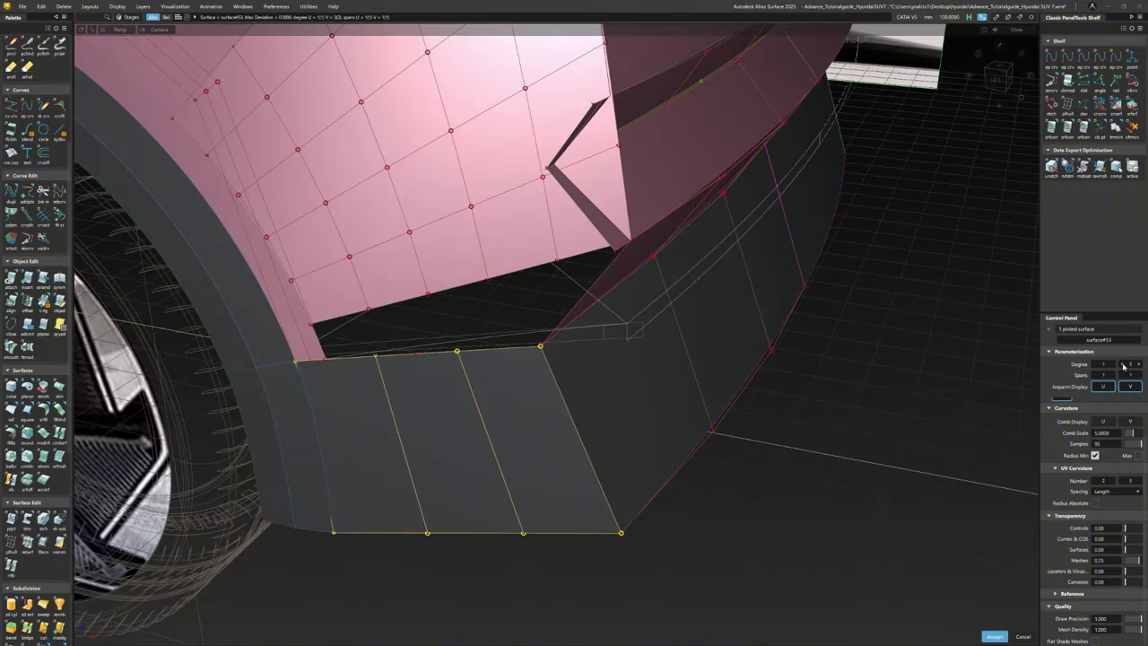
click(427, 444)
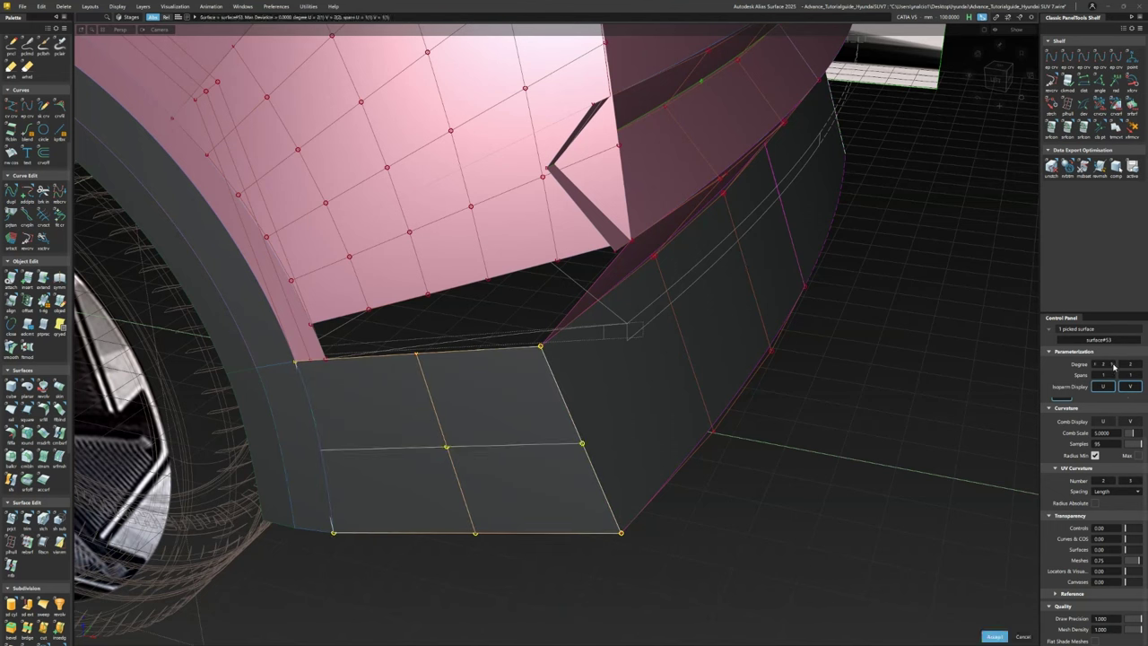
Step: Align the side cladding's front edge to the wheel arch cladding's rear edge with G0 and 0 extra CV rows
key(a)
click(373, 518)
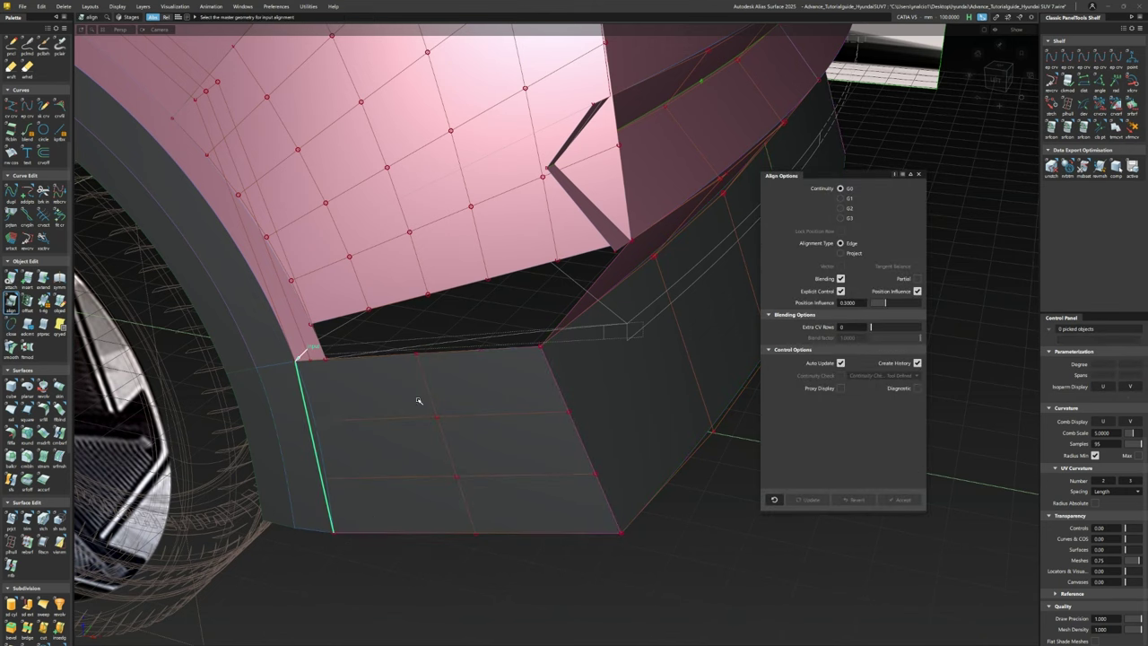
click(301, 434)
alt+shift+drag(628, 377, 403, 385)
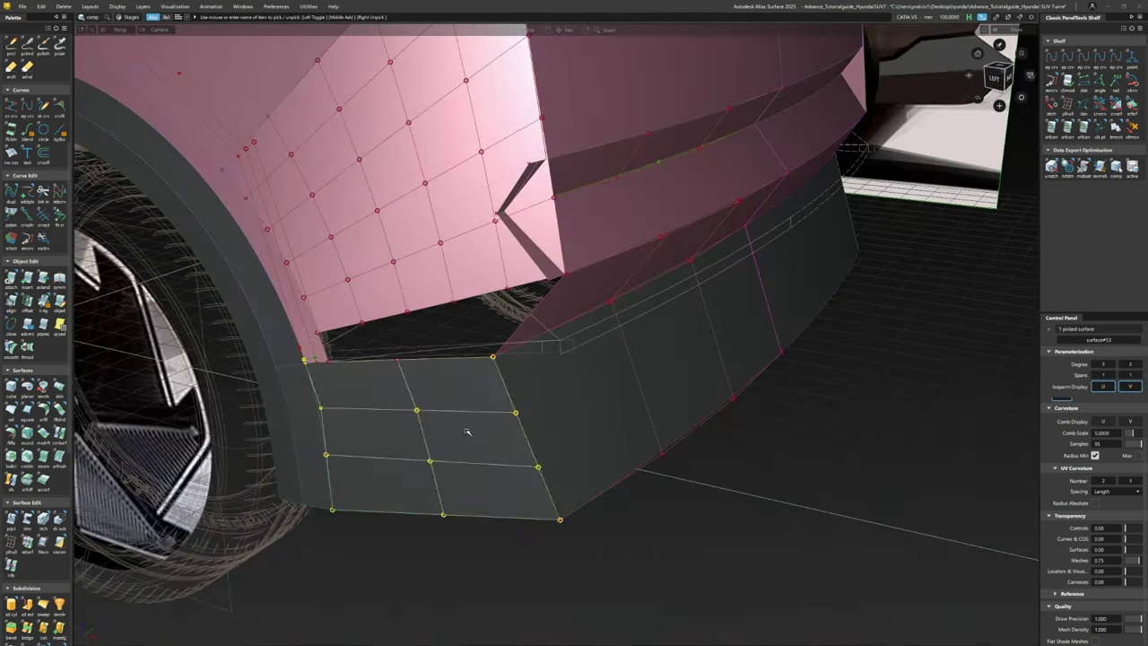
Step: Try to fill the gap above the side cladding with a G0 Square surface bounded by the adjoining body and cladding edges
alt+shift+drag(269, 359, 325, 344)
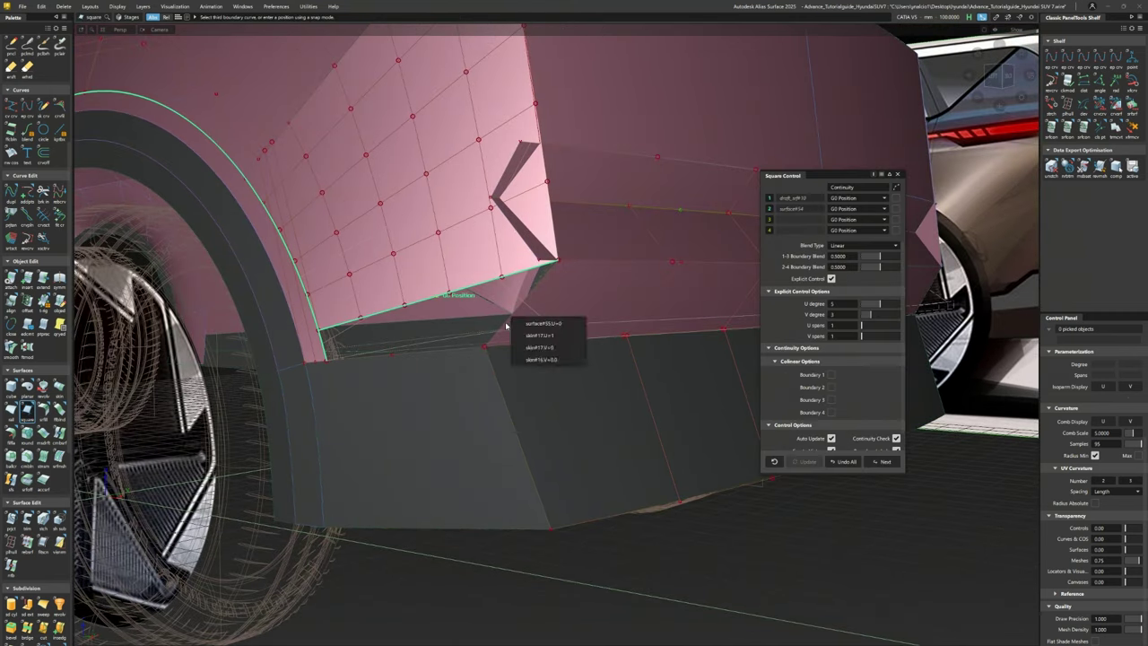
alt+shift+drag(450, 351, 501, 337)
click(516, 342)
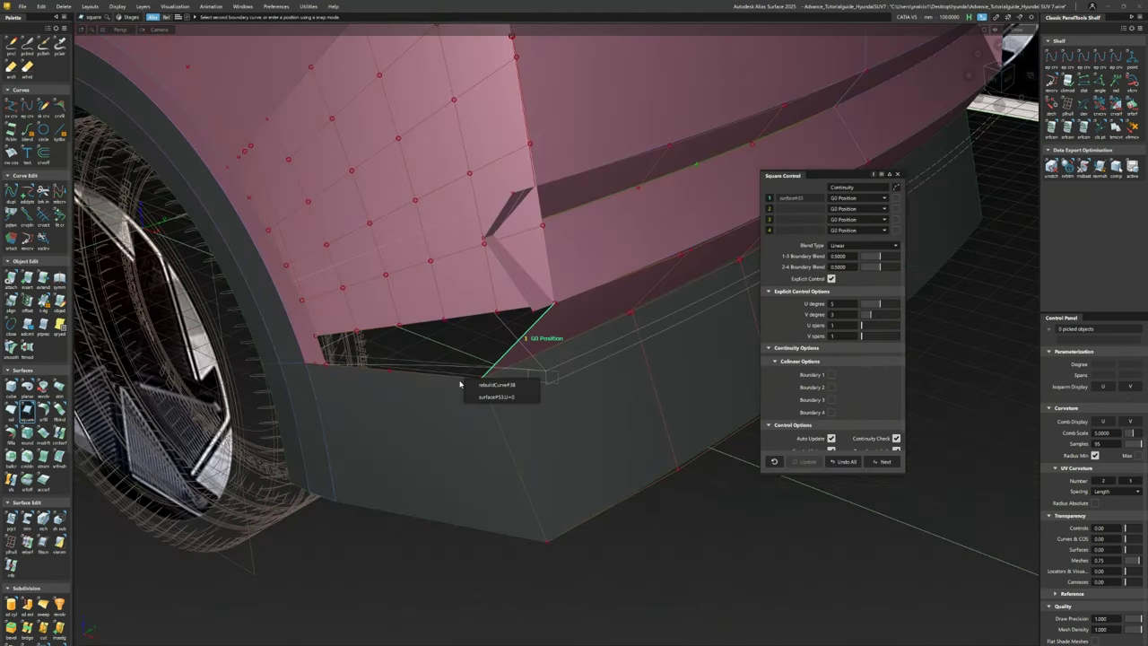
alt+shift+drag(423, 401, 467, 278)
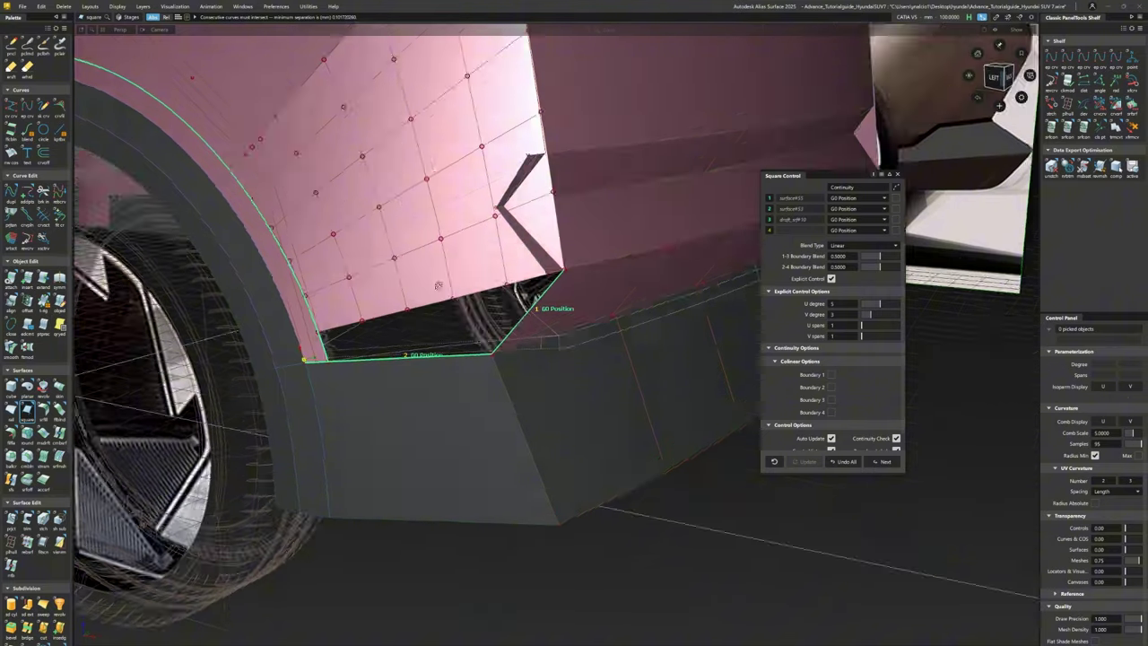
Step: Adjust the lower bumper band's corner CV to meet the rear quarter, and fill the gap above the side cladding with a G0 Square surface
scroll(542, 243, up, 5)
alt+shift+drag(642, 312, 452, 210)
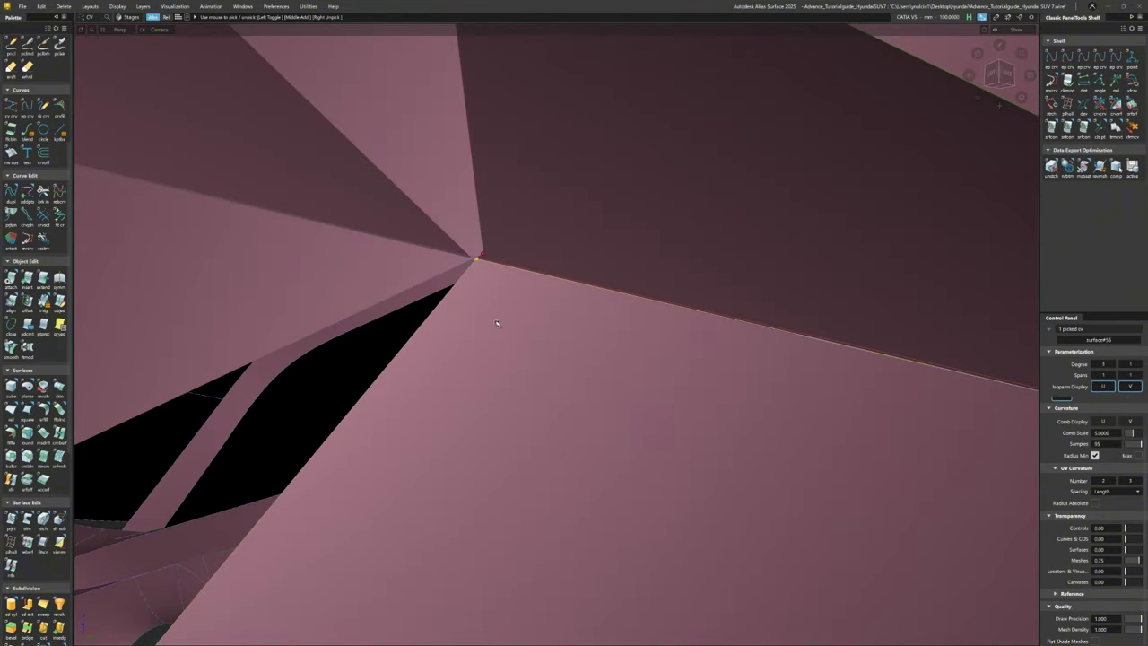
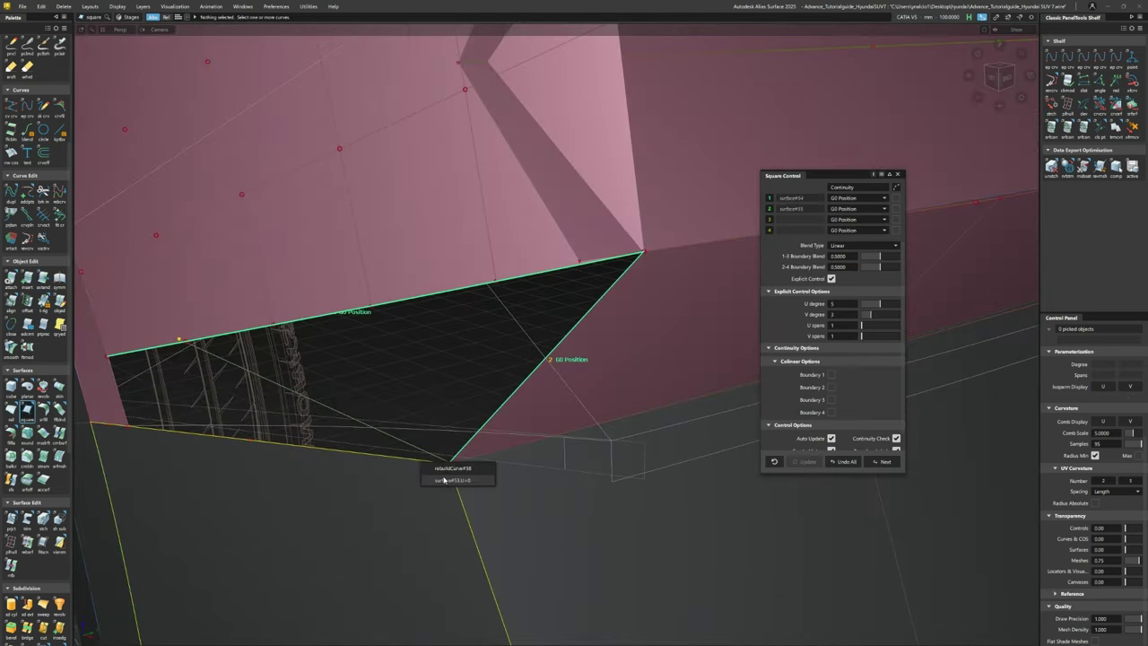
click(443, 479)
alt+shift+drag(443, 480, 566, 459)
alt+shift+drag(499, 456, 529, 377)
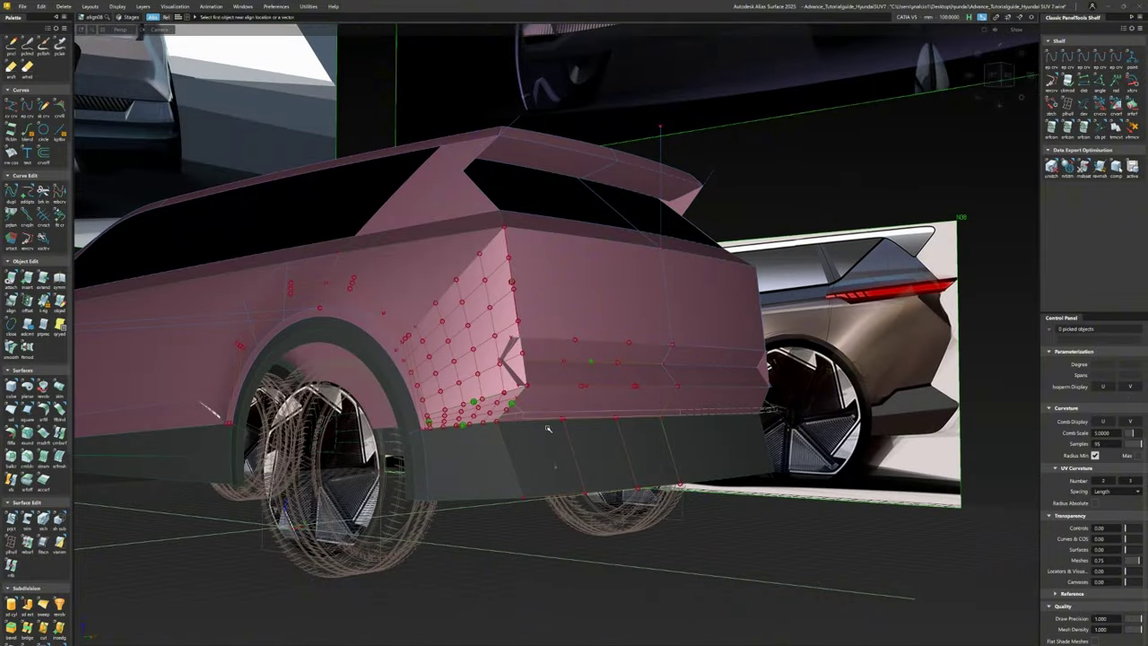
Step: Extend the upper tailgate surface past the rear quarter corner and join it to the crease band below with a G0 alignment
alt+shift+right_drag(530, 377, 554, 266)
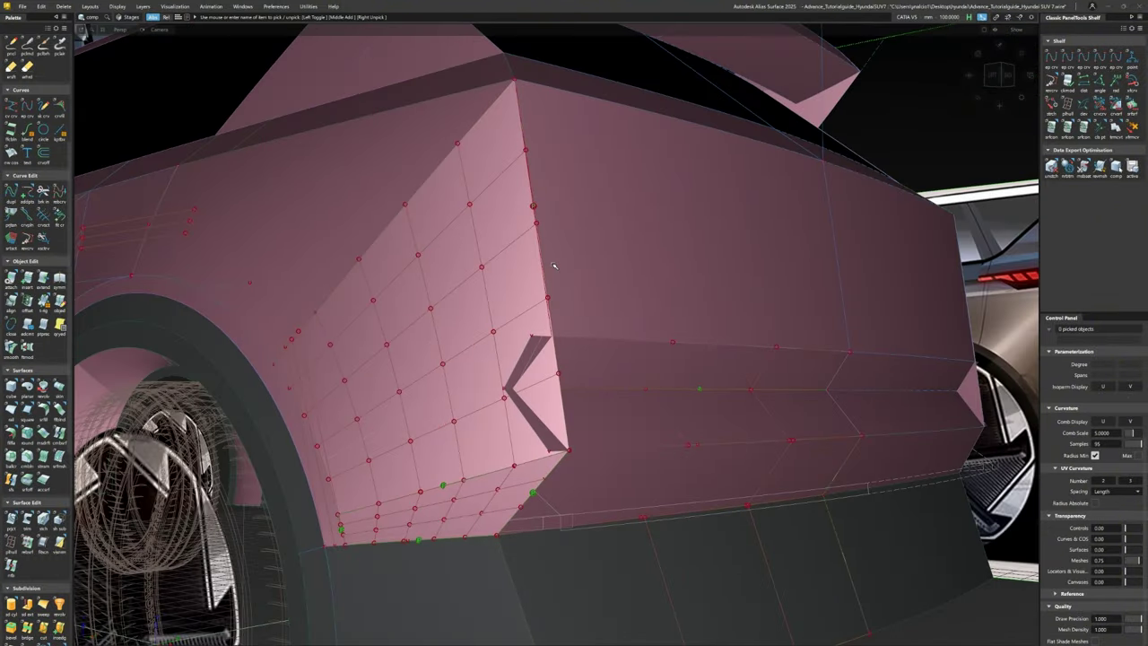
click(543, 308)
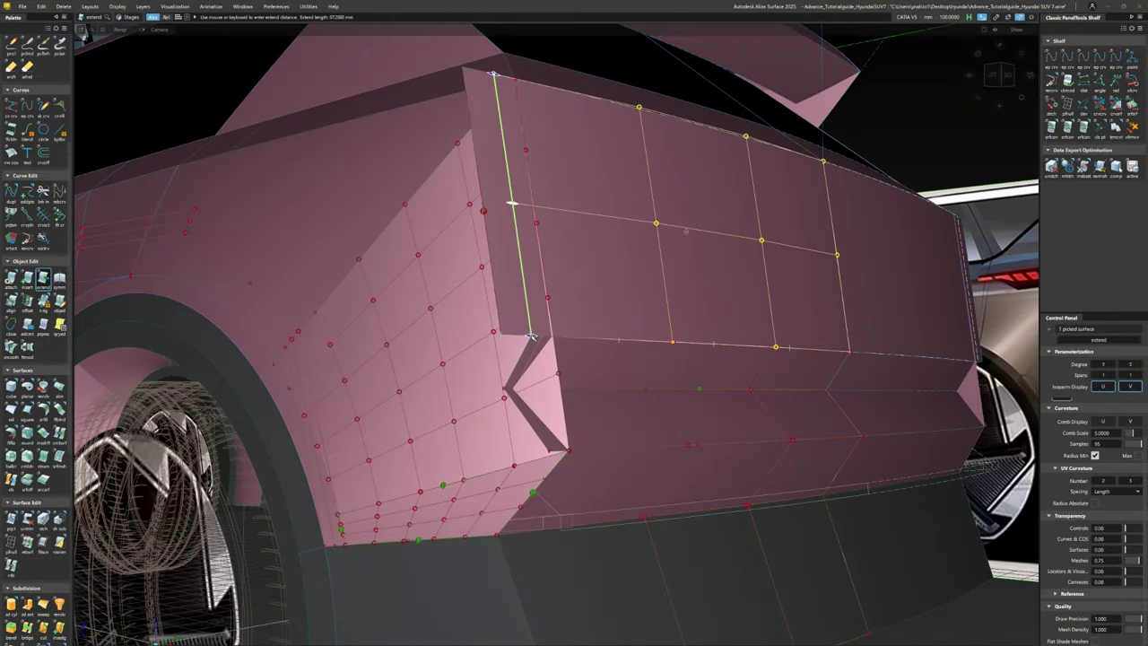
key(ctrl+shift+d)
click(659, 347)
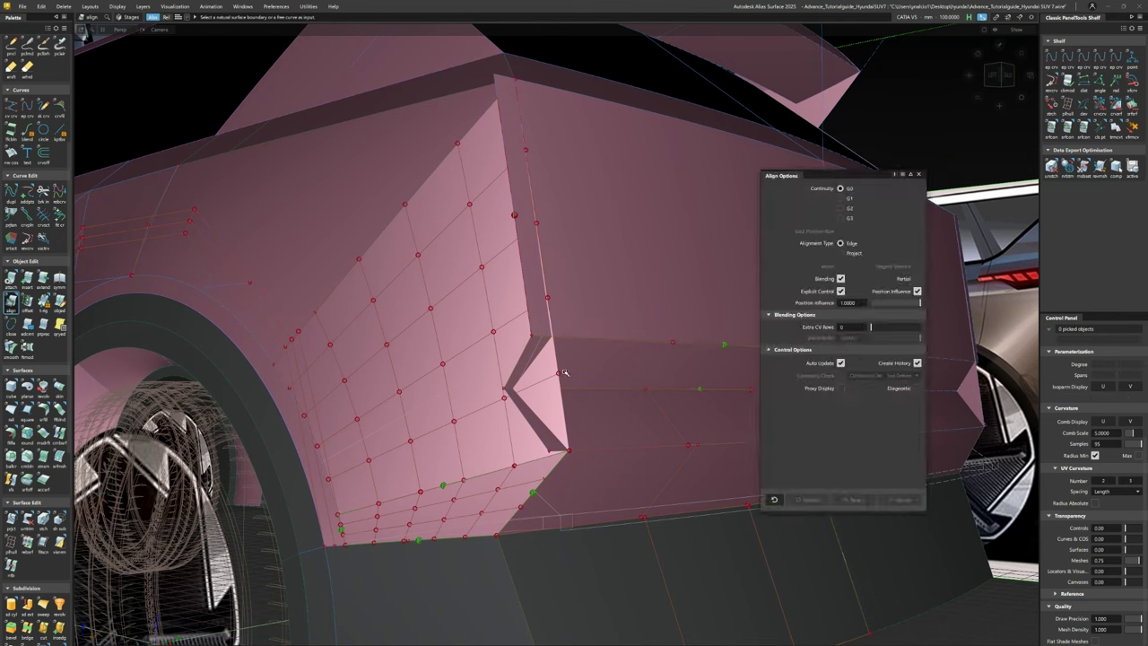
Step: Intersect the extended tailgate with the rear quarter surface and trim the excess at the corner
click(546, 305)
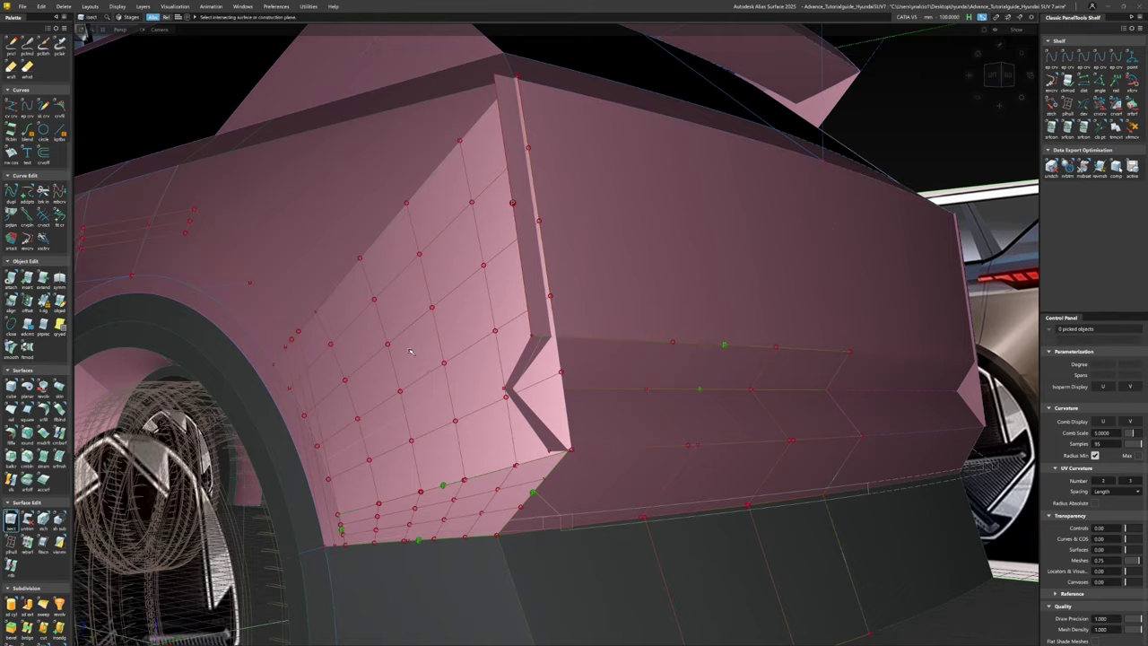
alt+shift+drag(629, 358, 555, 408)
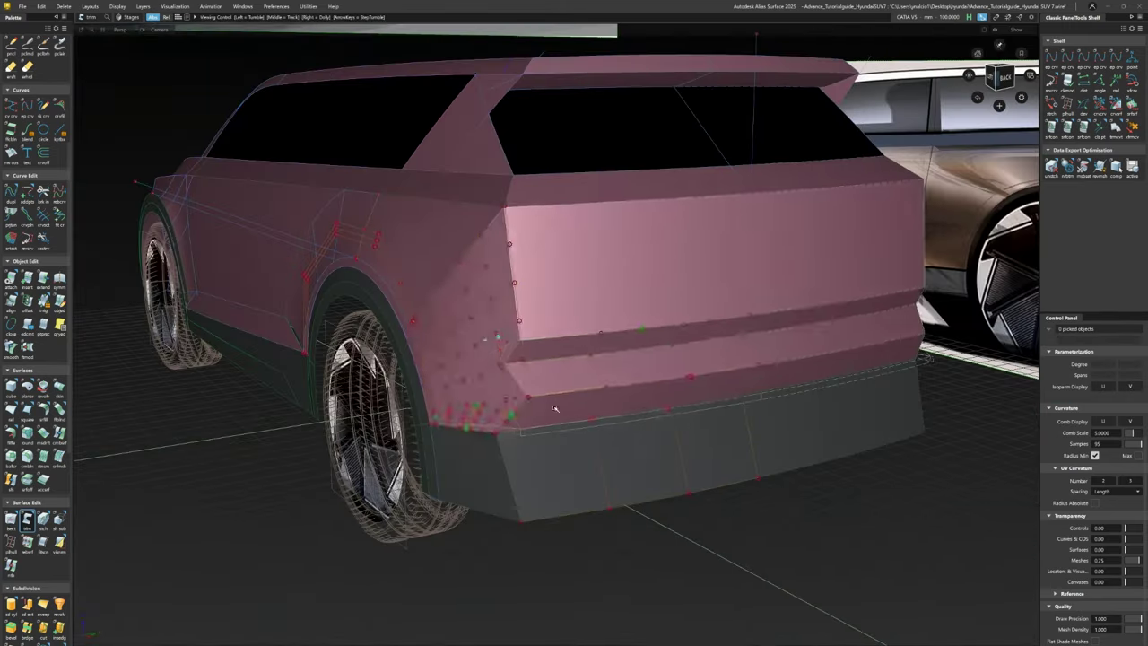
alt+shift+drag(475, 361, 378, 406)
Step: Examine the trimmed rear corner and bumper crease from the side and rear against the reference images
key(F3)
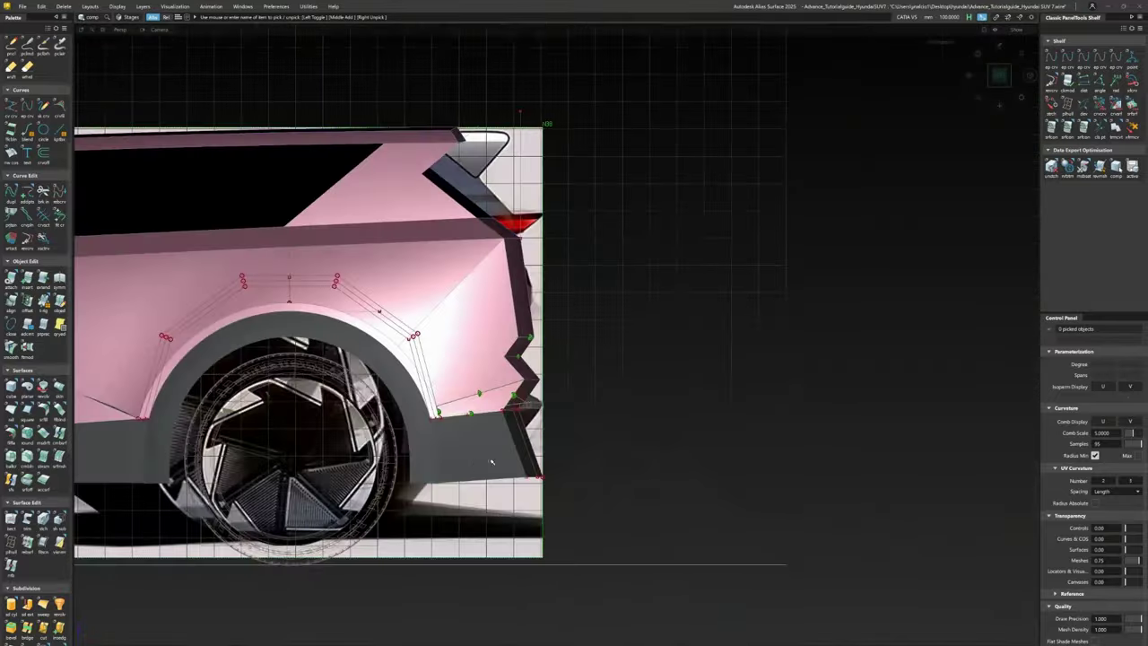
key(F3)
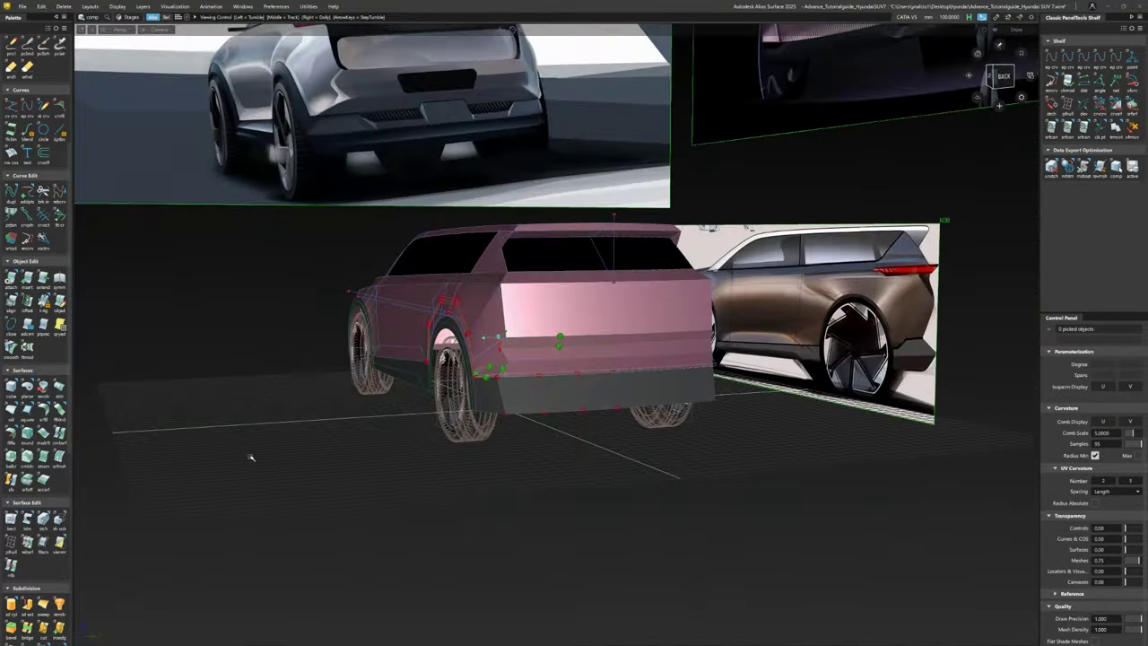
click(538, 342)
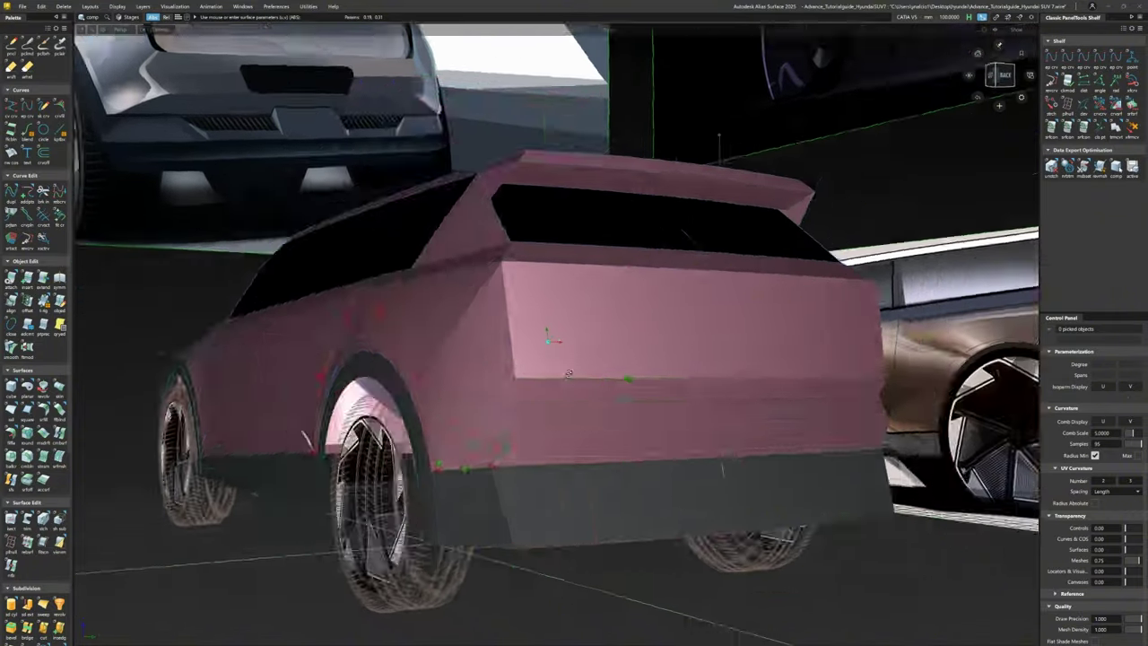
click(569, 373)
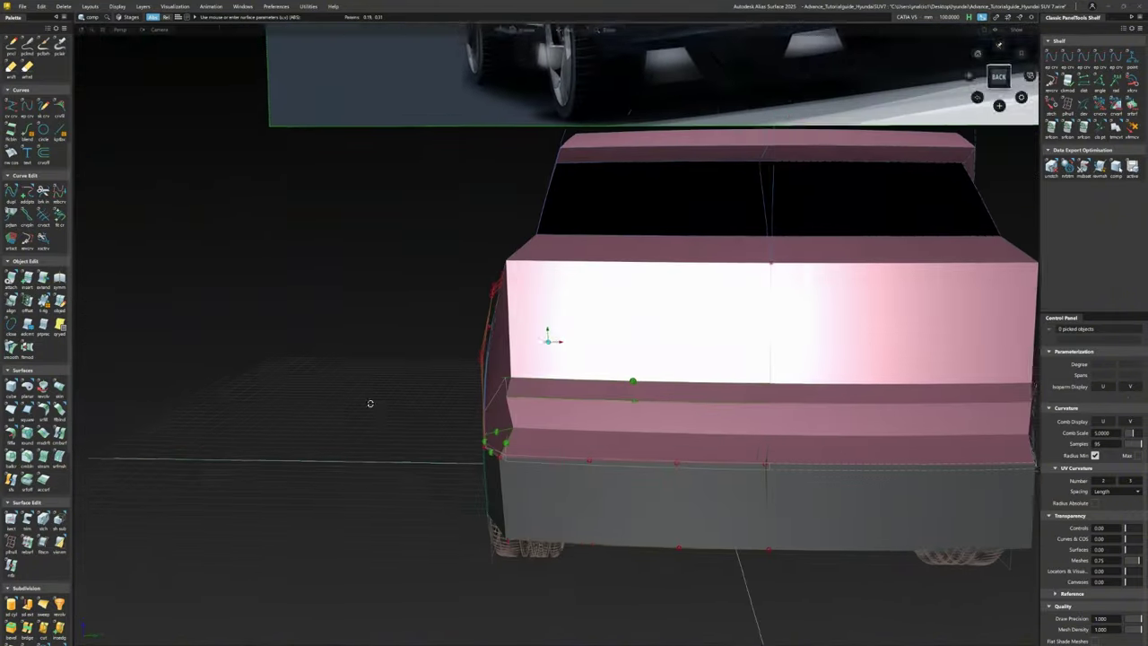
click(503, 410)
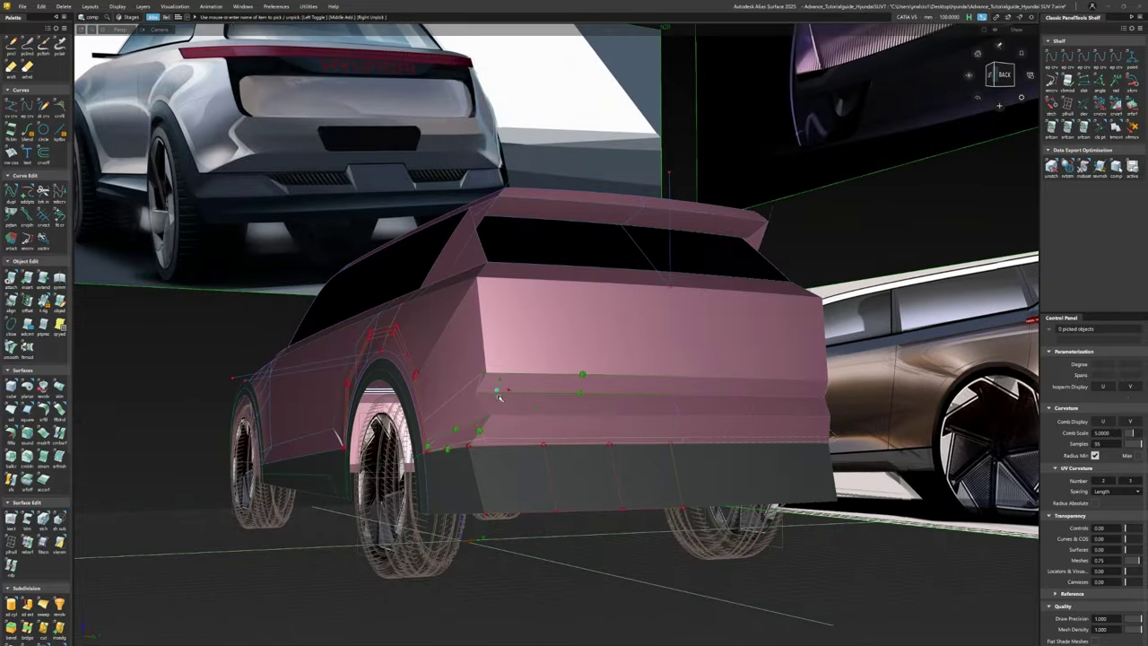
click(500, 397)
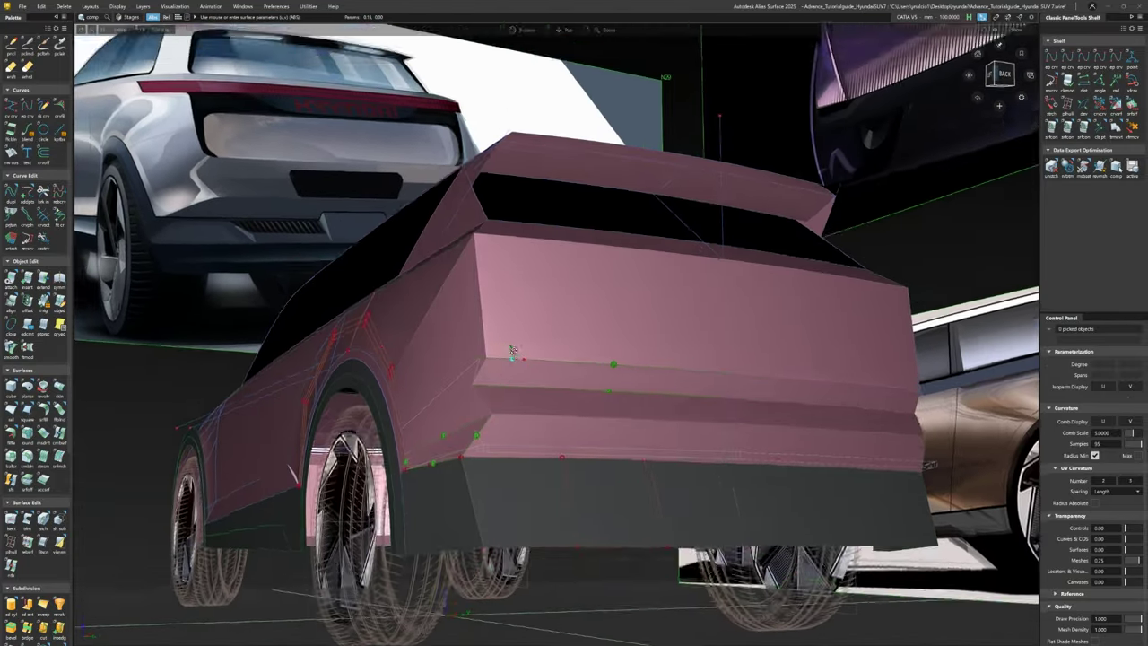
Step: Fillet the lower bumper band with the filled corner surface using G2 curvature and a chordal length of 125 mm
alt+shift+drag(512, 350, 805, 409)
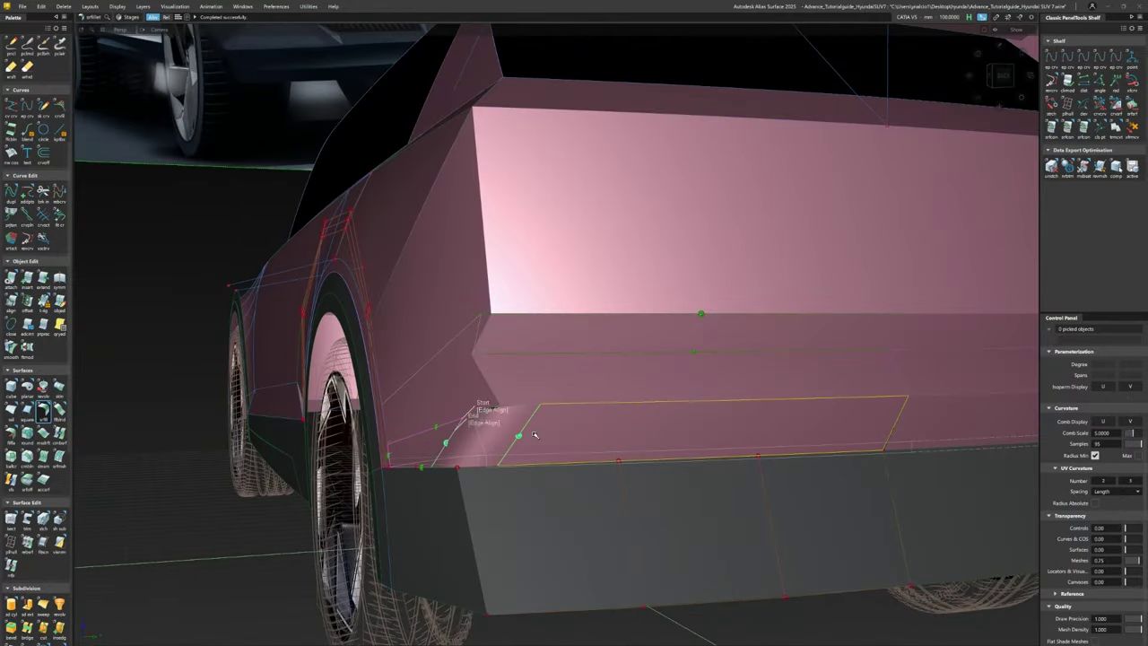
click(534, 435)
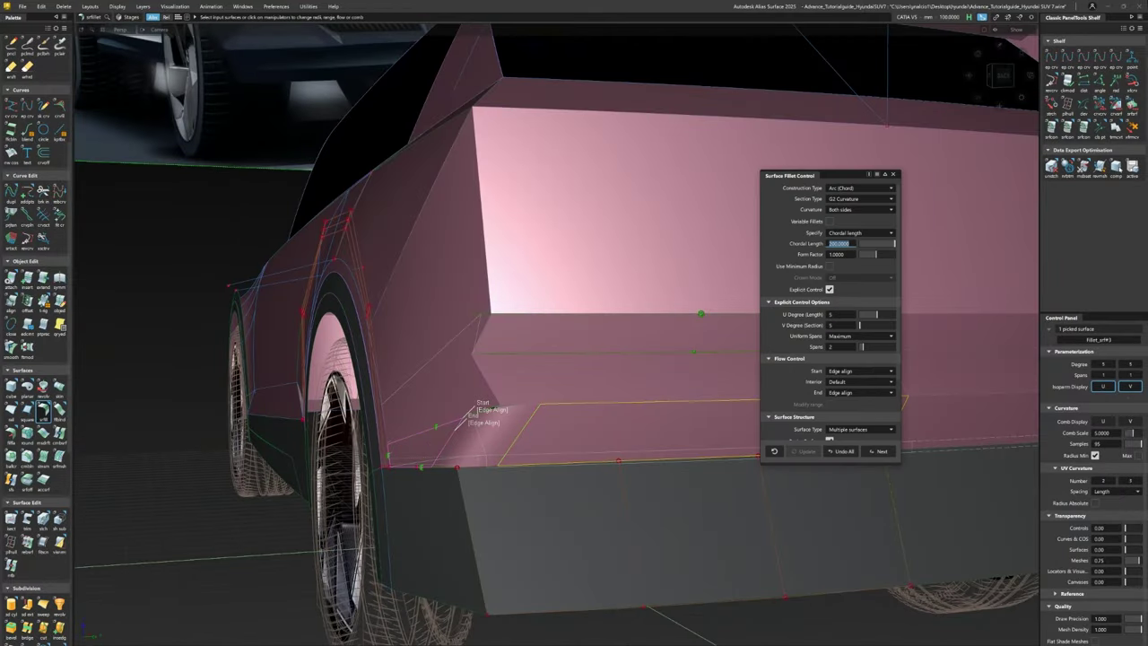
alt+shift+drag(574, 359, 731, 318)
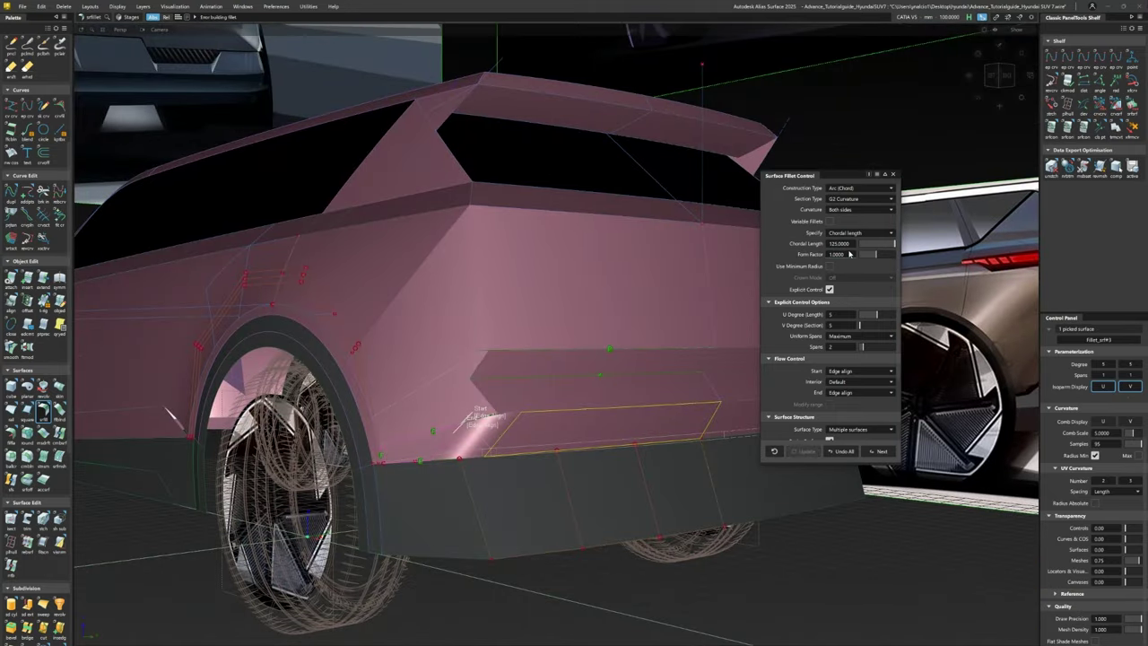
alt+shift+drag(527, 409, 492, 453)
alt+shift+drag(540, 412, 503, 401)
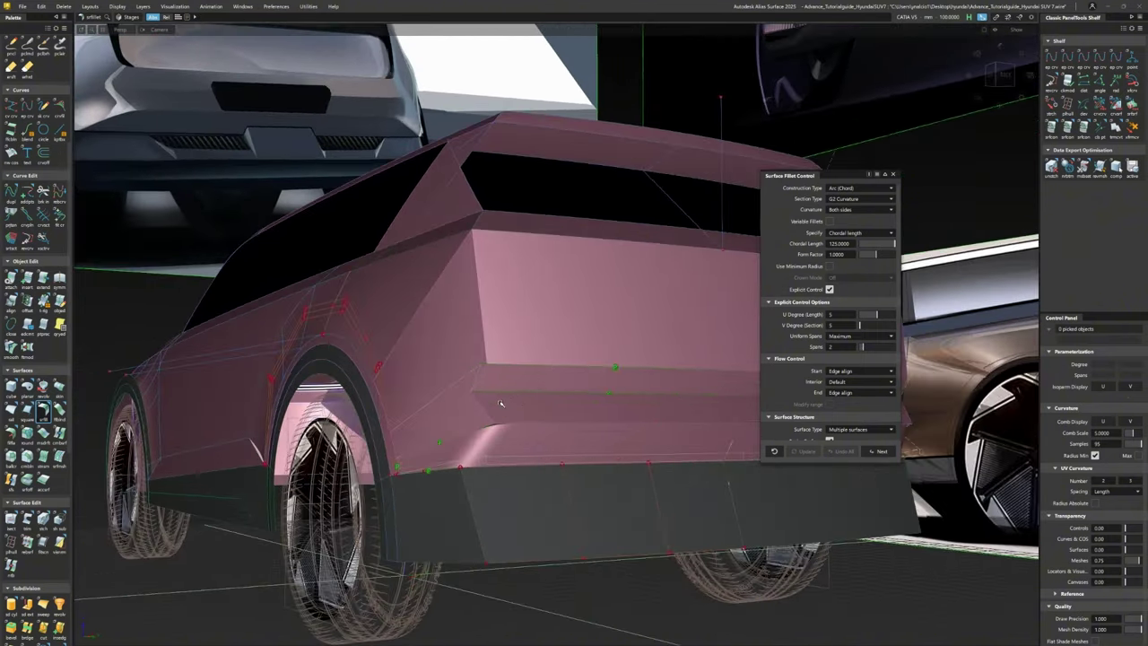
Step: Fillet the band above the lower bumper with its matching corner surface at 125 mm chordal length, setting Start to Edge align and End to Default
click(502, 401)
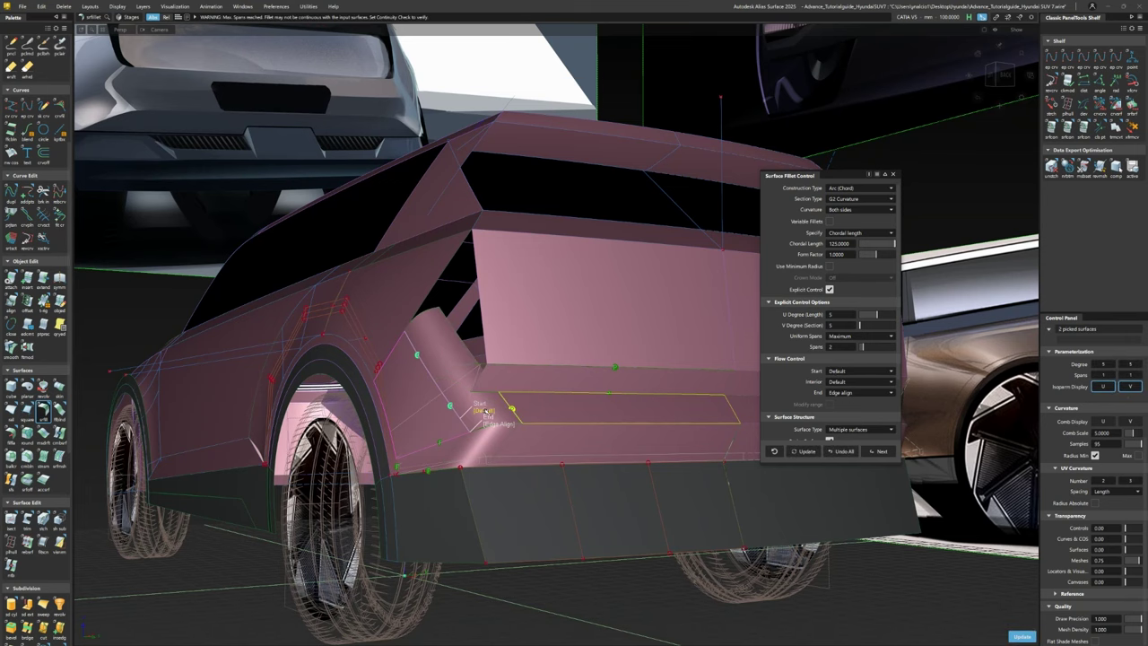
click(486, 410)
alt+shift+drag(491, 400, 529, 401)
click(493, 377)
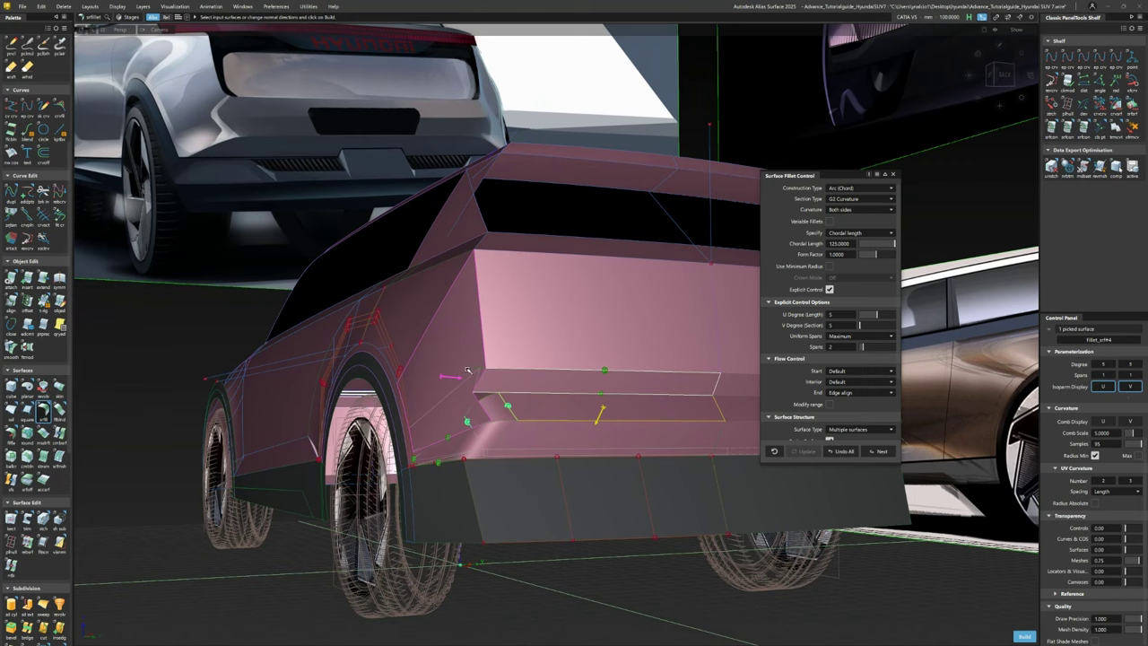
click(498, 391)
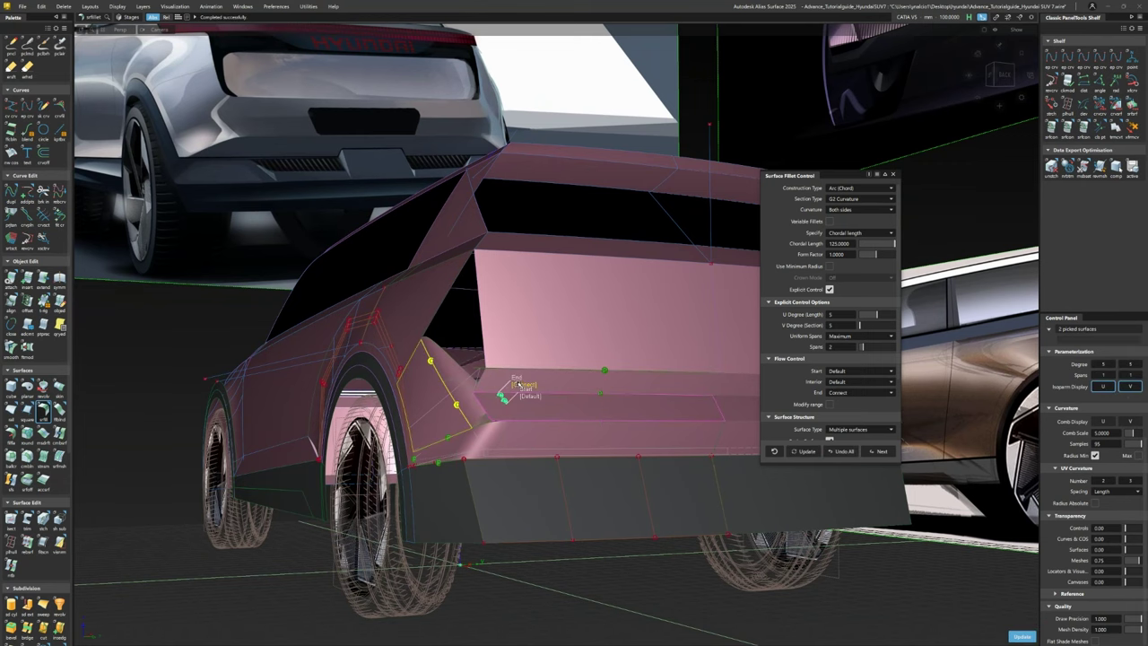
click(501, 395)
scroll(493, 387, up, 5)
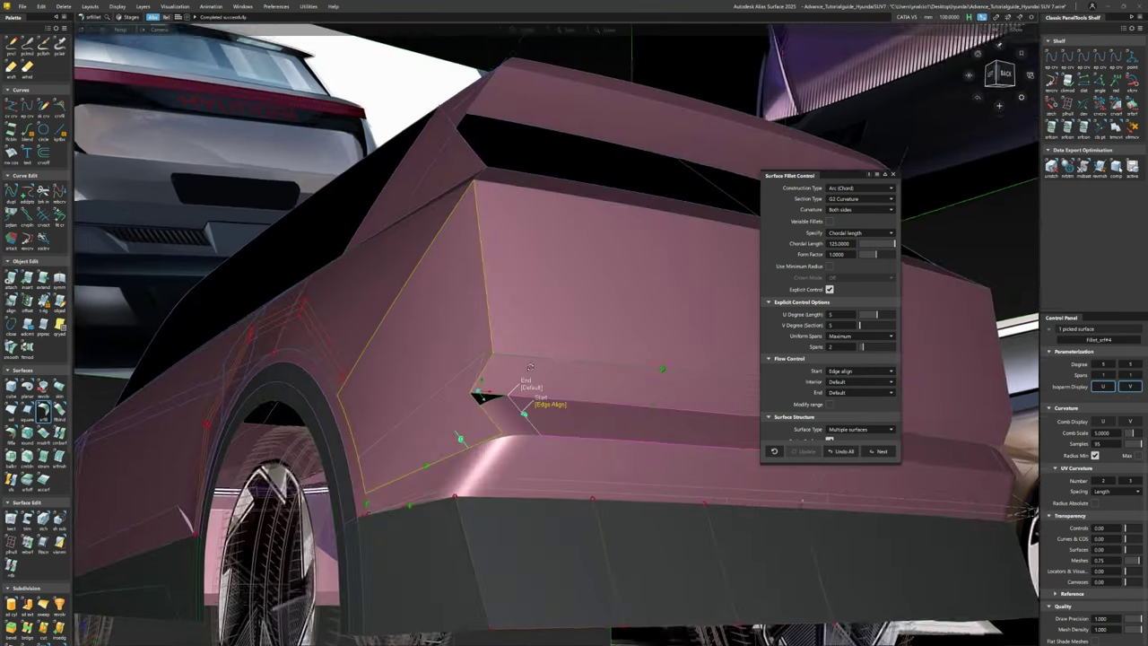
Step: Fillet the upper crease band into the corner surface with G2 curvature, 125 mm chordal length and Default flow at both ends
click(480, 379)
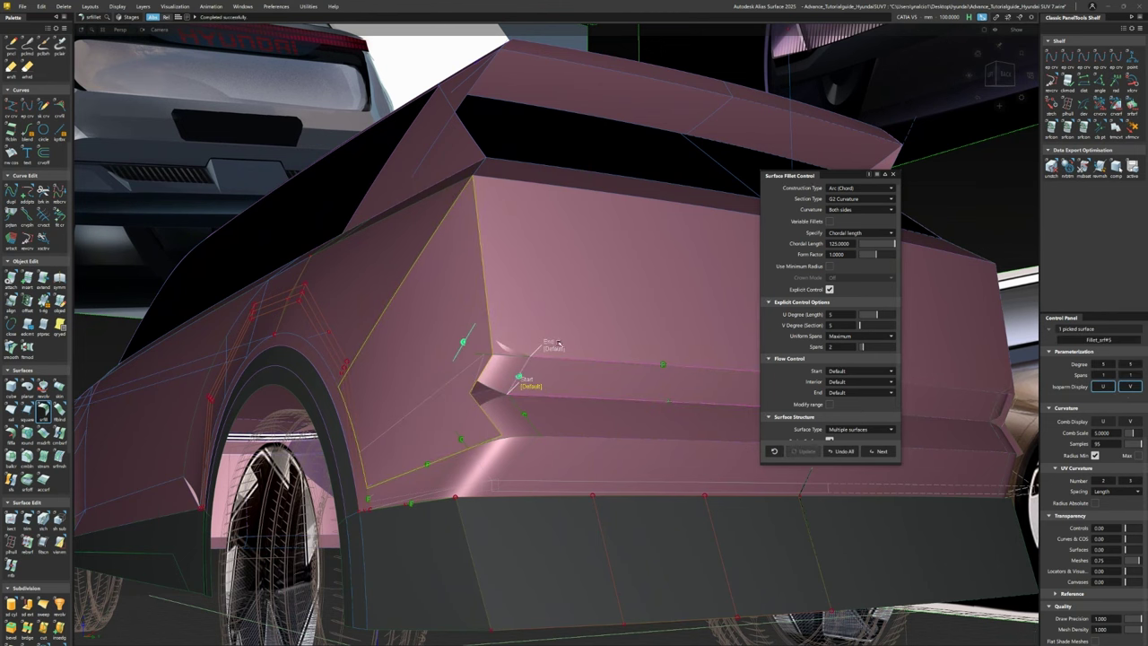
alt+shift+drag(557, 343, 549, 345)
alt+shift+drag(441, 373, 442, 473)
Step: Duplicate the middle fillet's quarter-side edge as a curve, shift it forward and project it onto the rear quarter along Y
key(ctrl+d)
click(445, 493)
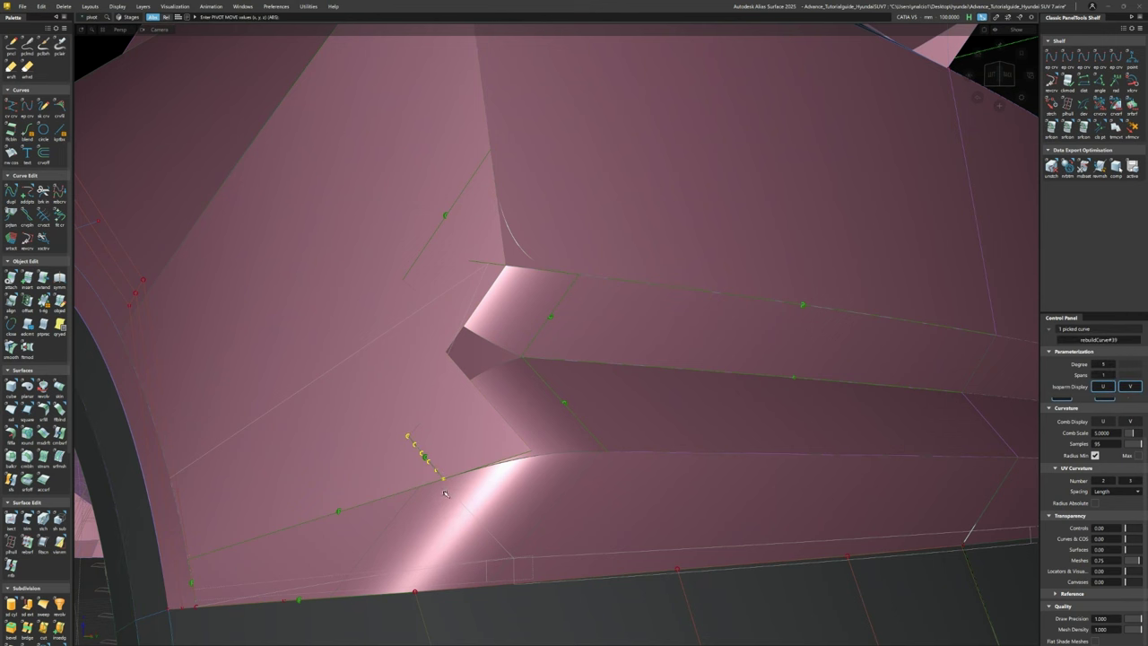
key(p)
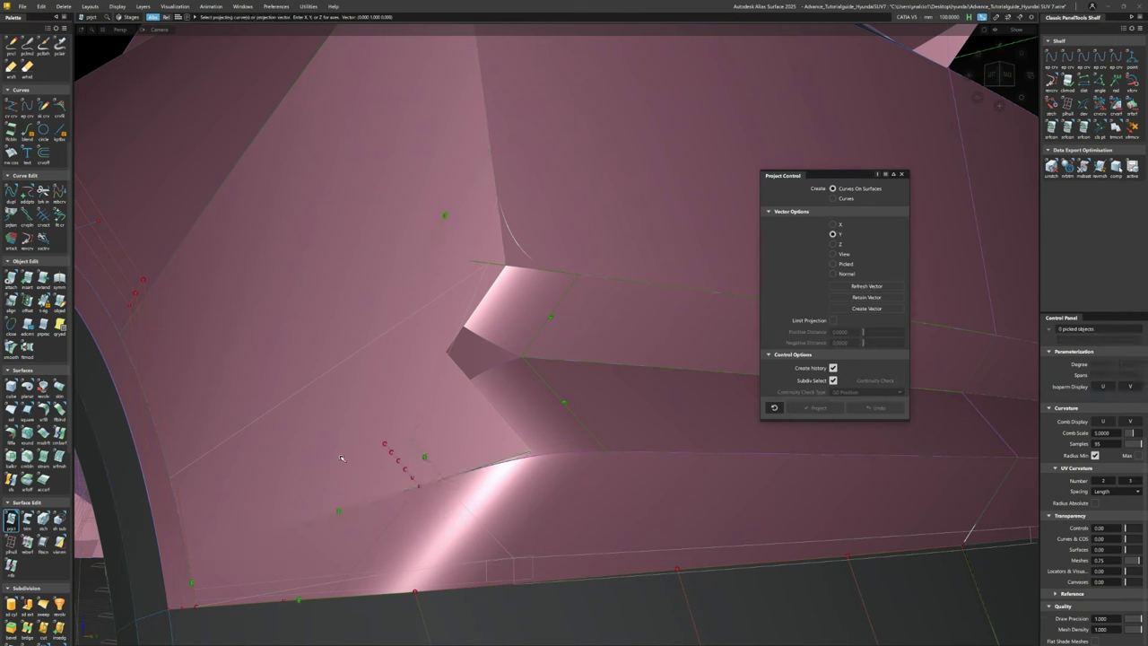
click(411, 482)
Step: Align the middle fillet's front edge to the projected curve with G2 and 0 extra CV rows, removing its construction history
key(a)
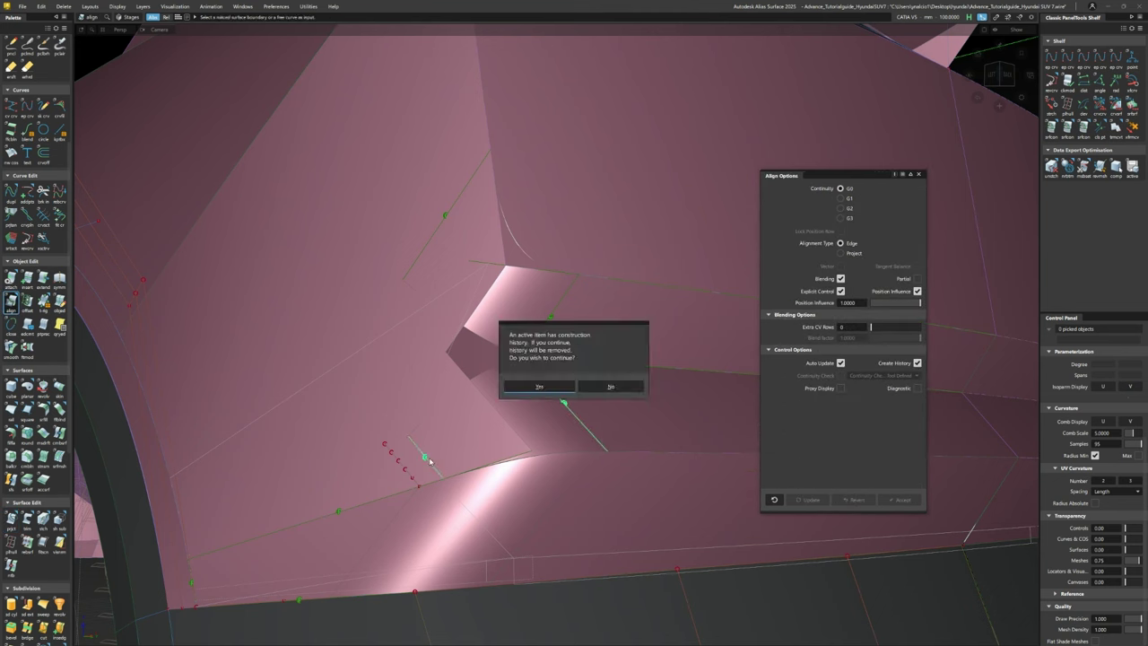
click(438, 492)
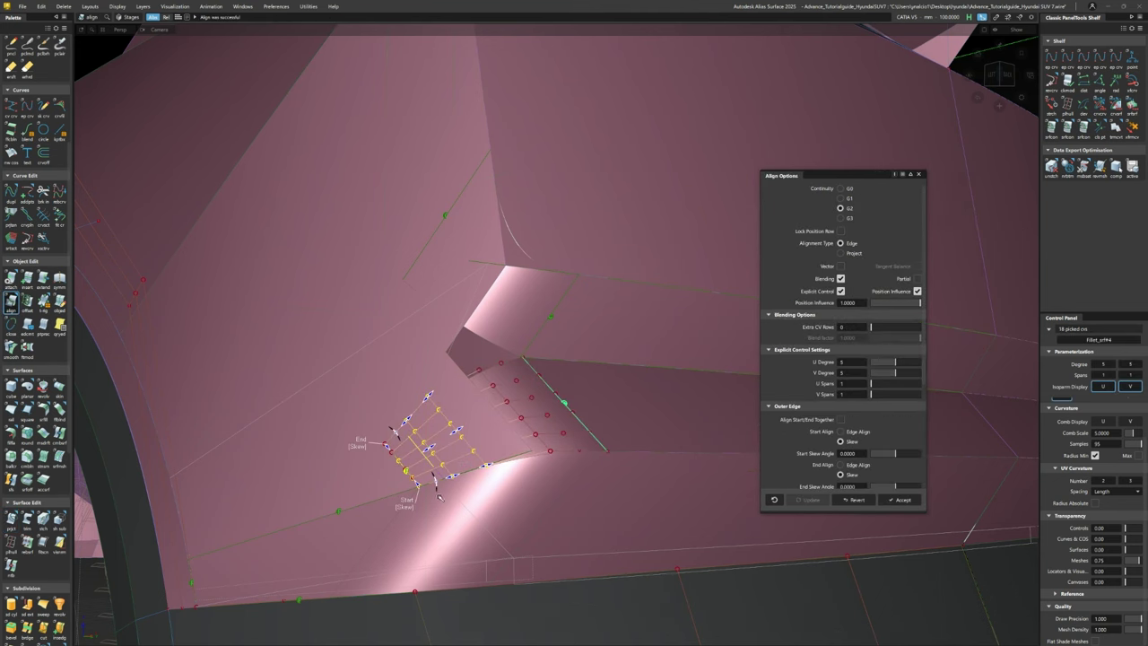
alt+shift+drag(466, 466, 493, 447)
alt+shift+drag(779, 357, 513, 462)
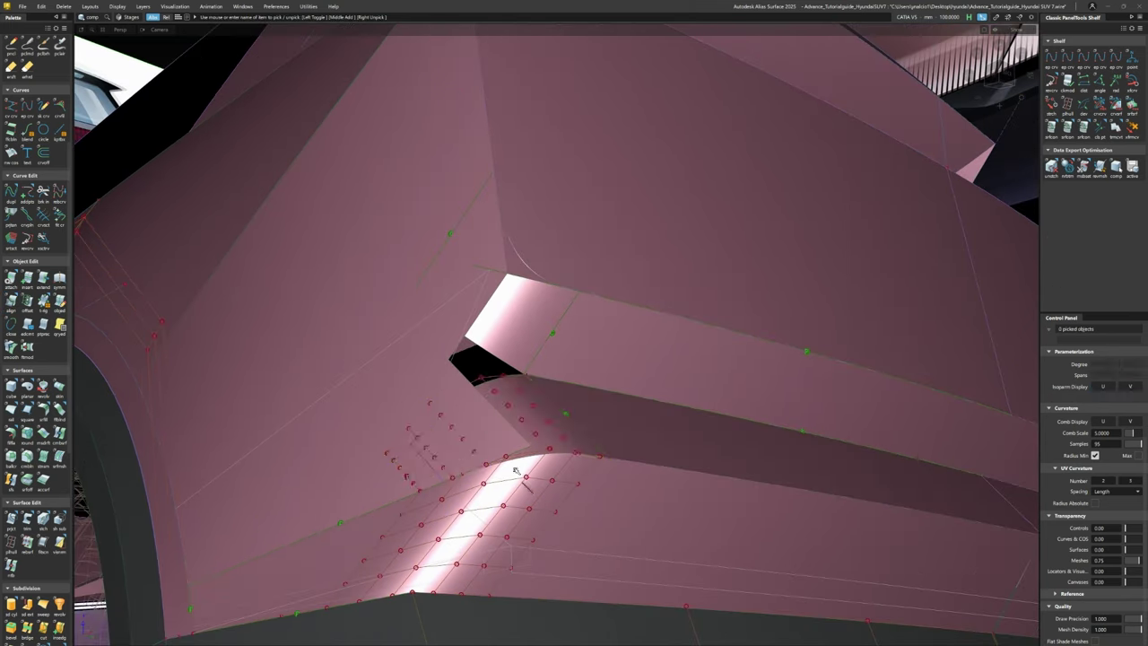
Step: Align the middle corner fillet's bumper-side edge with G0 continuity and Edge type, and untrim the adjoining bumper band
click(540, 333)
alt+shift+drag(460, 536, 536, 436)
click(536, 448)
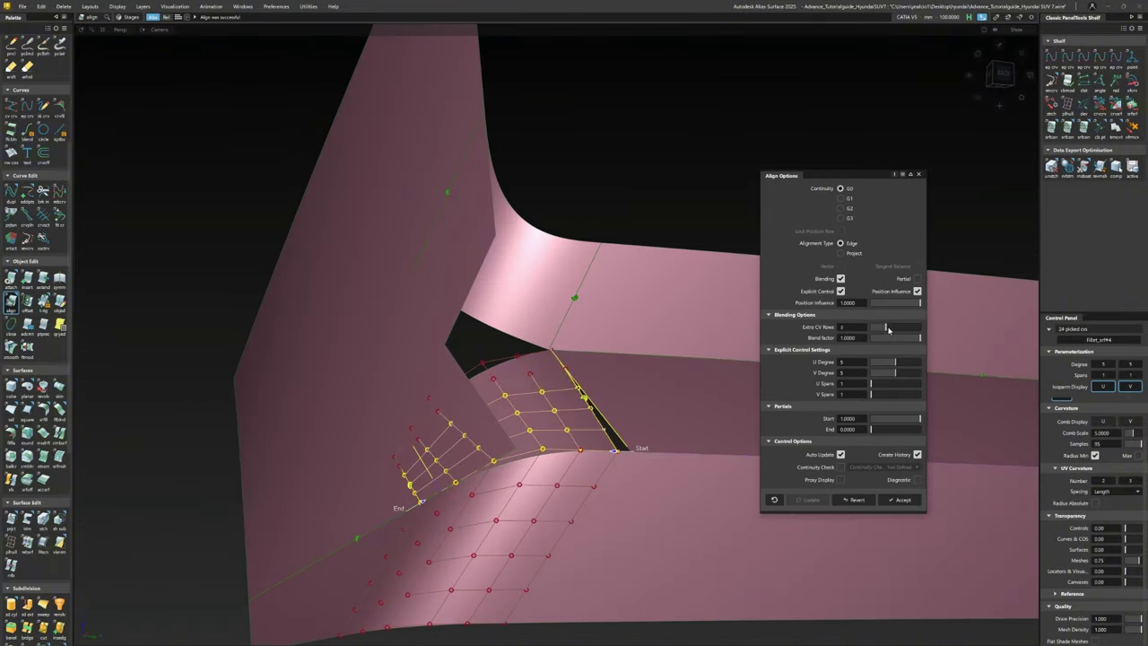
alt+shift+drag(682, 385, 583, 421)
key(Escape)
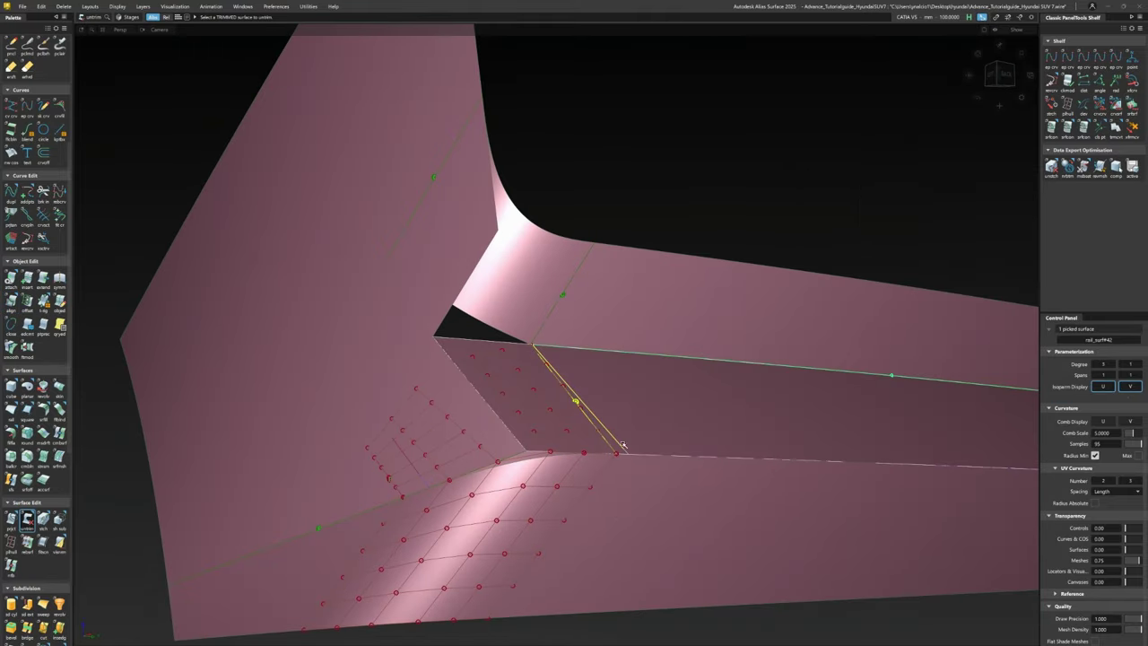
Step: Align the middle fillet's edge onto the neighbouring surface with Project type, Normal vector and 0 extra CV rows
key(ctrl+shift+a)
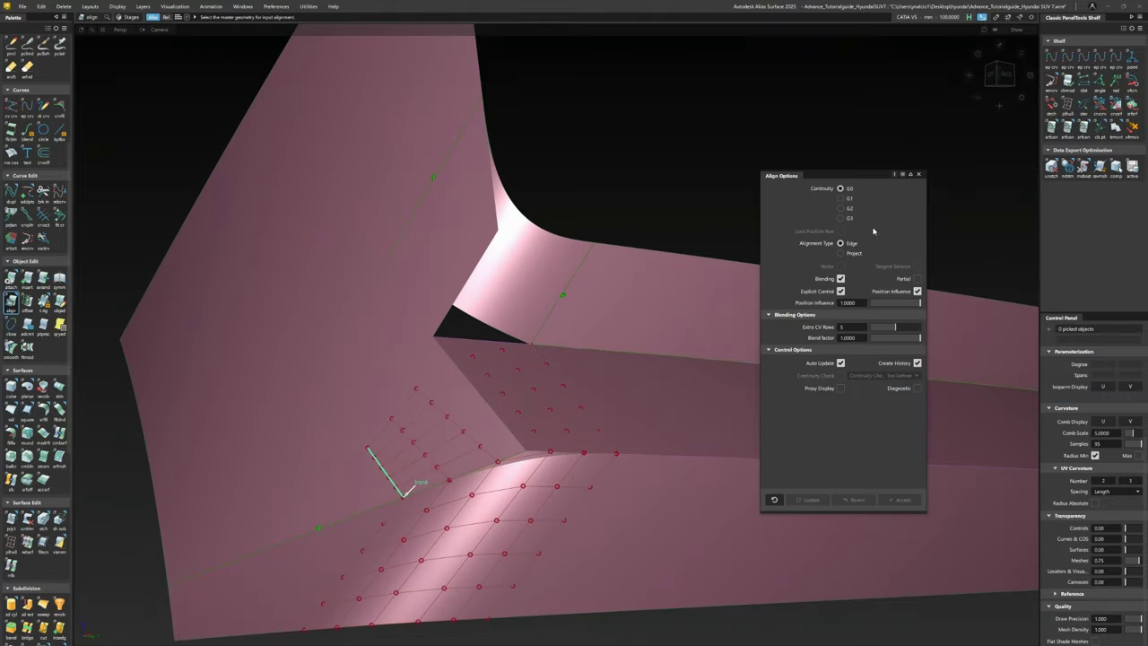
click(852, 252)
click(587, 451)
drag(886, 339, 870, 339)
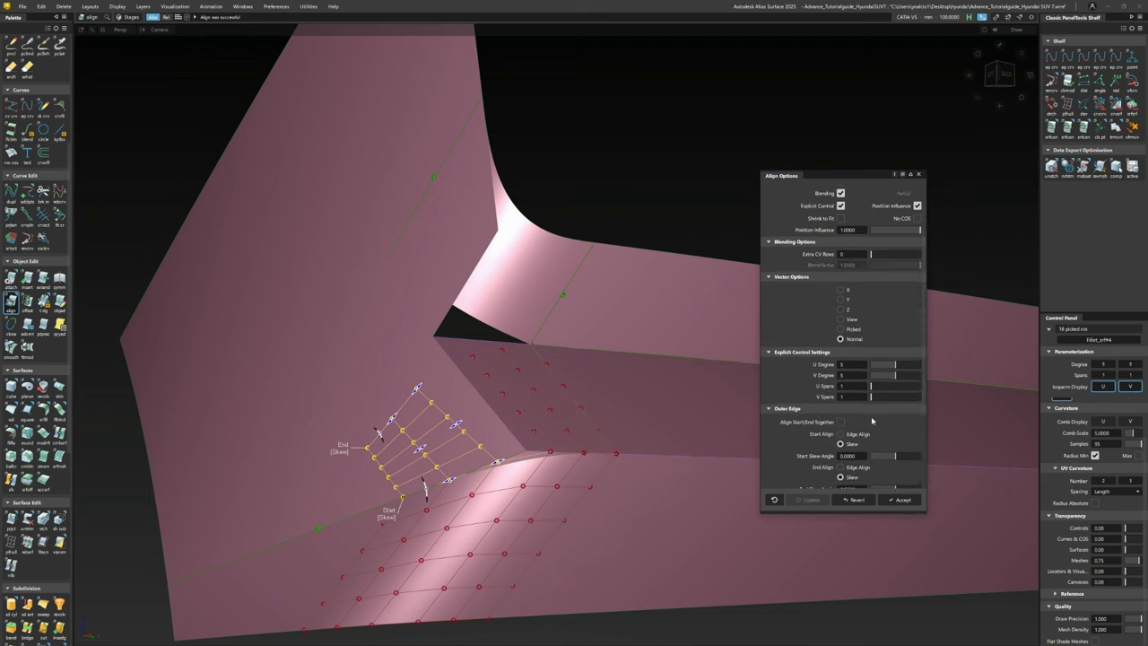
Step: Trim the middle bumper band along the middle fillet's bumper-side edge, keeping the part that runs across the rear
key(ctrl+shift+t)
click(599, 423)
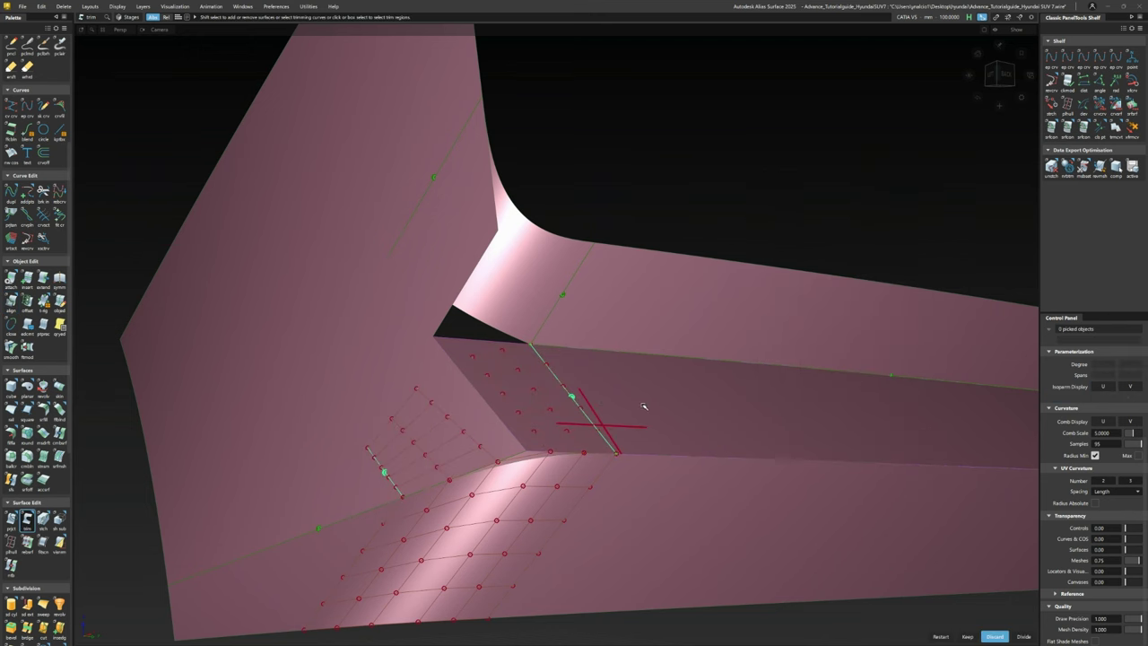
click(972, 638)
Step: Try to move the upper fillet's lower corner CV onto the middle fillet's corner point
alt+shift+drag(324, 451, 397, 469)
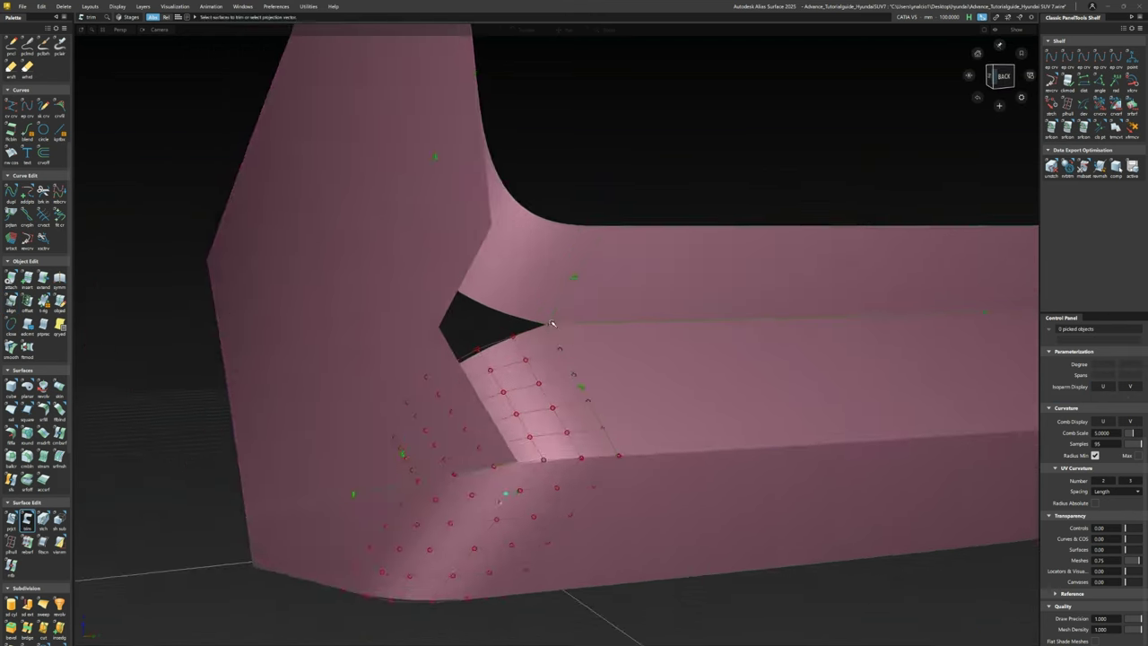
scroll(501, 294, up, 5)
mouse_move(512, 306)
alt+shift+mouse_down()
mouse_move(533, 326)
mouse_move(461, 379)
alt+shift+mouse_up()
click(544, 313)
click(358, 318)
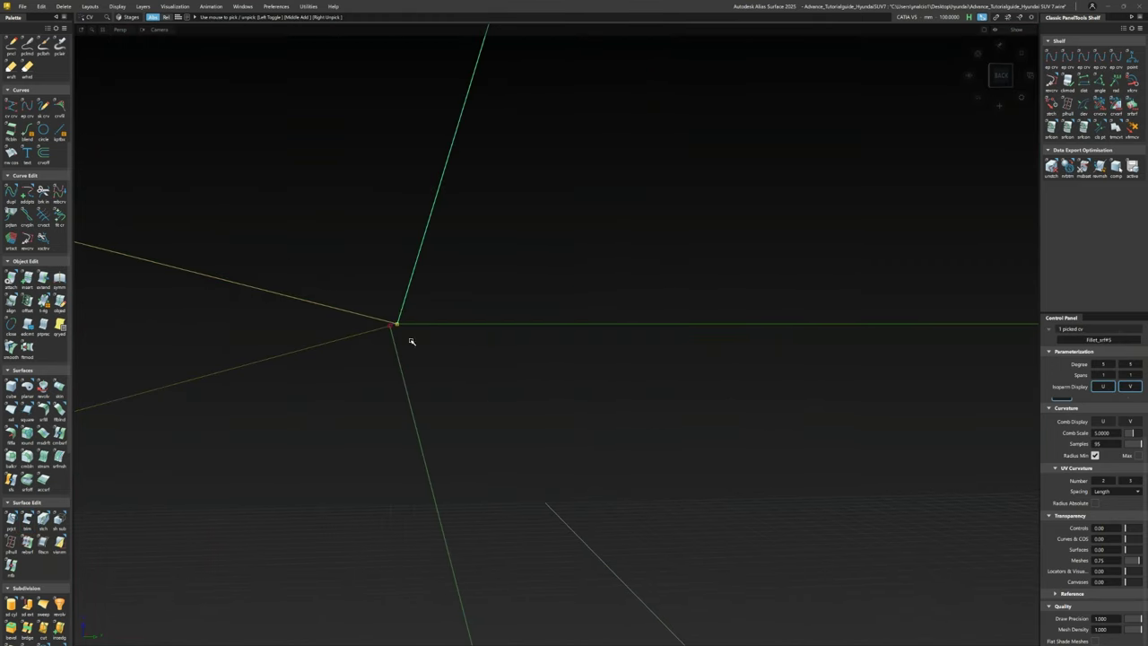
key(ctrl+z)
click(538, 383)
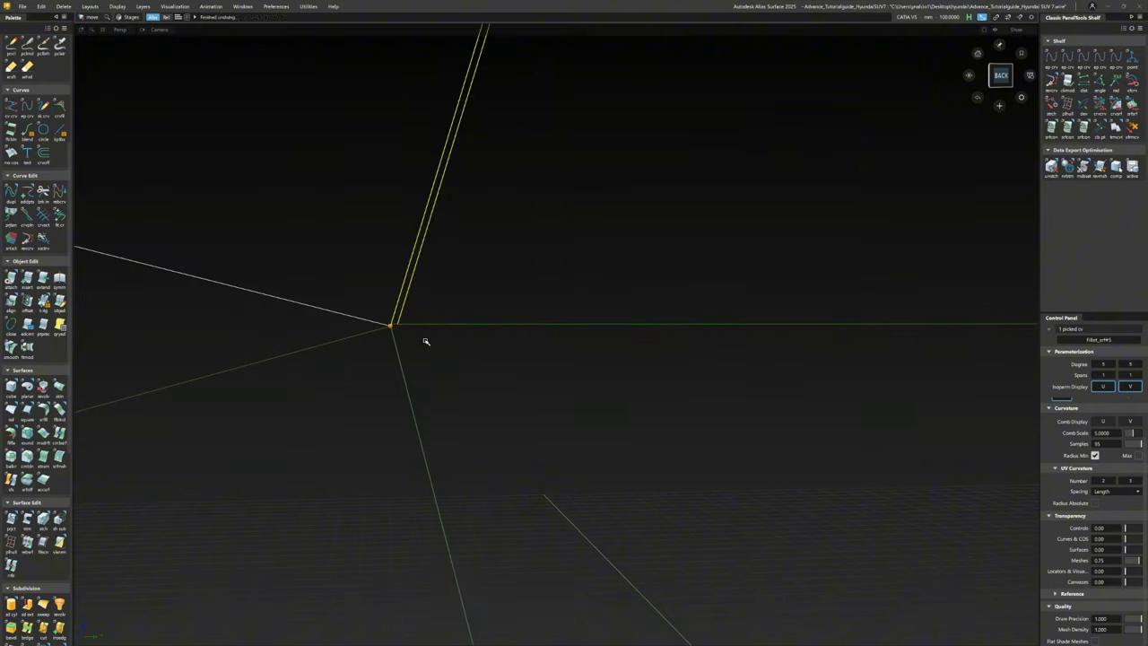
Step: Set the middle fillet's end alignment to Edge and extend the surface edge at the corner where the two fillets meet
key(ctrl+shift+a)
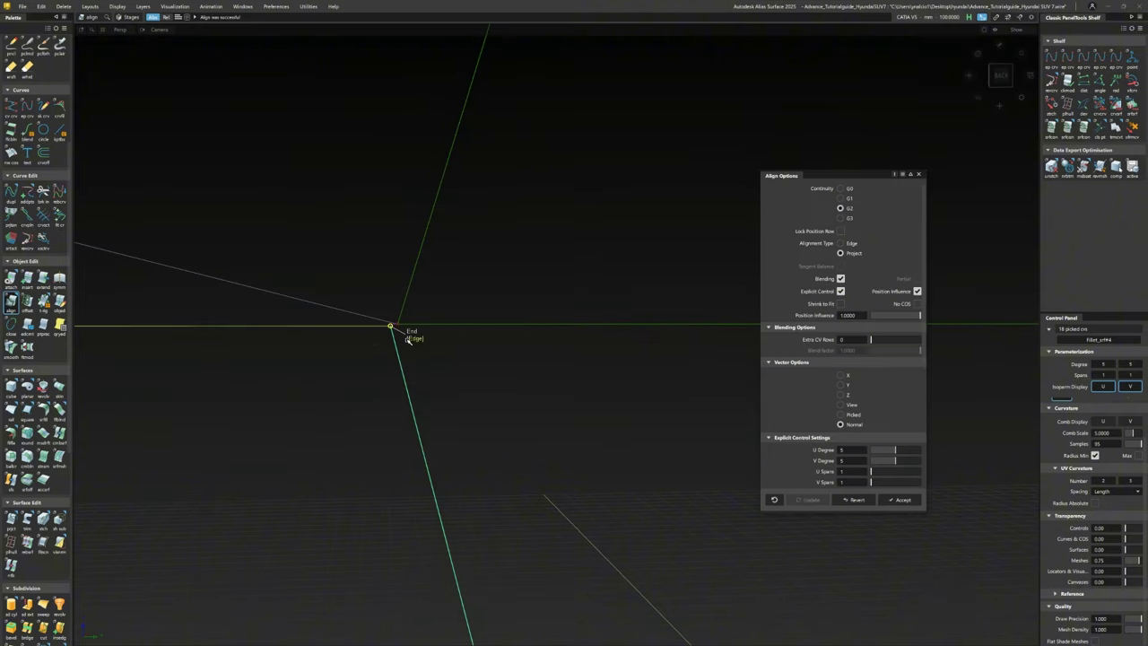
key(e)
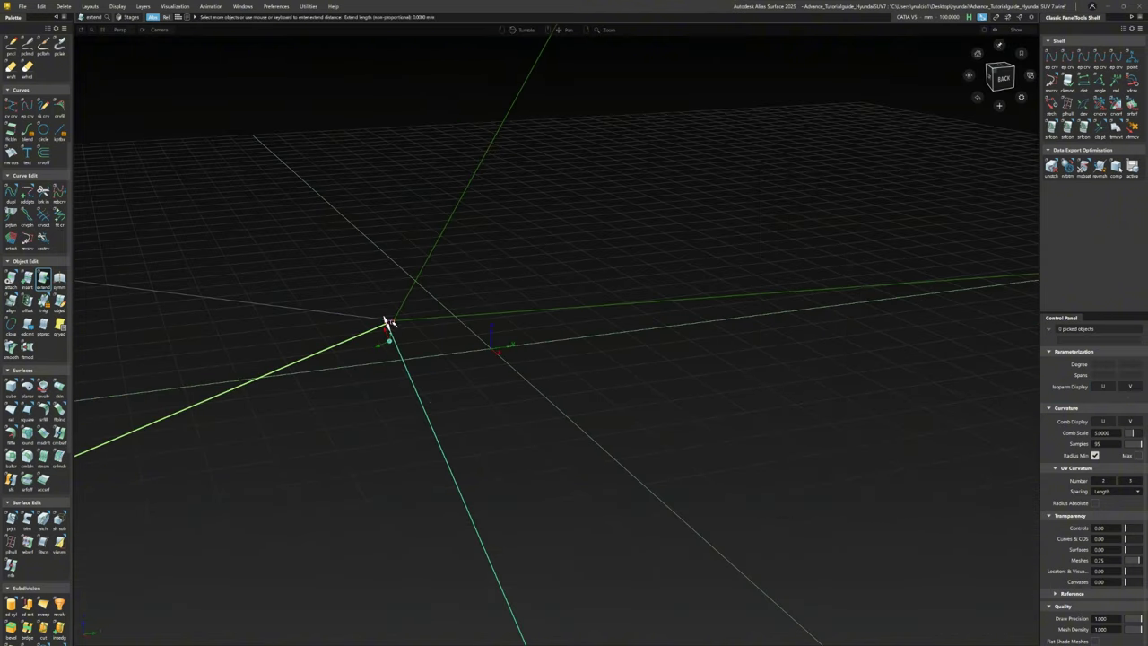
click(387, 323)
alt+shift+drag(387, 323, 356, 297)
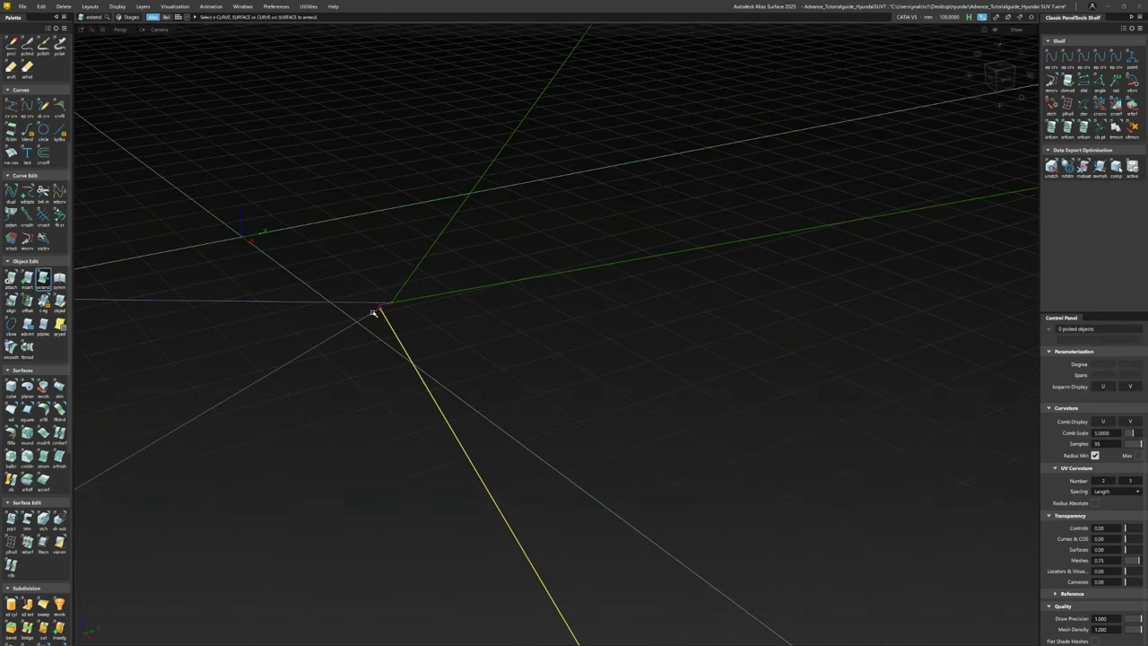
click(378, 307)
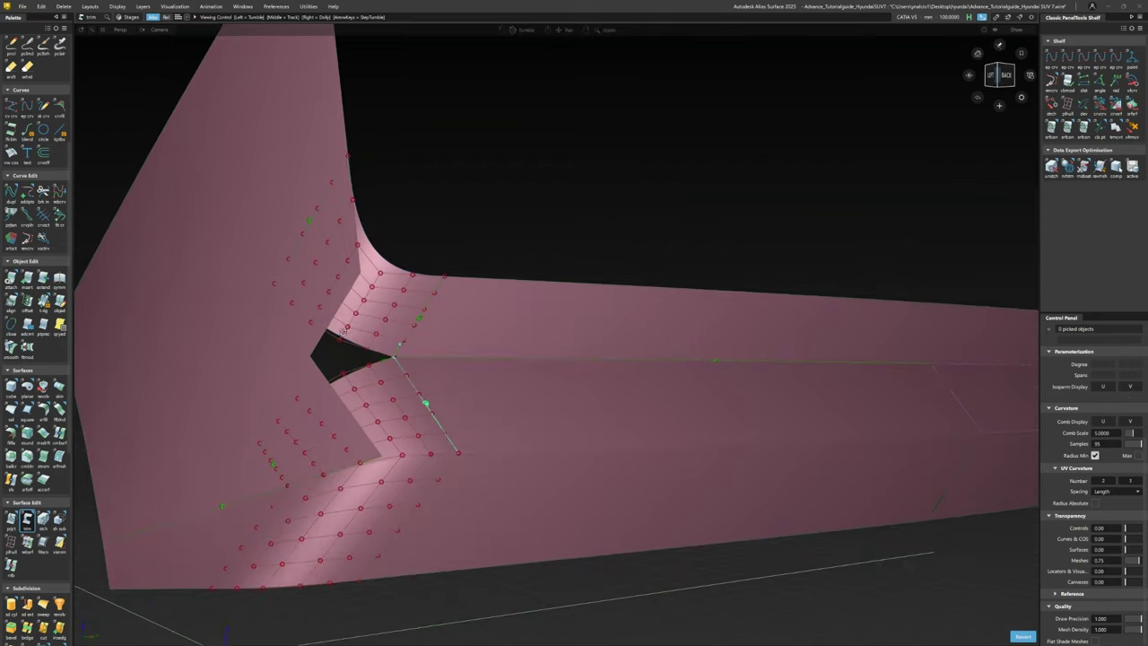
Step: Fillet the crease between the upper and middle bumper bands with G2 curvature, 25 mm chordal length, Start Default and End Edge align
alt+shift+drag(342, 332, 348, 345)
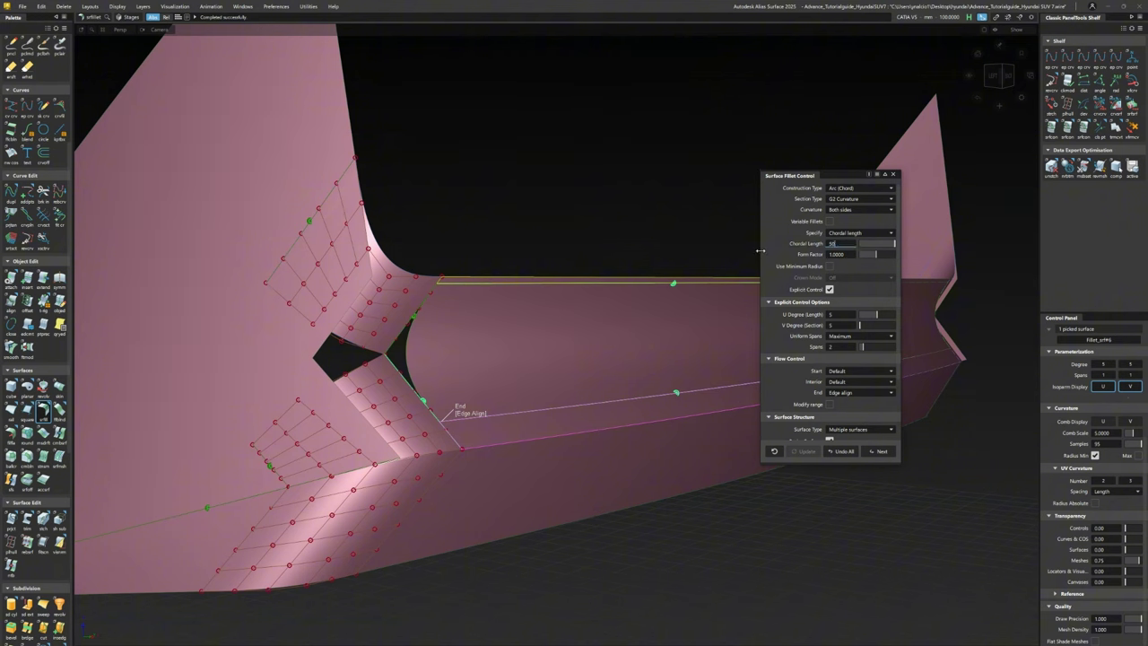
alt+shift+right_drag(760, 251, 538, 376)
alt+shift+drag(539, 376, 232, 275)
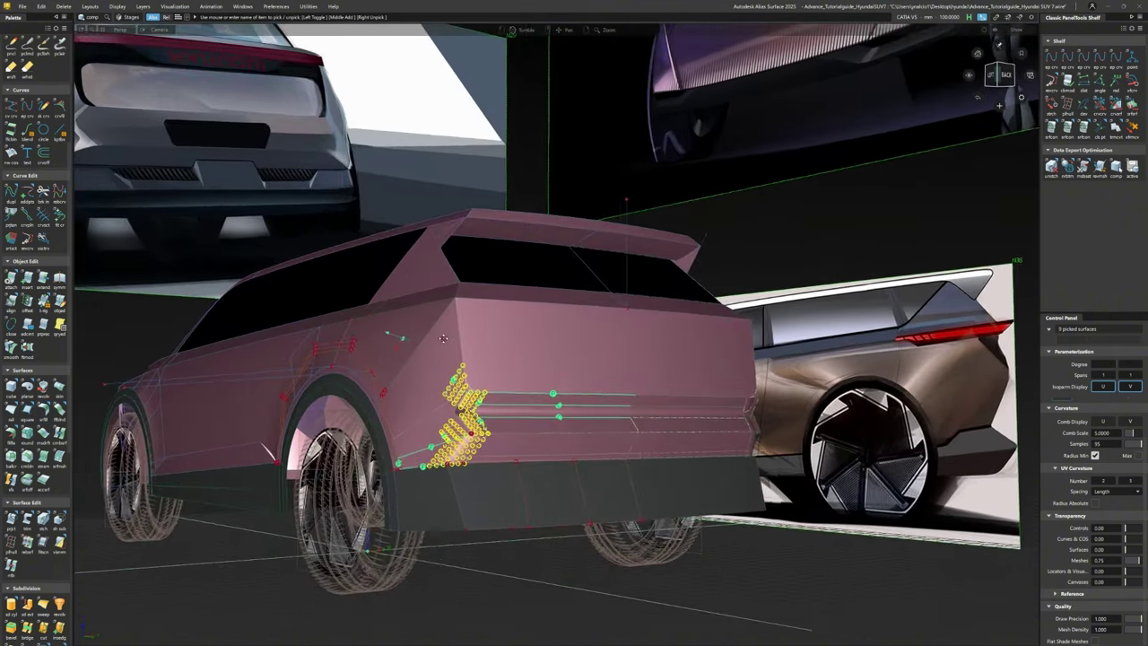
alt+shift+drag(442, 337, 219, 147)
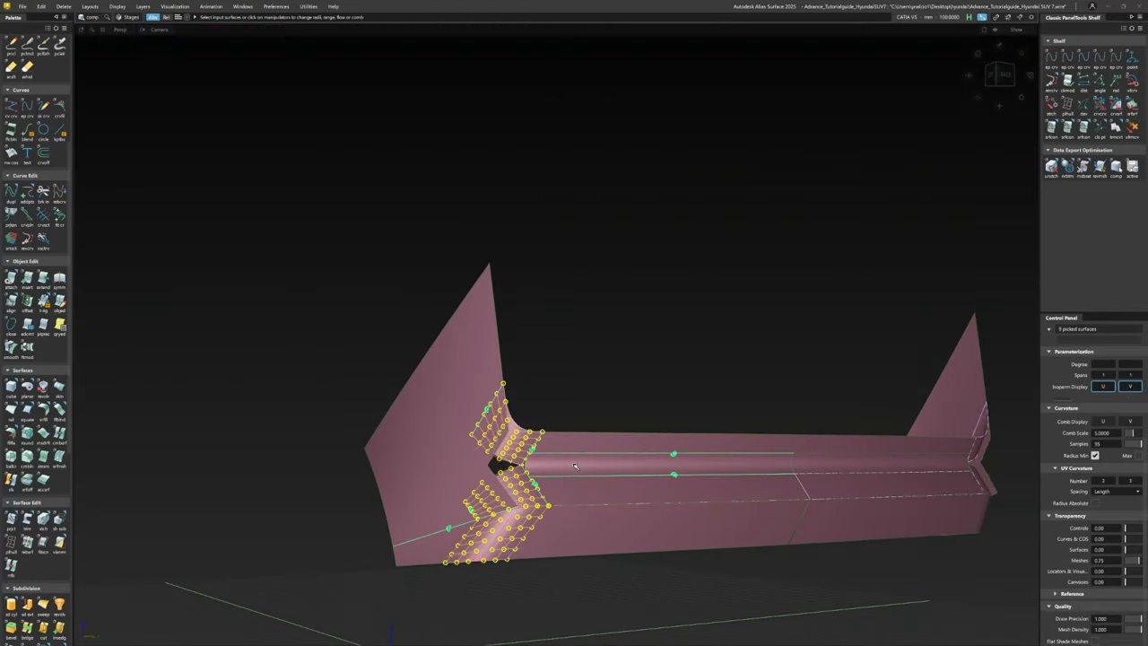
text(5)
key(Return)
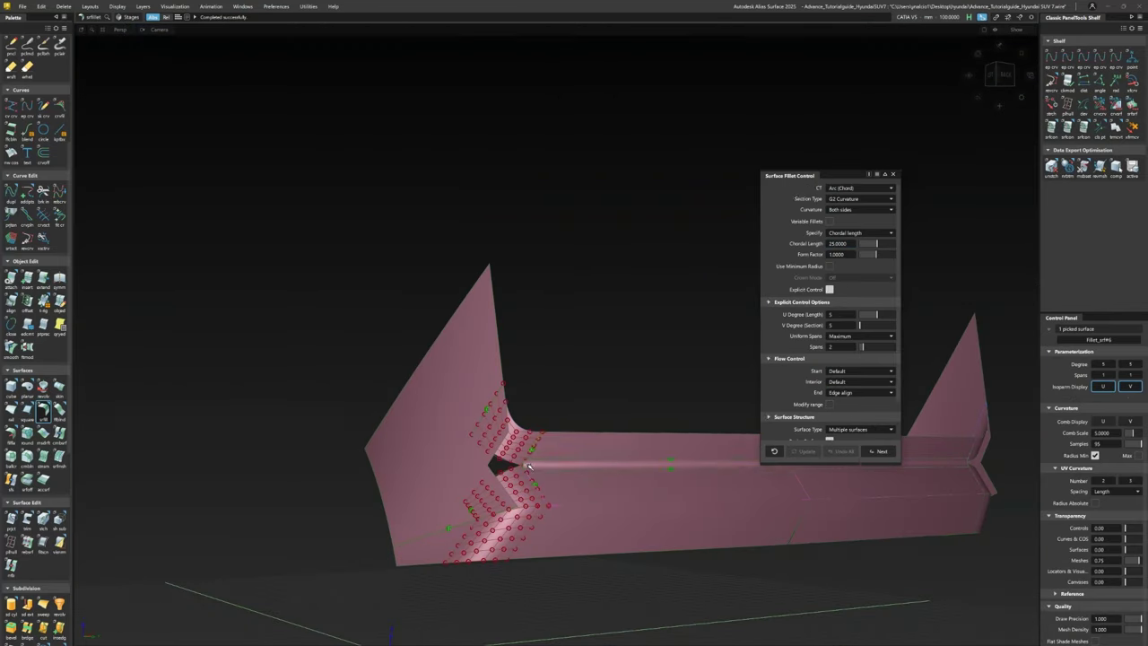
Step: Save the model as a new file named Advance_Tutorialguide_Hyundai SUV 7-2.wire
scroll(529, 465, up, 5)
key(e)
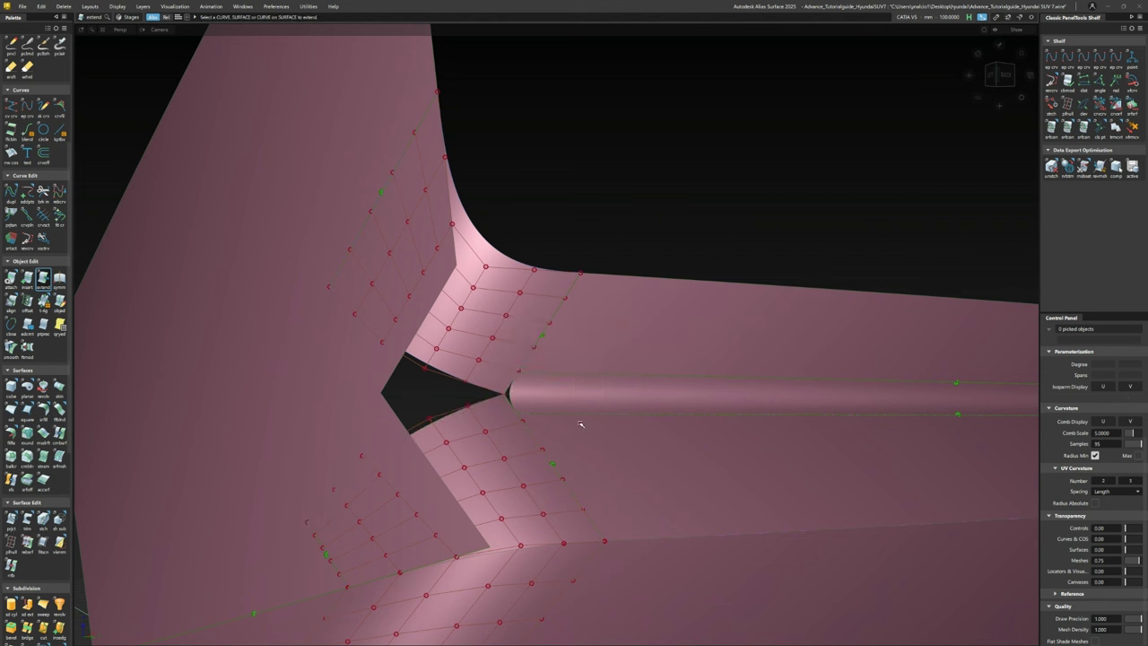
click(491, 405)
click(539, 386)
click(23, 7)
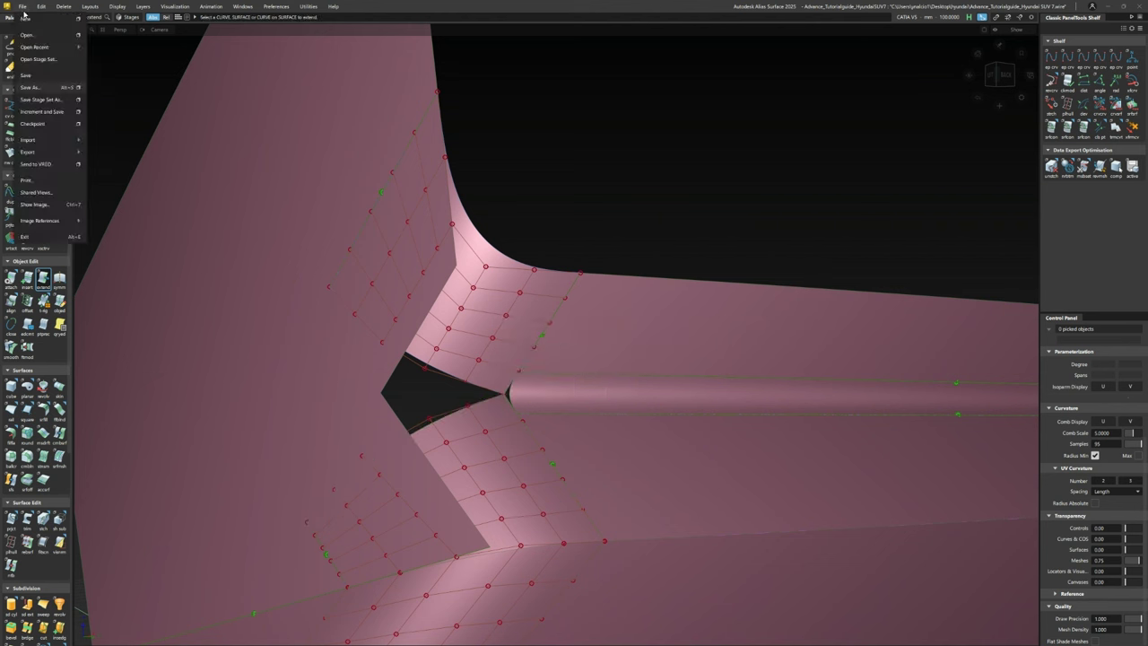
click(49, 87)
key(Return)
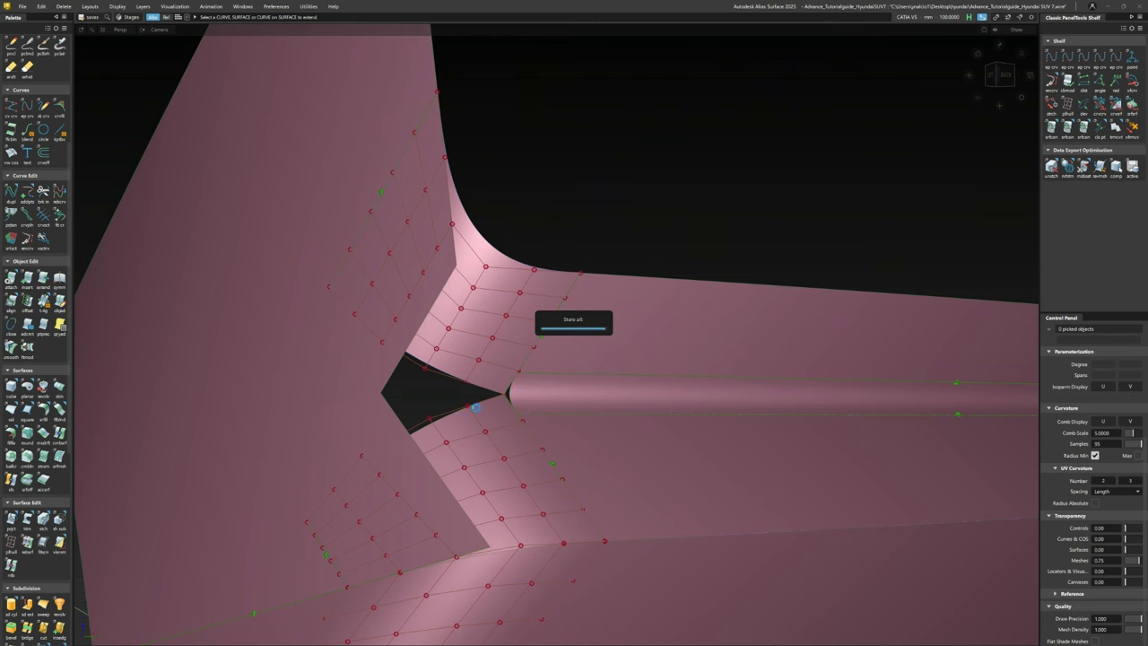
Step: Try to extend the upper fillet, middle fillet and small crease fillet together across the corner gap
alt+shift+drag(476, 430, 511, 404)
click(512, 403)
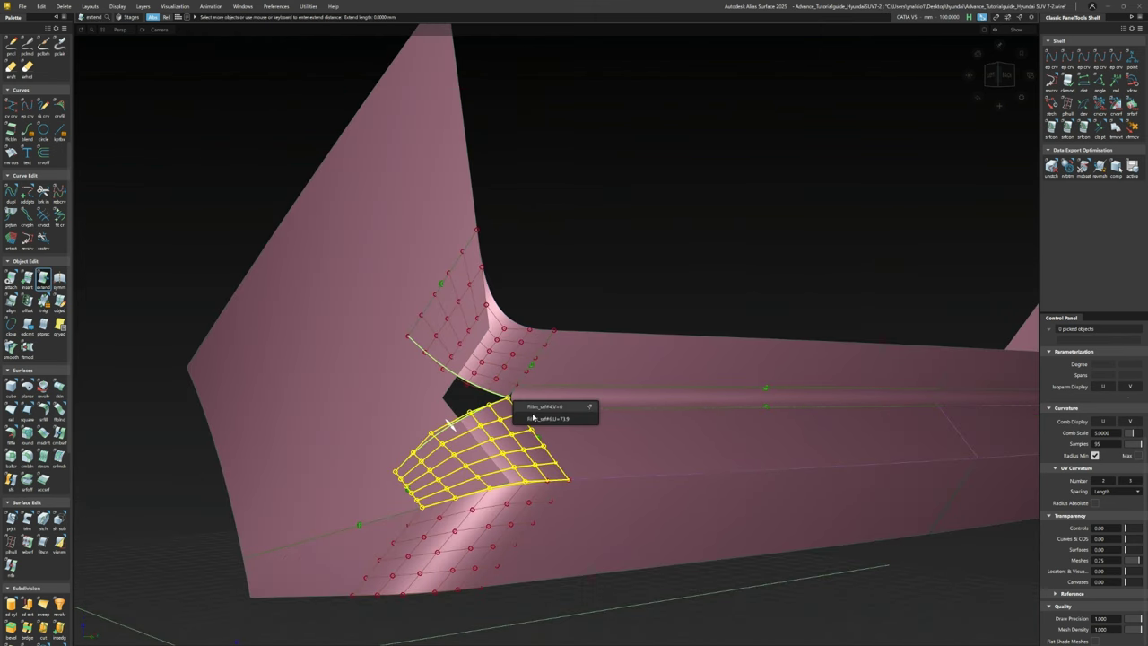
click(539, 386)
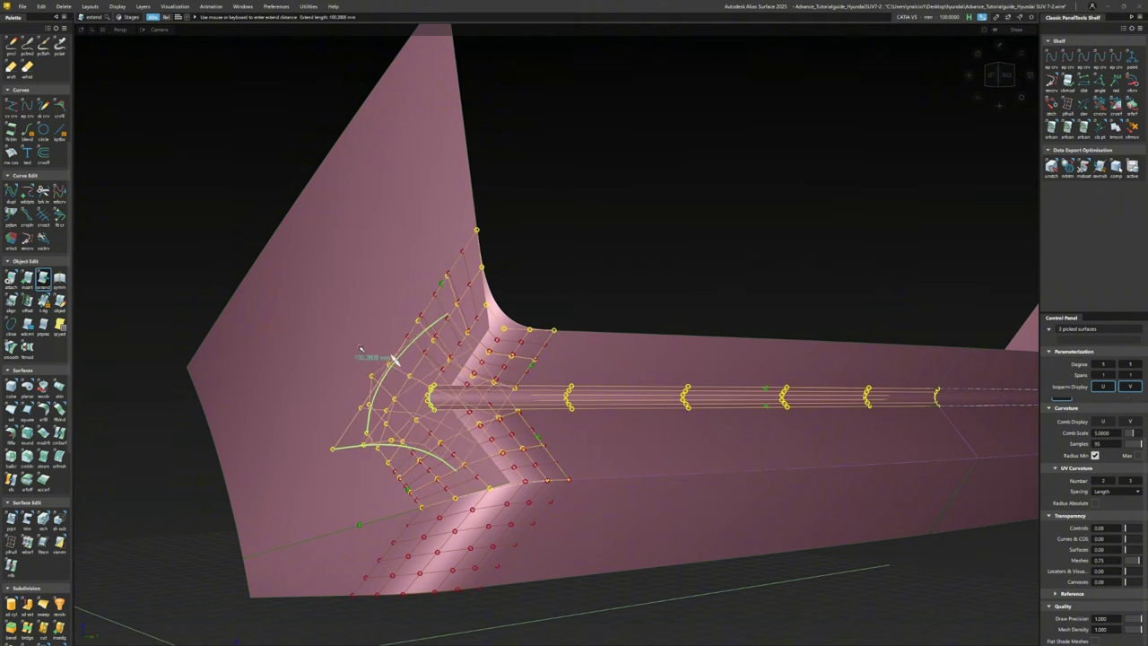
alt+shift+drag(363, 352, 500, 405)
Step: Adjust the facing edges of the middle and upper corner fillets with Extend to meet the ends of the small crease fillet
click(501, 404)
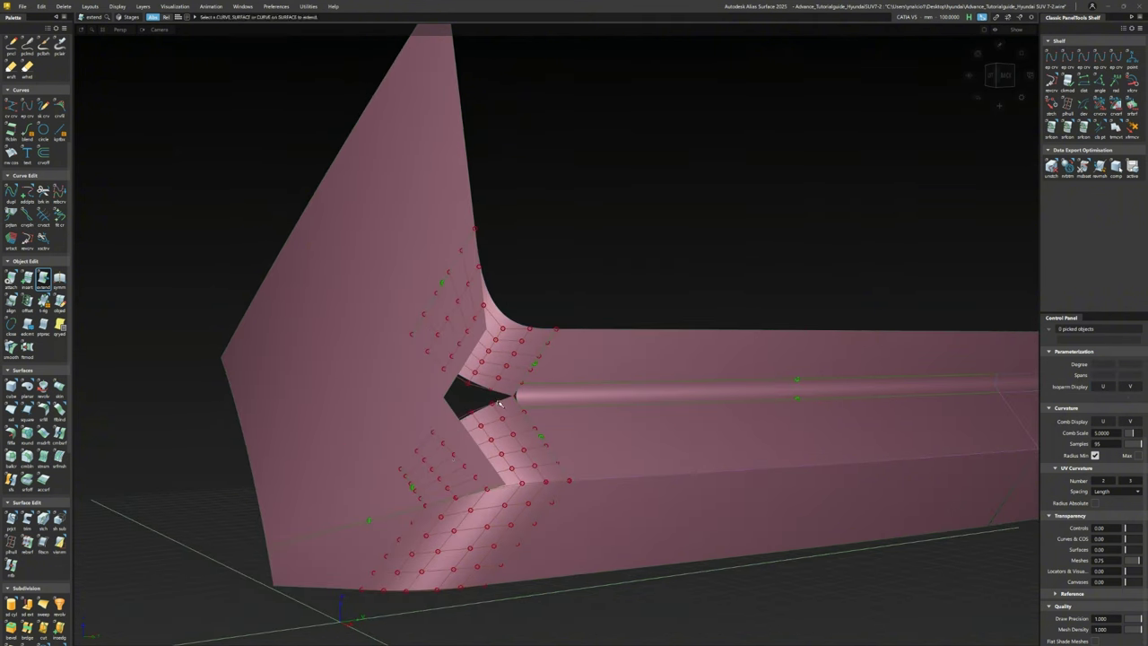
click(499, 397)
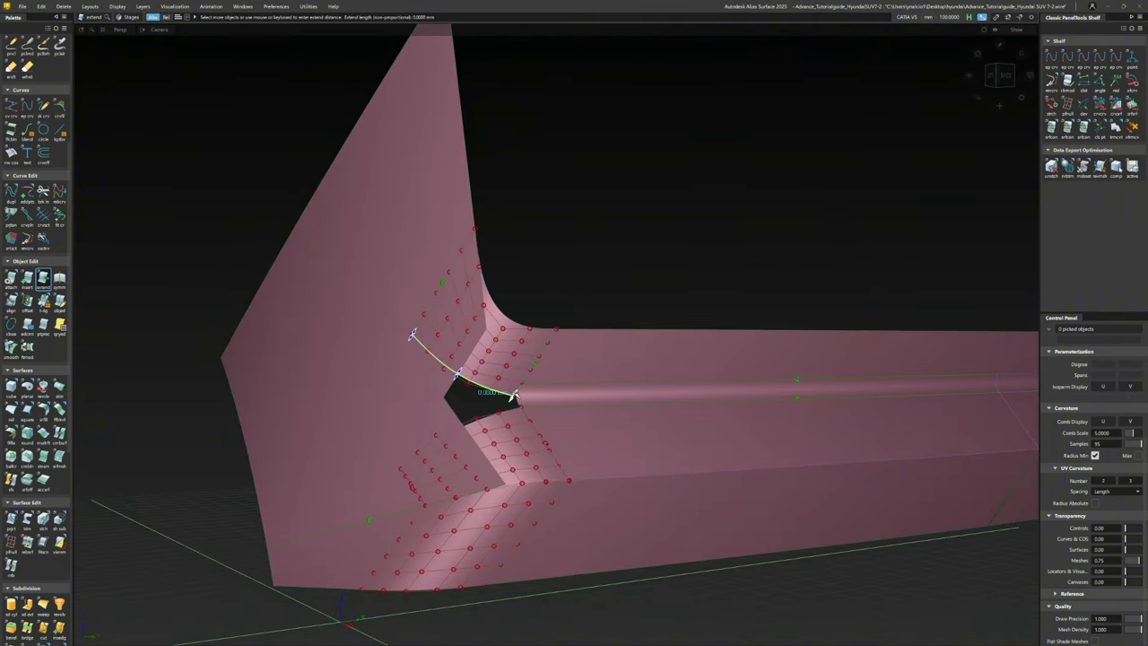
click(514, 396)
click(525, 379)
Step: Draw an edit point curve between the upper and middle fillets' quarter-side corners and align its ends to them with G2
alt+shift+right_drag(525, 380, 837, 222)
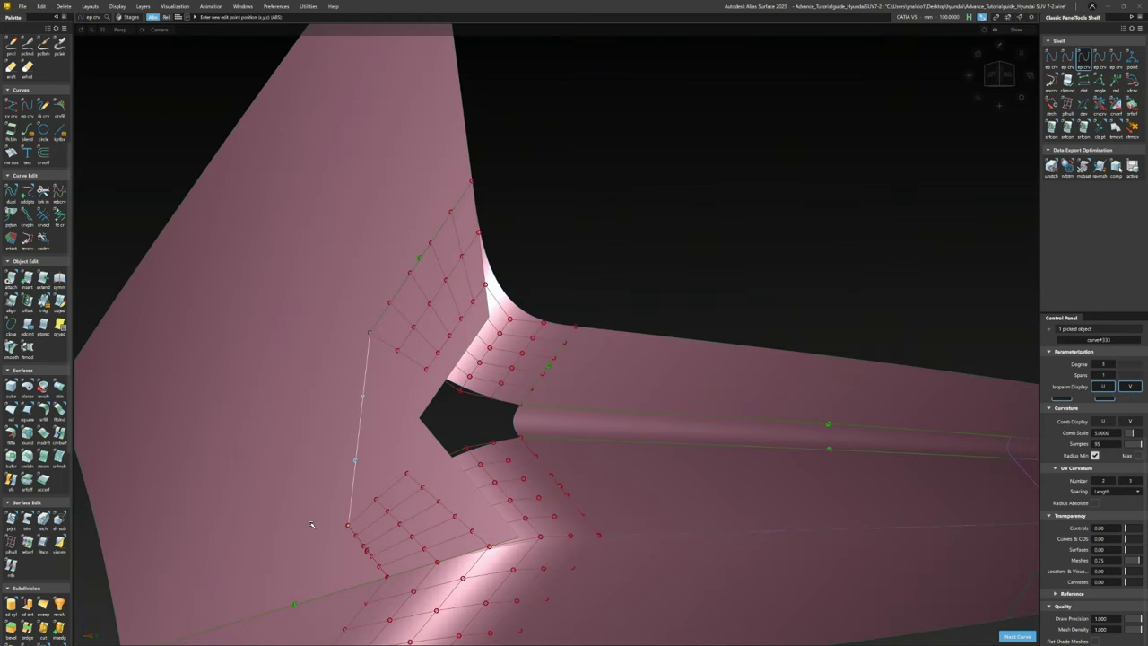
double_click(10, 301)
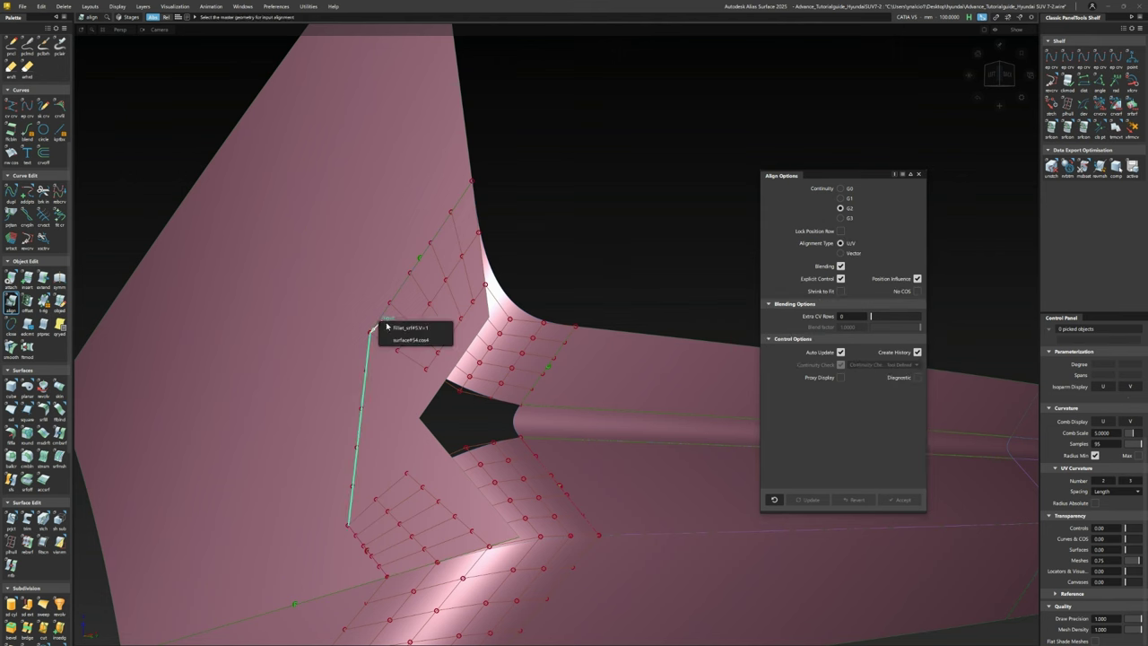
Step: Project the connecting curve onto the rear quarter along Y and trim away the quarter surface inside the corner
key(p)
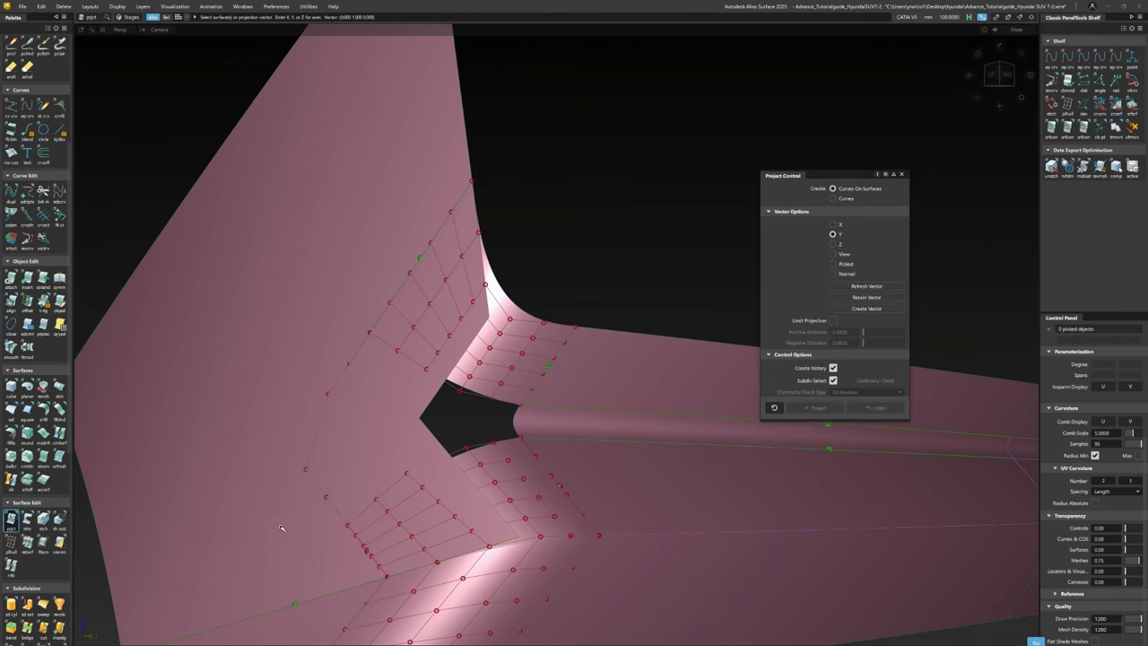
key(Escape)
key(Delete)
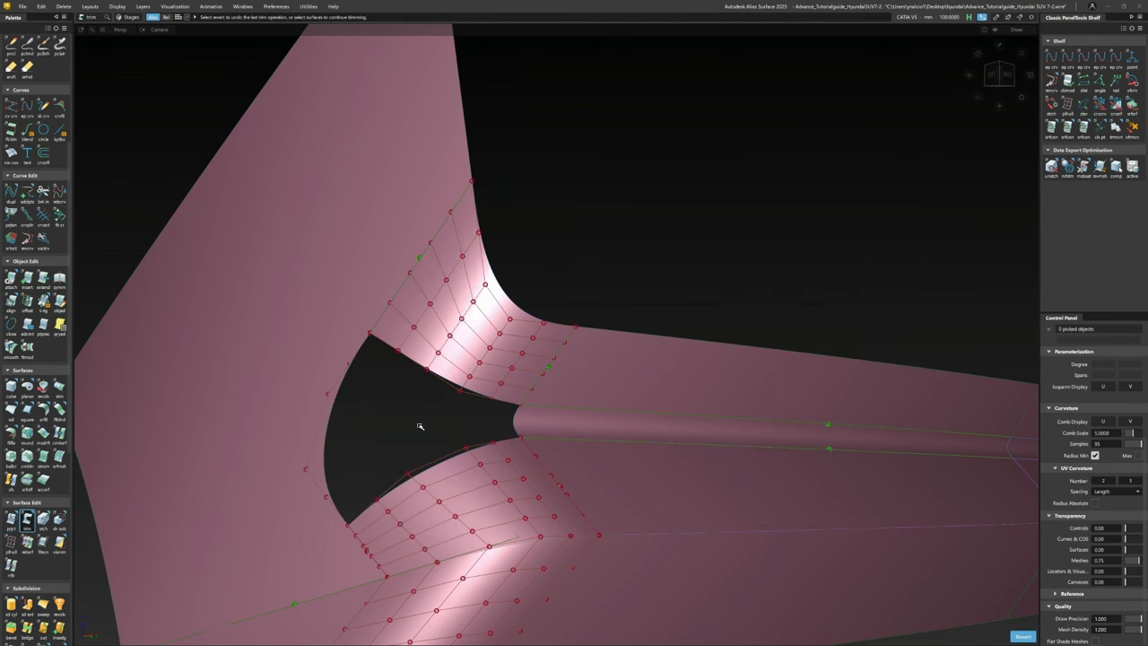
Step: Fill the corner opening with a four-sided Square surface, using G2 Curvature on the middle fillet boundary and degree 5 in U and V
key(s)
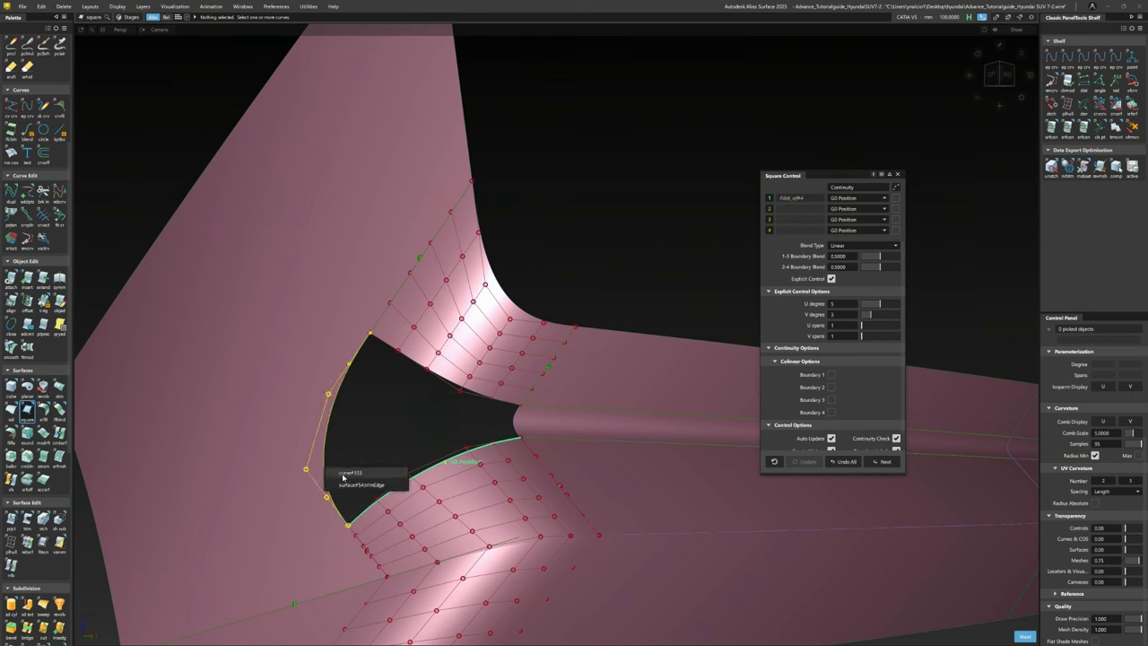
click(343, 477)
click(517, 420)
drag(998, 74, 854, 207)
click(855, 238)
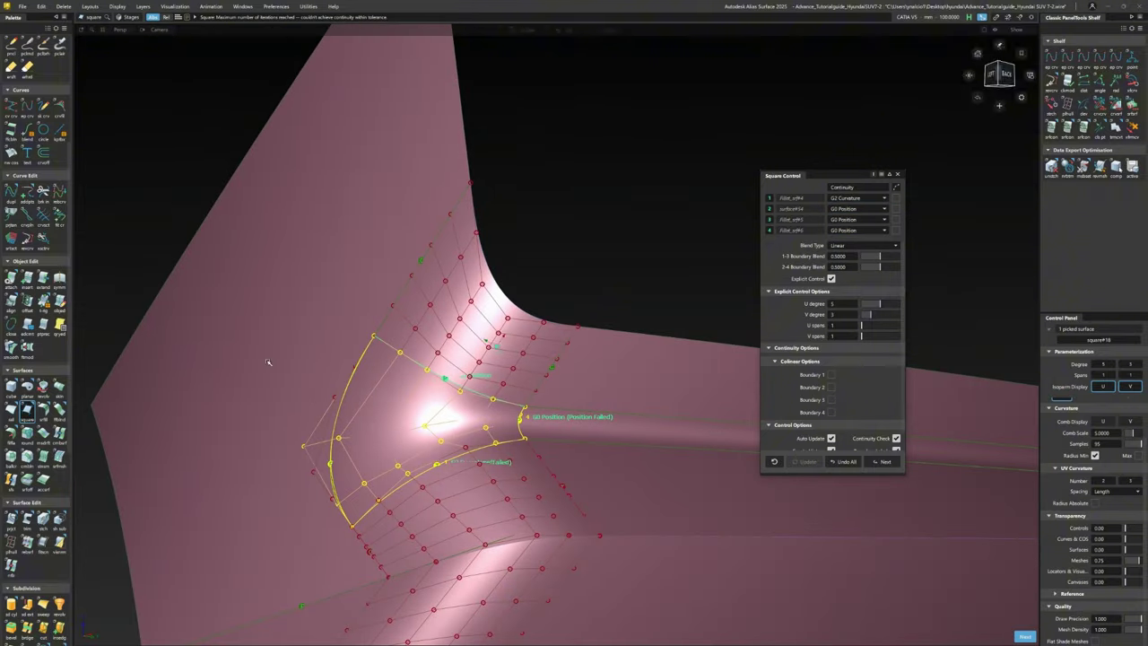
alt+shift+drag(429, 405, 686, 348)
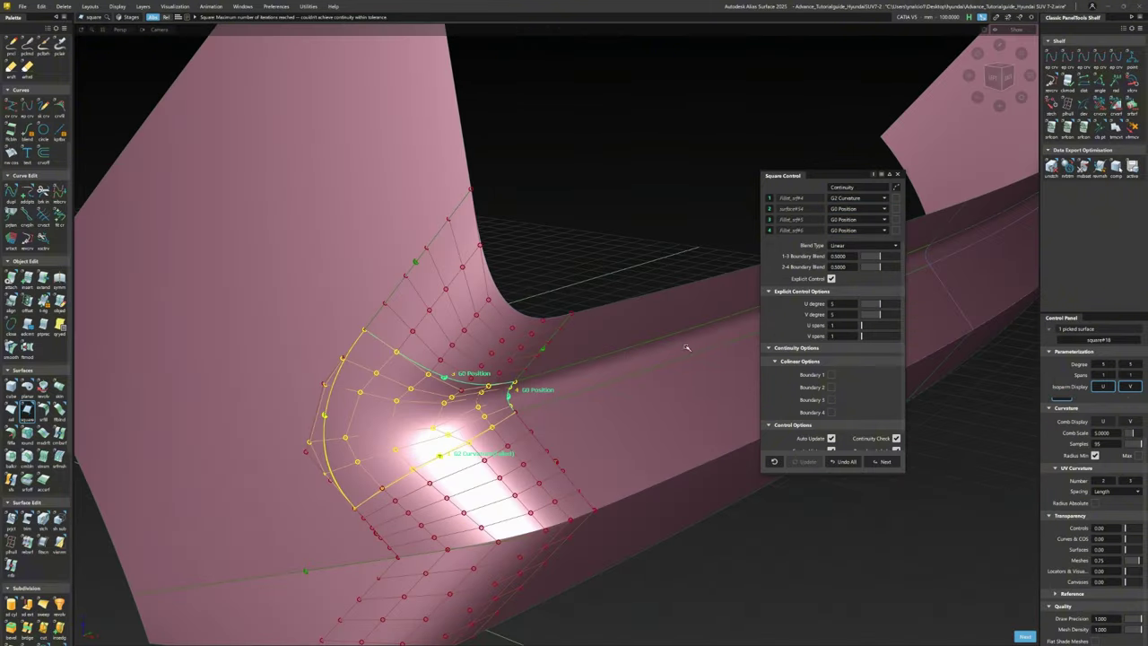
click(856, 259)
Step: Reopen the middle and upper fillets' edge alignments with G2 continuity and 0 extra CV rows, declining to remove construction history
alt+shift+drag(736, 395, 502, 420)
click(10, 300)
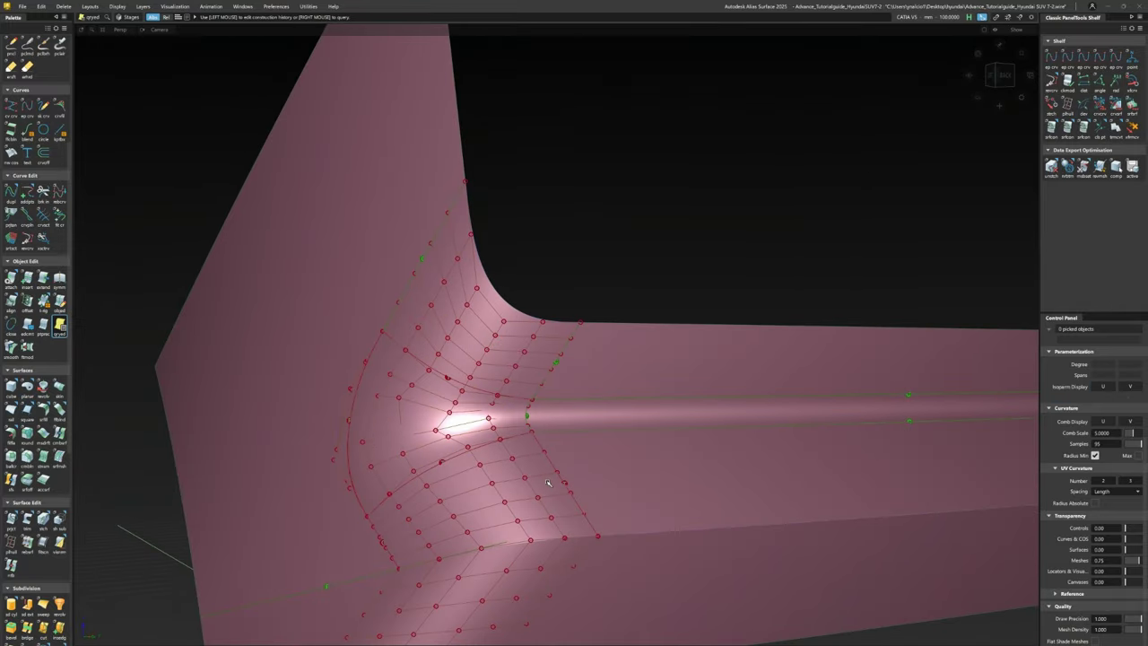
click(568, 481)
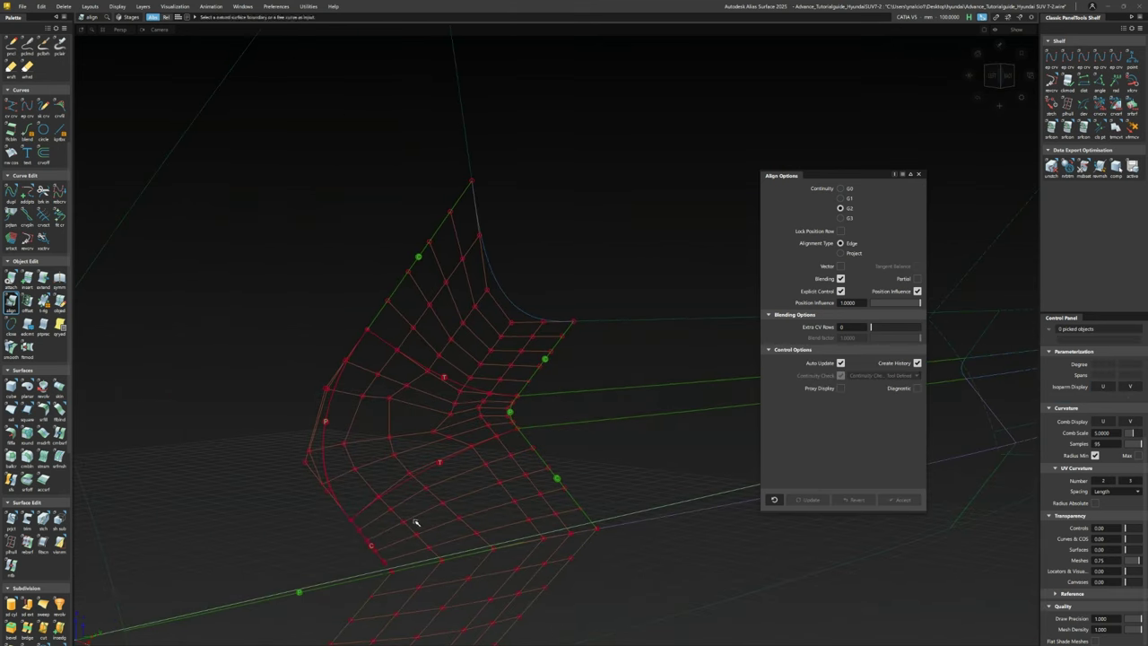
click(372, 543)
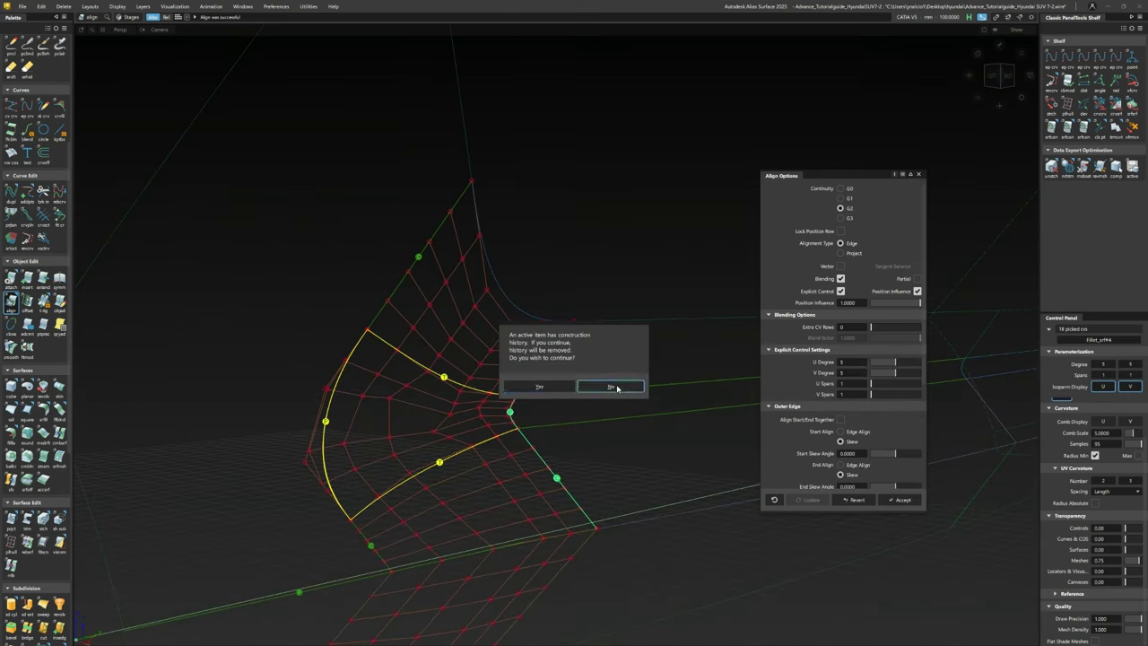
click(613, 386)
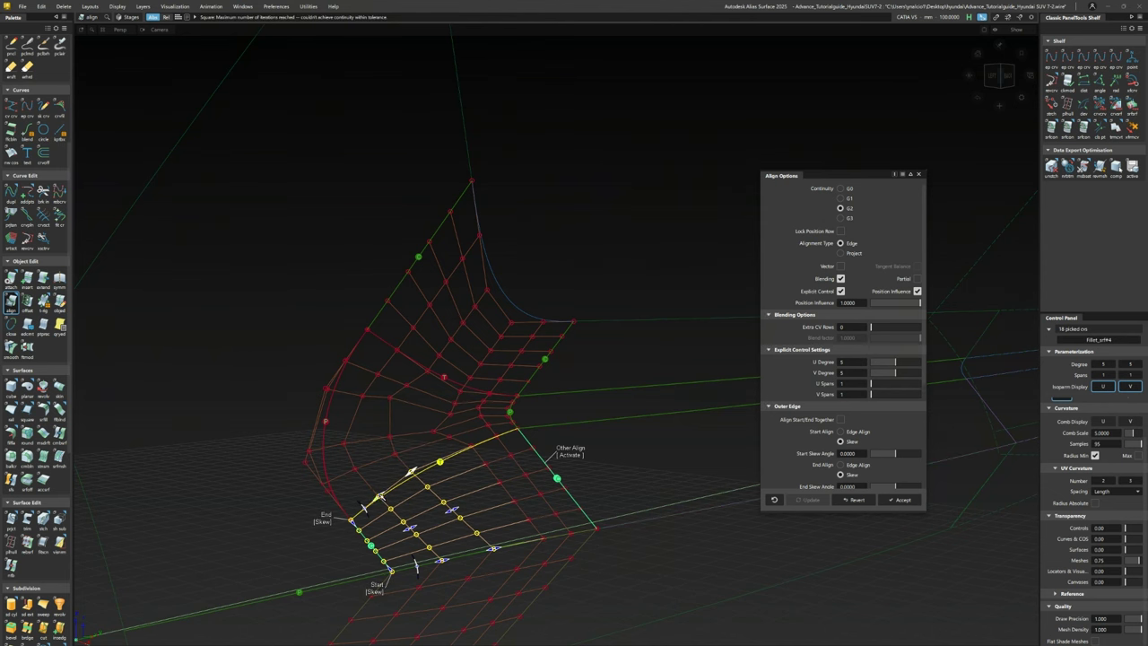
click(410, 256)
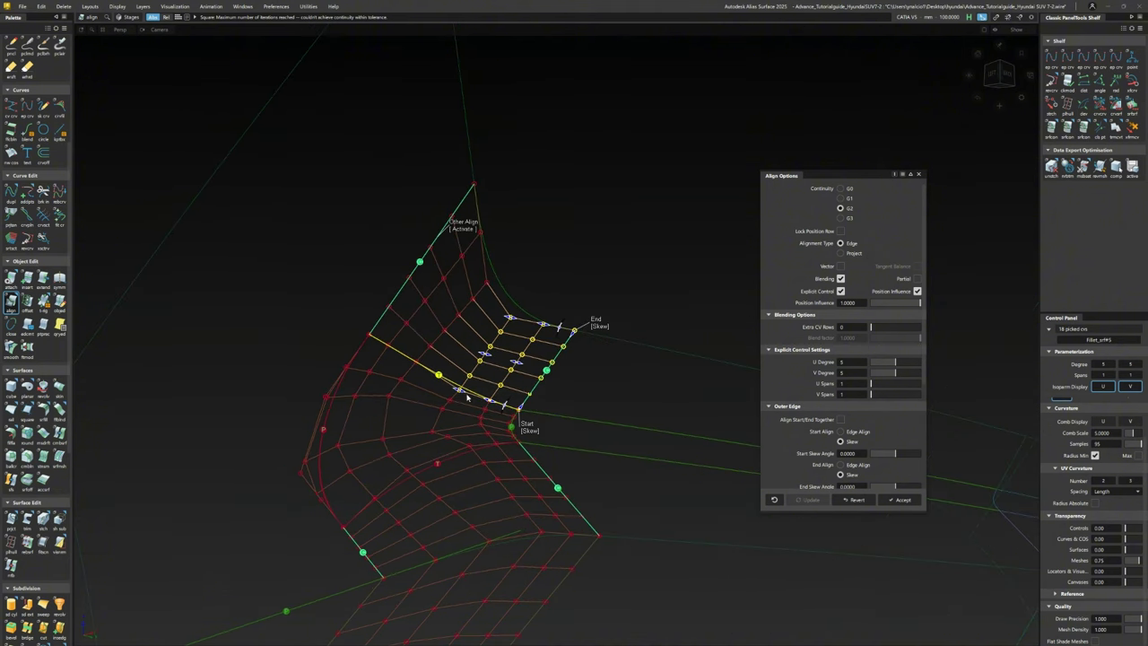
Step: Realign the blend-side edges of the upper and middle corner fillets using G2 Edge alignment, explicit degree 5 and 0 extra CV rows
click(618, 387)
click(618, 387)
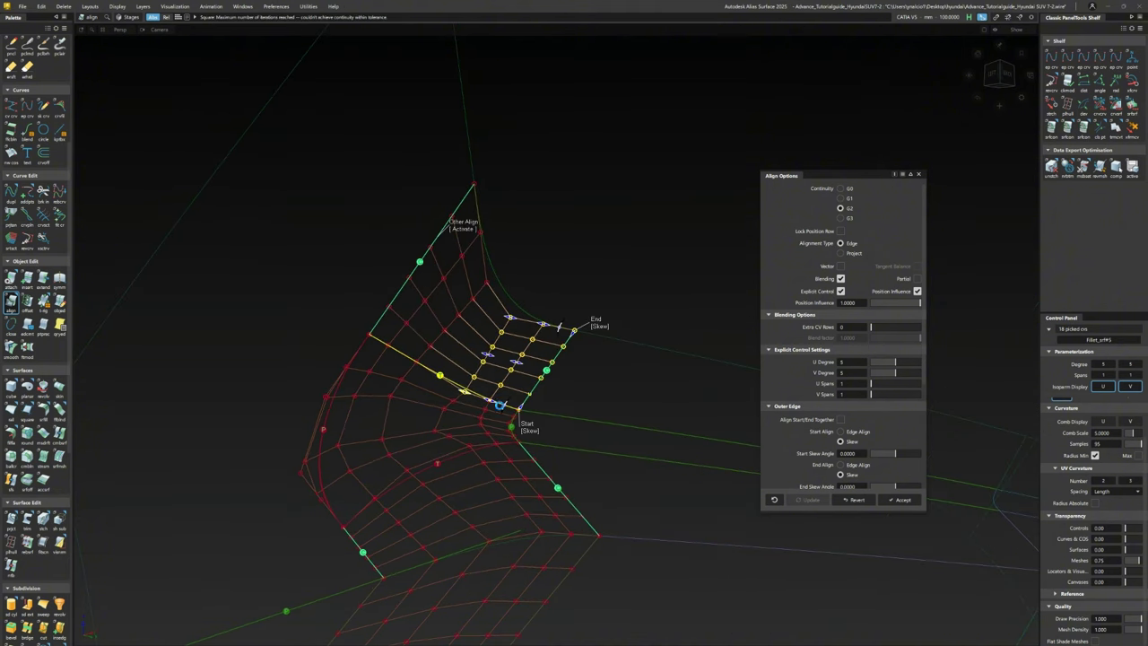
alt+shift+drag(499, 407, 551, 409)
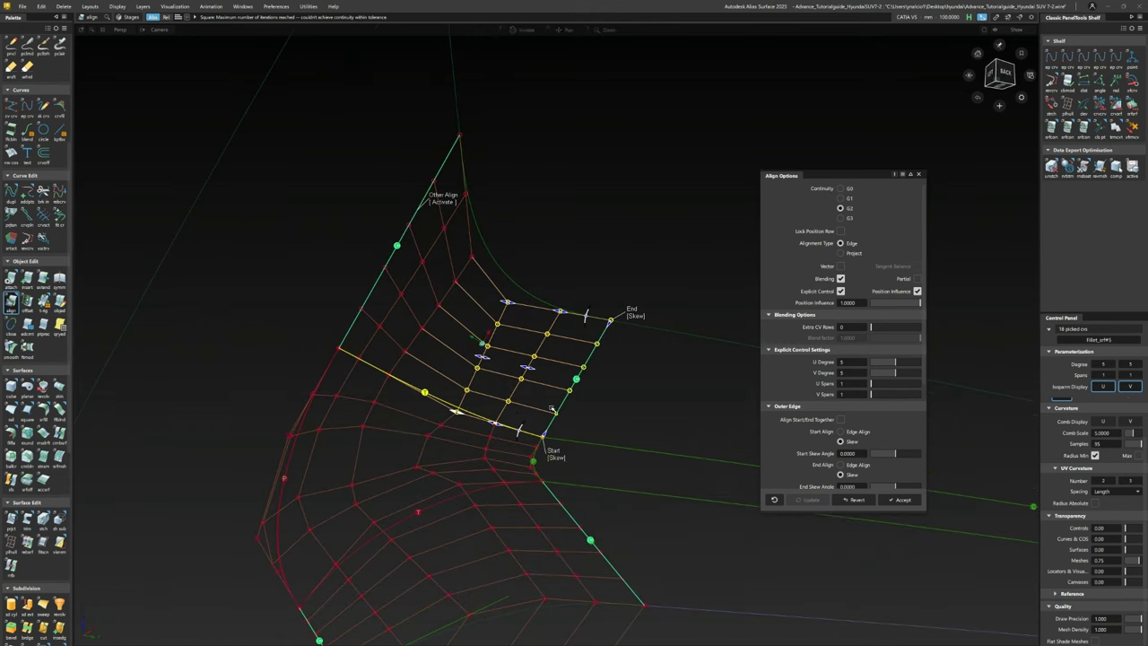
click(635, 316)
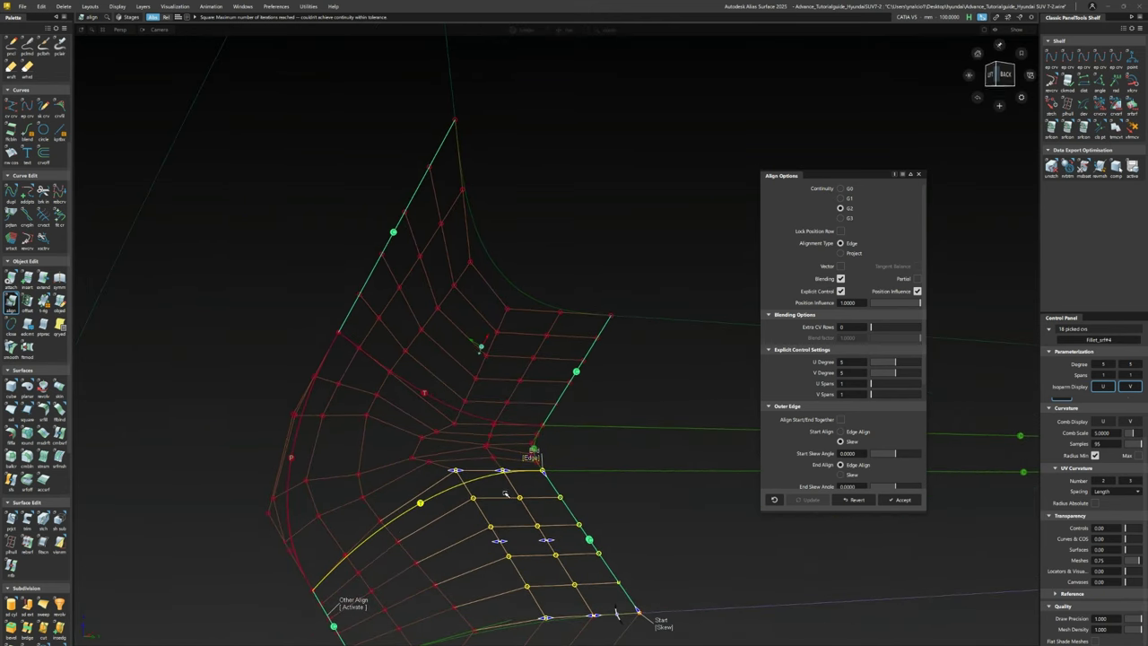
click(538, 389)
mouse_move(538, 389)
alt+shift+mouse_down()
mouse_move(504, 436)
mouse_move(483, 412)
mouse_move(520, 409)
mouse_move(474, 448)
alt+shift+mouse_up()
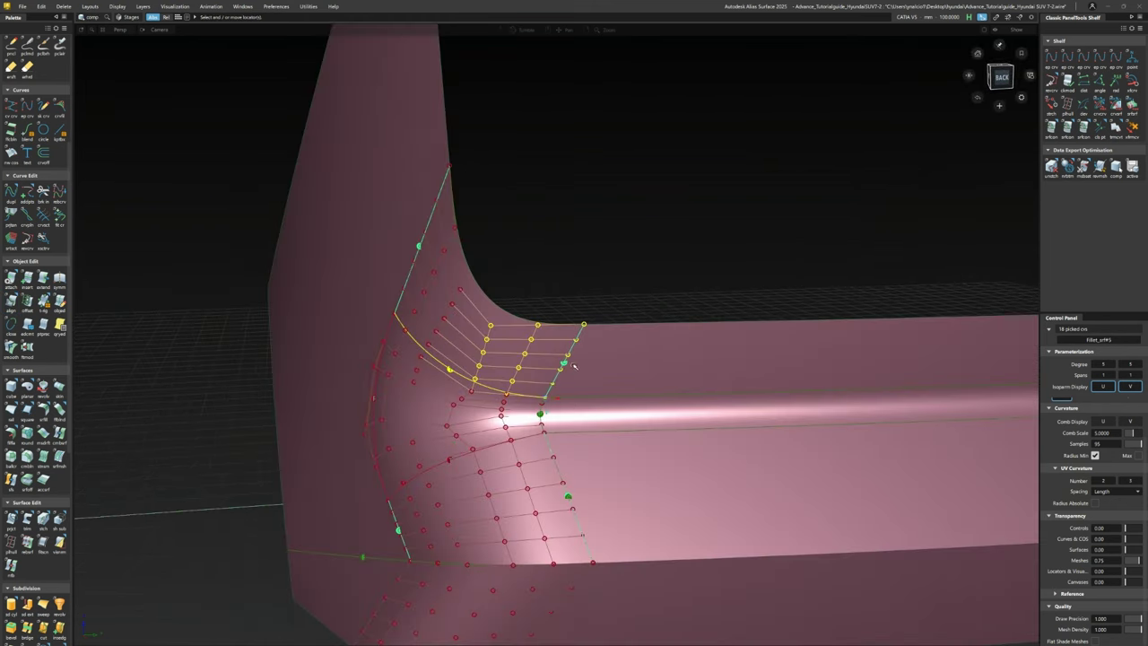
Step: Align the corner blend surfaces to the neighbouring fillets with G2 Edge alignment, setting both ends to Edge Align and position influence to 0
alt+shift+drag(538, 413, 458, 388)
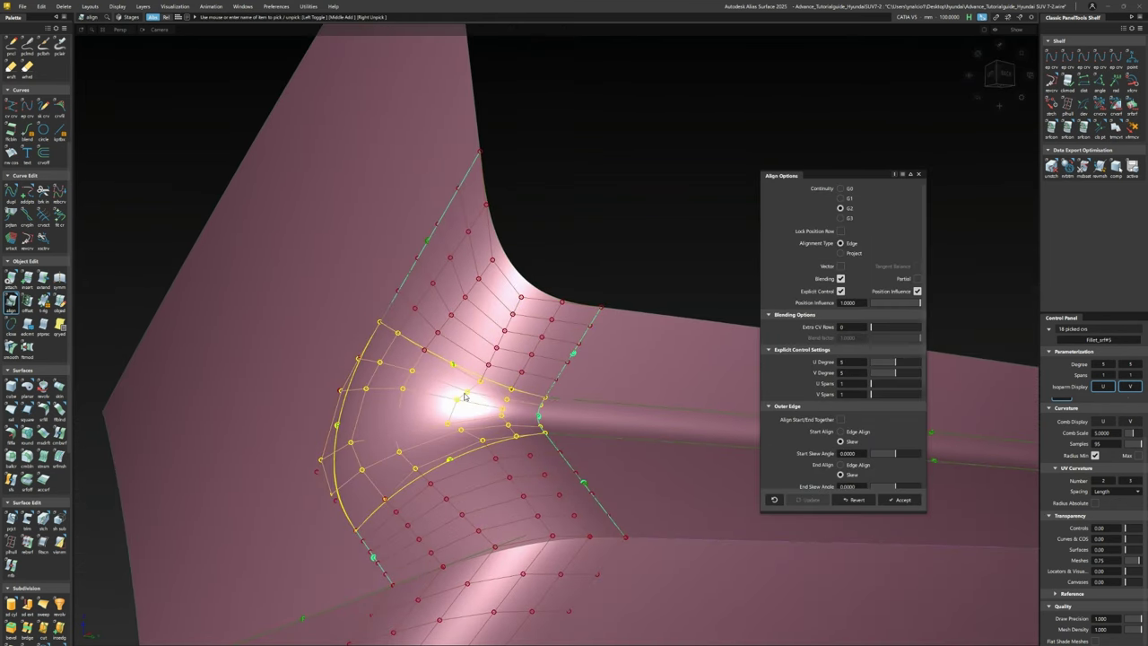
click(539, 405)
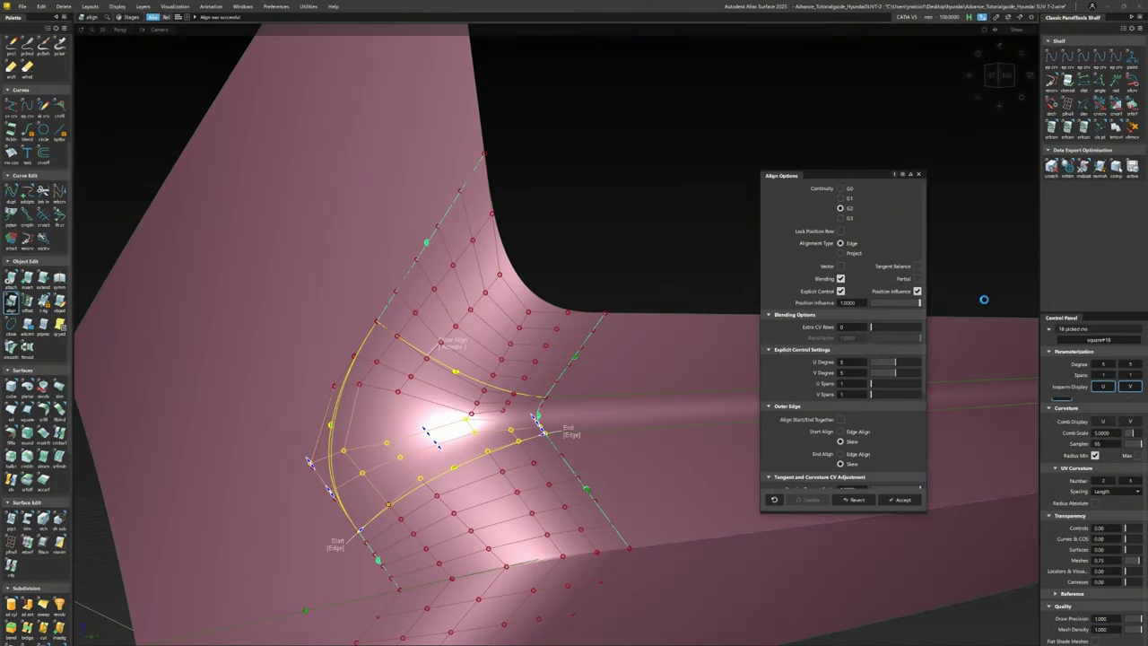
alt+shift+drag(588, 415, 470, 437)
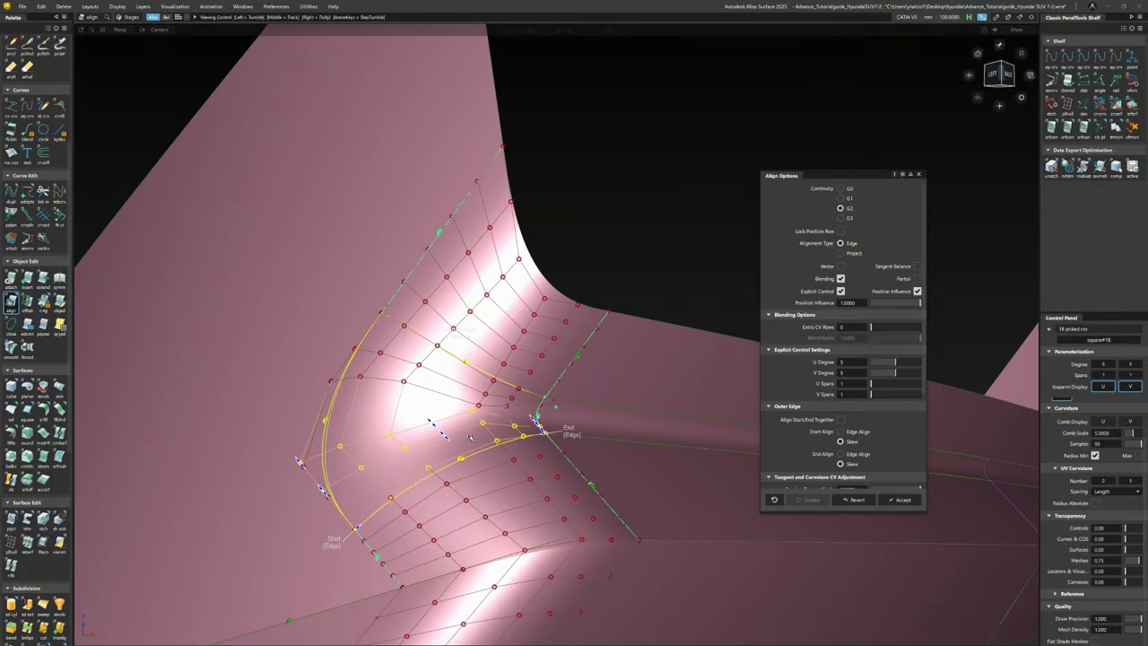
click(323, 491)
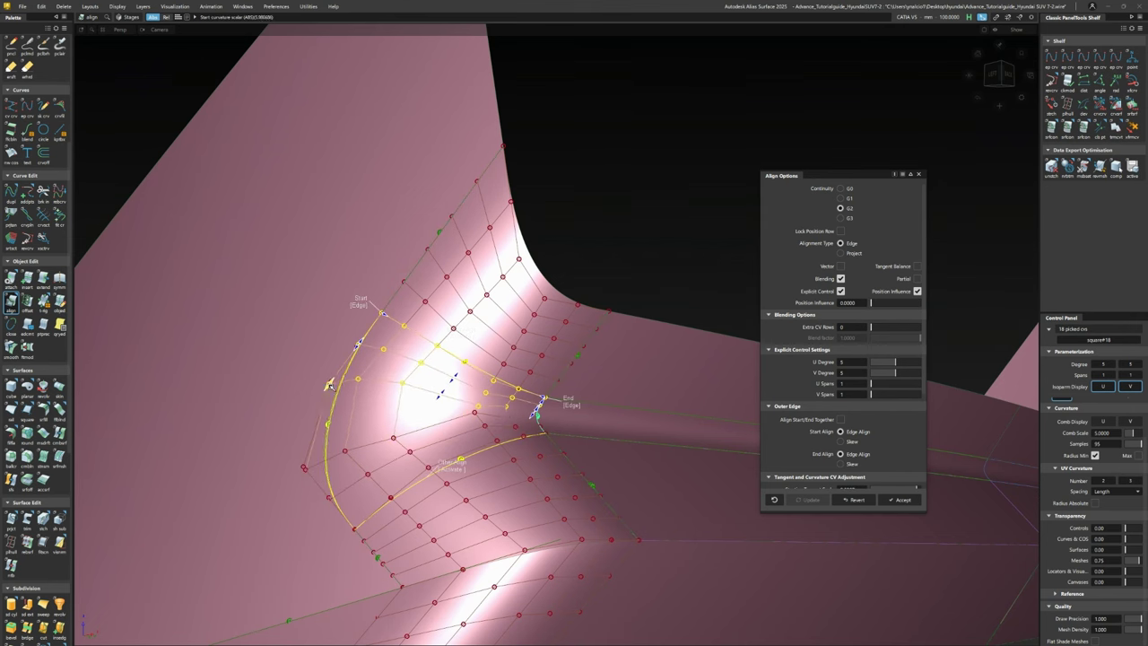
alt+shift+drag(331, 380, 308, 392)
click(476, 434)
Step: Align the corner blend's outer edge onto the rear quarter surface with G2 Project alignment along Normal
key(Return)
key(Return)
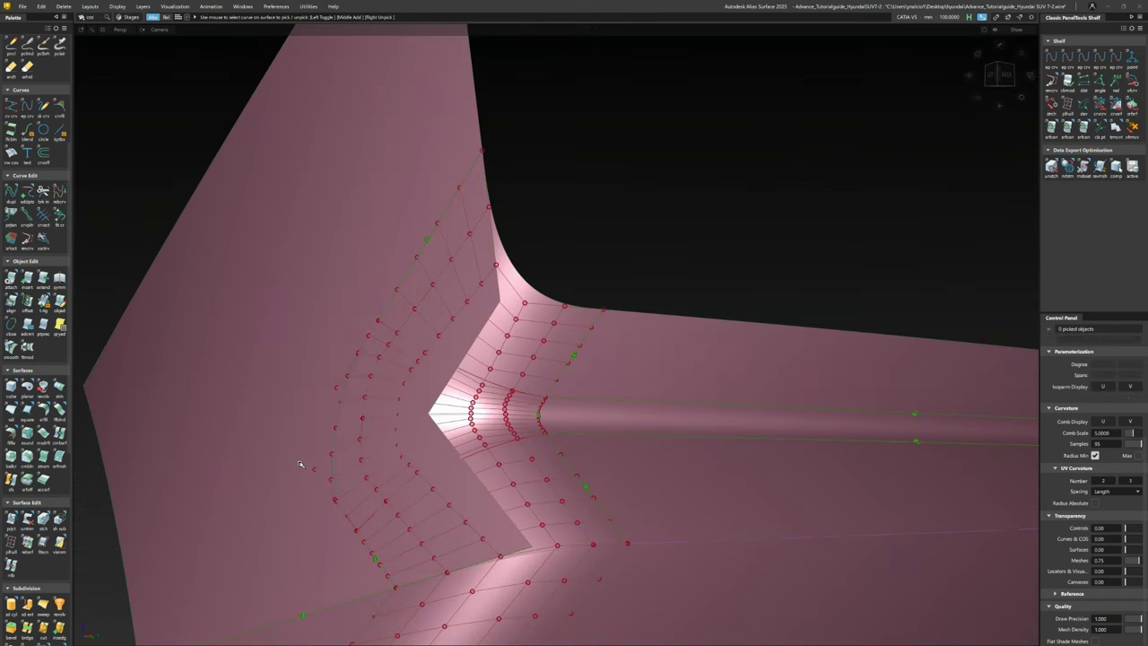
key(a)
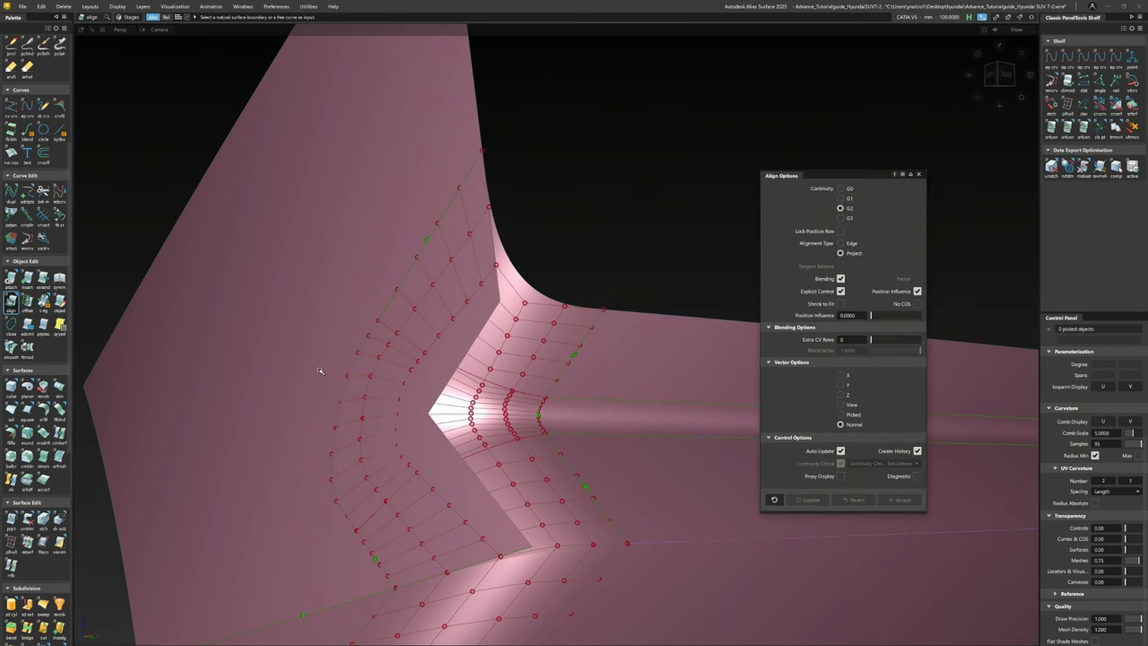
click(318, 374)
key(t)
Step: Extend the narrow bumper crease fillet toward the corner and align the blend's inner edge onto it with G2 Project alignment along Normal
alt+shift+drag(278, 418, 510, 418)
click(519, 409)
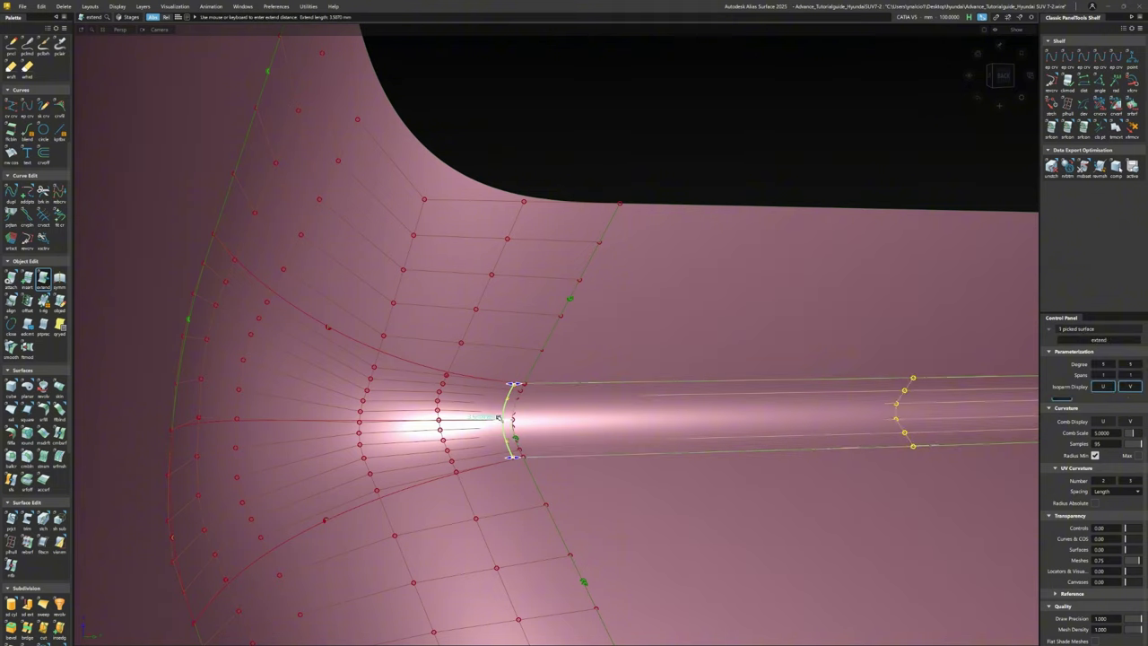
key(a)
click(527, 405)
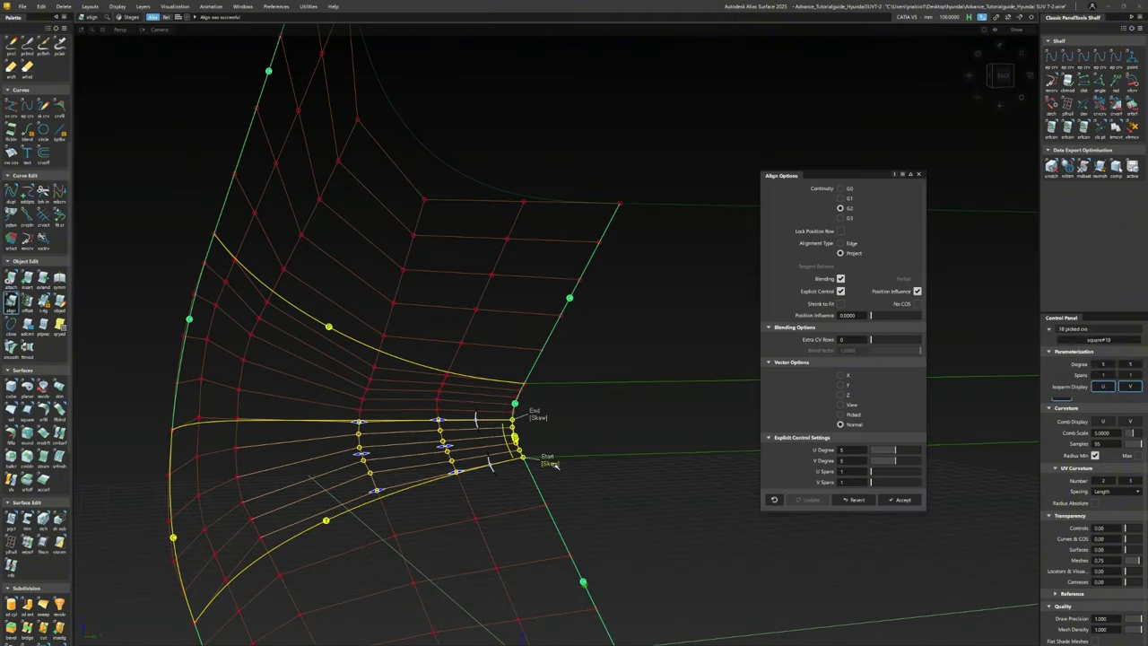
Step: Trim away the surplus surface beneath the corner blend and delete the existing locators
key(t)
alt+shift+drag(340, 475, 267, 180)
click(63, 7)
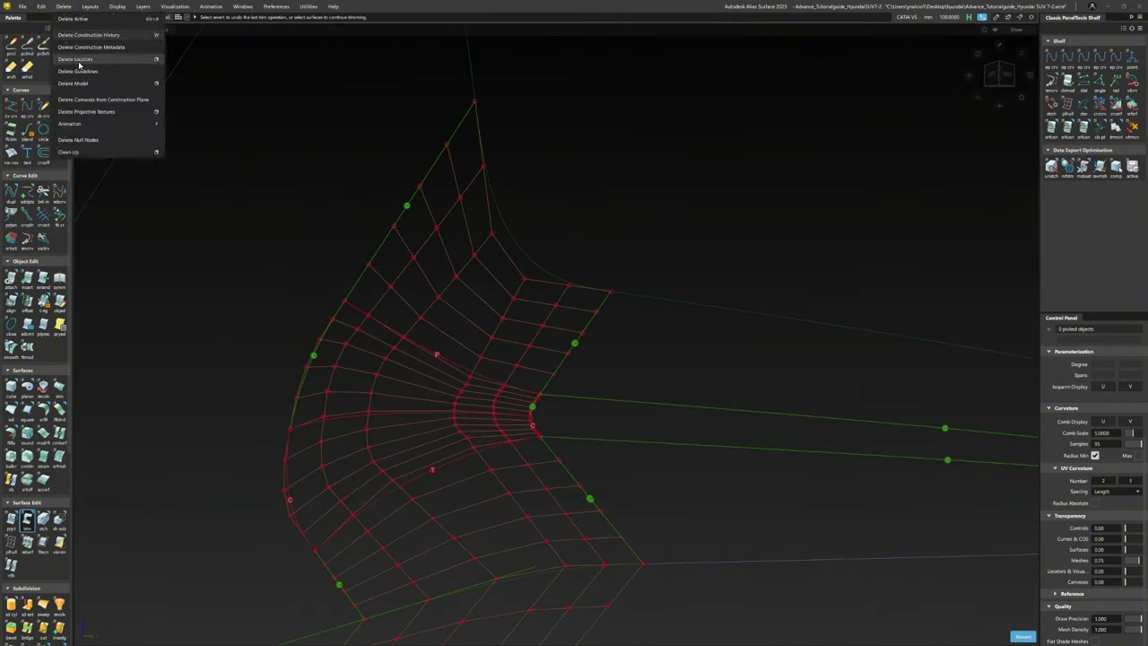
Step: Check Curvature continuity with locators along the blend's upper, middle, lower and bumper-side edges
click(1067, 127)
click(432, 354)
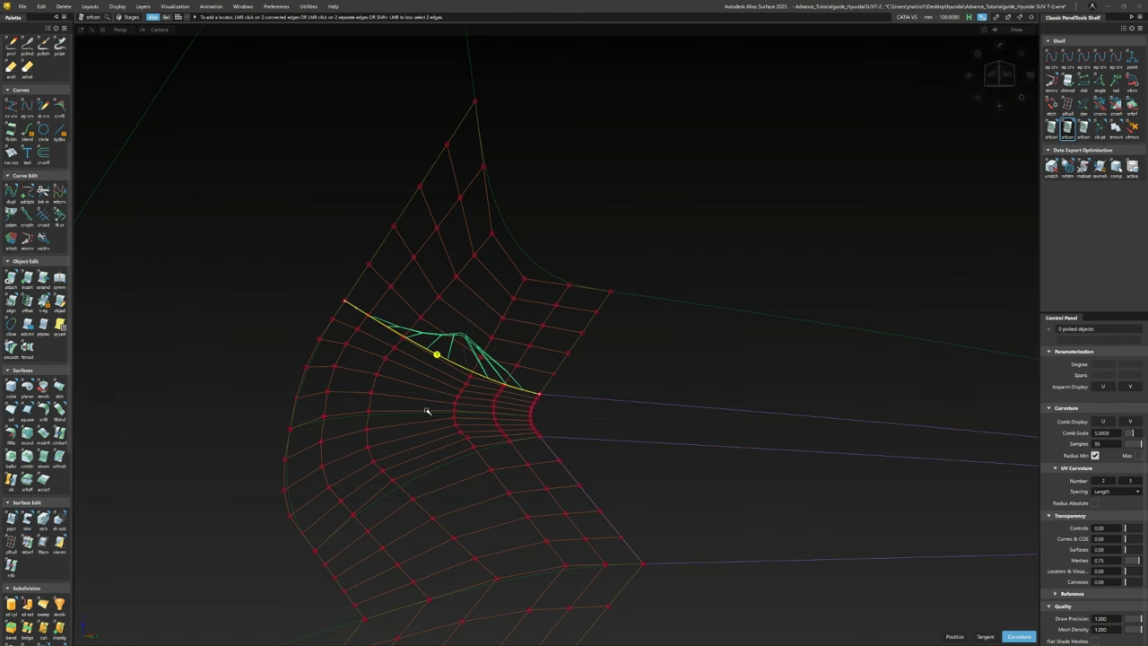
alt+shift+drag(504, 438, 538, 422)
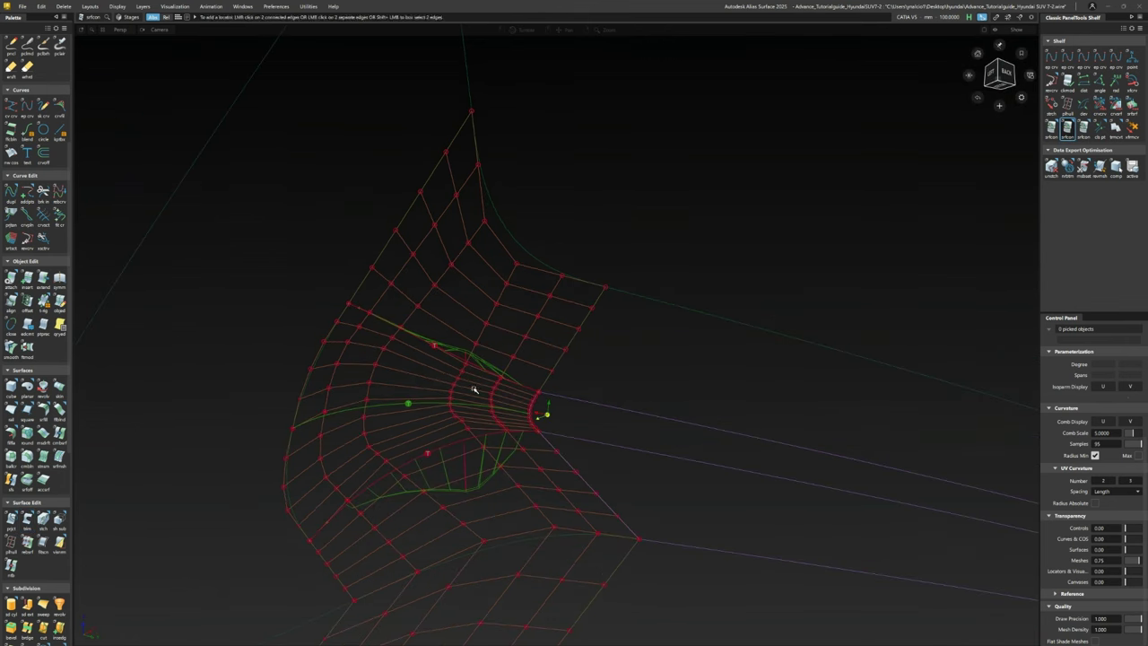
click(404, 403)
Step: Delete the construction history and adjust individual CVs in the blend's second row beside the upper fillet to improve curvature continuity
click(63, 7)
click(99, 38)
ctrl+shift+right_drag(735, 225, 461, 371)
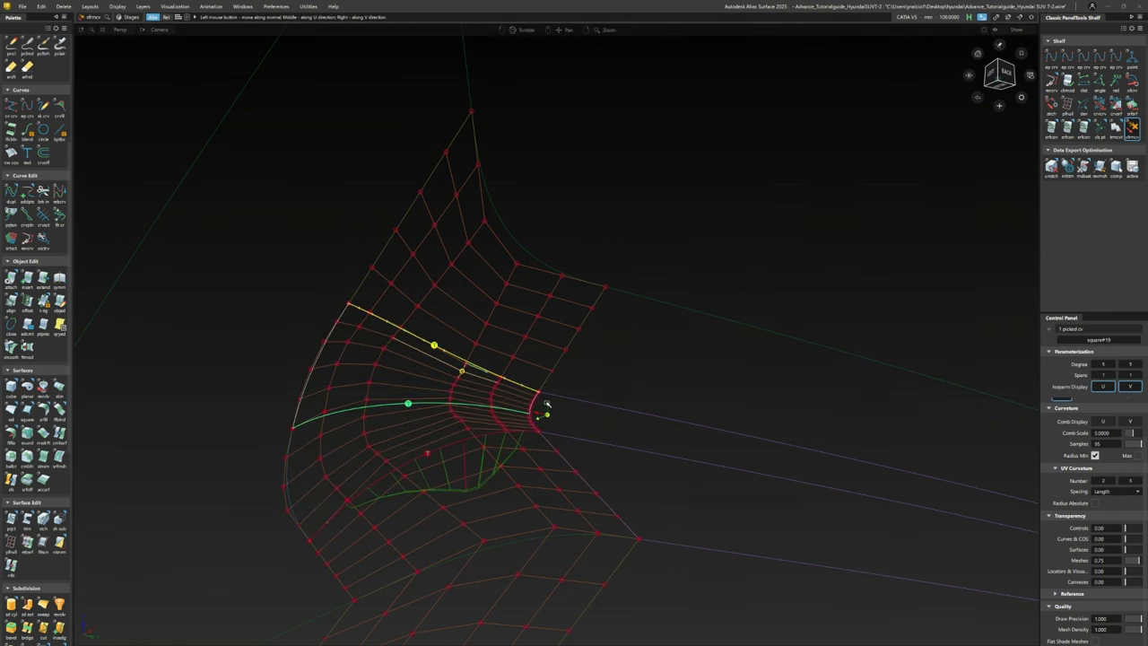
alt+shift+drag(461, 371, 392, 342)
alt+shift+drag(652, 353, 491, 383)
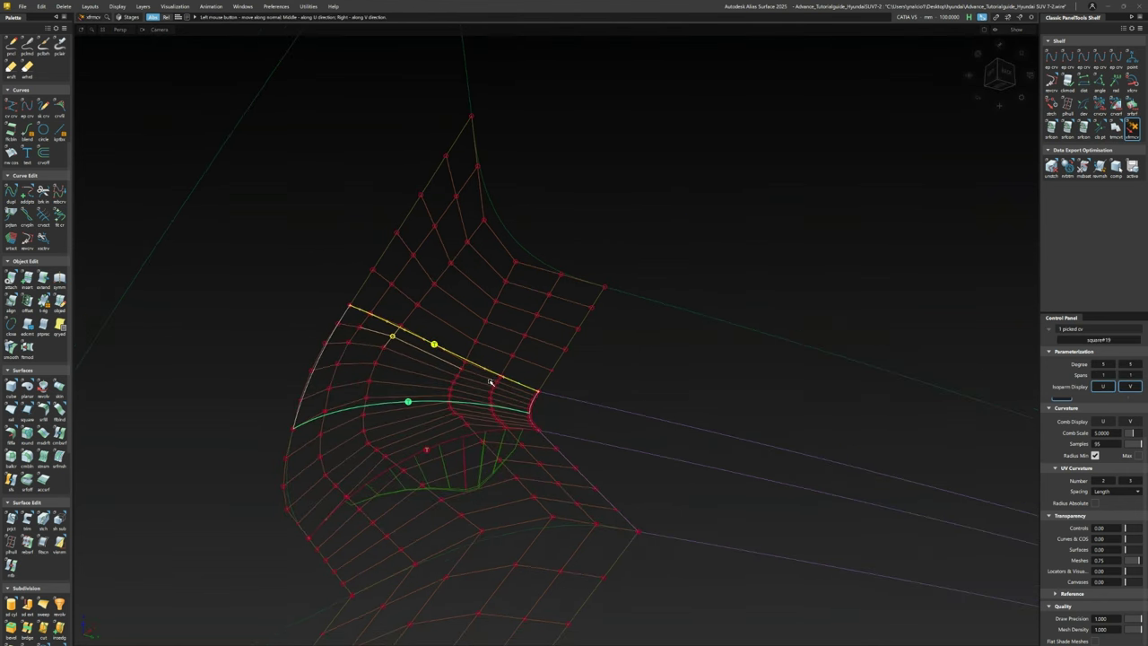
alt+shift+drag(601, 374, 402, 388)
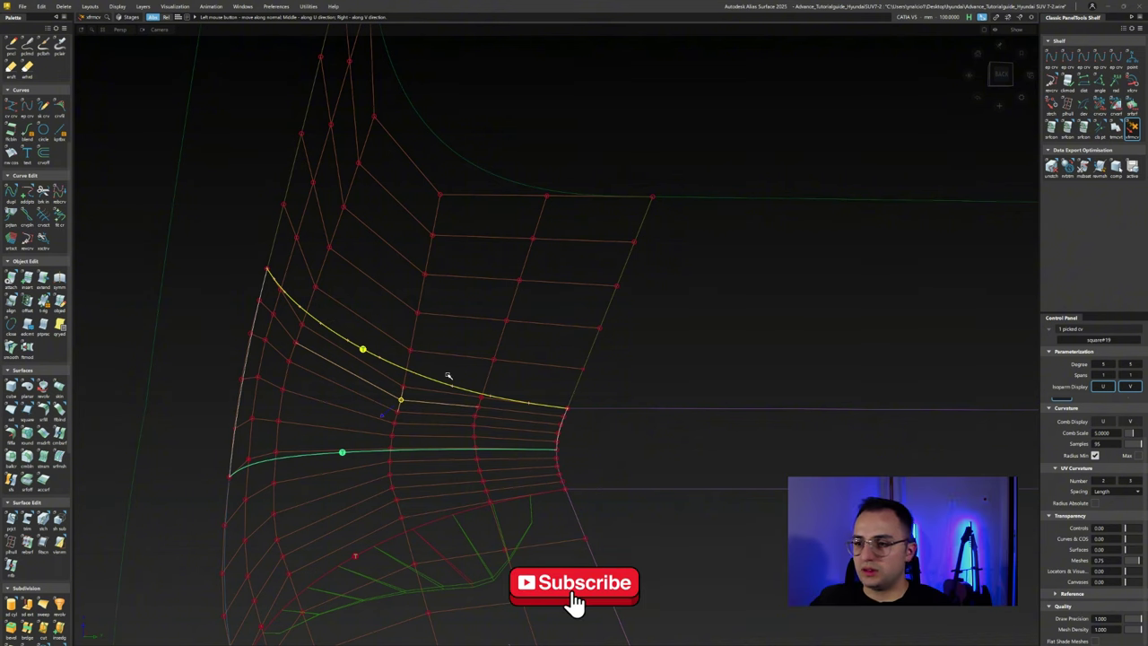
Step: Adjust the lower blend half's CVs beside the middle fillet boundary to improve curvature continuity along that edge
alt+shift+drag(450, 375, 431, 428)
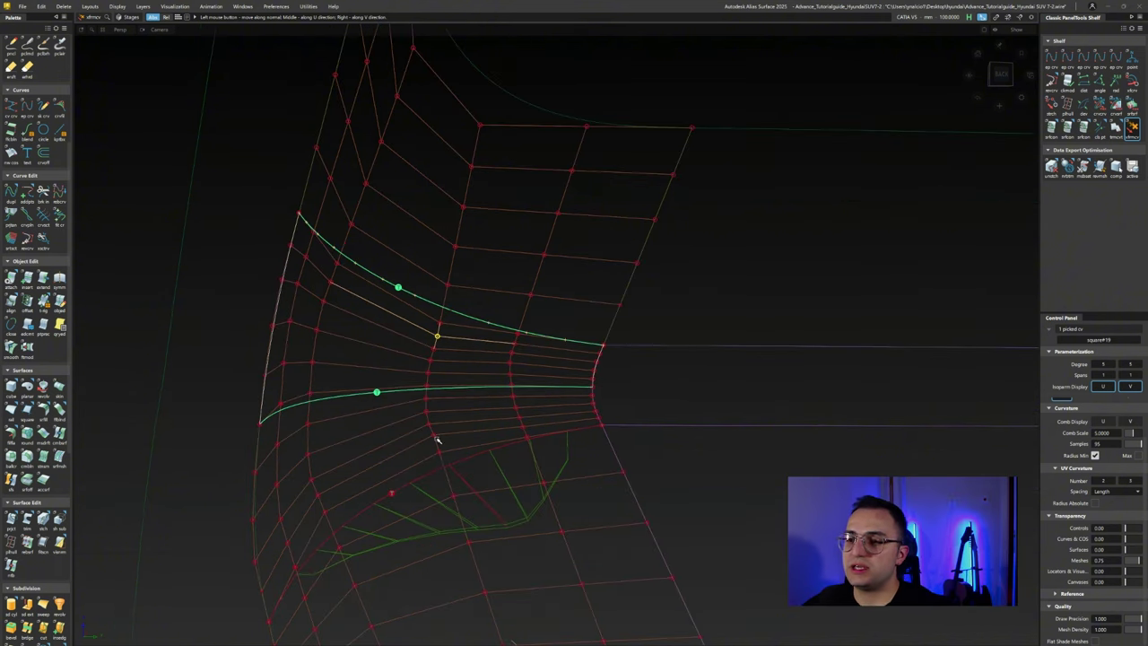
click(436, 438)
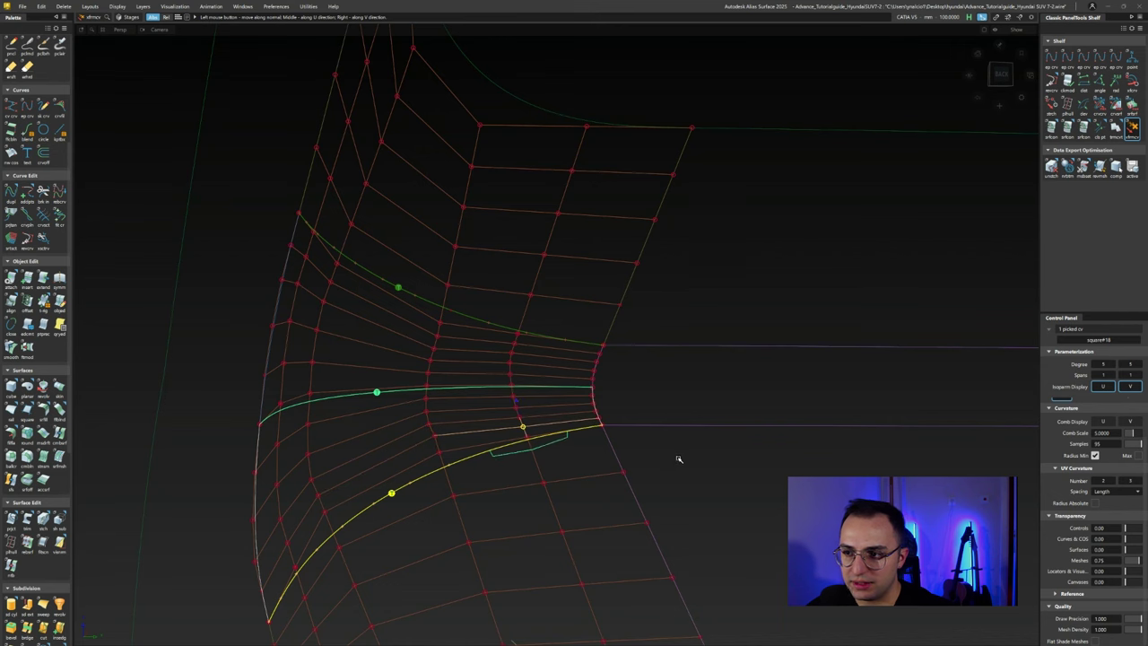
alt+shift+drag(430, 485, 494, 354)
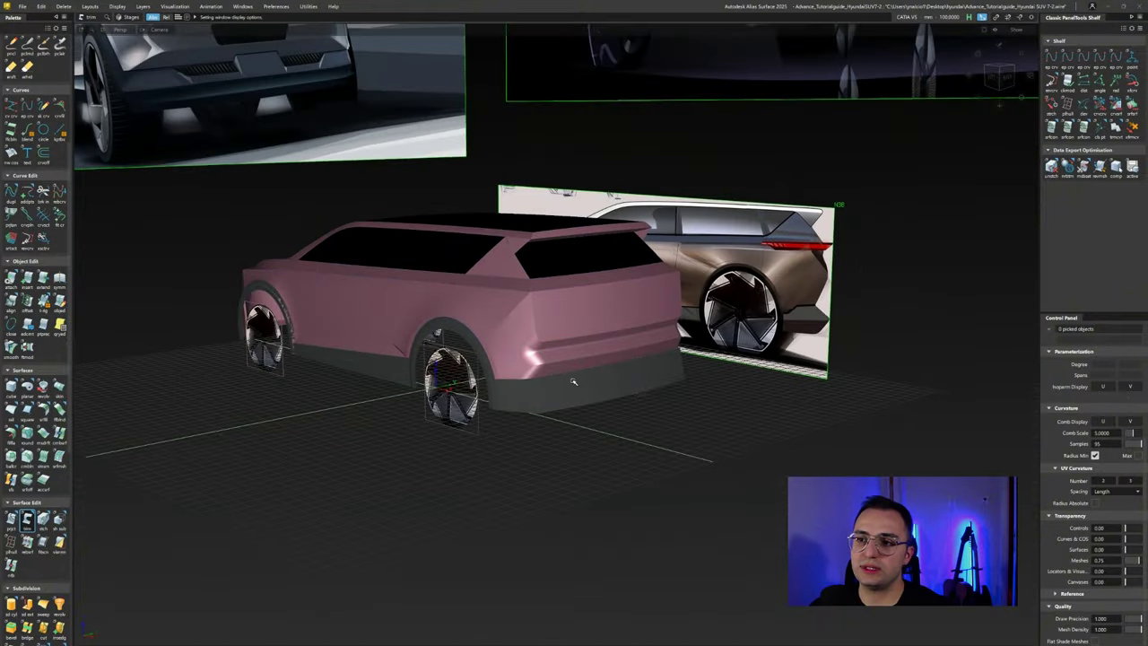
Step: Show the construction geometry and delete the small blend patch at the rear bumper corner's crease
alt+shift+drag(574, 382, 605, 380)
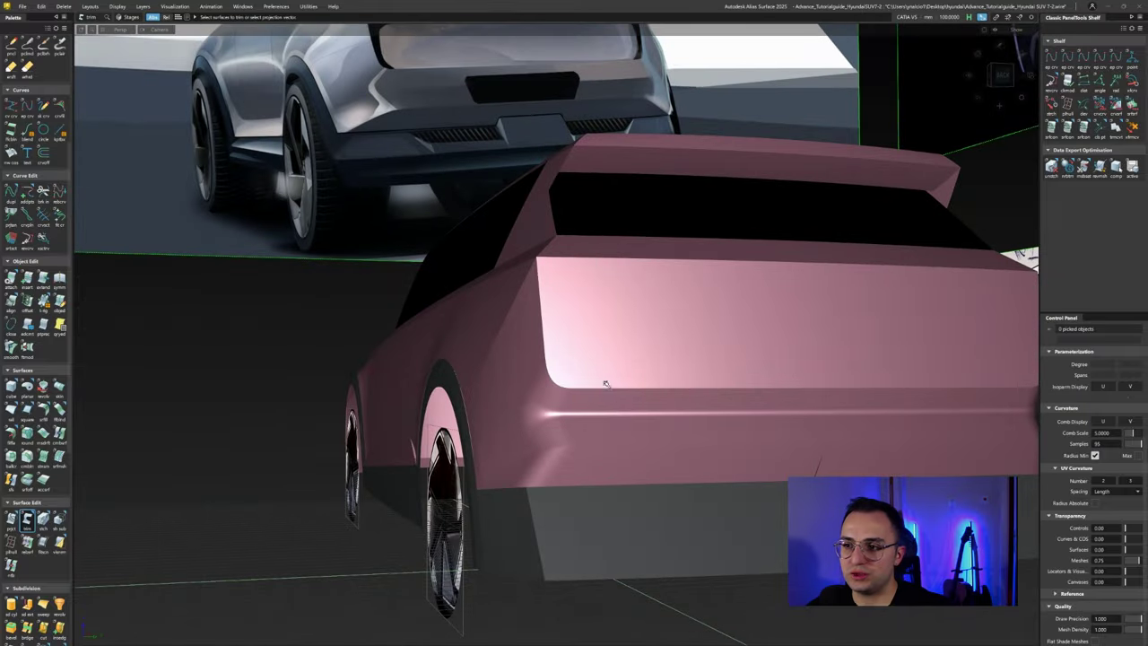
alt+shift+right_drag(605, 380, 618, 395)
alt+shift+drag(619, 394, 527, 397)
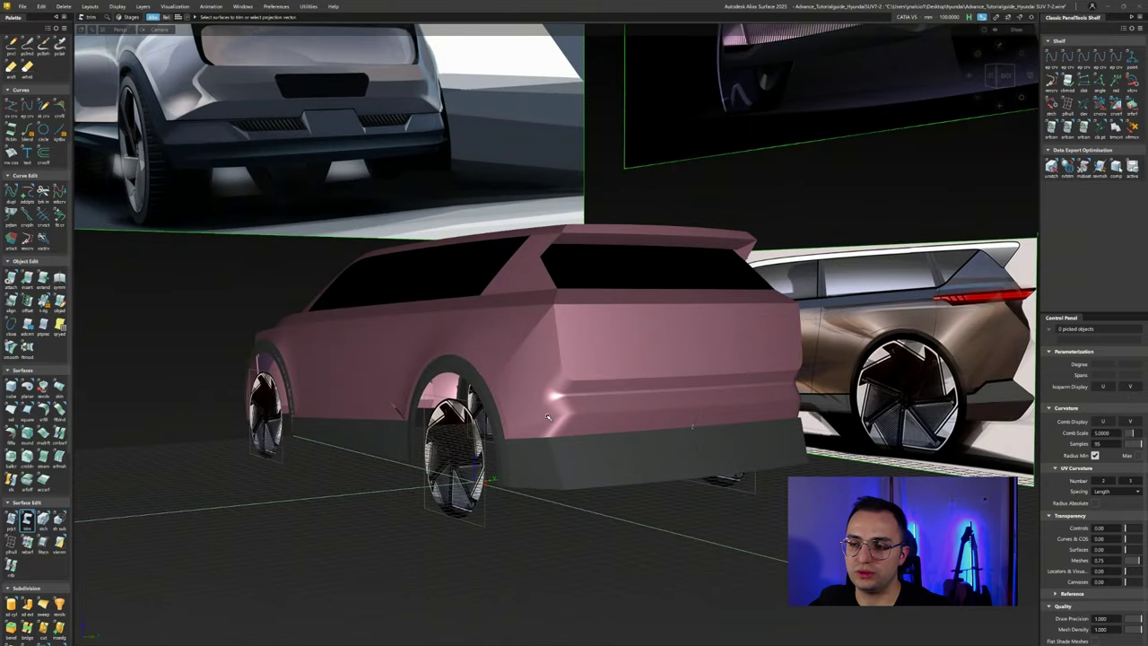
alt+shift+drag(572, 364, 581, 436)
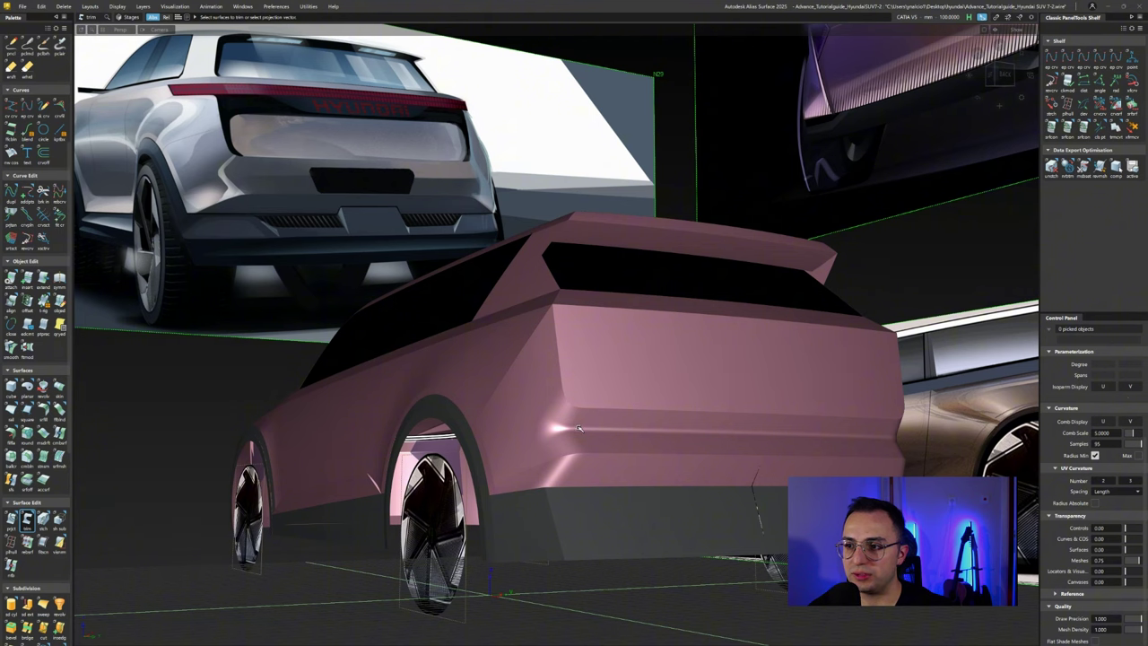
key(ctrl+shift+h)
scroll(568, 432, up, 3)
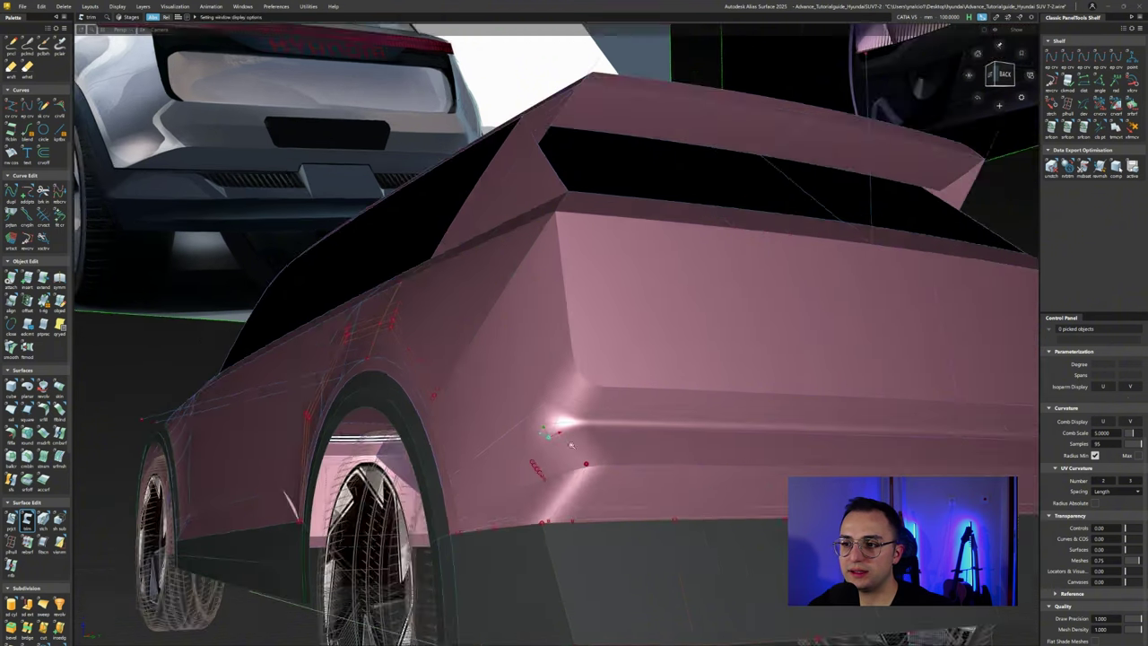
click(539, 406)
alt+shift+drag(539, 406, 588, 487)
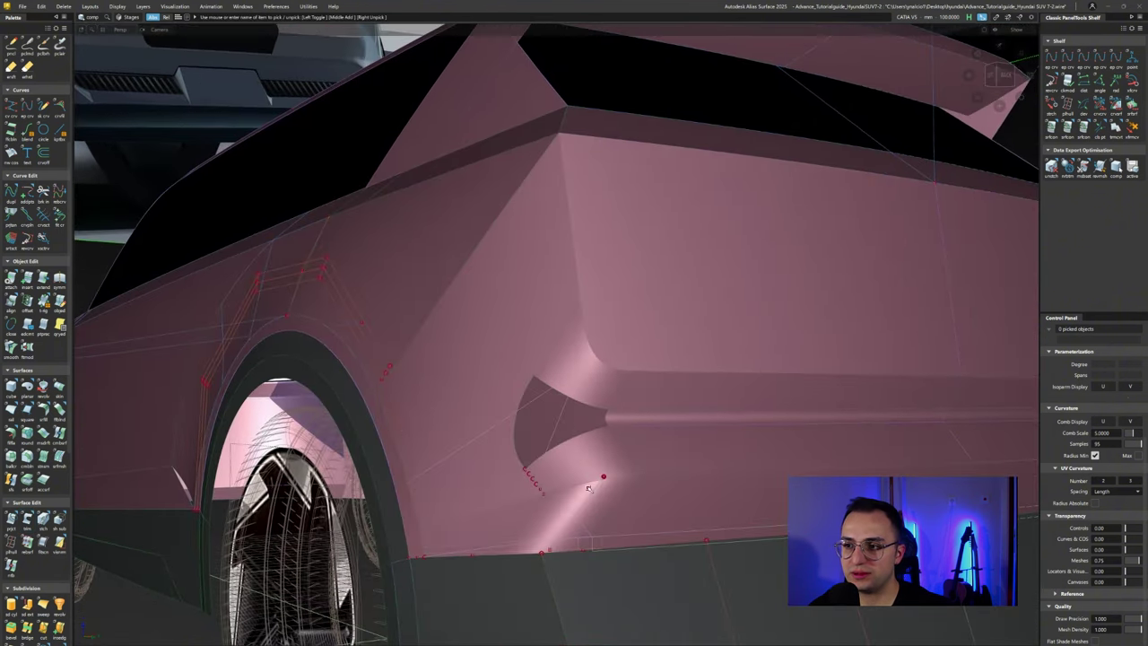
Step: Remove the remaining corner blends and untrim the adjoining bumper surfaces so that they meet in sharp edges
key(u)
click(664, 425)
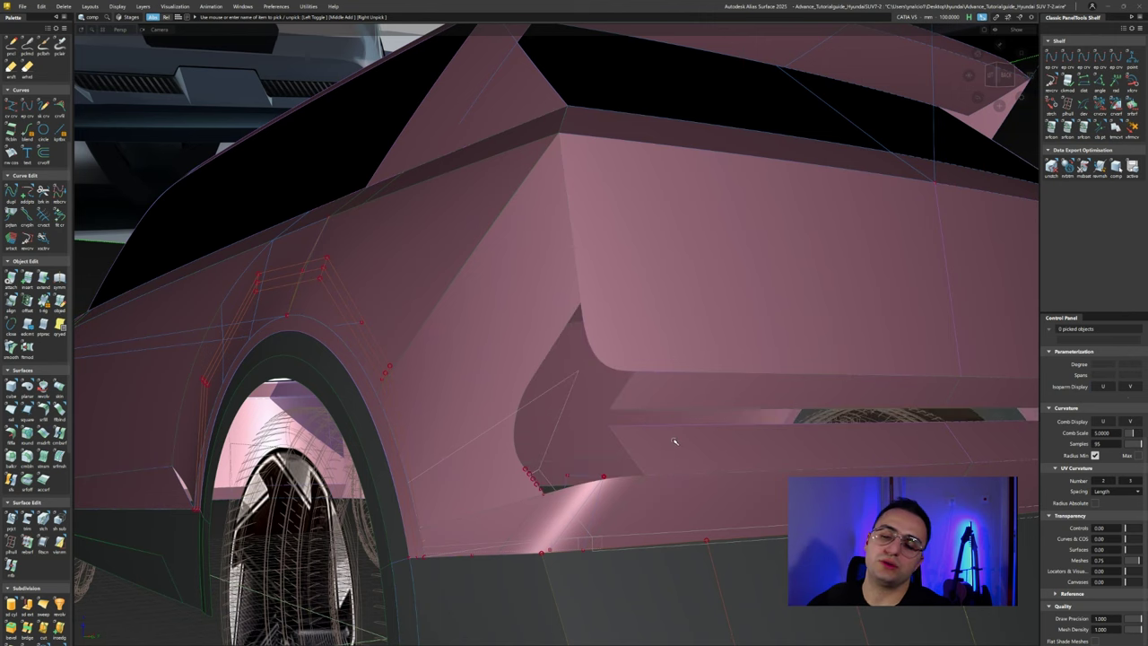
alt+shift+drag(628, 403, 649, 349)
click(656, 312)
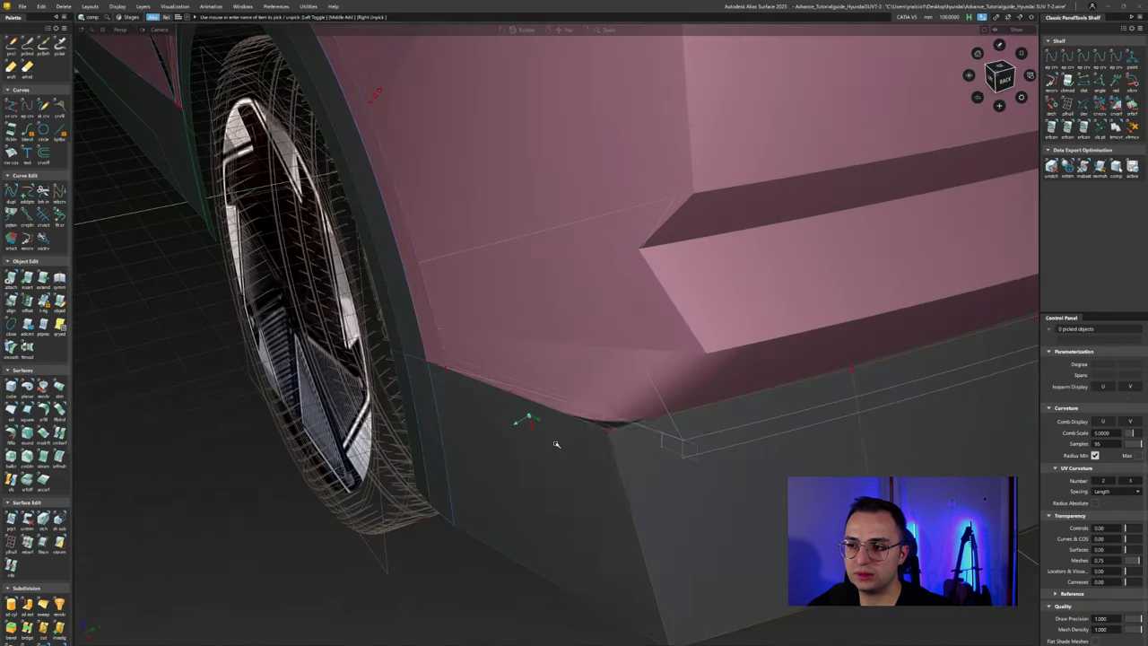
Step: Cut back the dark lower cladding beside its rear corner and bridge the gap with a G2 Freeform Blend using Explicit Control
ctrl+shift+drag(617, 482, 625, 535)
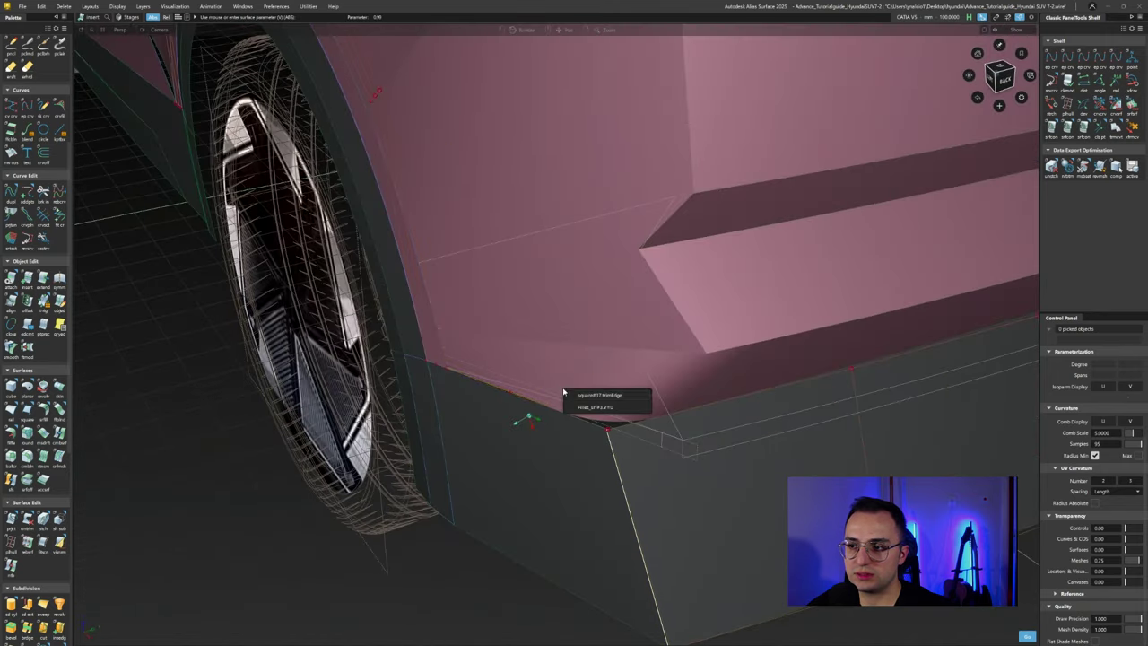
click(608, 447)
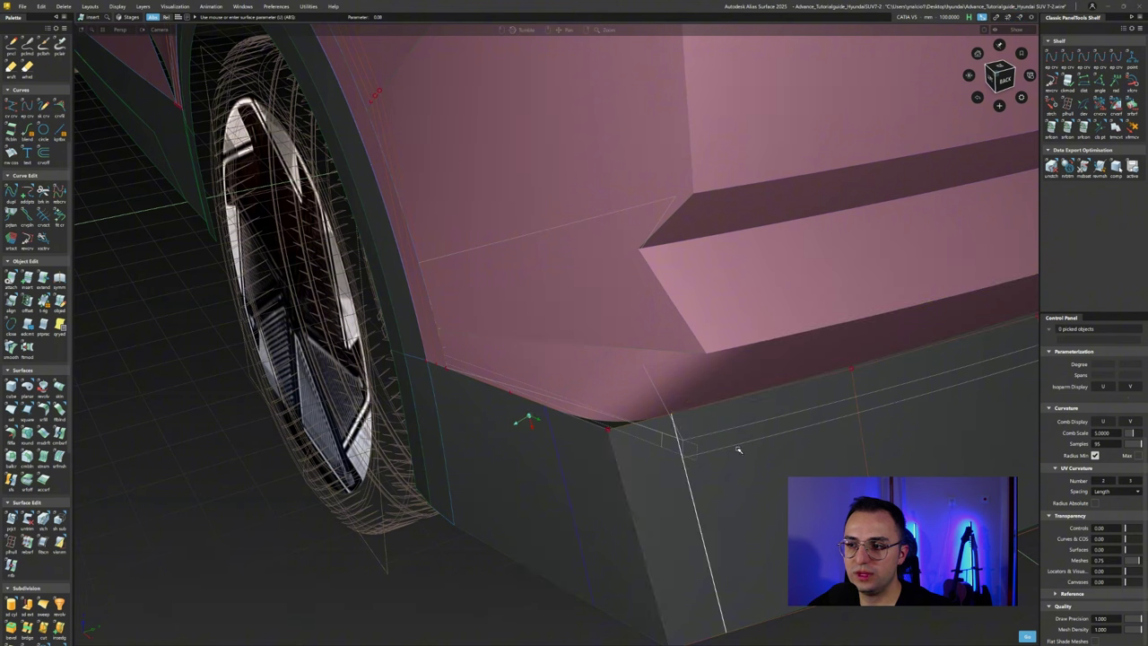
click(656, 495)
click(656, 495)
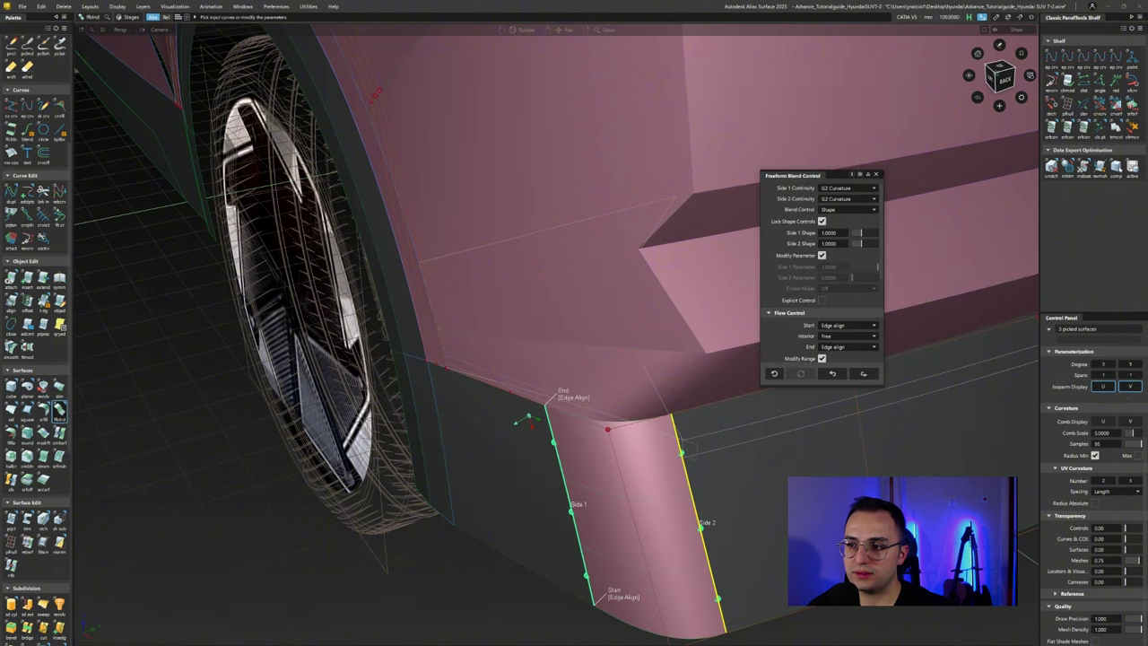
alt+shift+drag(628, 359, 805, 291)
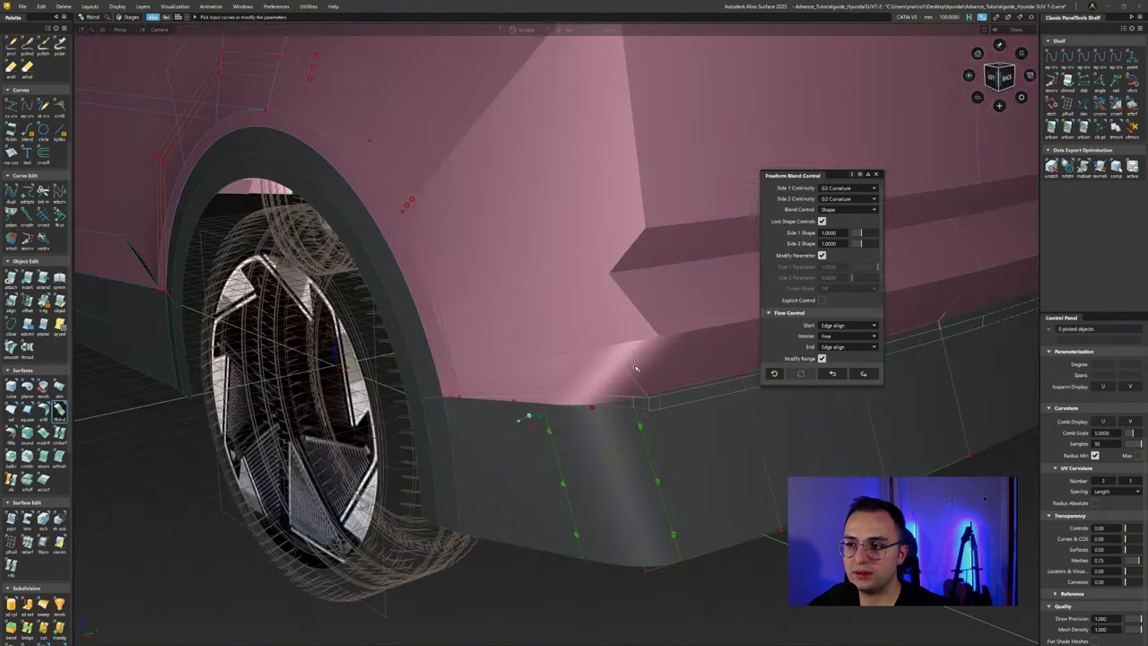
click(822, 300)
scroll(821, 287, down, 2)
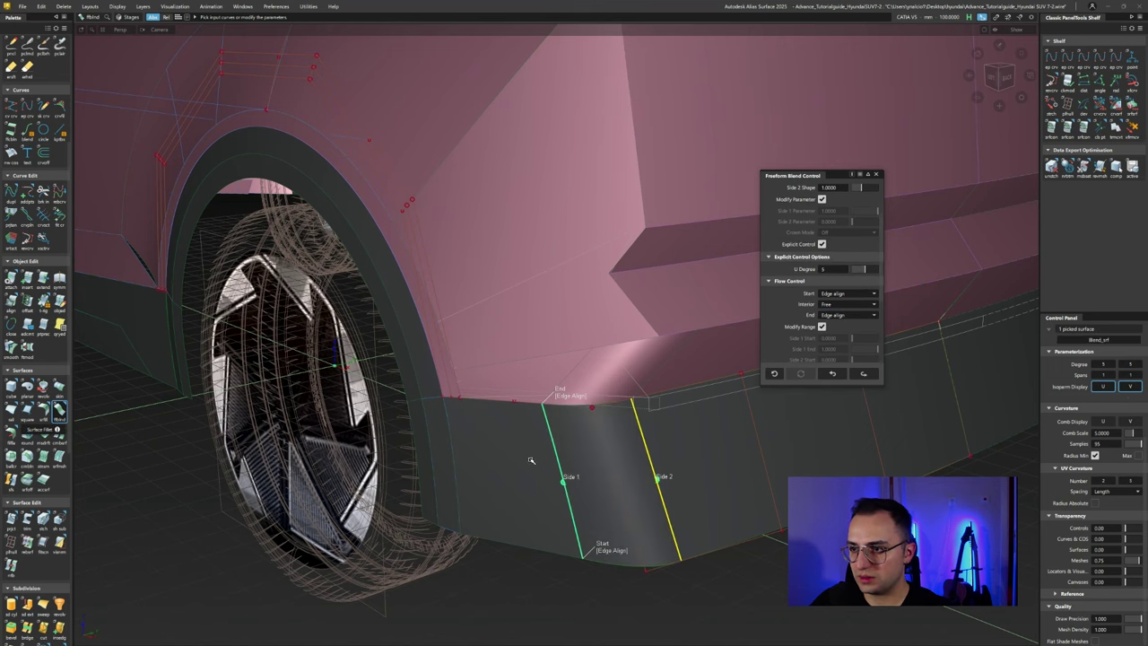
Step: Shorten the rear corner side panel at its lower edge with Extend, opening a gap above the lower bumper surface
alt+shift+drag(538, 448, 628, 377)
ctrl+shift+drag(687, 334, 478, 361)
click(478, 361)
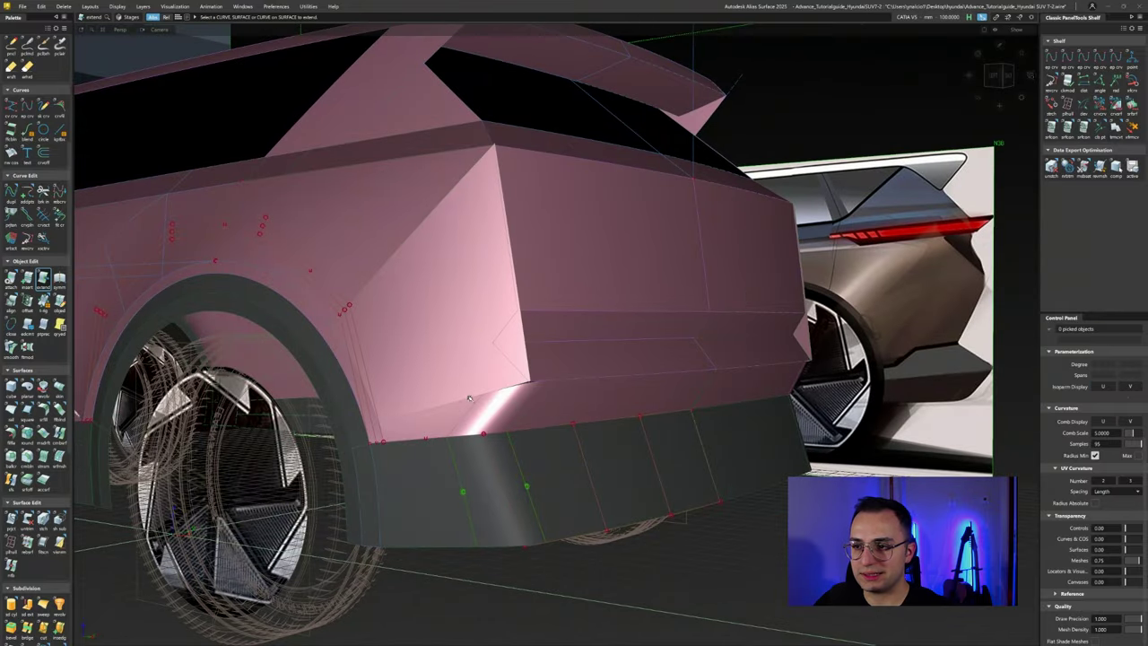
click(534, 392)
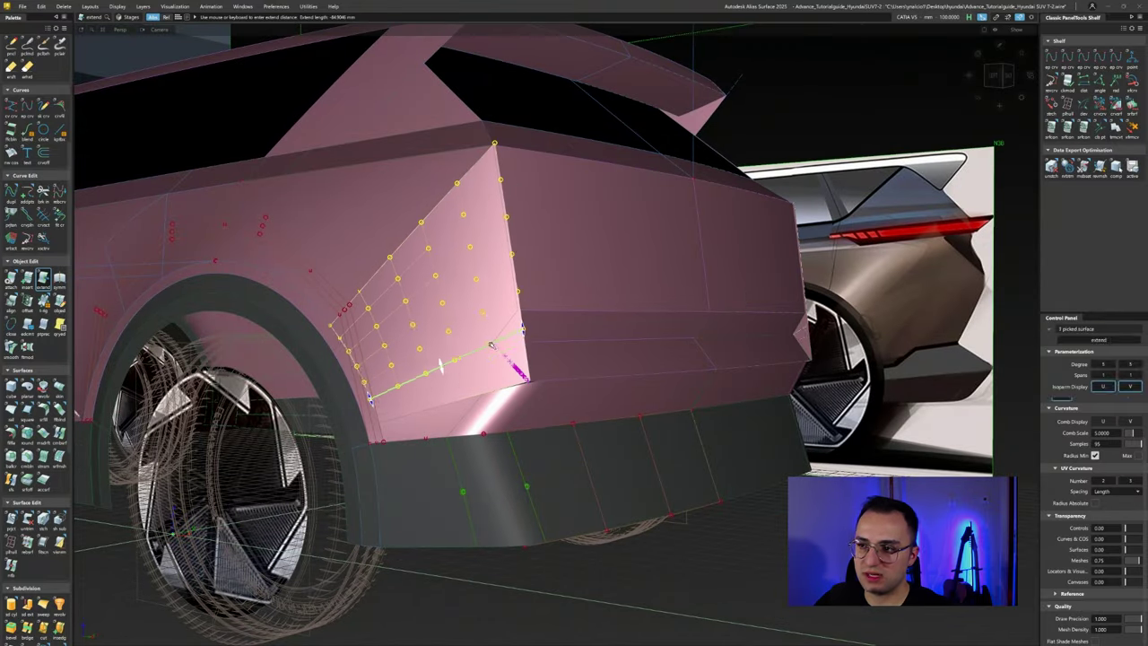
alt+shift+drag(534, 392, 587, 431)
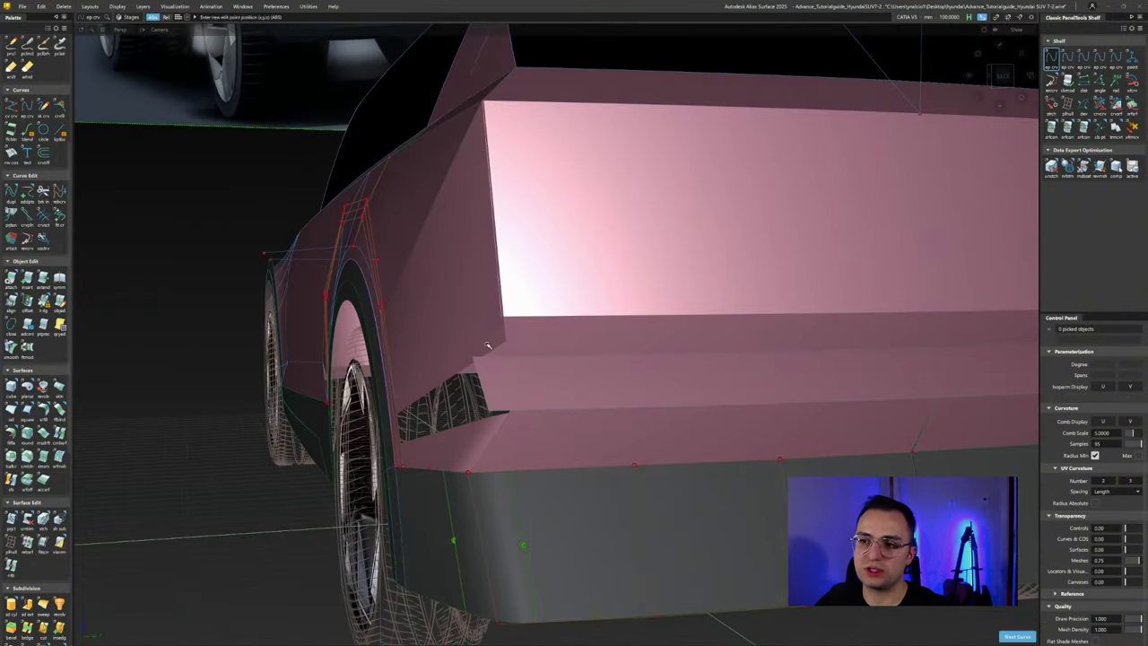
Step: Project a line along the Normal direction onto the side panel's lower rear corner and trim off the protruding piece
key(t)
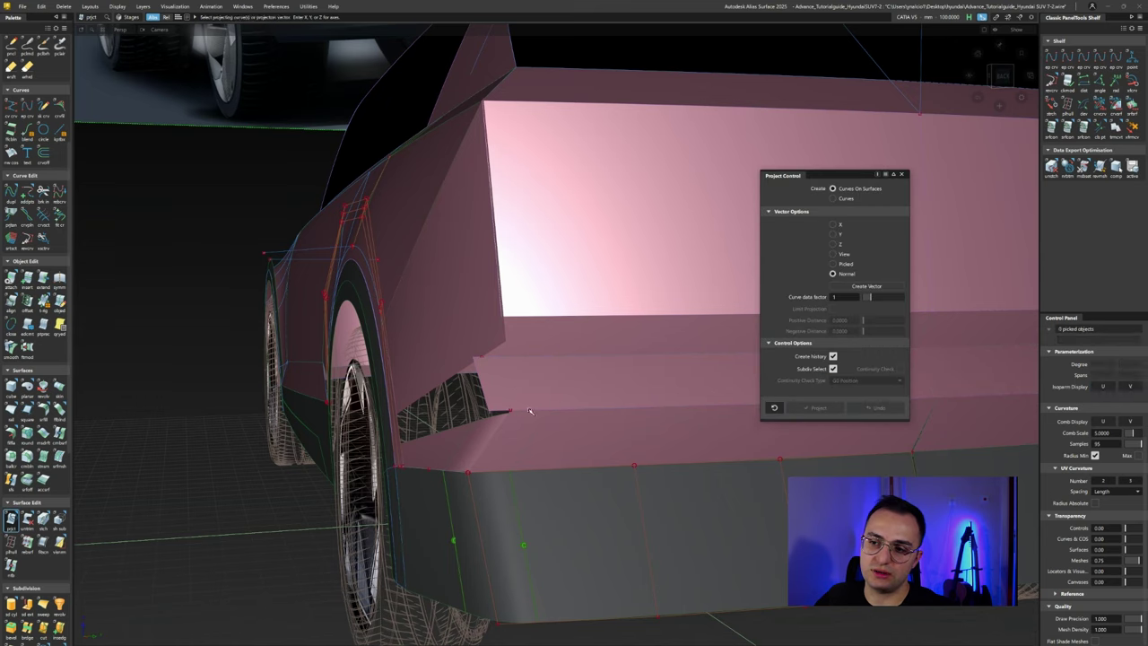
key(Return)
alt+shift+drag(551, 383, 102, 418)
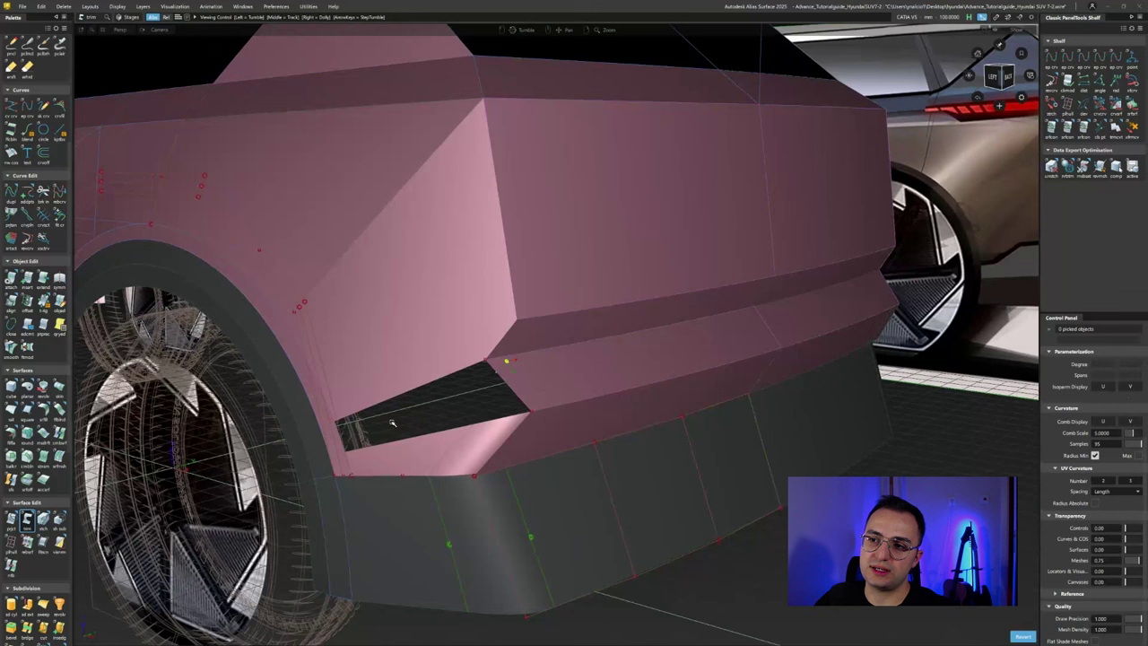
Step: Fill the gap between the side panel and lower bumper with a four-boundary Square surface and set its boundary continuities
click(348, 435)
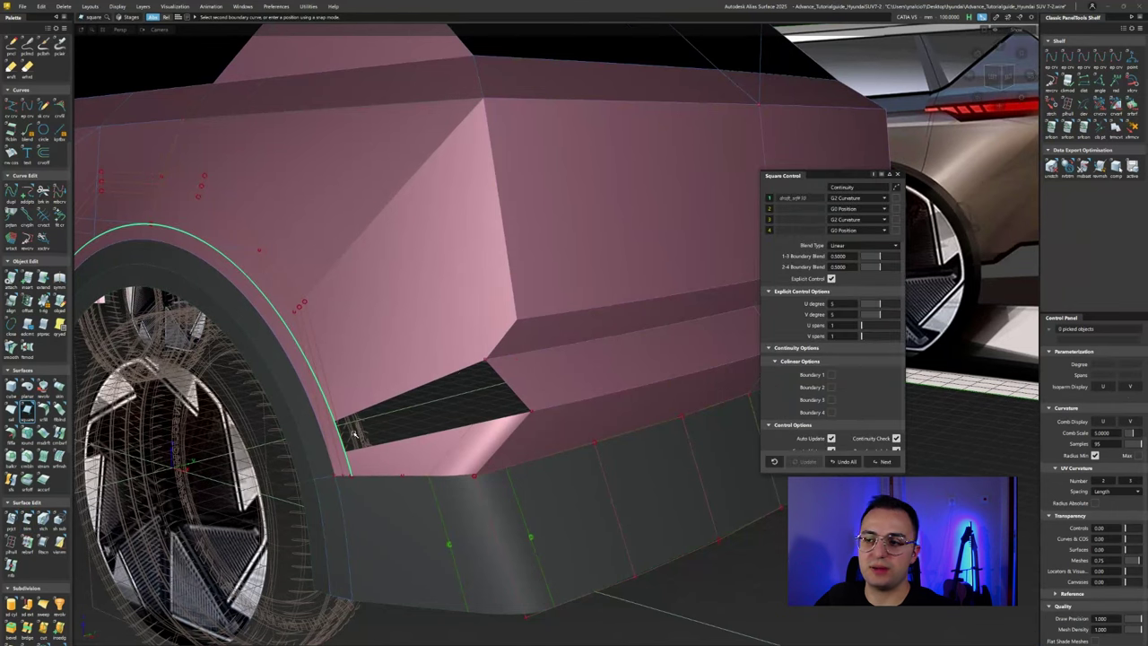
click(507, 396)
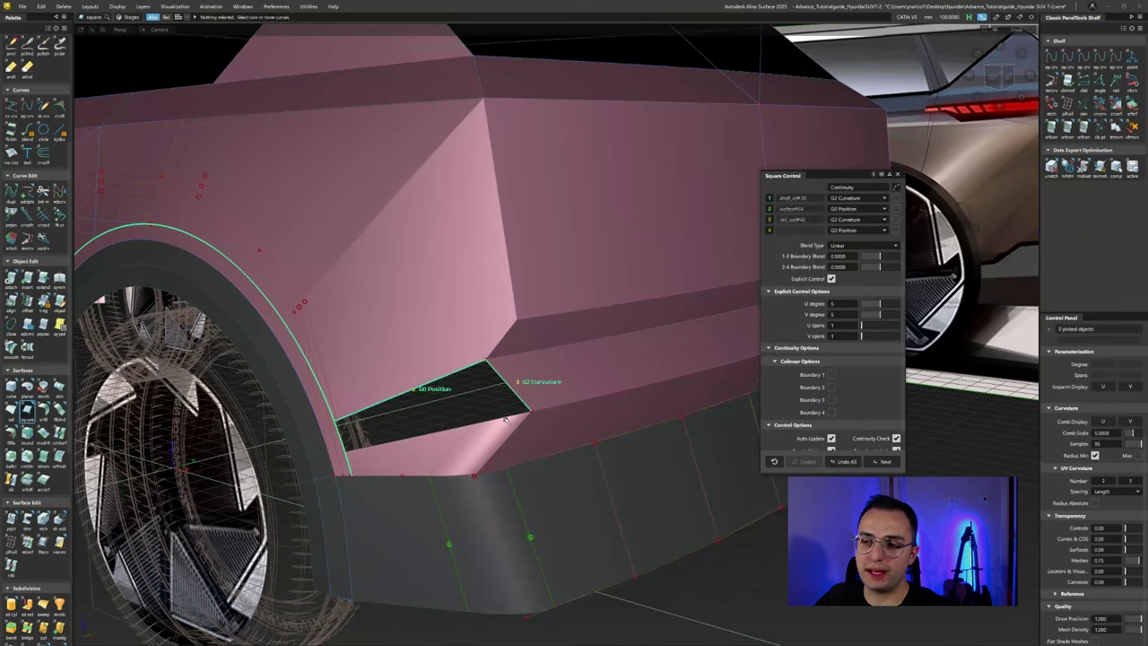
click(523, 410)
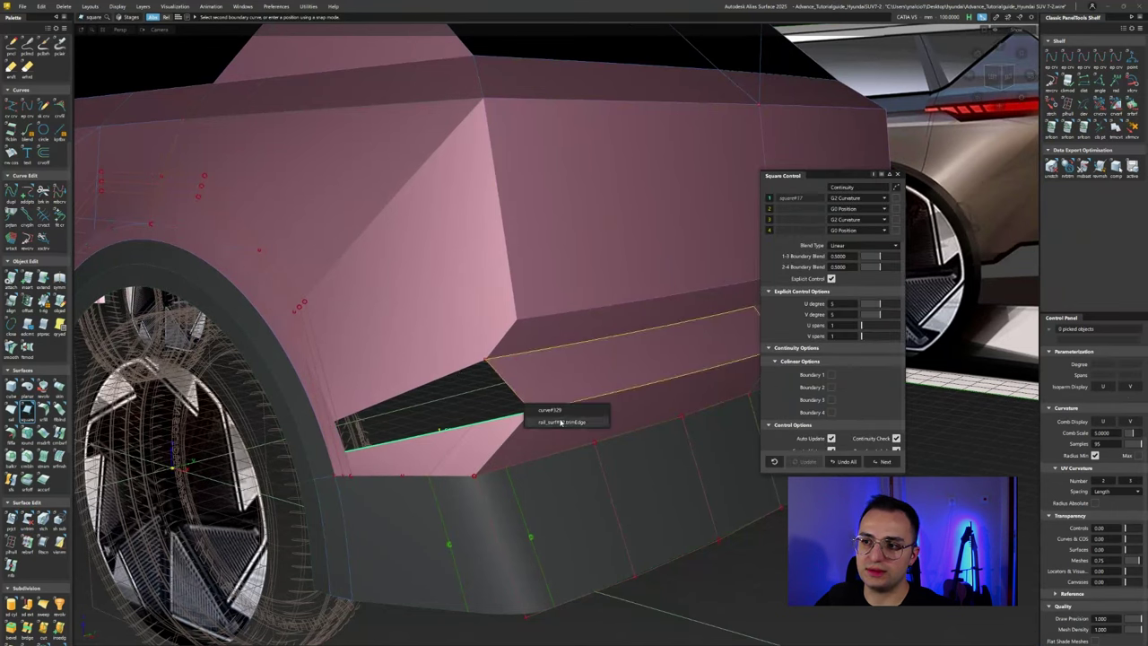
click(561, 422)
alt+shift+drag(560, 422, 484, 368)
click(330, 447)
click(857, 197)
click(847, 209)
click(857, 219)
click(848, 230)
Step: Convert the recessed rear bumper strip to an untrimmed surface and detach its short end beside the corner
alt+shift+drag(430, 340, 591, 420)
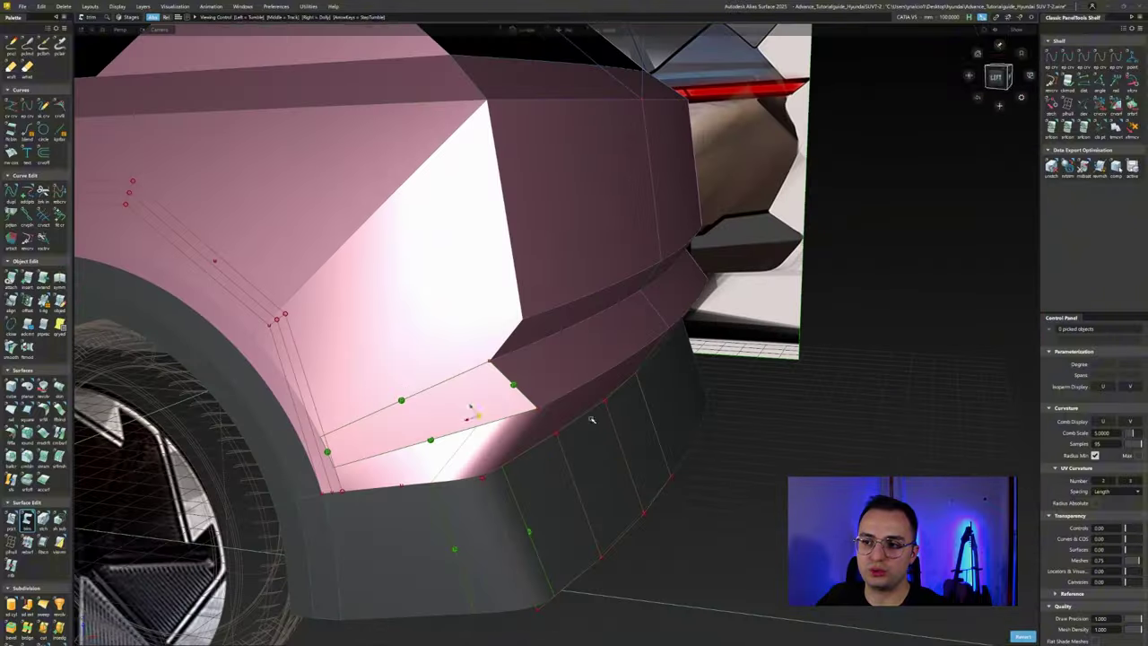
alt+shift+right_drag(591, 420, 574, 394)
alt+shift+drag(574, 395, 556, 358)
alt+shift+right_drag(557, 359, 456, 415)
alt+shift+drag(547, 400, 583, 398)
mouse_move(581, 449)
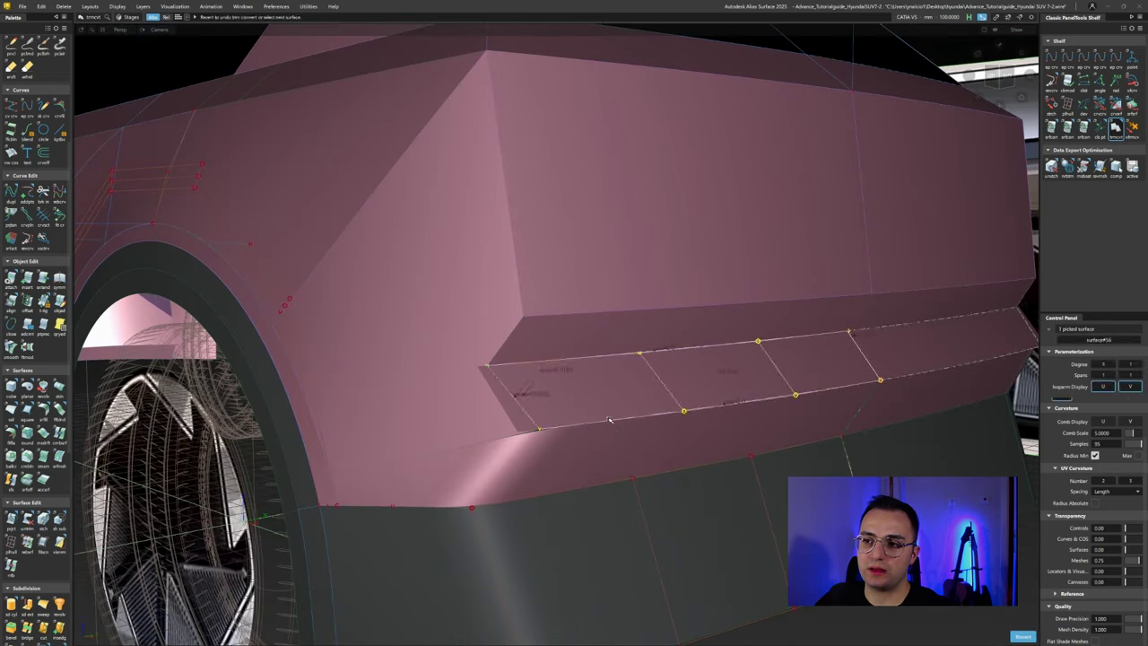
click(575, 434)
drag(575, 435, 576, 439)
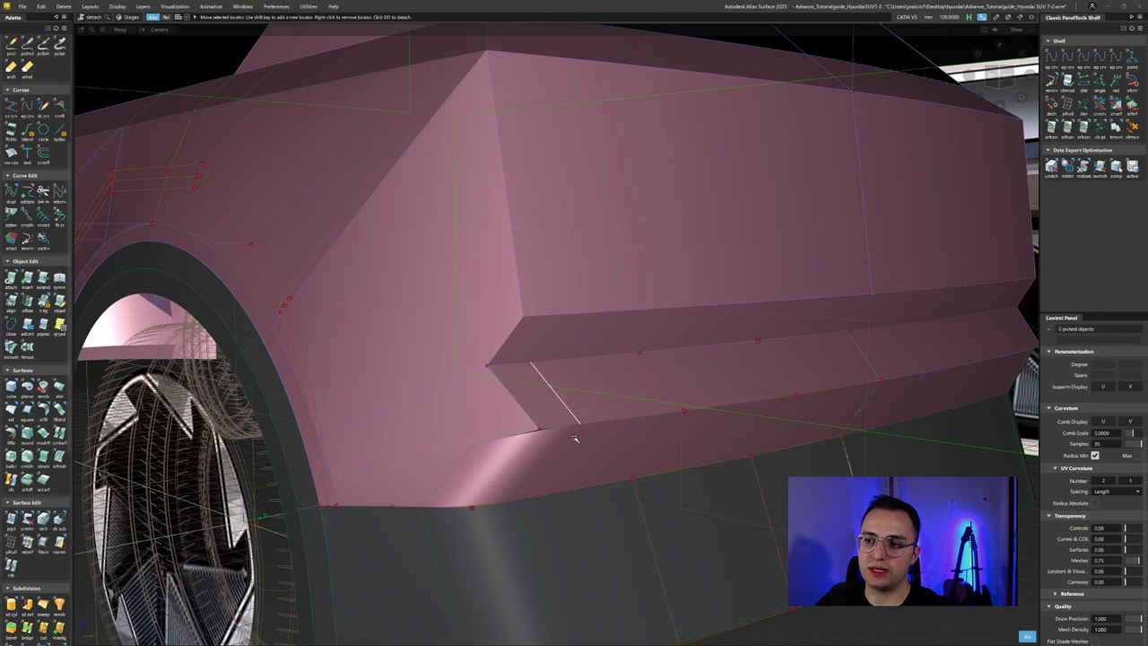
Step: Trim the corner end off the side fill surface and connect it to the recessed strip with a G2 Freeform Blend
ctrl+shift+drag(553, 401, 526, 412)
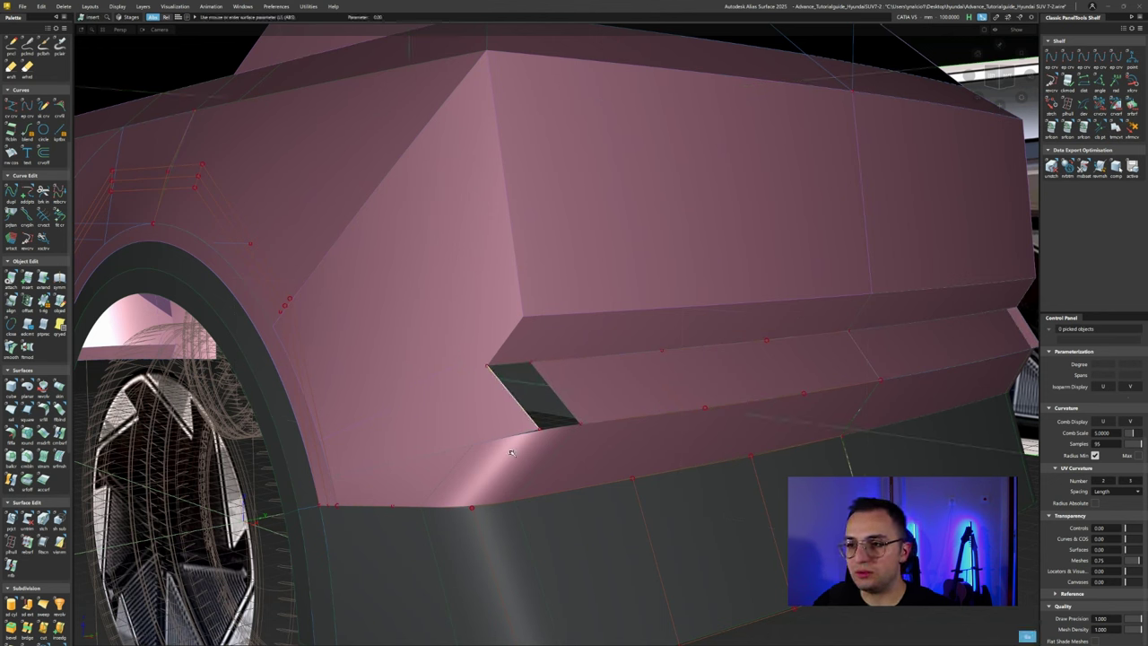
click(412, 430)
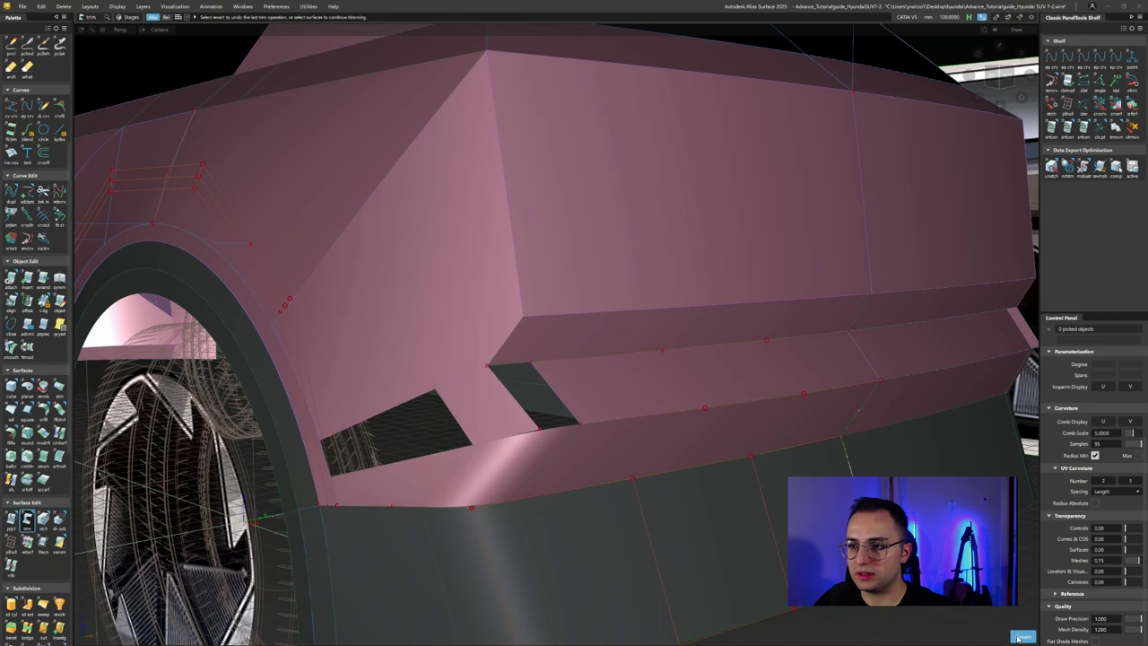
click(555, 411)
click(551, 406)
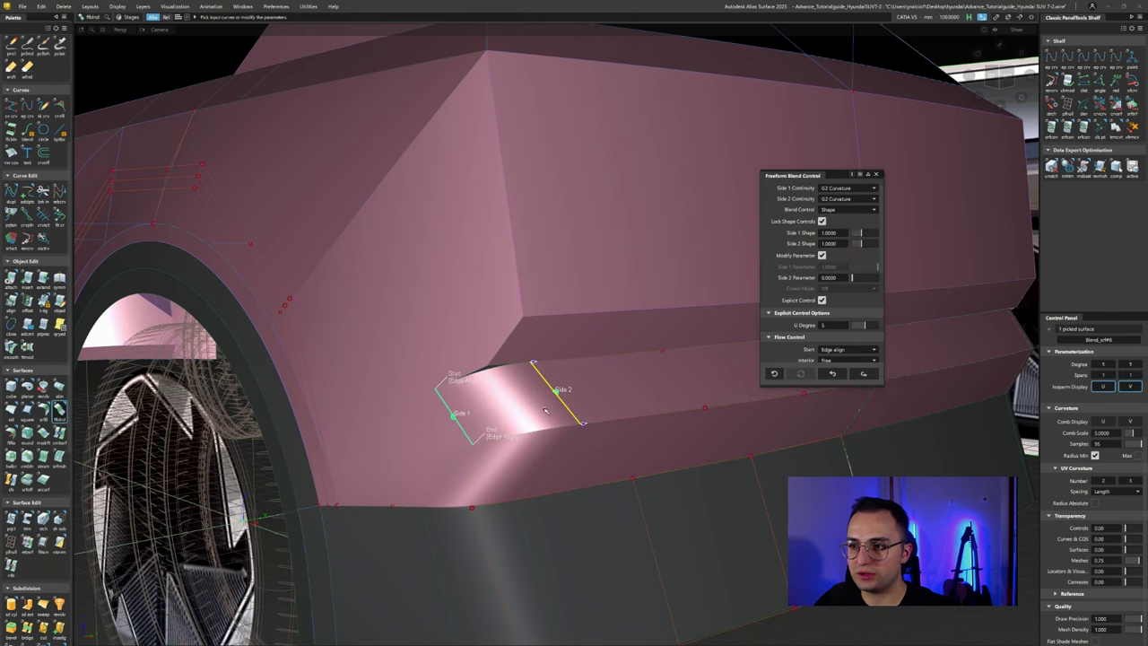
alt+shift+drag(544, 410, 538, 376)
key(ctrl+a)
key(Escape)
Step: Try a G2 Surface Fillet with a 25 mm chordal length between the side panel and the angled bumper strip
alt+shift+drag(584, 311, 510, 395)
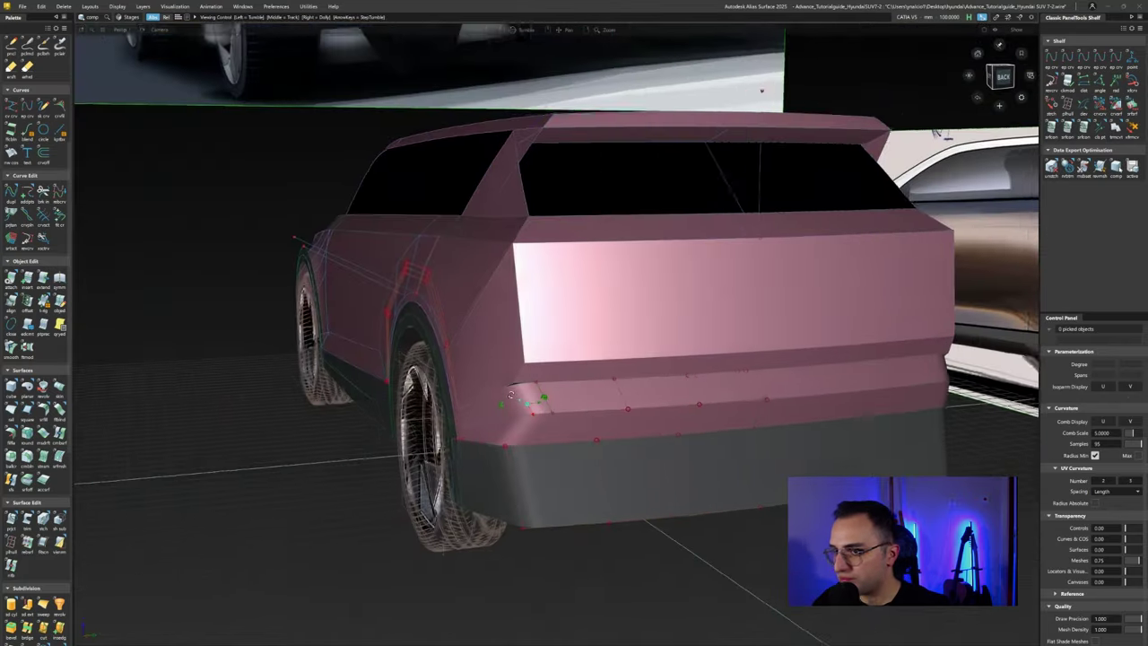
alt+shift+right_drag(510, 395, 502, 367)
alt+shift+drag(502, 368, 517, 333)
key(ctrl+f)
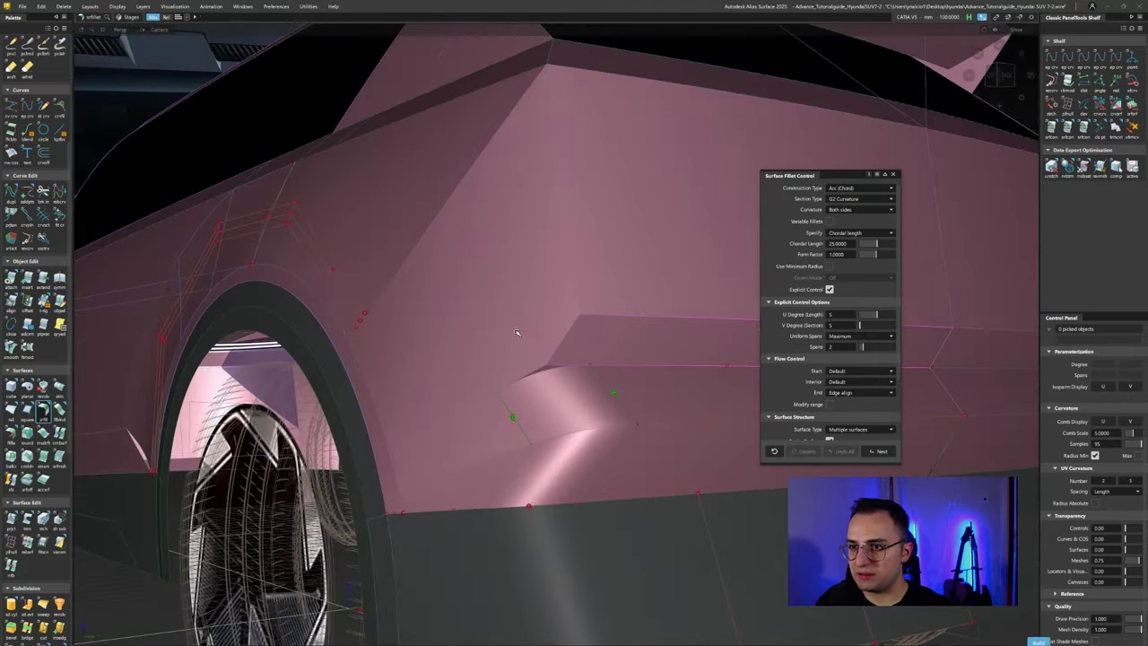
click(516, 333)
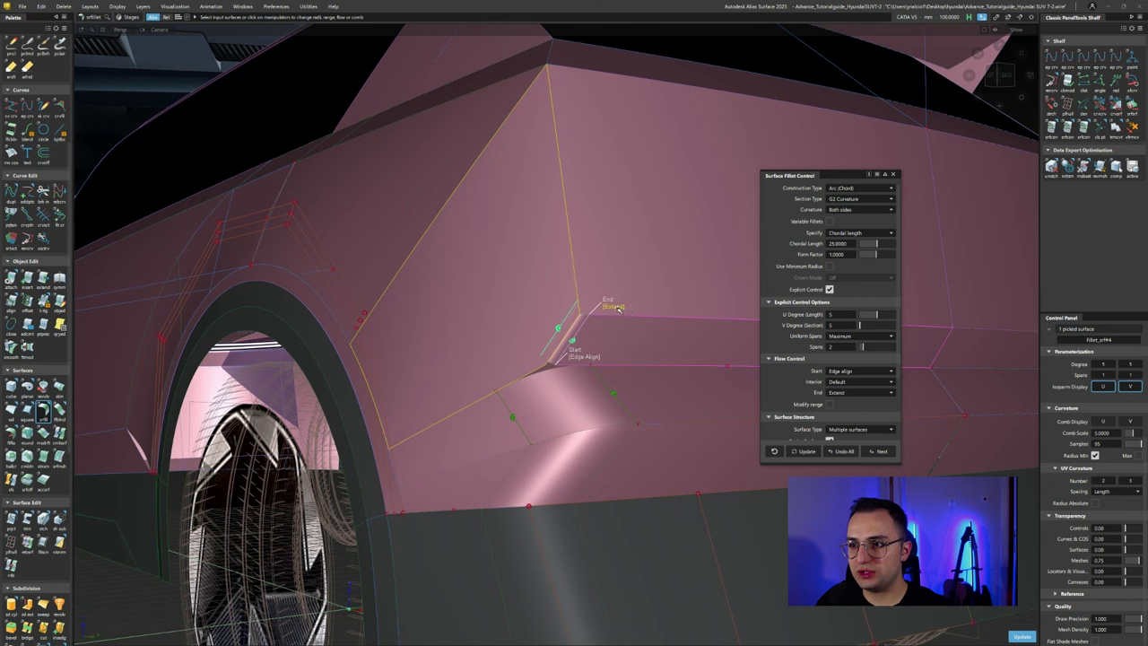
click(841, 451)
Step: Draw a line from the blend's upper outer corner, extend it past the rear edge, and trim the side panel along it
key(F2)
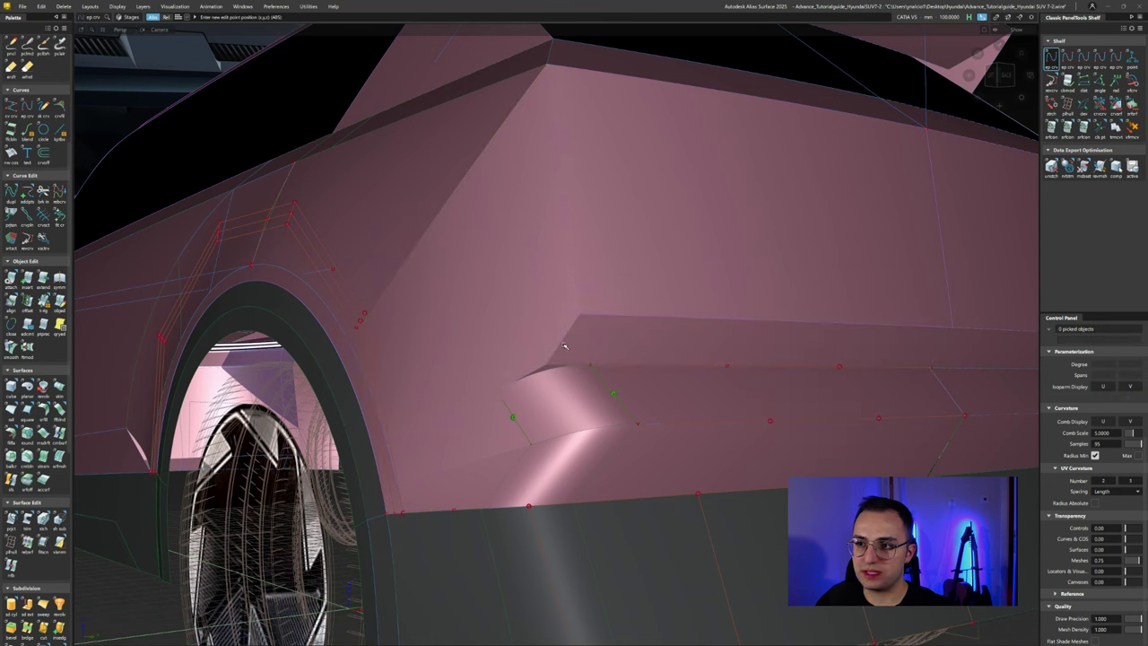
ctrl+shift+right_drag(539, 343, 525, 399)
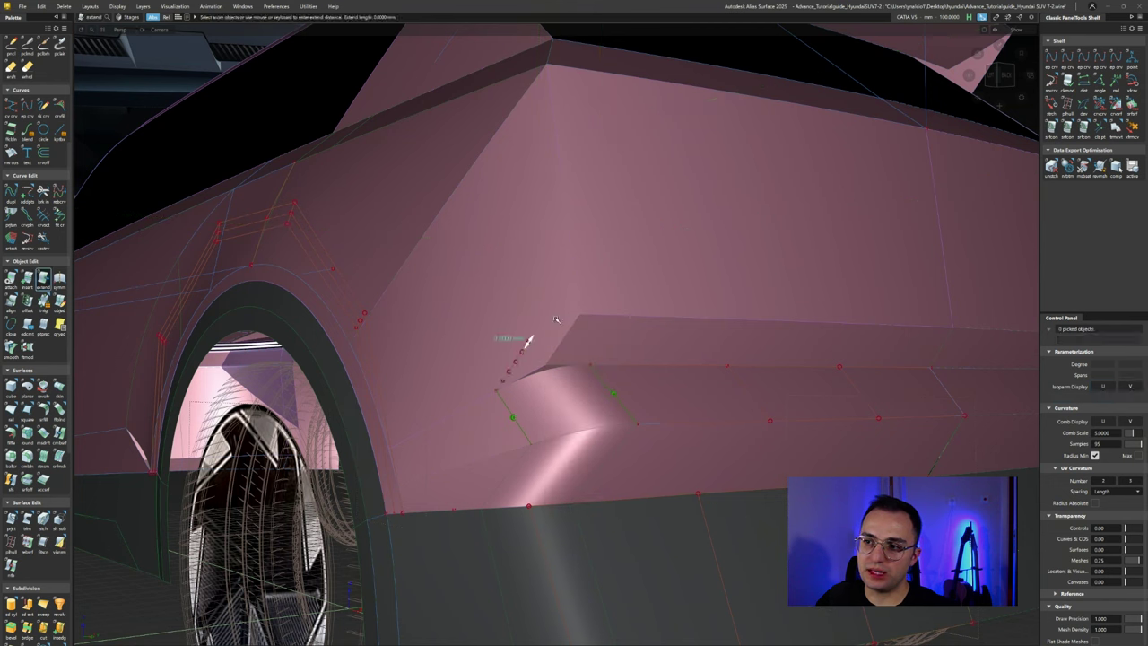
drag(556, 320, 610, 218)
ctrl+shift+right_drag(610, 218, 628, 269)
click(773, 399)
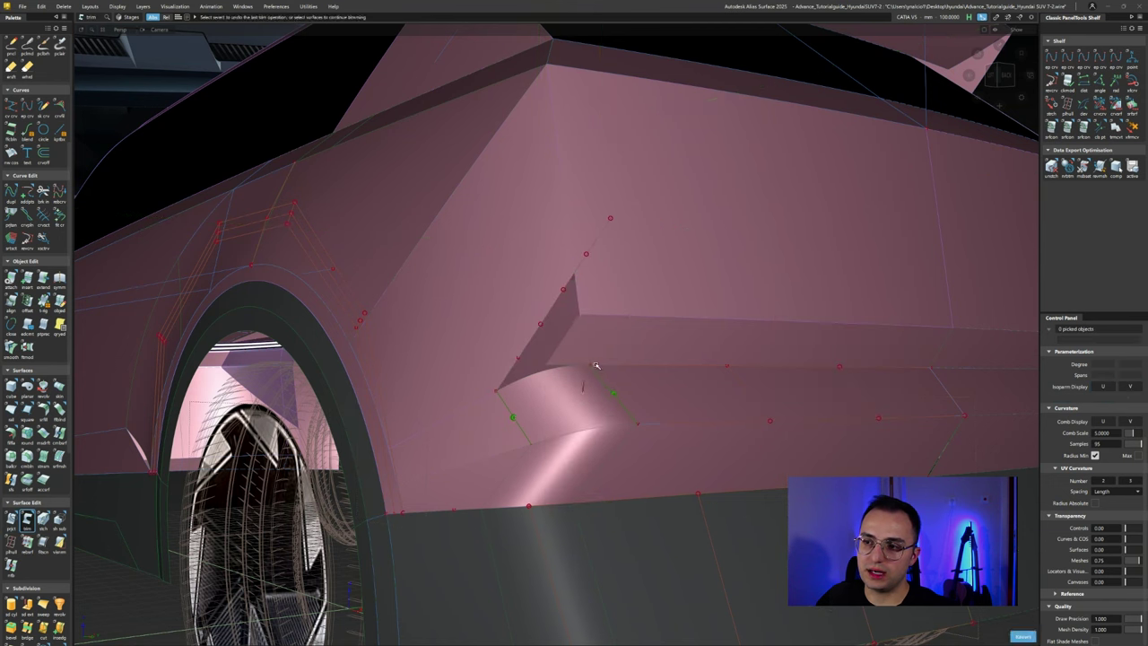
Step: Insert a curve on the angled bumper strip at the recessed blend's upper rear corner and trim off the strip's corner end
ctrl+shift+right_drag(615, 320, 563, 345)
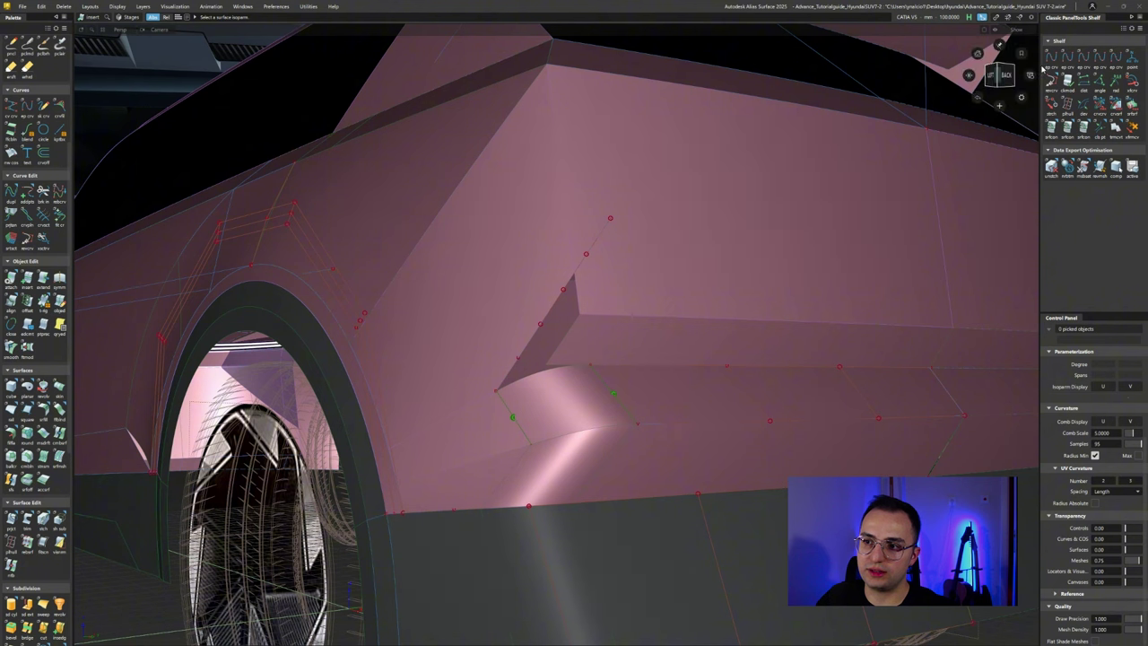
ctrl+shift+right_drag(615, 282, 600, 350)
click(610, 336)
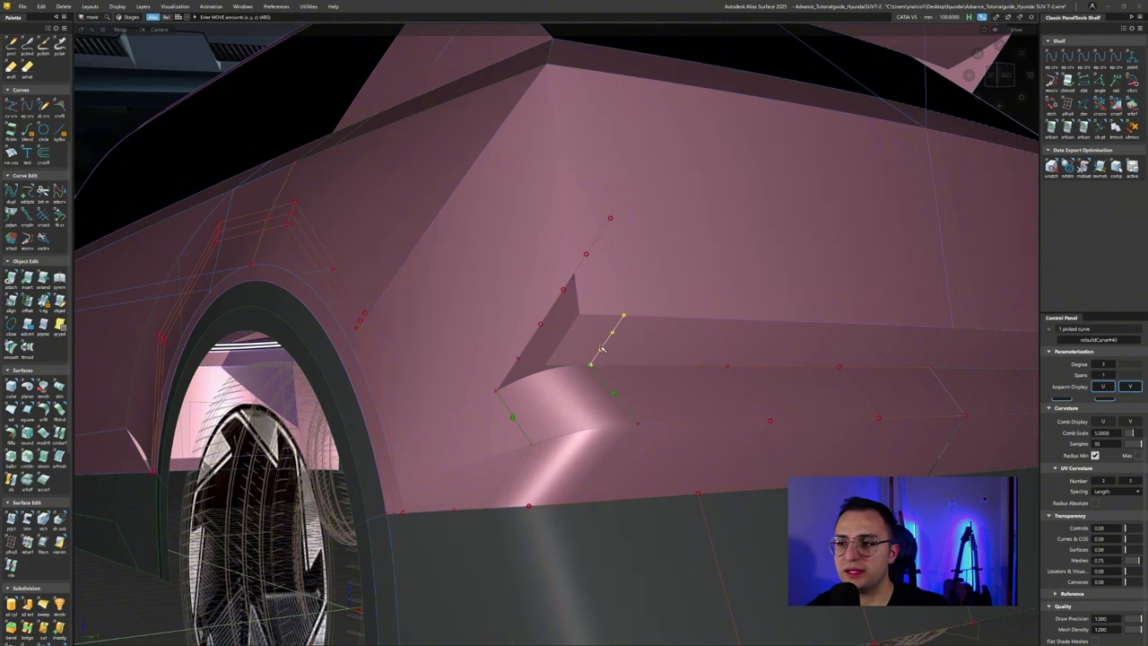
click(875, 408)
click(610, 341)
click(648, 337)
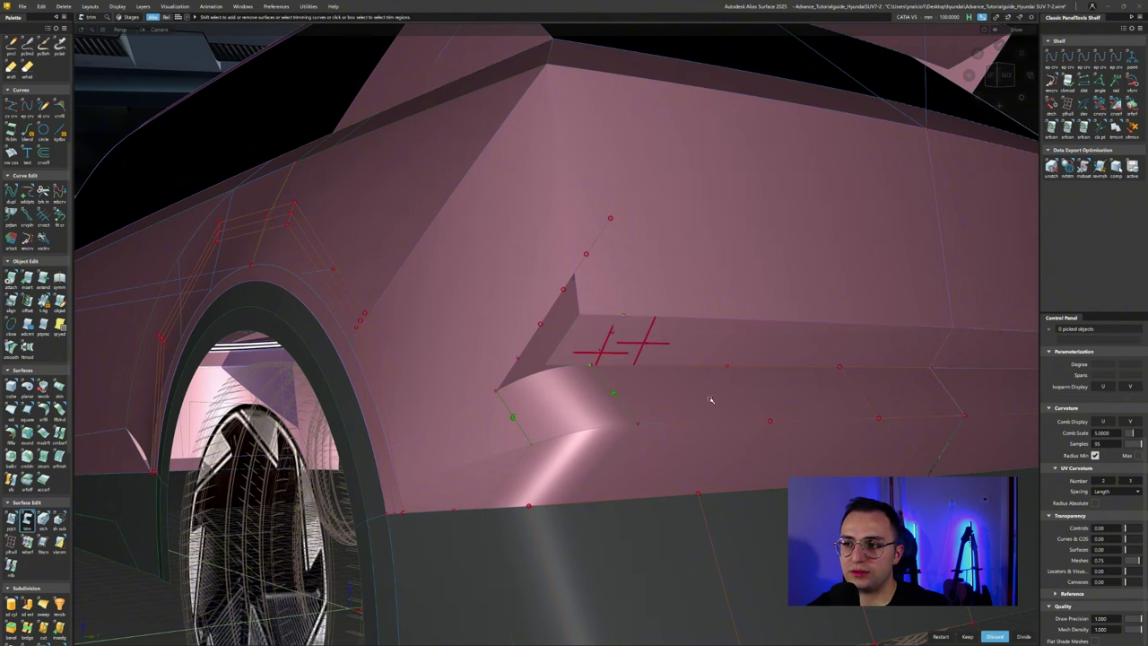
click(958, 633)
Step: Try a G2 Freeform Blend with U degree 1 between the side panel's slanted edge and the angled strip's trimmed end
click(538, 334)
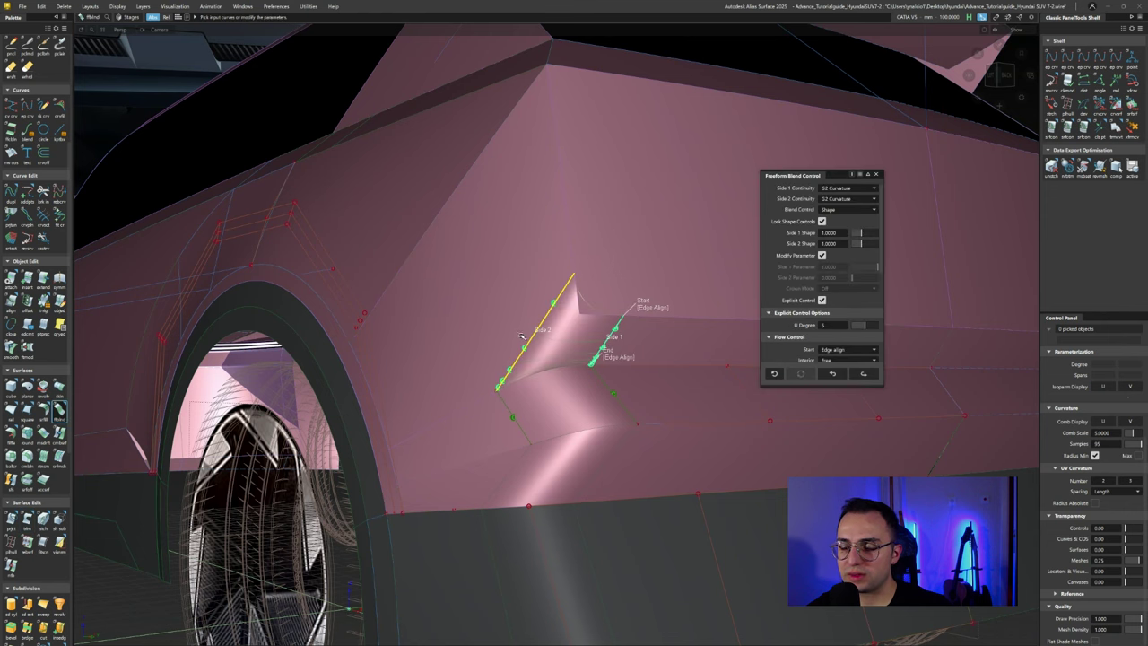
scroll(821, 296, down, 5)
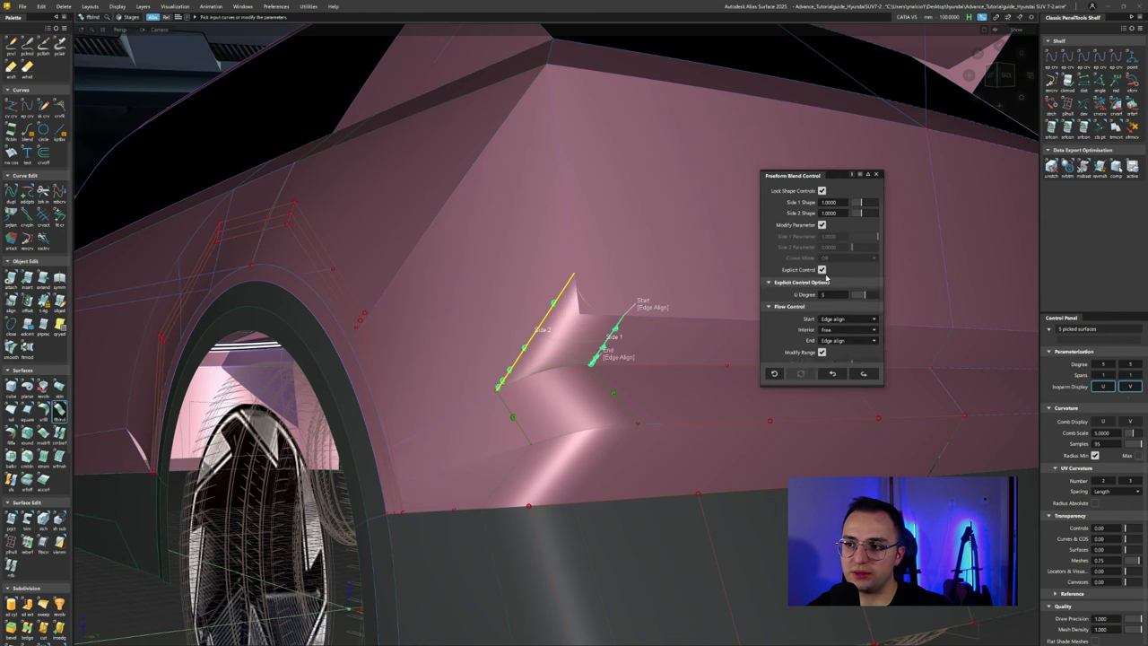
scroll(810, 276, up, 5)
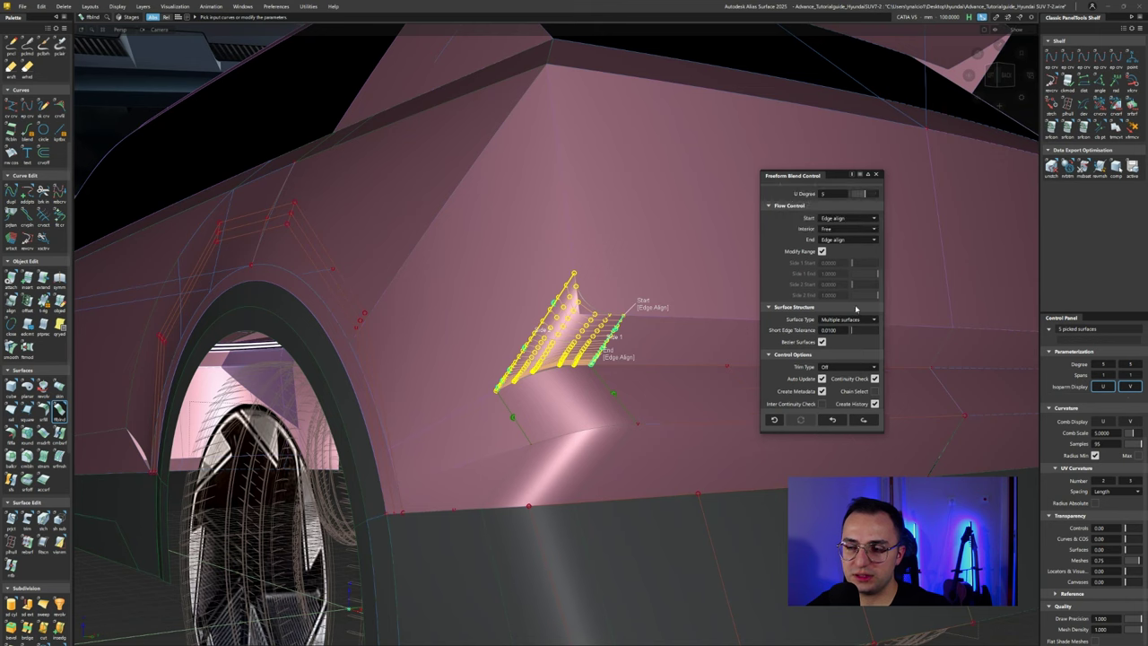
alt+shift+drag(620, 348, 795, 323)
click(859, 325)
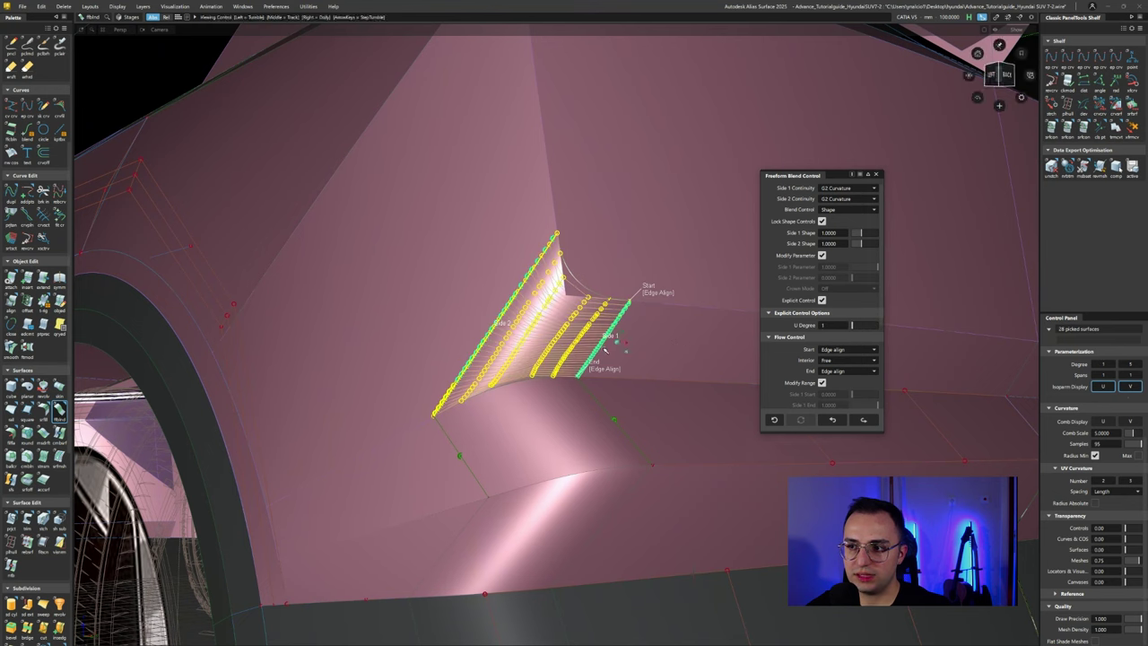
scroll(827, 375, down, 3)
scroll(827, 375, down, 5)
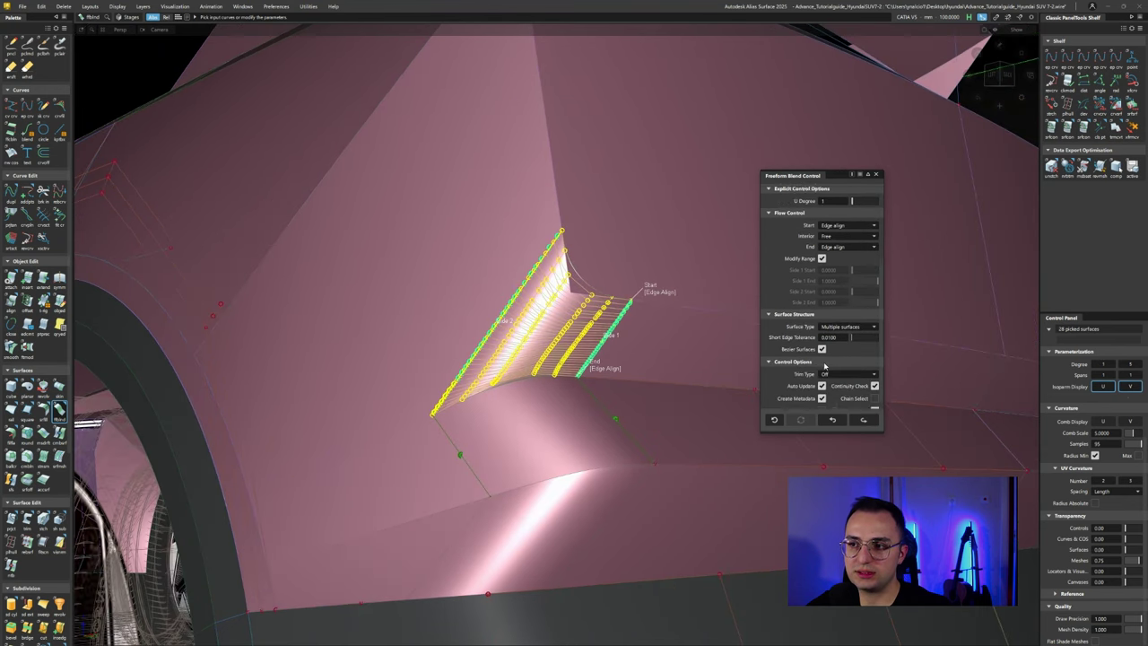
click(838, 420)
alt+shift+drag(523, 412, 913, 144)
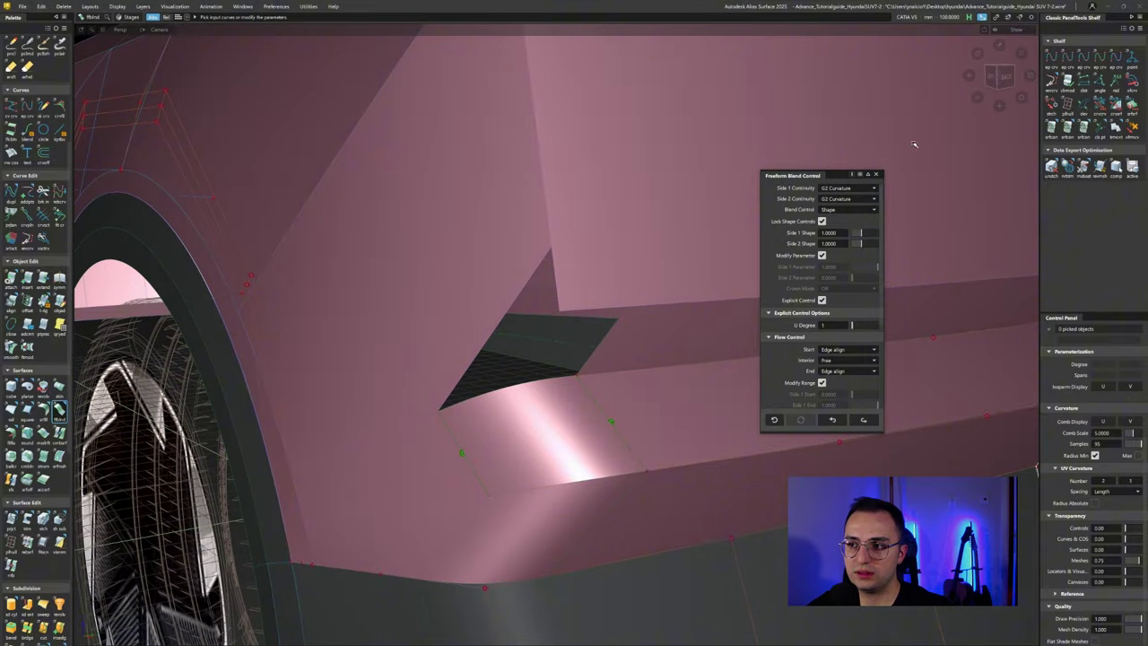
Step: Draw an edit point curve across the gap's upper side, from the side panel's corner to the angled strip's trimmed upper corner
click(1099, 58)
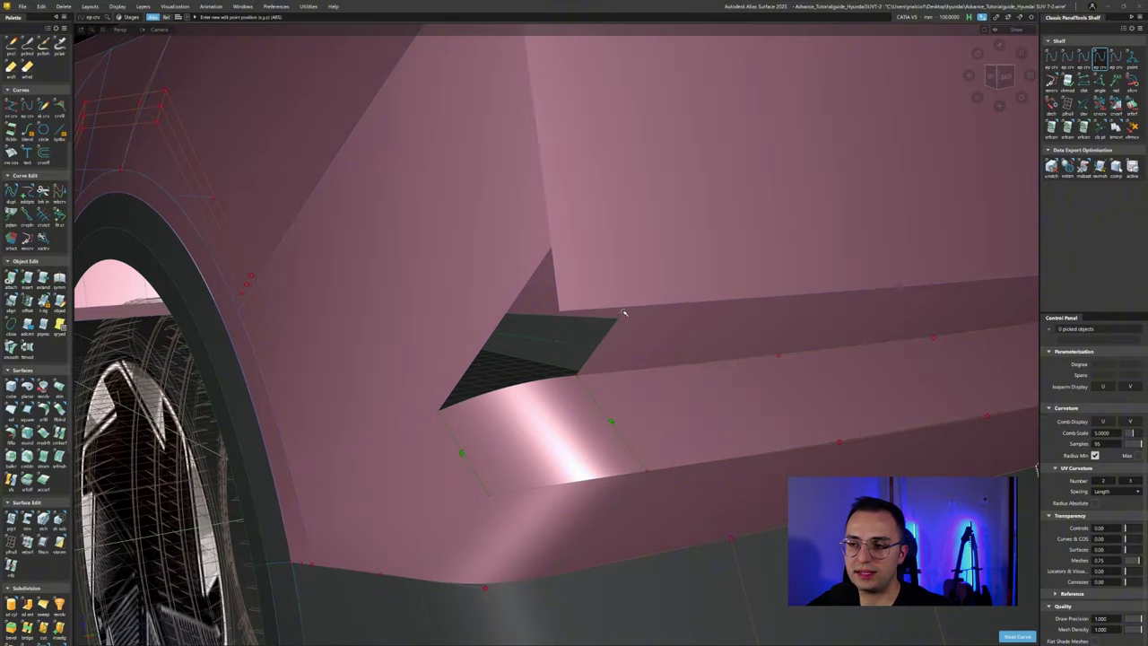
click(547, 254)
click(628, 308)
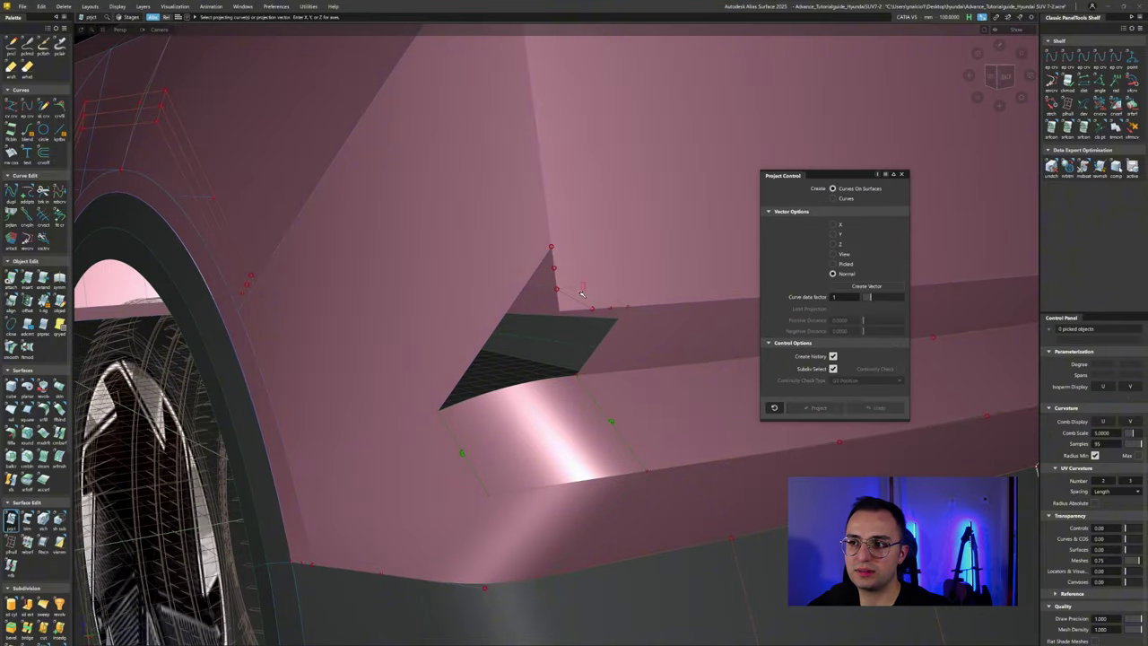
Step: Fill the upper corner gap with a Square surface, using G2 Curvature on the strip and side panel boundaries
click(619, 320)
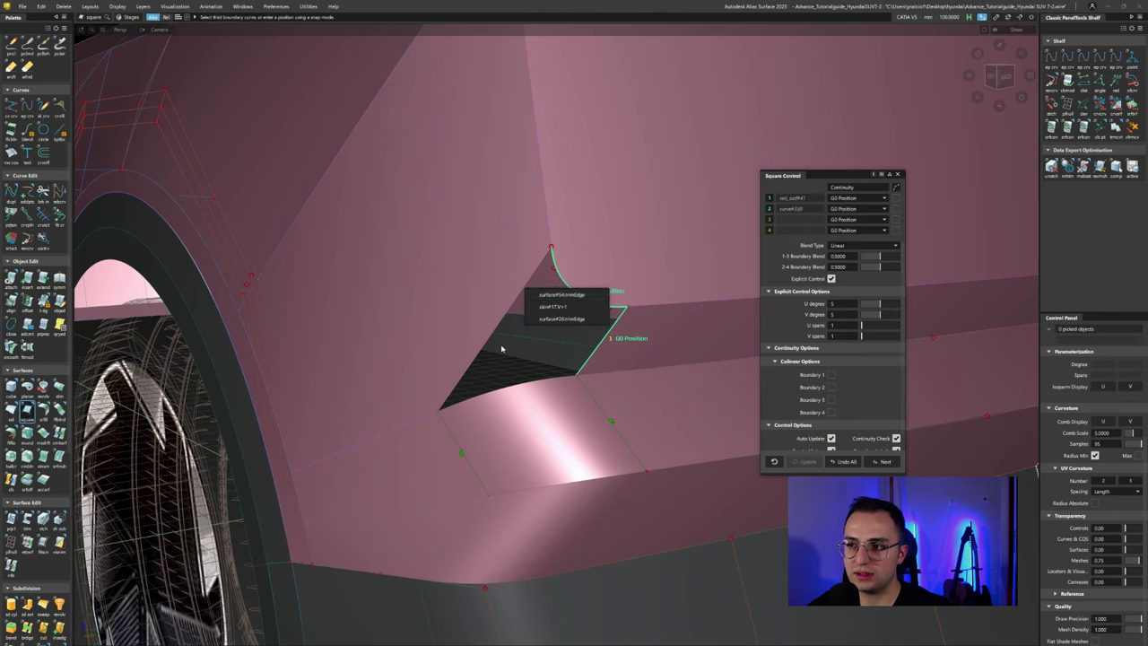
click(561, 294)
click(509, 387)
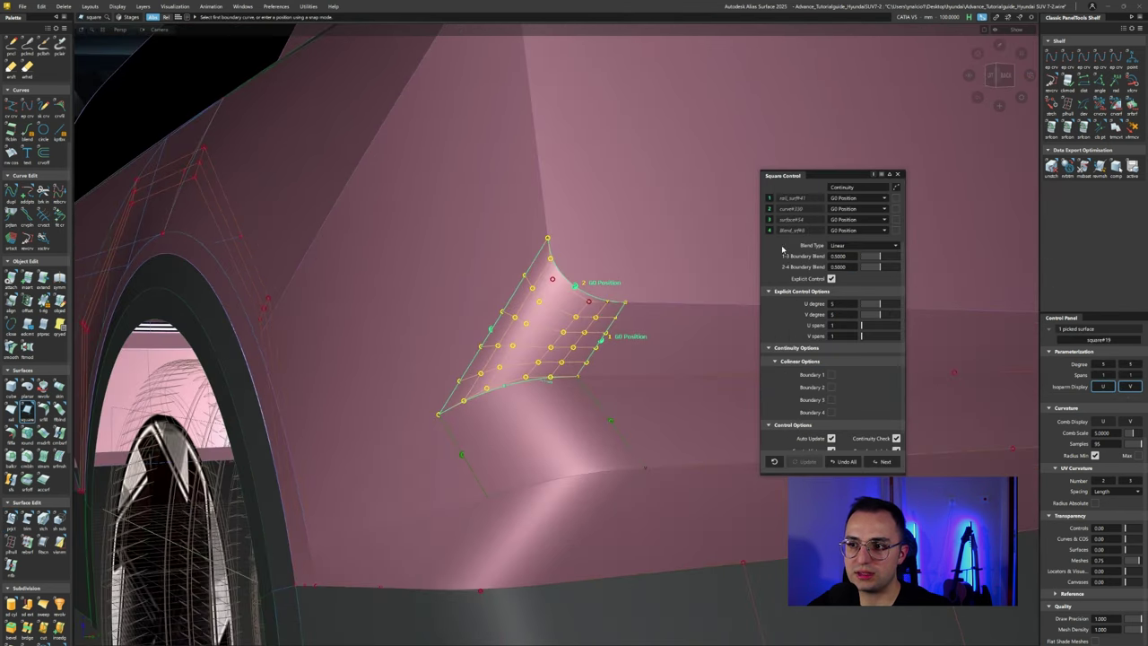
click(856, 197)
click(852, 221)
click(857, 219)
click(852, 242)
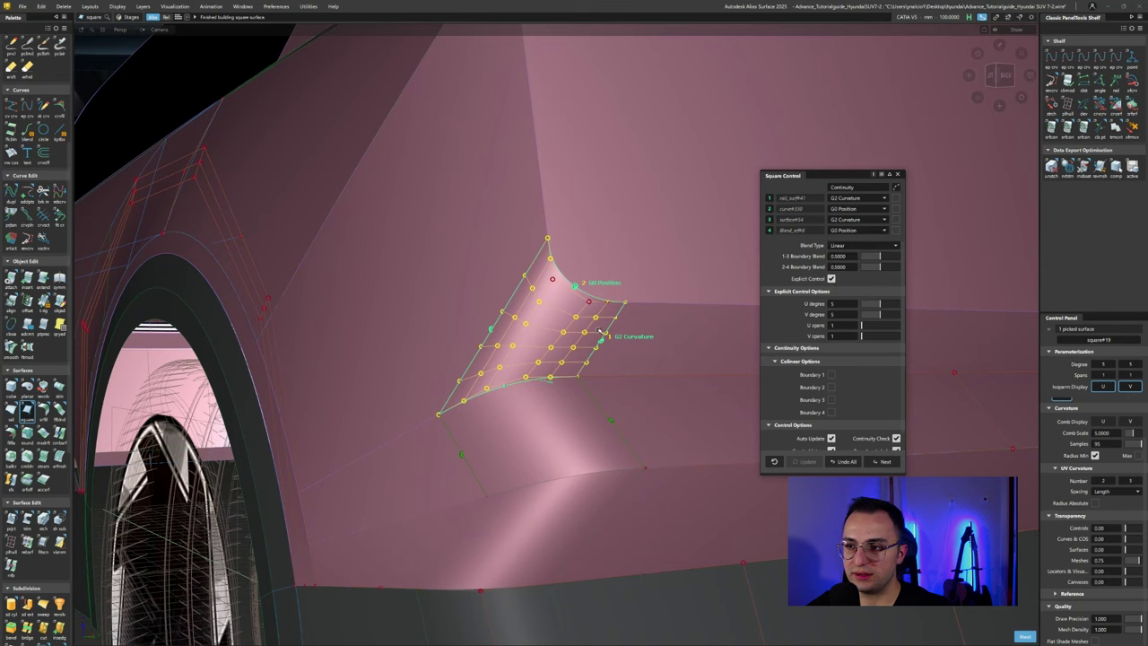
alt+shift+drag(591, 334, 628, 386)
key(Escape)
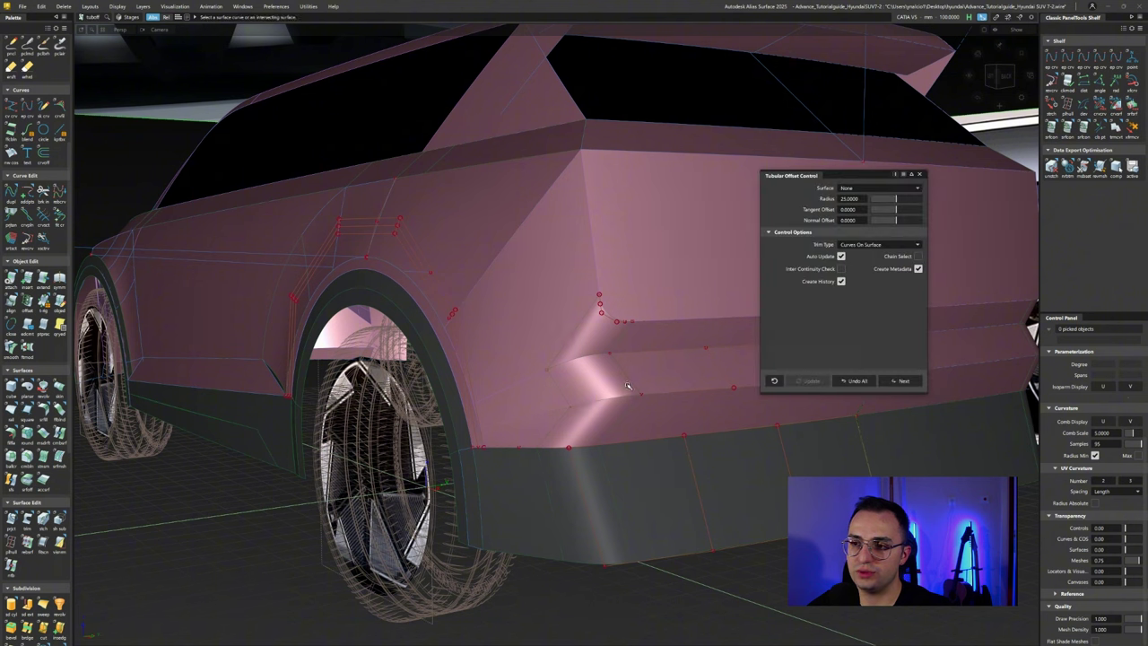
Step: Widen the lower pink strip's corner opening with a 50 mm Tubular Offset and bridge it with a G2 Freeform Blend
click(645, 433)
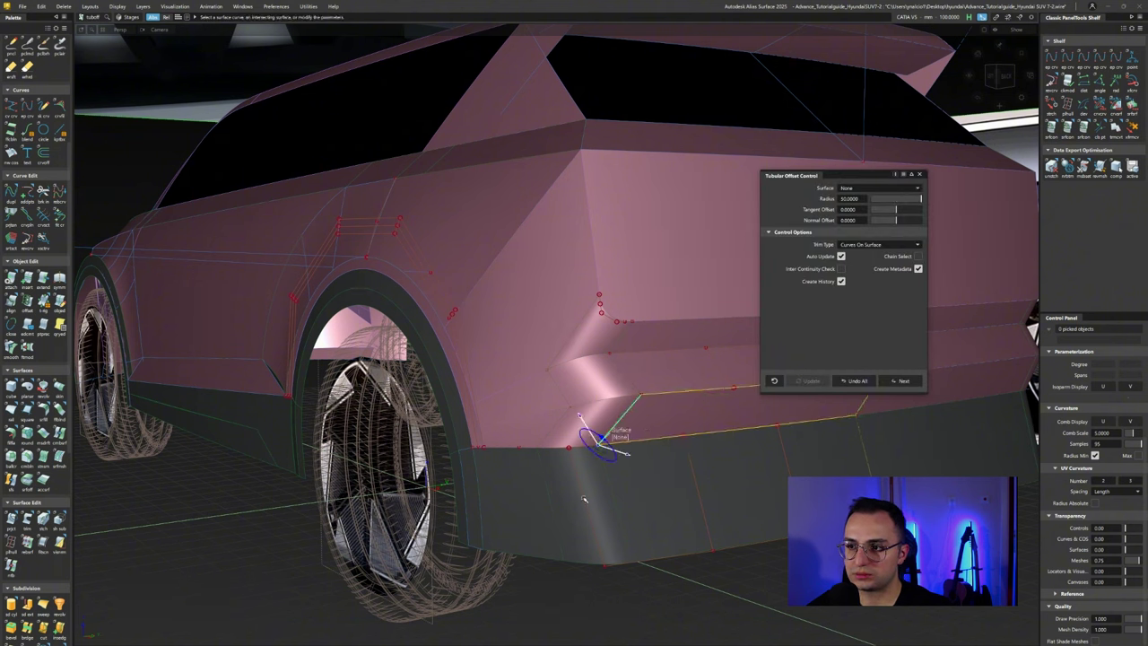
key(ctrl+z)
key(b)
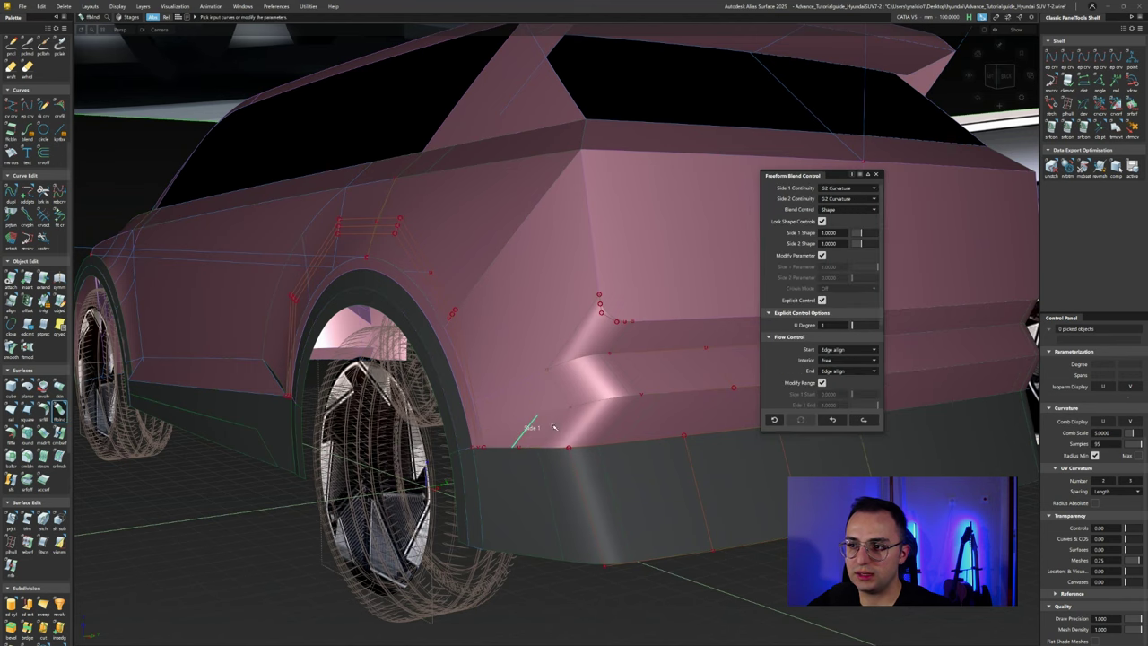
click(647, 410)
scroll(628, 422, up, 5)
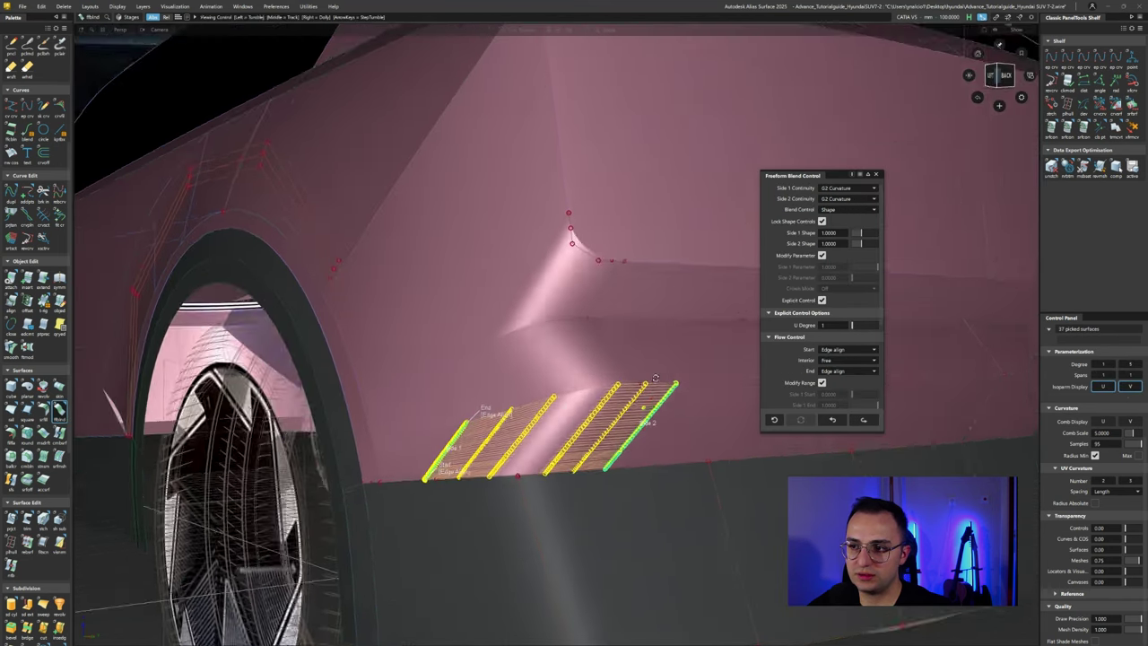
alt+shift+drag(960, 465, 467, 458)
Step: Apply a 50 mm Tubular Offset to the recessed corner blend's wheel-side edge to create an offset curve on the side surface
key(t)
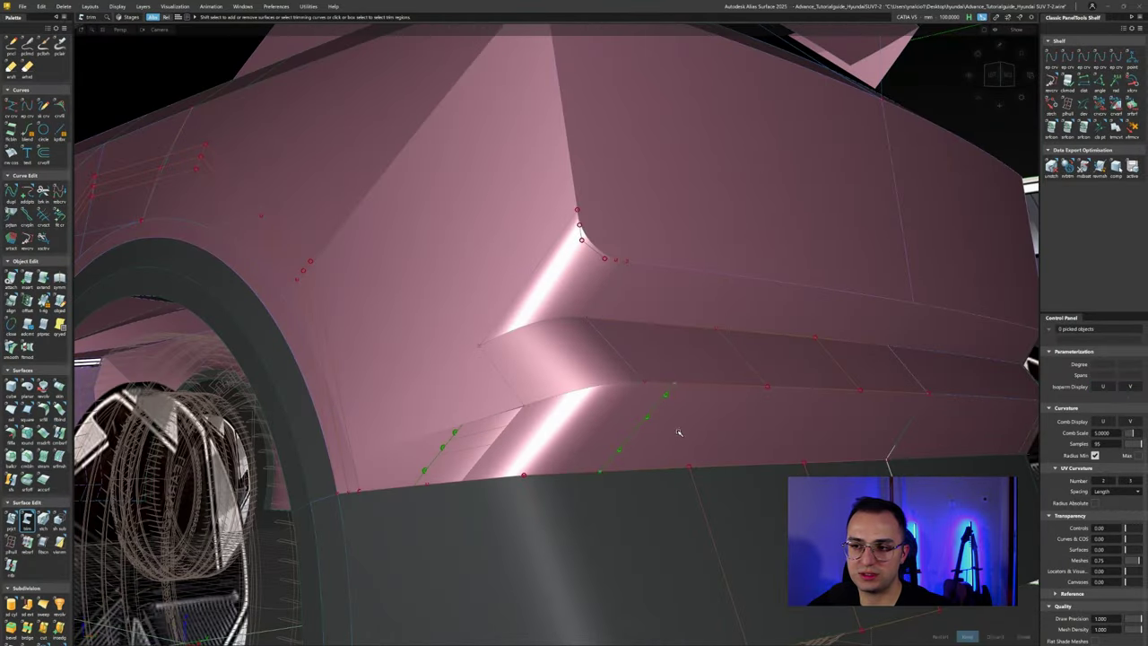
alt+shift+drag(578, 429, 556, 400)
click(512, 391)
click(519, 402)
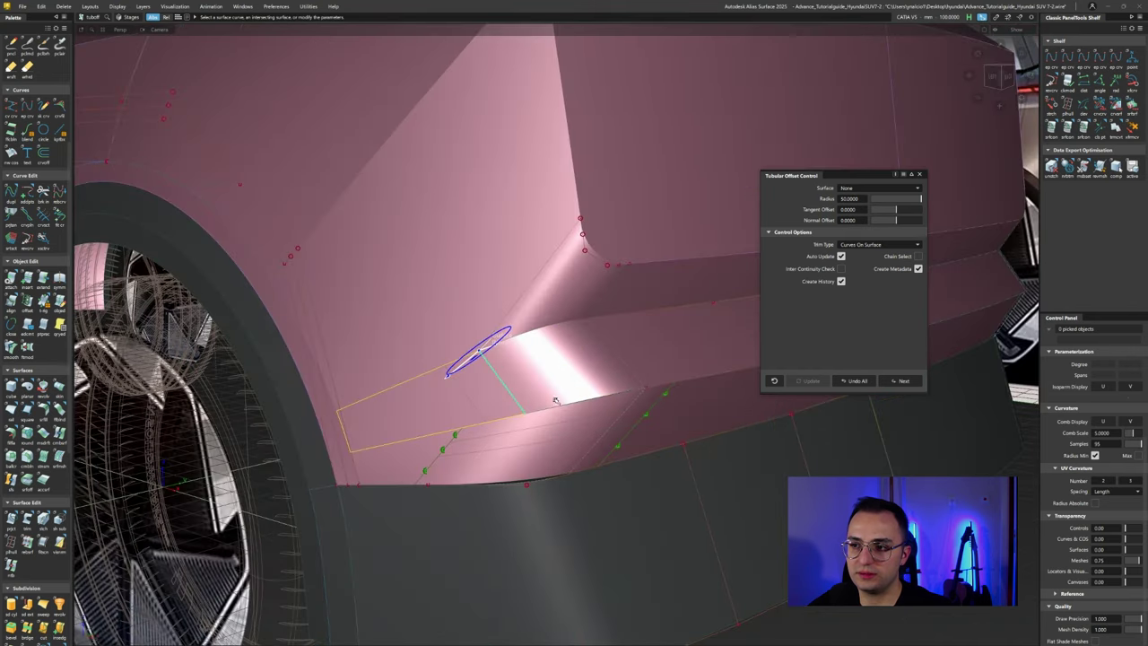
Step: Snap duplicated edge curves to the lower blend's upper outer corners and trim the recessed surfaces back to them
key(d)
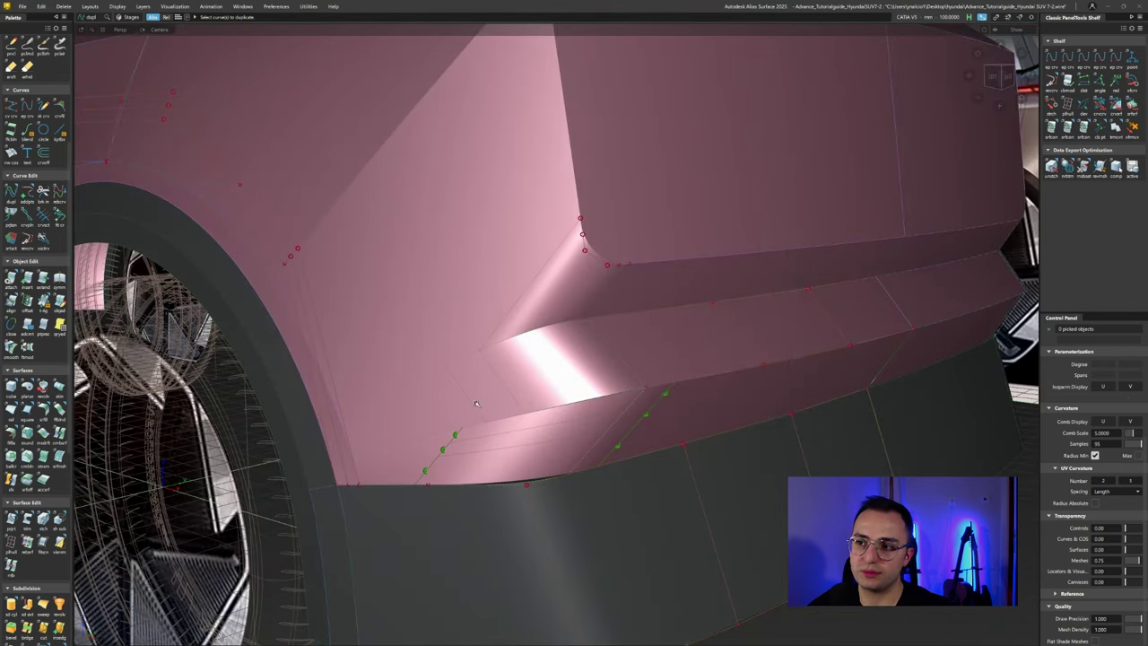
click(470, 407)
ctrl+shift+drag(490, 387, 483, 453)
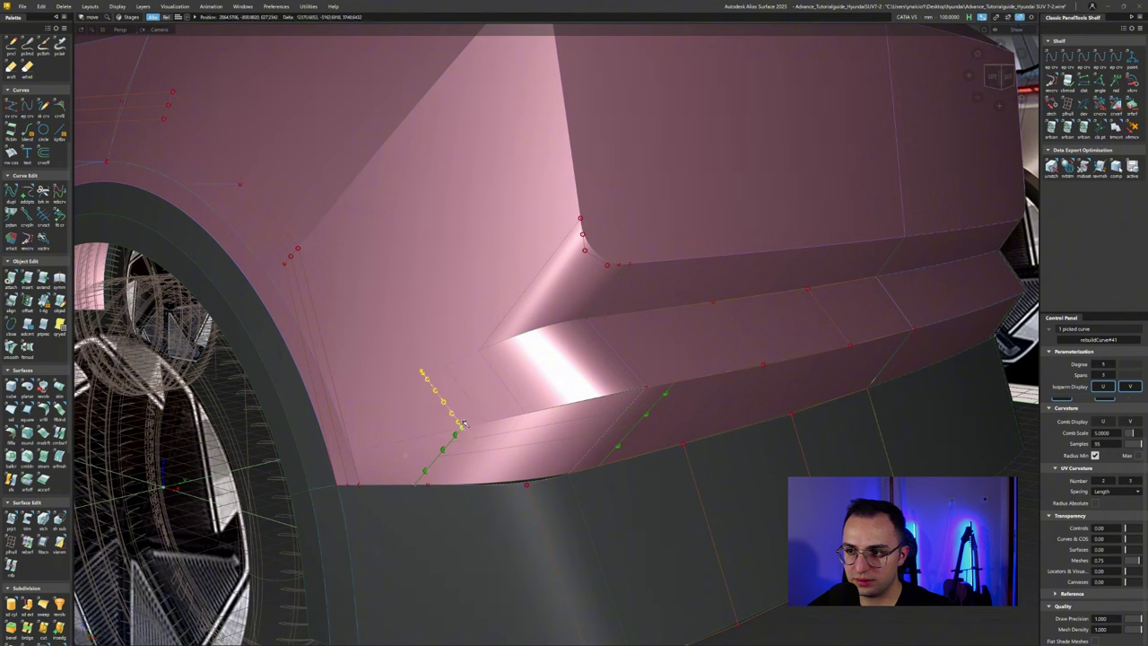
alt+shift+drag(450, 414, 642, 400)
click(619, 359)
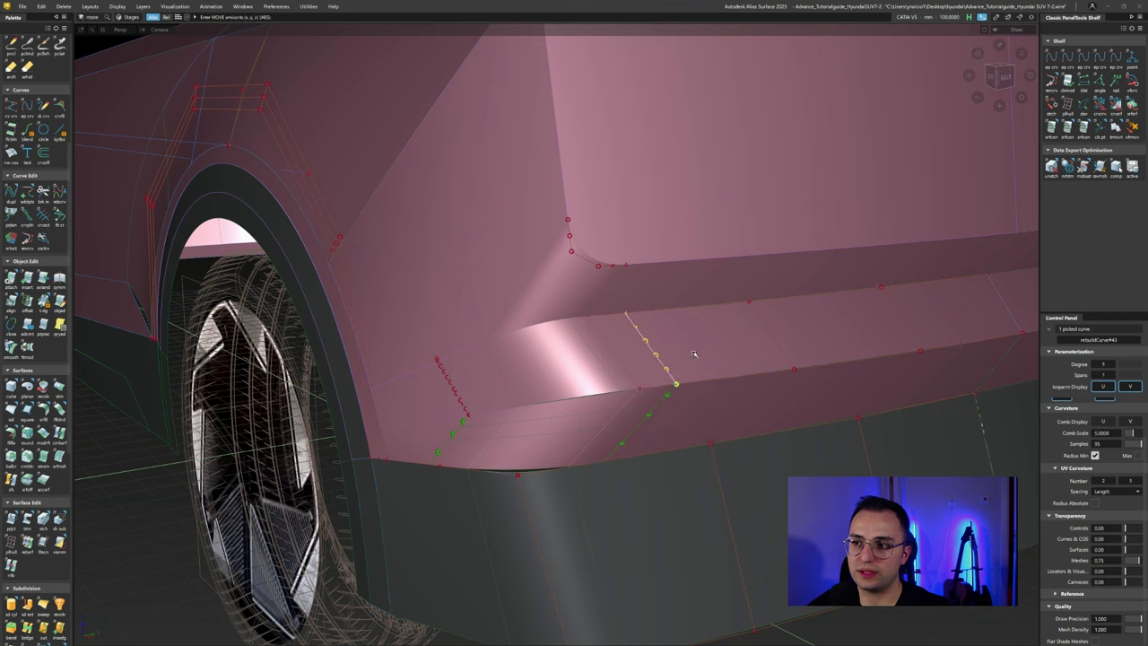
Step: Span the widened recessed corner with a G2 Freeform Blend between the two repositioned edge curves
click(462, 395)
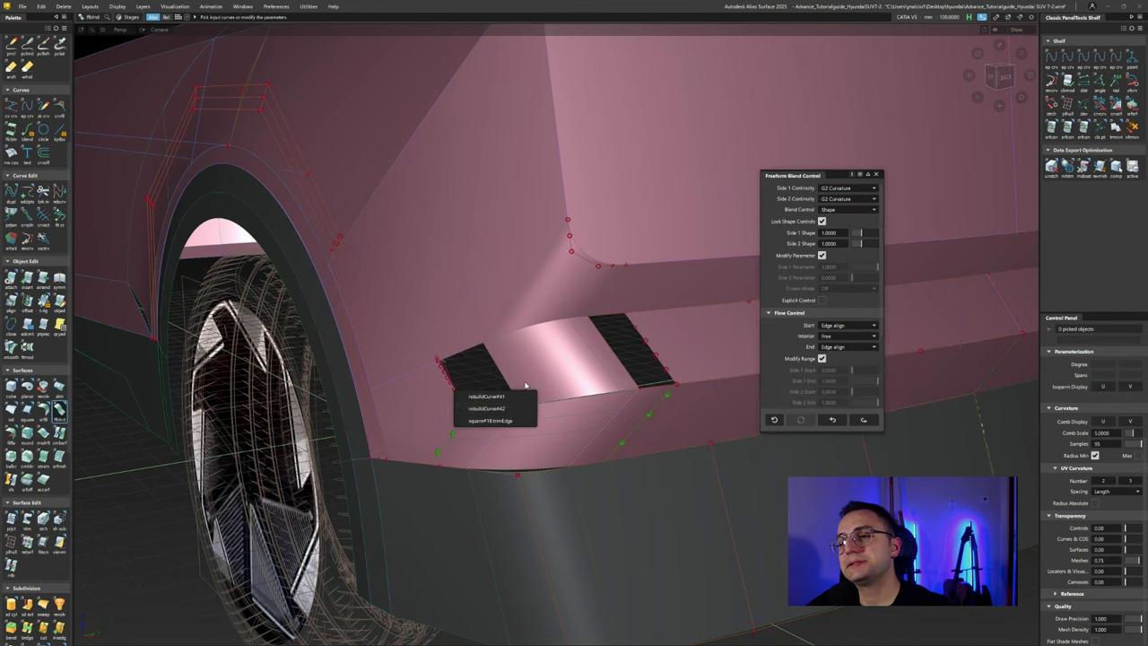
click(487, 397)
click(655, 354)
click(681, 357)
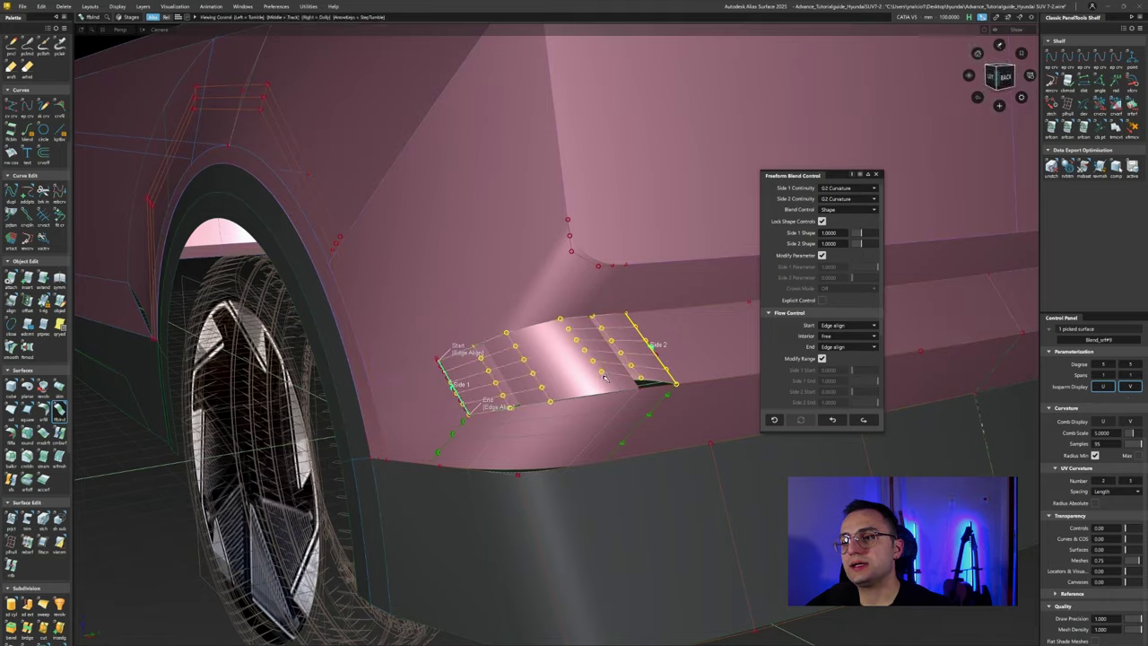
alt+shift+drag(604, 378, 600, 426)
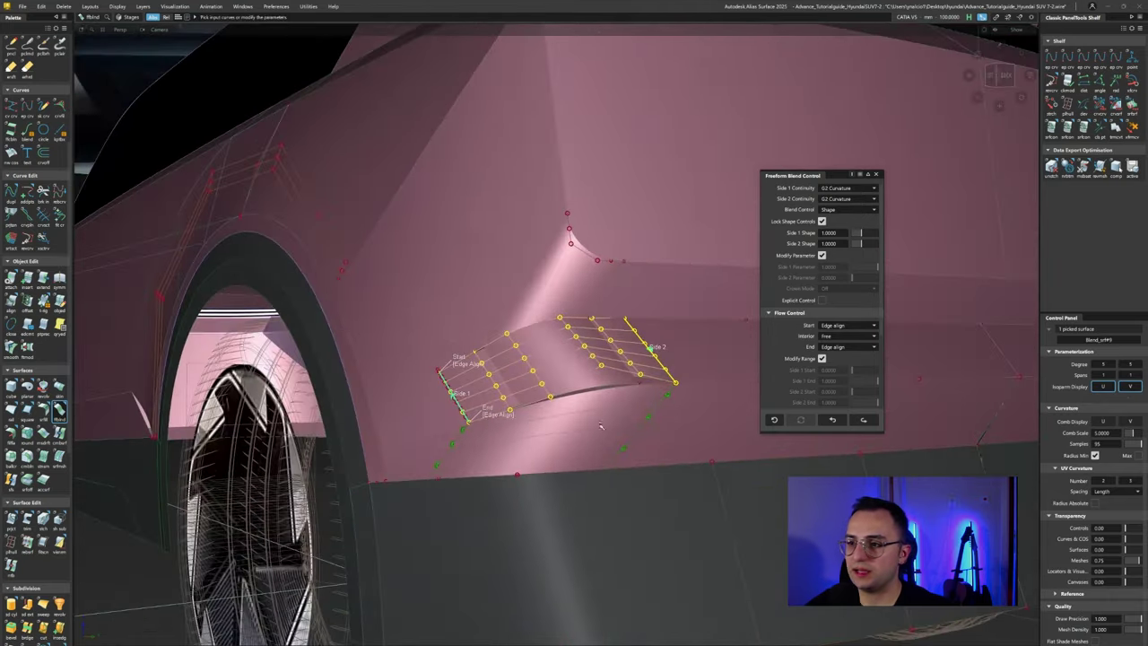
Step: Align the new recessed blend to the neighbouring surface with G2 project alignment, and show the lower blend's control points
click(11, 301)
alt+shift+drag(628, 376, 604, 318)
click(680, 348)
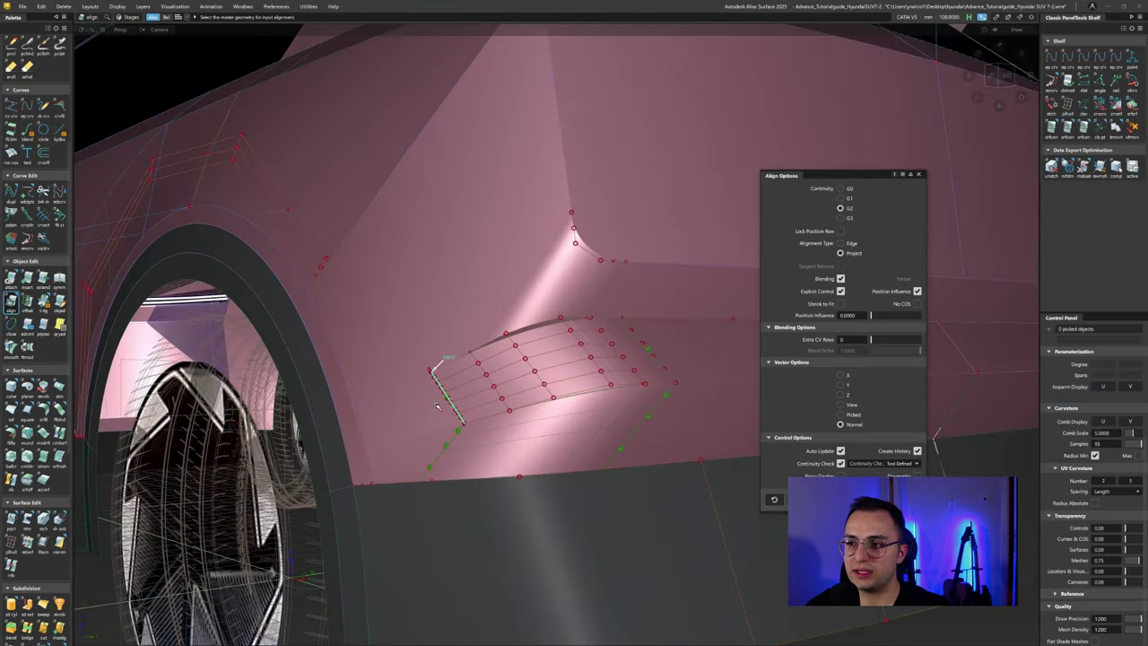
click(566, 431)
click(576, 457)
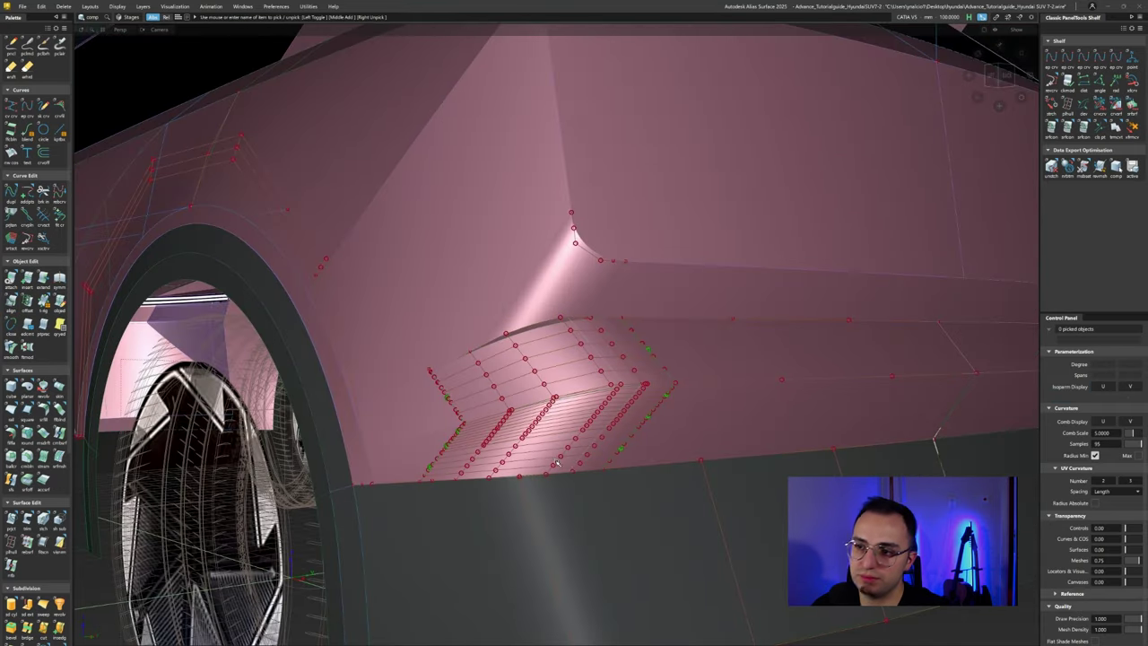
Step: Undo the existing Freeform Blend on the dark lower skirt's corner
alt+shift+drag(576, 456, 407, 445)
click(394, 495)
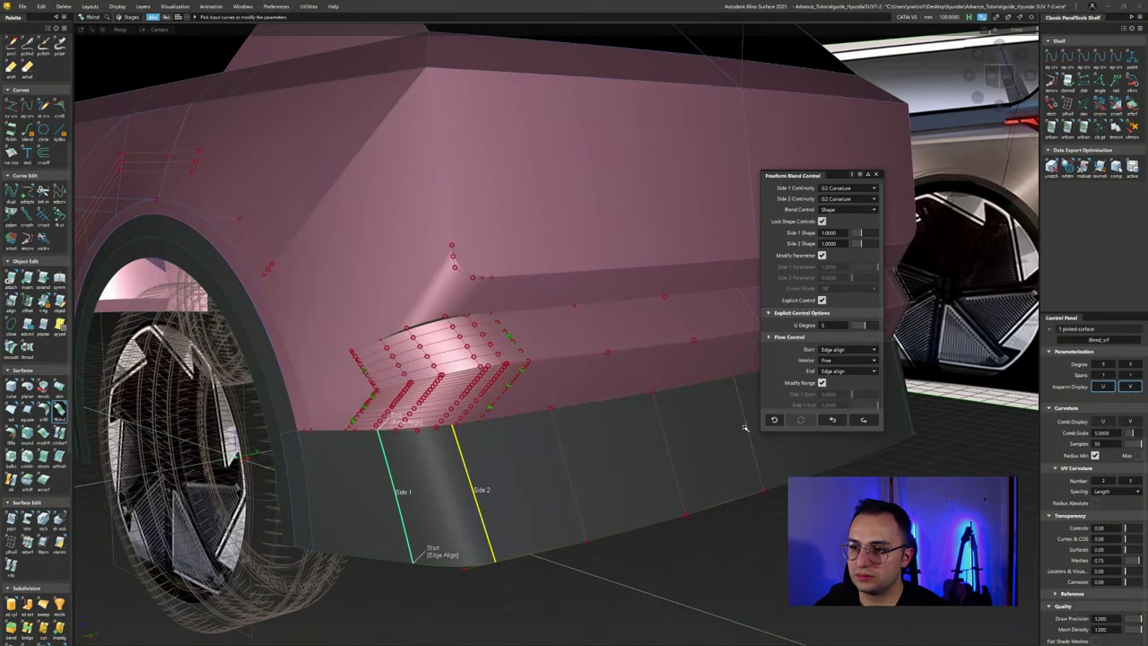
click(843, 422)
Step: Trim the dark skirt along curves inserted at the upper blend's lower outer corners and bridge the gap with a G2 Freeform Blend
ctrl+shift+drag(487, 461, 439, 504)
click(440, 505)
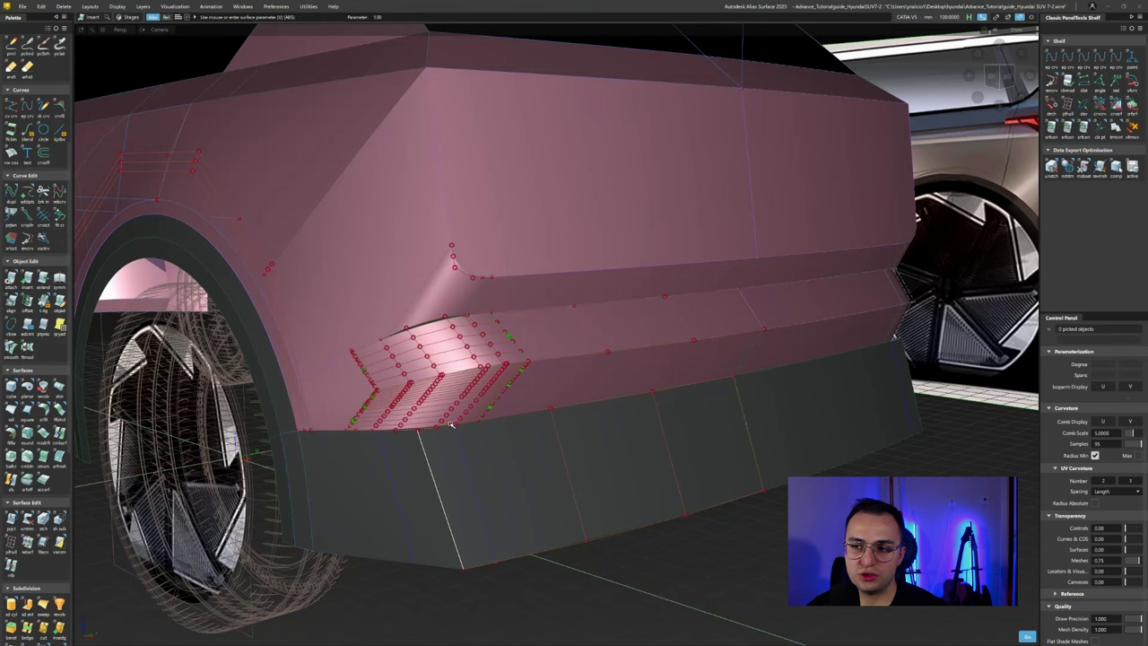
click(358, 434)
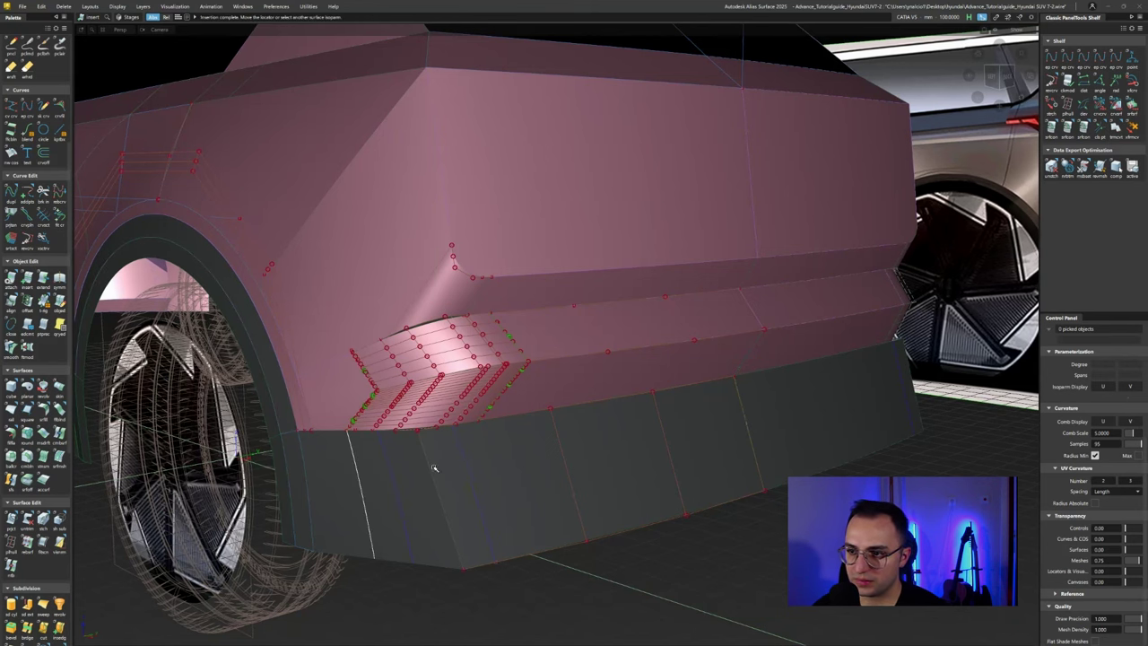
ctrl+shift+drag(433, 468, 495, 427)
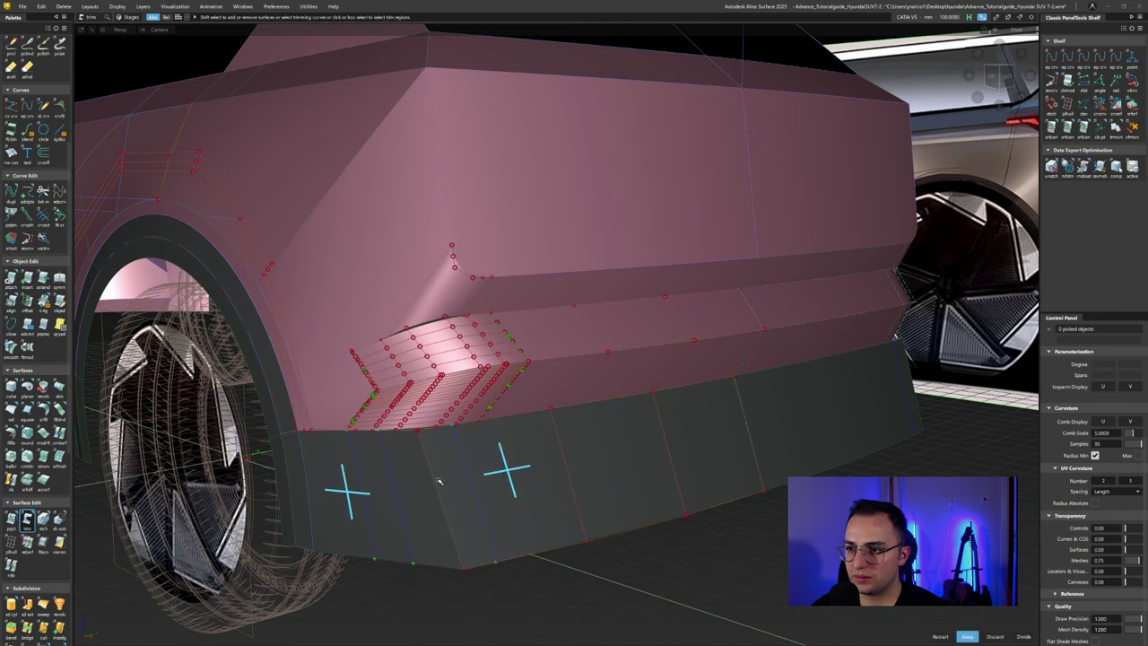
ctrl+shift+drag(431, 476, 461, 500)
click(491, 431)
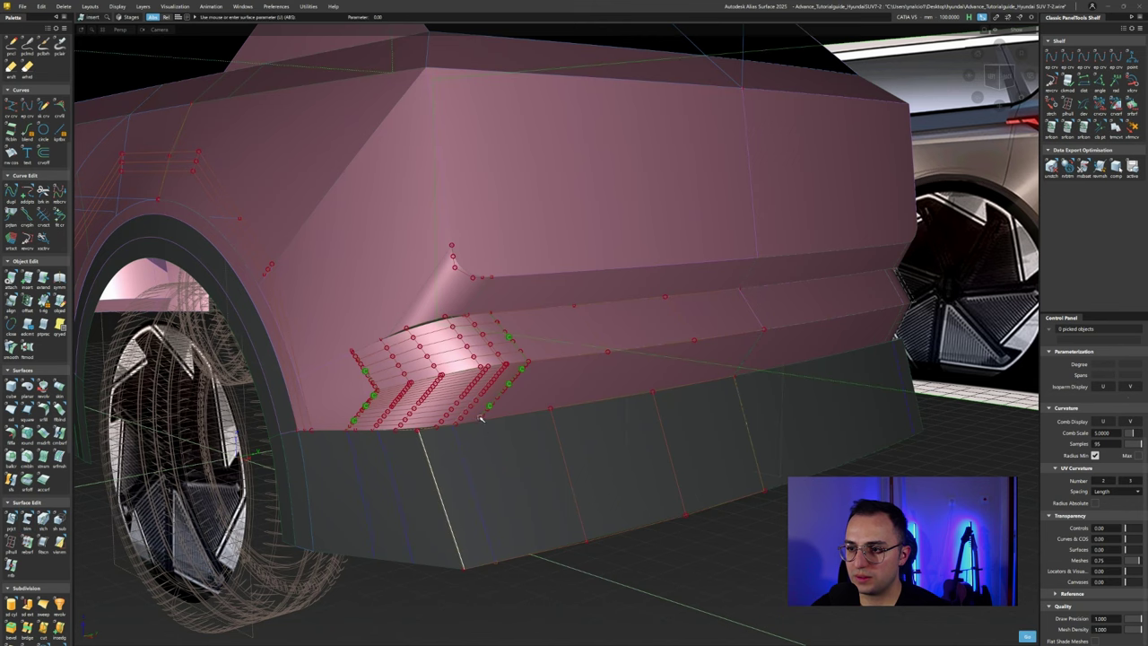
ctrl+shift+drag(353, 481, 366, 498)
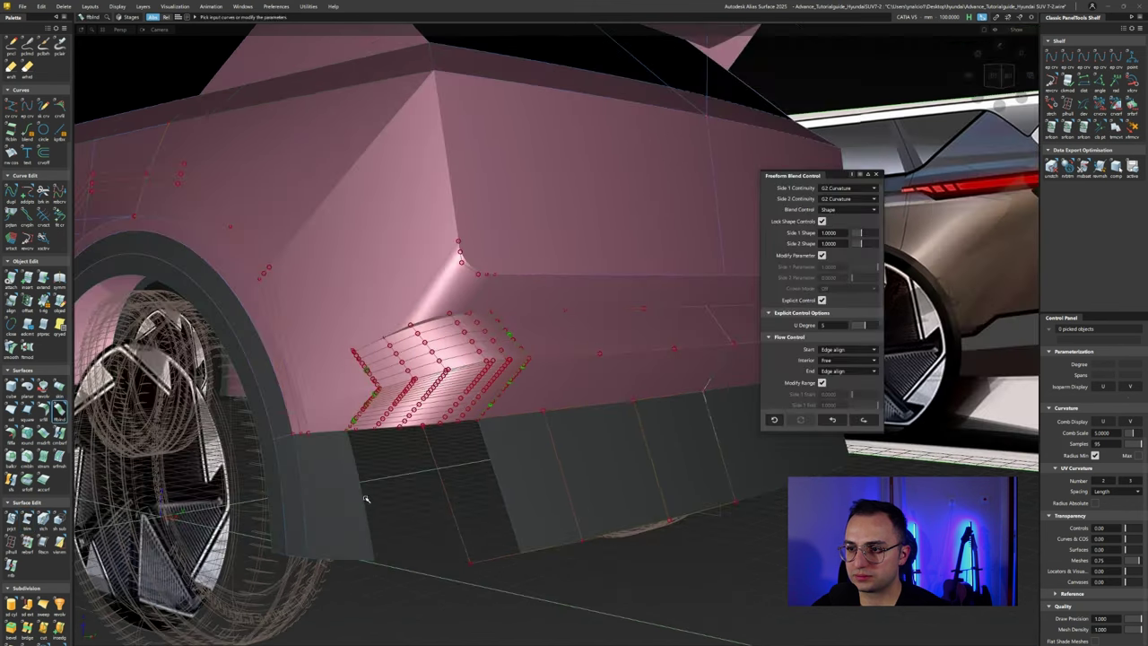
click(475, 496)
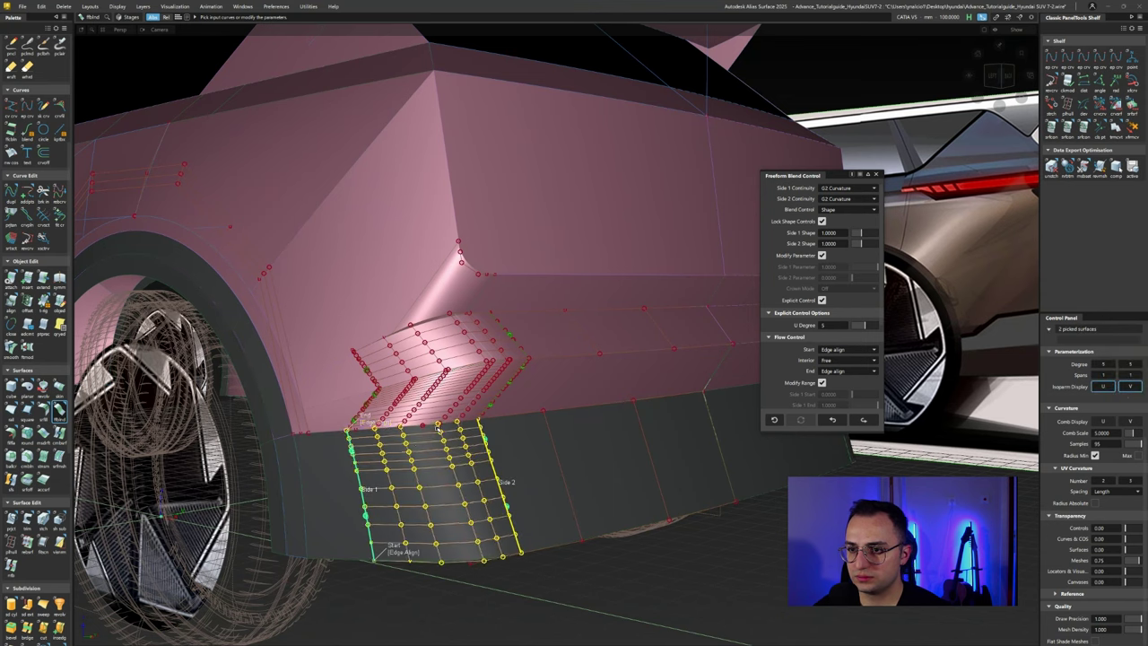
Step: Try to fill the opening between the upper corner blend and the dark skirt with a G2 Square surface
alt+shift+drag(475, 496, 558, 322)
click(557, 321)
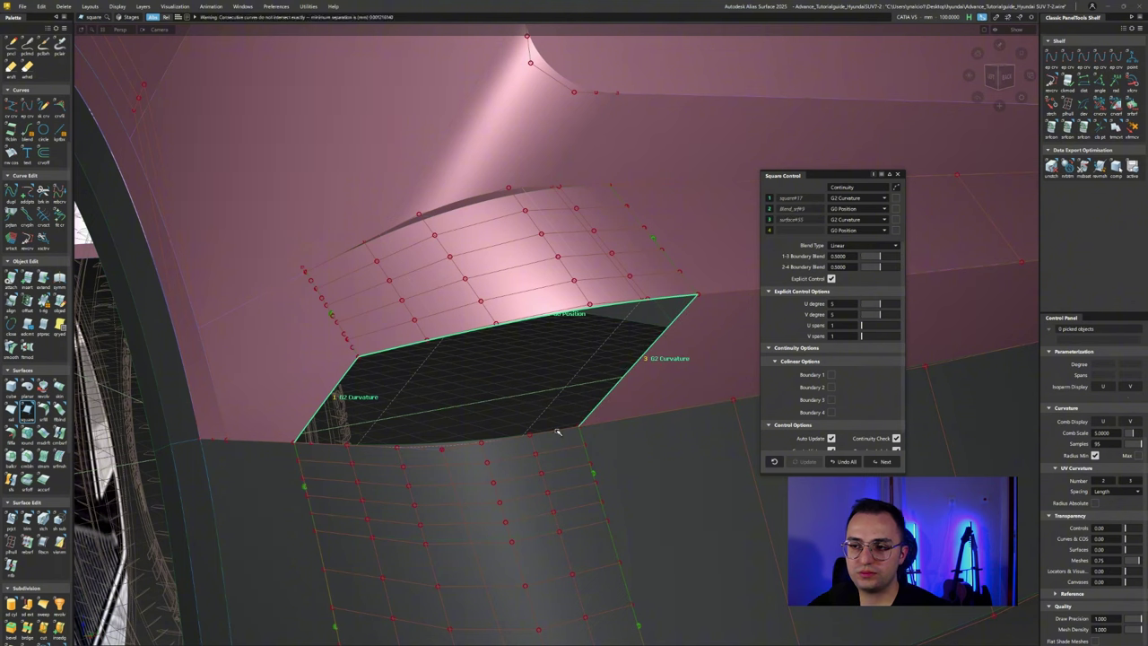
alt+shift+drag(554, 434, 494, 454)
alt+shift+drag(499, 380, 620, 314)
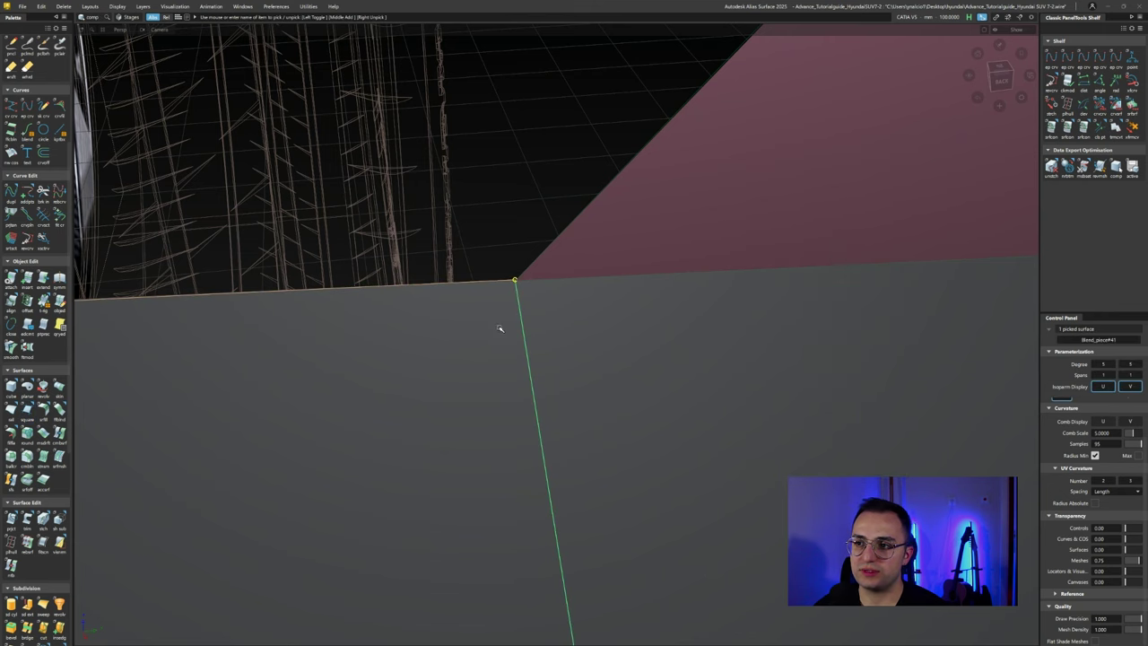
Step: Convert the trimmed lower bumper surface and align its lower edge to the dark skirt with G0 Edge alignment
alt+shift+drag(499, 328, 819, 244)
click(682, 369)
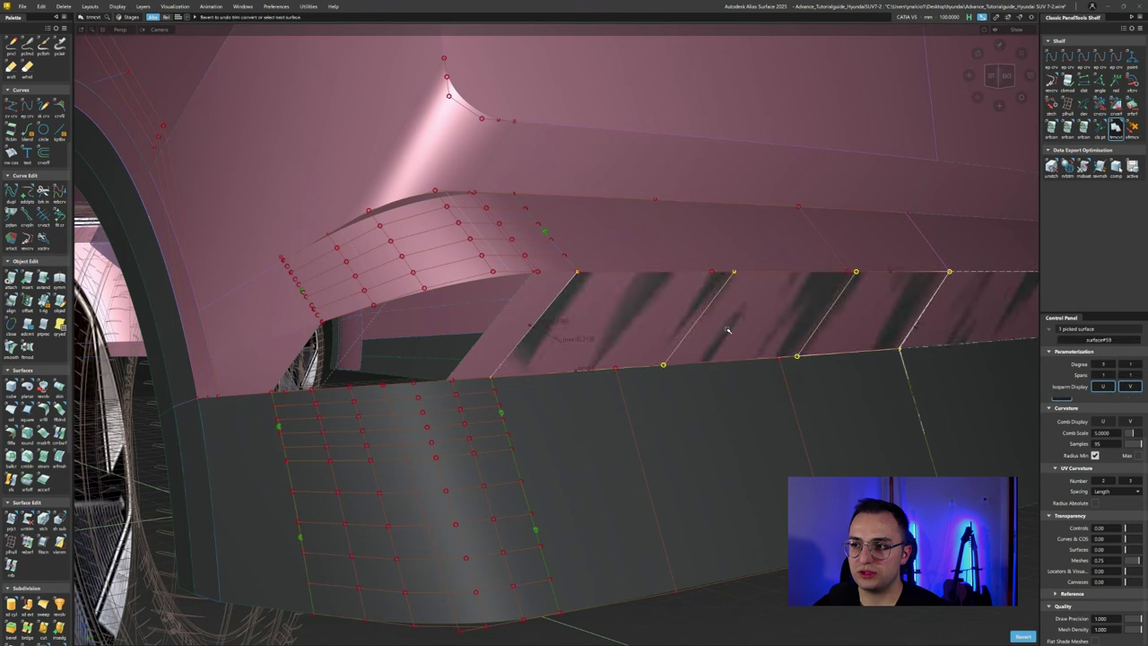
click(1116, 128)
click(692, 340)
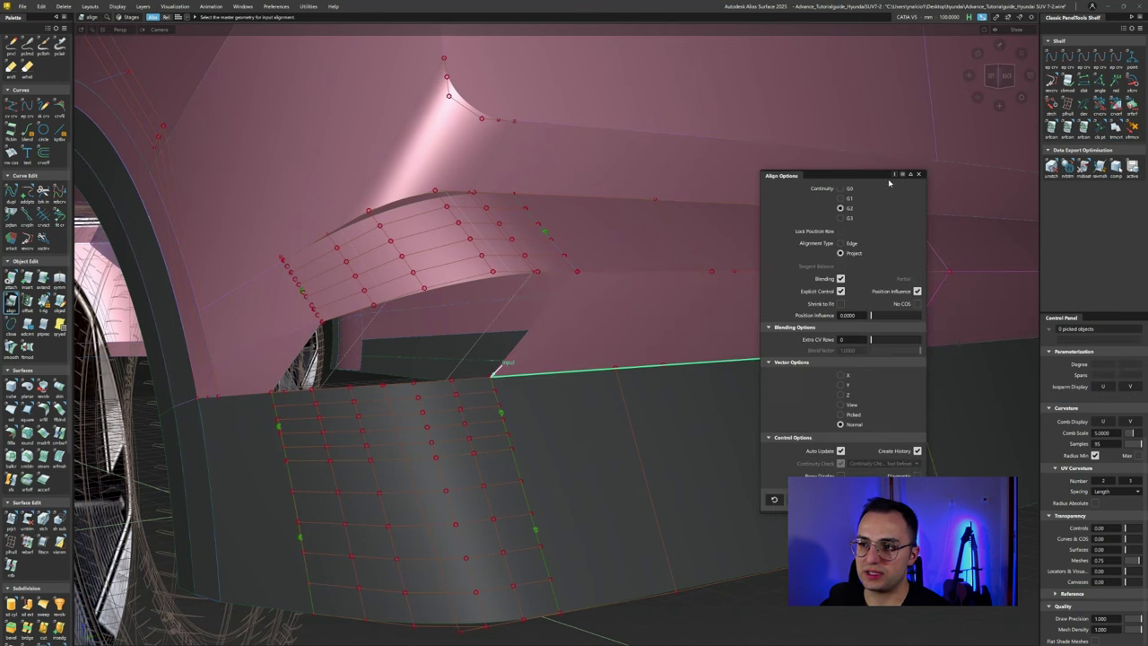
click(840, 243)
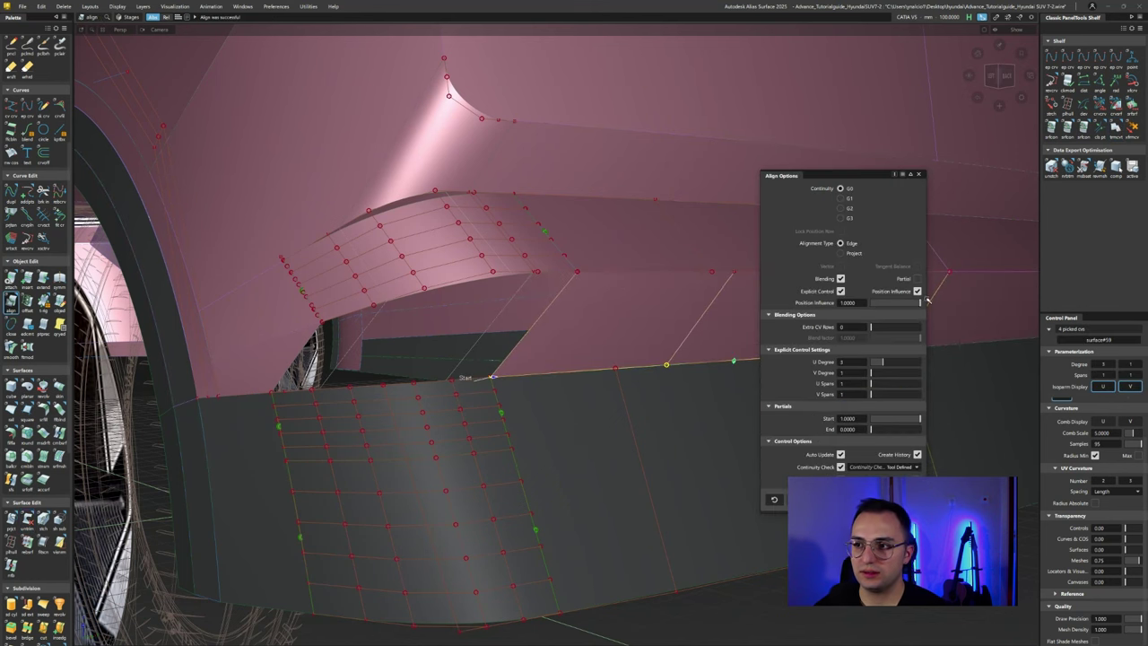
Step: Fill the lower corner opening with a Square surface using G2 Curvature at both sides and G0 Position along the upper and lower edges
click(27, 408)
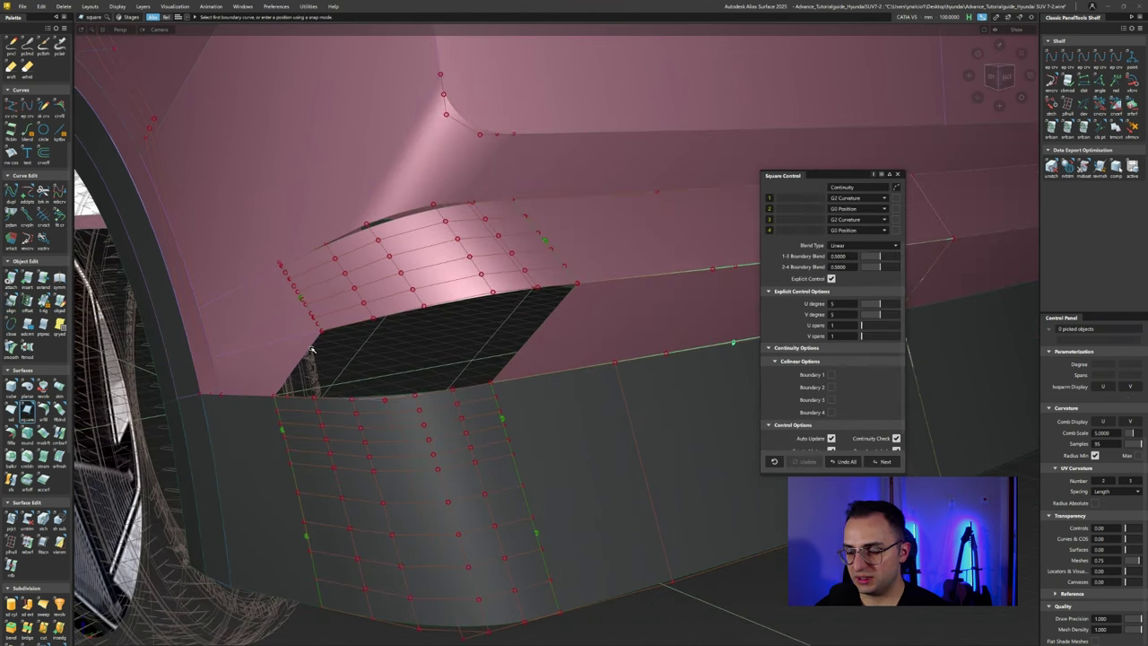
click(452, 392)
alt+shift+drag(451, 392, 806, 230)
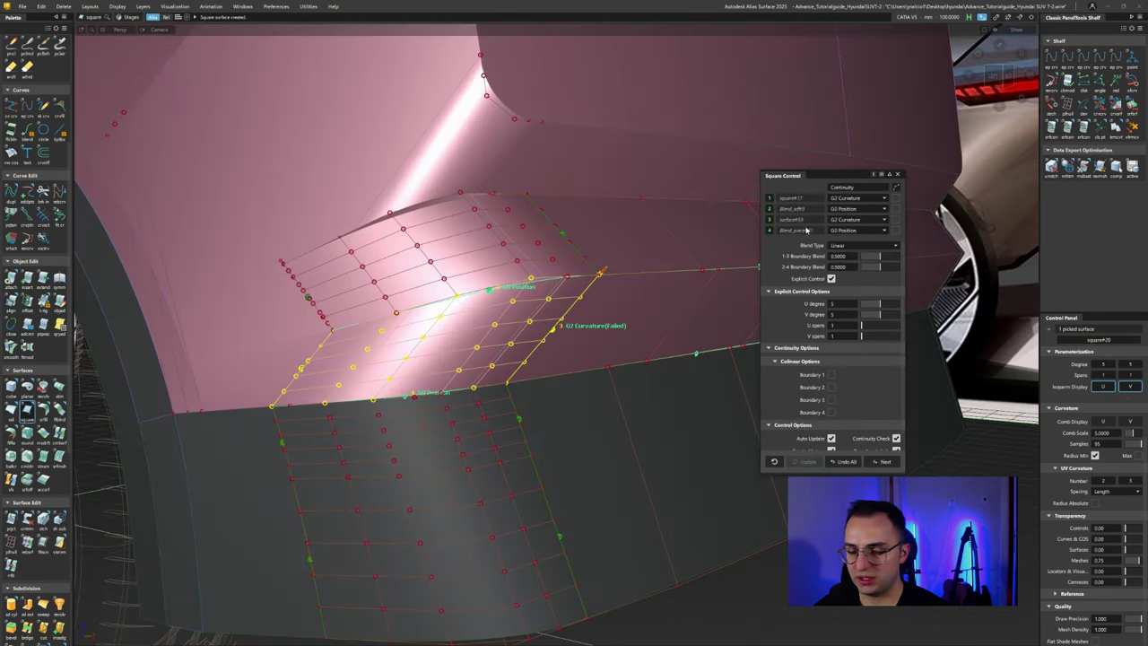
Step: Align the new Square surface's side edges to the neighbouring bumper surfaces with Edge alignment, using G2 on the rear-facing side
click(11, 300)
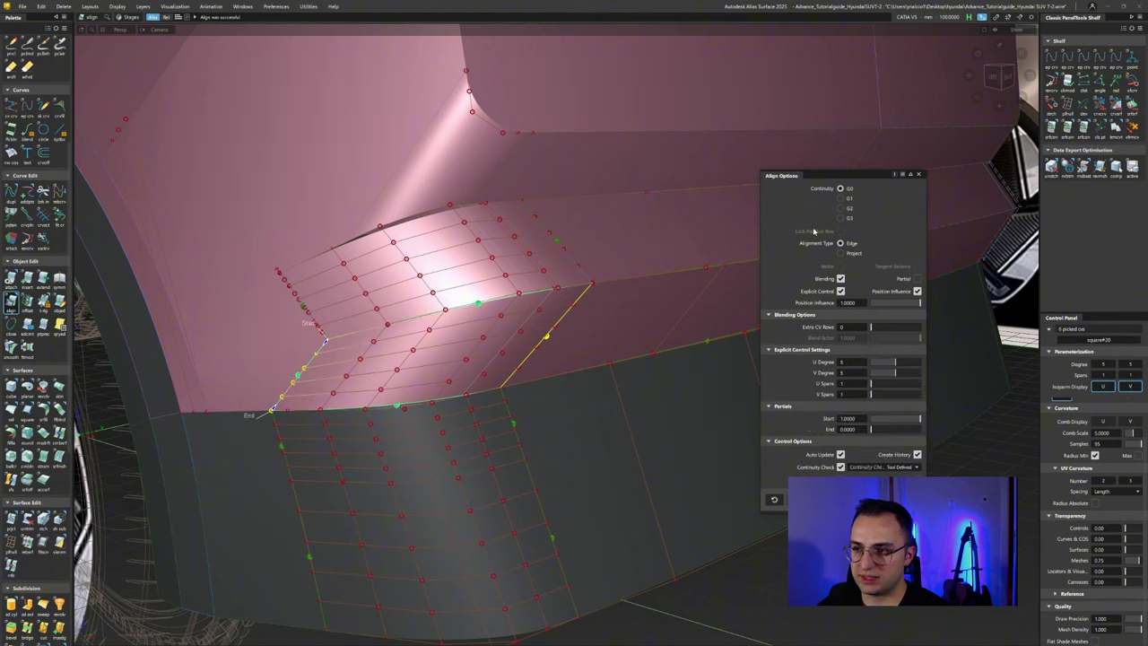
click(574, 310)
alt+shift+drag(602, 316, 547, 340)
click(548, 341)
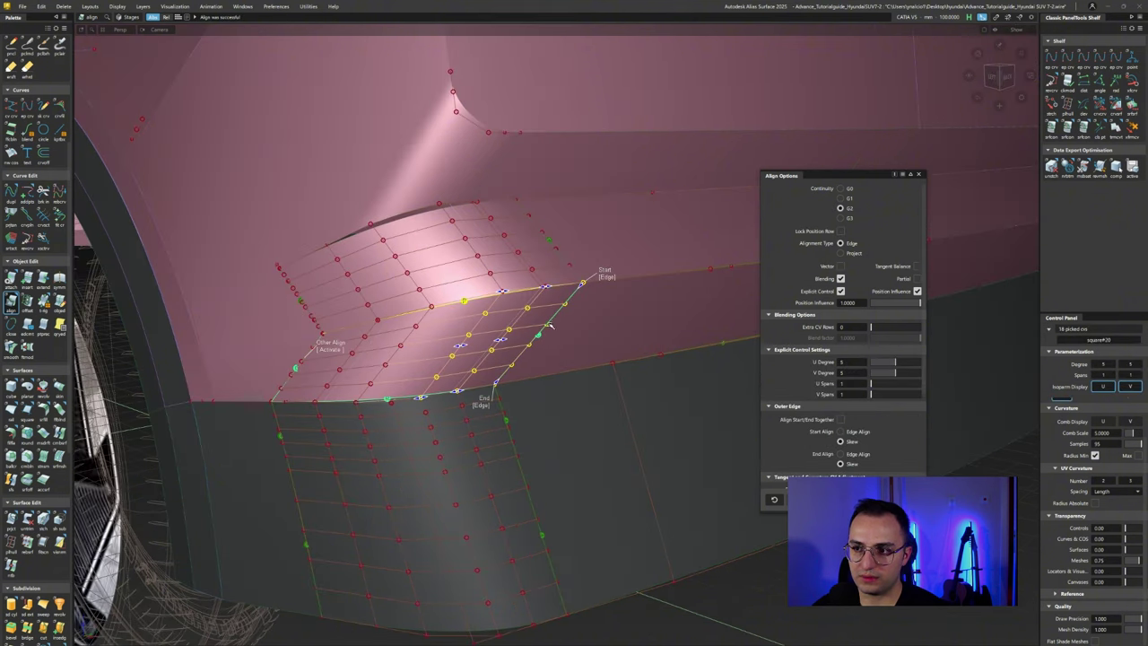
Step: Duplicate the upper corner blend's edge along the recessed strip as a rebuilt curve
mouse_move(551, 325)
alt+shift+right_down()
mouse_move(554, 305)
mouse_move(538, 323)
alt+shift+right_up()
alt+shift+right_drag(466, 386, 565, 292)
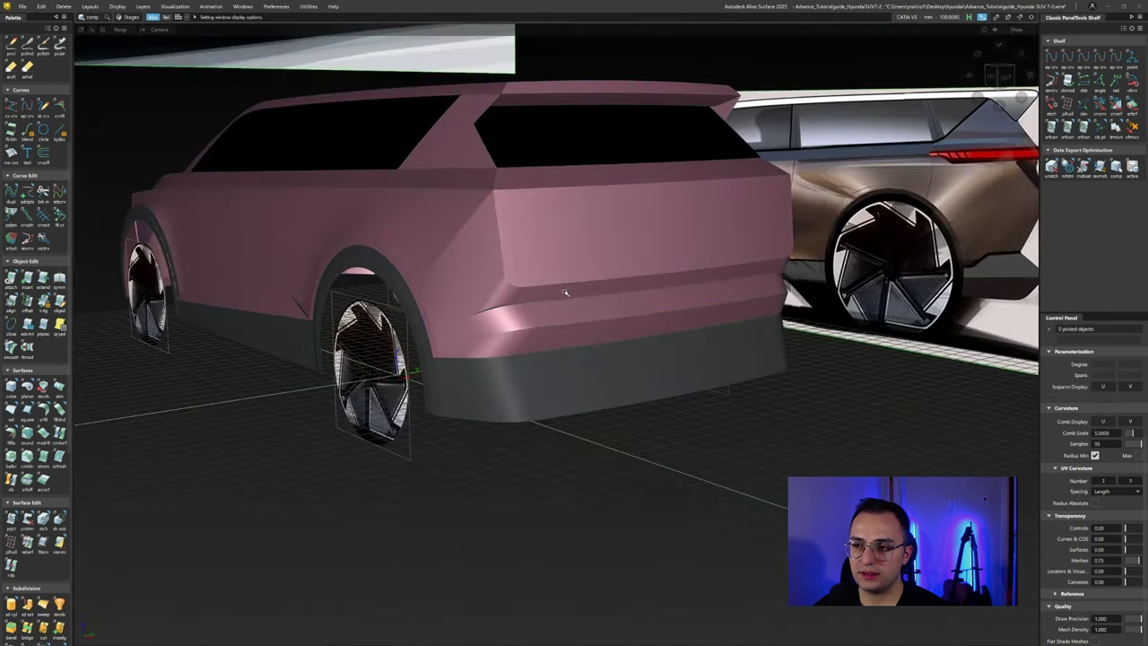
alt+shift+drag(565, 292, 540, 305)
mouse_move(540, 305)
alt+shift+right_down()
mouse_move(528, 319)
mouse_move(556, 296)
alt+shift+right_up()
key(d)
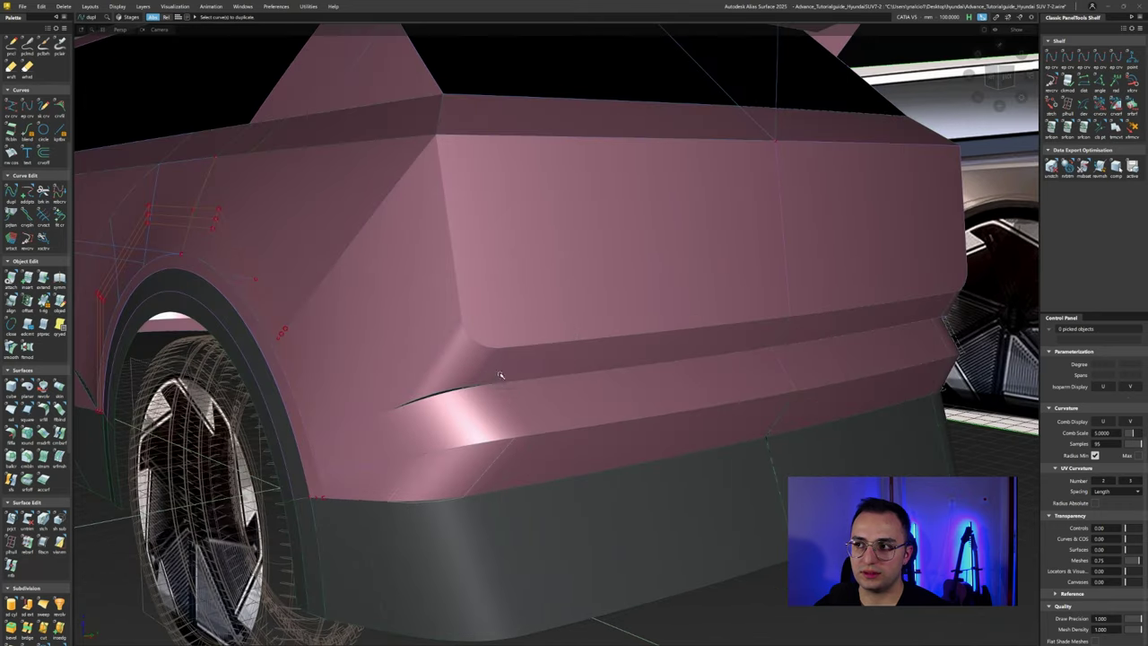
click(503, 369)
ctrl+shift+drag(522, 368, 524, 393)
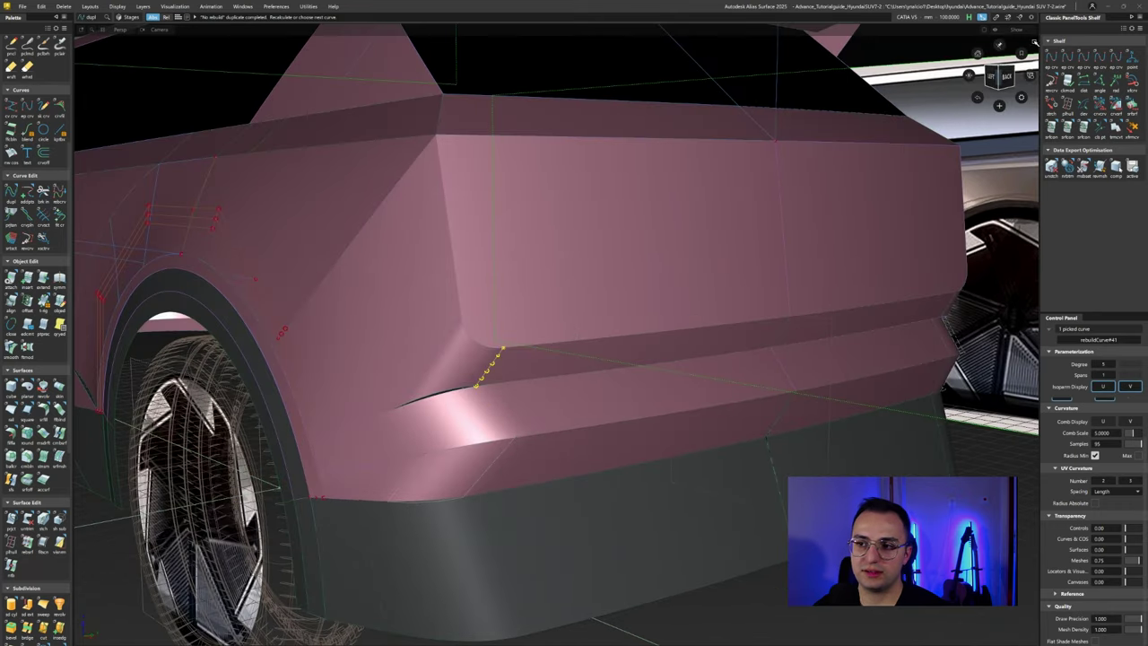
Step: Hide the construction objects and move the duplicated curve along the recessed strip, farther from the corner
click(1016, 30)
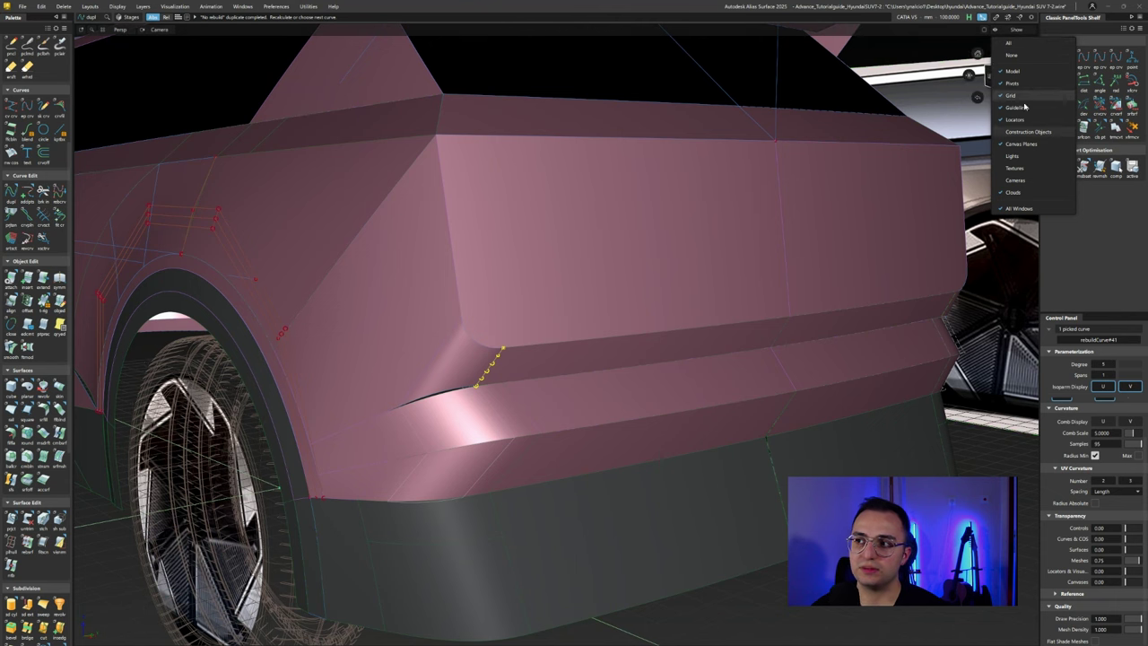
click(1018, 133)
click(1017, 30)
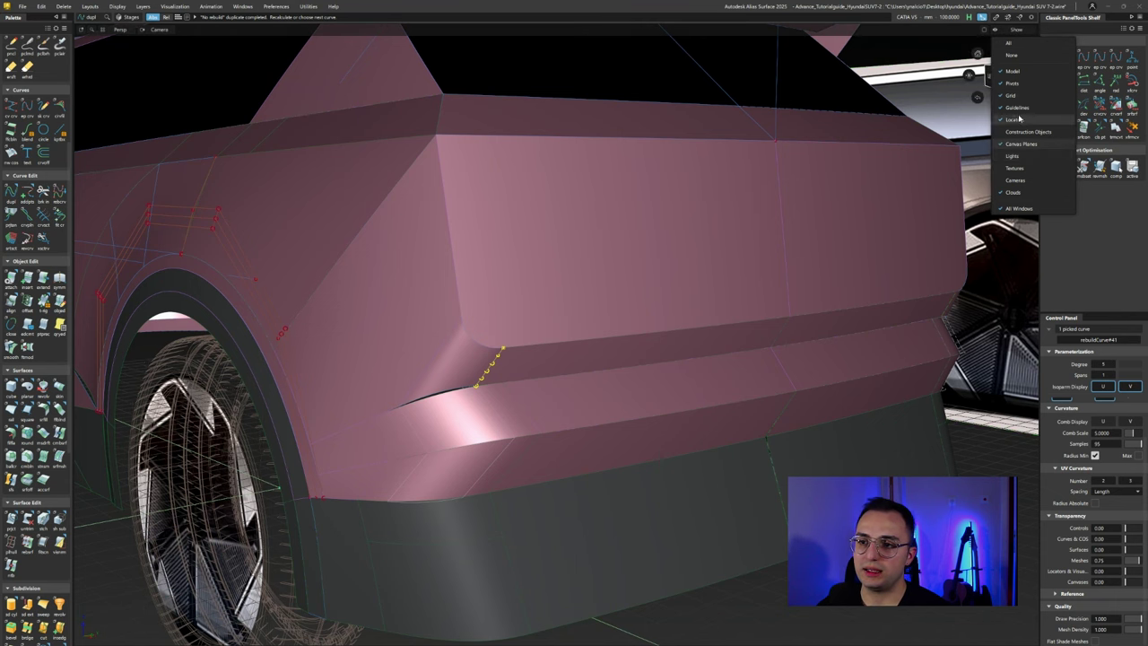
click(1019, 118)
ctrl+shift+drag(500, 377, 495, 536)
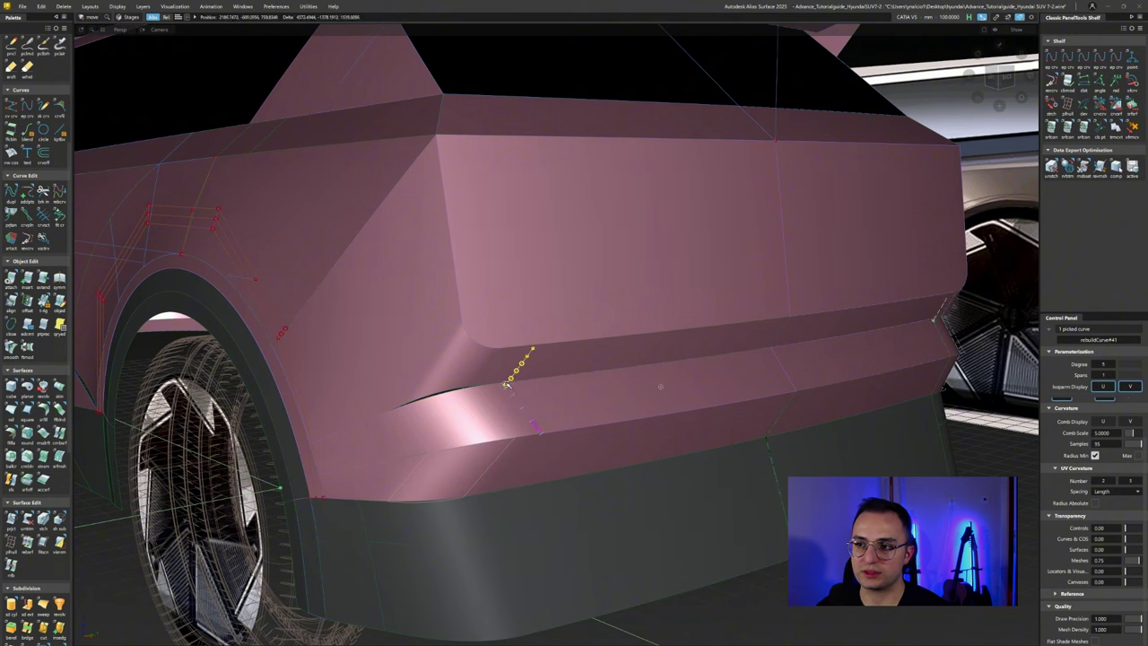
Step: Duplicate the corner blend's opposite edge, shift the curve outward onto the body side, and trim the side surface along it
alt+shift+drag(540, 361, 467, 341)
ctrl+shift+drag(444, 353, 444, 429)
click(405, 394)
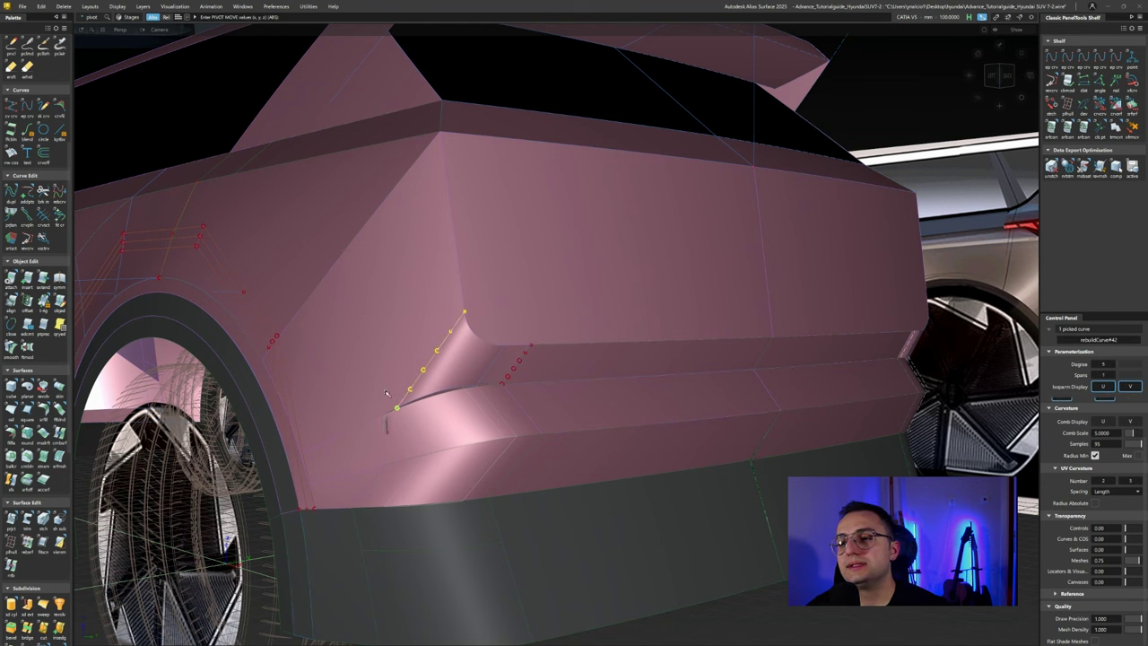
drag(384, 406, 466, 257)
key(t)
click(397, 328)
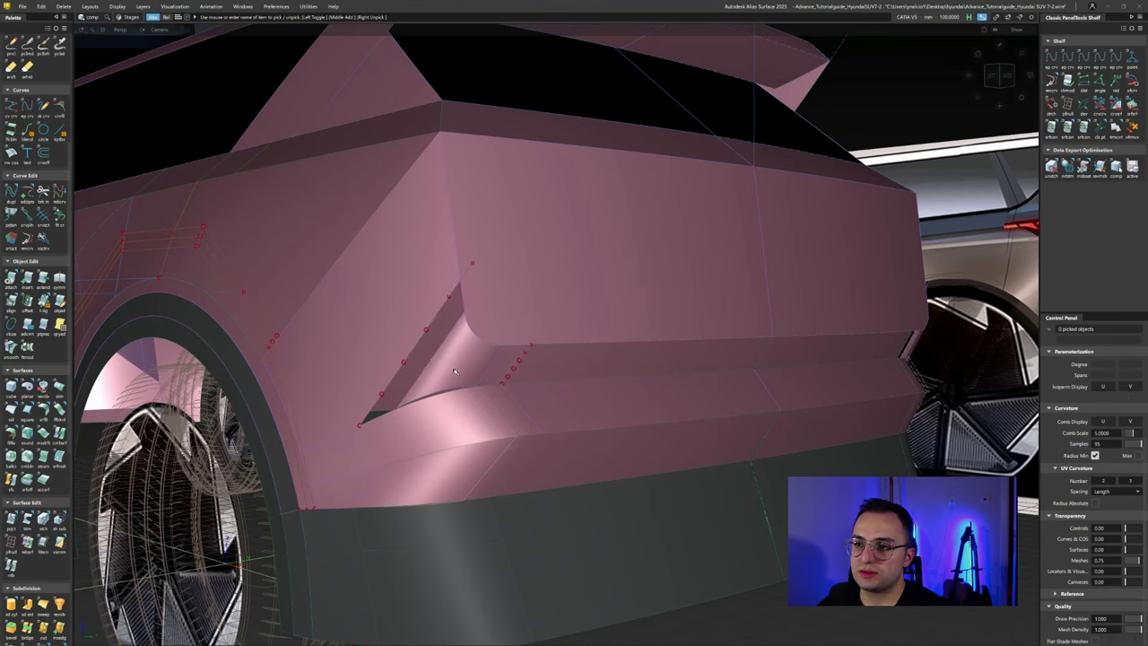
Step: Remove the old upper corner blend and isolate the curves and surfaces surrounding the opening
click(519, 296)
click(382, 434)
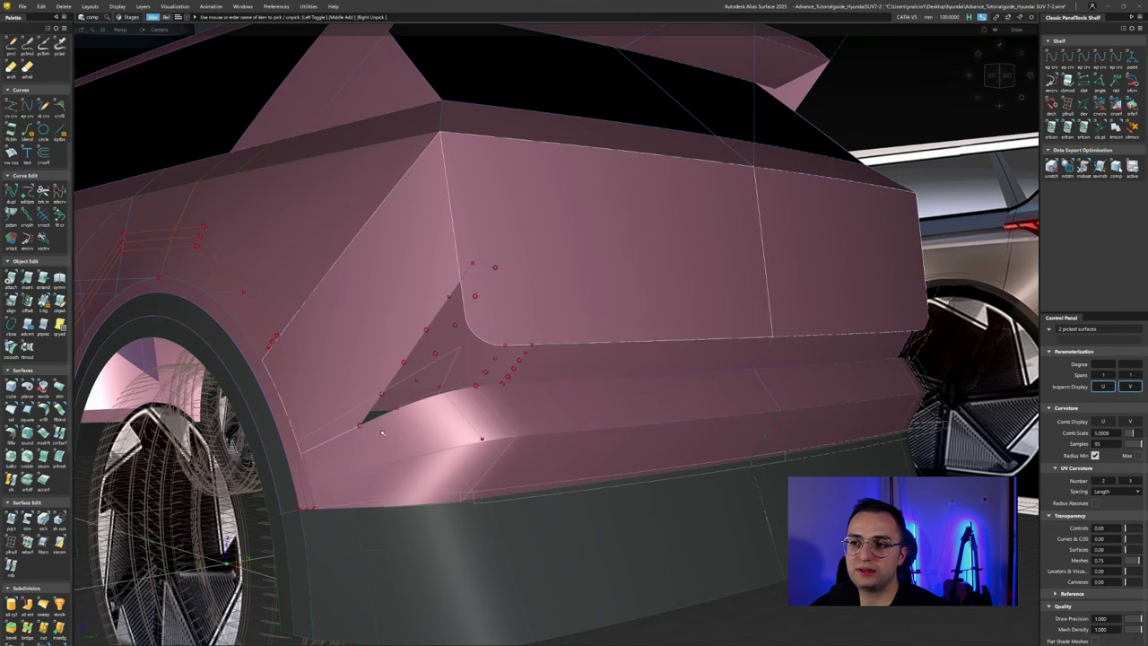
key(alt+i)
key(alt+i)
key(alt+i)
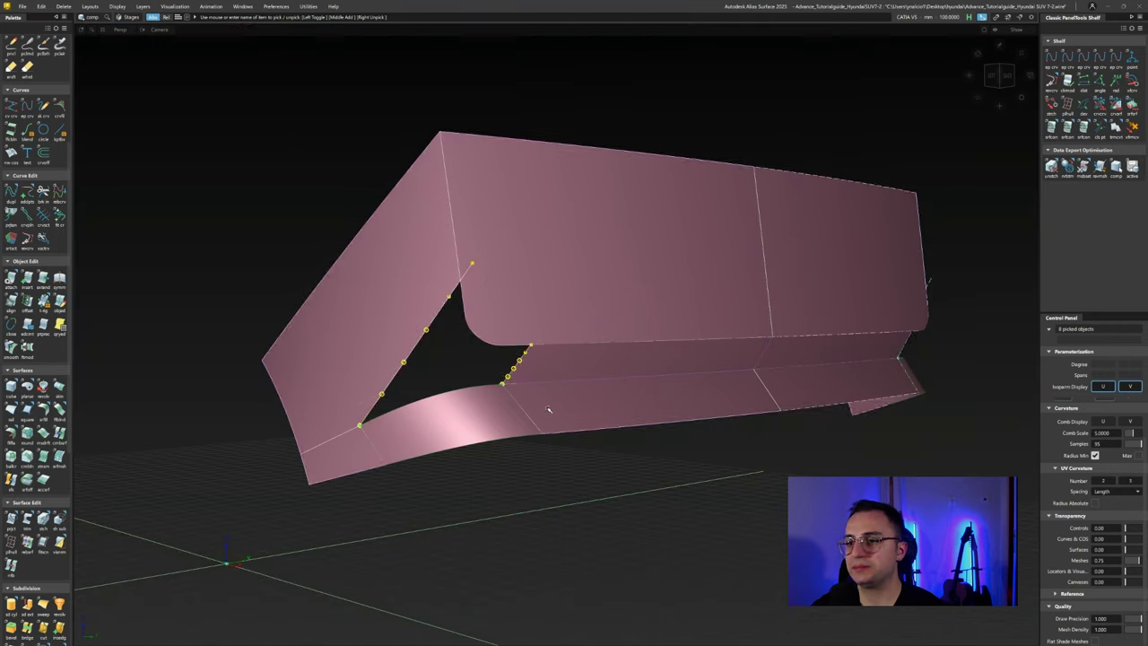
Step: Try to span the upper corner opening with a G2 Freeform Blend between the recessed strip and the body side
key(s)
key(f)
click(523, 361)
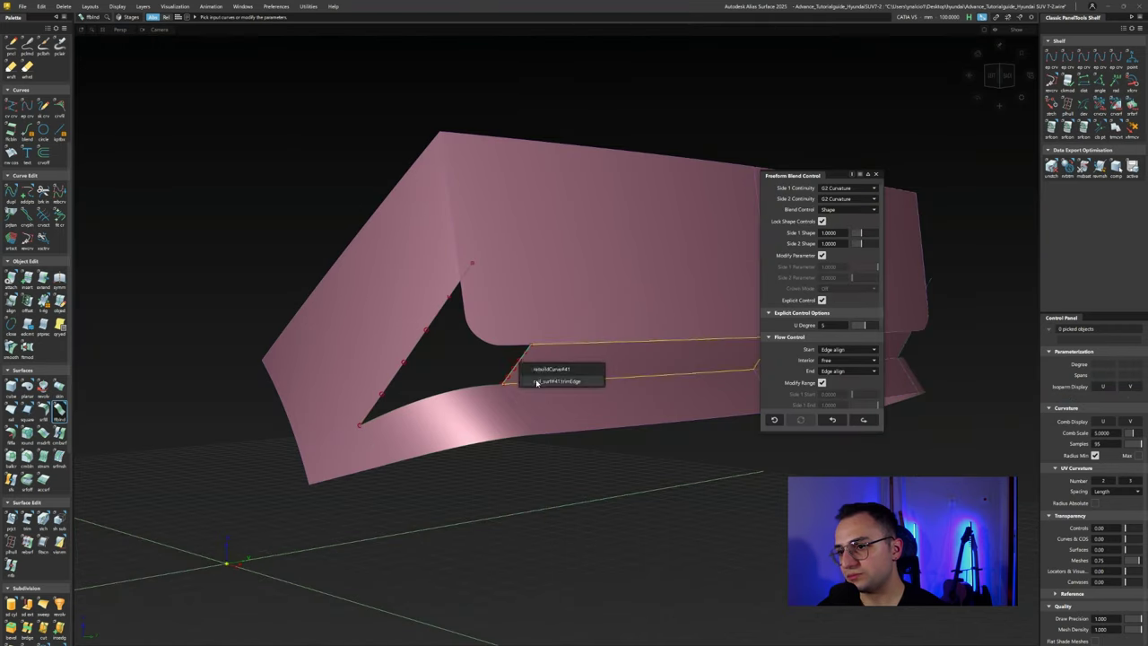
click(441, 322)
click(446, 336)
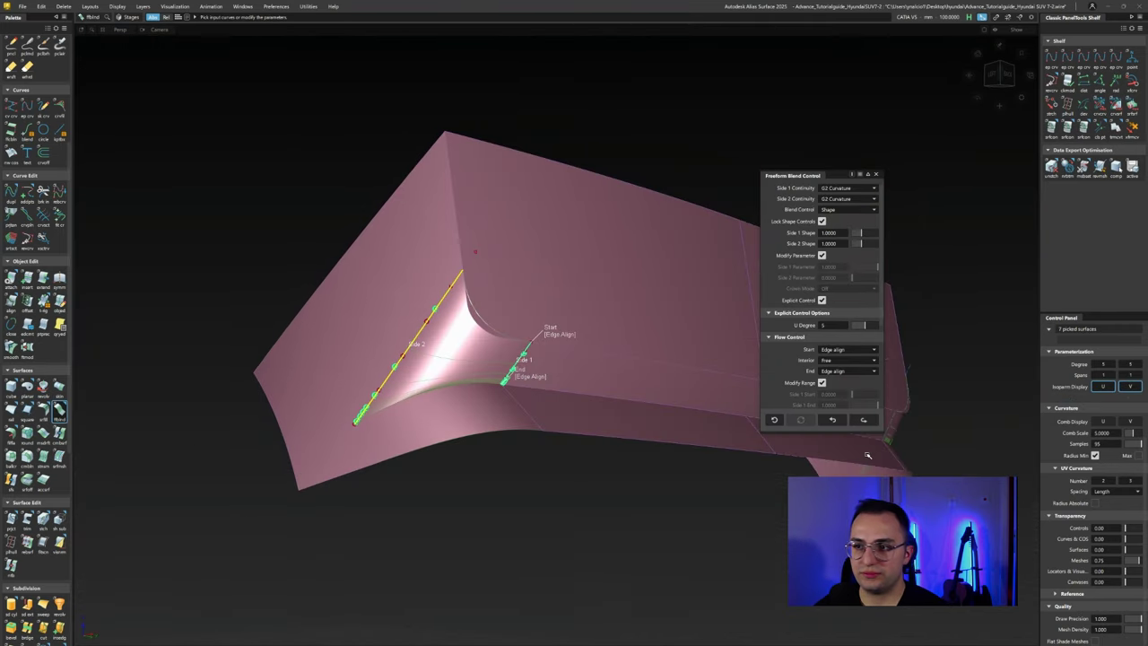
Step: Save the file
click(22, 7)
click(27, 75)
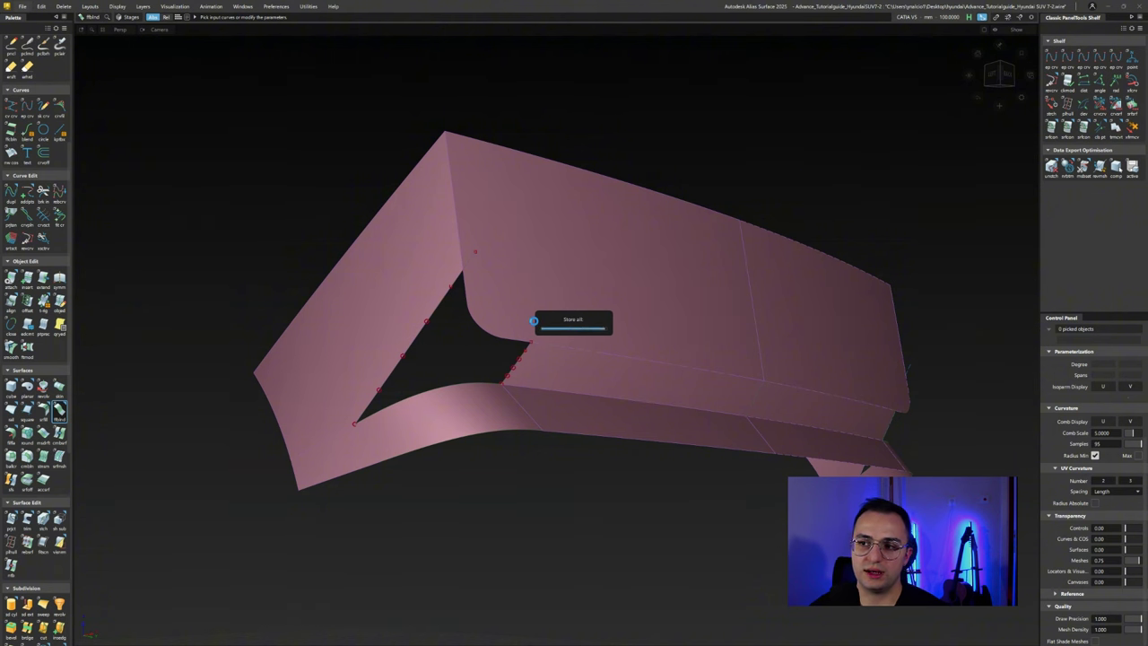
Step: Draw a degree 5 curve around the rear panel's lower corner and align it to the adjoining edges
key(e)
key(Return)
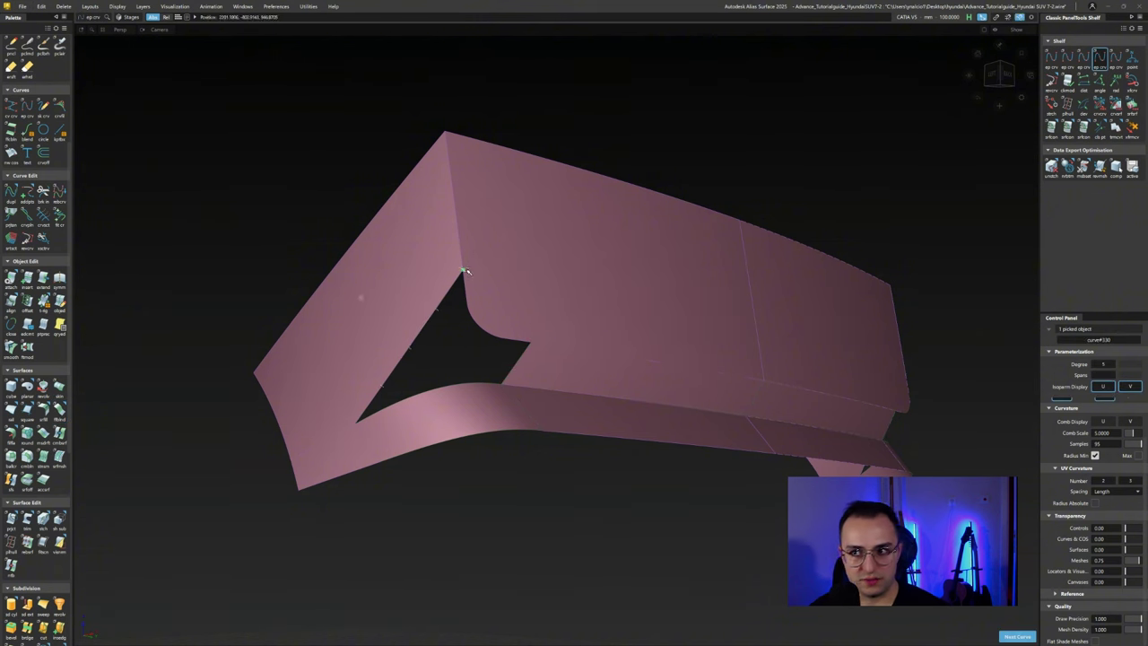
key(u)
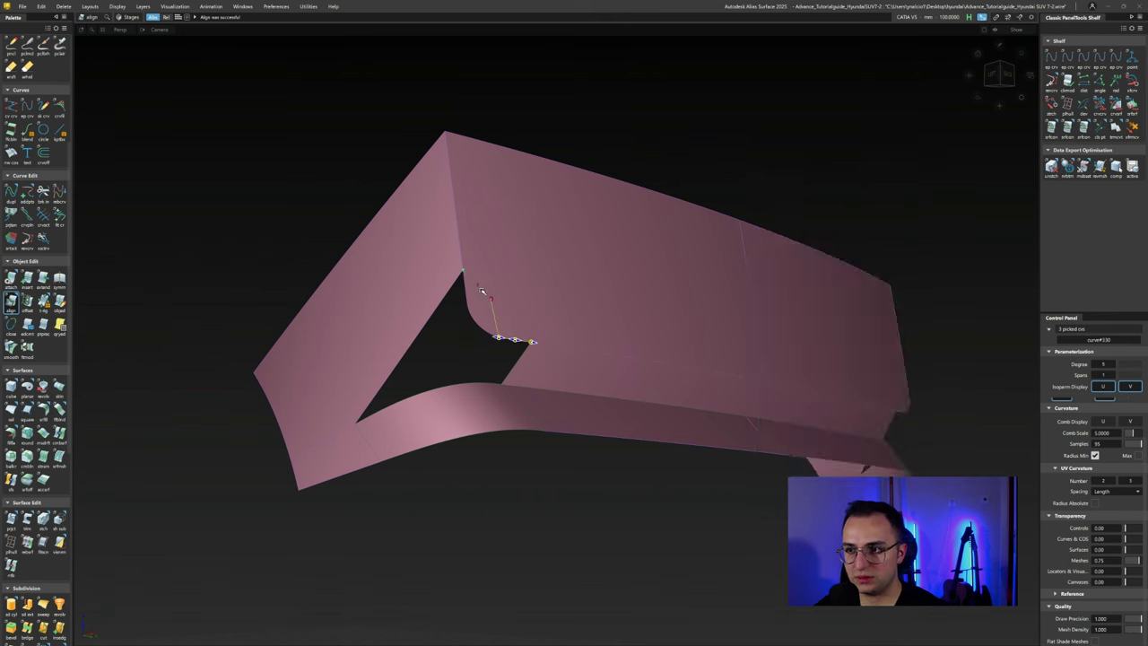
click(497, 309)
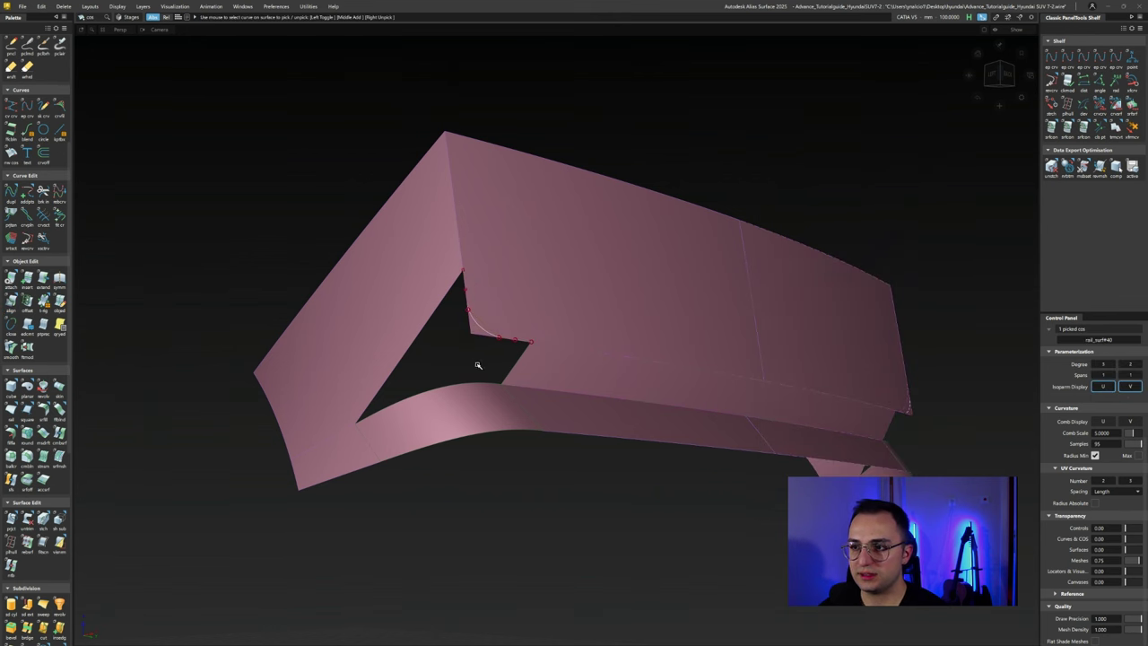
Step: Fill the corner opening with a Square surface using G2 Curvature at the strip and body side and Free Boundary on the other edges
key(s)
click(484, 320)
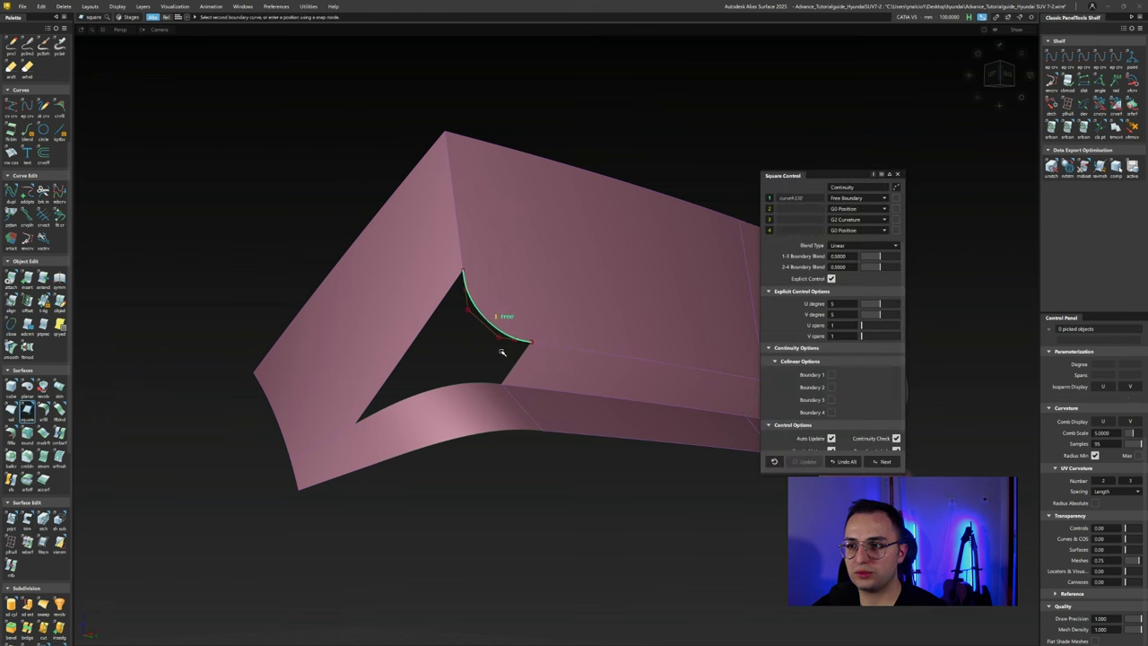
click(408, 350)
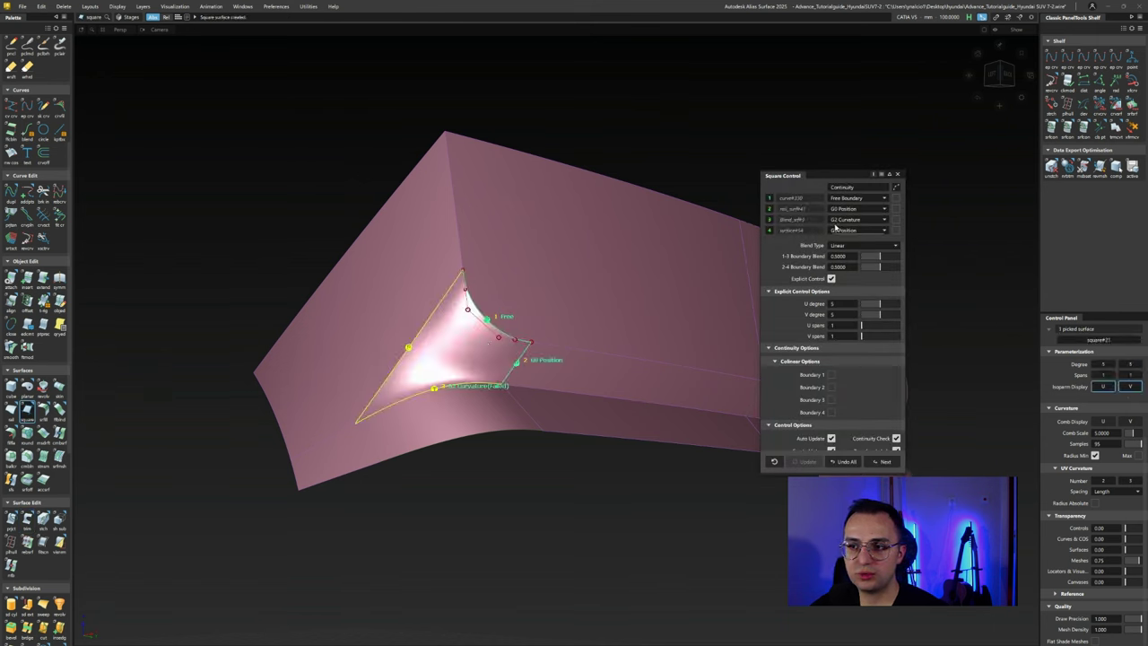
click(857, 230)
click(865, 270)
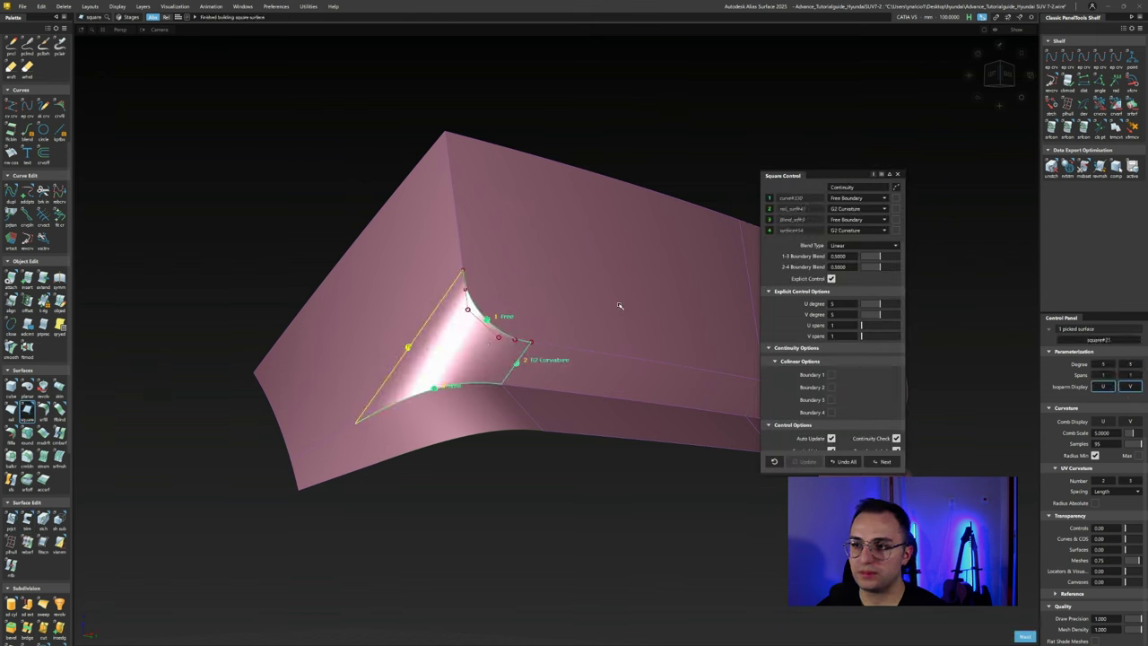
Step: Align the new corner surface to the body side's trimmed edge with G2 Edge alignment
key(a)
click(509, 434)
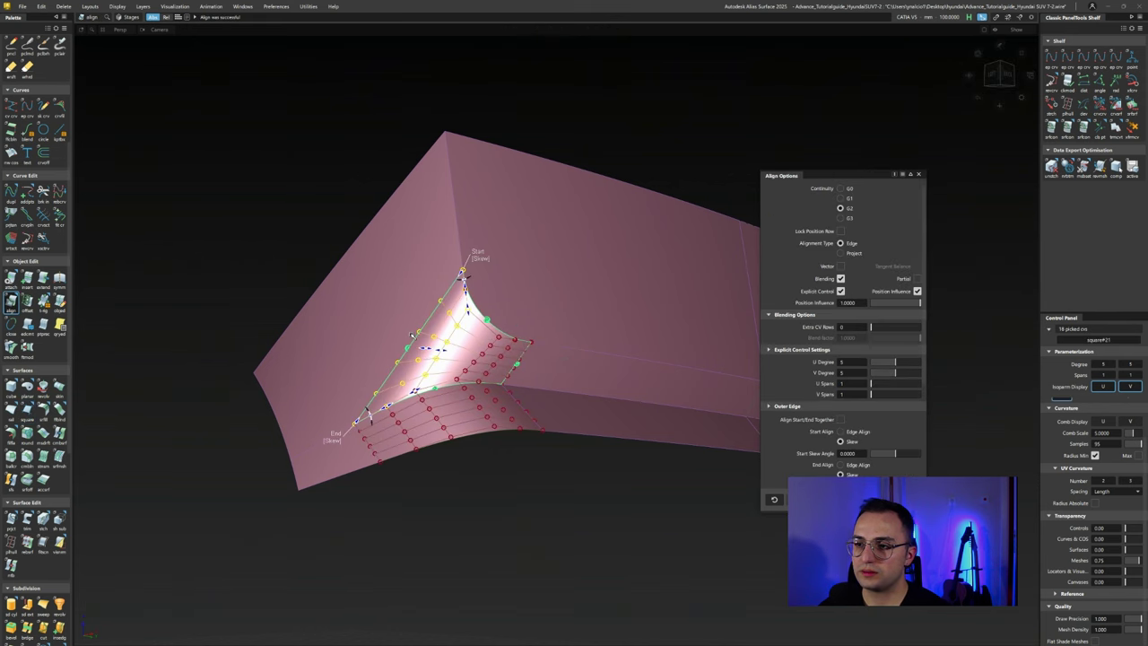
alt+shift+drag(509, 434, 430, 444)
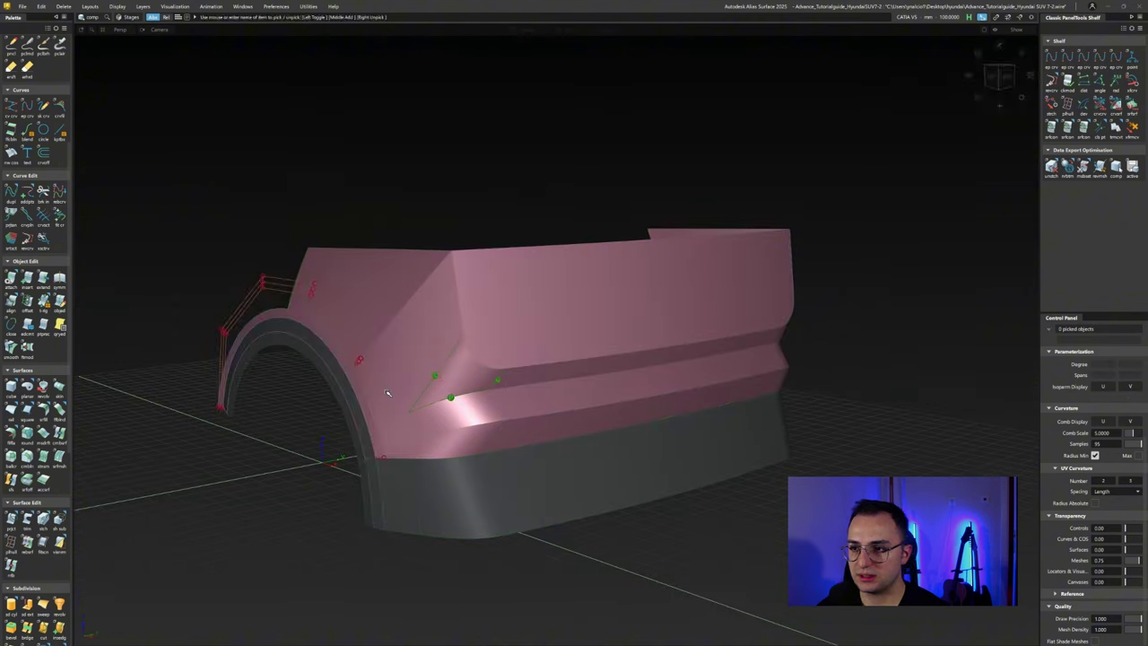
Step: Examine the rebuilt rear corner and skirt on the full vehicle against the reference images from several angles
alt+shift+drag(388, 393, 269, 320)
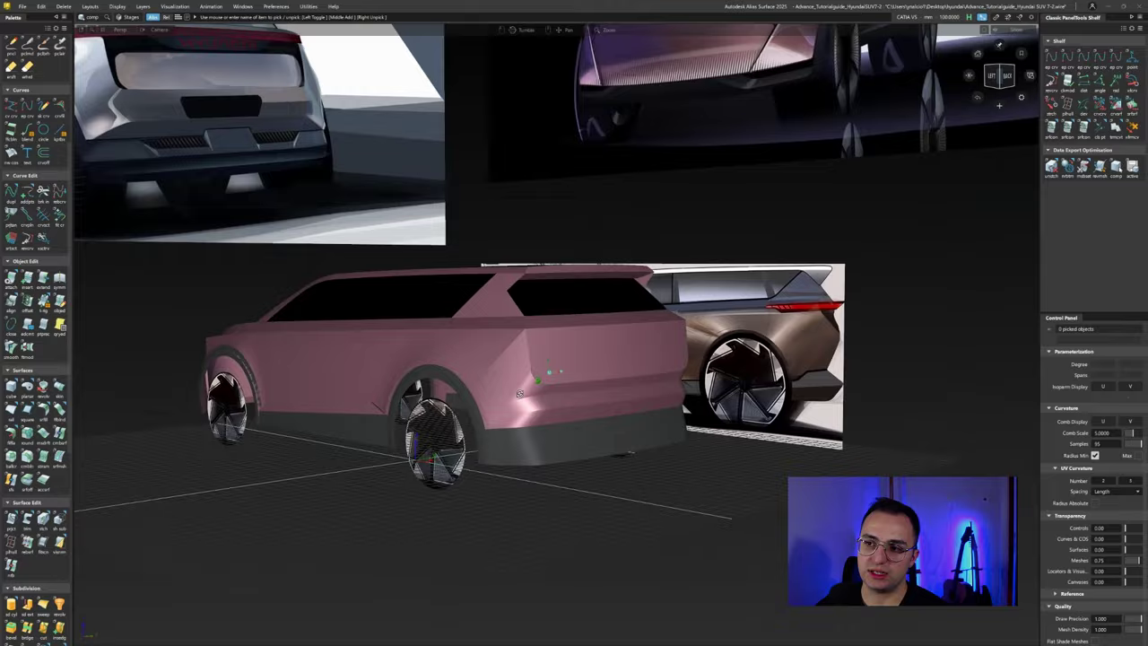
mouse_move(520, 392)
alt+shift+mouse_down()
mouse_move(537, 375)
mouse_move(441, 442)
mouse_move(892, 403)
mouse_move(530, 410)
alt+shift+mouse_up()
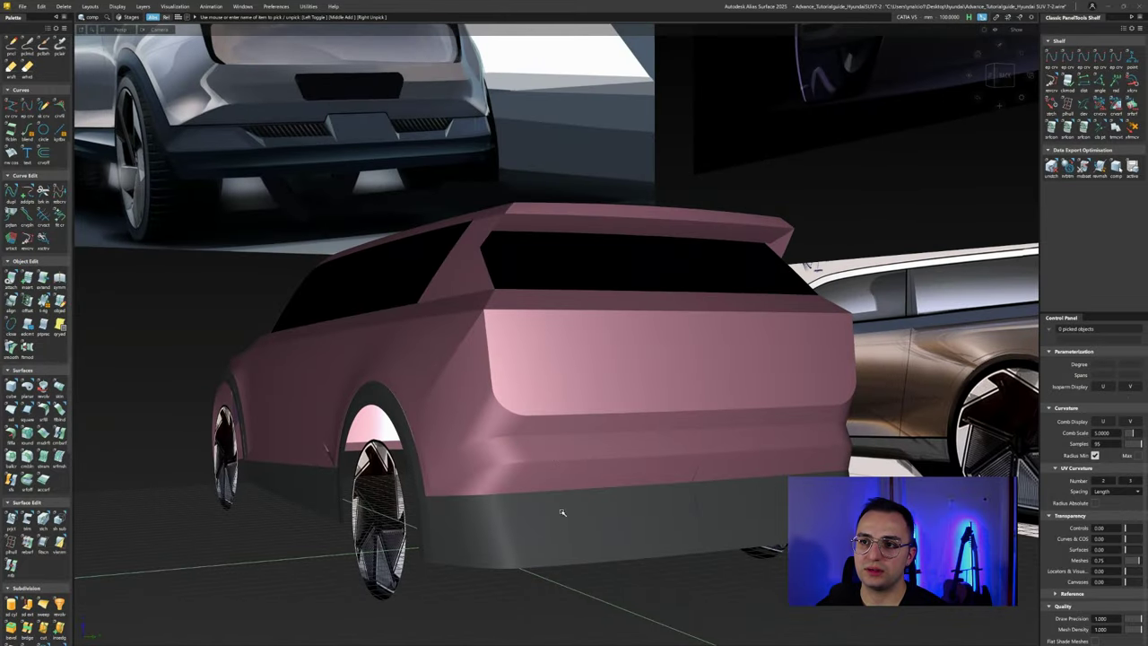
alt+shift+right_drag(579, 395, 499, 524)
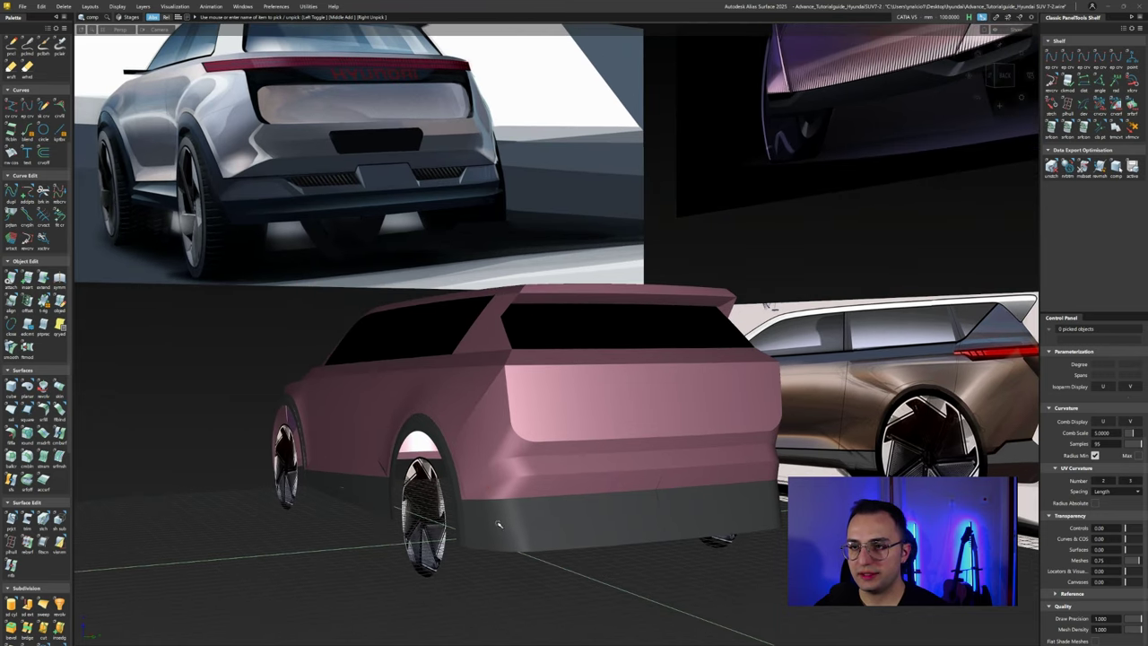
ctrl+shift+drag(538, 527, 646, 526)
scroll(628, 522, up, 5)
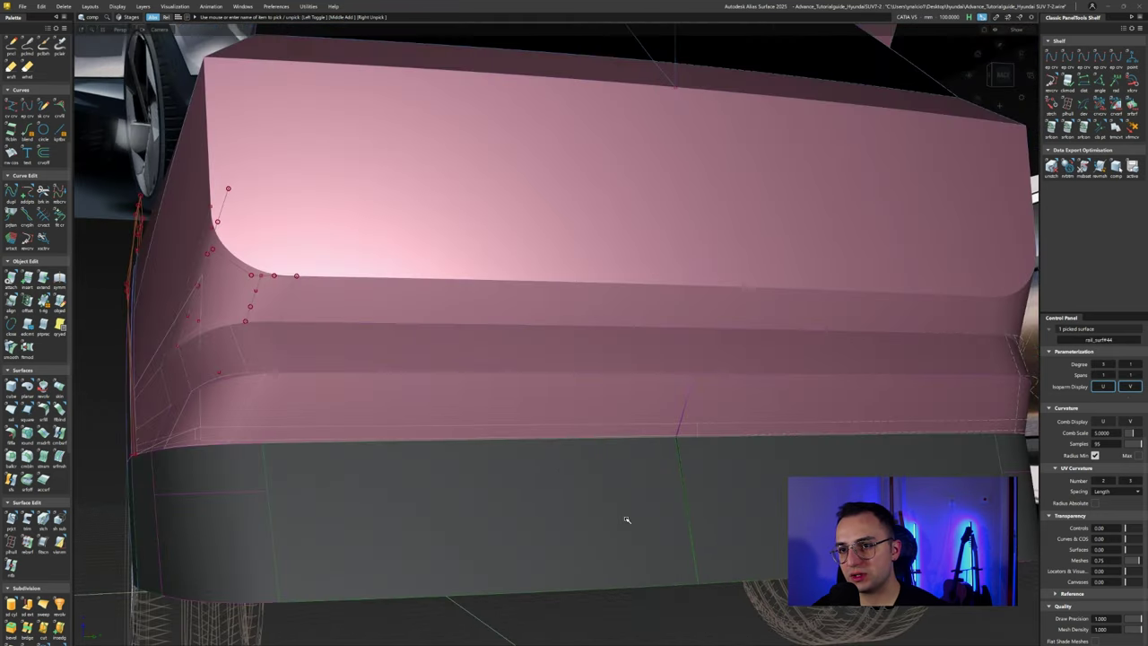
alt+shift+right_drag(293, 473, 413, 500)
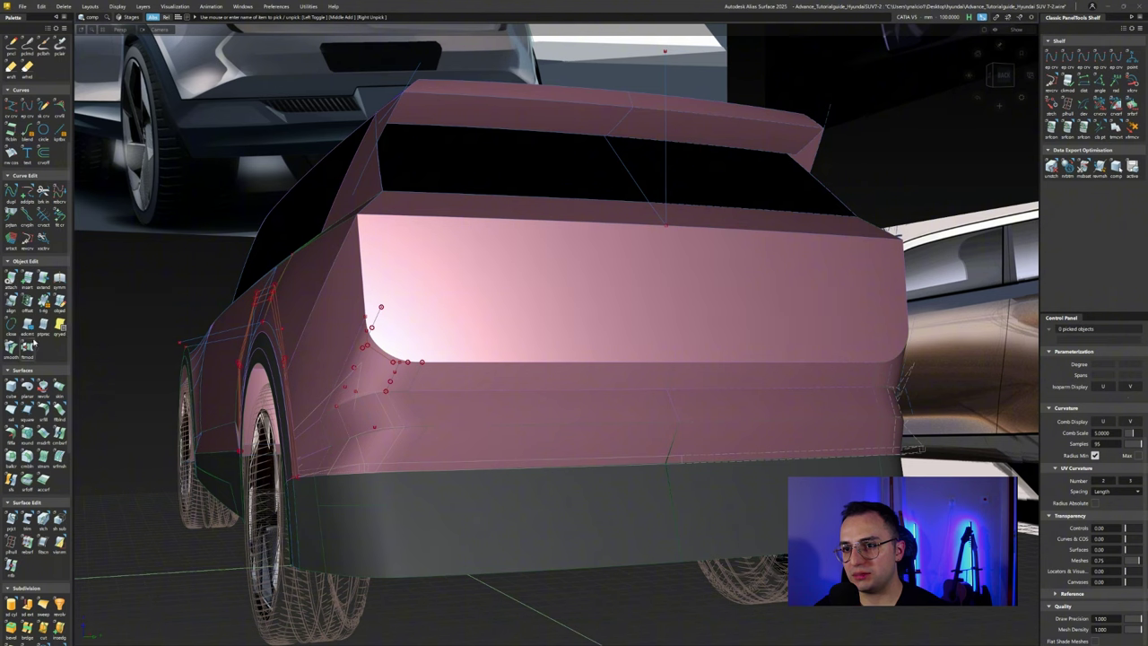
Step: Align the centre edges of the rear panel, bumper strips and lower skirt to the symmetry plane
drag(11, 299, 33, 319)
click(673, 440)
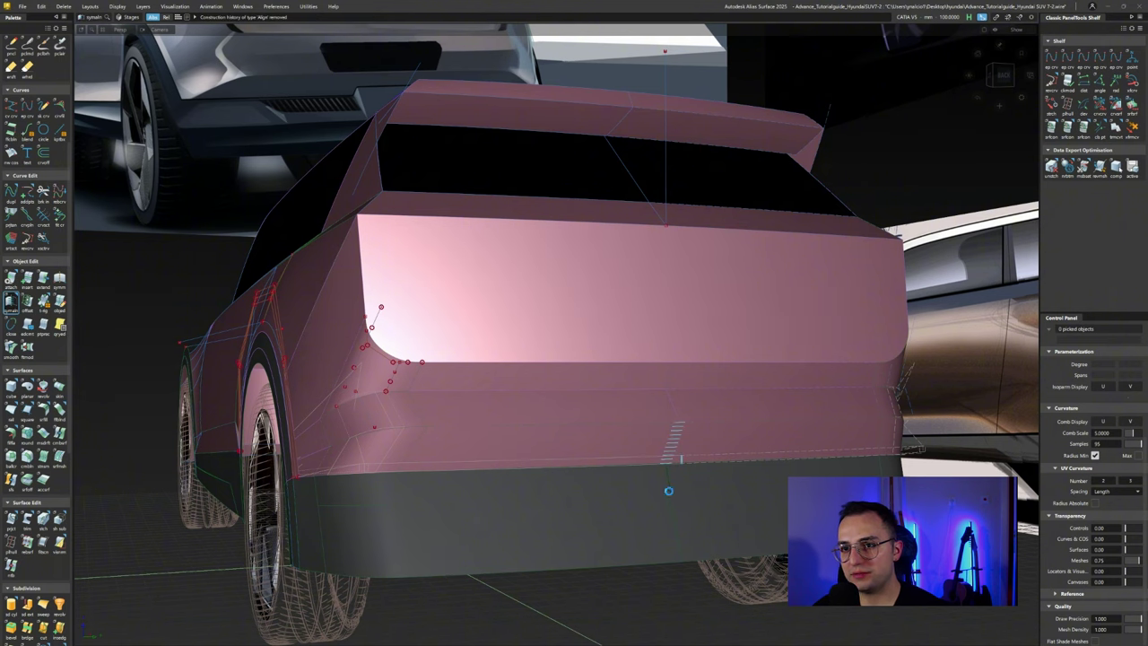
alt+shift+drag(666, 319, 538, 359)
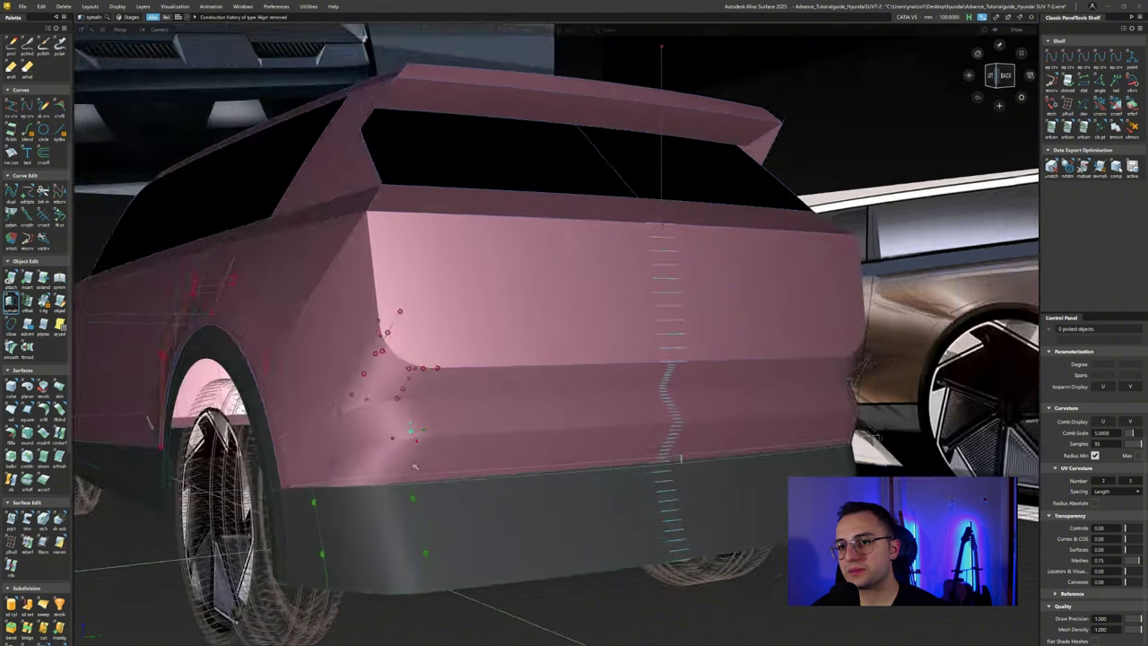
alt+shift+right_drag(538, 358, 269, 377)
Step: Clear the control points from the rear corner surfaces and assign the six corner surfaces to layer 13
drag(453, 264, 267, 506)
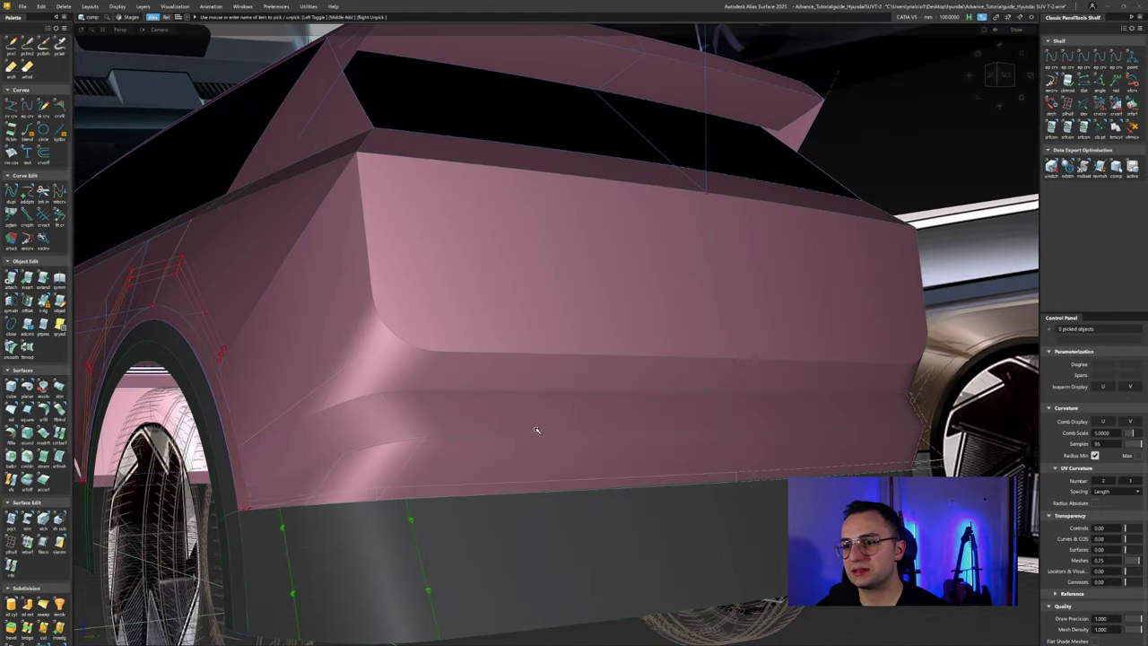
drag(884, 353, 960, 475)
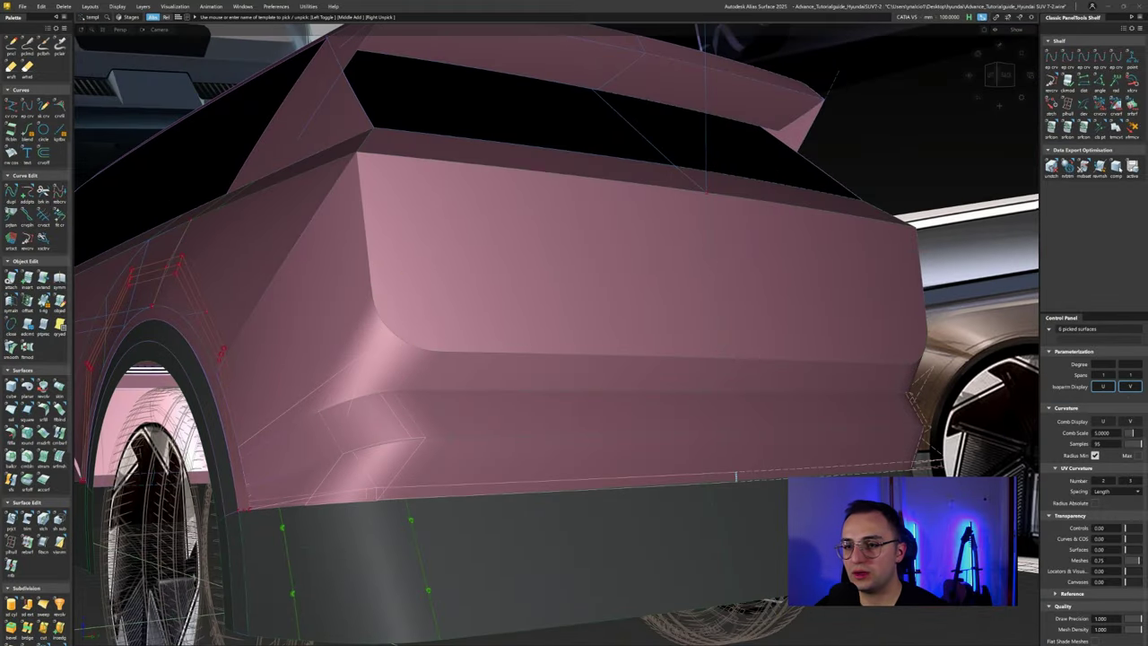
key(ctrl+shift+n)
alt+shift+drag(442, 393, 529, 423)
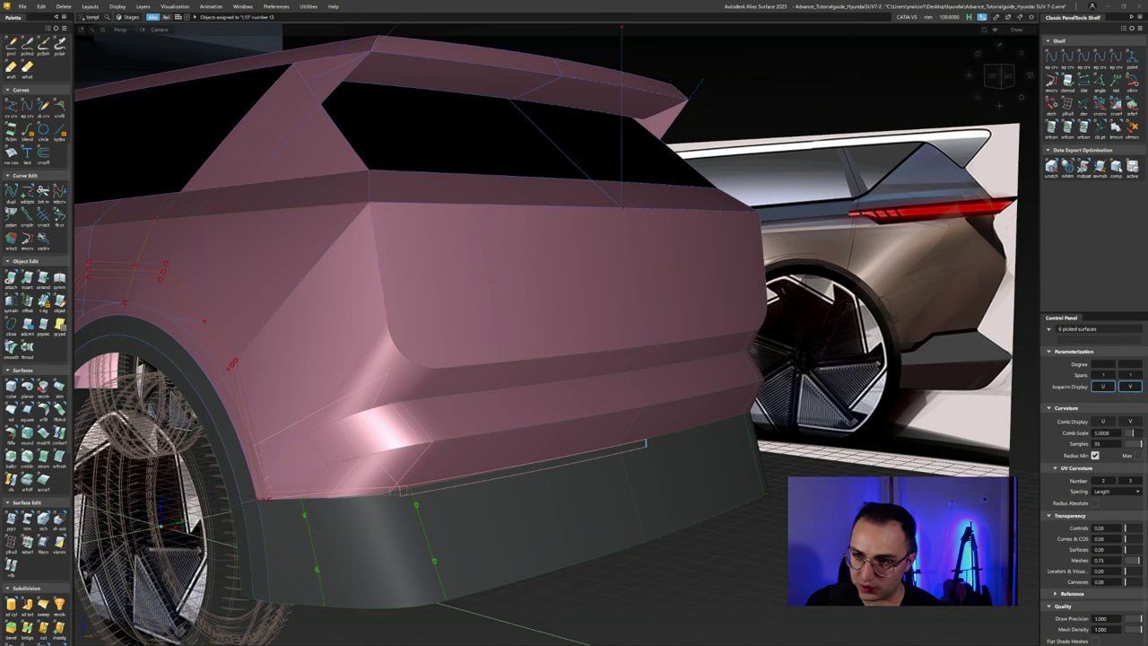
alt+shift+drag(529, 423, 483, 432)
alt+shift+drag(473, 468, 603, 446)
Step: Offset the rear panel's side trim edge inward as a curve on surface using Tubular Offset with a 50 mm radius
ctrl+shift+drag(508, 427, 512, 395)
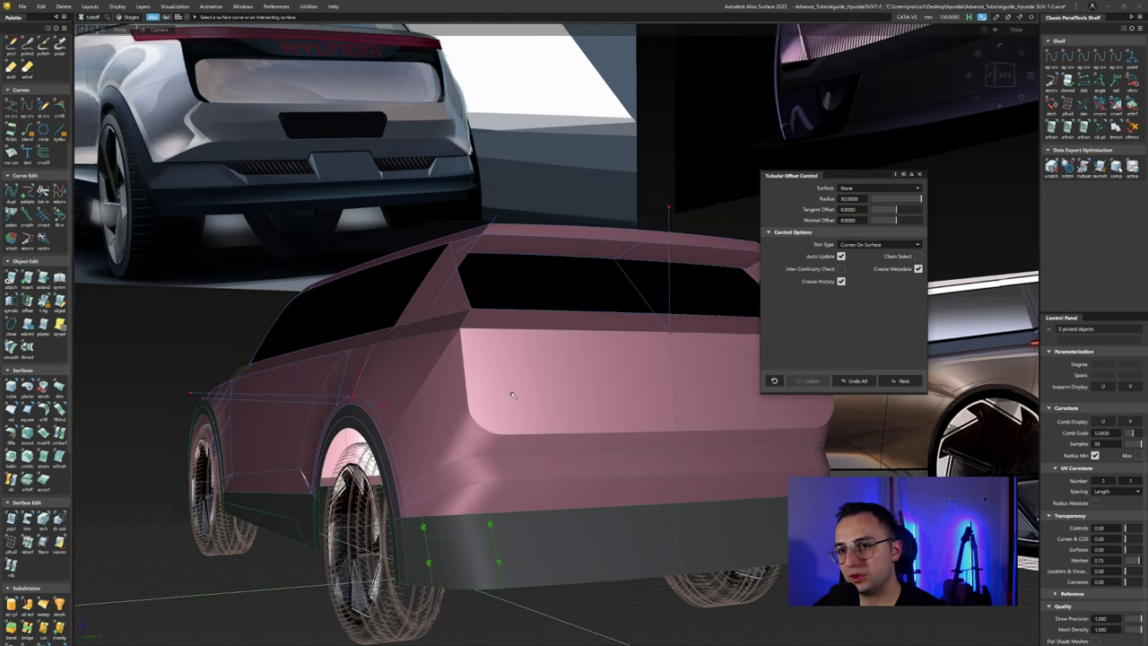
click(470, 387)
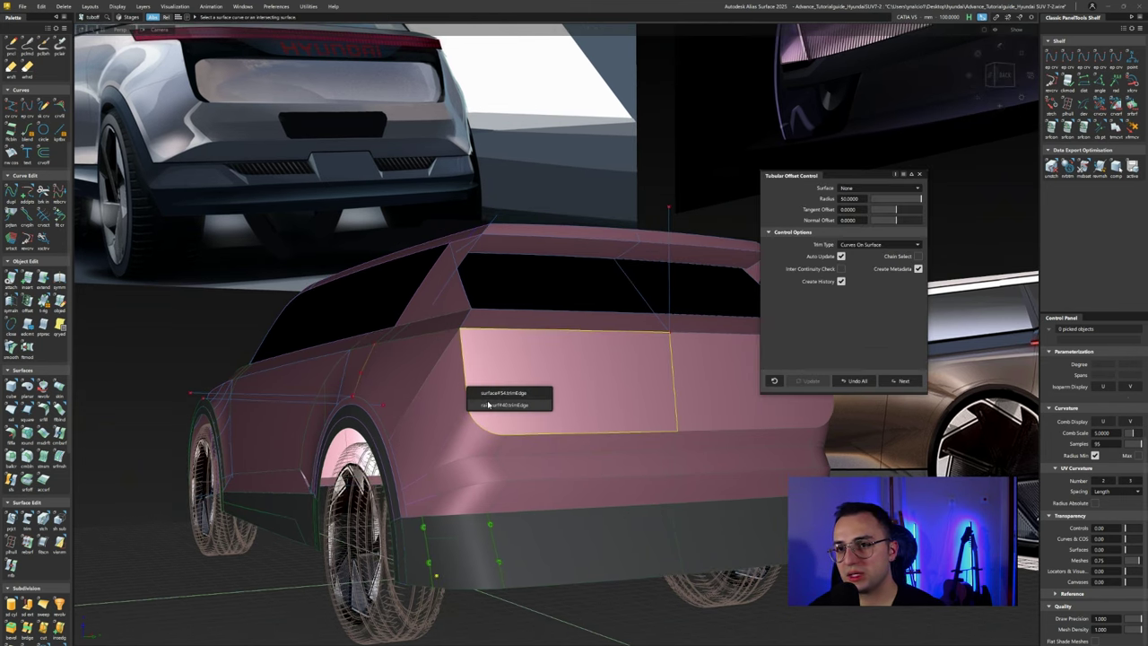
mouse_move(503, 446)
mouse_down()
mouse_move(538, 430)
mouse_move(503, 446)
mouse_up()
click(856, 382)
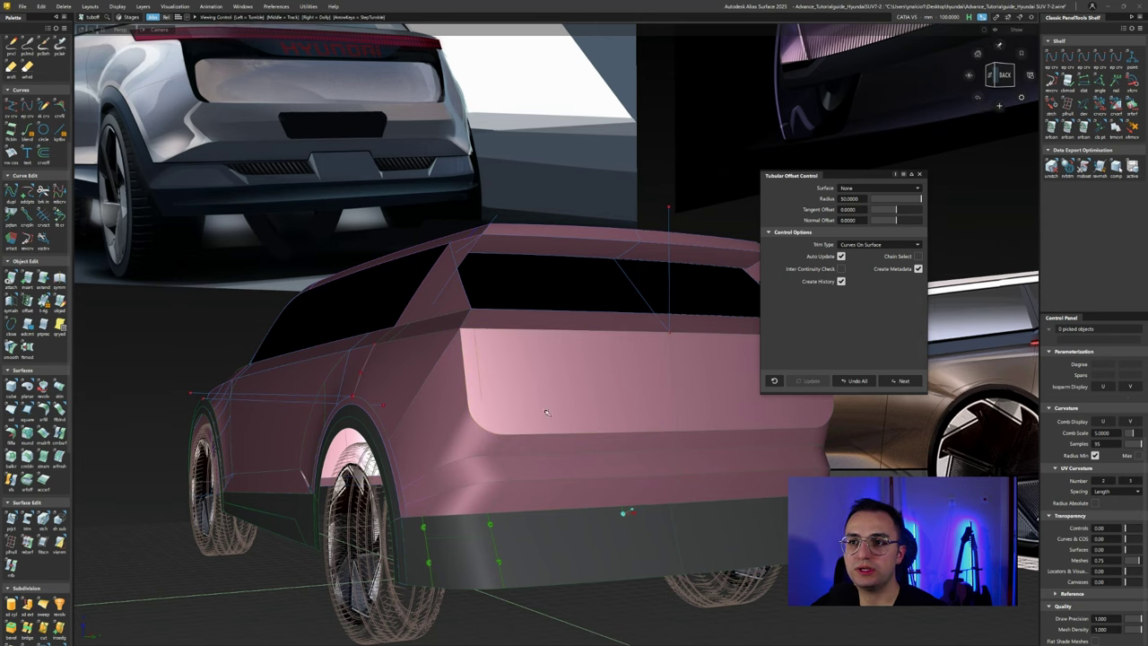
Step: Offset the rear panel's upper edge as a curve on surface using Tubular Offset with a 125 mm radius
click(567, 363)
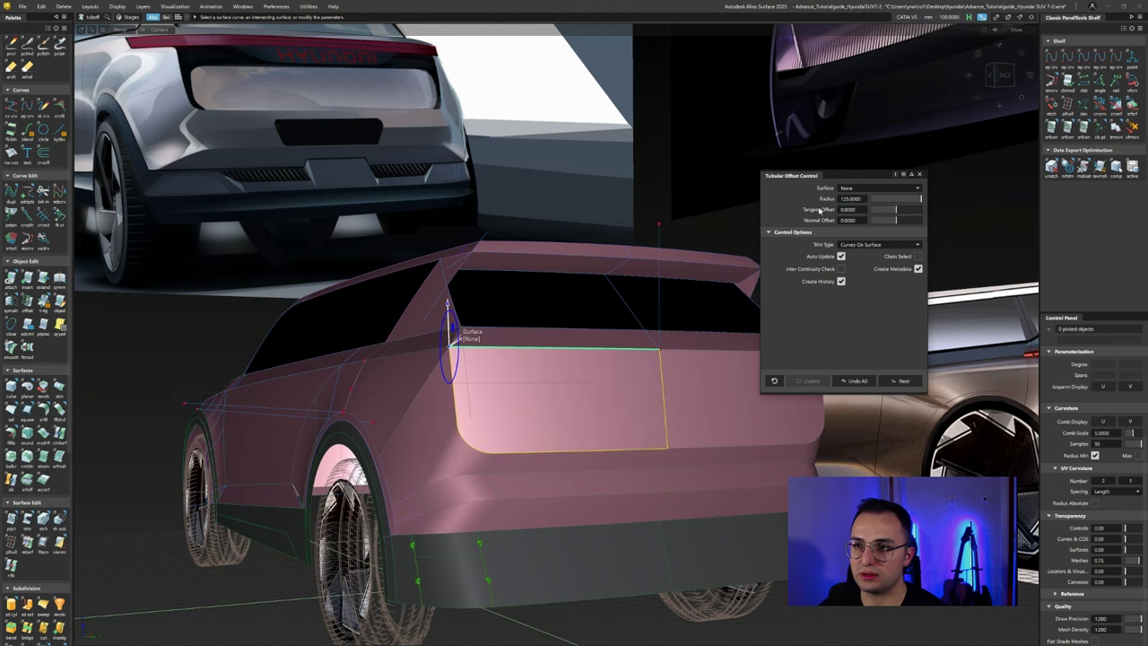
alt+shift+drag(671, 307, 517, 383)
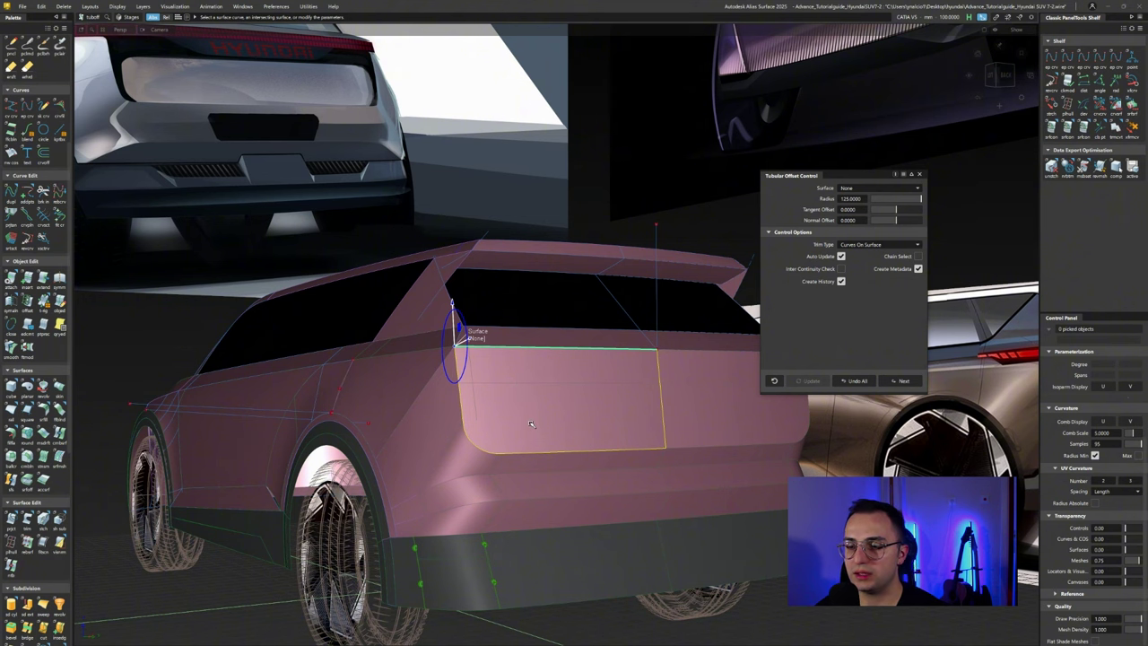
alt+shift+drag(536, 439, 552, 424)
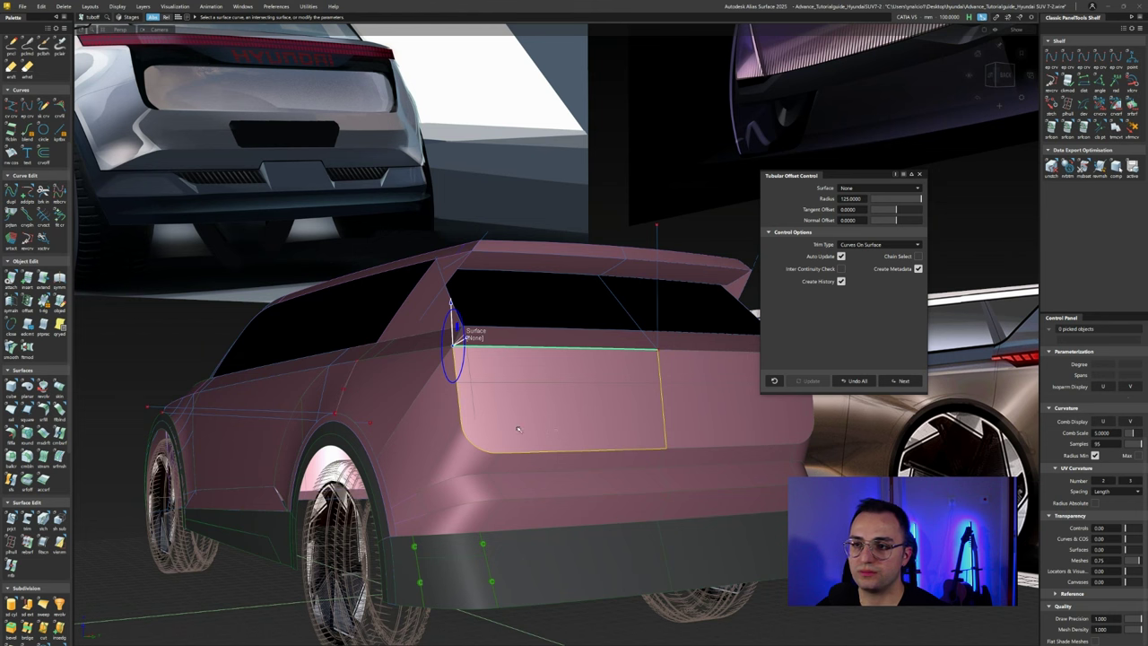
Step: Draw a degree 1 curve diagonally across the rear panel's lower corner and adjust its end to meet the side offset line
key(c)
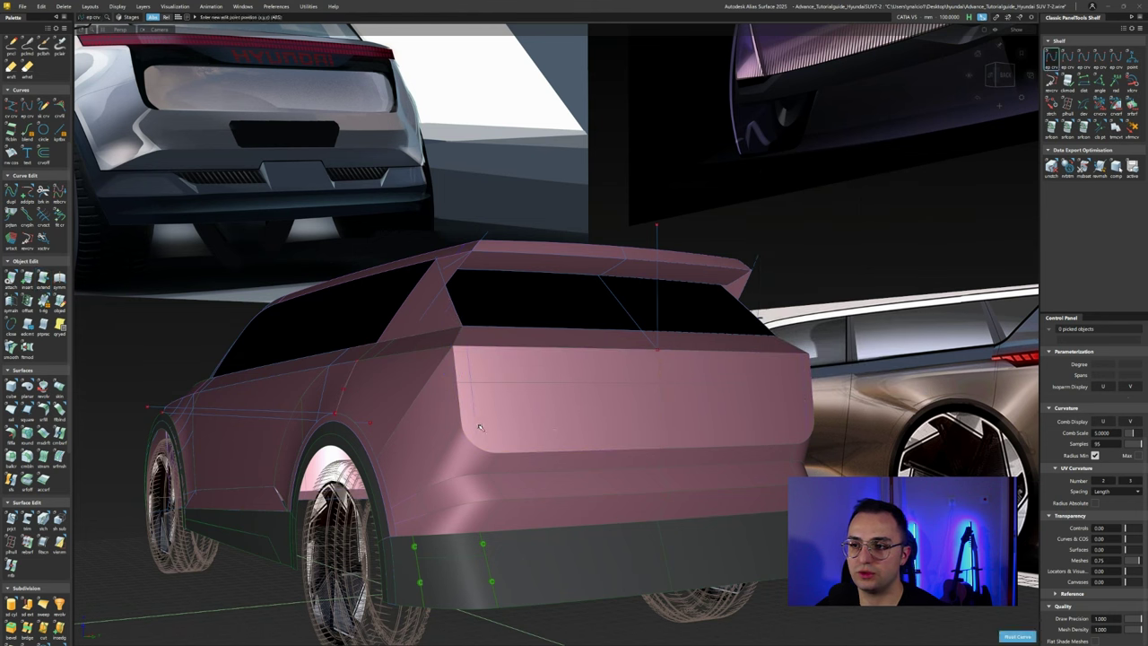
click(477, 435)
click(500, 454)
key(m)
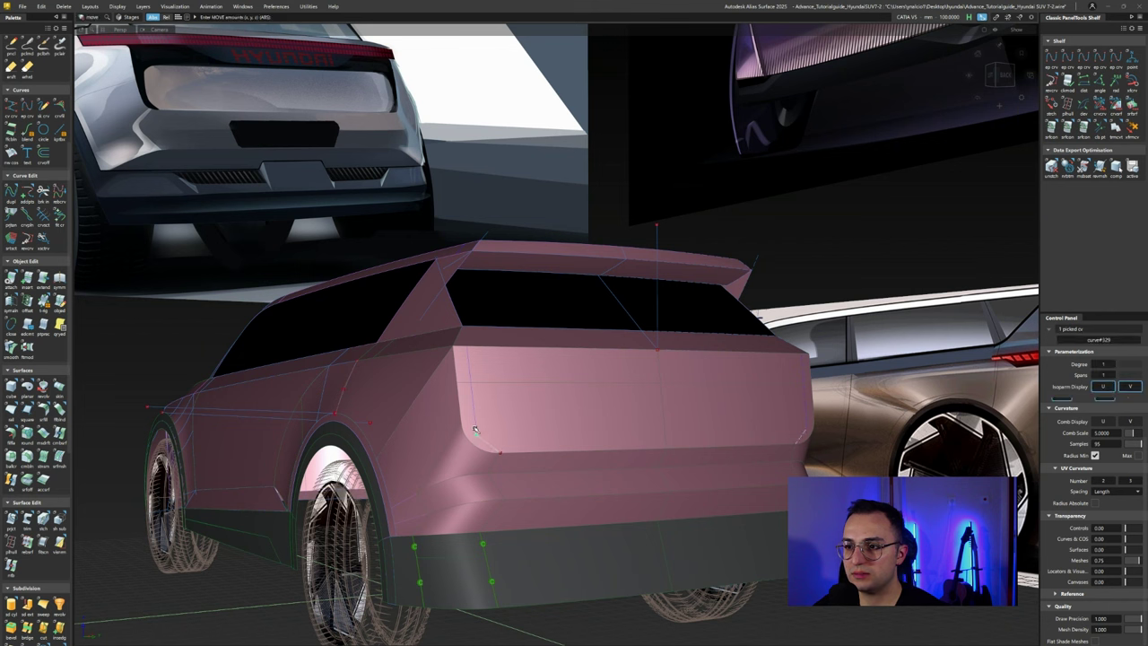
key(e)
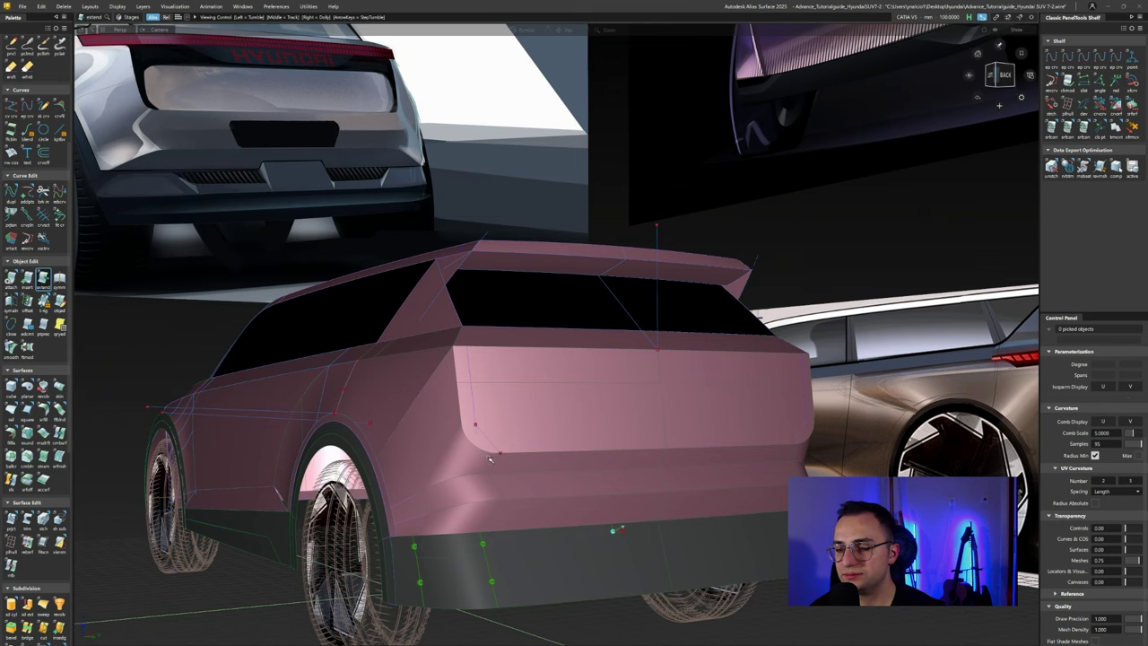
Step: Set the Tubular Offset radius of the rear panel's upper edge to 100 mm
alt+shift+drag(489, 435, 584, 393)
click(538, 281)
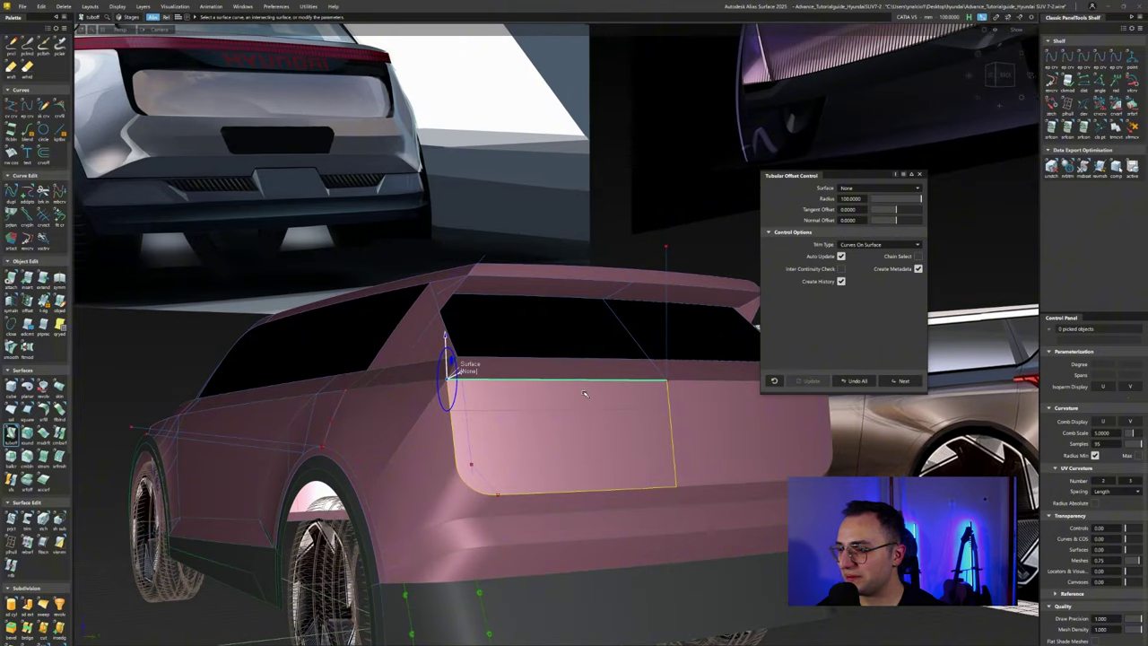
alt+shift+drag(529, 428, 179, 305)
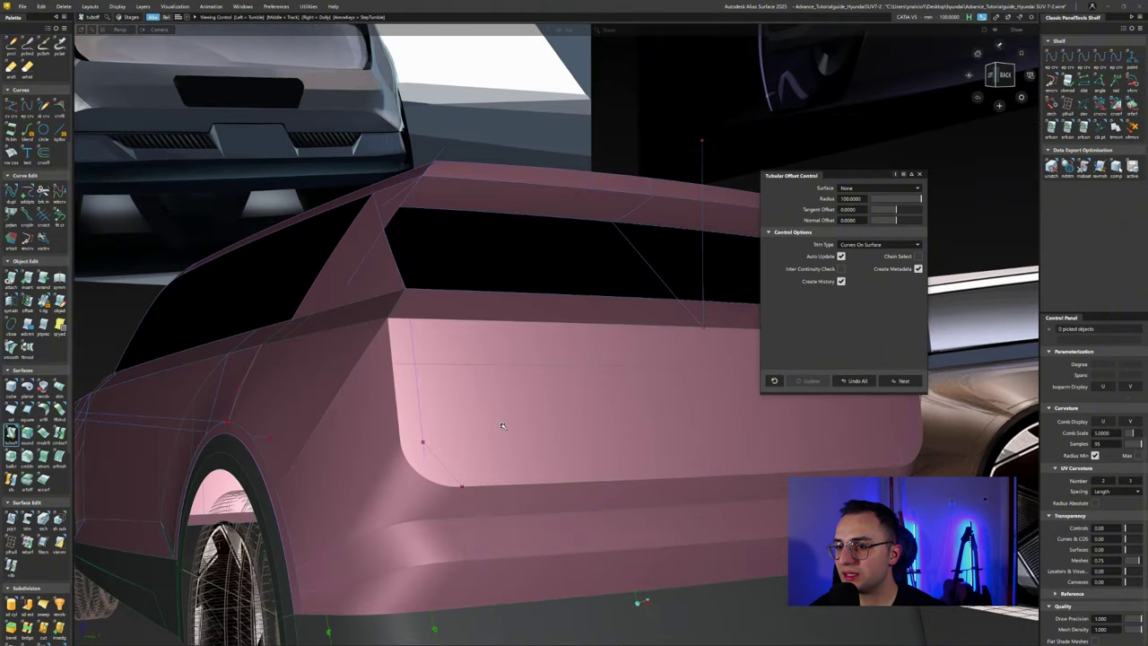
Step: Chamfer the corner between the upper and side offset curves using a G0 Chamfer curve fillet with a 50 mm chordal length
click(59, 106)
click(870, 188)
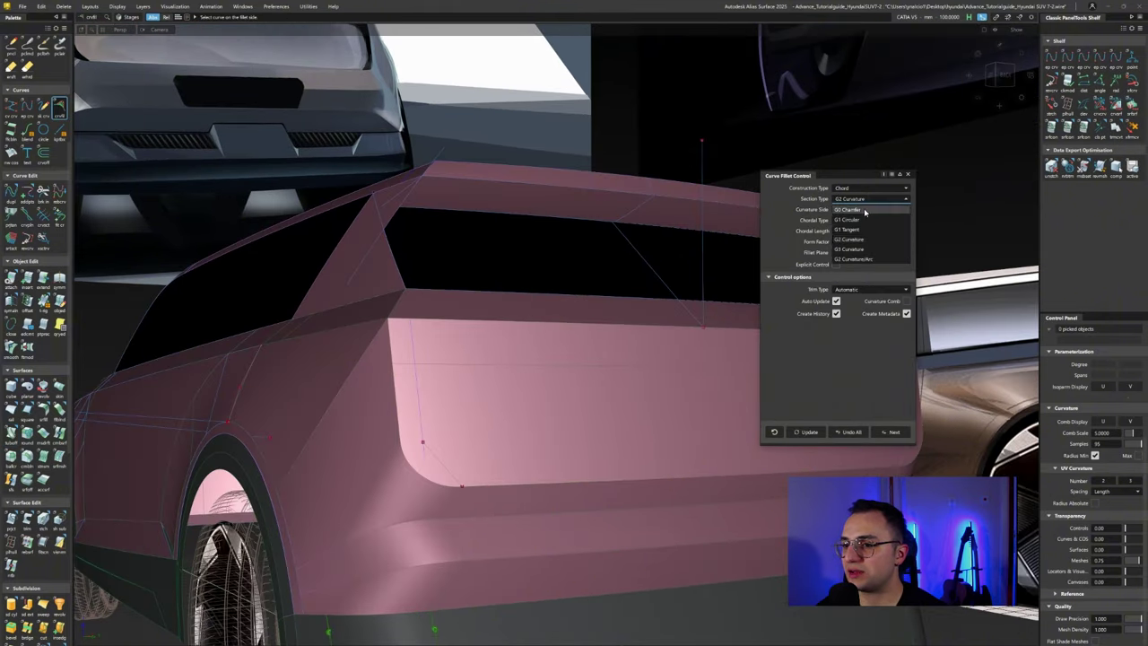
click(861, 211)
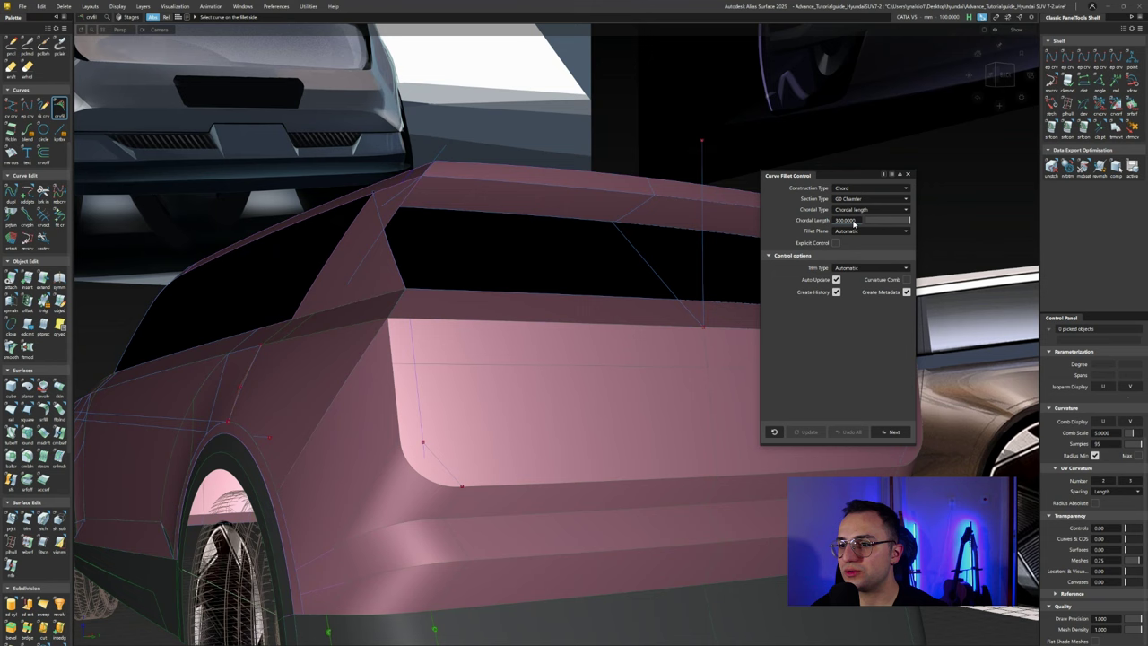
click(433, 364)
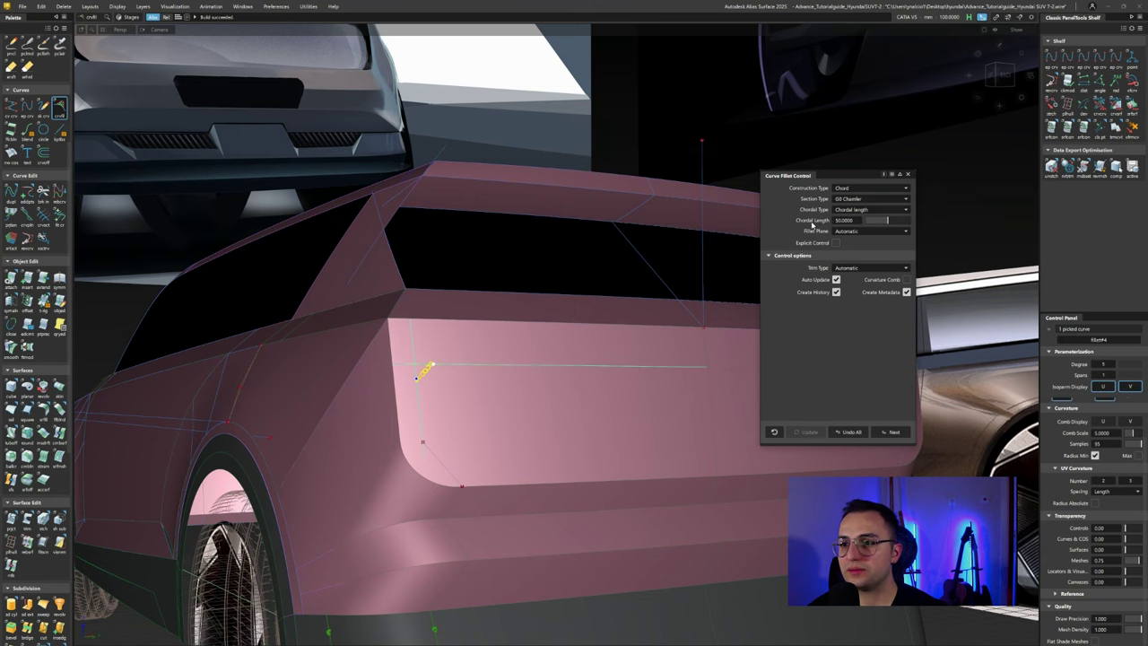
alt+shift+drag(812, 224, 515, 431)
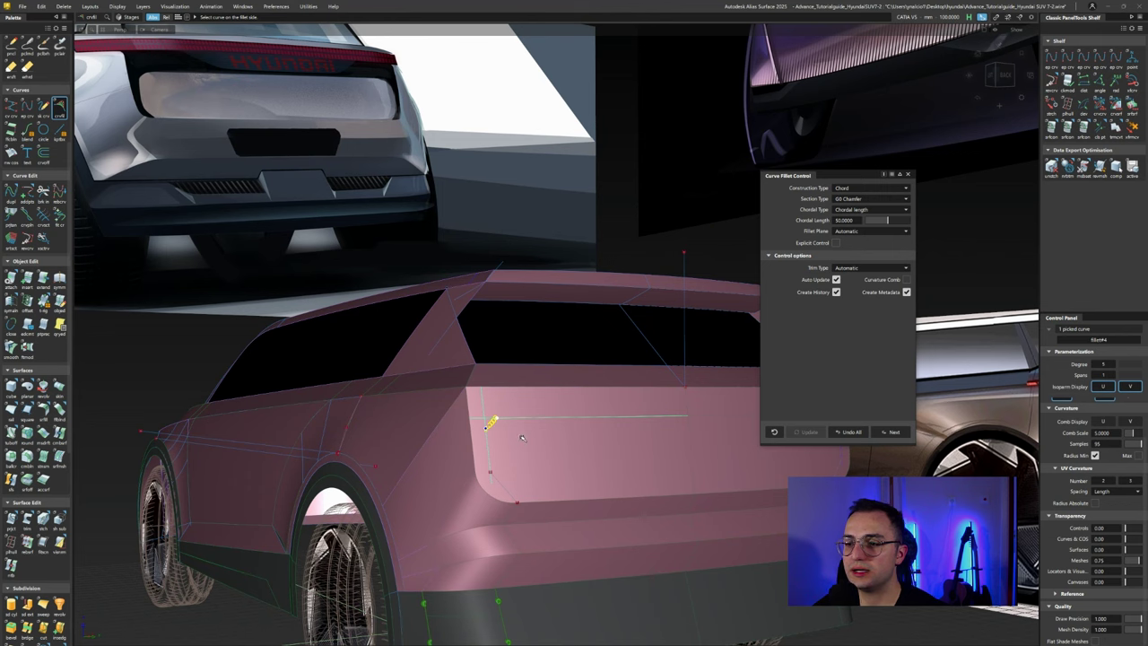
alt+shift+drag(530, 507, 538, 457)
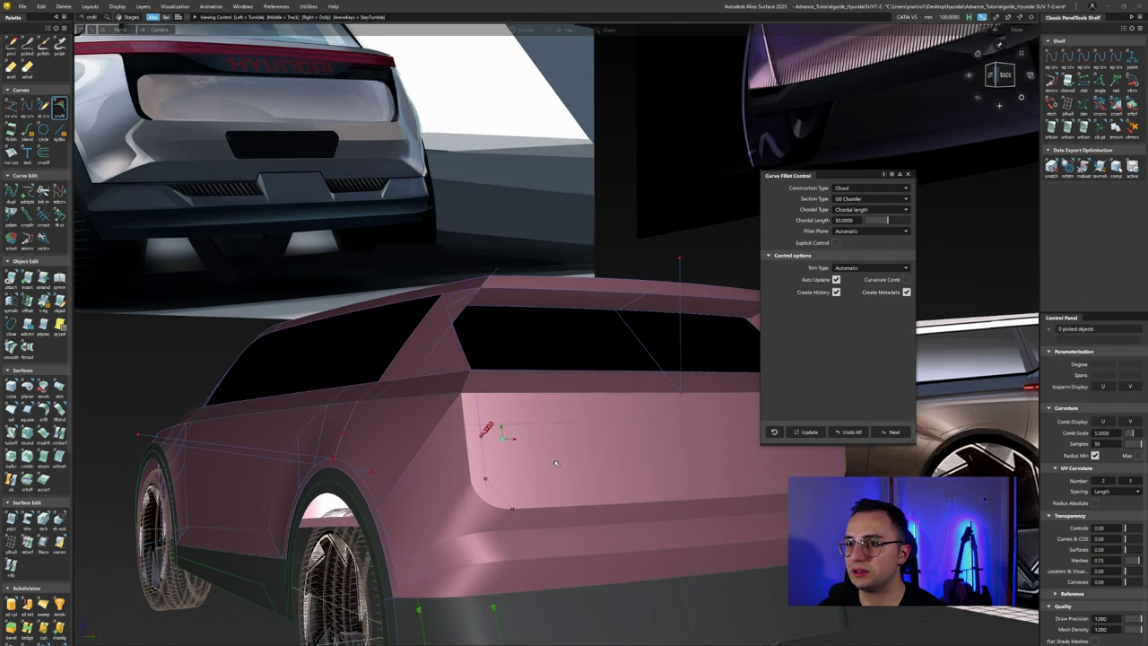
Step: Project the chamfered outline onto the rear panel along its normal and trim away the band along the top and side edges
key(p)
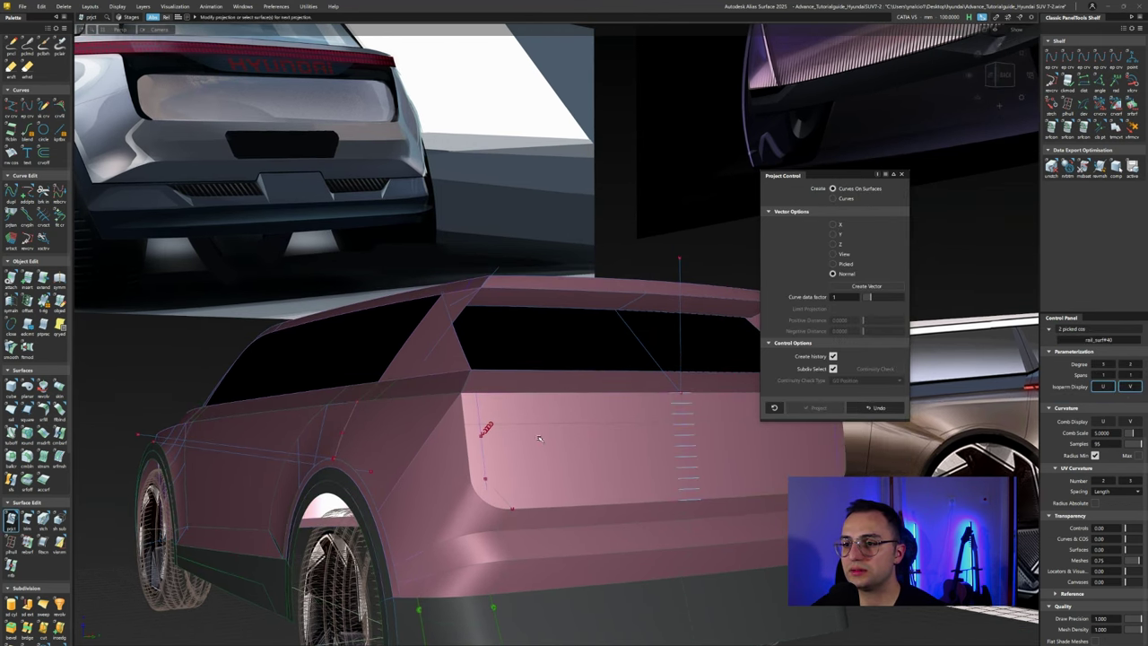
key(t)
click(477, 417)
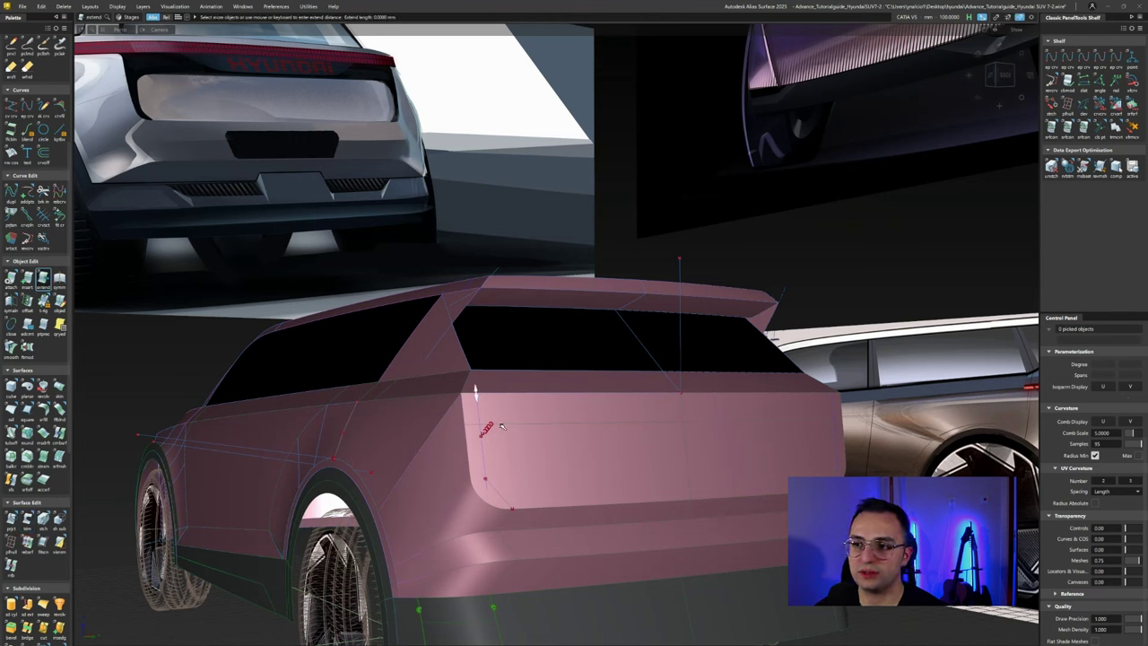
ctrl+shift+right_drag(479, 411, 463, 403)
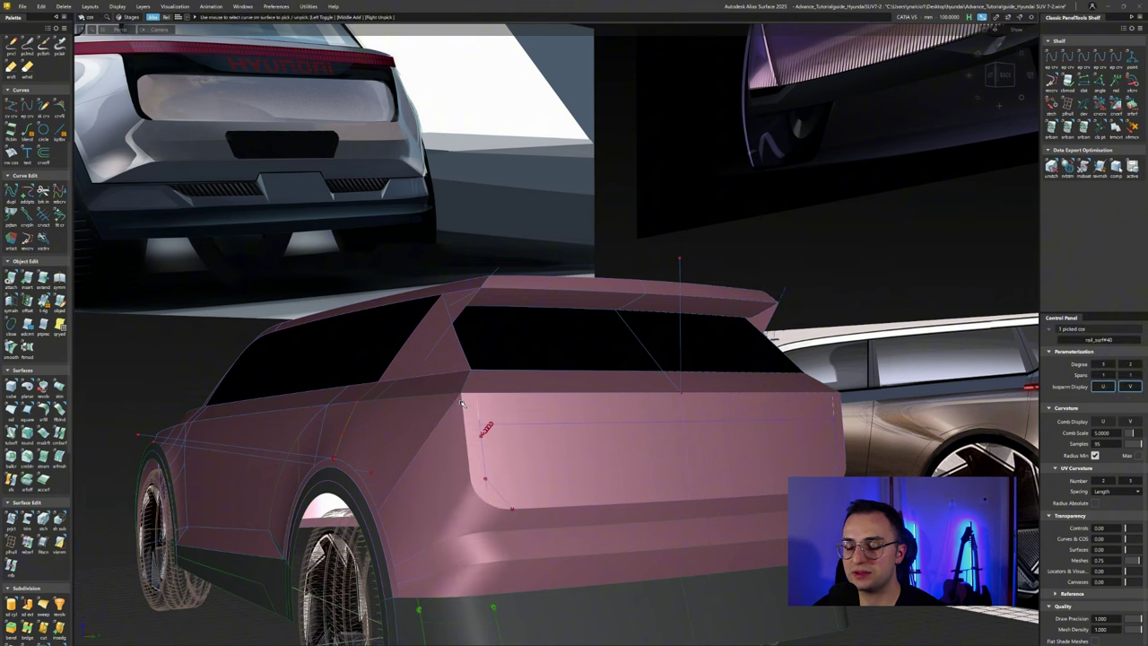
click(500, 409)
alt+shift+drag(499, 409, 549, 433)
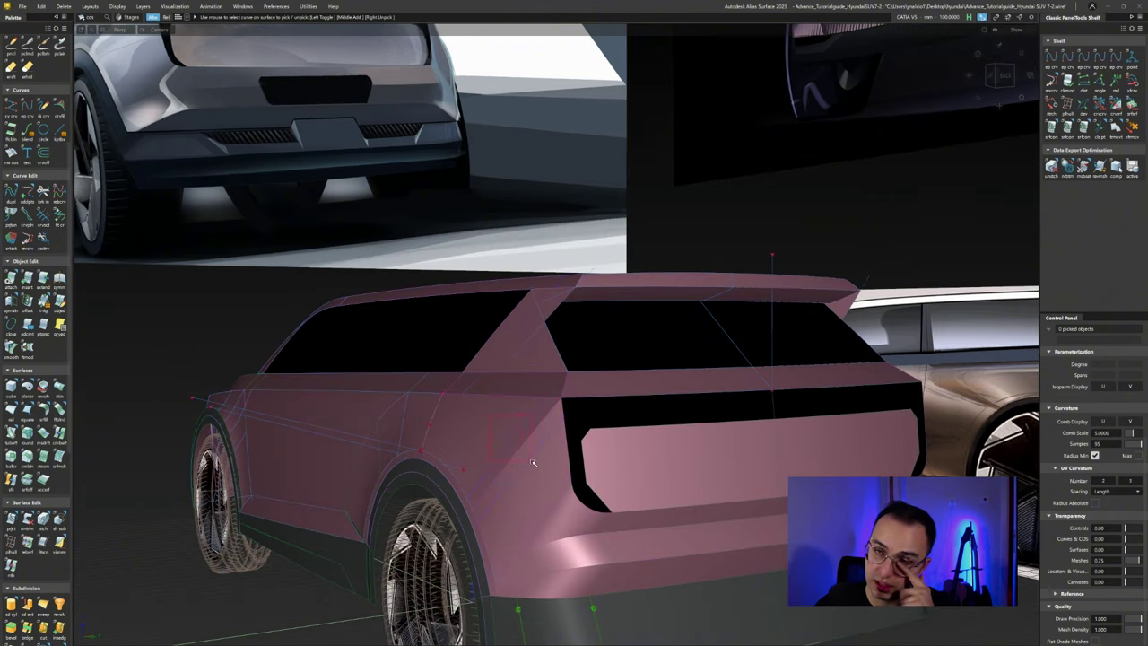
Step: Fillet the body side and rear corner surfaces above the wheel arch with G2 Curvature, 100 mm chordal length, 5 spans and Edge align
alt+shift+drag(492, 511, 504, 422)
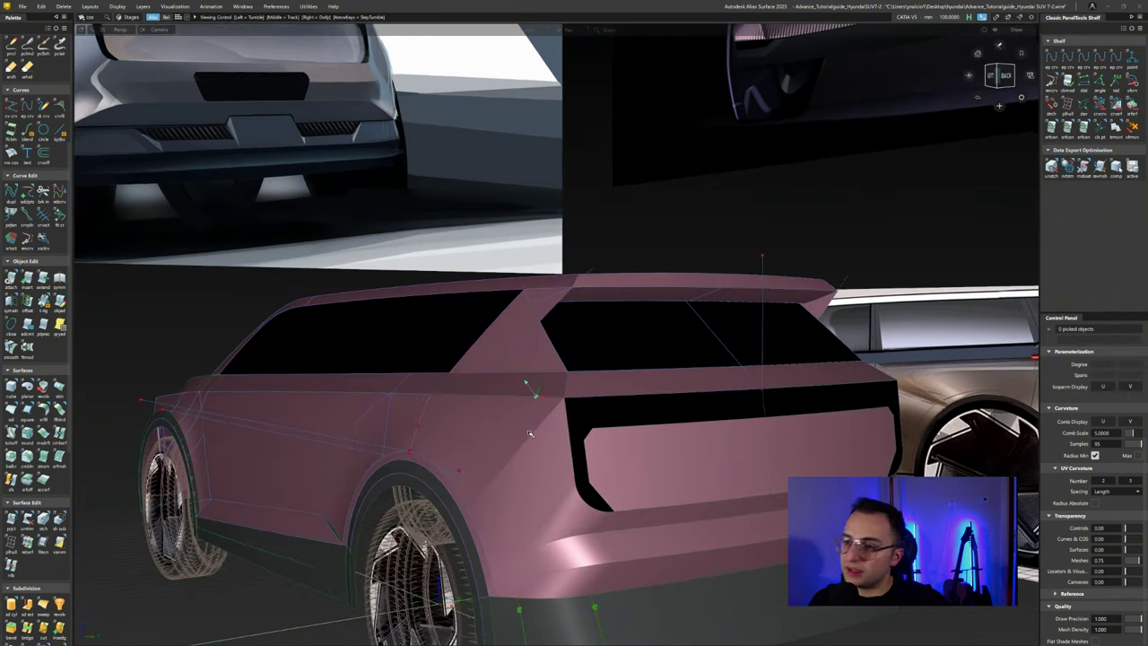
click(504, 422)
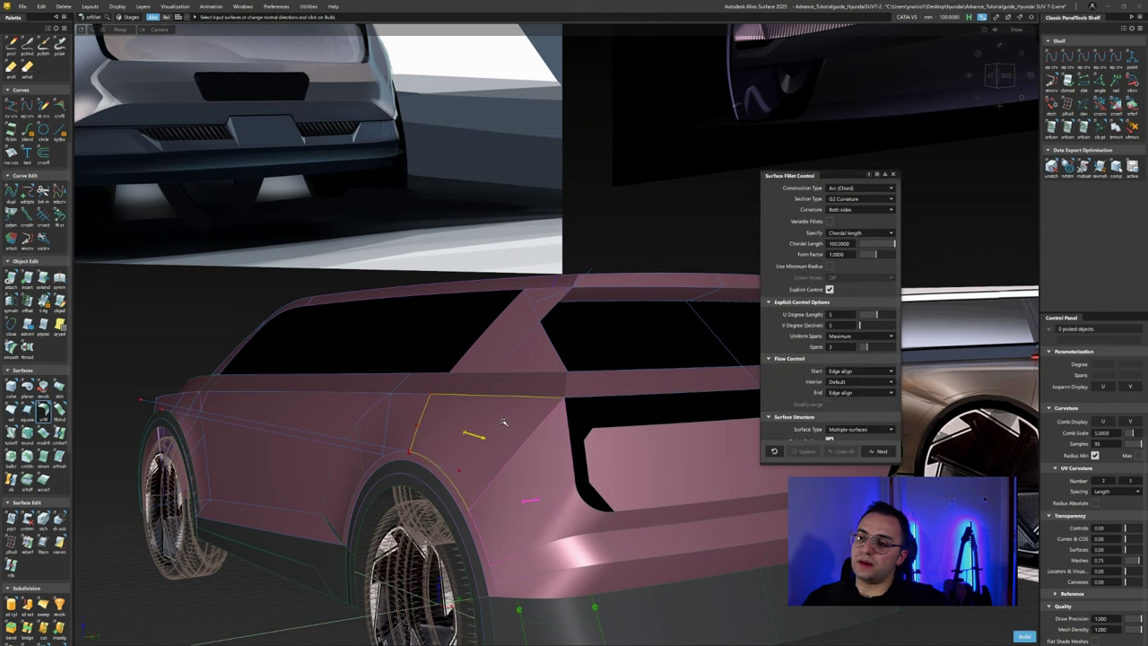
click(863, 347)
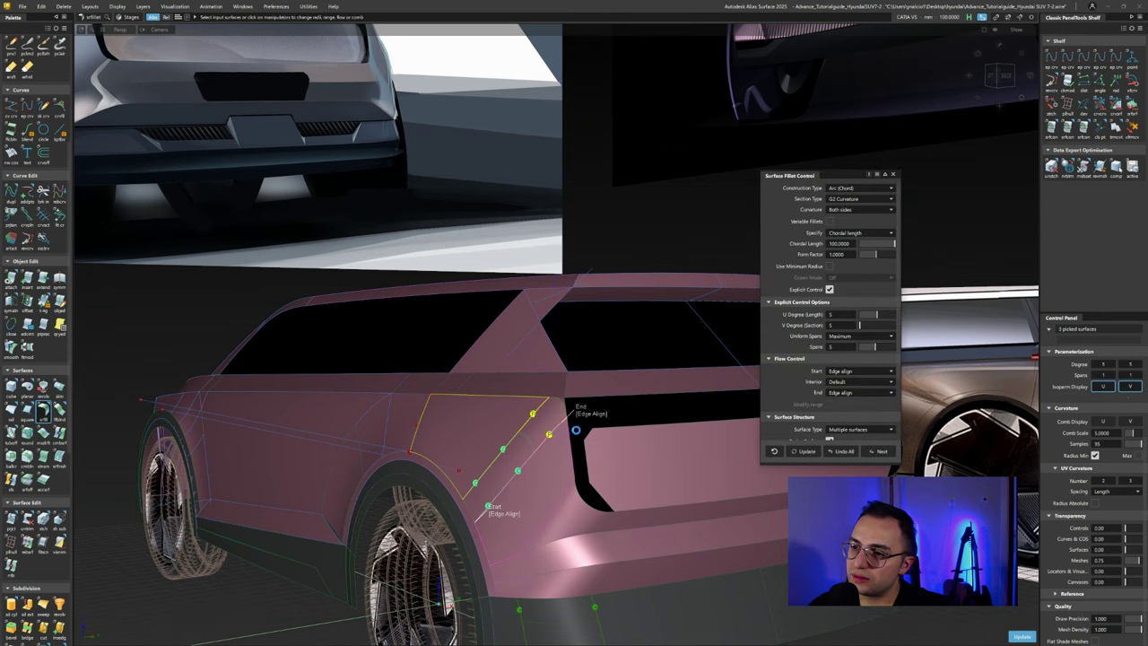
click(576, 430)
Step: Align the fillet surface's edge to the adjoining rear corner surface with G2 Edge alignment
scroll(556, 475, up, 3)
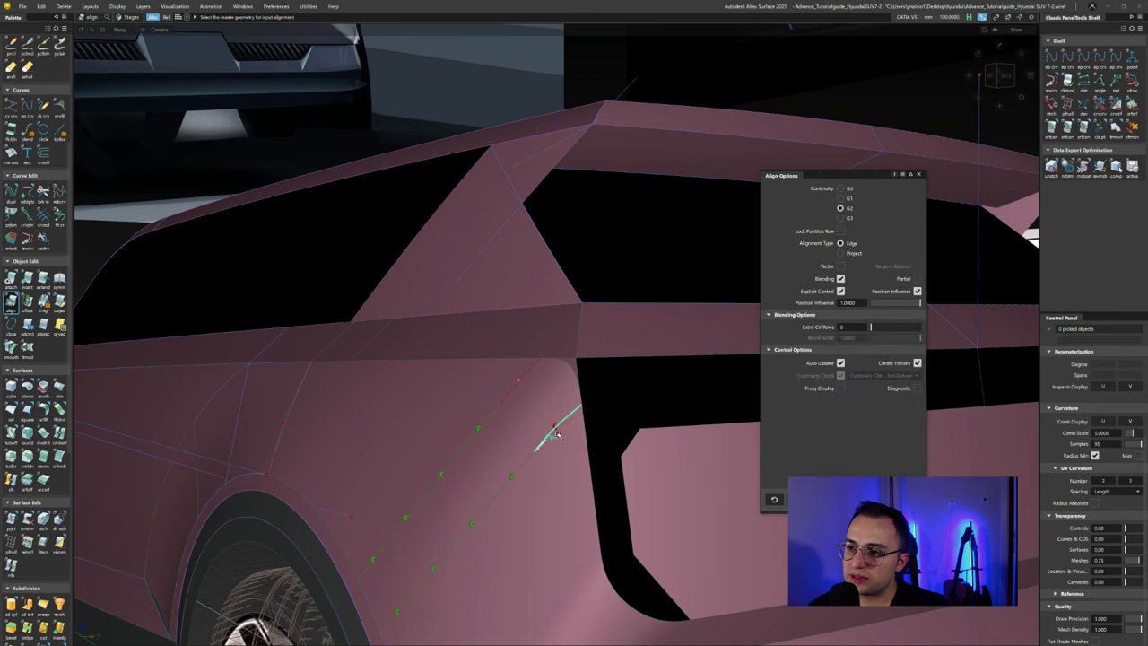
click(556, 434)
alt+shift+drag(776, 327, 582, 508)
Step: Clear away the fillet surface and isolate the two adjoining body side surfaces in the side view
click(456, 503)
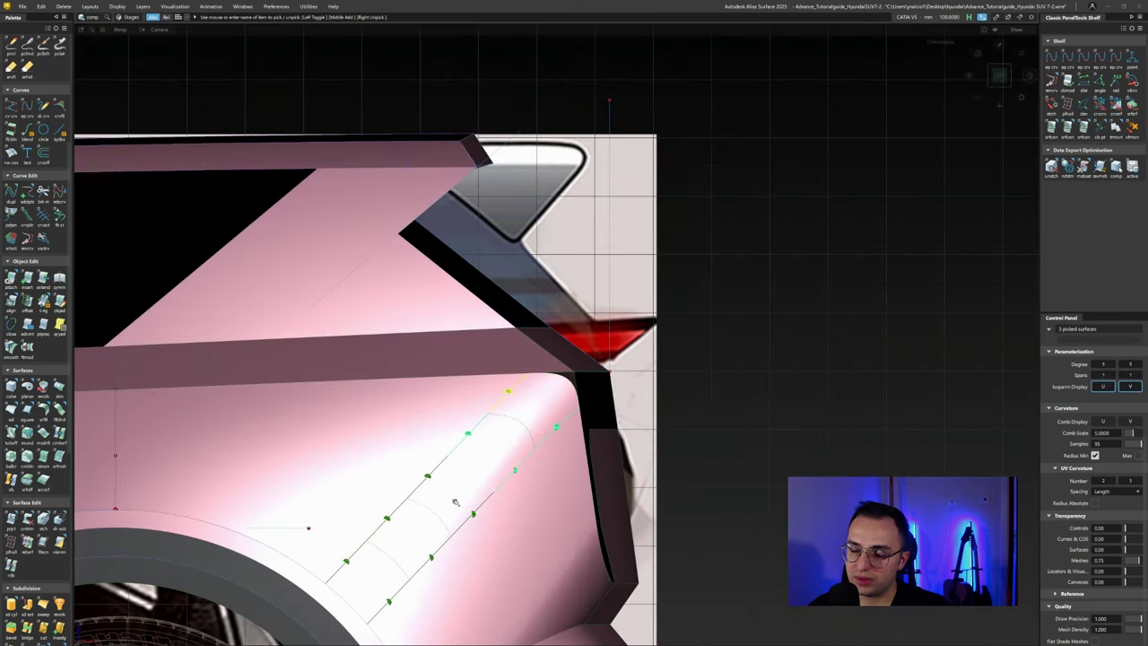
click(401, 492)
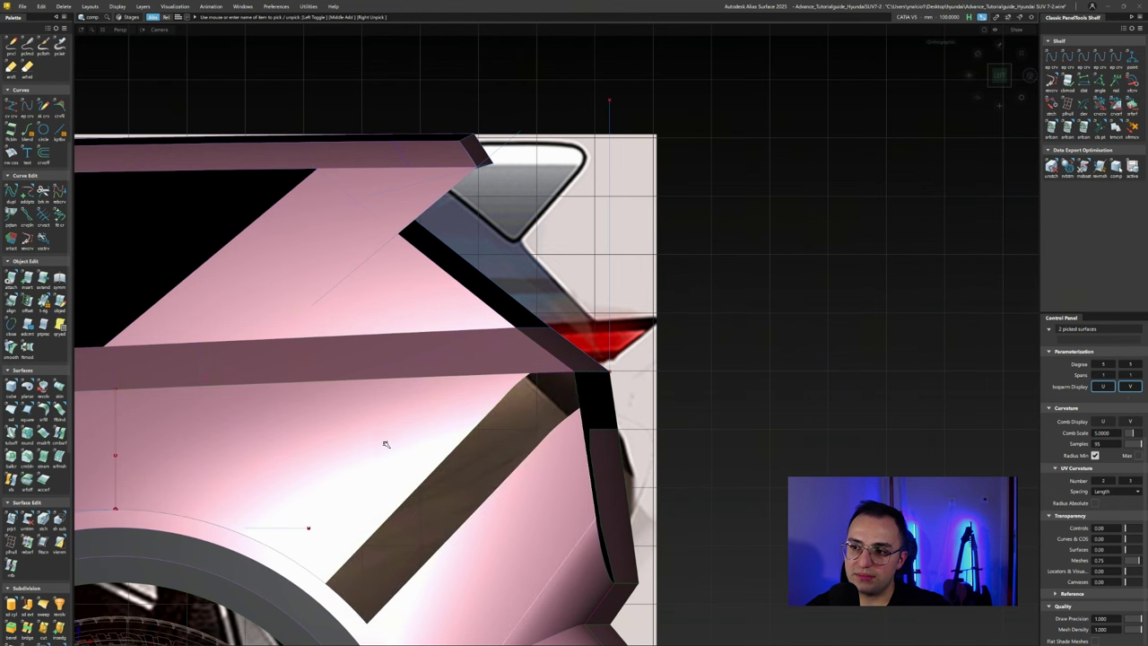
key(ctrl+shift+n)
Step: Draw two degree 1 curves along the fillet's trim boundaries from the wheel arch up to the surfaces' upper edges
key(e)
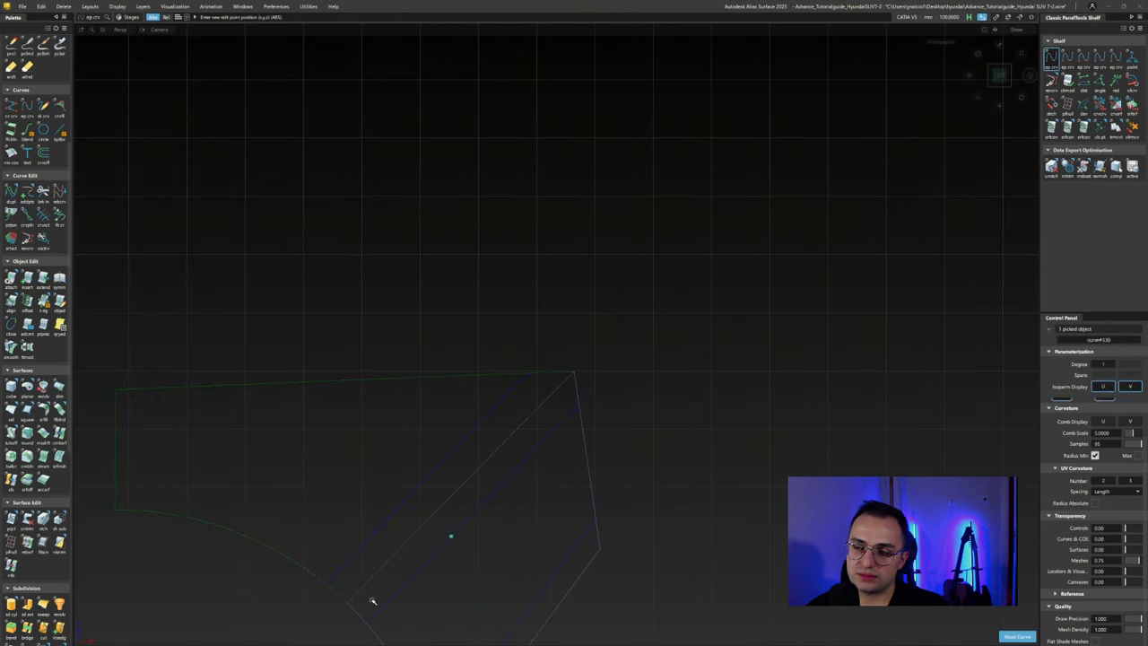
click(368, 622)
click(577, 408)
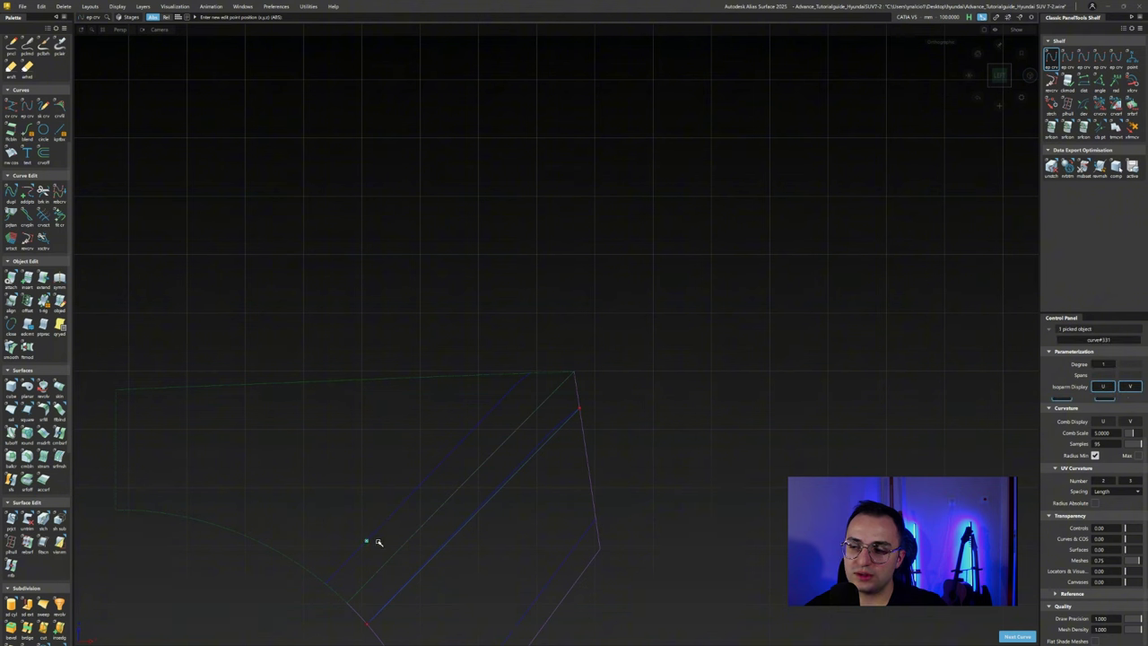
click(523, 430)
Step: Project the two curves onto the body side surfaces along the view direction and trim away the strip between them
scroll(523, 425, down, 2)
click(569, 519)
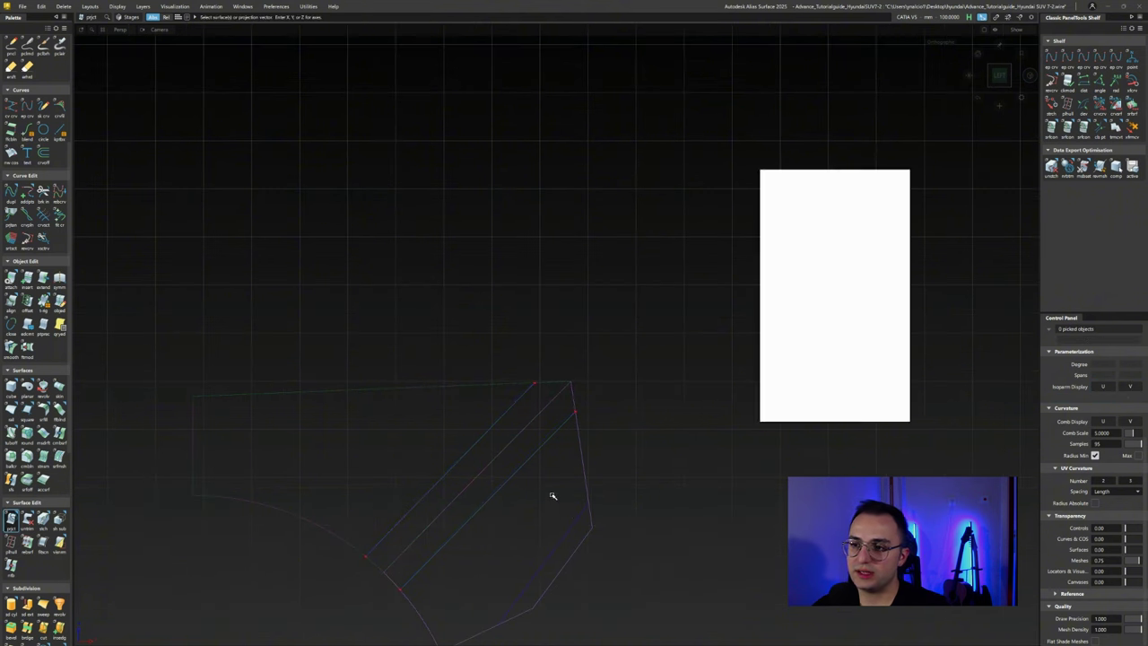
click(834, 244)
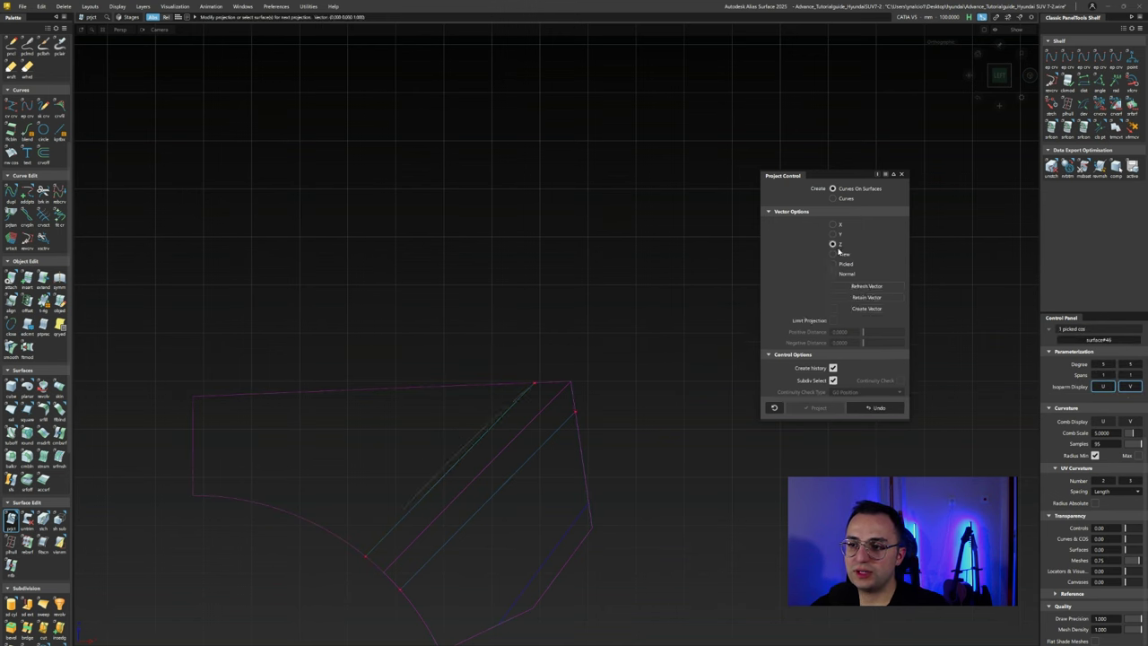
click(841, 255)
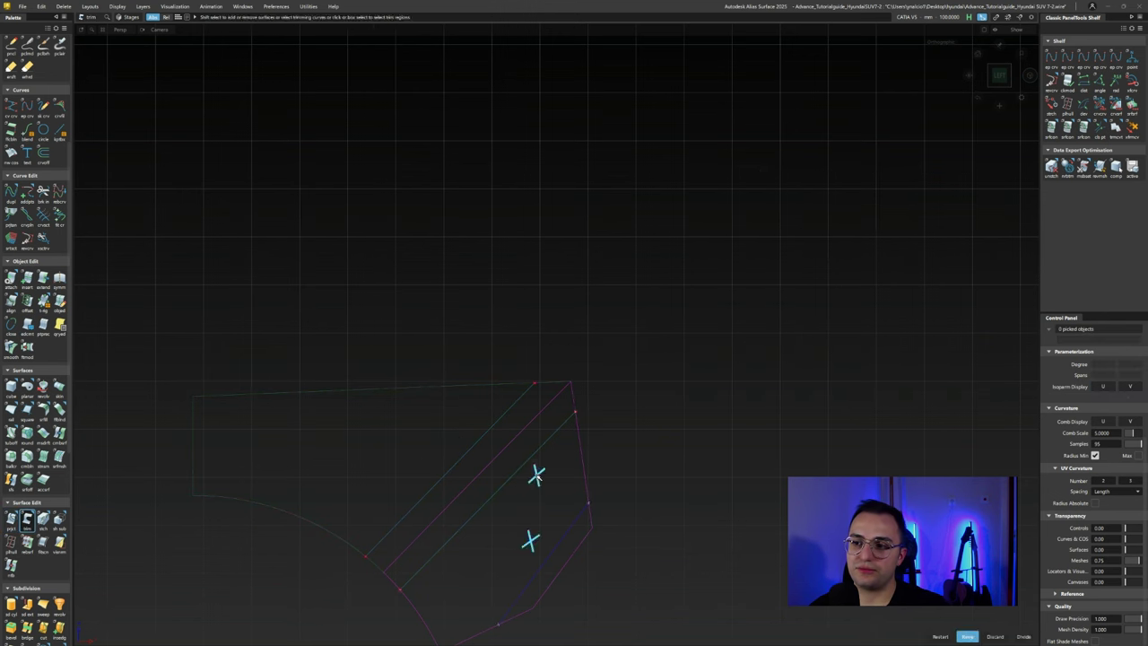
click(464, 473)
click(982, 633)
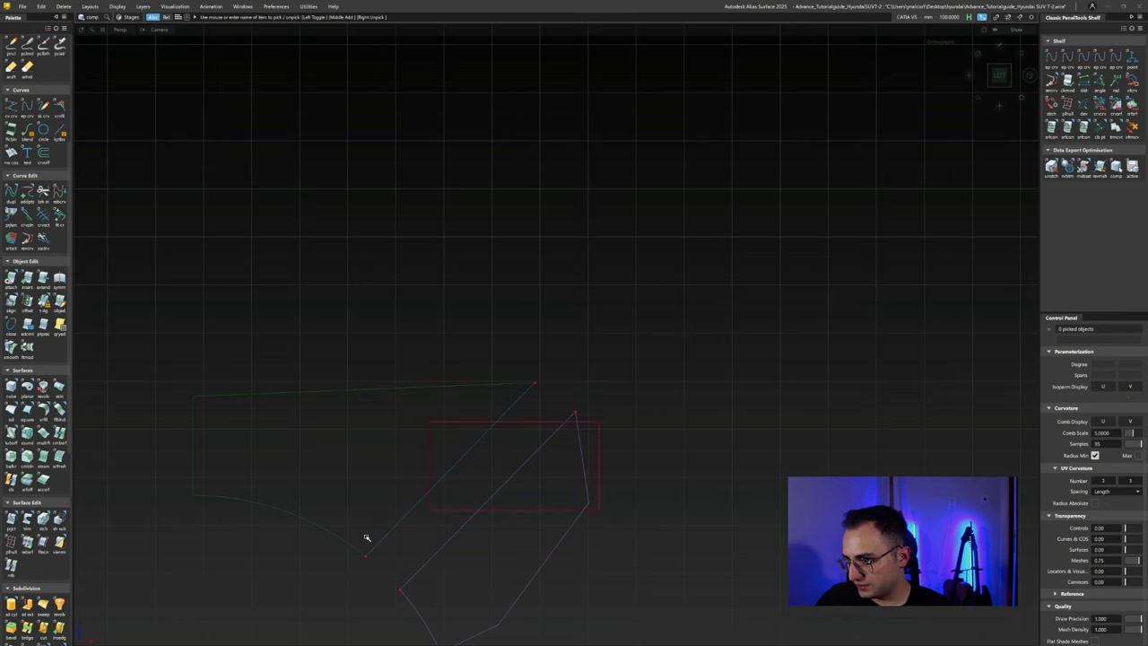
Step: Bridge the two trimmed edges with a Freeform Blend using G2 Curvature on both sides and Edge align at both ends
click(452, 467)
click(502, 487)
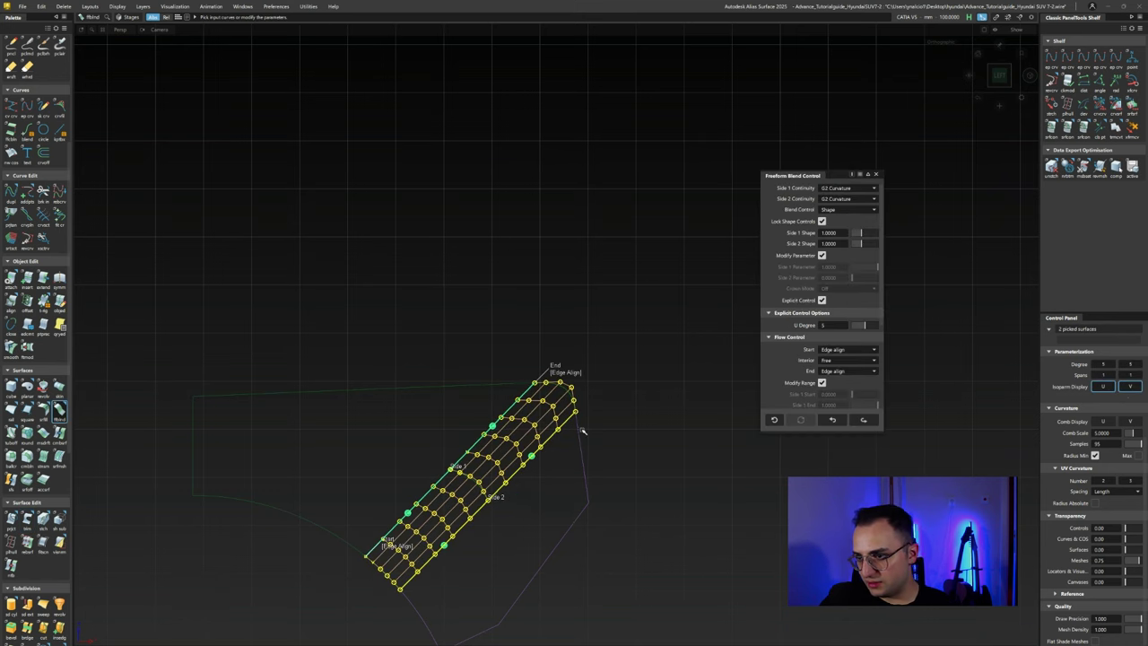
key(Escape)
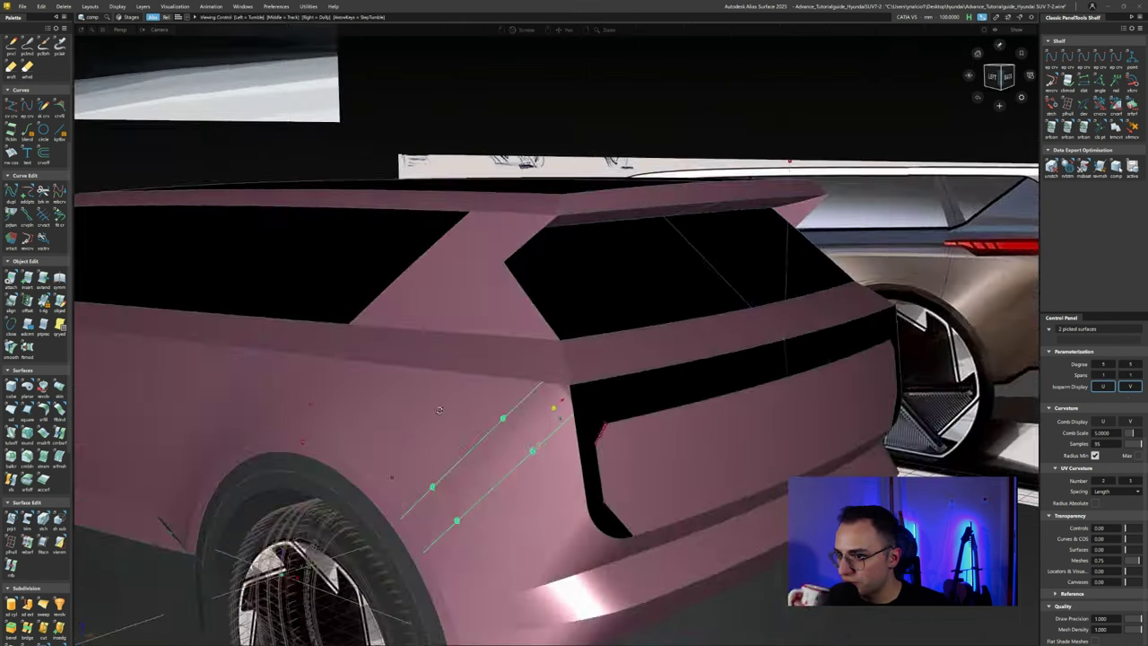
mouse_move(530, 433)
alt+shift+mouse_down()
mouse_move(530, 408)
mouse_move(489, 409)
mouse_move(504, 434)
alt+shift+mouse_up()
Step: Draw a short diagonal and a long degree 1 curve below the shoulder line in the side view and move them into position
click(1000, 75)
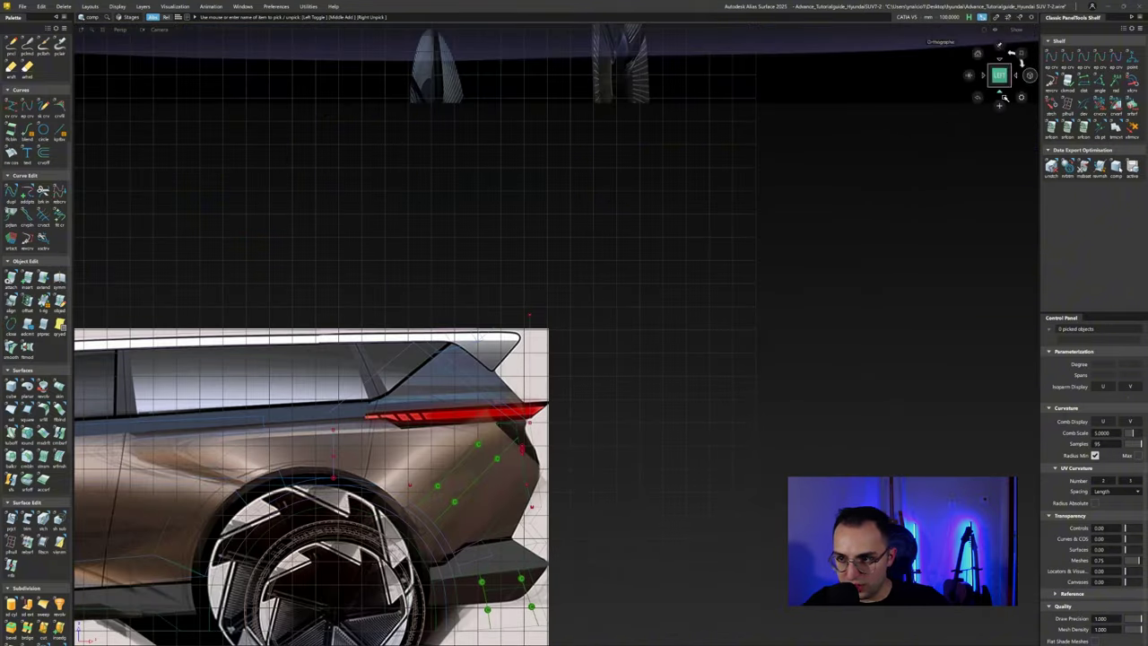
click(1051, 55)
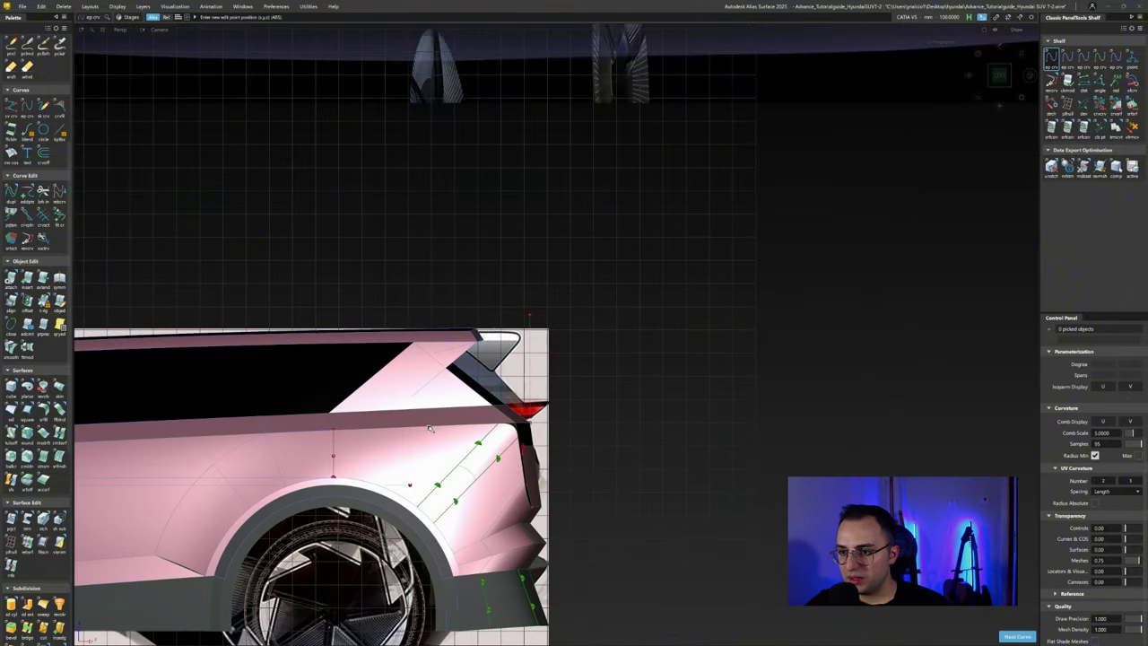
click(425, 428)
click(442, 445)
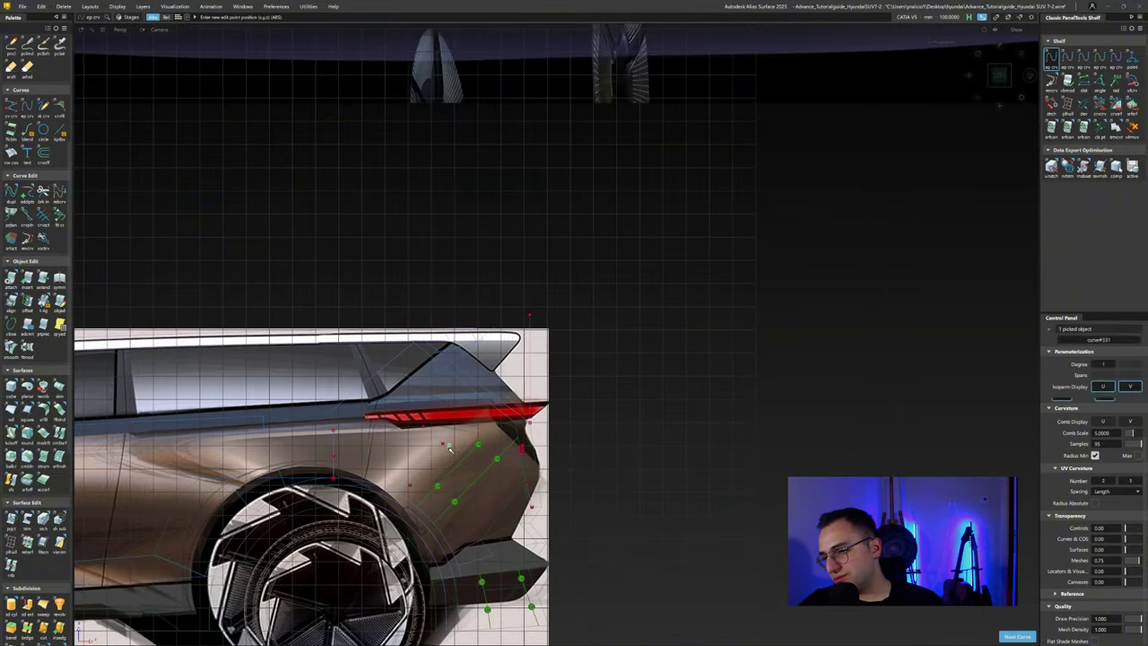
key(m)
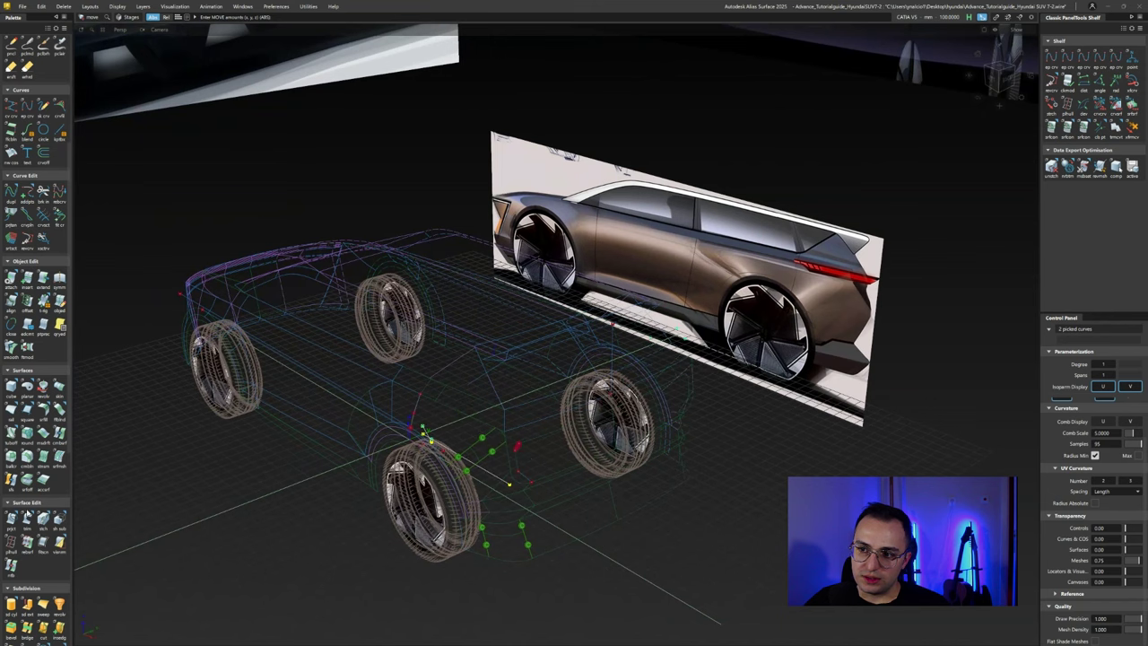
Step: Create draft surfaces from the two curves with Multi-surface Draft set to type Draft
double_click(41, 438)
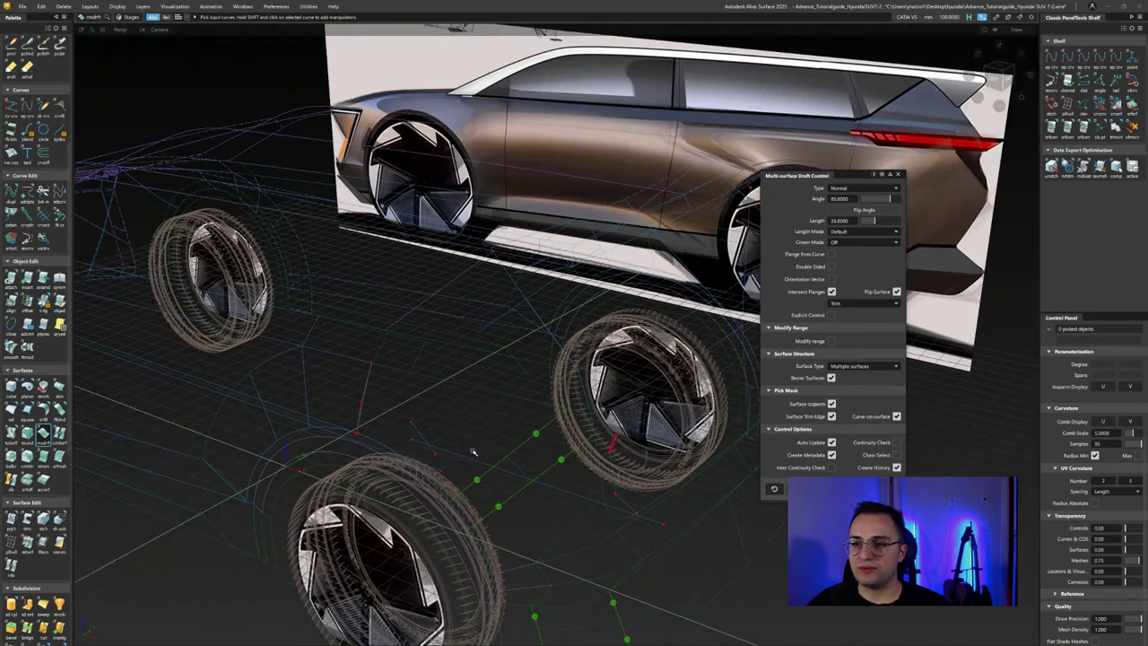
click(473, 452)
double_click(43, 434)
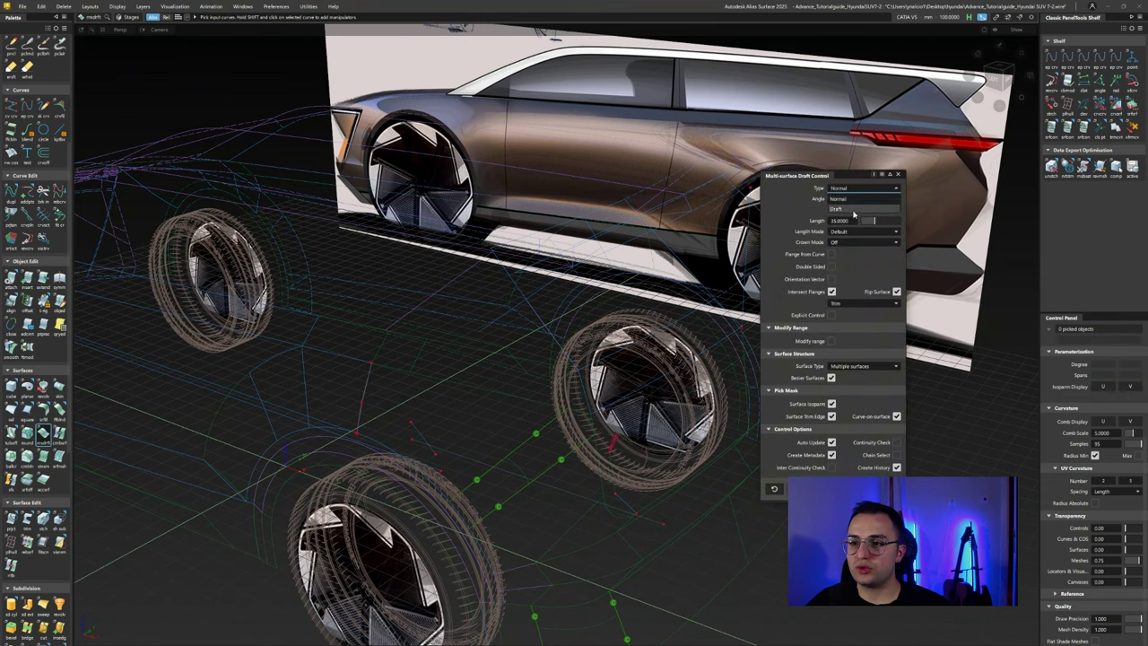
click(852, 209)
click(419, 435)
click(411, 427)
alt+shift+drag(411, 426, 751, 320)
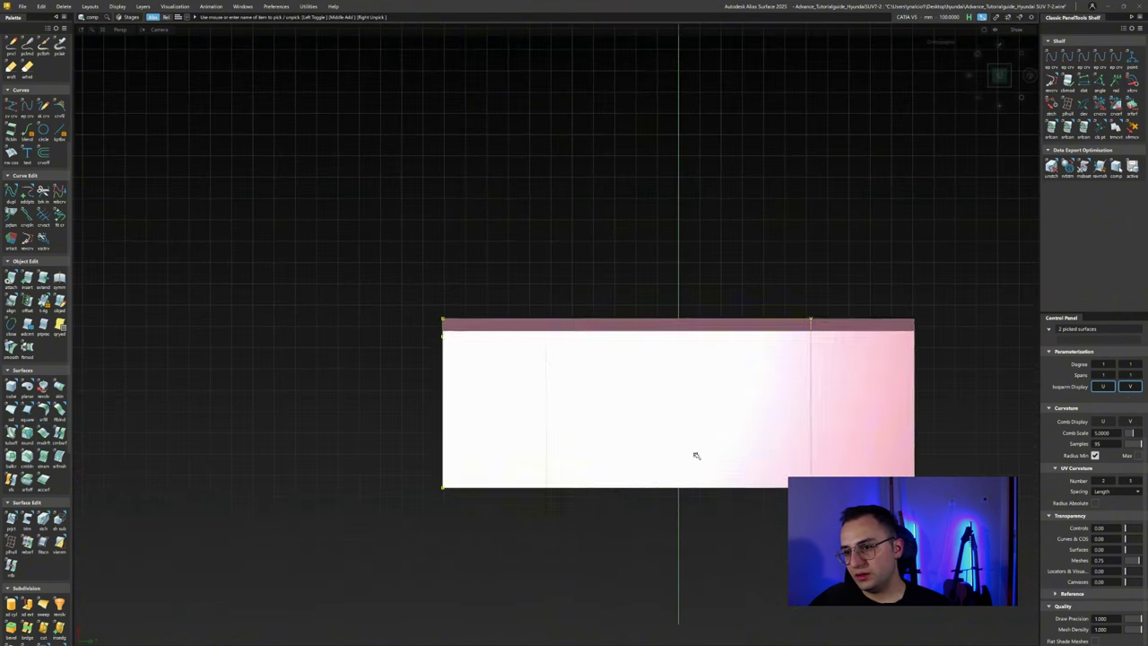
key(Delete)
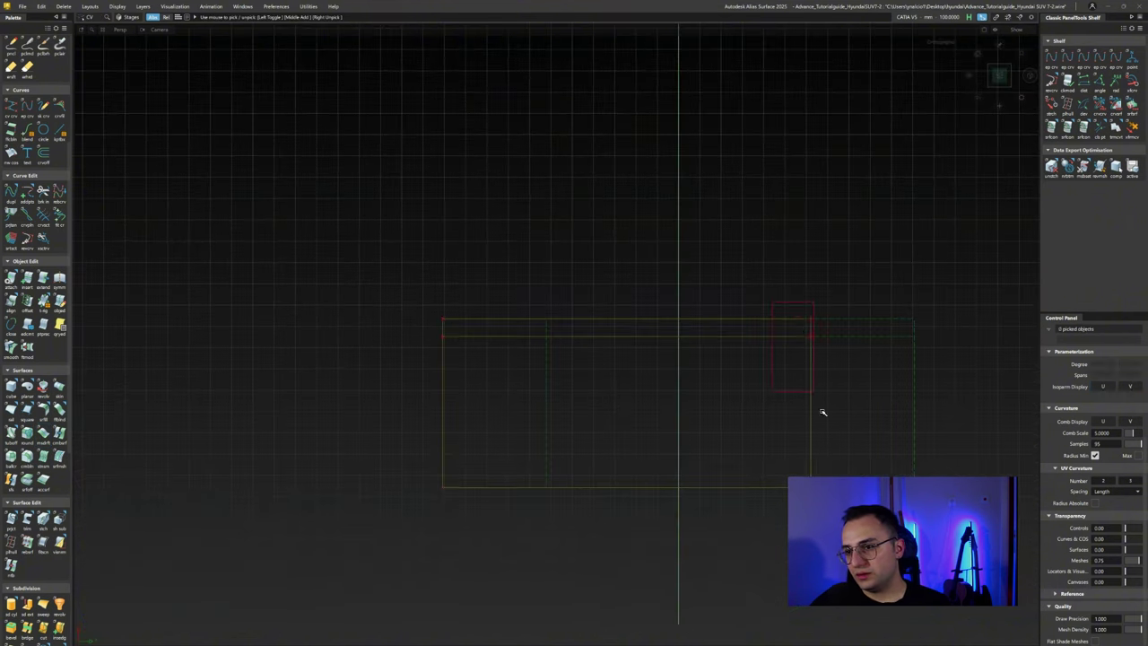
key(Return)
key(m)
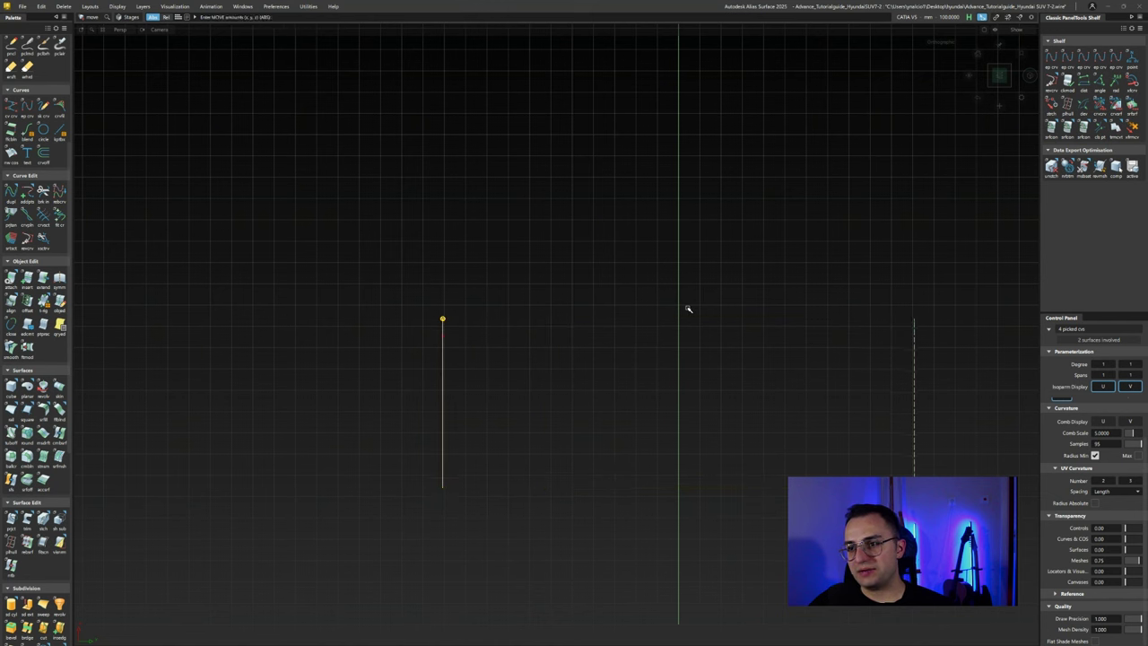
key(ctrl+z)
Step: Move the inner edge CVs of the two draft surfaces back toward the vehicle's centerline
click(815, 326)
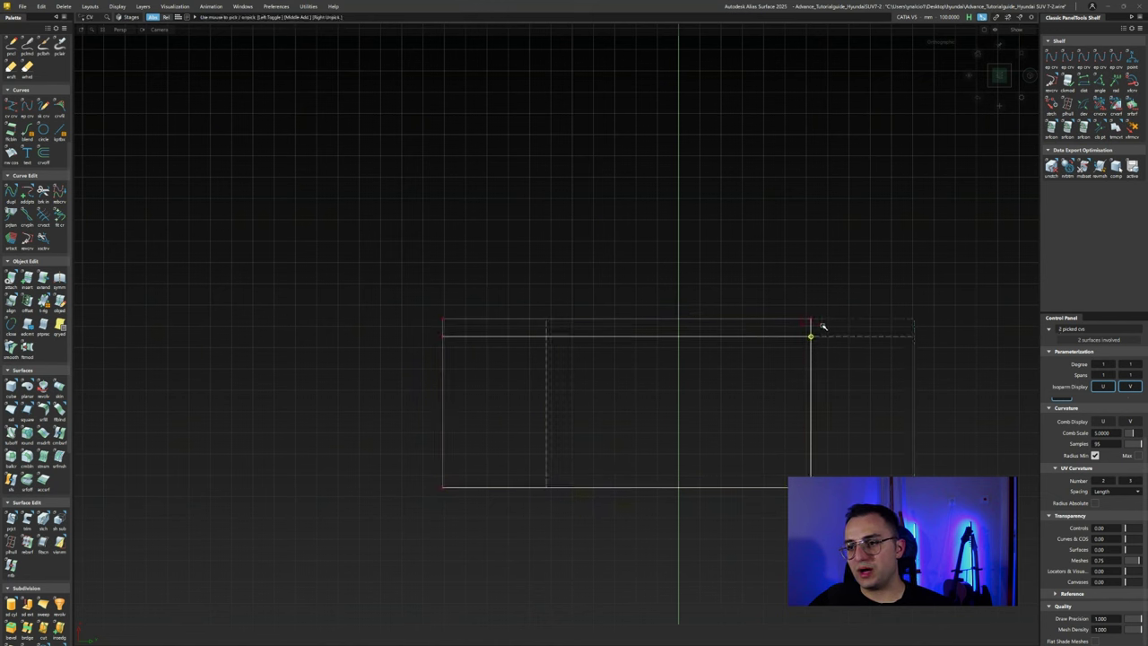
key(m)
drag(815, 326, 700, 405)
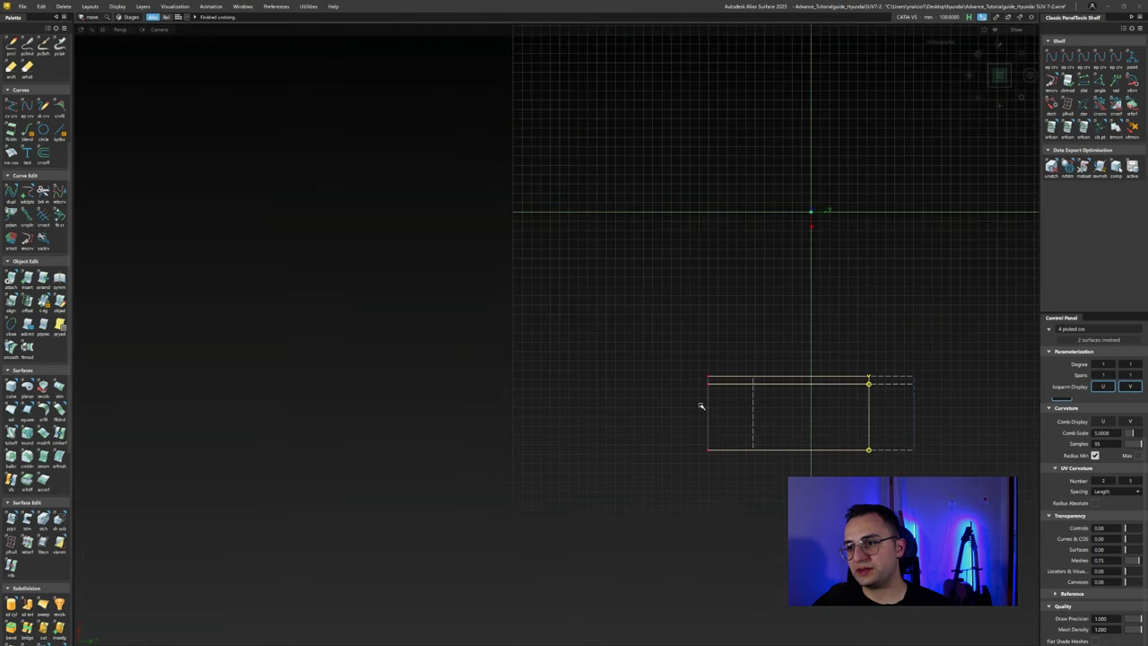
mouse_move(819, 409)
alt+shift+mouse_down()
mouse_move(736, 385)
mouse_move(708, 394)
alt+shift+mouse_up()
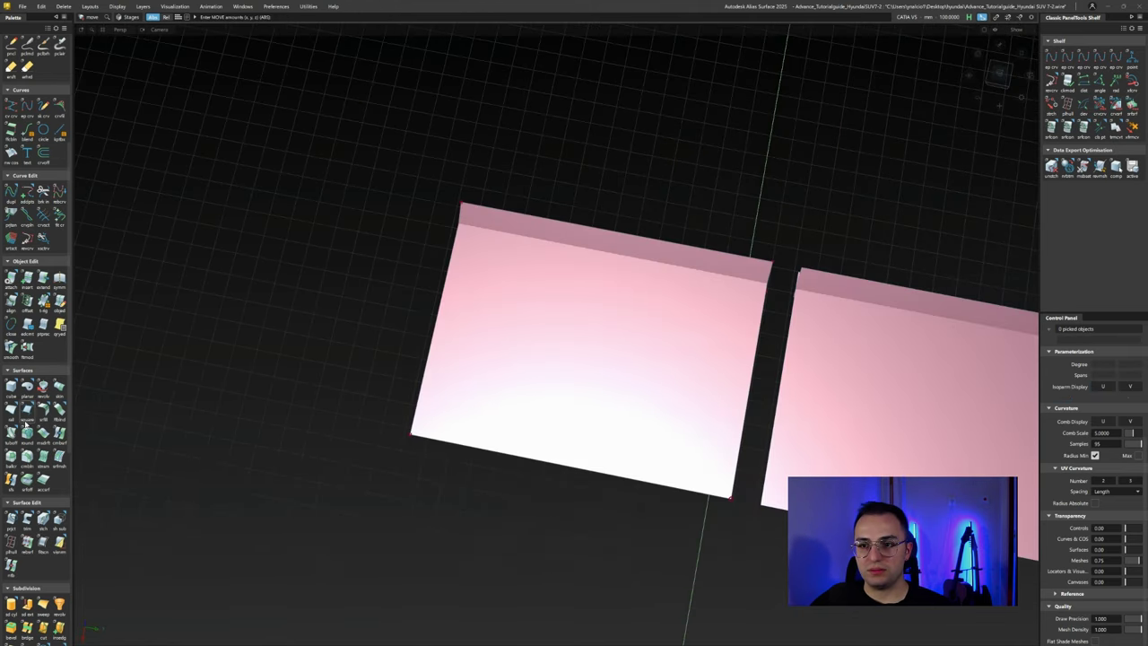
Step: Align the inner edge of the draft surfaces to the symmetry plane with Symmetry Plane Align
click(11, 301)
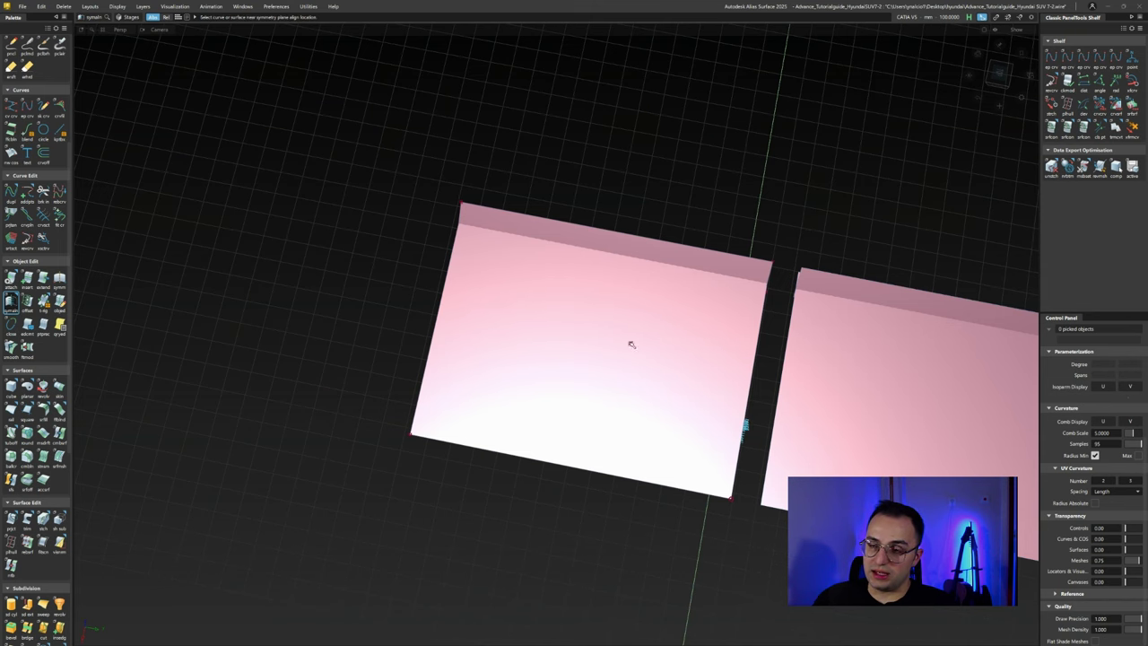
click(769, 272)
alt+shift+drag(593, 356, 623, 389)
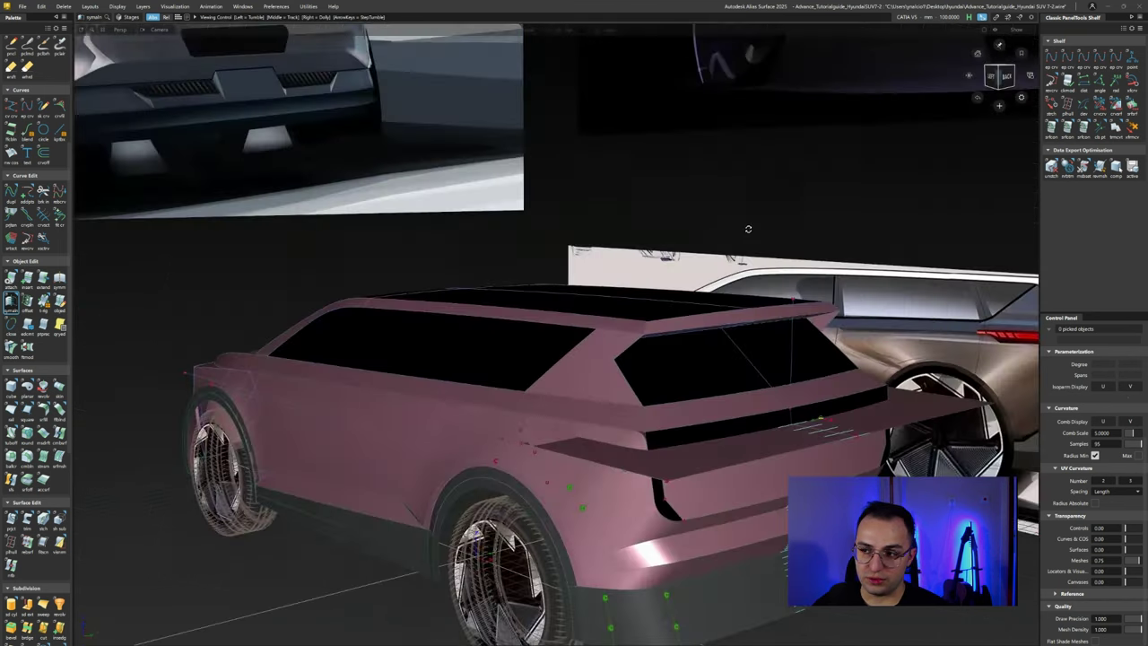
Step: Extend the edge of the short draft surface above the wheel arch and pick the adjoining draft surface for adjustment
alt+shift+drag(745, 225, 484, 423)
key(e)
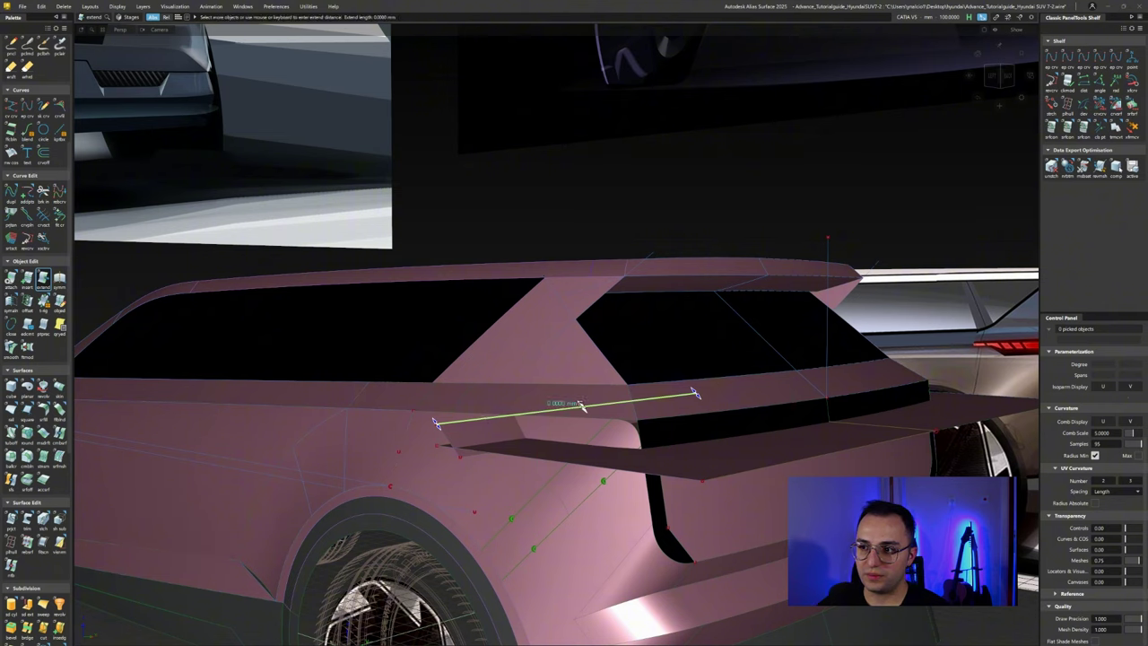
alt+shift+drag(581, 405, 685, 443)
click(669, 451)
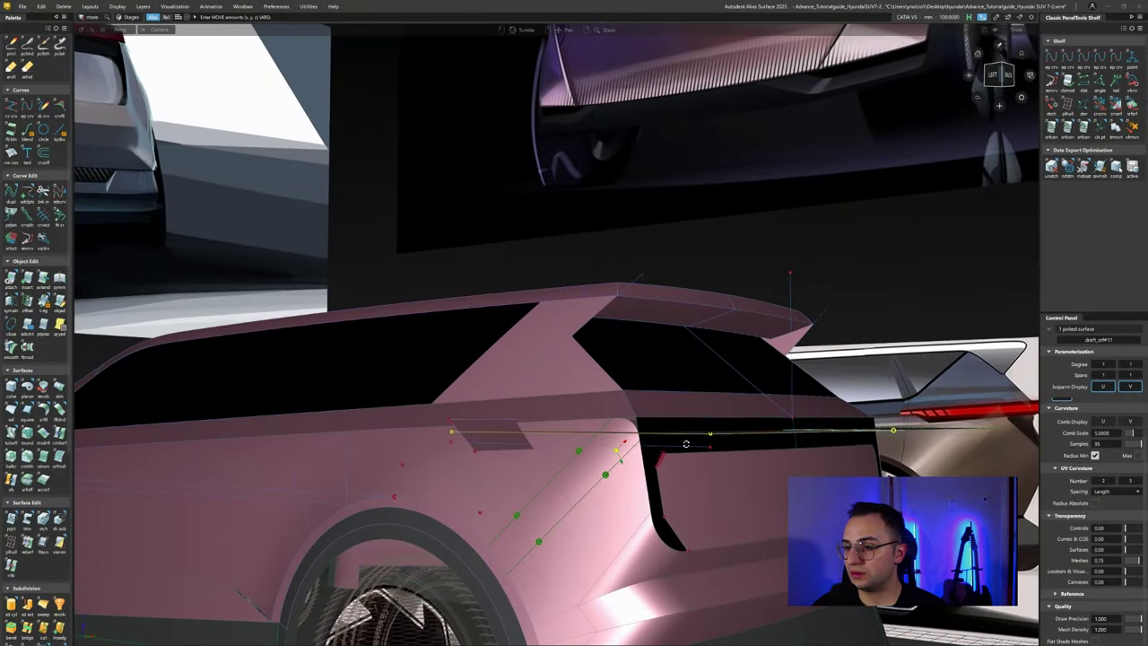
alt+shift+drag(687, 422, 529, 448)
alt+shift+right_drag(529, 448, 585, 443)
click(640, 441)
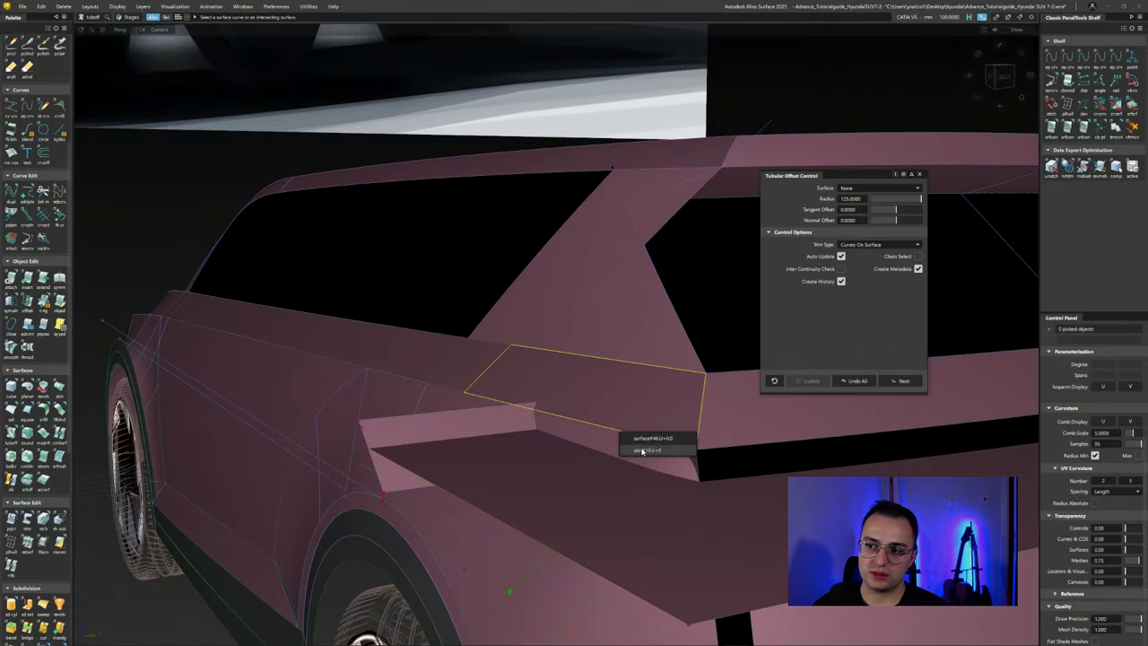
click(745, 436)
key(i)
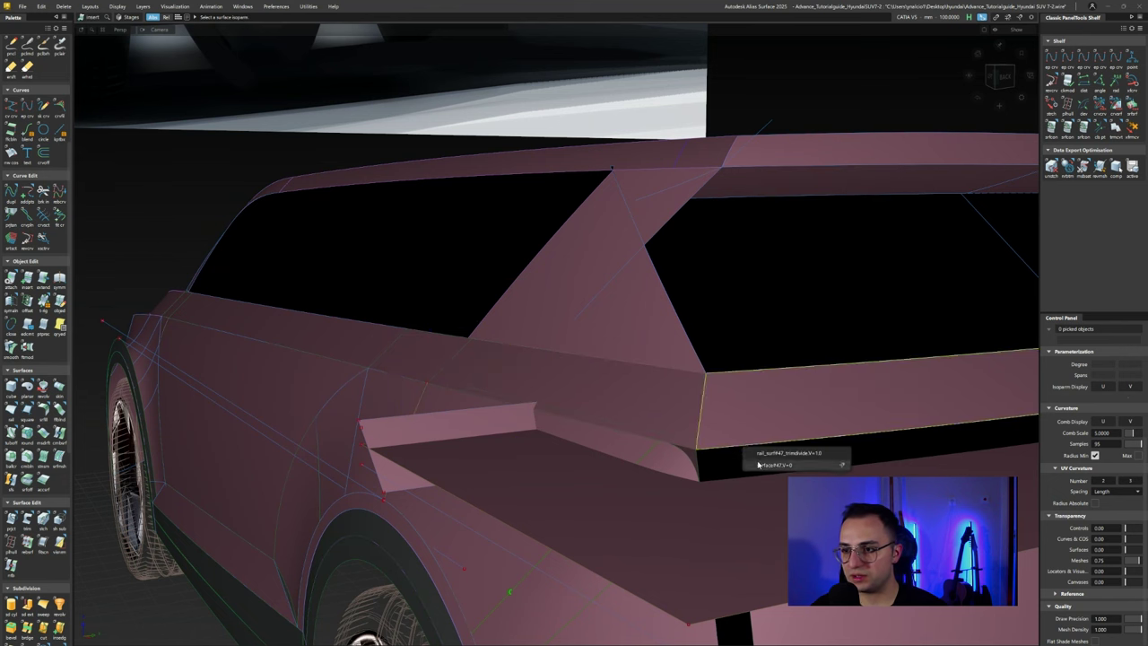
click(688, 439)
Step: Intersect the draft surfaces with the body side surface to create trim curves below the shoulder line
key(shift+i)
click(578, 432)
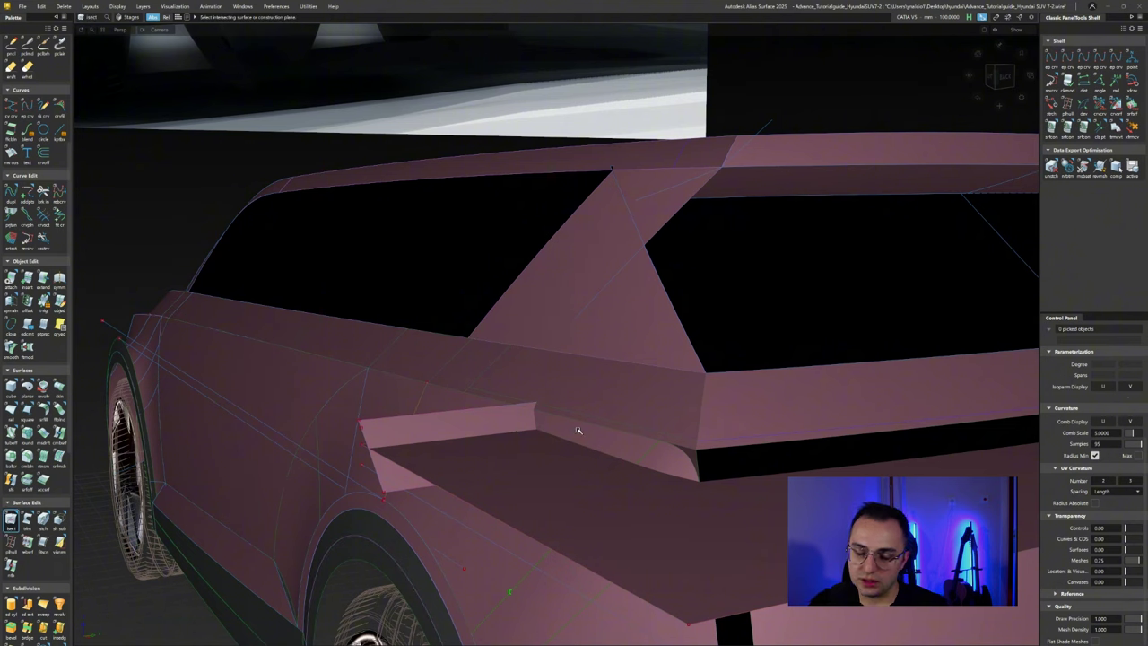
alt+shift+drag(709, 459, 488, 421)
alt+shift+right_drag(488, 421, 549, 431)
Step: Trim-divide the body side, shoulder and rear band surfaces along the curves running below the shoulder line
key(t)
click(554, 434)
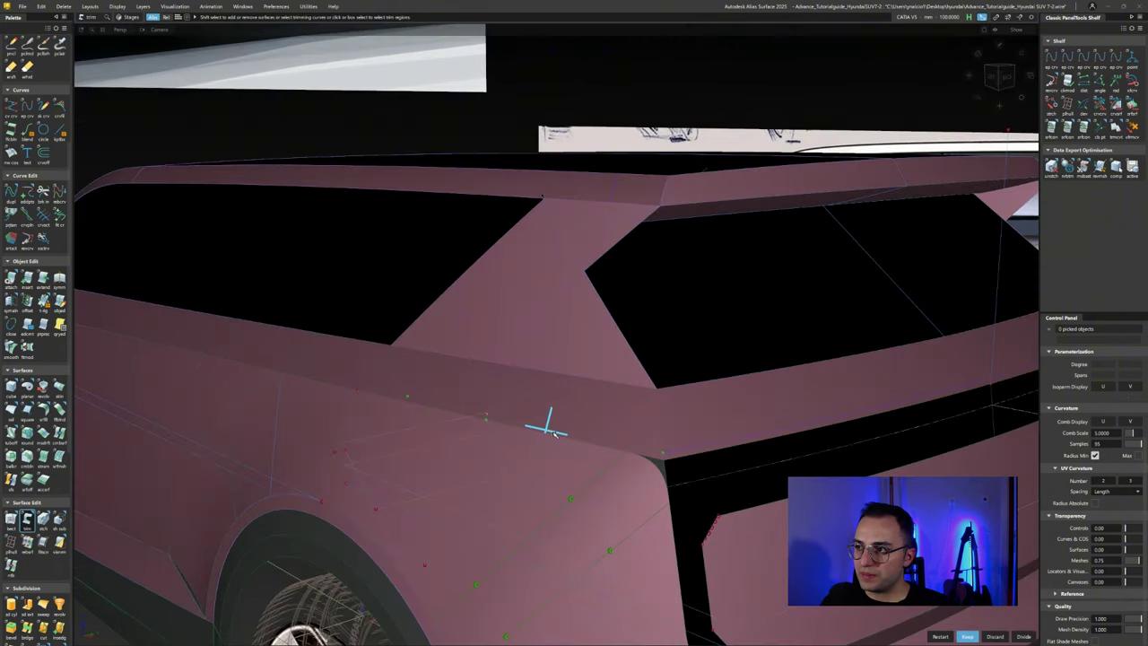
click(1022, 637)
click(448, 359)
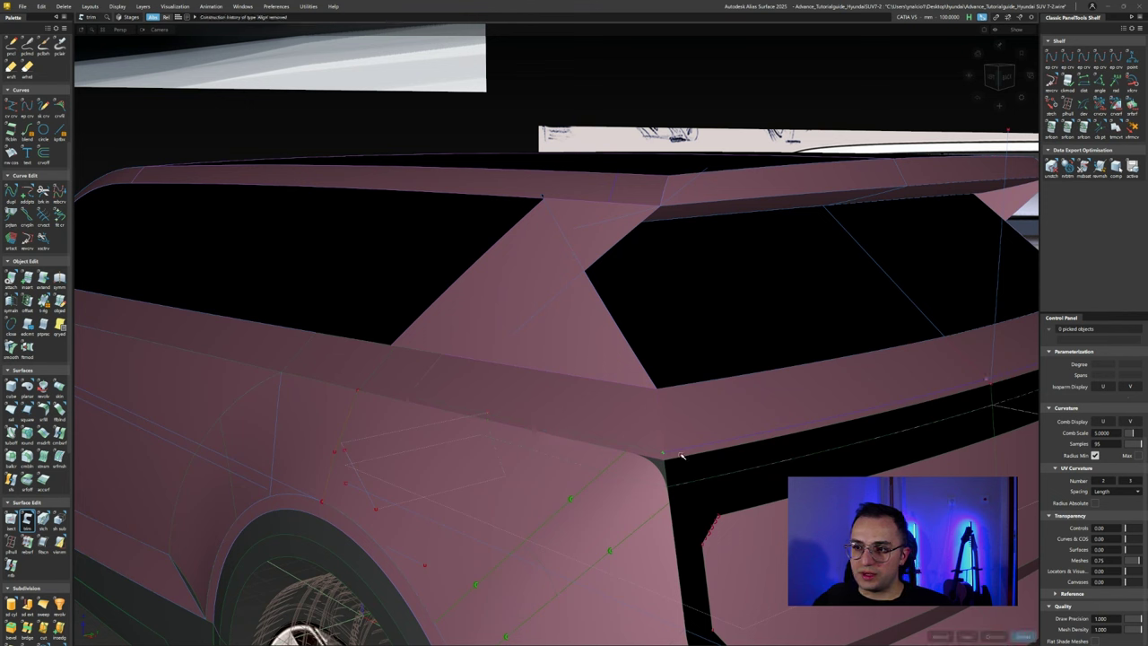
click(674, 441)
click(717, 469)
key(Return)
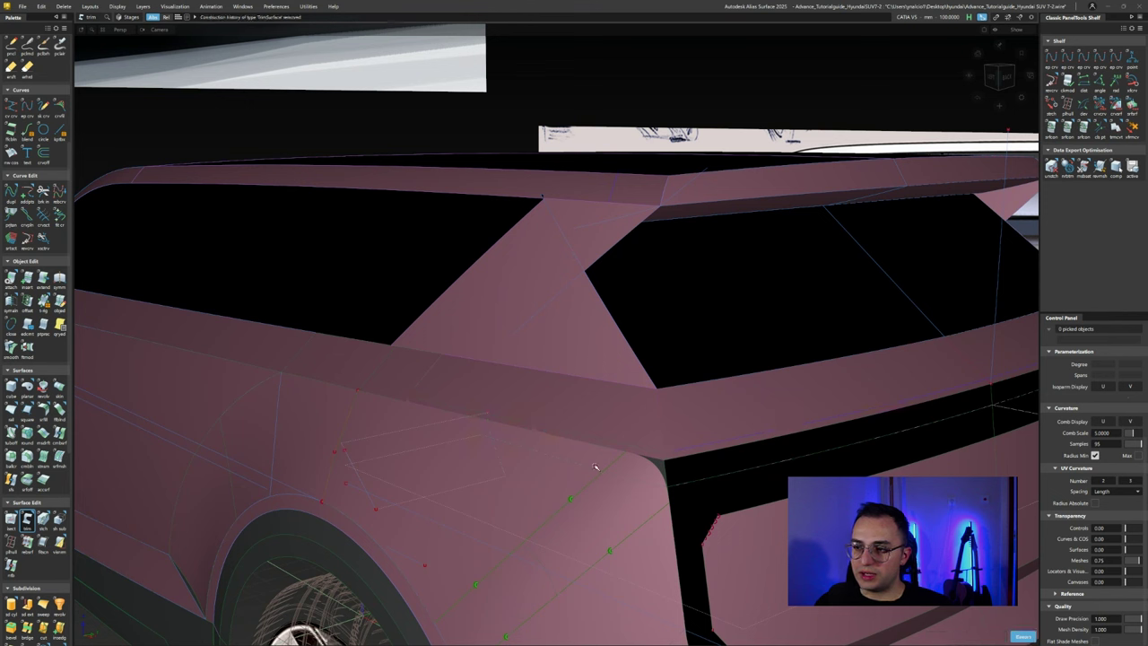
click(562, 453)
key(Return)
Step: Isolate the body side surface with the strips along the shoulder and rear, and untrim the body side surface
alt+shift+right_drag(628, 462, 703, 466)
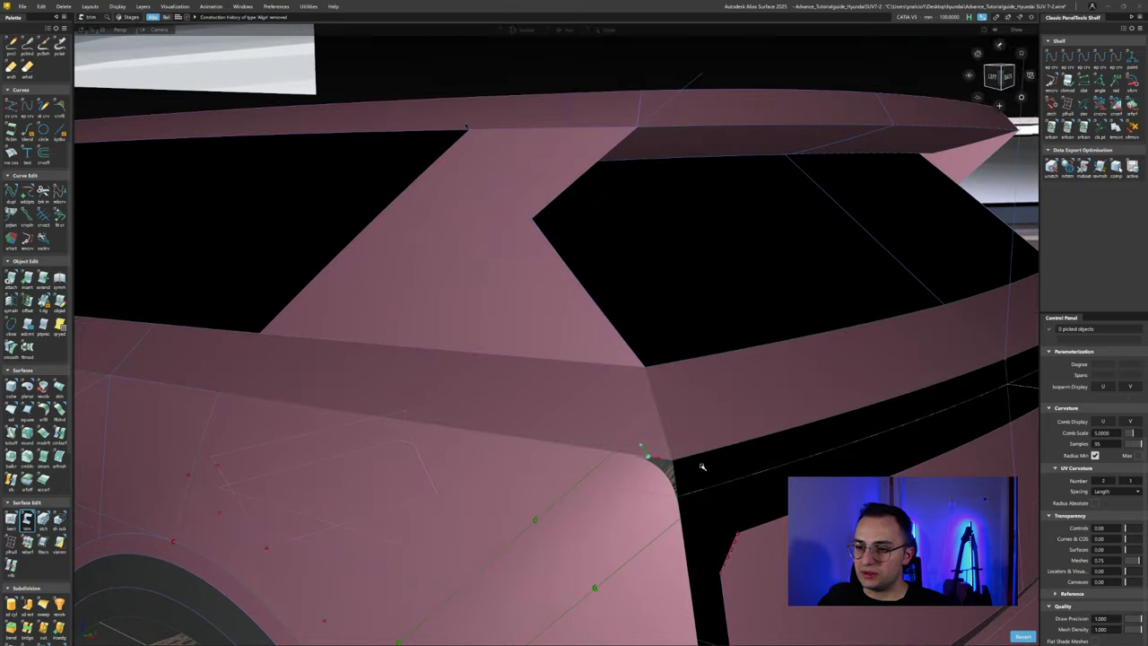
click(563, 476)
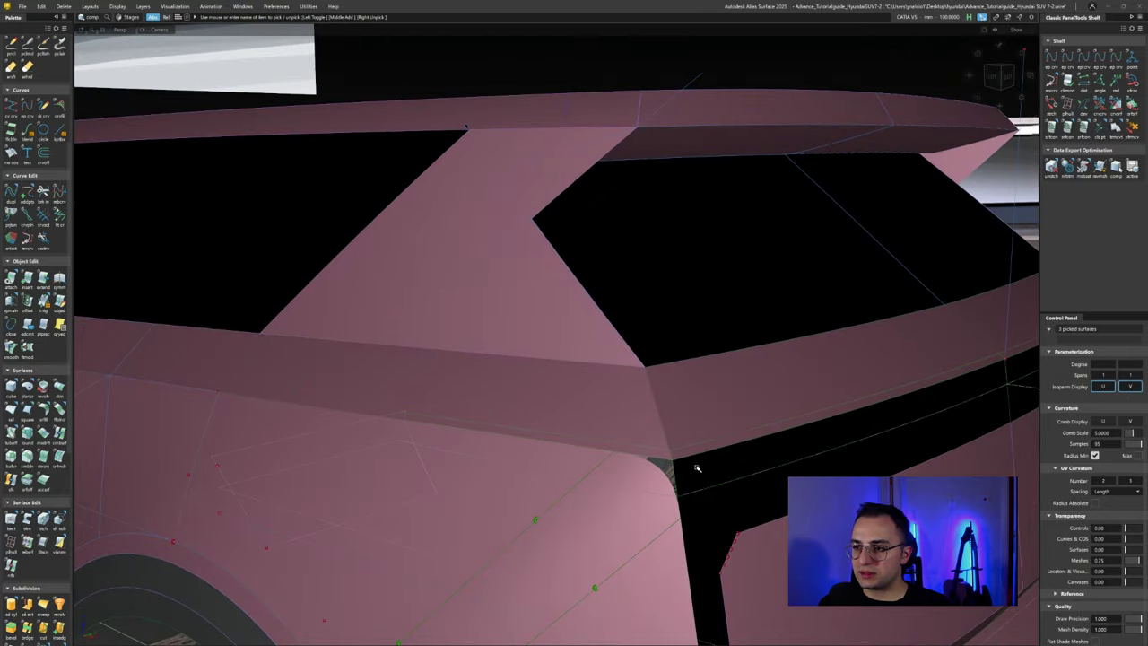
key(ctrl+h)
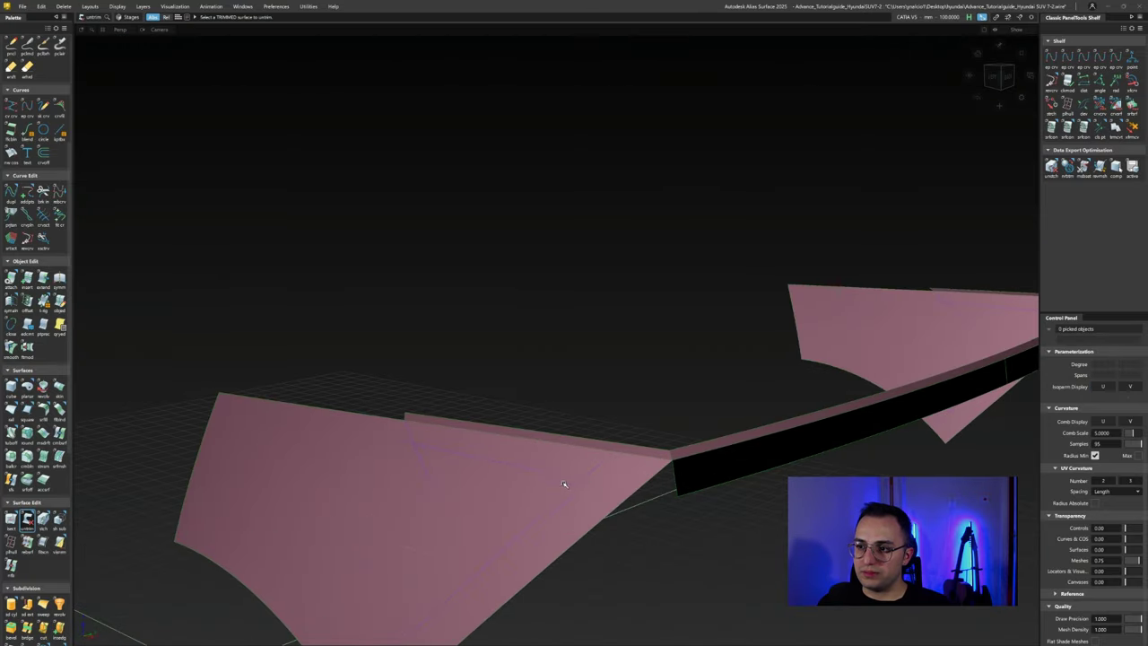
click(592, 485)
Step: Try to trim the isolated body side surface along the two intersection curves near its upper edge
ctrl+shift+right_drag(597, 457, 607, 469)
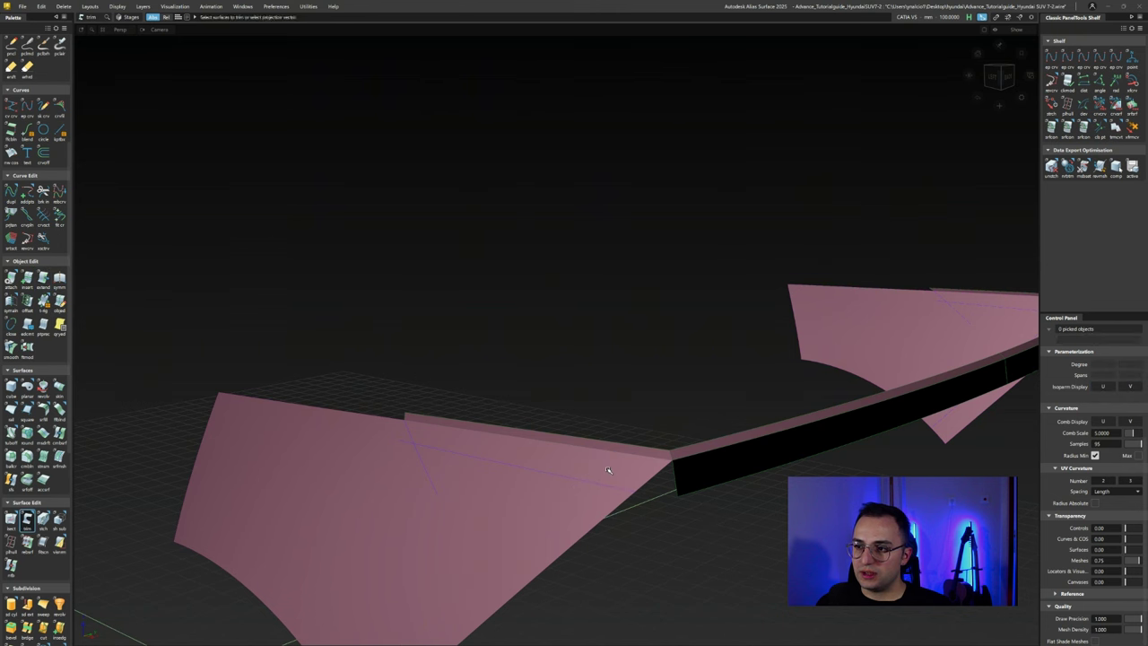
click(372, 518)
click(513, 459)
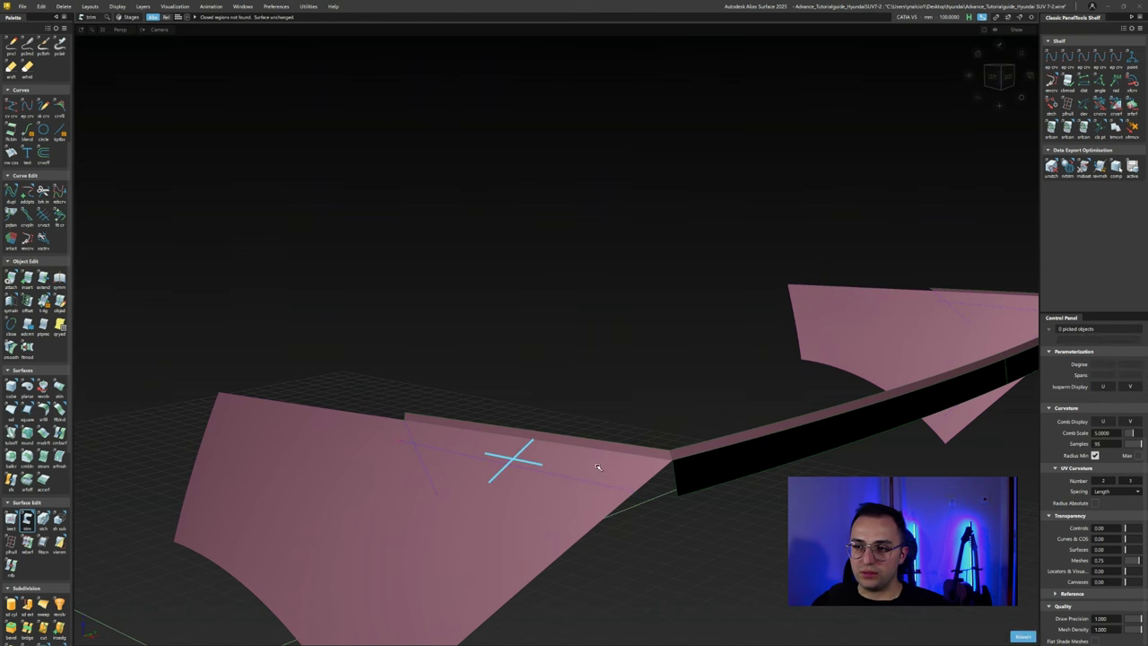
alt+shift+drag(653, 487, 544, 477)
click(545, 477)
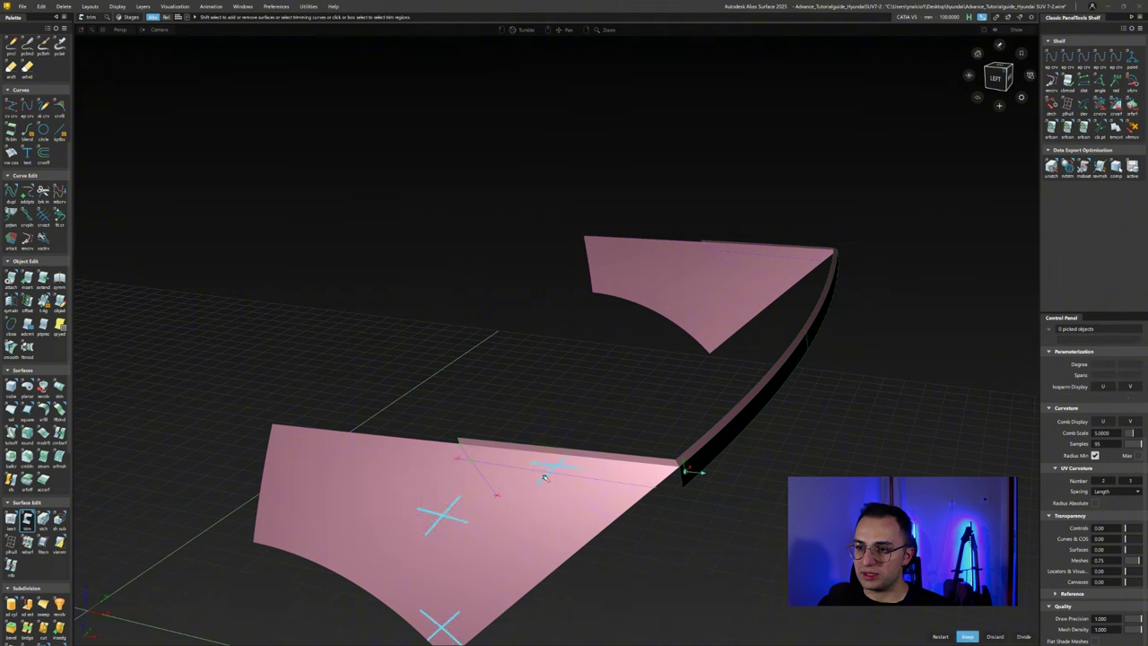
key(Return)
Step: Bring back the full model and view the rear corner where the body side meets the shoulder and rear band
alt+shift+drag(687, 472, 722, 486)
key(u)
click(721, 485)
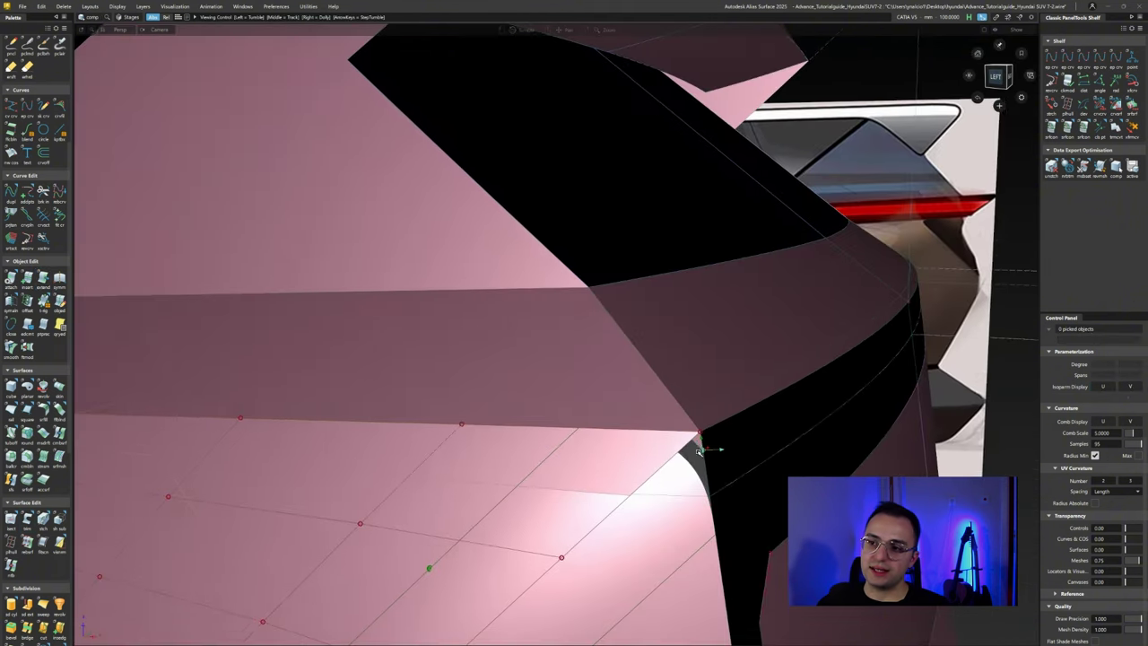
Step: Trim the rear corner surface along its intersection with the flat draft surface just below the shoulder line
ctrl+shift+drag(743, 441, 489, 498)
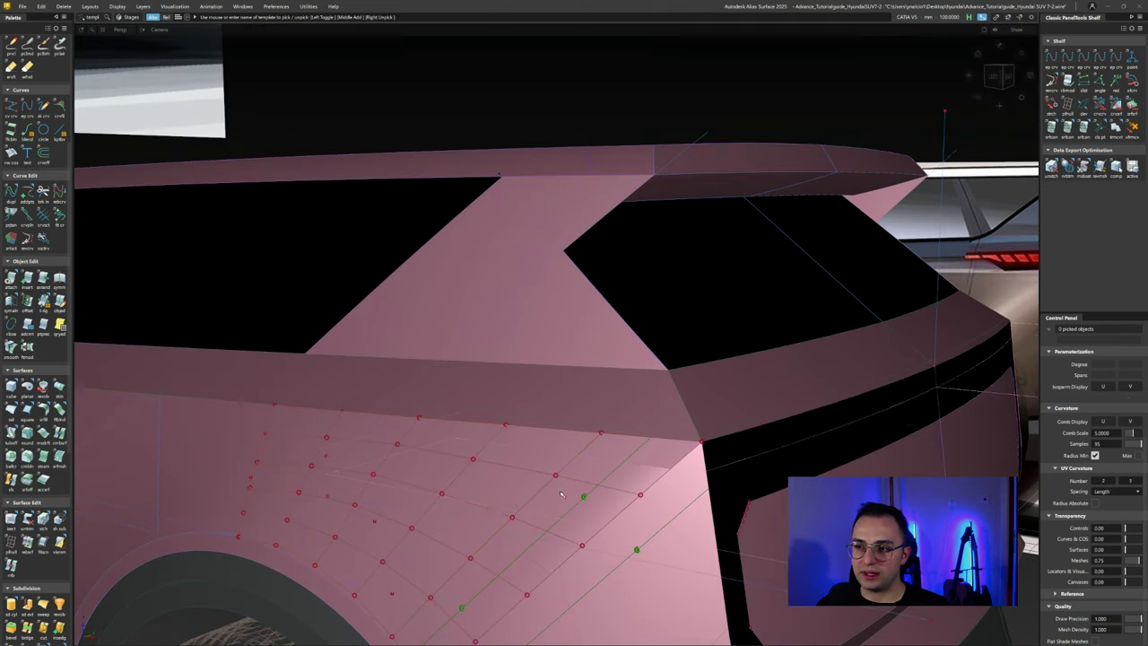
click(566, 504)
key(Return)
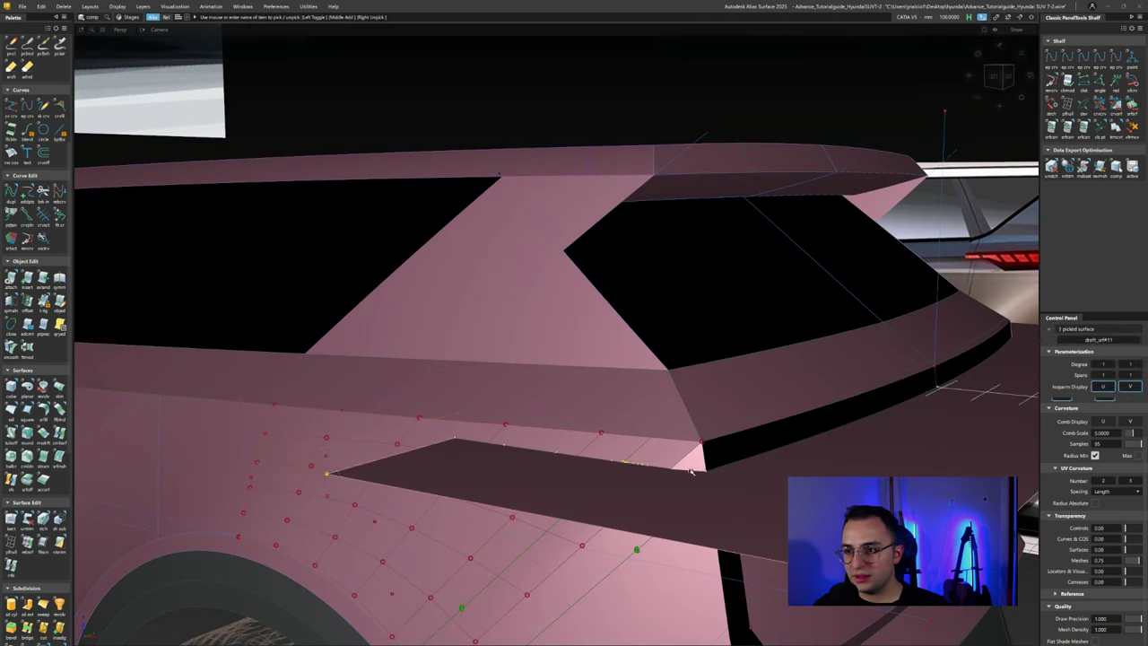
key(t)
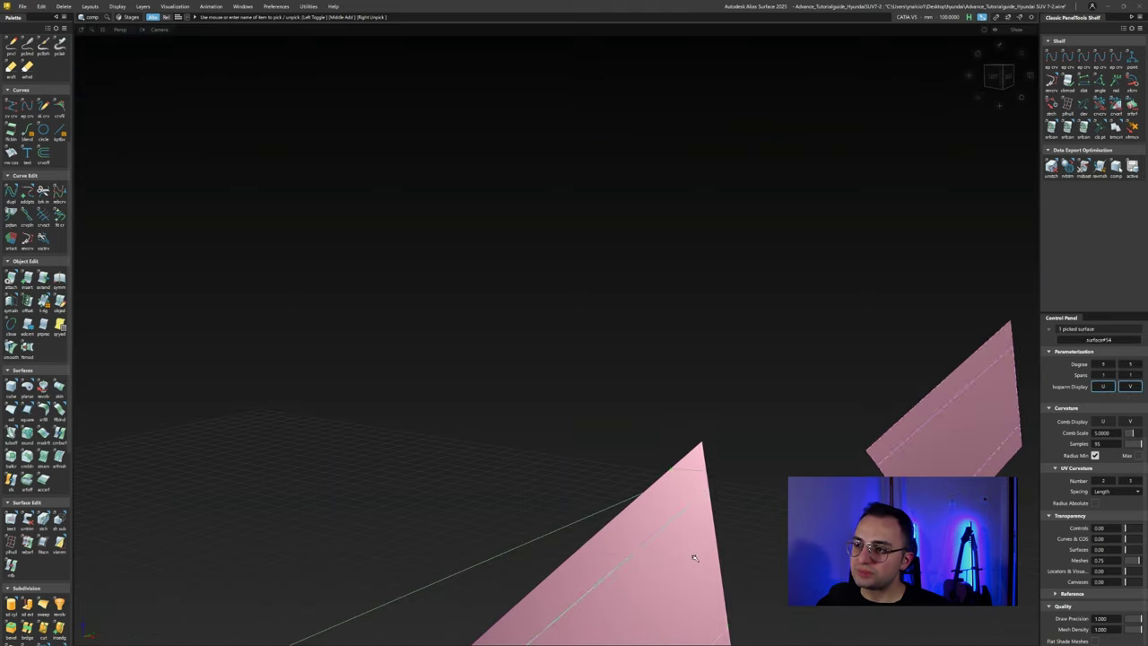
click(695, 468)
click(992, 637)
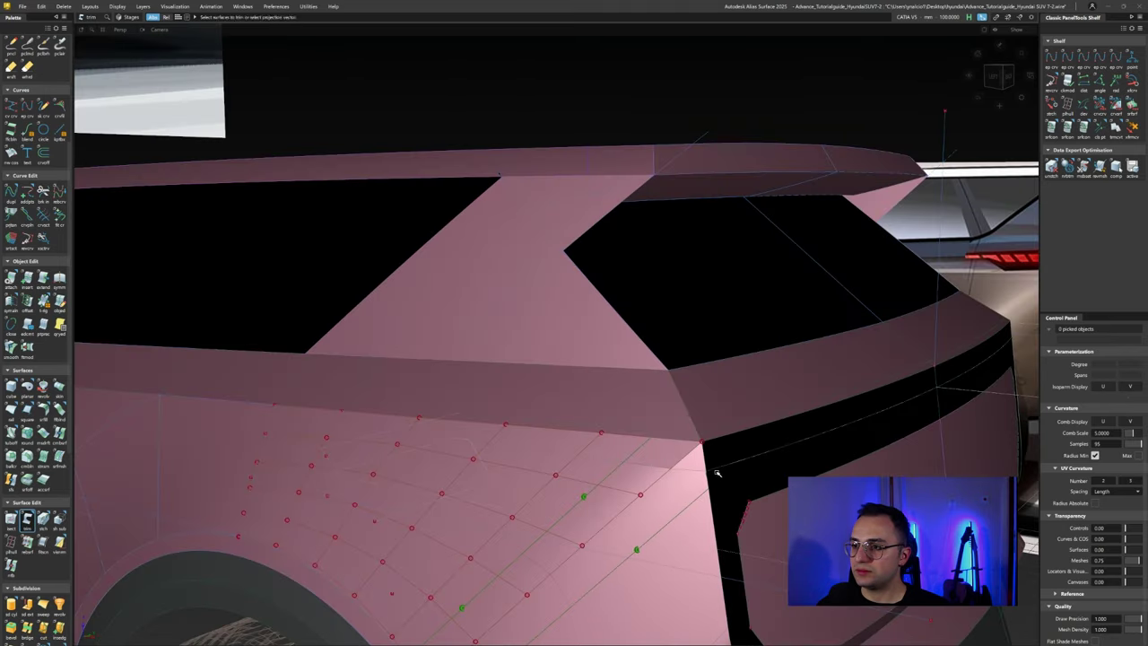
Step: Pick the trimmed light strip surfaces along the body side, corner and rear band, and assign them a red shader
click(680, 461)
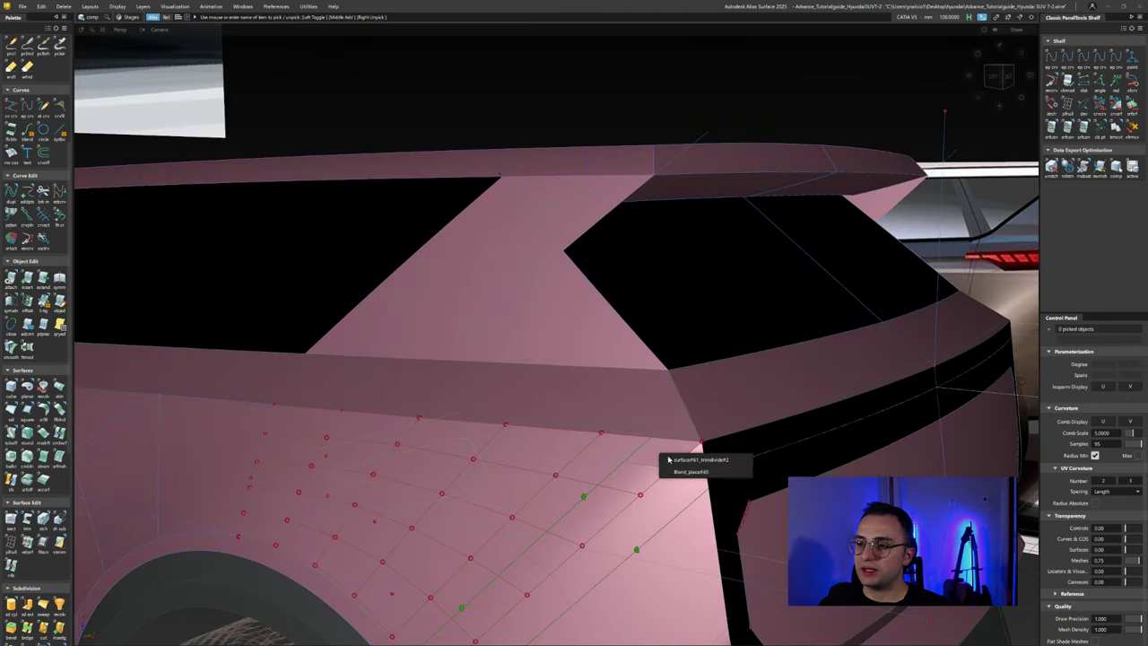
click(689, 460)
scroll(686, 466, up, 3)
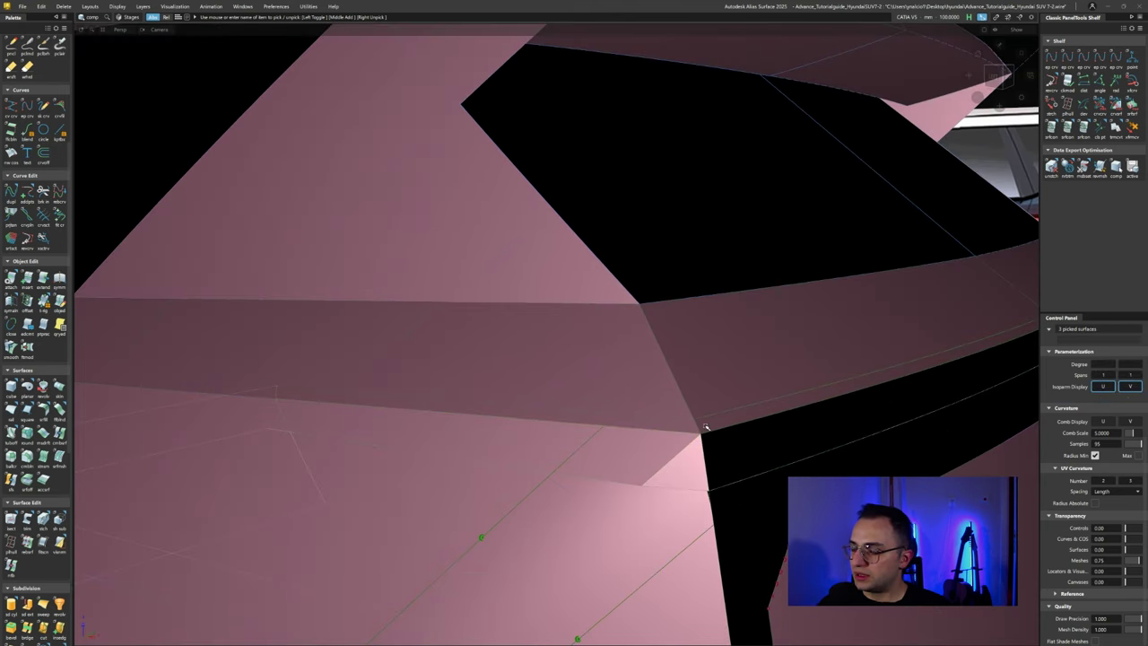
scroll(569, 364, down, 10)
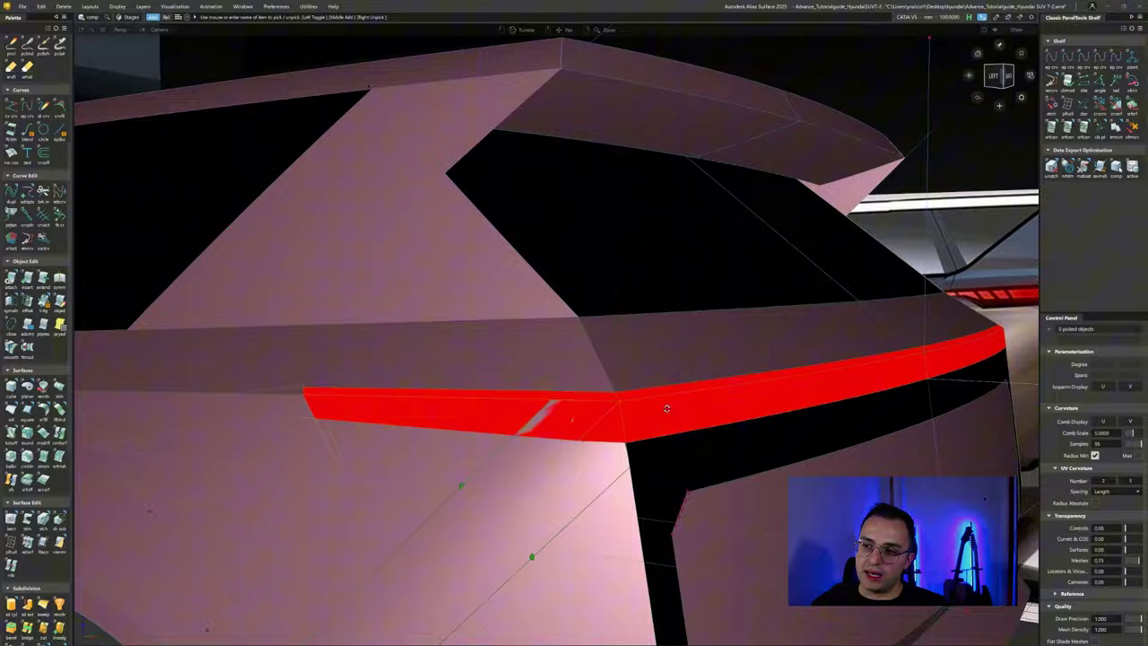
Step: Project the light's lower line onto the rear corner surfaces from the left view and trim them to fill the gap in the red strip
alt+shift+drag(666, 409, 609, 443)
alt+shift+right_drag(609, 442, 565, 442)
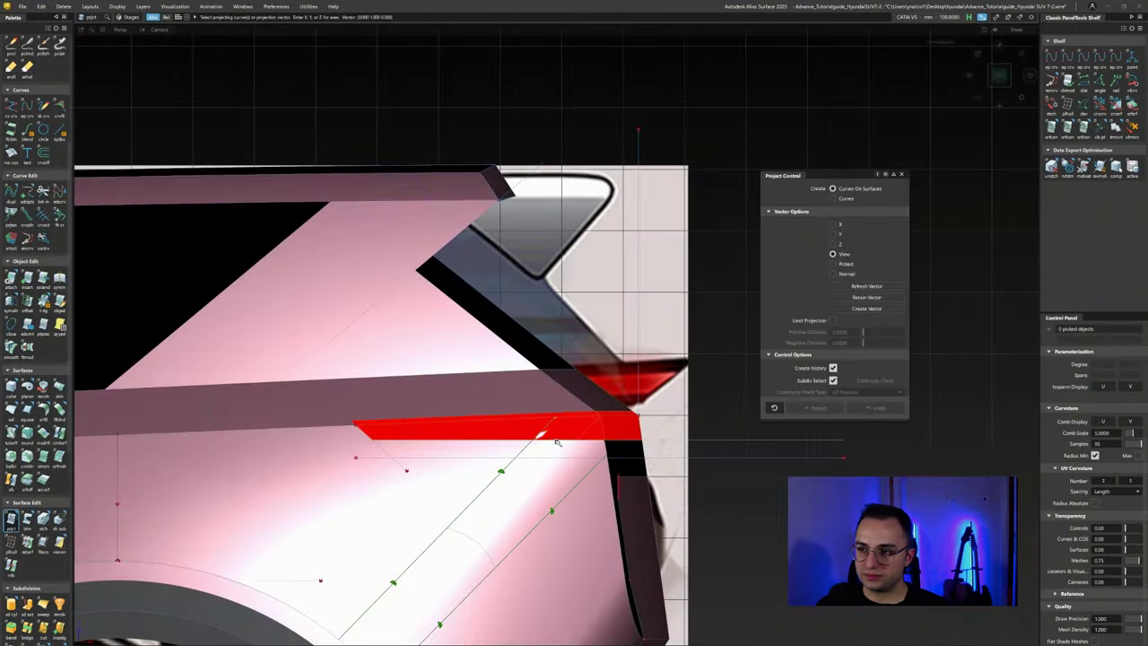
click(888, 403)
click(999, 75)
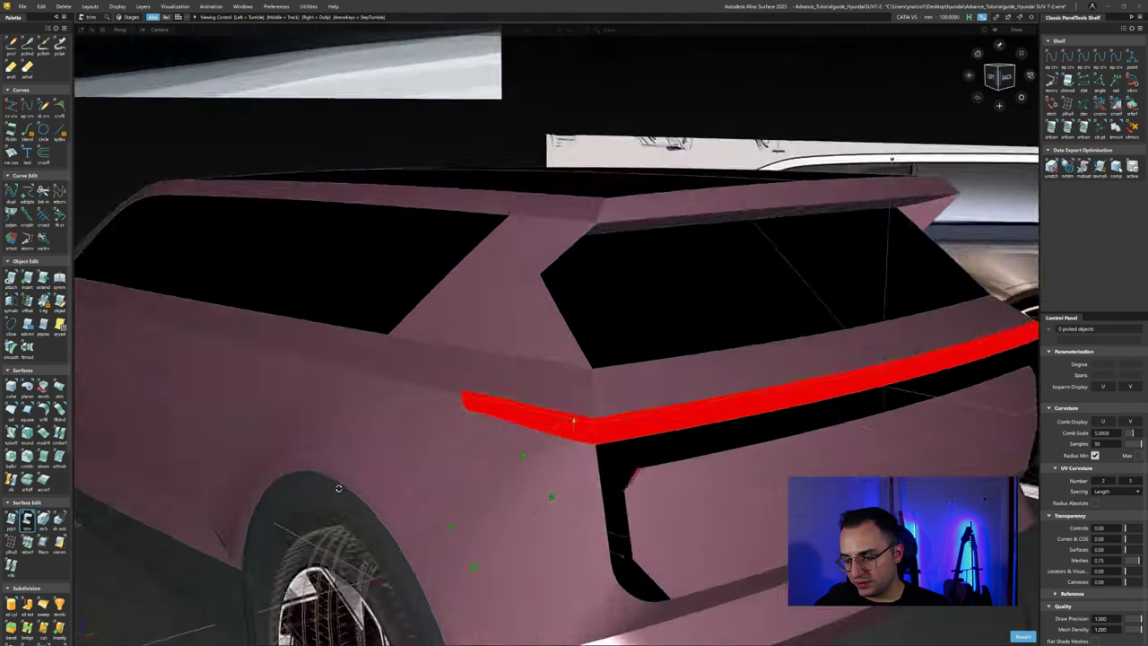
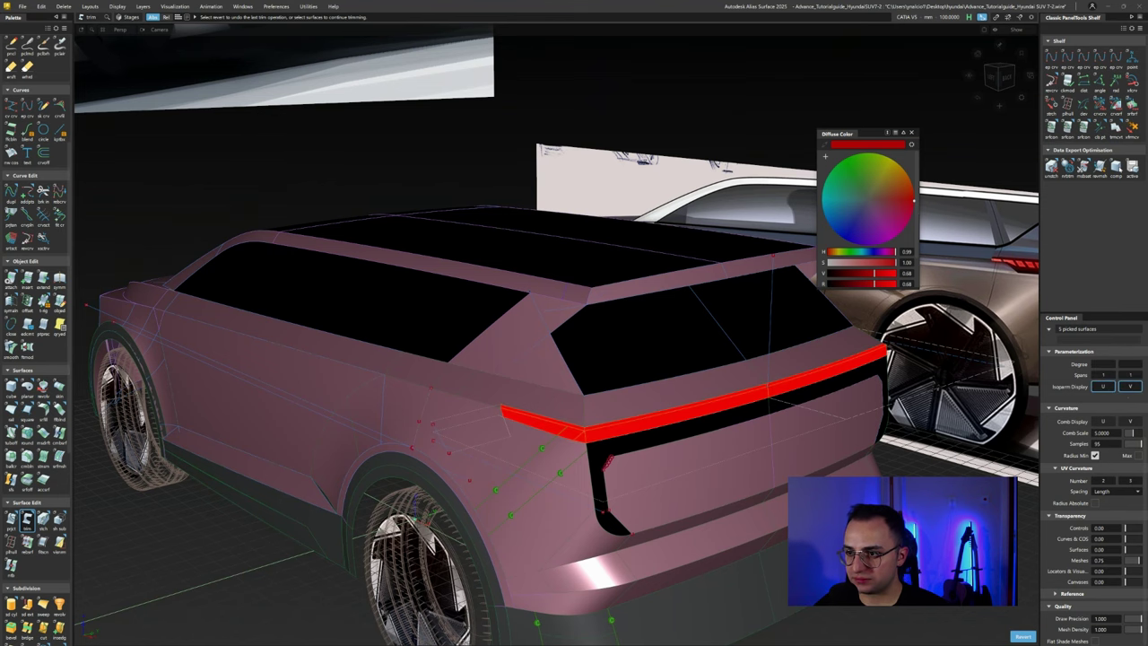
Step: Compare the model's rear with the rear reference sketch and check the dark lower cladding surfaces in isolation
alt+shift+drag(623, 359, 665, 473)
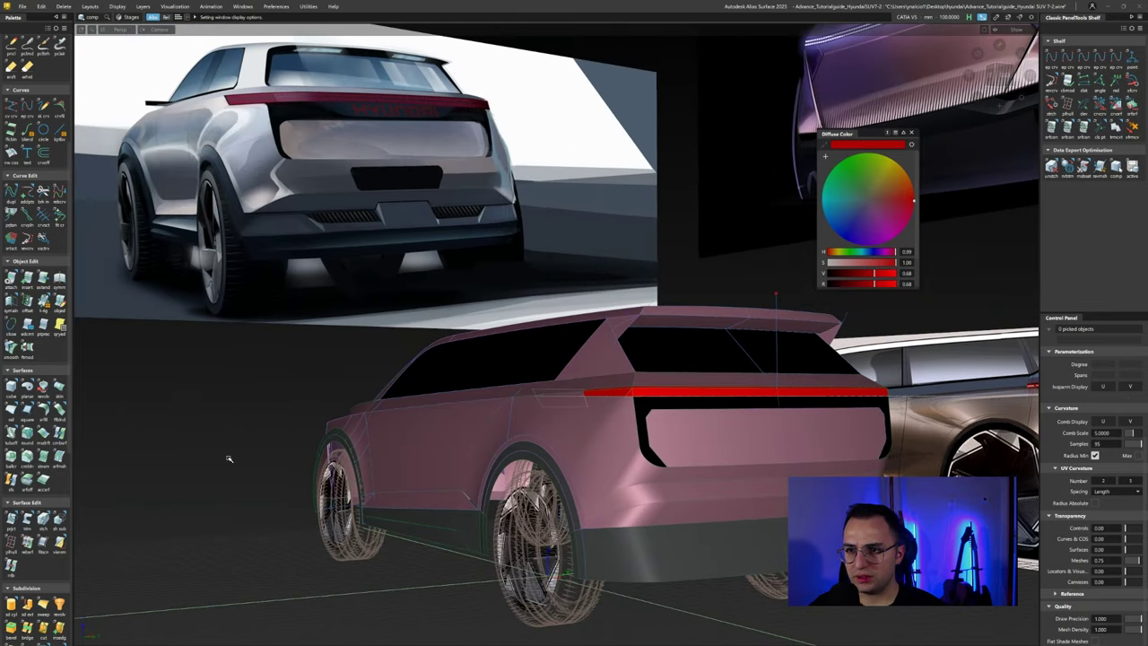
click(529, 524)
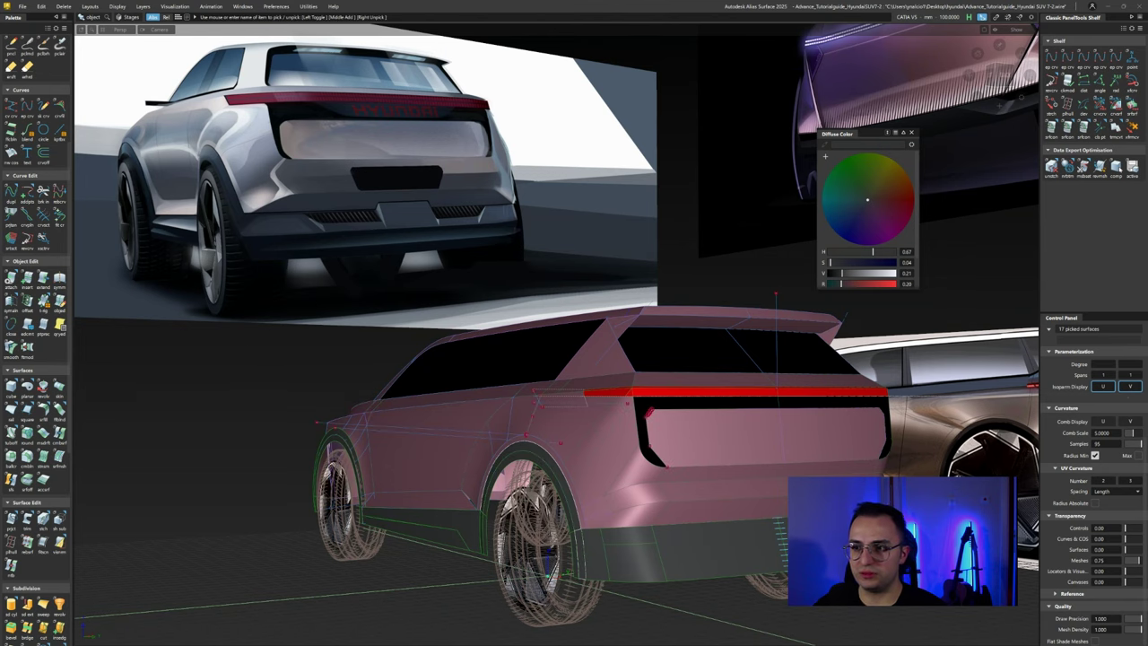
scroll(390, 217, down, 5)
key(ctrl+shift+h)
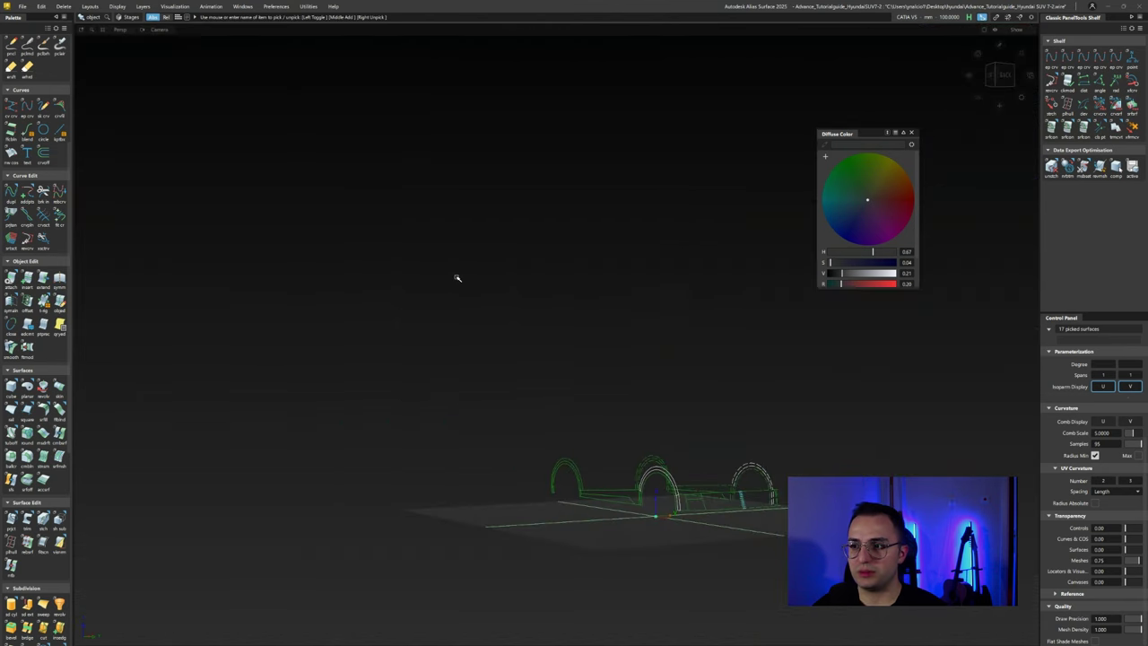
key(ctrl+shift+h)
scroll(639, 339, up, 5)
click(1019, 29)
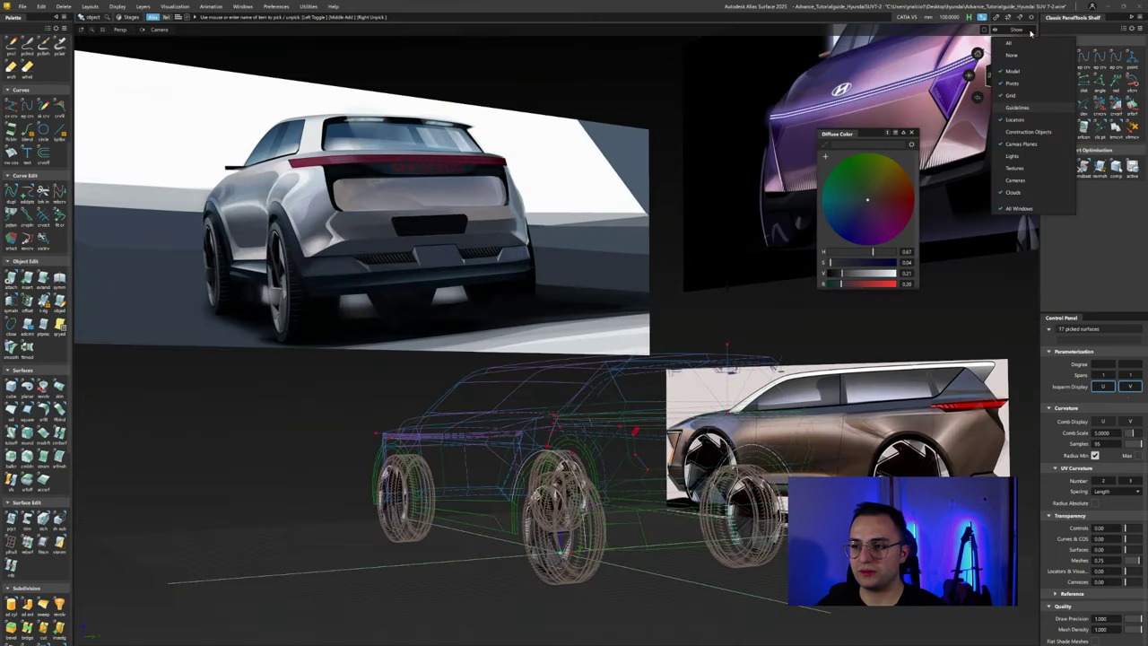
click(1054, 137)
alt+shift+drag(672, 269, 608, 439)
scroll(628, 457, up, 4)
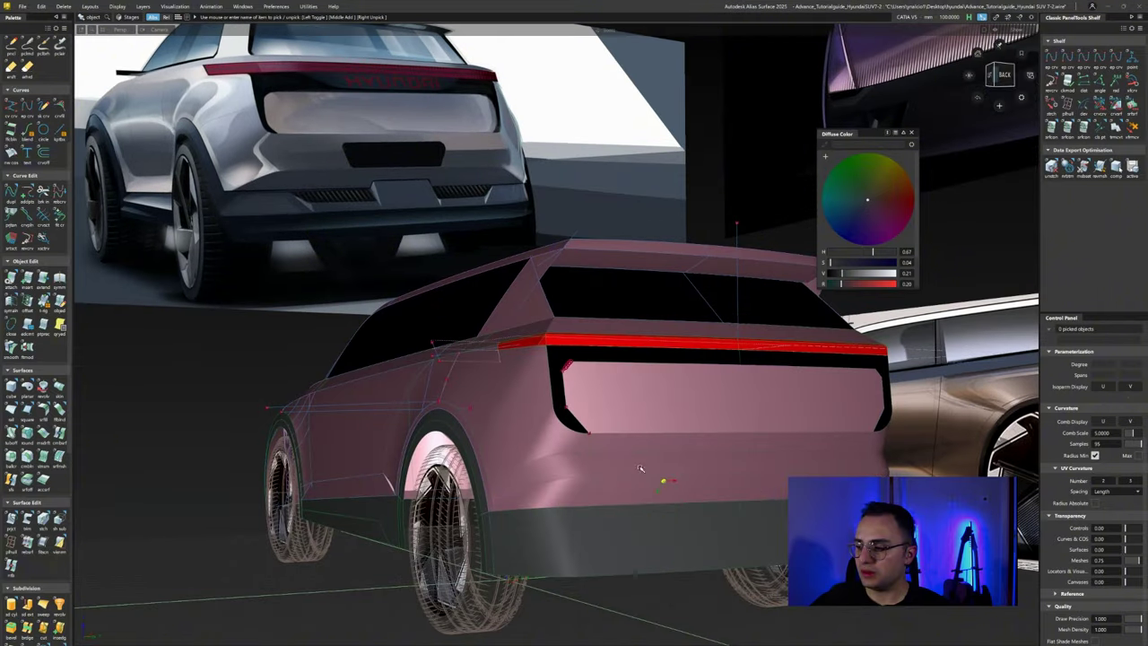
Step: Examine the control points of the rear lower cladding surface
click(690, 549)
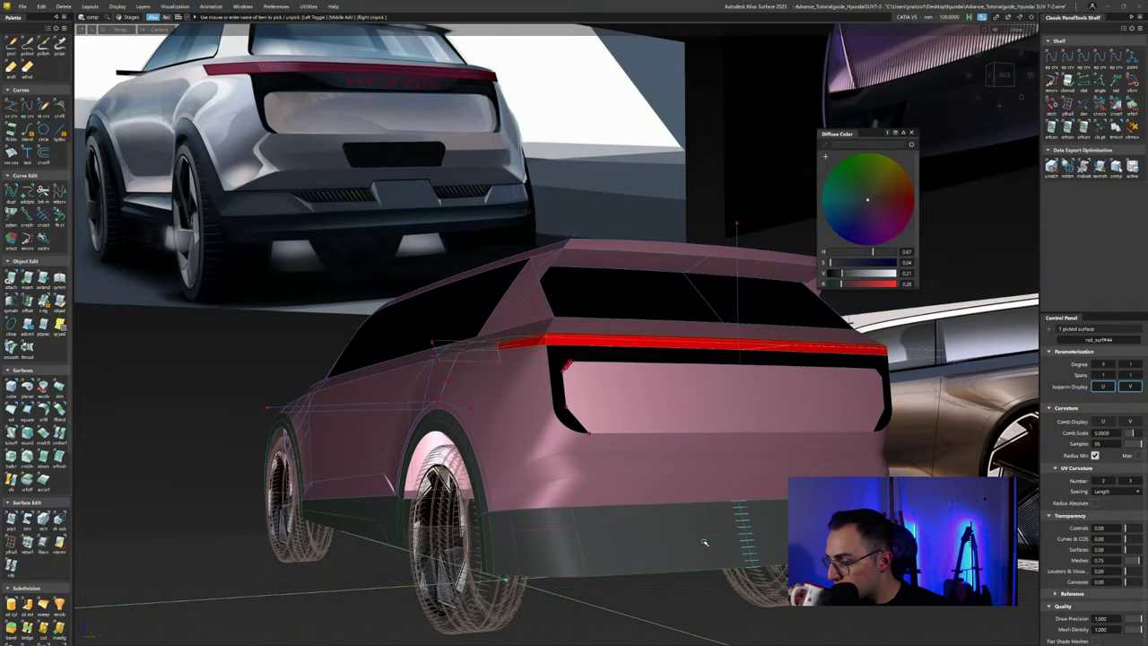
alt+shift+drag(691, 549, 707, 533)
ctrl+shift+right_click(782, 570)
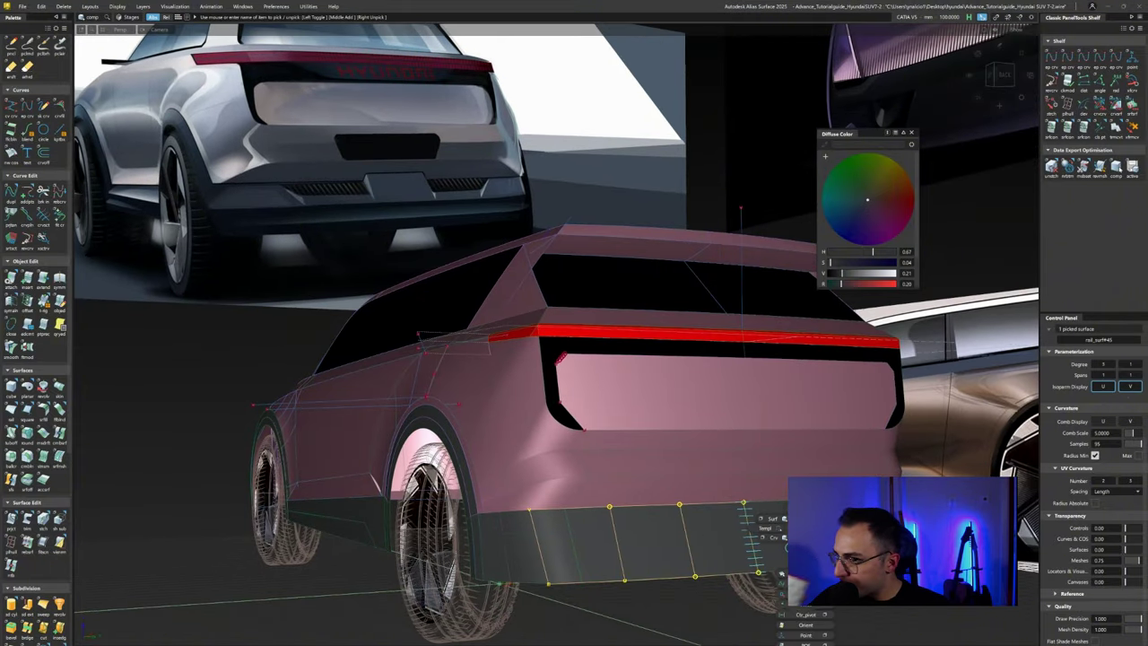
ctrl+shift+right_drag(780, 567, 722, 506)
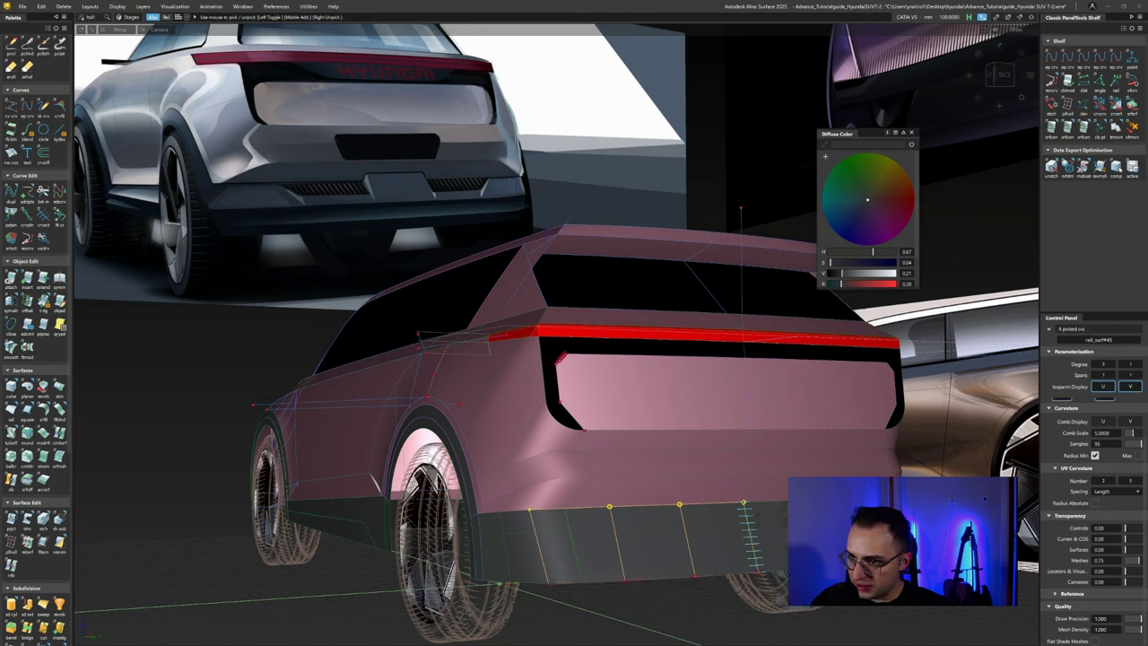
click(720, 559)
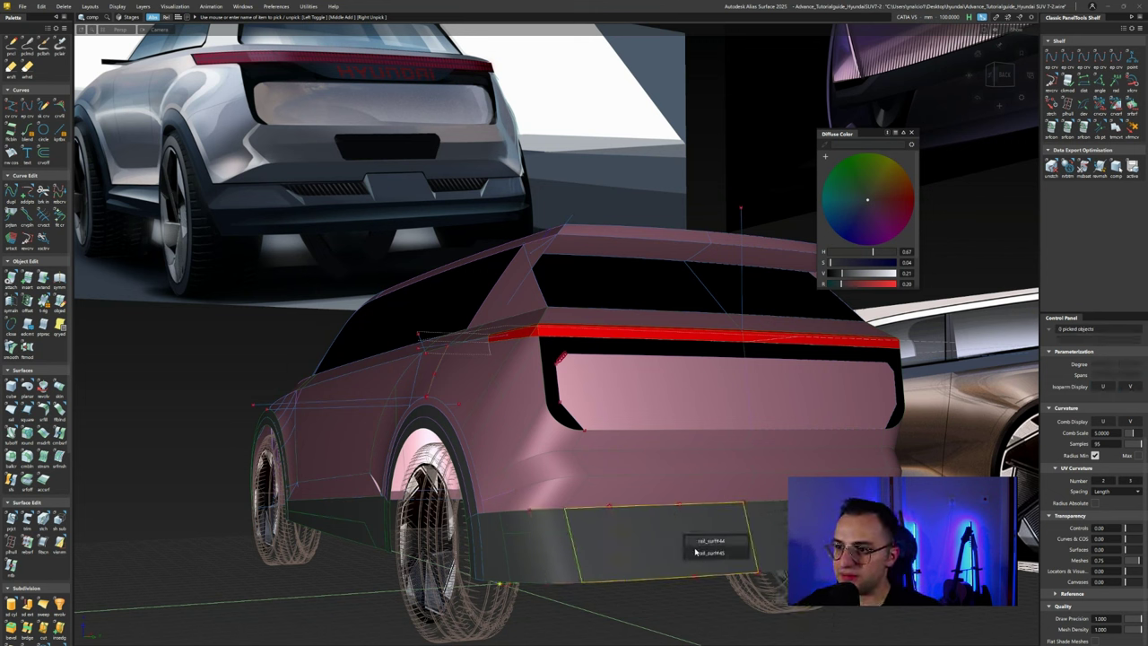
click(690, 544)
click(694, 552)
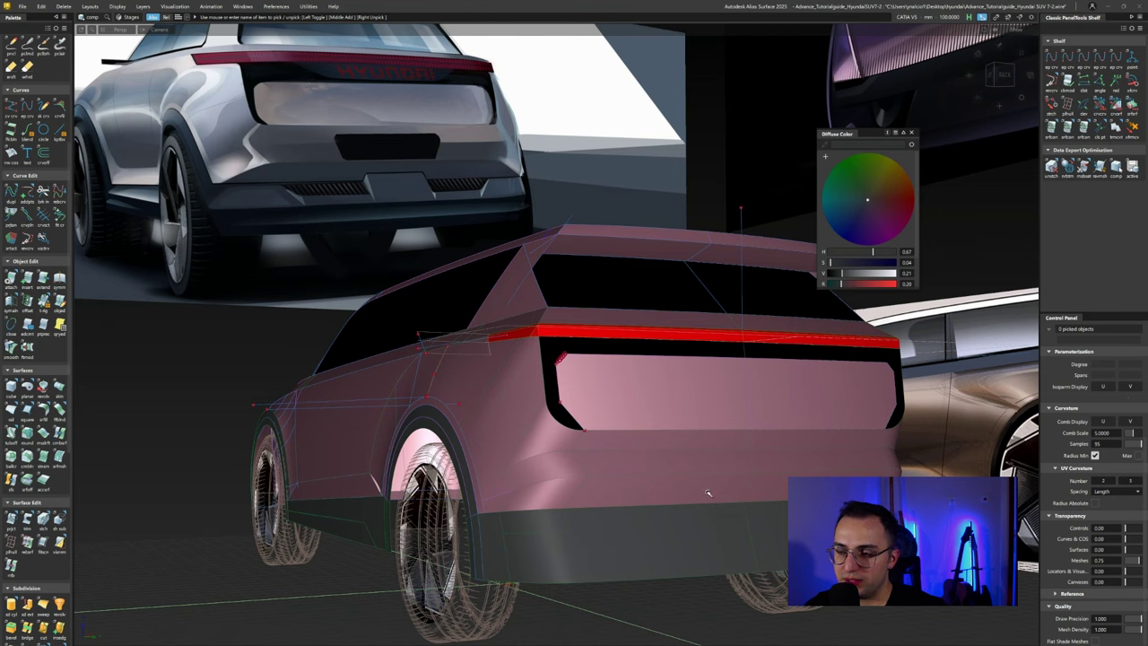
Step: Insert a line at mid-height across the rear lower cladding and try trimming away the cladding below it
ctrl+shift+right_drag(688, 531, 676, 563)
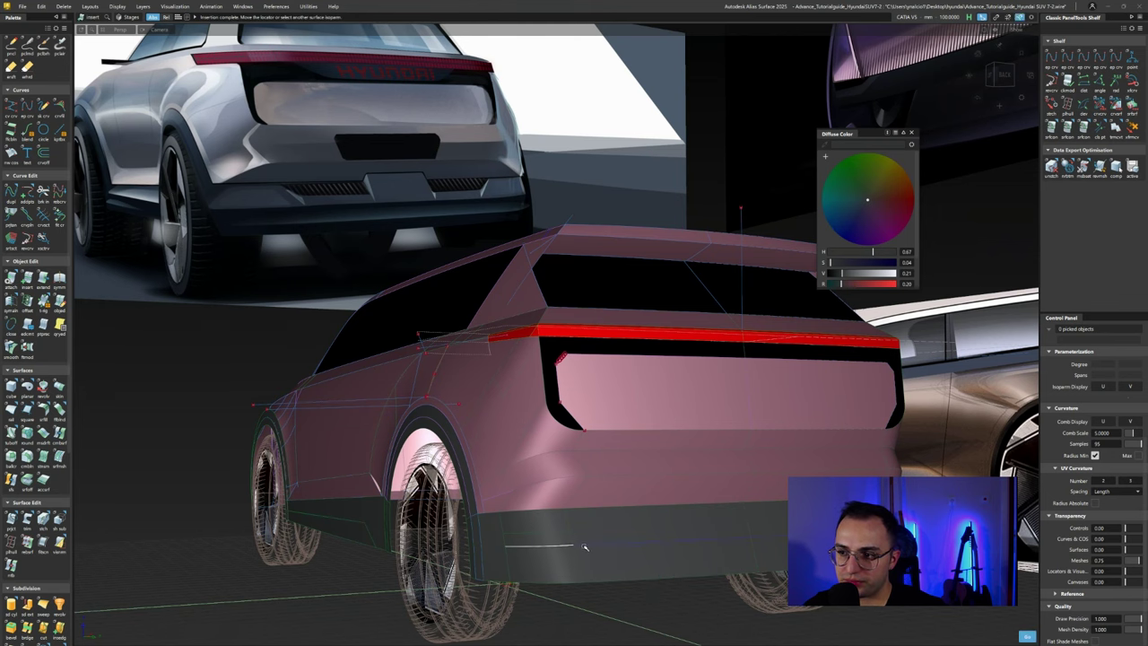
alt+shift+drag(584, 546, 618, 520)
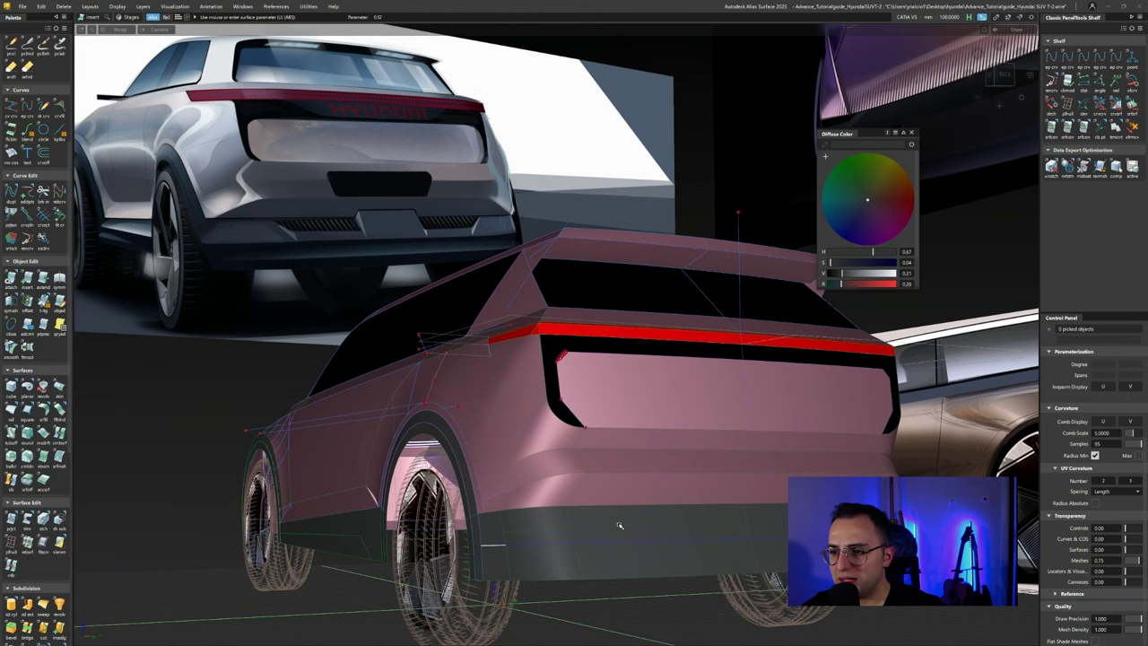
click(625, 530)
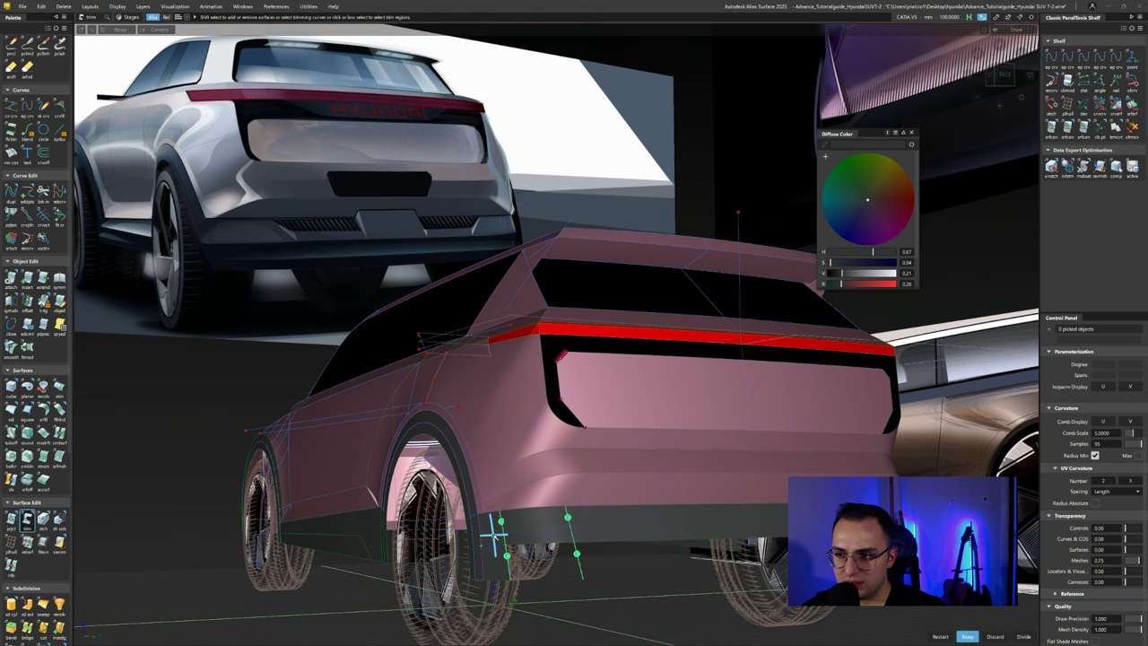
click(494, 535)
alt+shift+drag(587, 532, 645, 562)
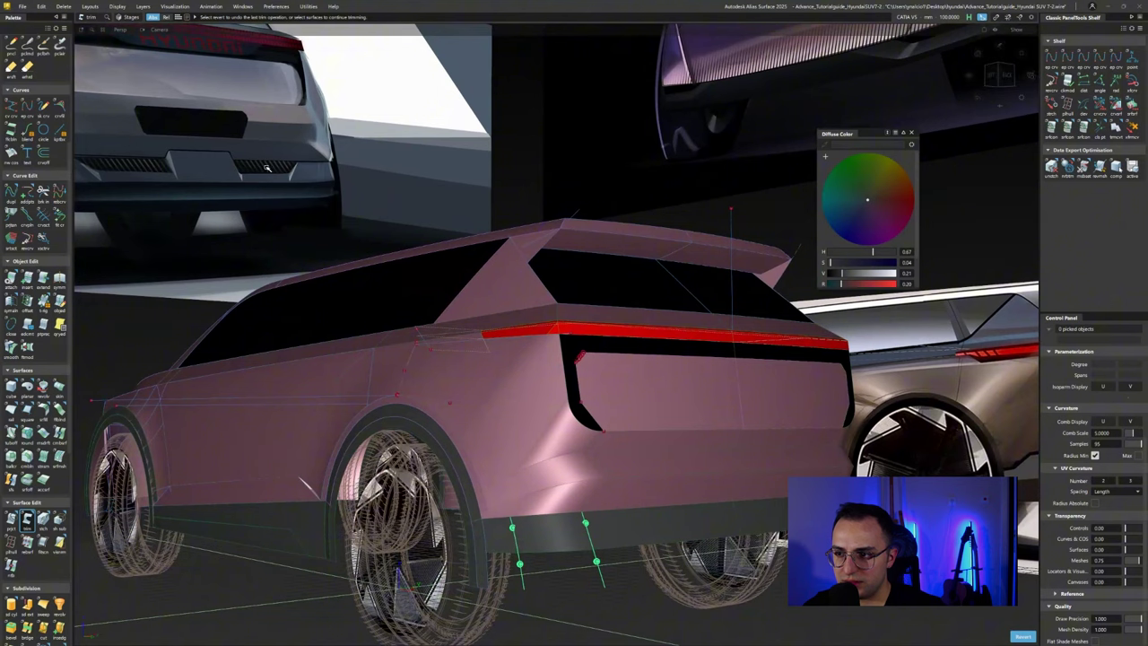
mouse_move(547, 549)
alt+shift+mouse_down()
mouse_move(522, 518)
mouse_move(534, 534)
alt+shift+mouse_up()
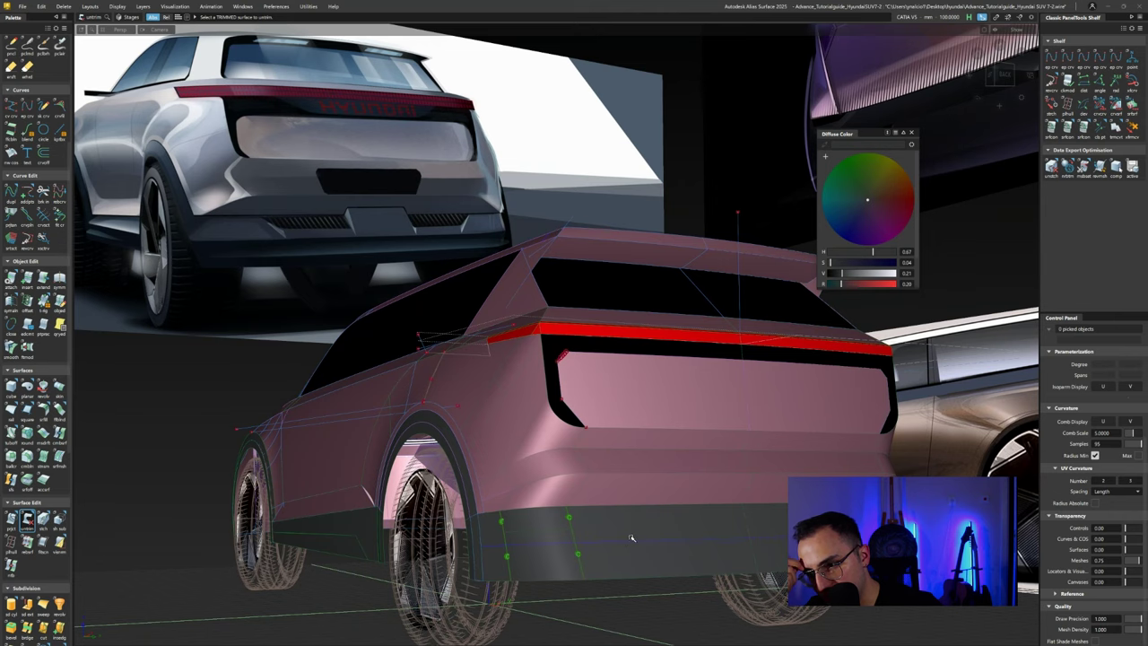
Step: Build a multi-surface draft along Z with length 150 from the trimmed rear cladding's lower edges, continuing around the corner to the wheel arch
alt+shift+drag(631, 538, 243, 381)
click(43, 439)
click(631, 408)
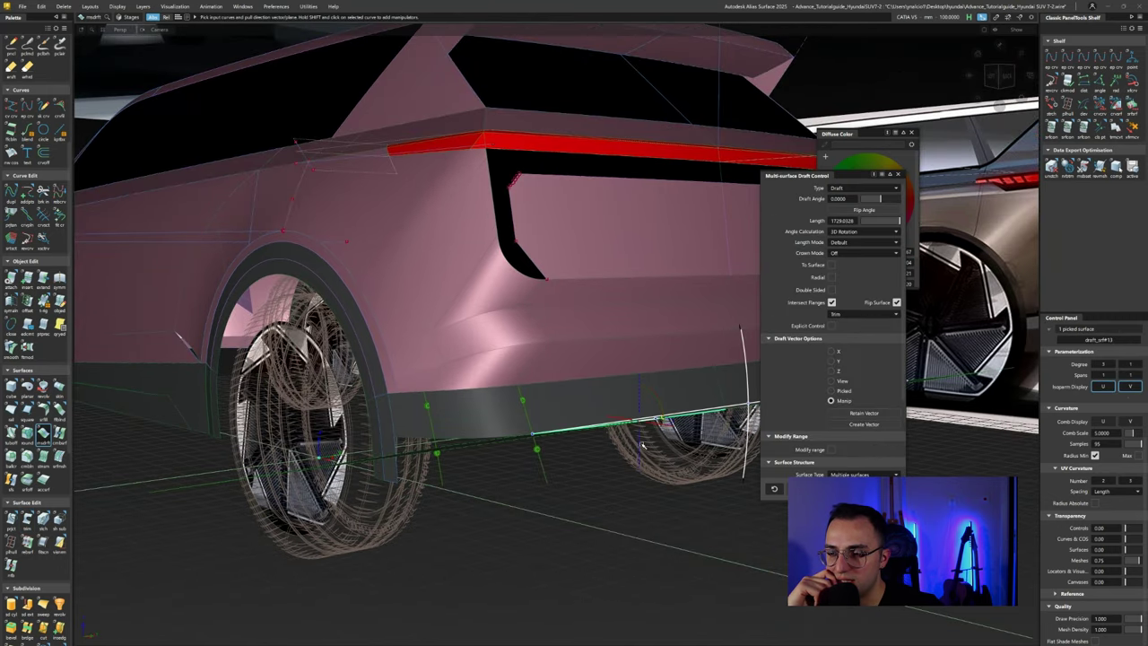
drag(883, 221, 864, 221)
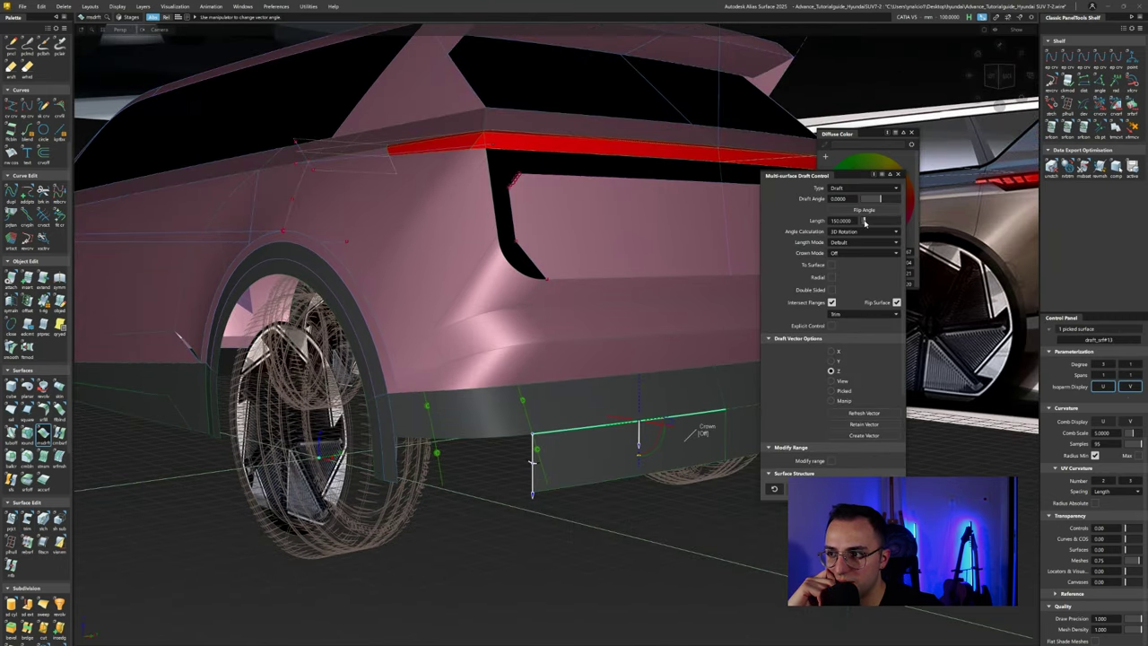
alt+shift+drag(574, 422, 504, 450)
click(469, 445)
click(430, 446)
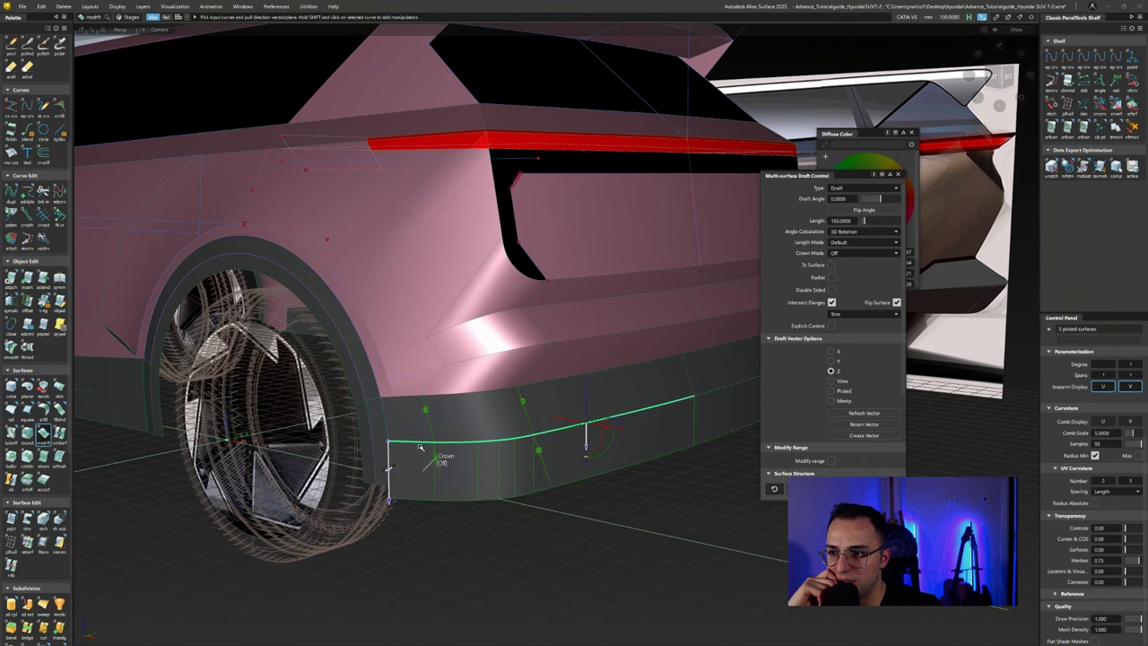
Step: Shorten the draft to 111.1074 against the side reference image, then remove it and untrim the lower cladding
alt+shift+drag(430, 446, 975, 97)
click(976, 97)
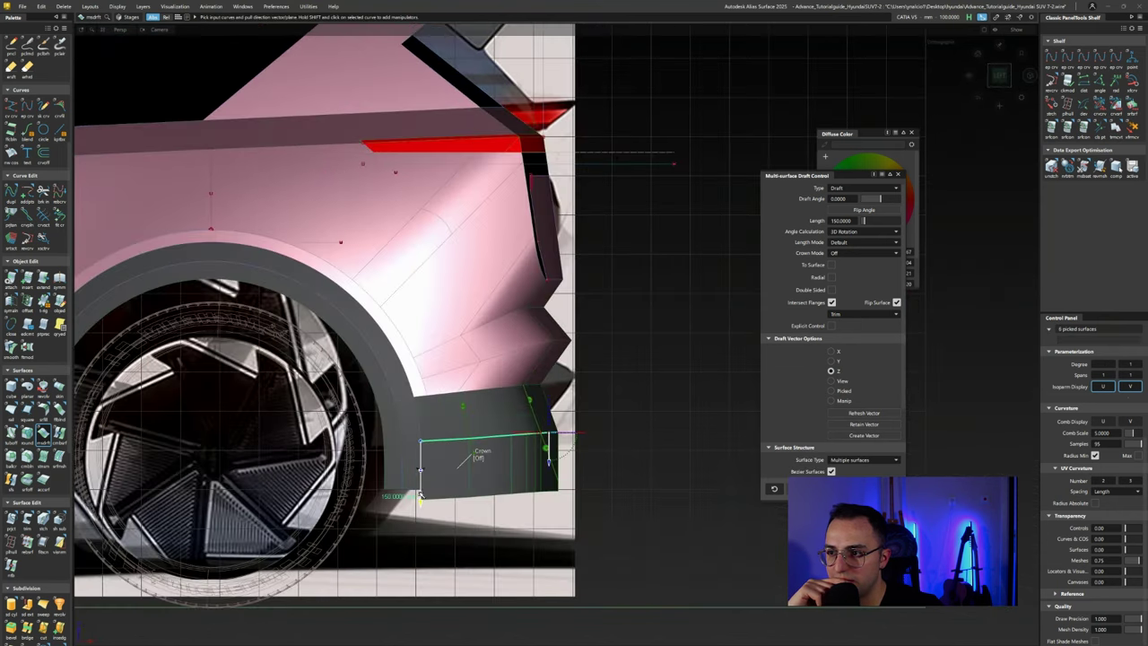
drag(419, 492, 468, 472)
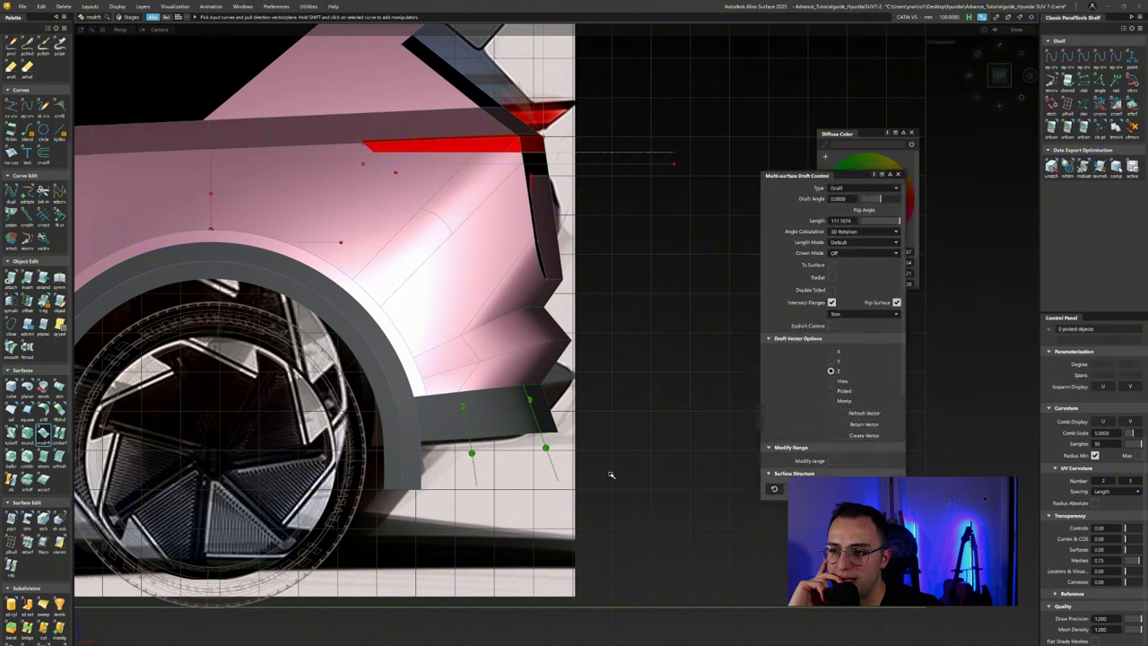
key(u)
Step: Draw a two-point edit point curve in the left view from the wheel arch's edge across the lower cladding to beyond the rear
click(1047, 57)
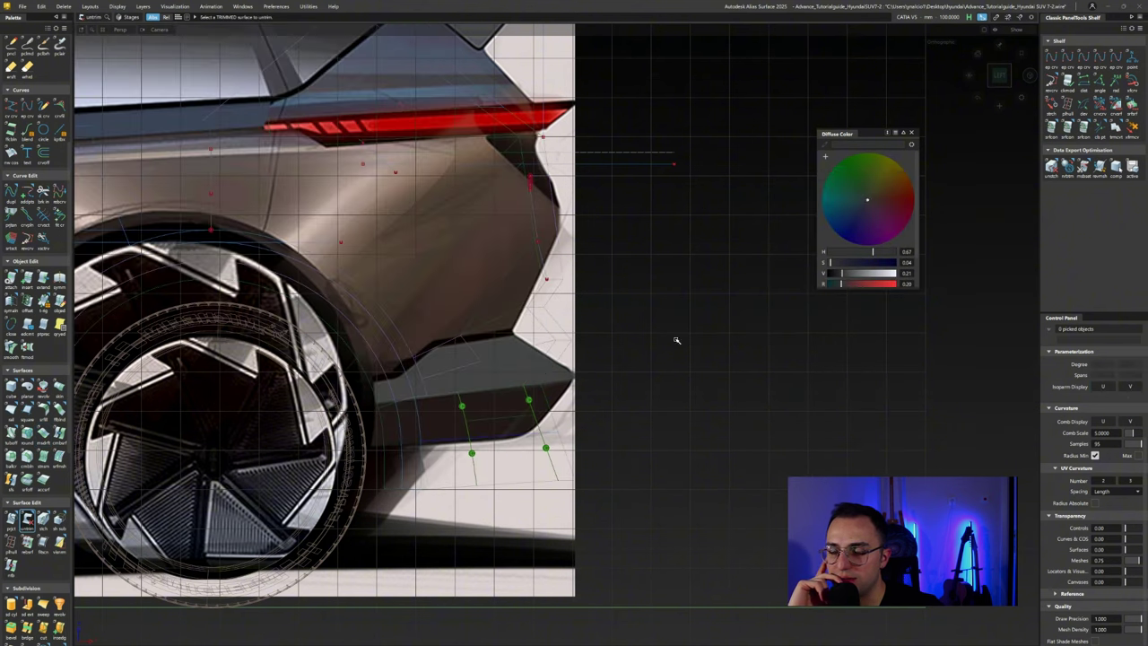
click(1050, 56)
click(420, 443)
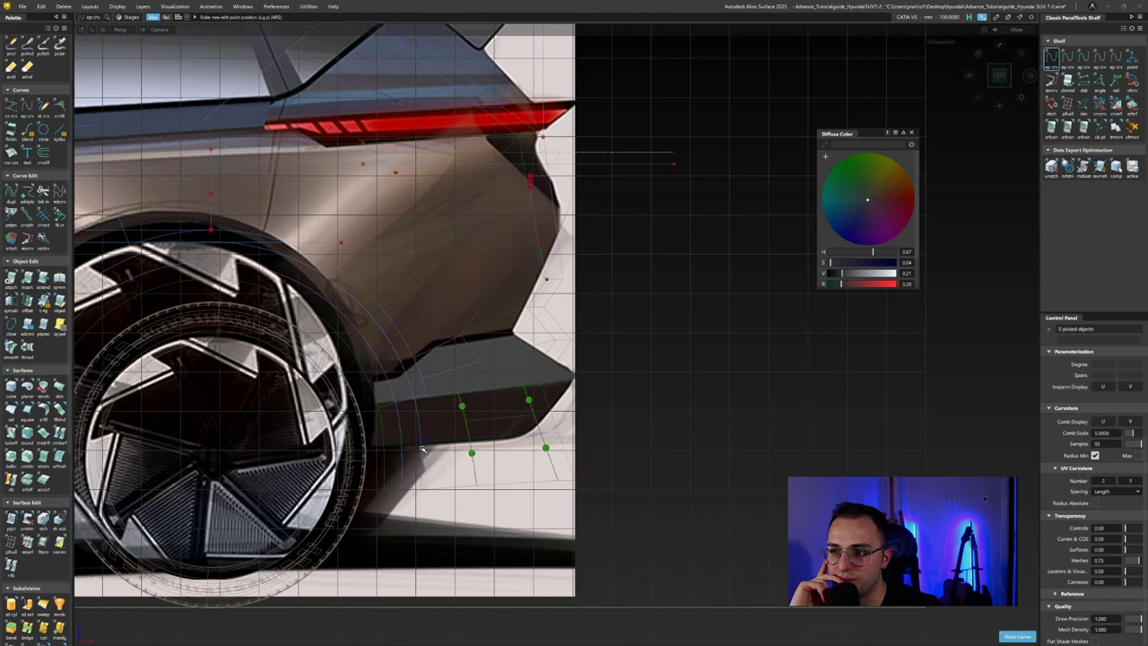
click(625, 428)
Step: Project the new line onto the lower cladding surfaces along the view and trim away the cladding below it
key(p)
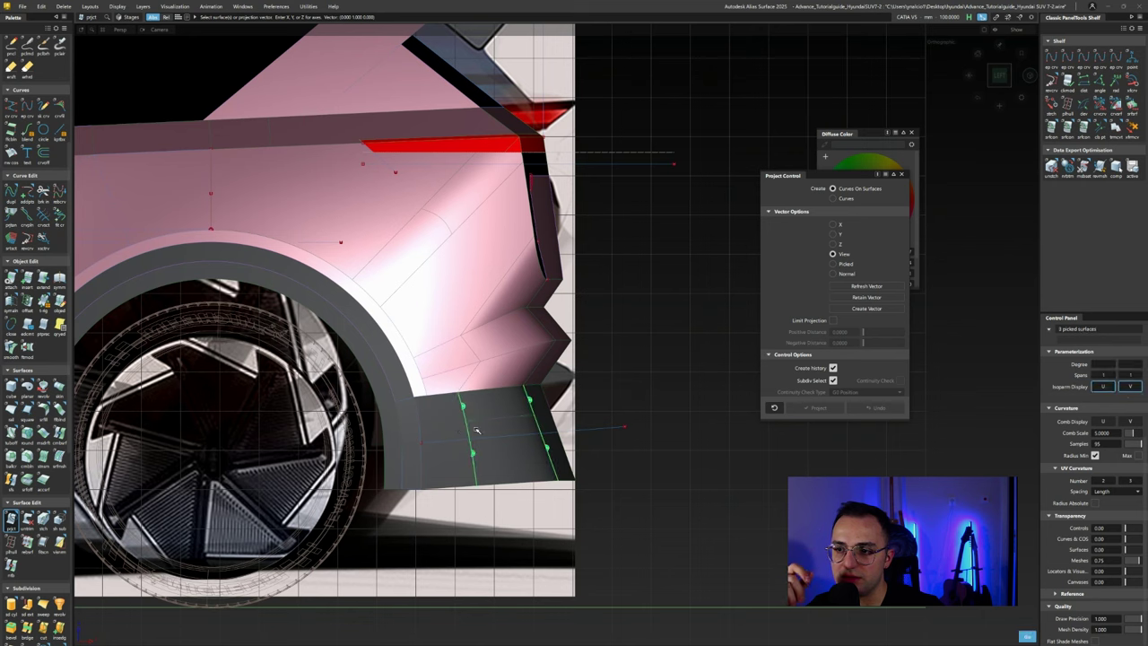
click(476, 437)
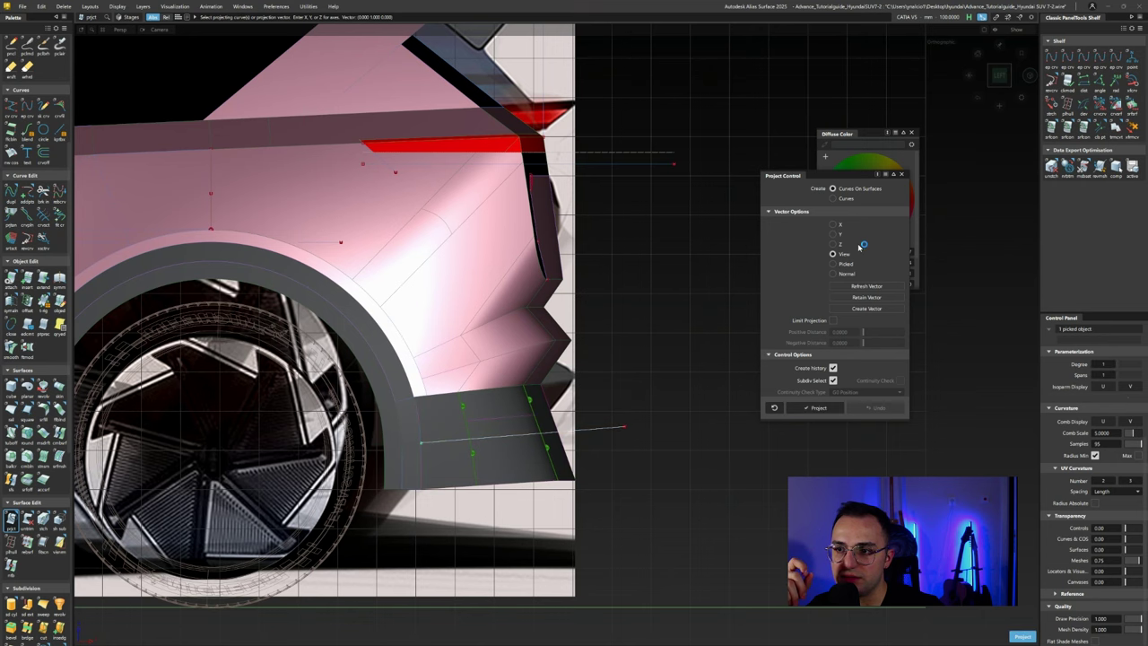
click(579, 472)
Step: Build a multi-surface draft along Z with length 111.1074 from the trimmed rear, corner and side cladding's lower edges
alt+shift+drag(579, 472, 285, 421)
click(40, 434)
click(578, 424)
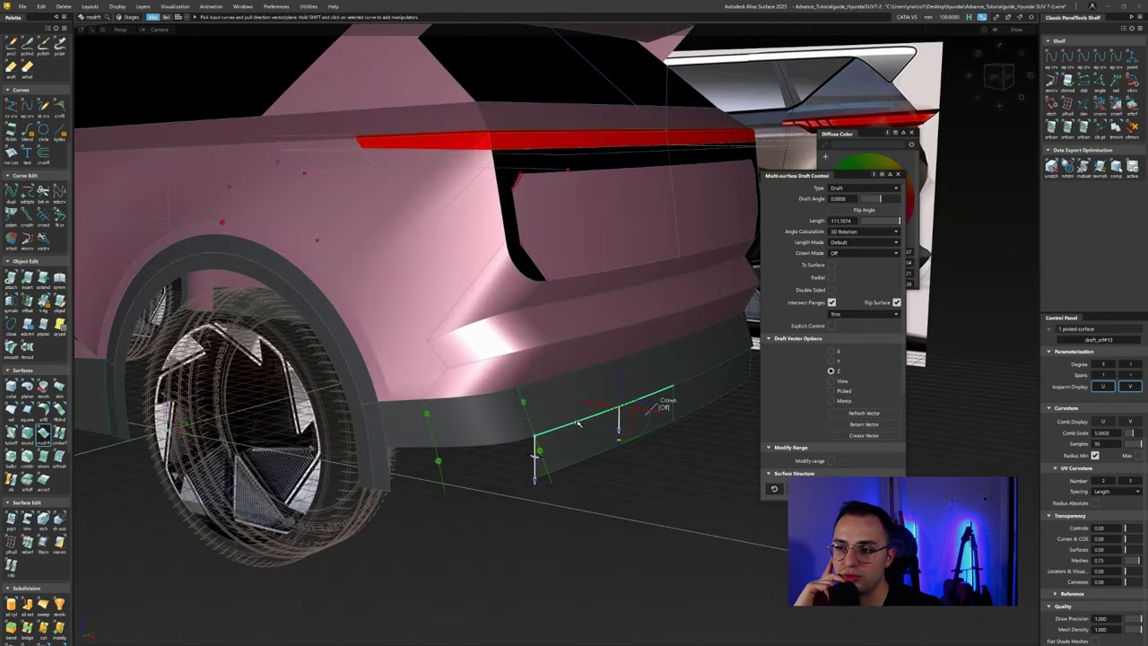
click(516, 440)
click(440, 453)
alt+shift+drag(439, 453, 579, 470)
click(543, 452)
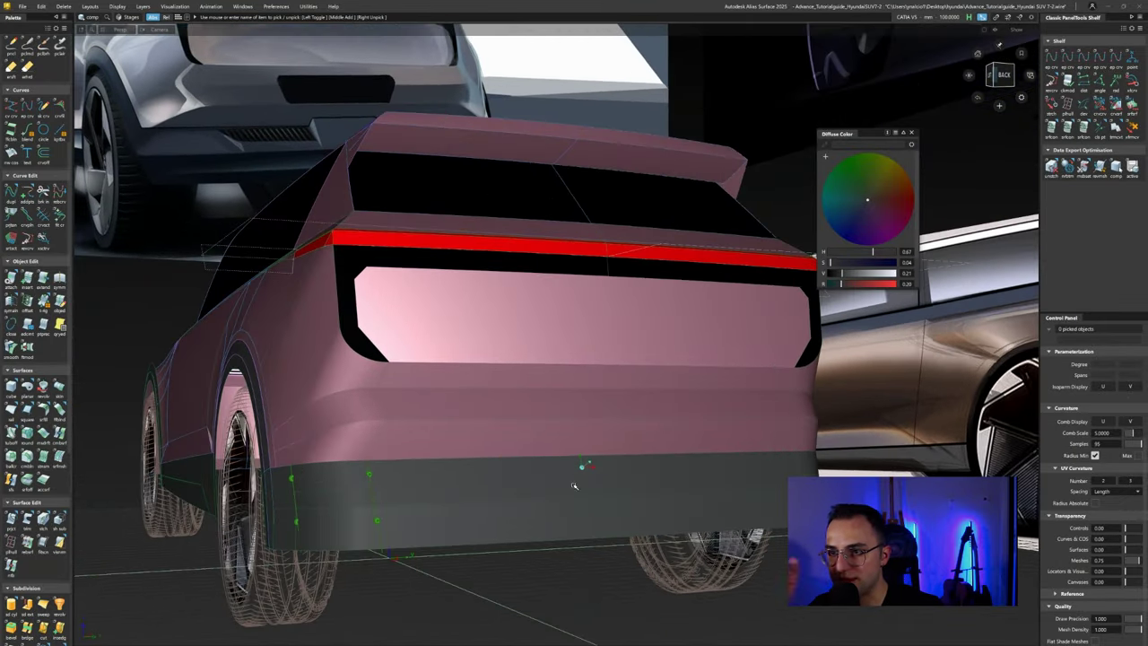
Step: Isolate the rear cladding surface and use Trim Convert to make a narrow central patch on it, then restore the full model
click(566, 477)
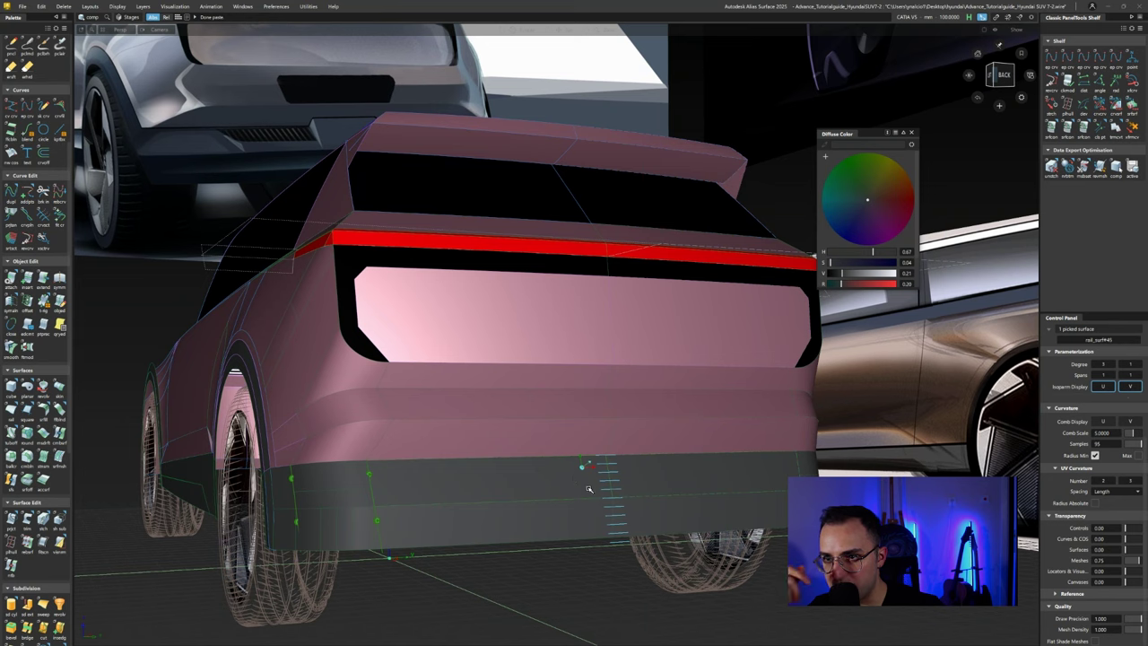
click(569, 480)
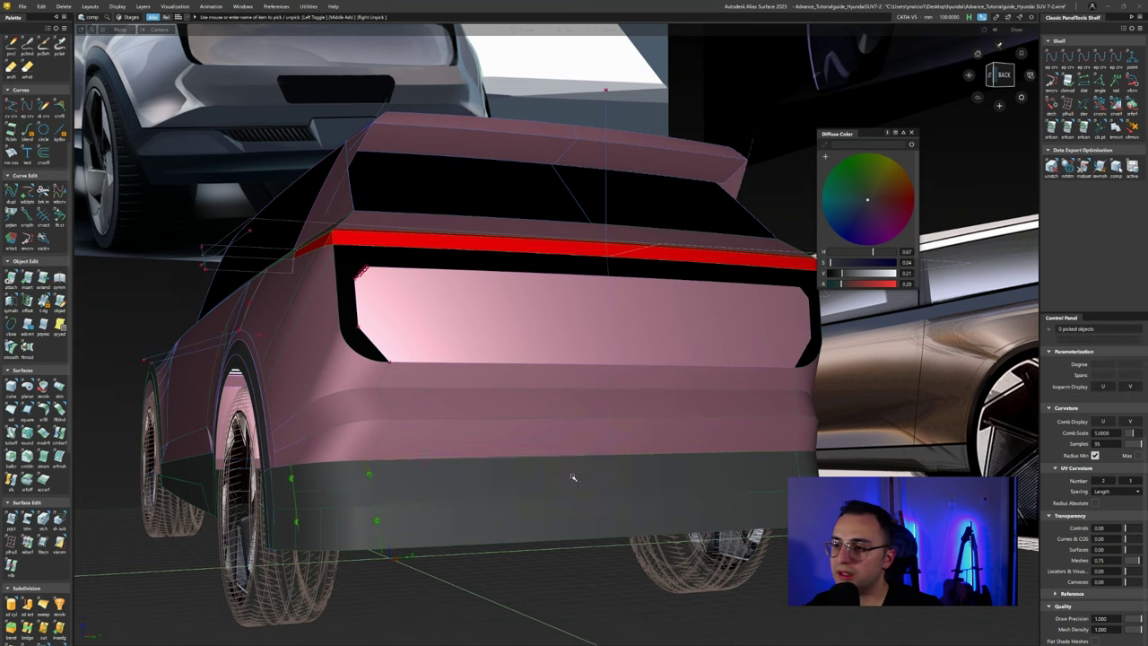
click(573, 477)
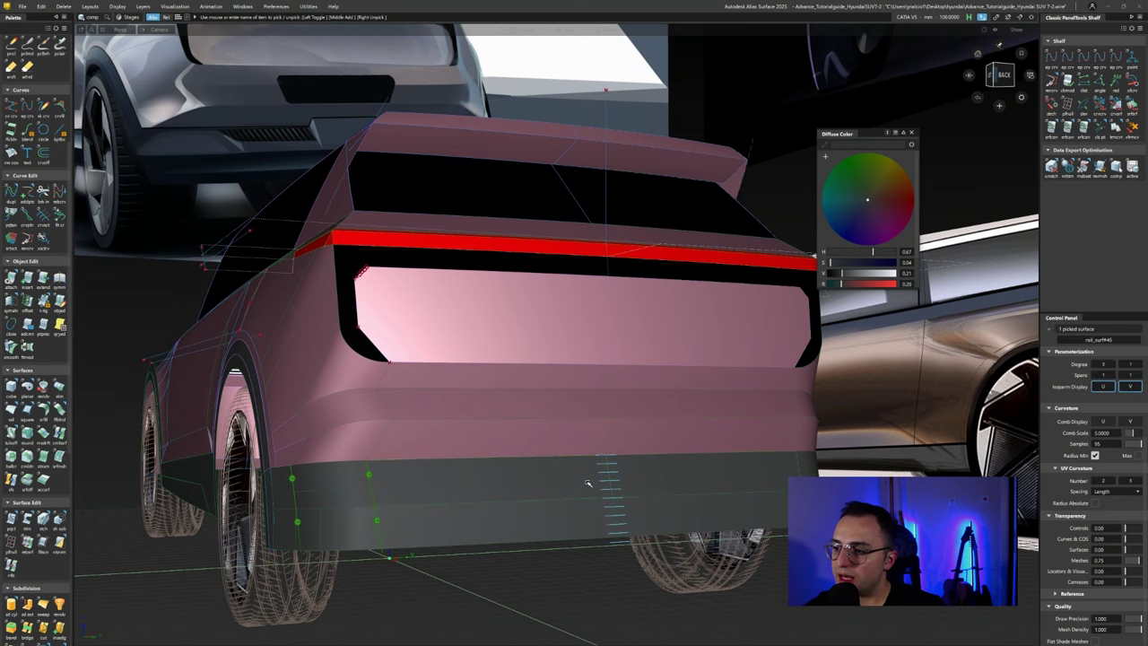
key(ctrl+shift+i)
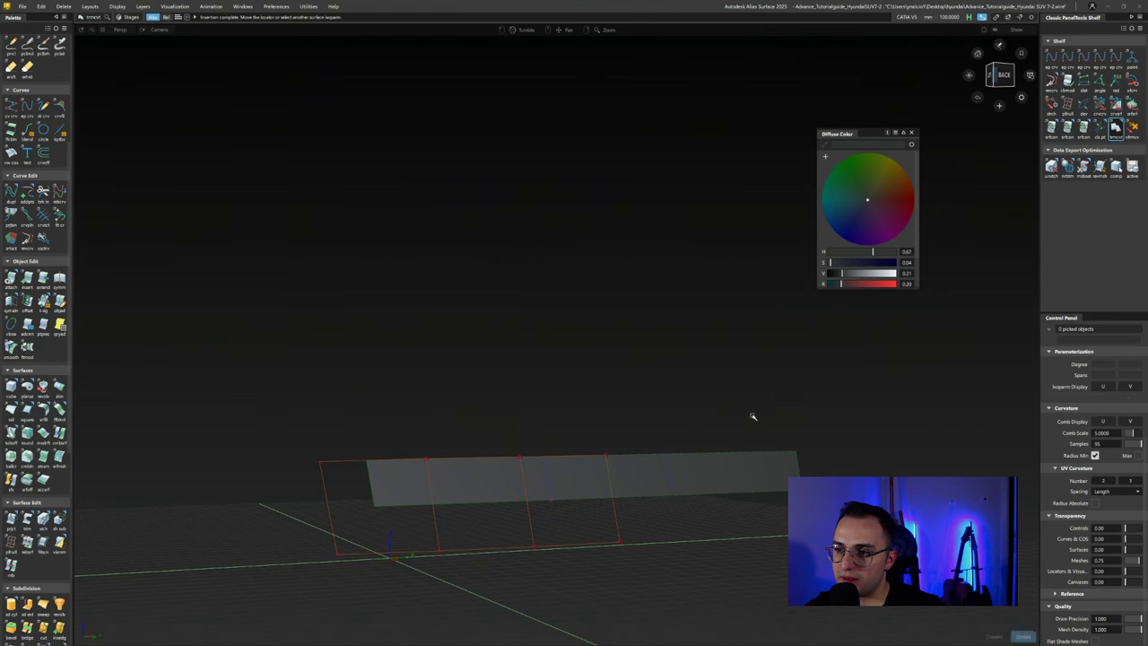
click(575, 475)
key(ctrl+shift+i)
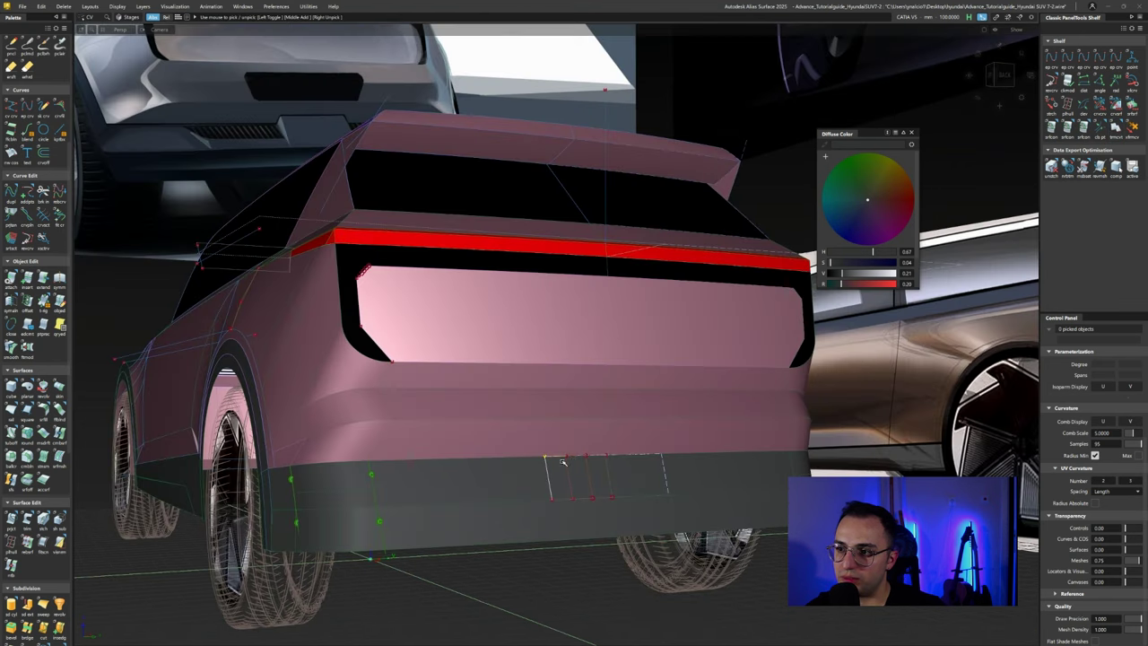
Step: Raise the central patch's upper CV row along Z above the rear cladding's top edge
ctrl+shift+right_click(644, 479)
click(645, 467)
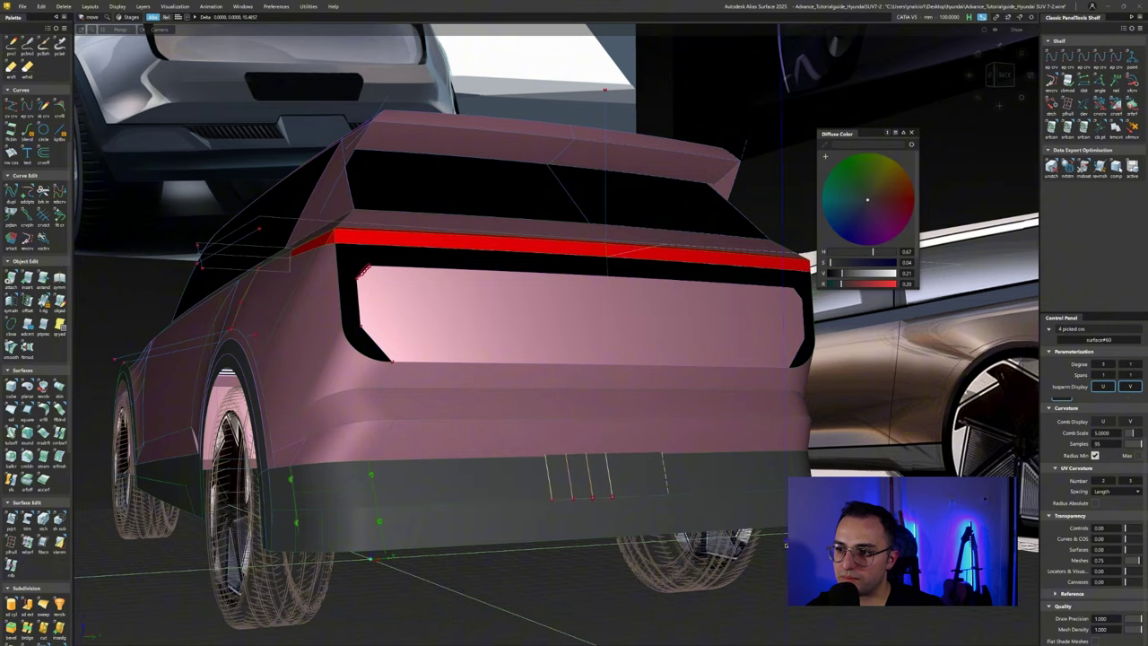
alt+shift+drag(808, 472, 586, 473)
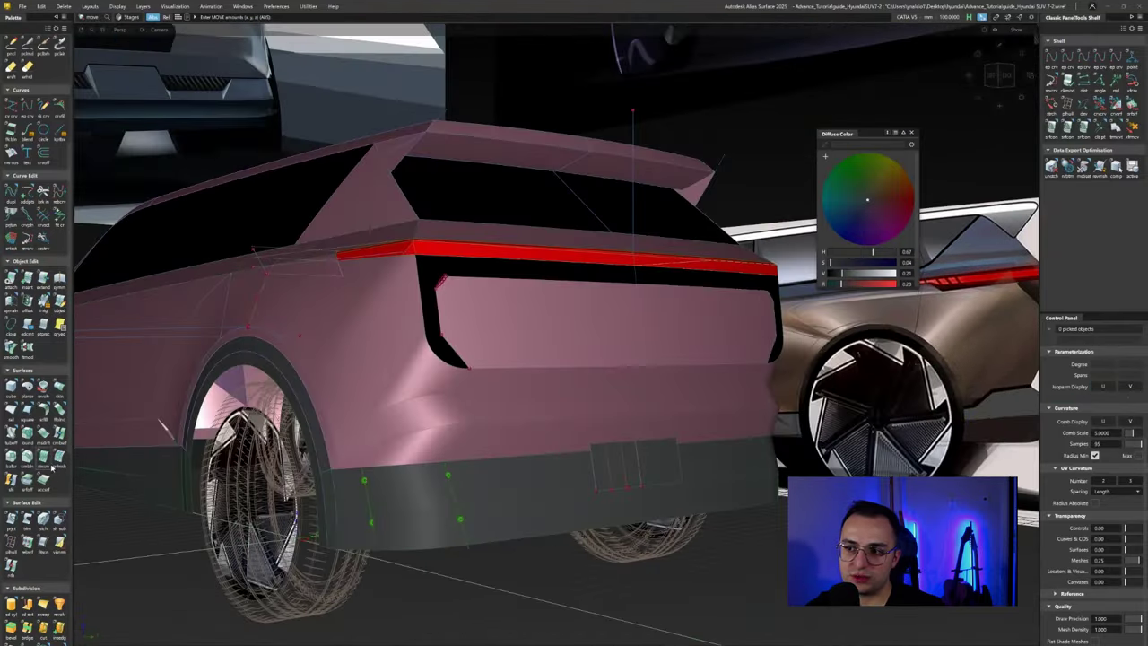
Step: Build a multi-surface draft along X from the central patch's side edge with a draft angle of -40
key(d)
click(590, 467)
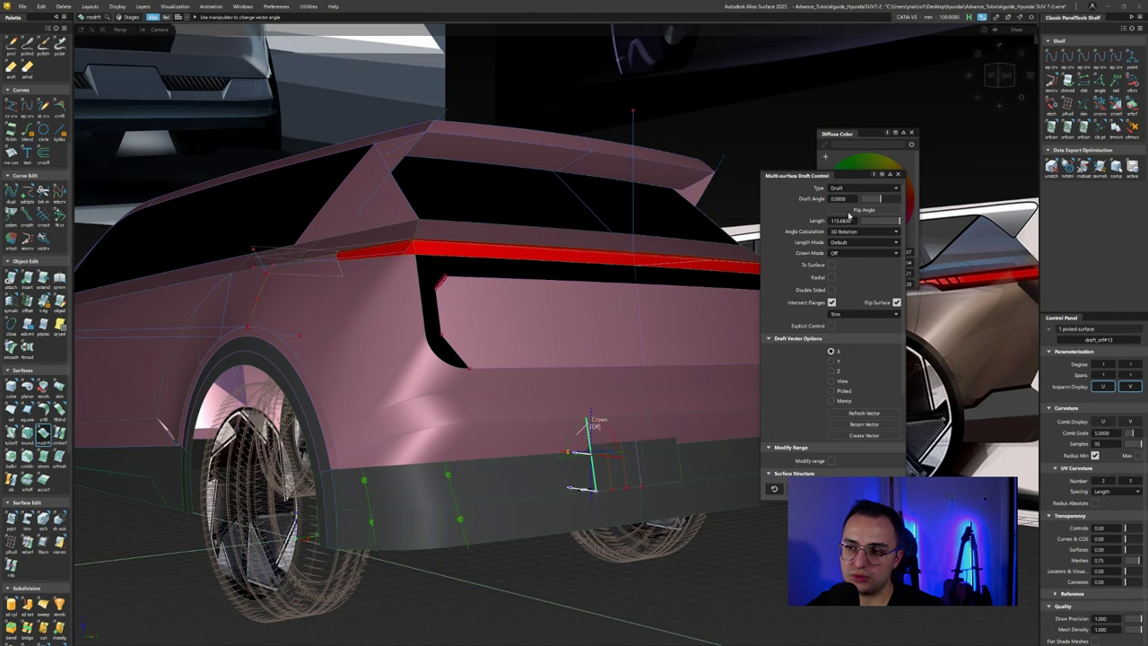
alt+shift+drag(466, 431, 533, 502)
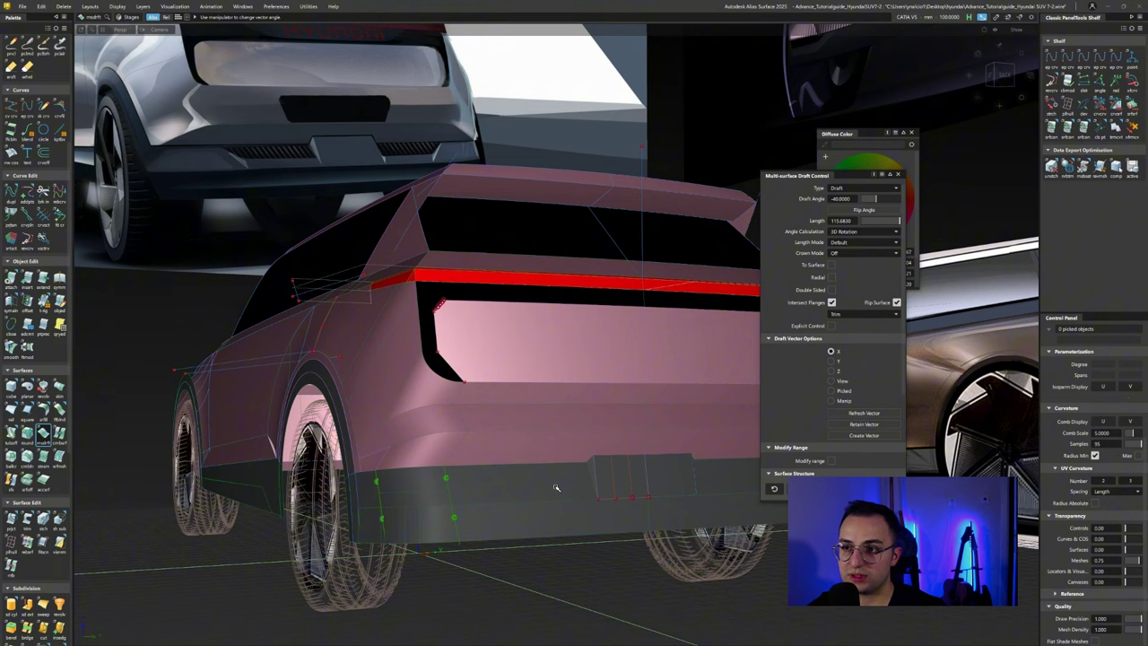
Step: Move the central patch's lower CV row about 32 mm rearward along X, judging it in the left view
alt+shift+drag(503, 492, 714, 568)
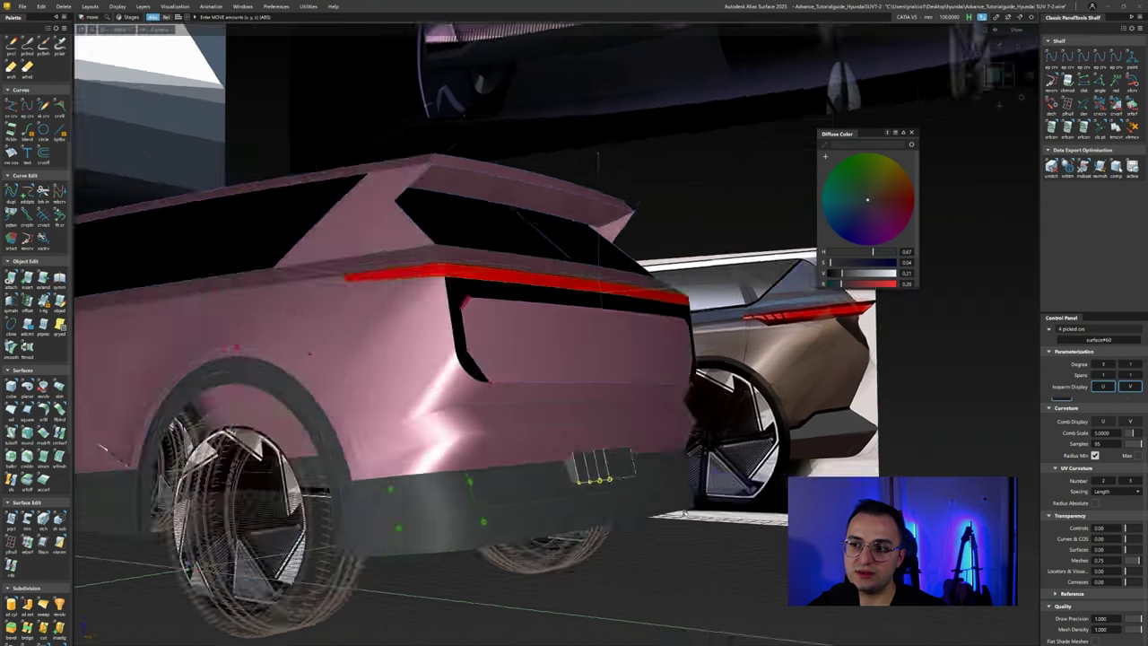
click(640, 513)
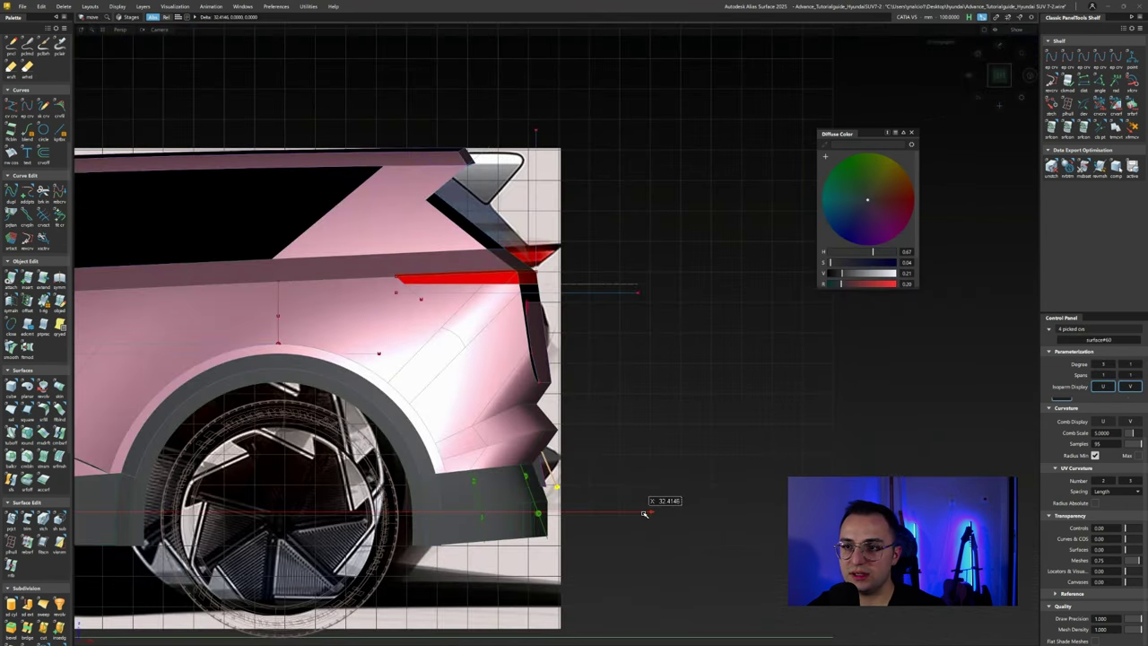
mouse_move(644, 513)
alt+shift+mouse_down()
mouse_move(426, 496)
mouse_move(562, 476)
mouse_move(492, 521)
mouse_move(758, 415)
alt+shift+mouse_up()
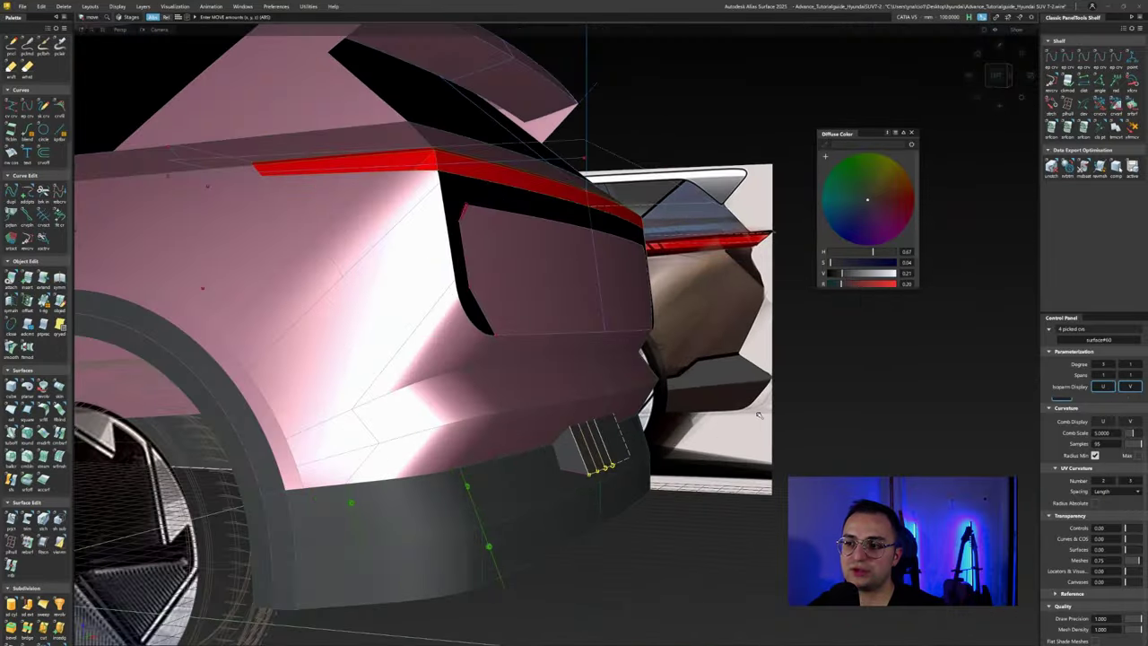
Step: Align the central patch's lower edge to the rear cladding's lower edge with G0 continuity and the Partial option
mouse_move(612, 485)
alt+shift+mouse_down()
mouse_move(246, 499)
mouse_move(628, 500)
alt+shift+mouse_up()
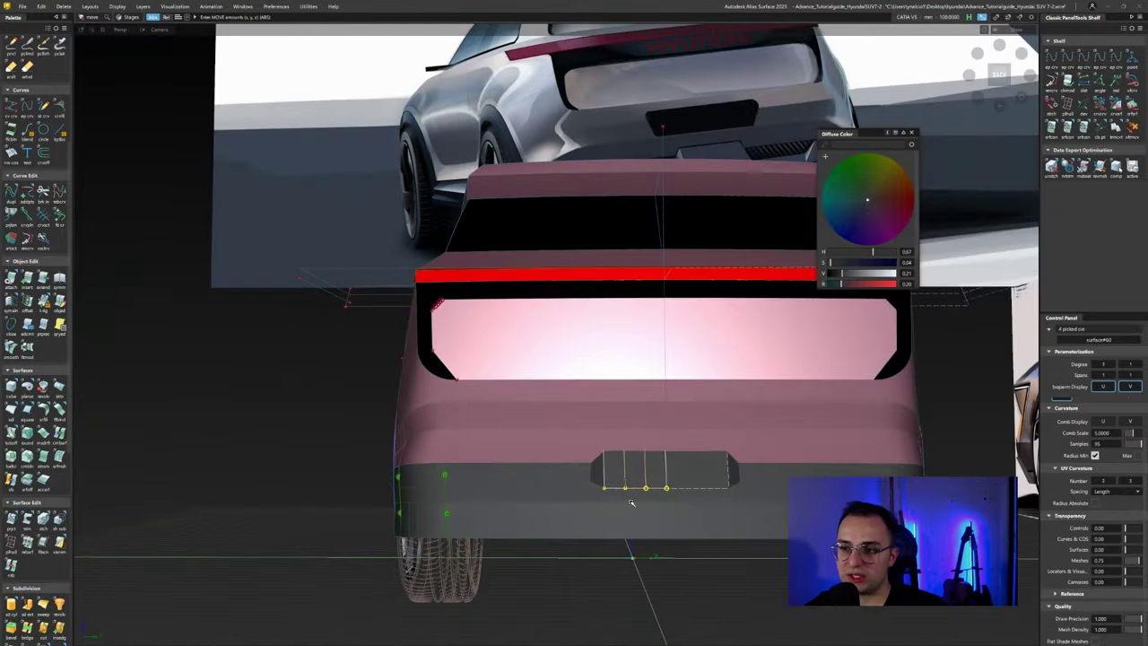
click(634, 487)
click(655, 496)
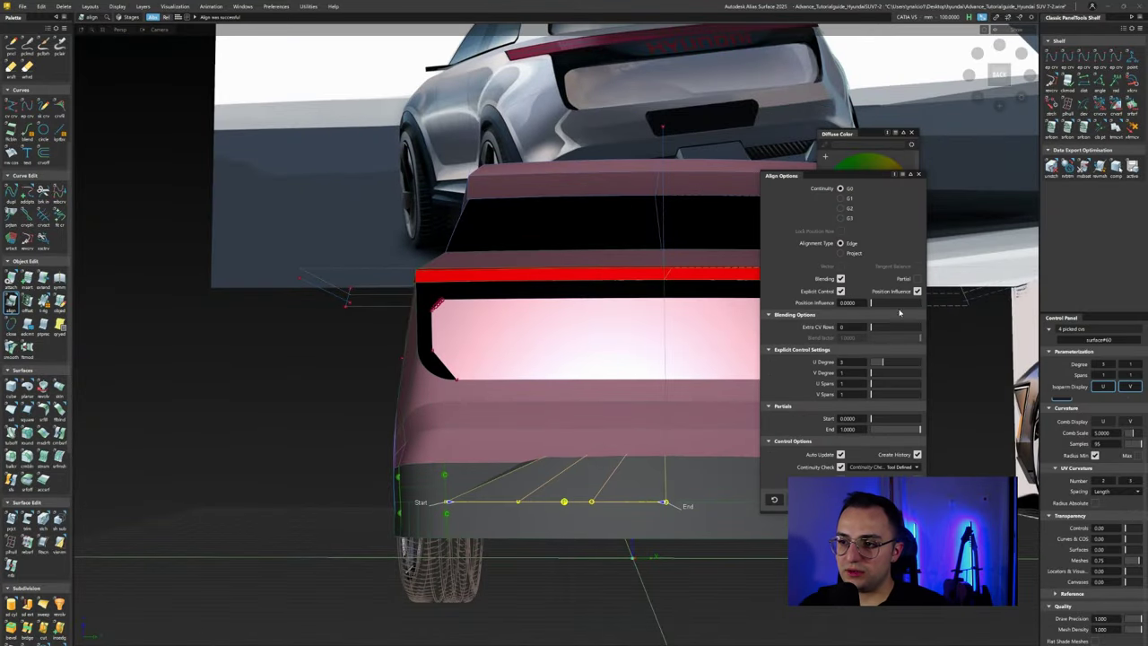
alt+shift+drag(628, 448, 590, 456)
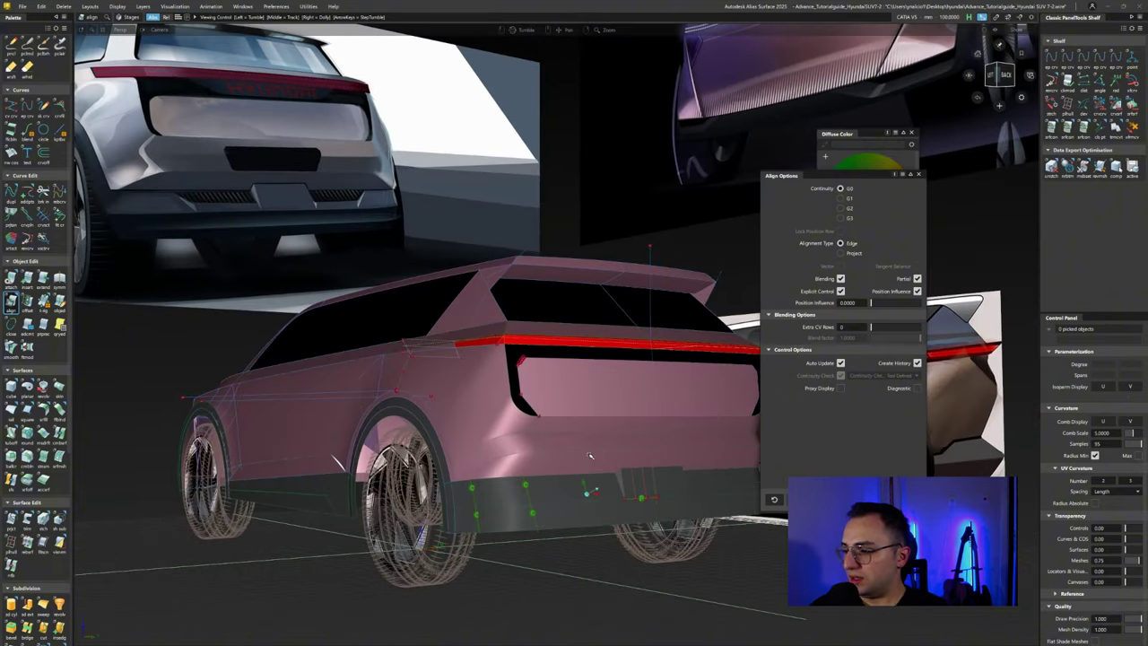
alt+shift+drag(570, 519, 574, 421)
alt+shift+drag(502, 359, 556, 314)
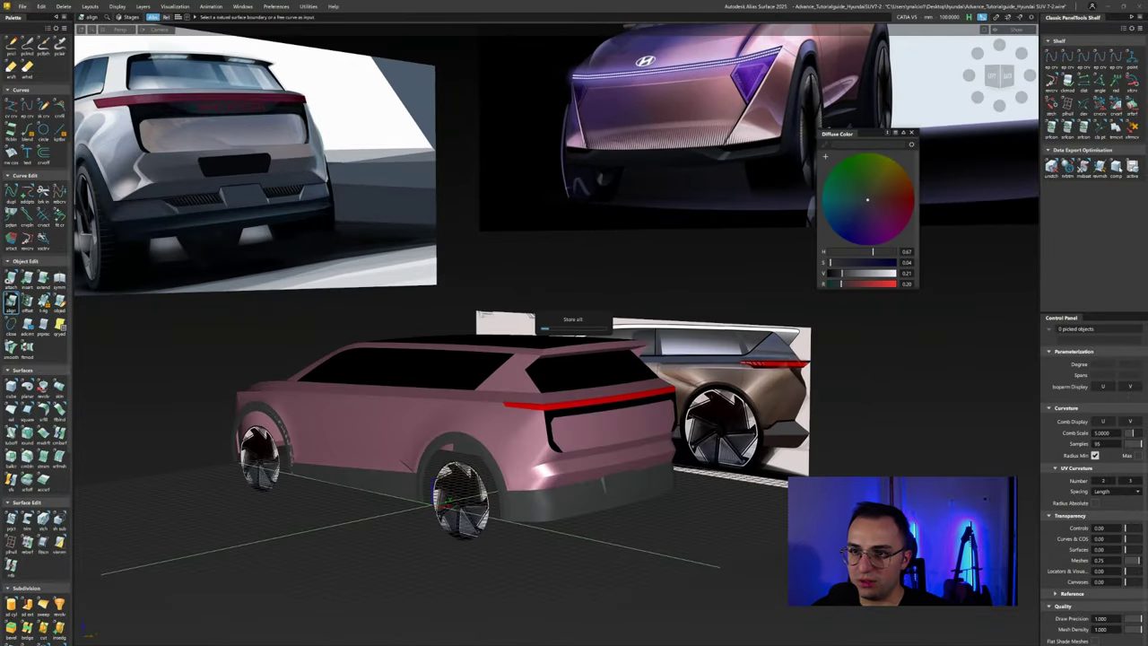
scroll(576, 499, up, 6)
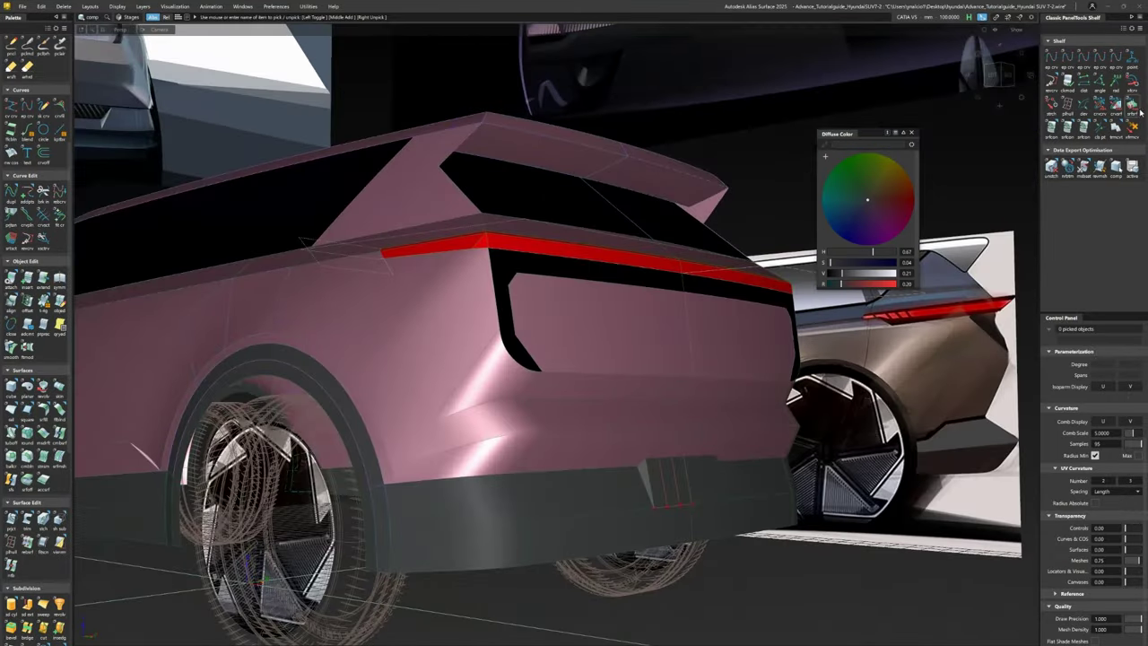
Step: Convert the trimmed rear cladding into a natural surface with Trim Convert
click(1138, 108)
click(599, 489)
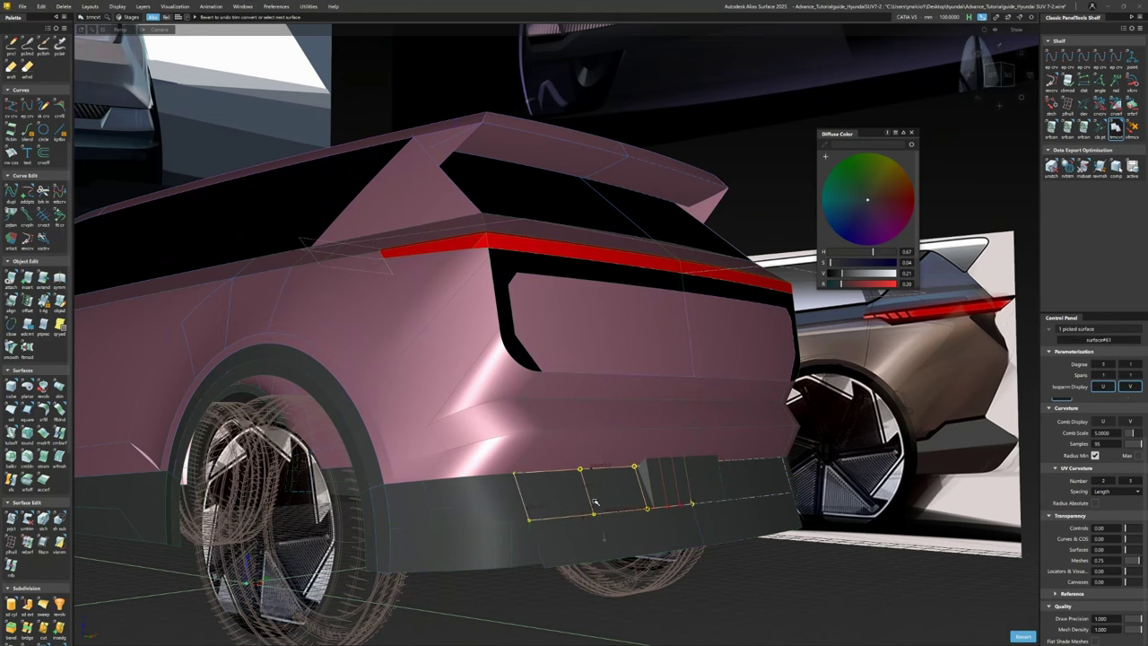
alt+shift+drag(599, 488, 1107, 150)
Step: Move the converted rear cladding's lower CV row up and rearward in the left view to follow the reference image
click(1132, 128)
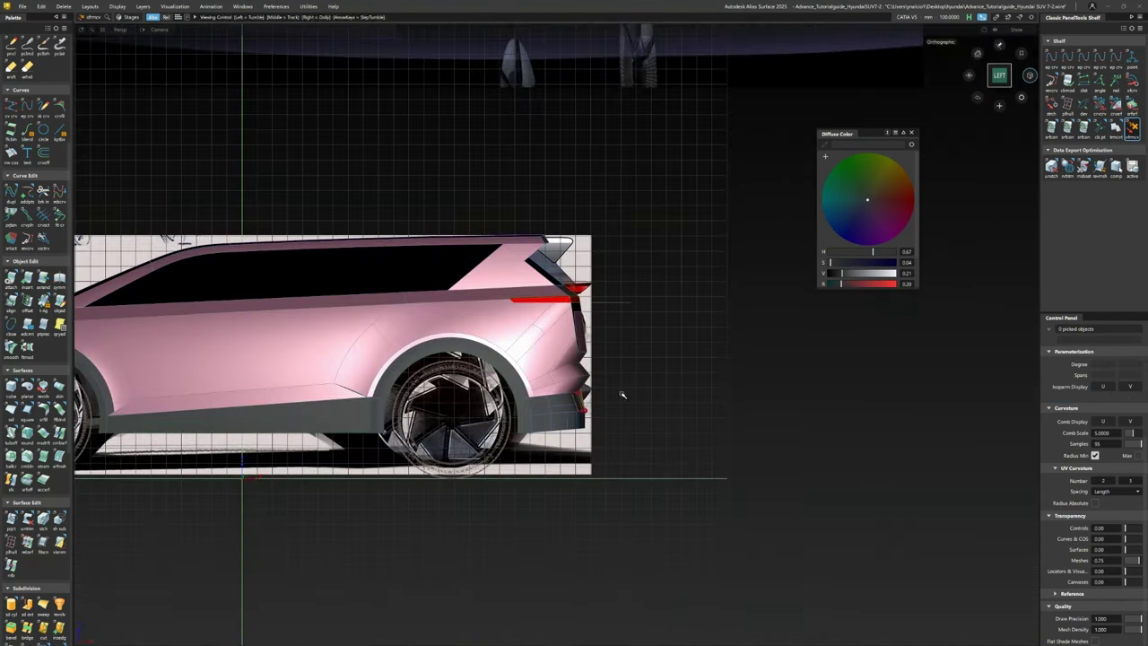
scroll(596, 466, up, 10)
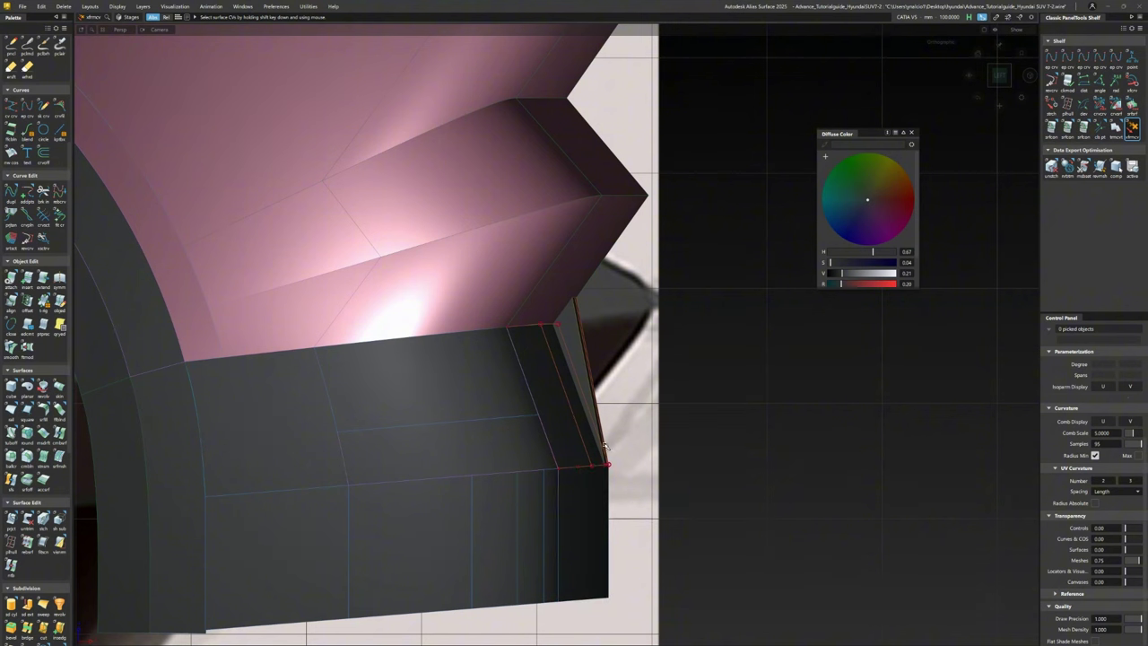
drag(609, 446, 589, 465)
drag(771, 408, 730, 441)
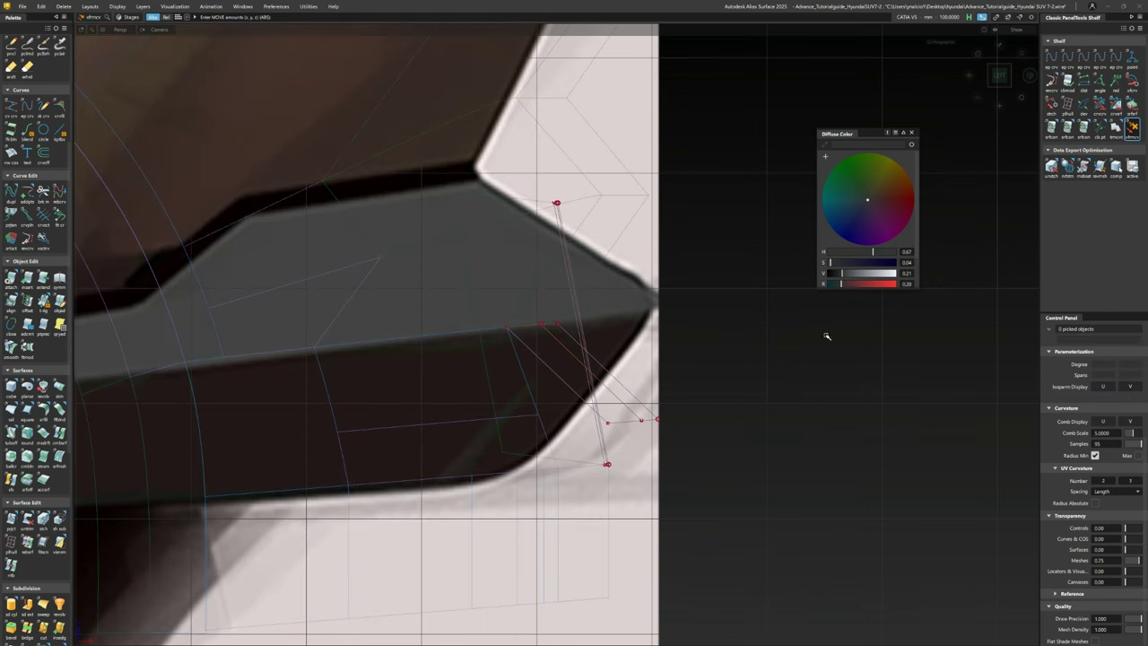
Step: Draw an edit point line along the rear cladding's moved lower edge and extend it forward to the wheel arch
alt+shift+drag(825, 333, 622, 469)
click(622, 469)
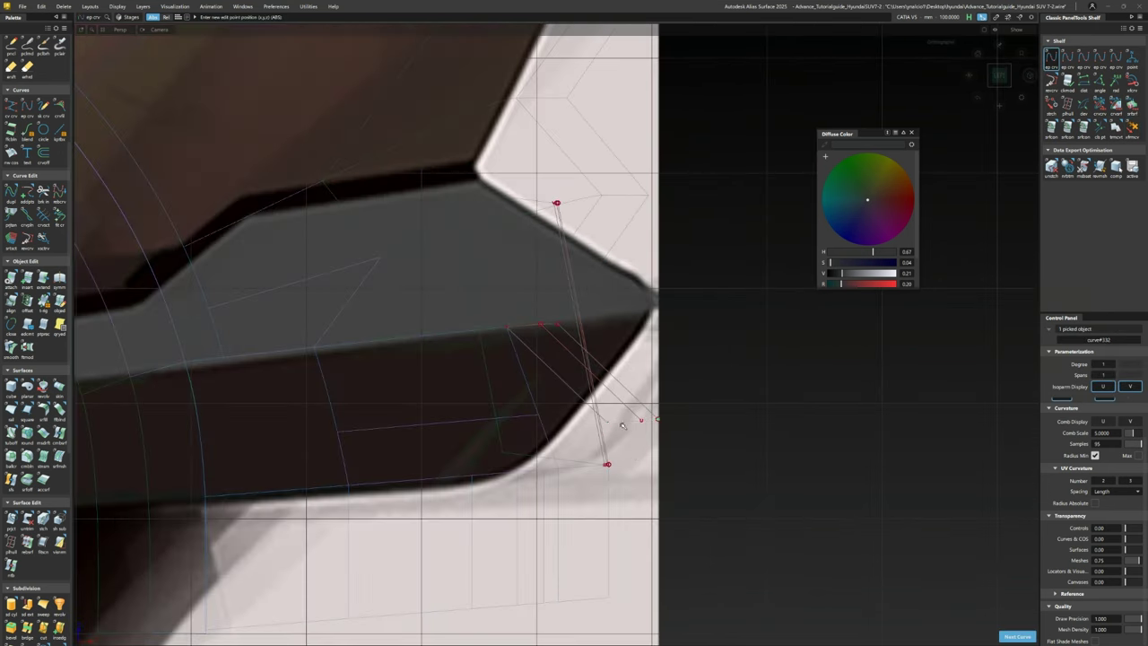
key(e)
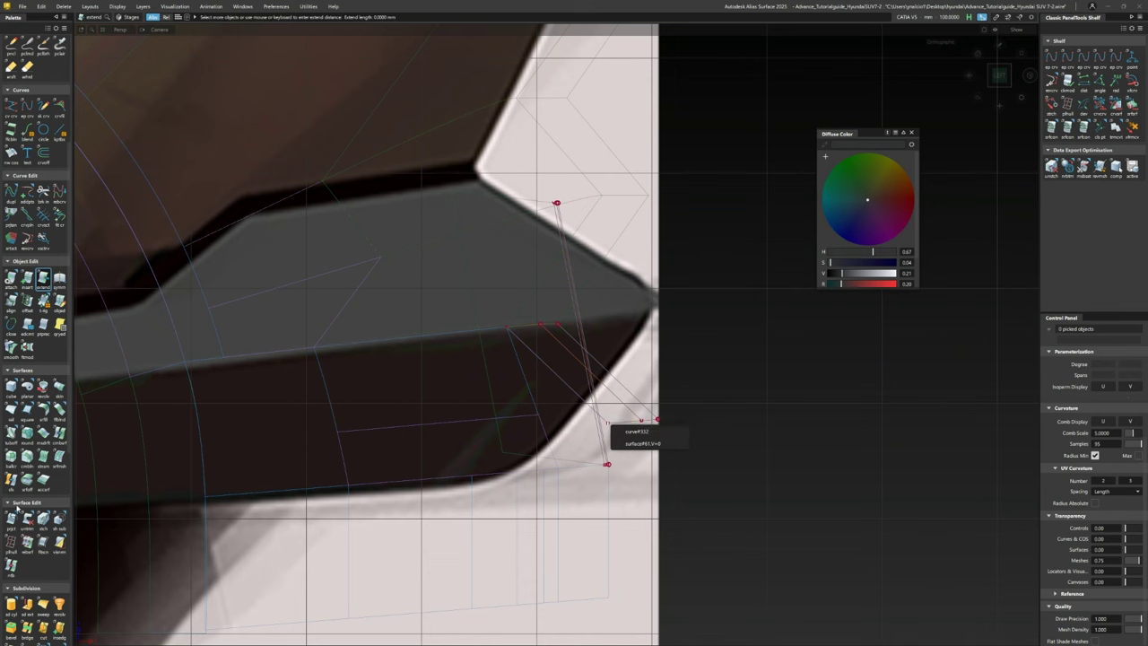
click(638, 439)
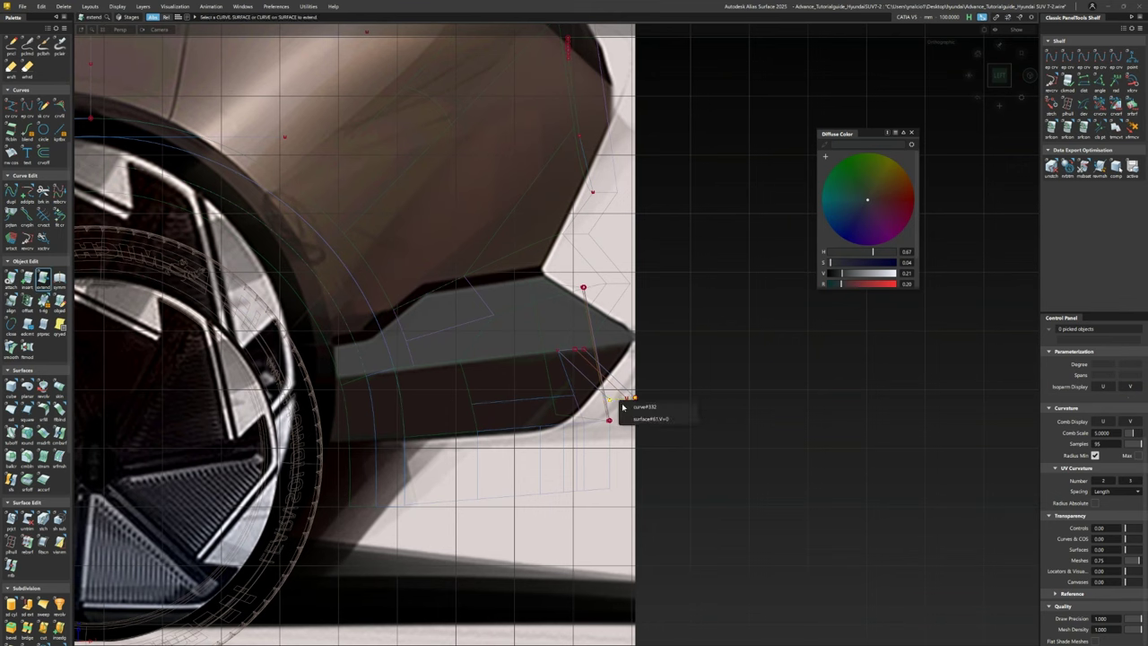
click(399, 414)
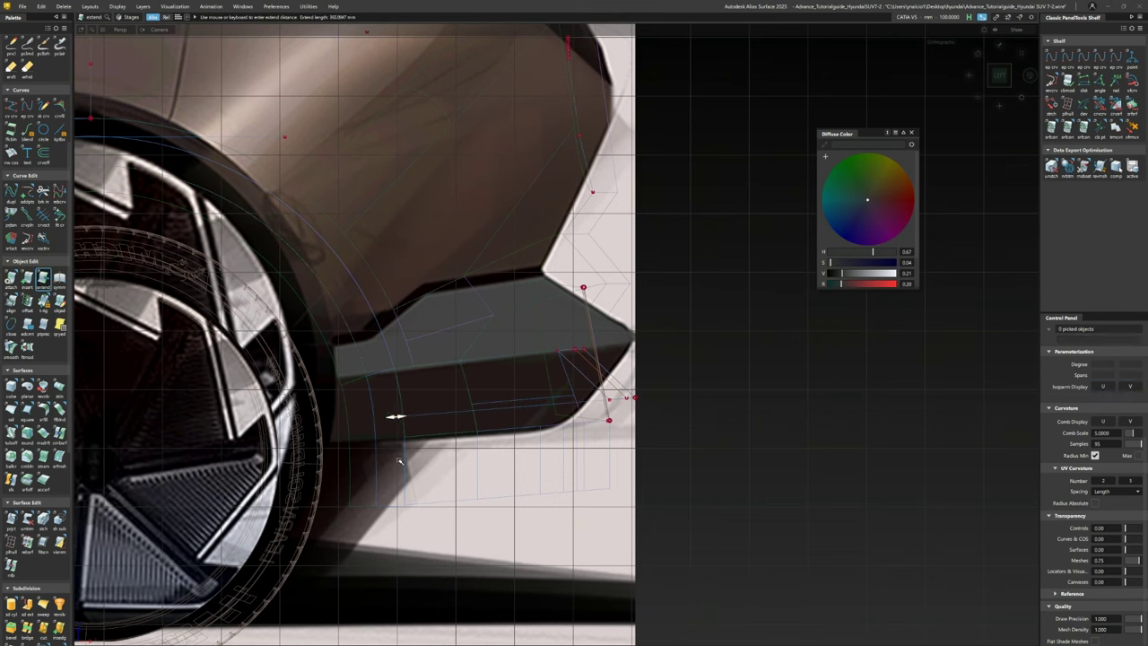
Step: Trim the side cladding along the projected line and bridge it to the rear cladding with a G2 curvature freeform blend
key(p)
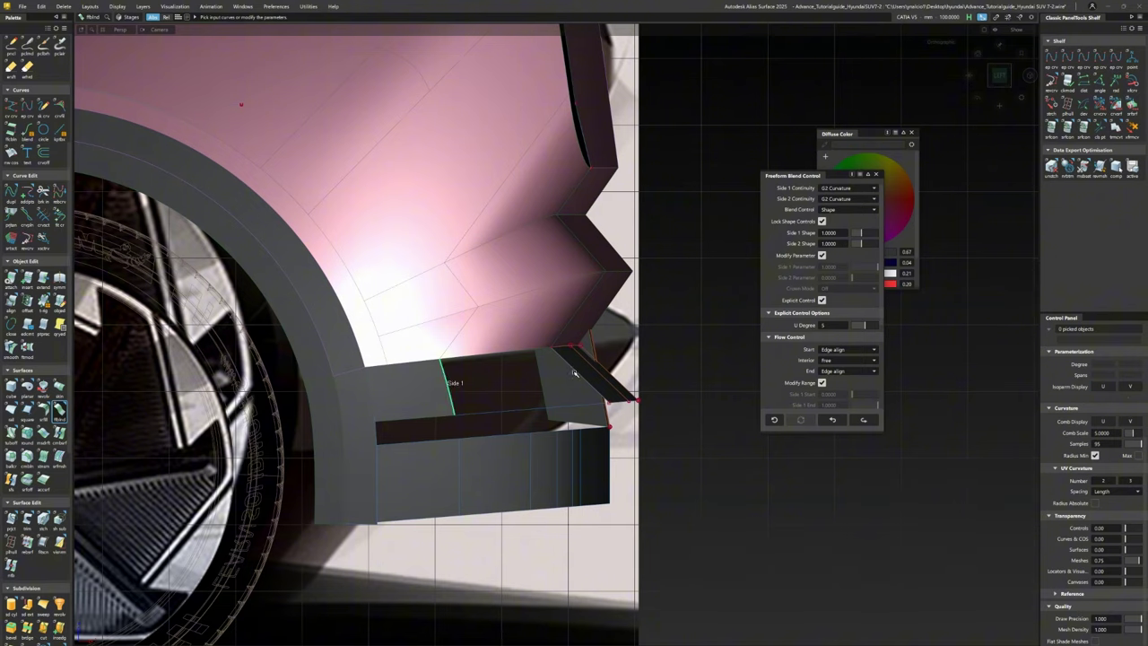
alt+shift+drag(575, 373, 539, 385)
Step: Align the central patch's lower edge to the moved rear cladding edge and remove its construction history
click(11, 301)
click(632, 395)
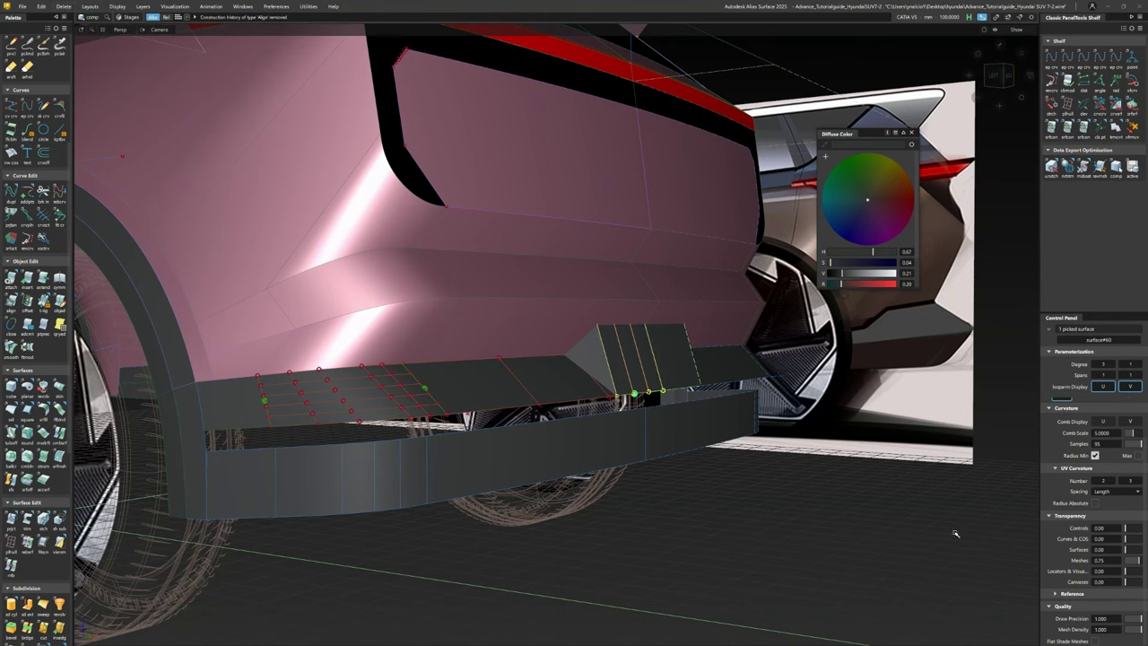
key(ctrl+h)
Step: Close the diffuse color window and lower the central patch's upper CV row towards the rear cladding's top edge
click(650, 307)
click(912, 133)
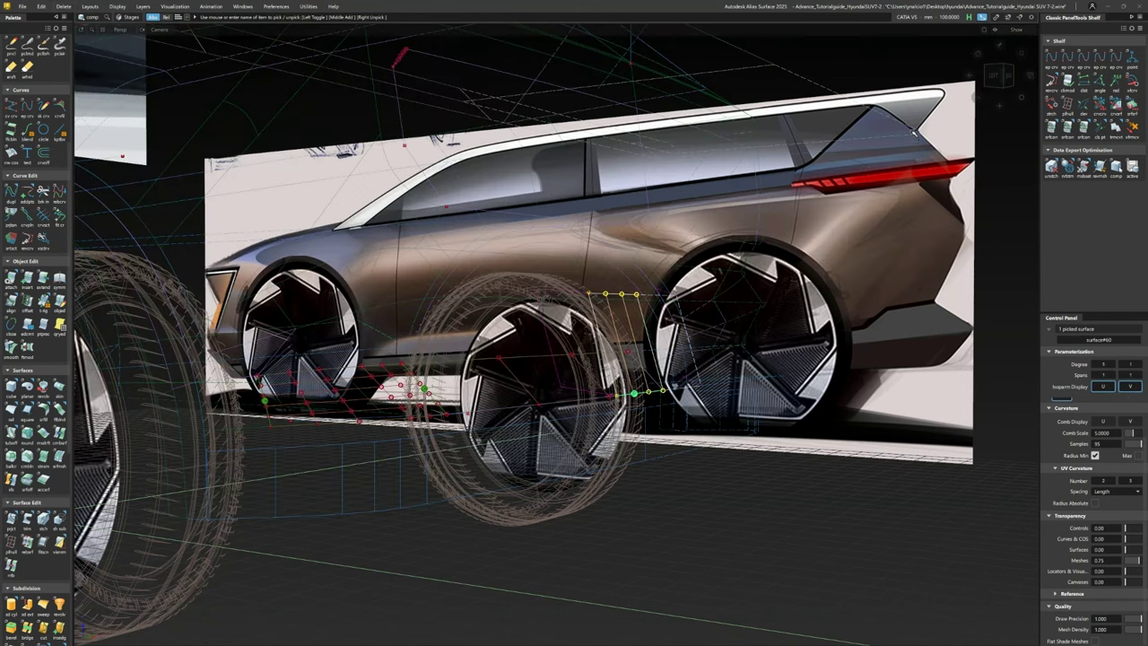
click(1132, 128)
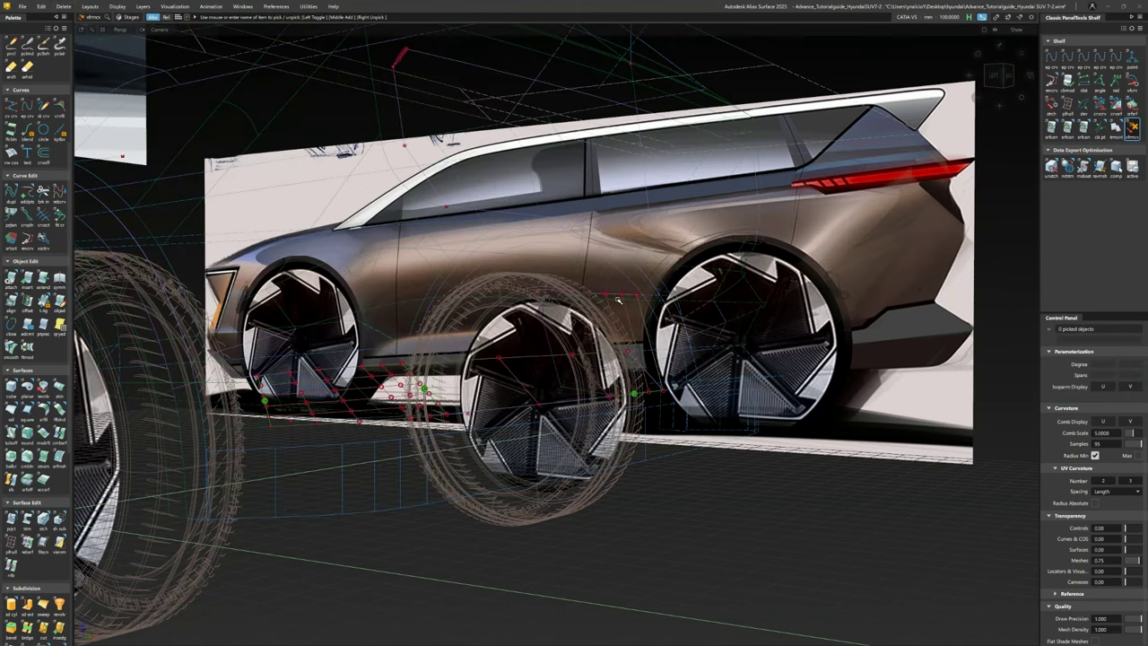
drag(583, 287, 681, 377)
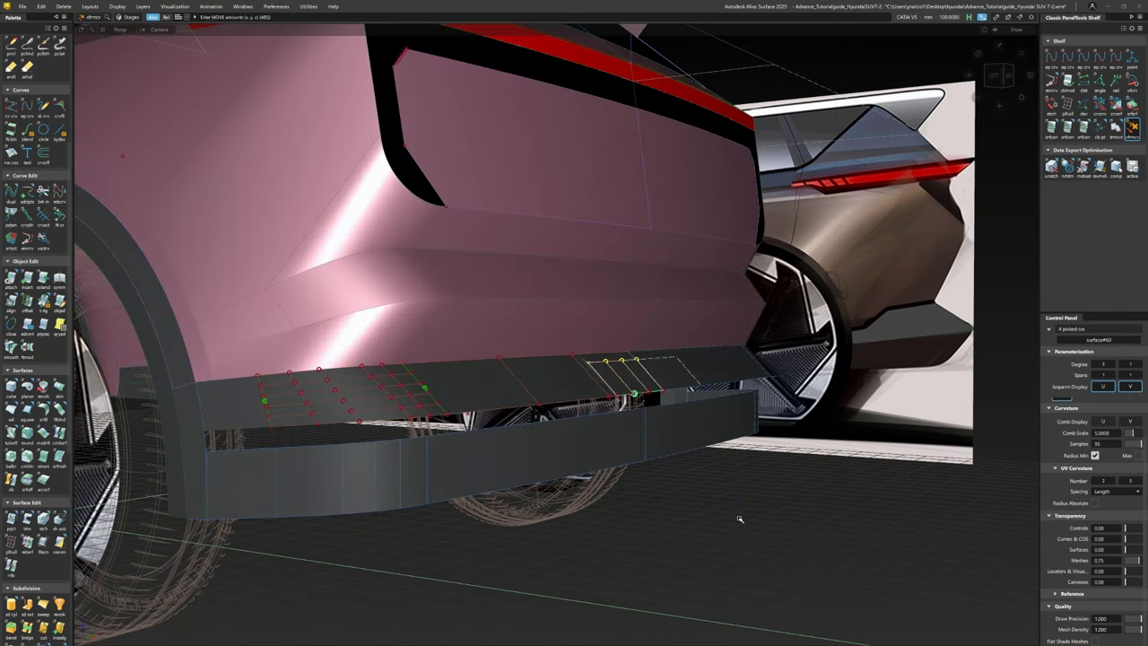
Step: Remove the corner and side surfaces of the lower draft strip beneath the reshaped cladding
alt+shift+right_drag(553, 366, 594, 457)
click(594, 457)
alt+shift+drag(594, 456, 594, 451)
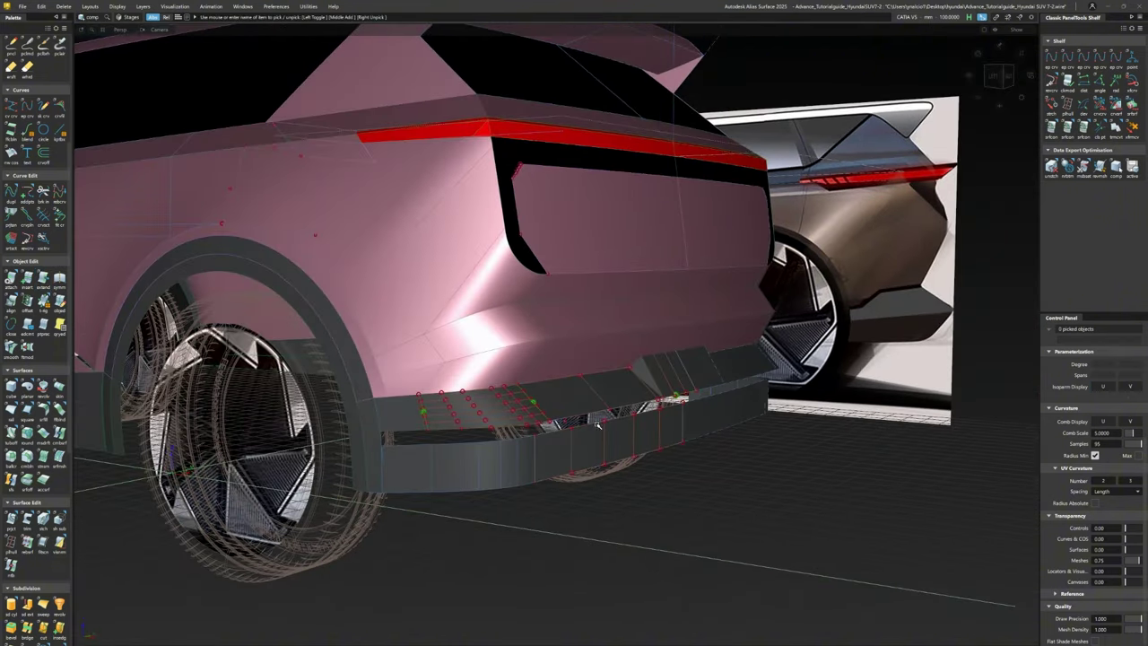
click(590, 462)
alt+shift+drag(590, 462, 523, 546)
click(341, 468)
key(Escape)
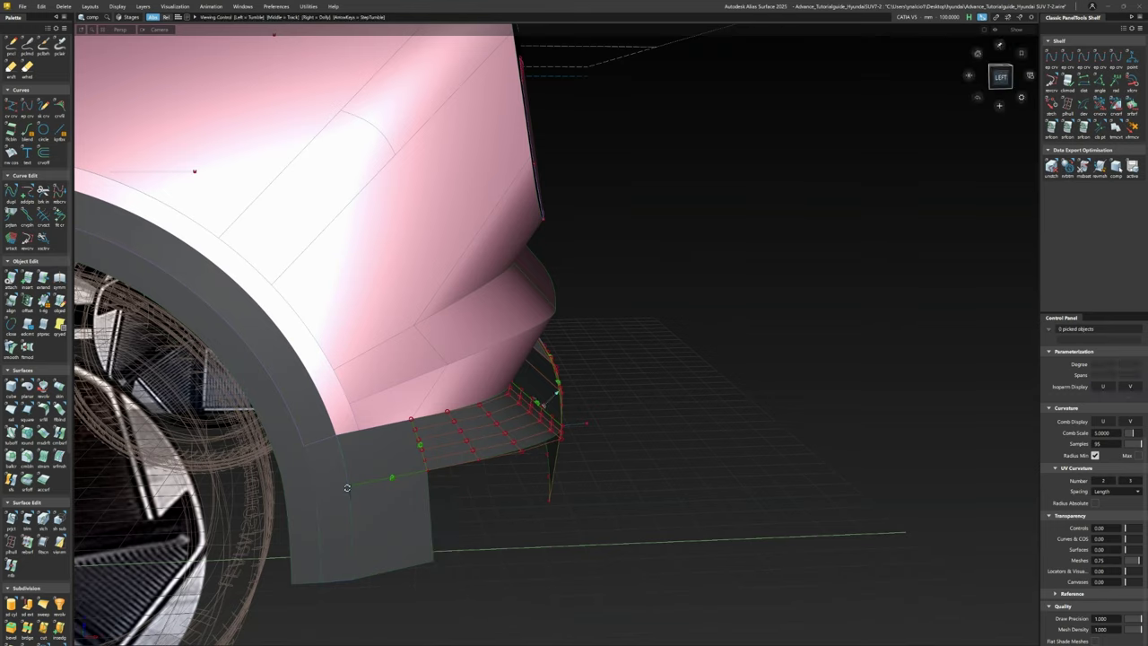
alt+shift+drag(536, 494, 329, 480)
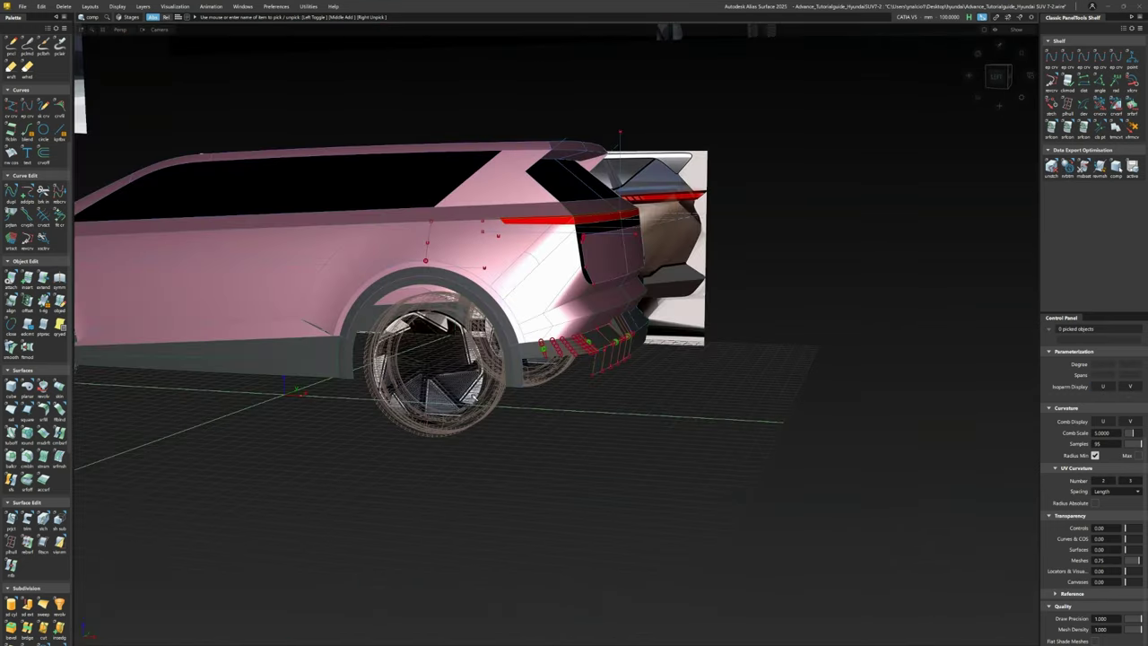
Step: Bridge the side and rear lower strips at the bumper corner with a G2 curvature freeform blend, connecting its upper ends
alt+shift+drag(649, 346, 513, 421)
click(501, 383)
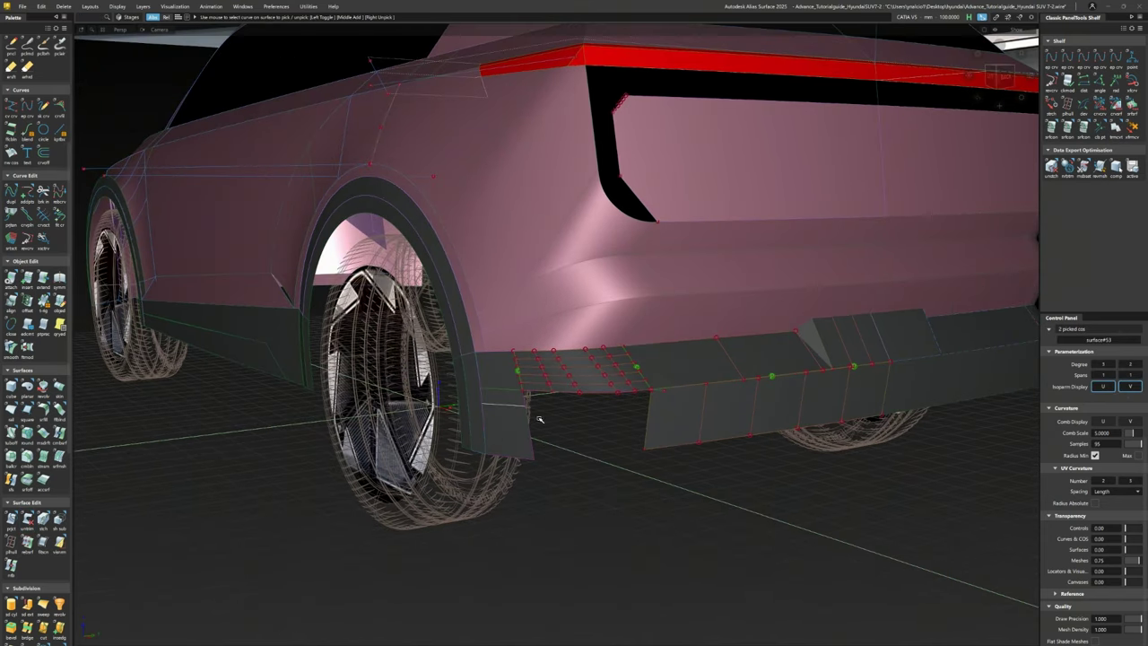
key(b)
click(648, 422)
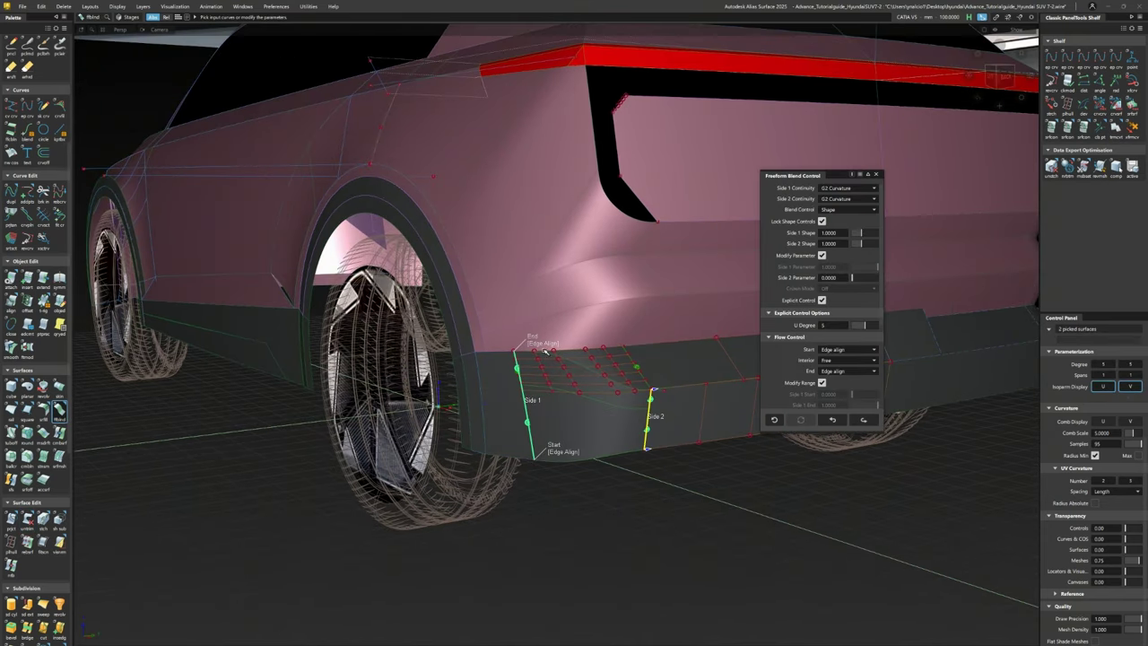
alt+shift+drag(523, 422, 528, 406)
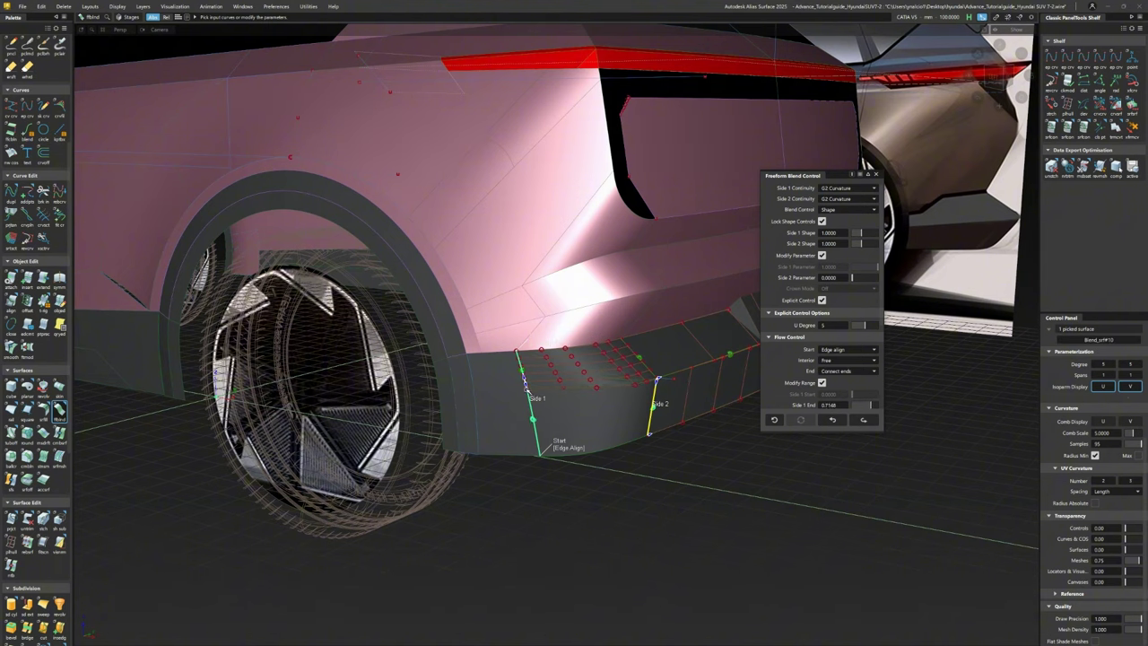
alt+shift+drag(527, 395, 602, 436)
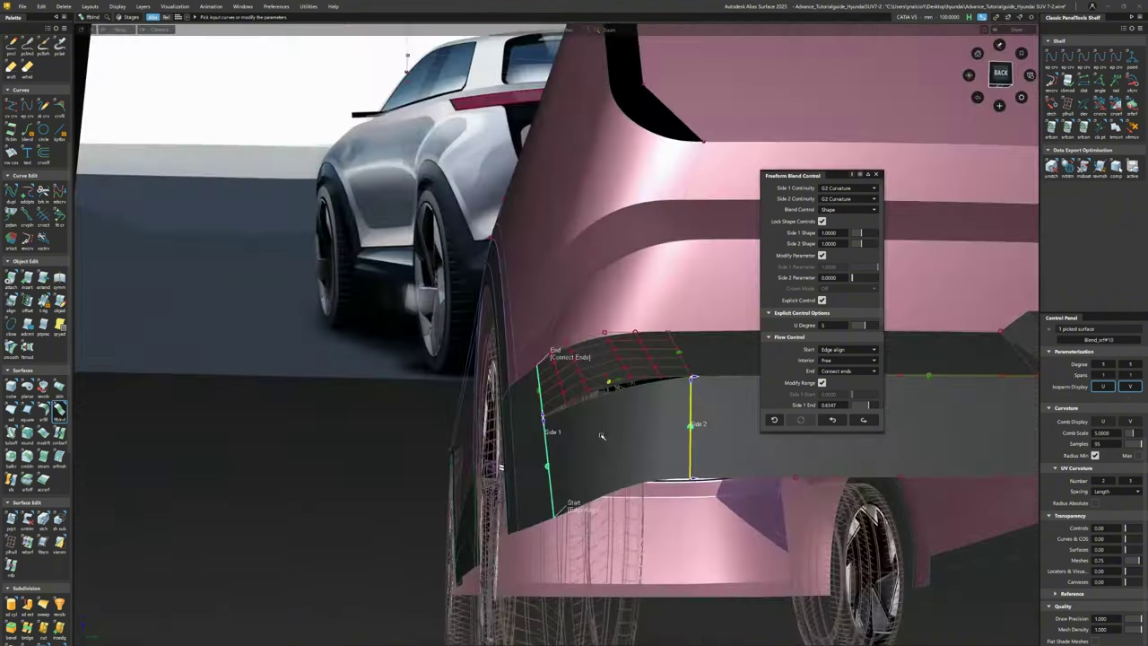
Step: Align the lower corner blend to the adjoining strips with G2 edge continuity and close the gap beneath the upper corner blend
key(a)
click(691, 421)
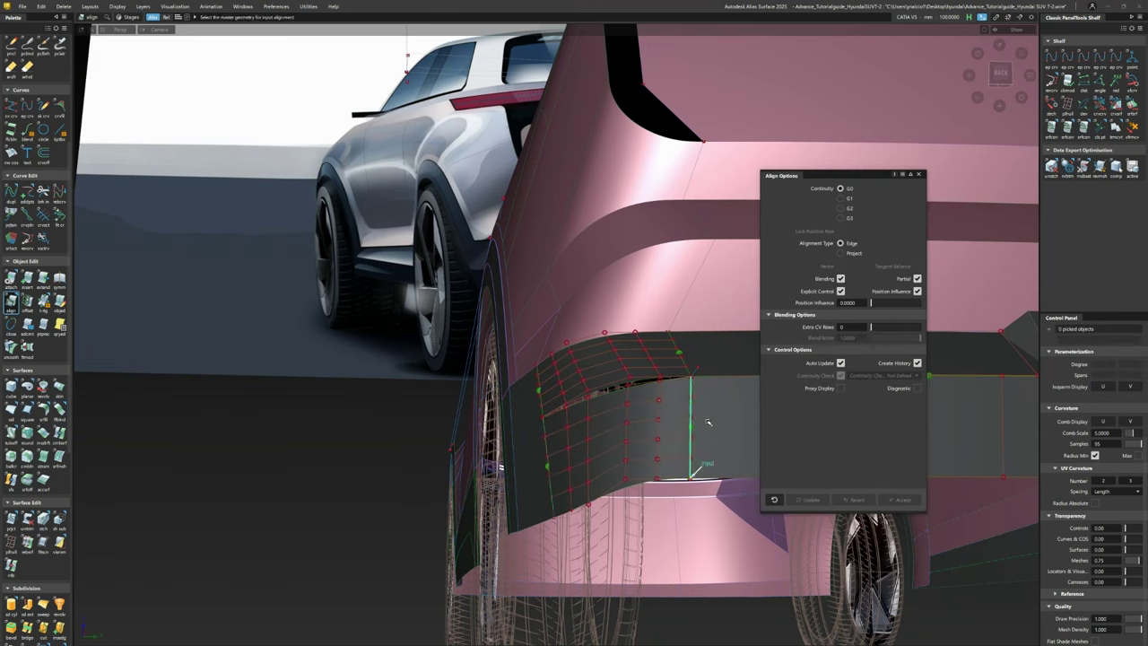
click(840, 208)
alt+shift+drag(610, 412, 369, 428)
click(673, 410)
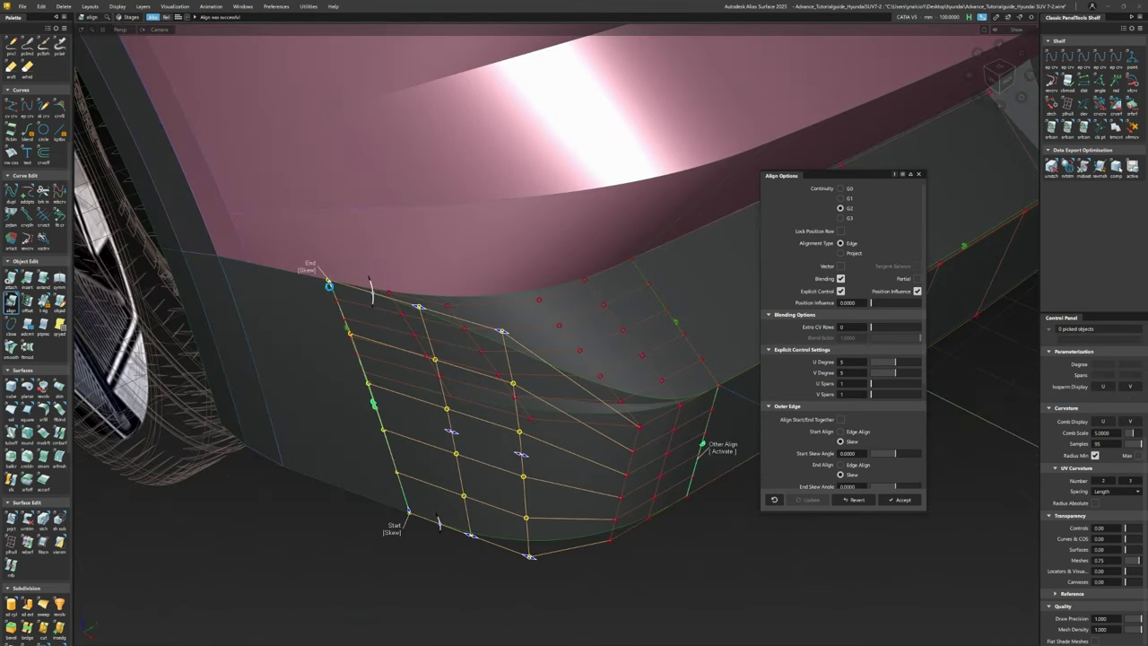
drag(317, 279, 454, 461)
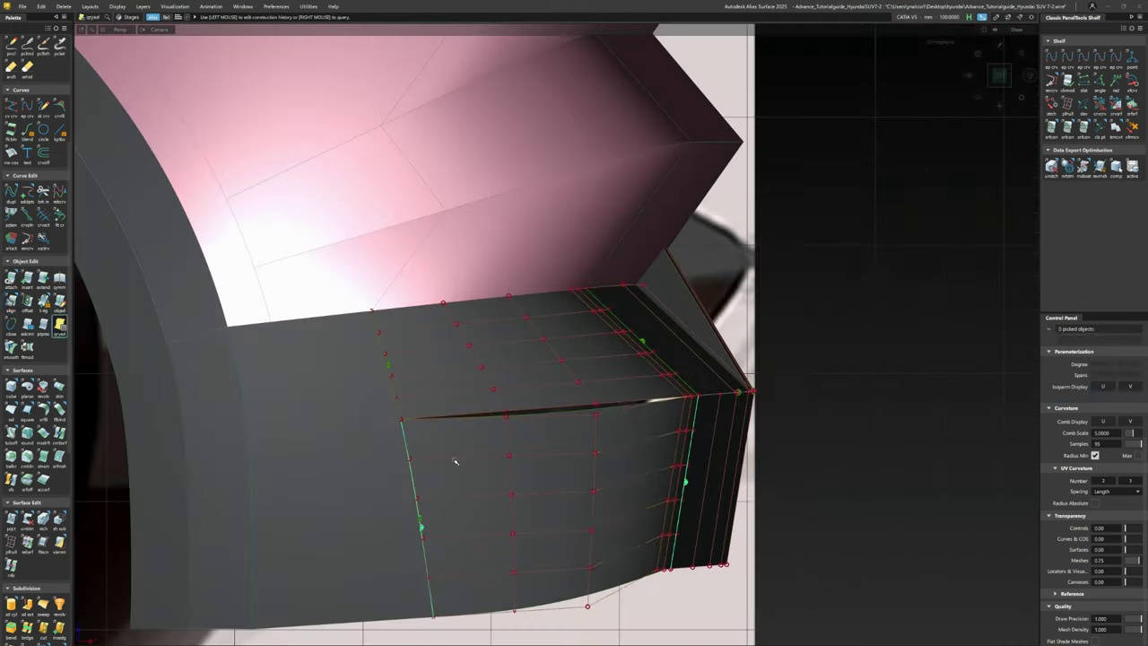
drag(452, 404, 910, 205)
Step: Sketch a straight line from the wheel arch cladding's lower corner to the rear in side view and raise its rear CV
click(1051, 56)
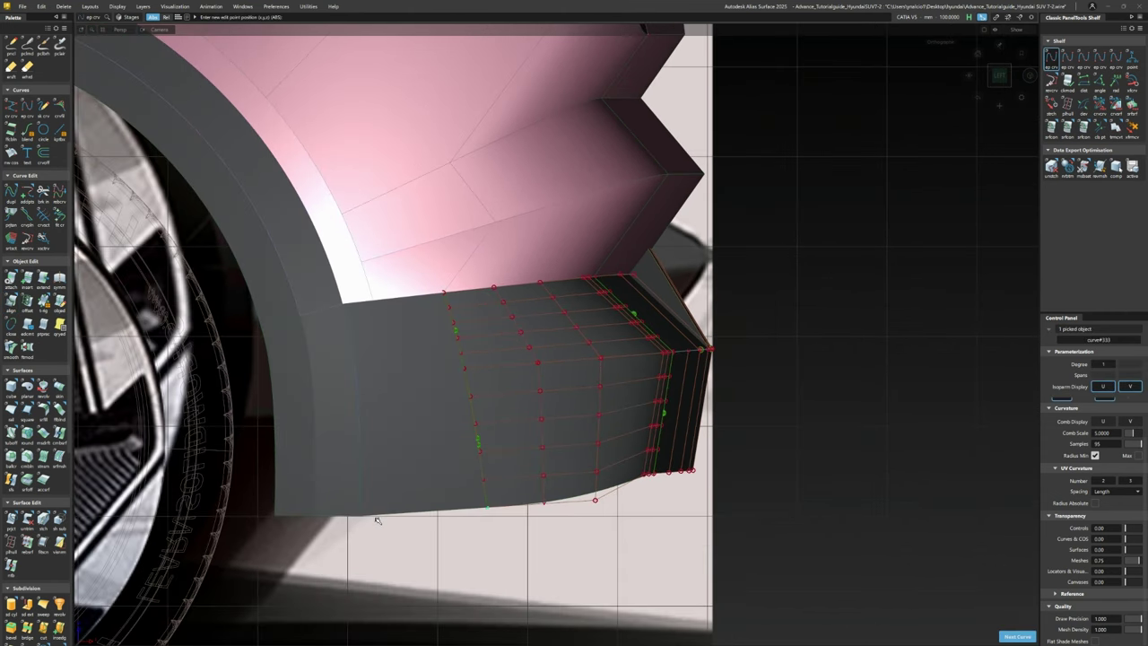
key(e)
click(709, 478)
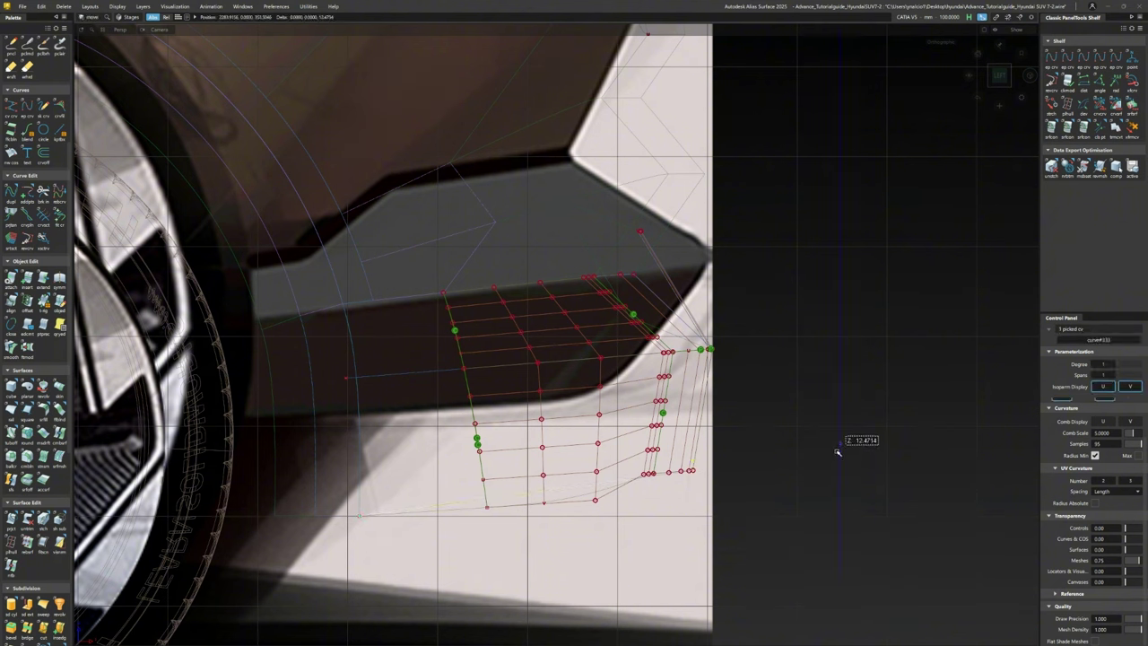
key(e)
Step: Project the rising line onto the lower cladding surfaces along the view direction and trim their lower edges to it
key(p)
click(552, 457)
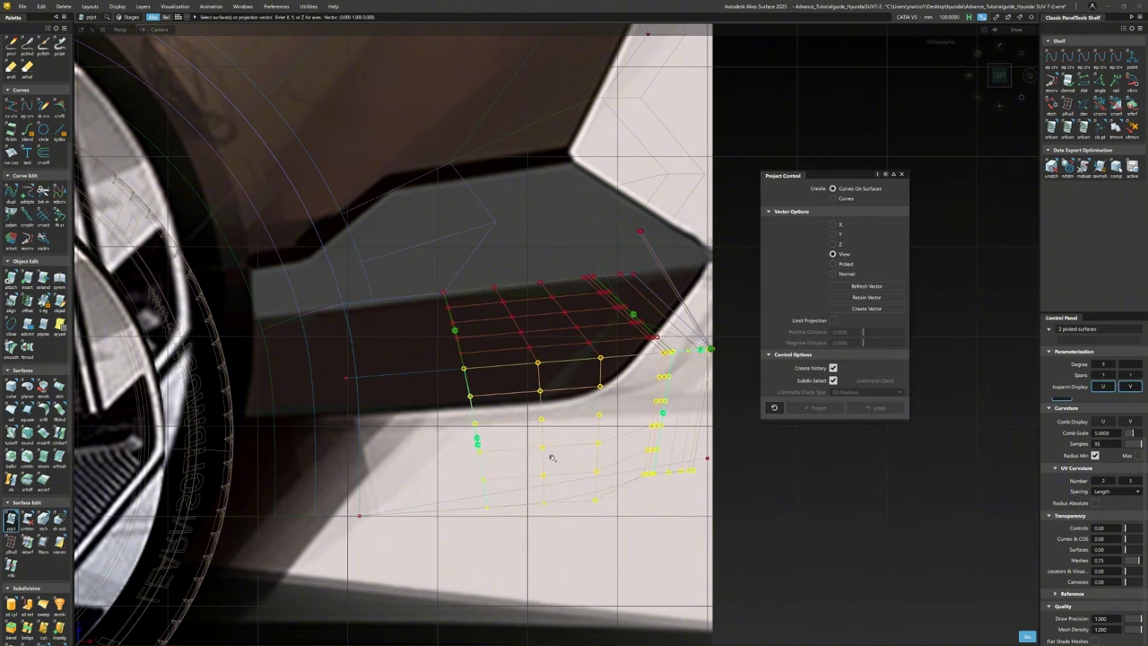
key(t)
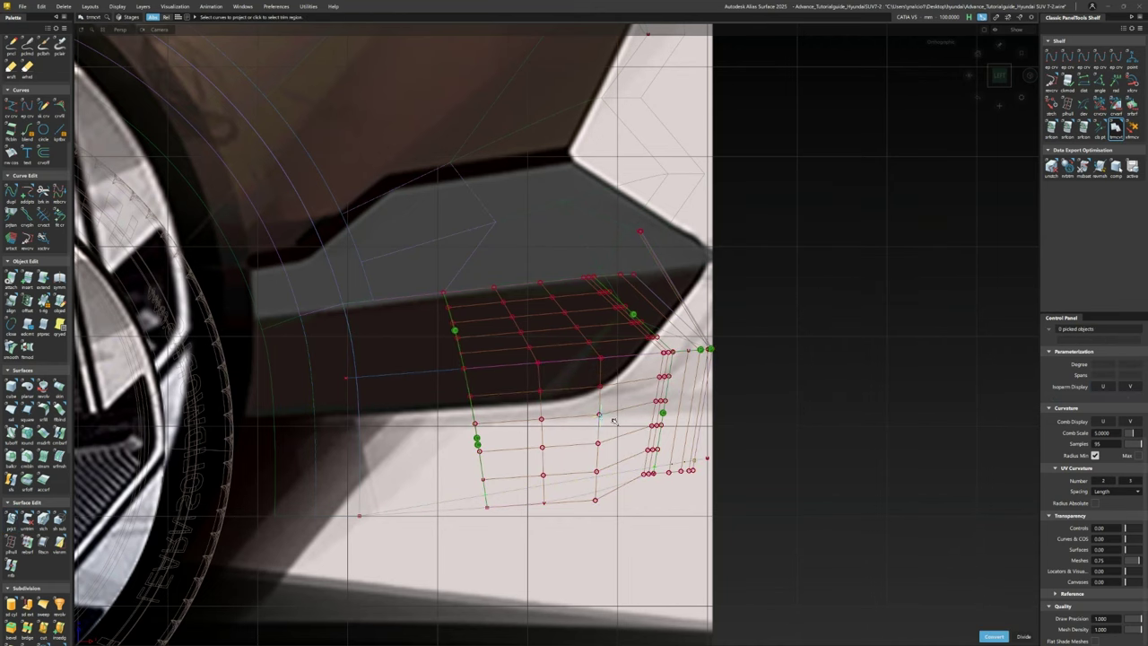
mouse_move(469, 556)
alt+shift+mouse_down()
mouse_move(732, 420)
mouse_move(541, 435)
mouse_move(643, 470)
alt+shift+mouse_up()
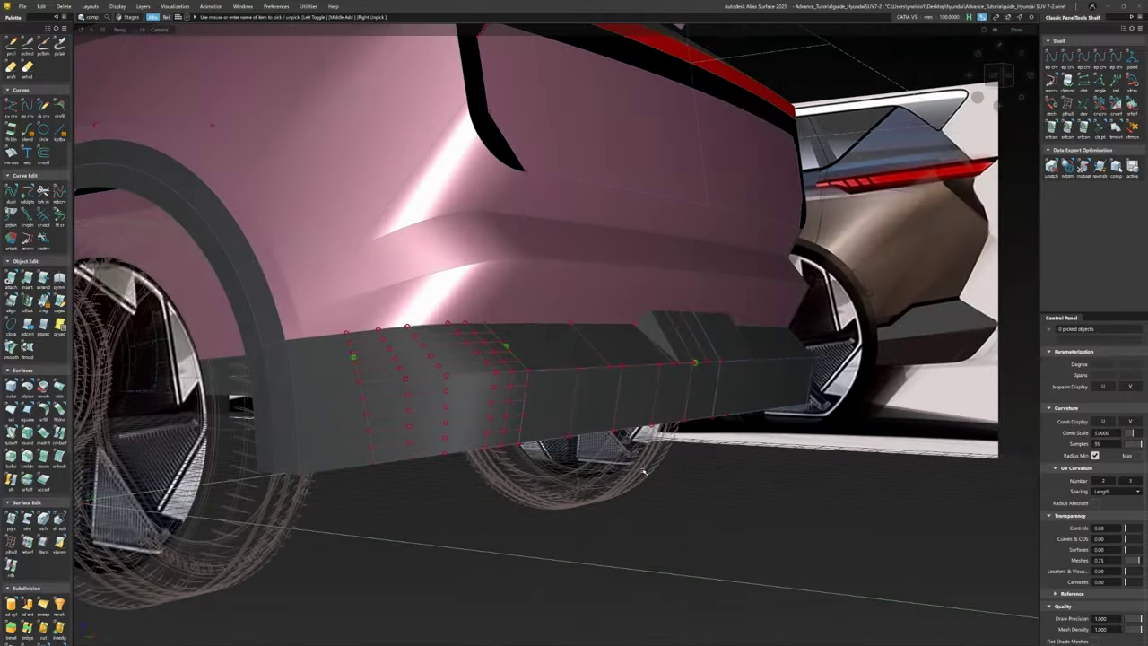
Step: Add a lengthwise isoparm curve on the rear upper cladding and draw a slanted line for the opening's outer side
mouse_move(566, 397)
alt+shift+mouse_down()
mouse_move(356, 479)
mouse_move(566, 391)
alt+shift+mouse_up()
alt+shift+right_drag(566, 391, 634, 409)
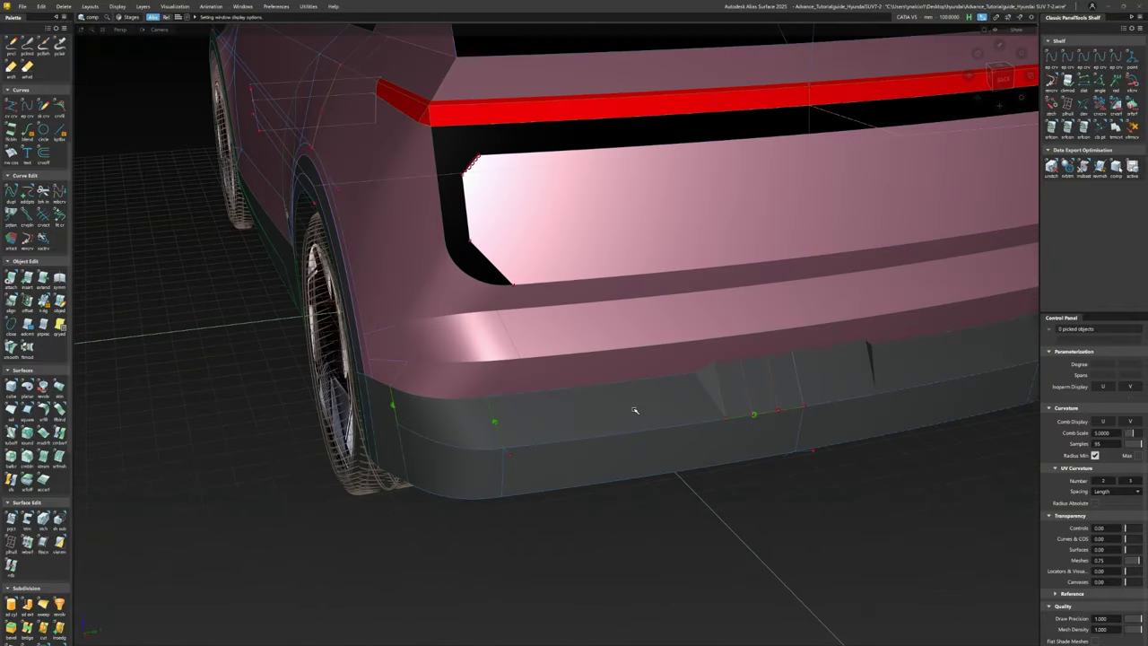
ctrl+shift+right_drag(728, 347, 630, 441)
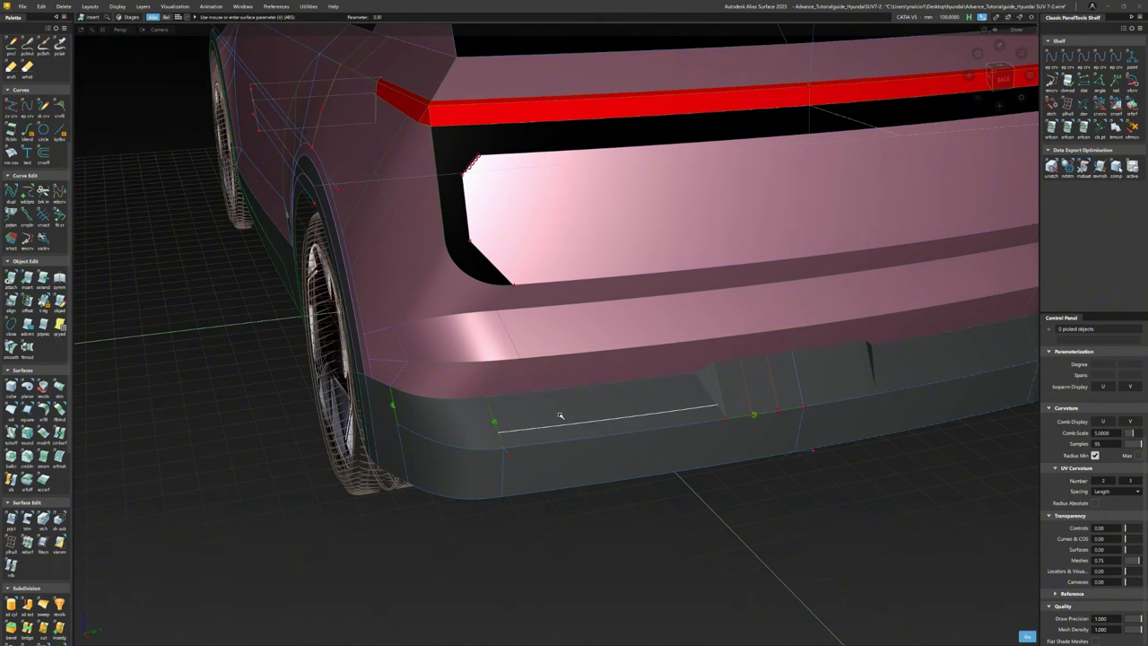
alt+shift+drag(561, 416, 654, 353)
click(583, 358)
Step: Project the slanted line onto the rear upper cladding along the view direction and trim out the opening beside the central patch
click(654, 352)
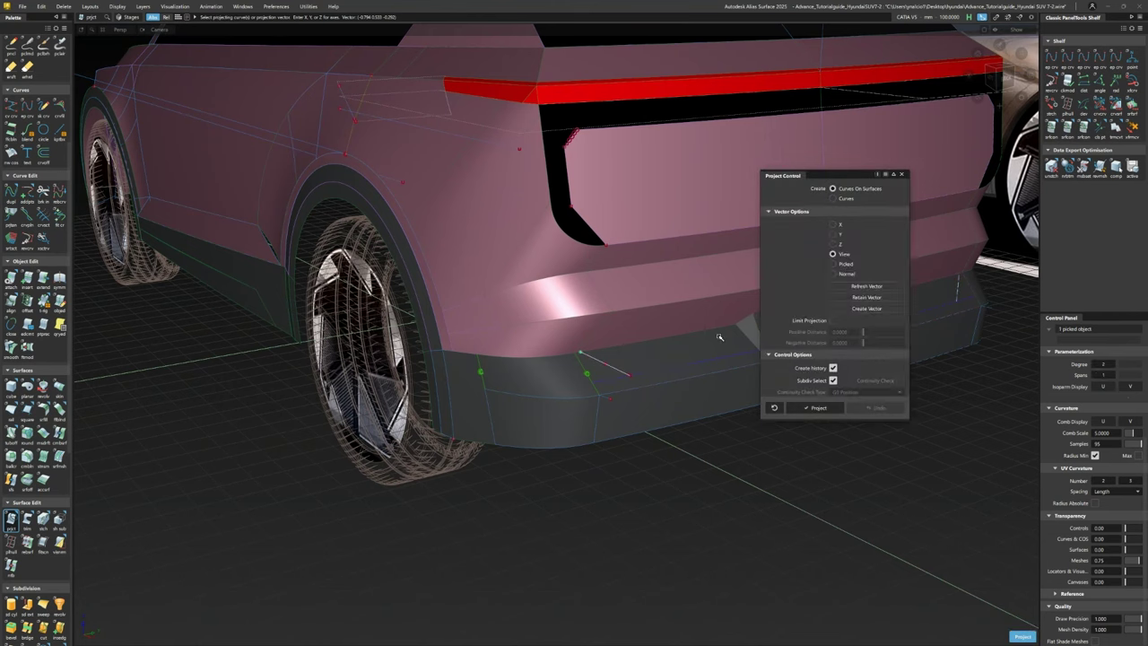
click(653, 352)
alt+shift+drag(654, 352, 638, 416)
click(516, 424)
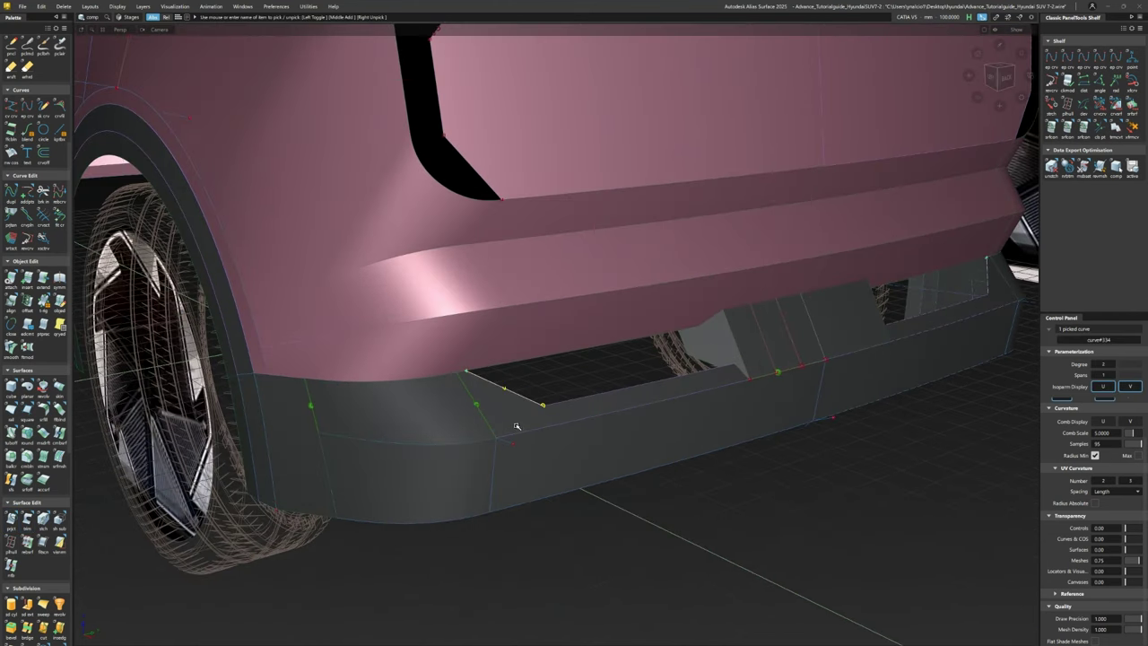
Step: Draft inner walls from the opening's lower and outer edges, flipping the draft angle and using 25 degrees for the outer wall
click(43, 432)
click(531, 399)
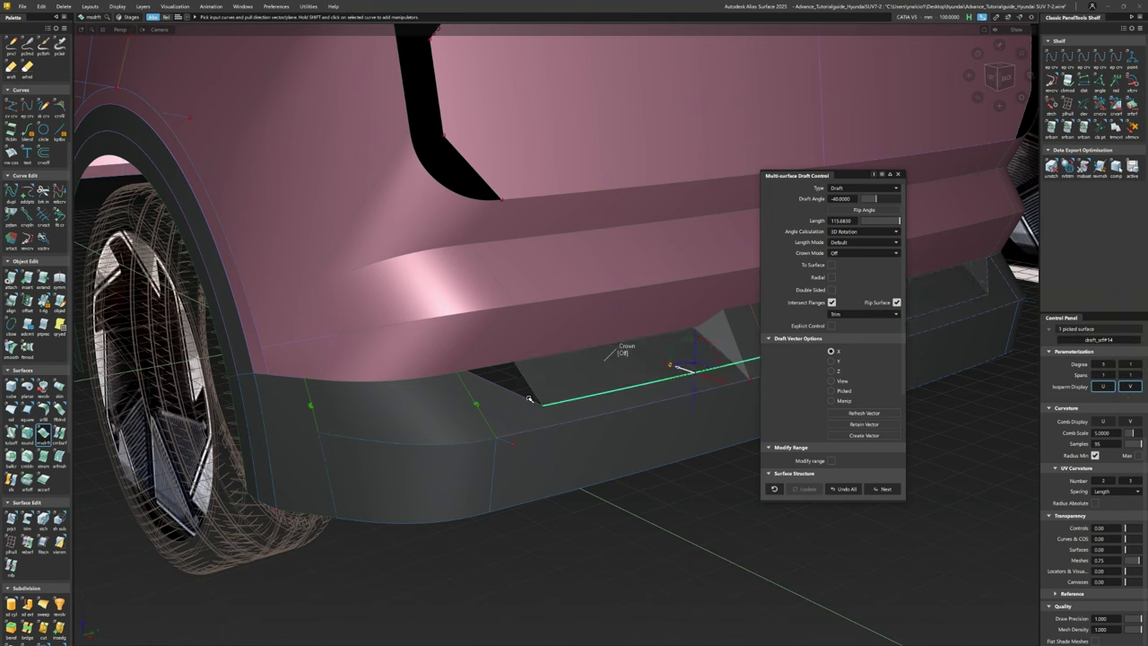
click(869, 209)
alt+shift+drag(679, 320, 628, 282)
click(850, 210)
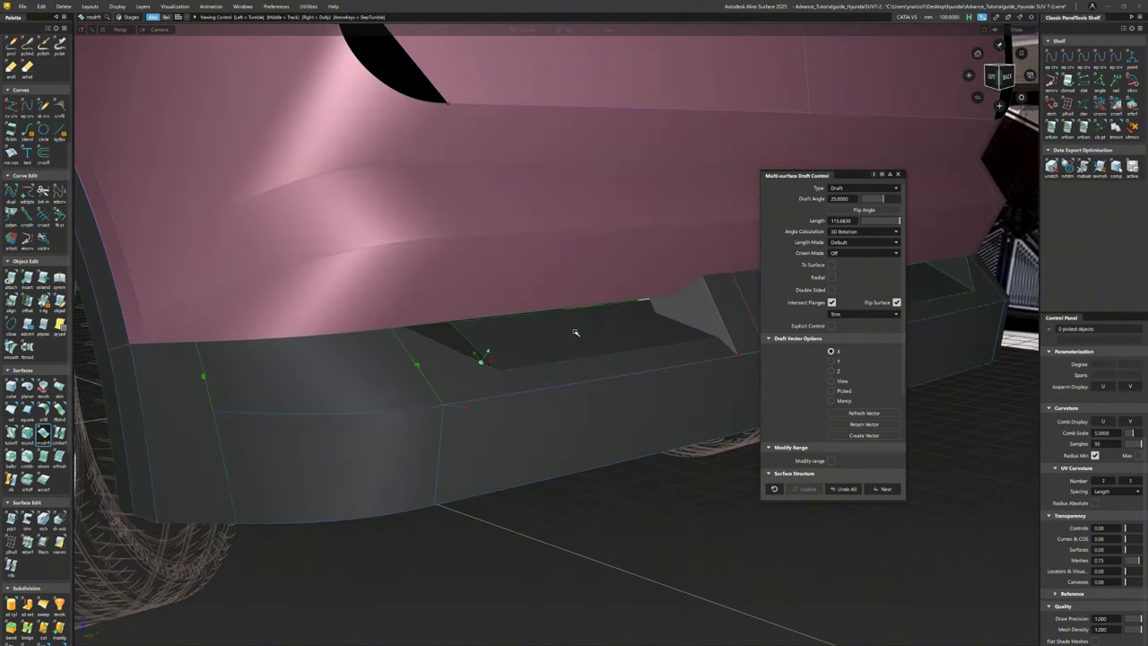
alt+shift+drag(576, 328, 311, 582)
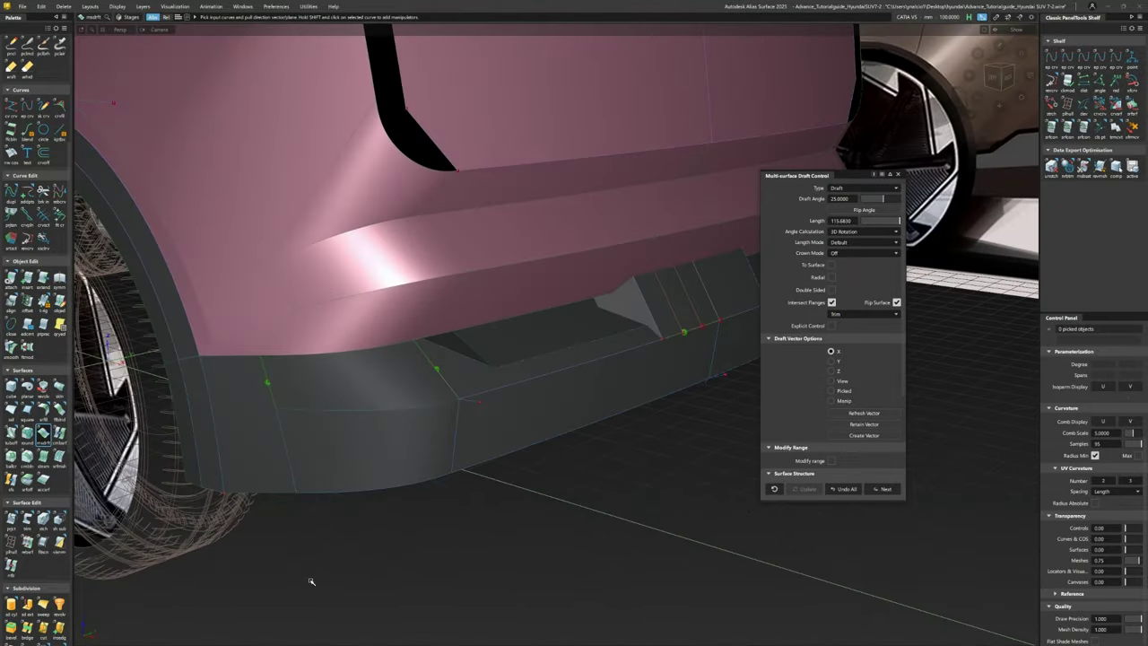
Step: Draft an inner surface from the opening's upper edge with a 0-degree draft angle
click(536, 311)
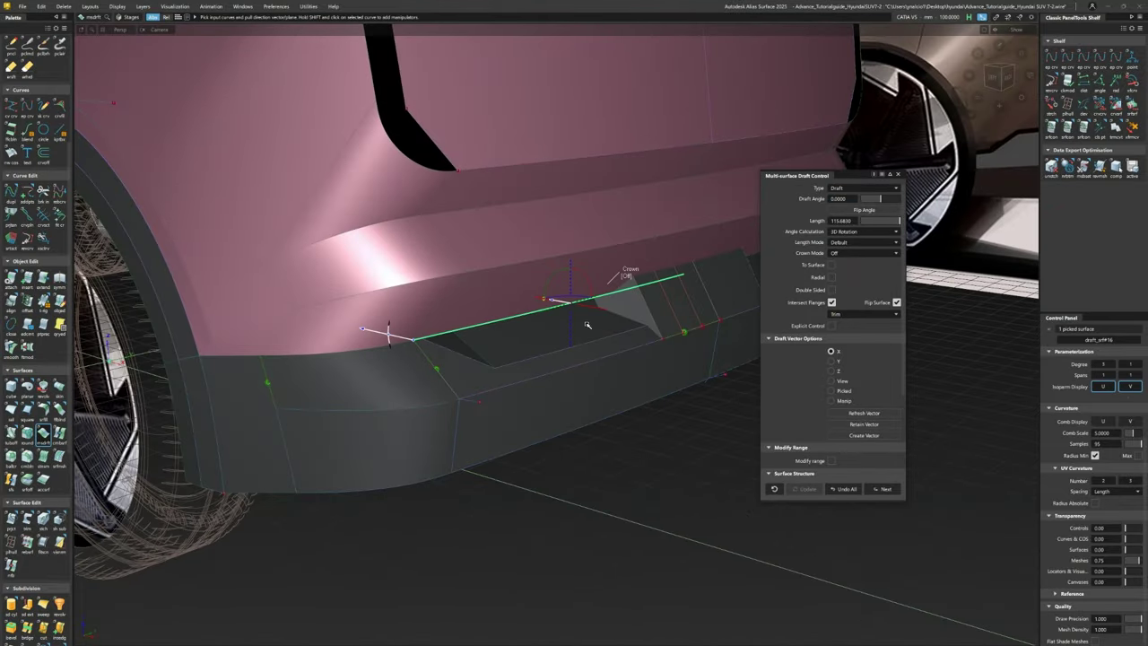
click(571, 323)
key(Escape)
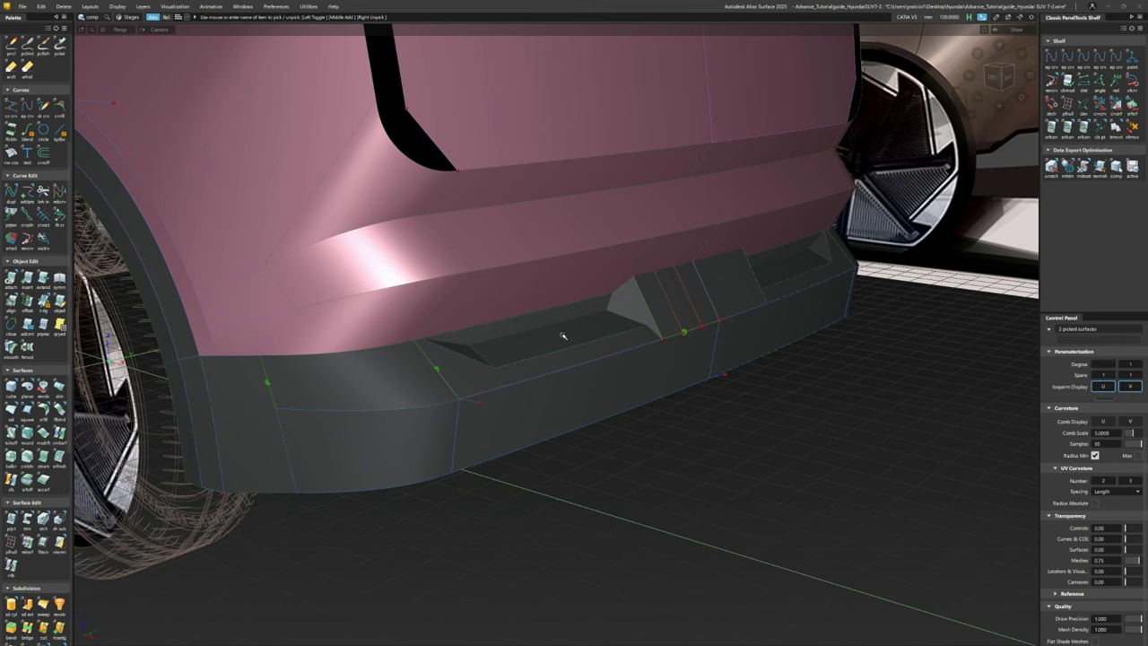
Step: Trim the opening's drafted inner walls against each other where they intersect
key(i)
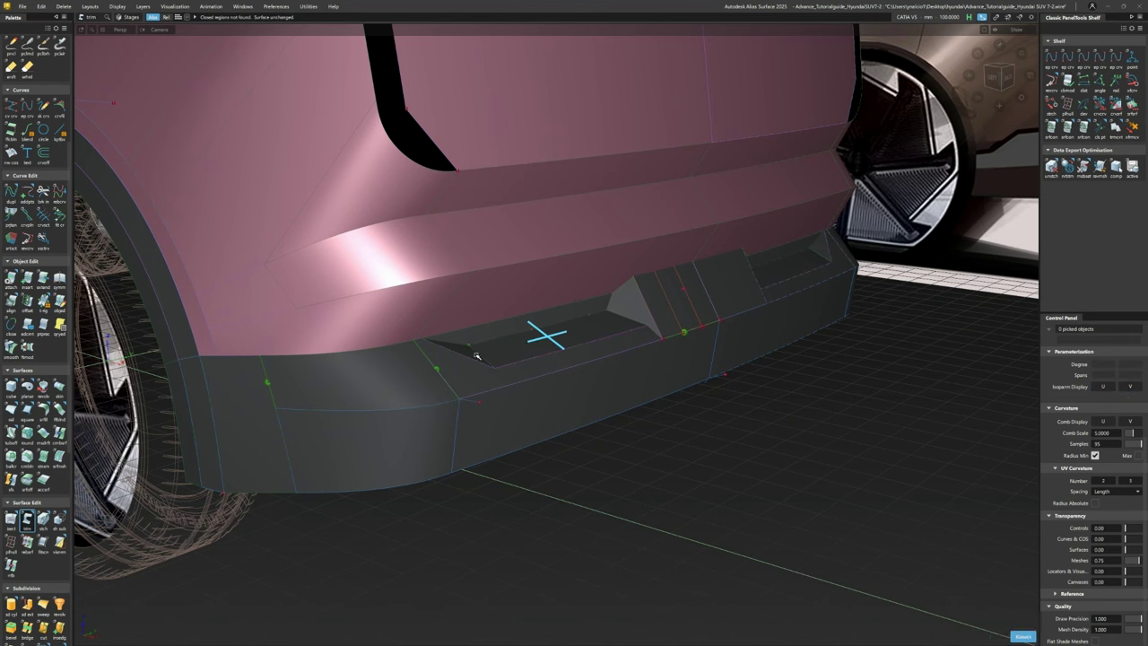
alt+shift+drag(477, 356, 634, 333)
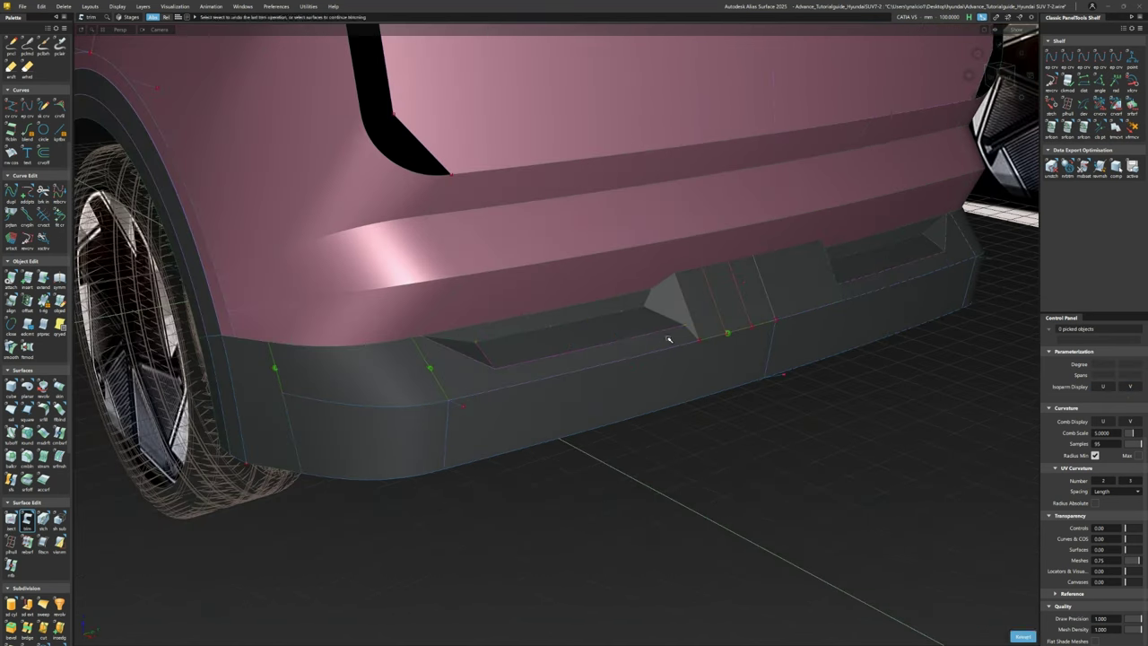
key(i)
key(p)
click(467, 331)
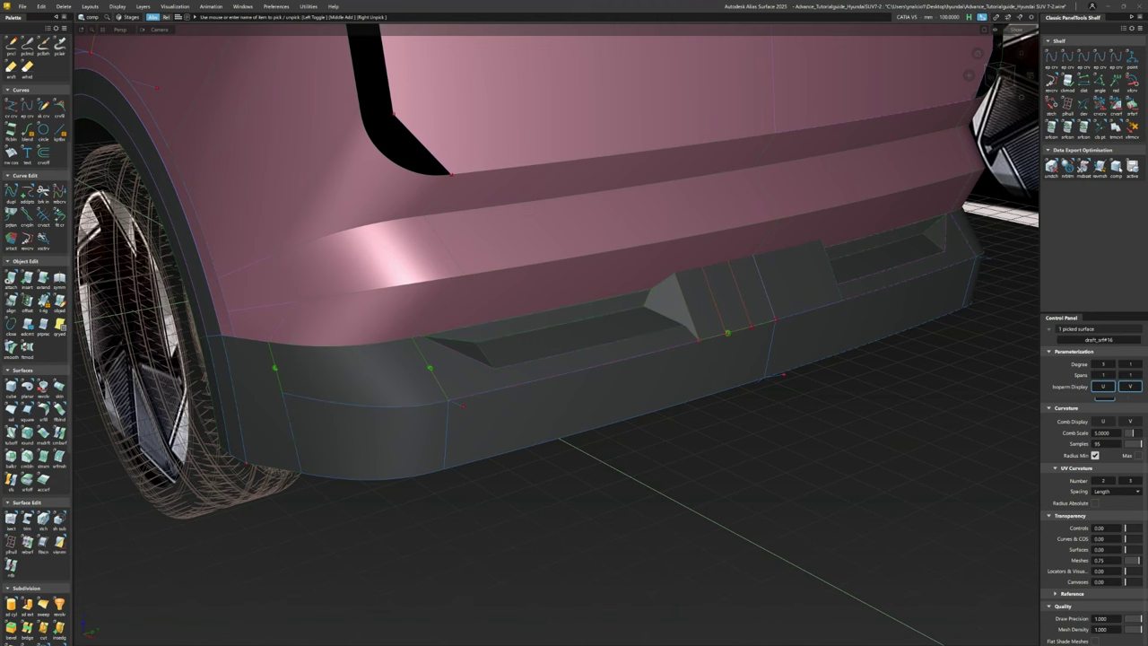
Step: Project a line lengthwise across the lower cladding and fit degree 5, single-span curves to its corner and rear portions
alt+shift+drag(574, 359, 577, 402)
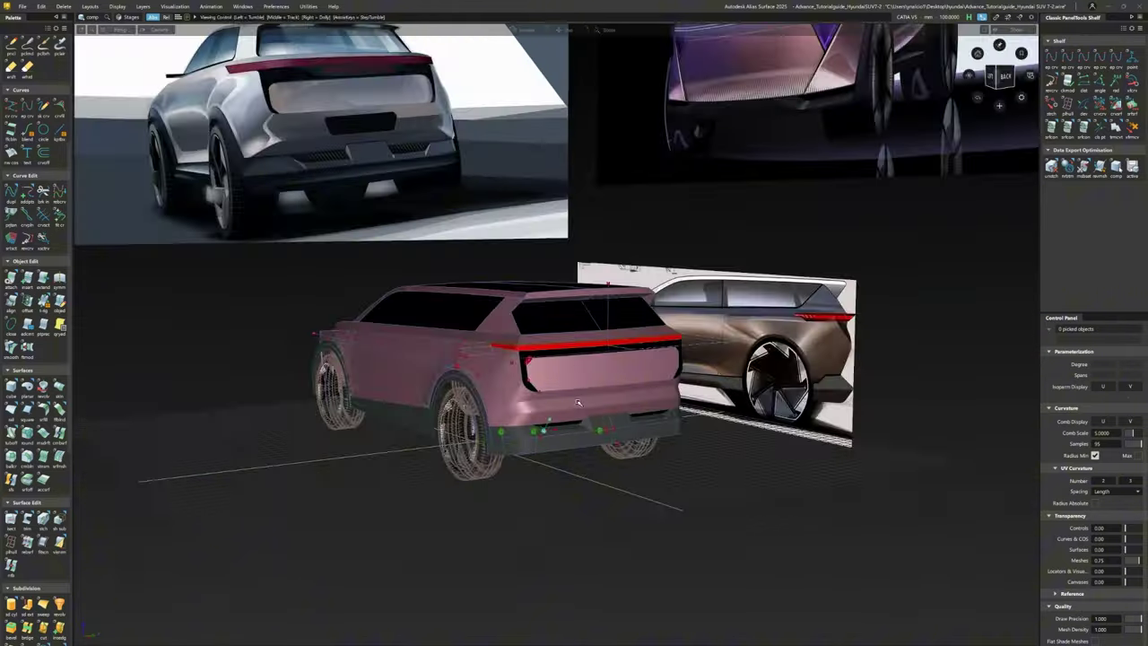
alt+shift+right_drag(577, 403, 602, 459)
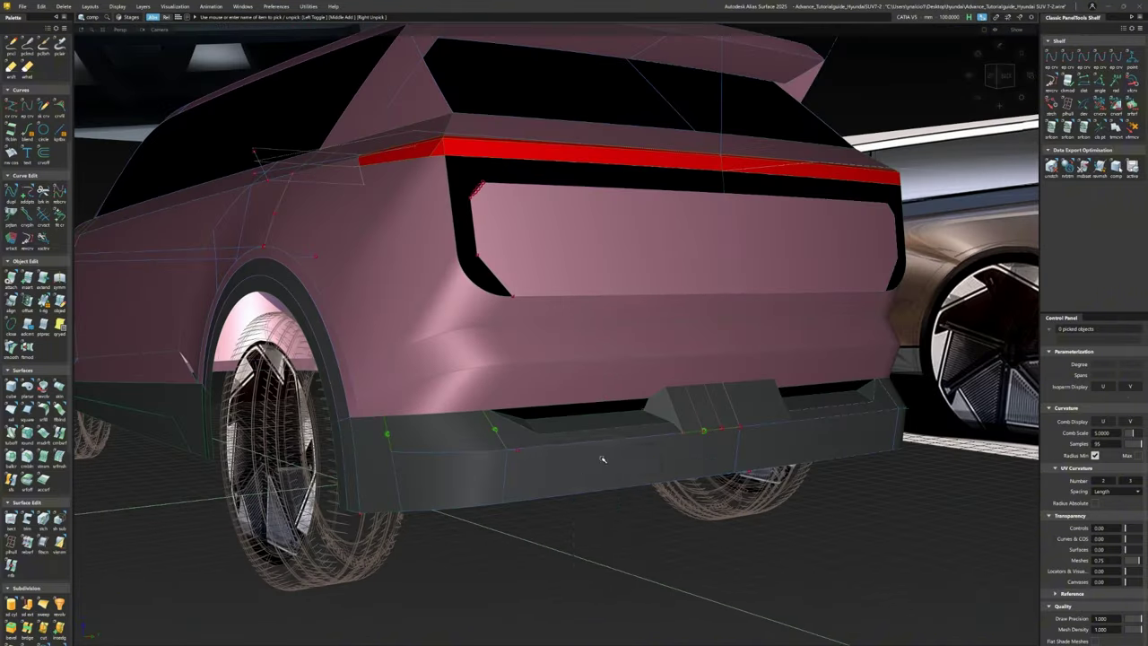
ctrl+shift+drag(602, 459, 598, 496)
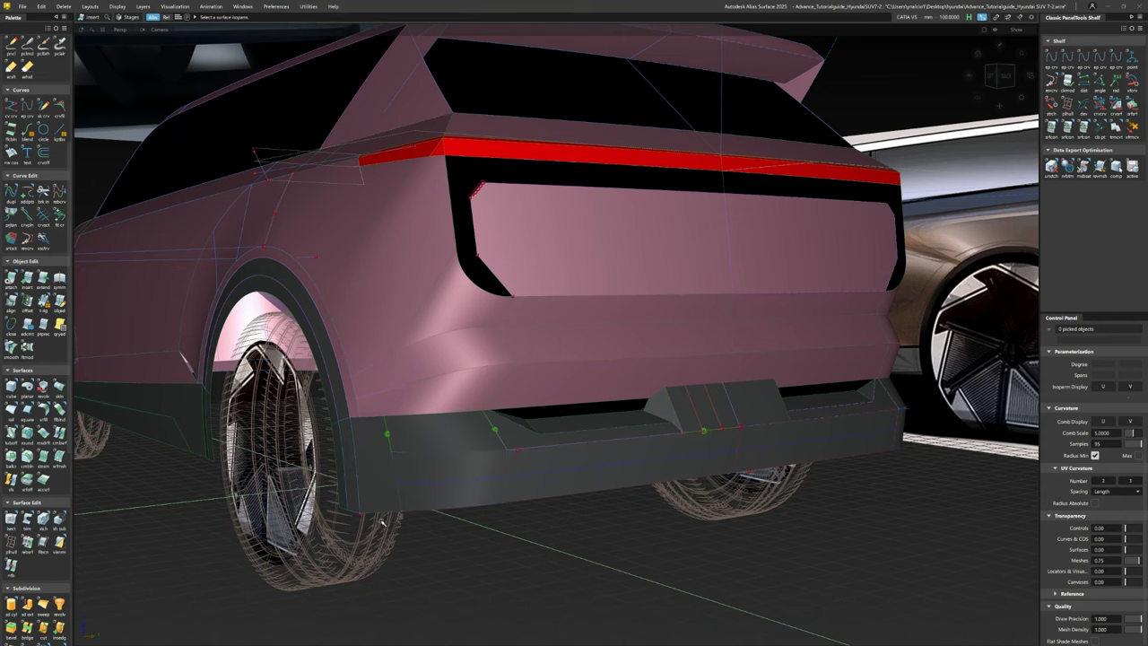
click(1000, 76)
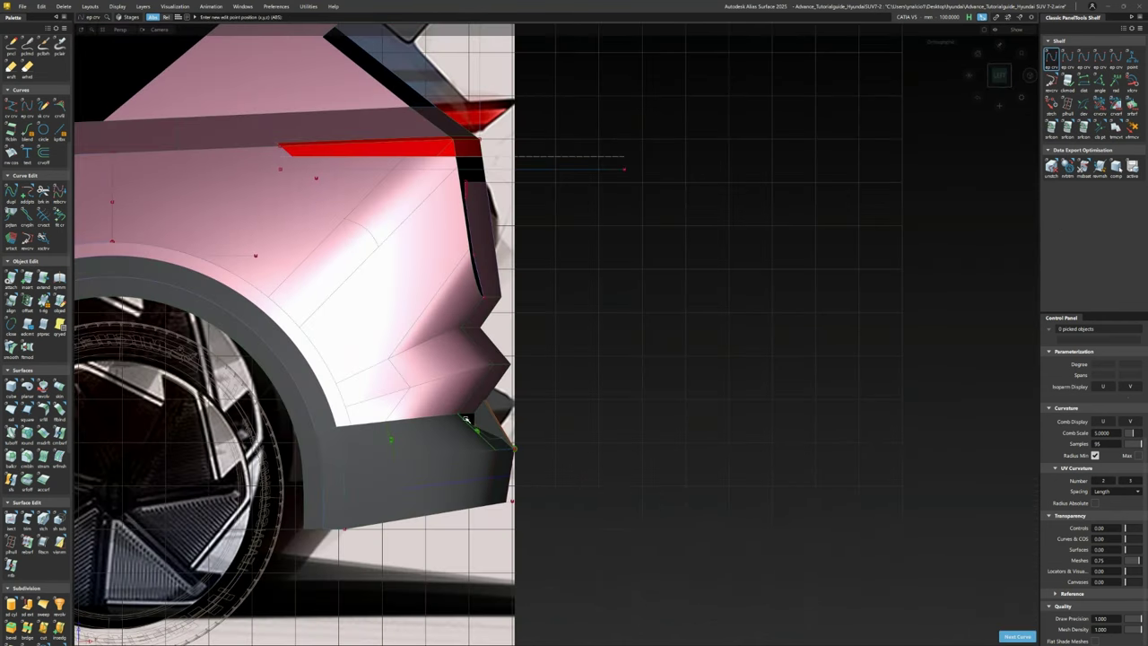
ctrl+shift+drag(381, 491, 382, 502)
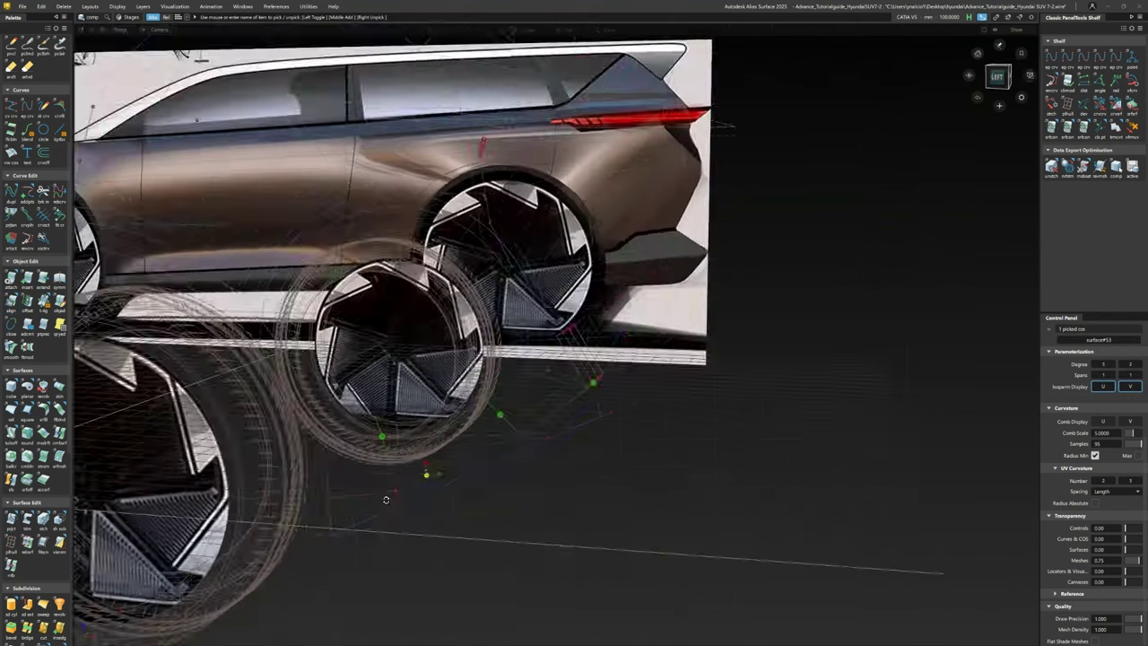
ctrl+shift+drag(449, 475, 460, 483)
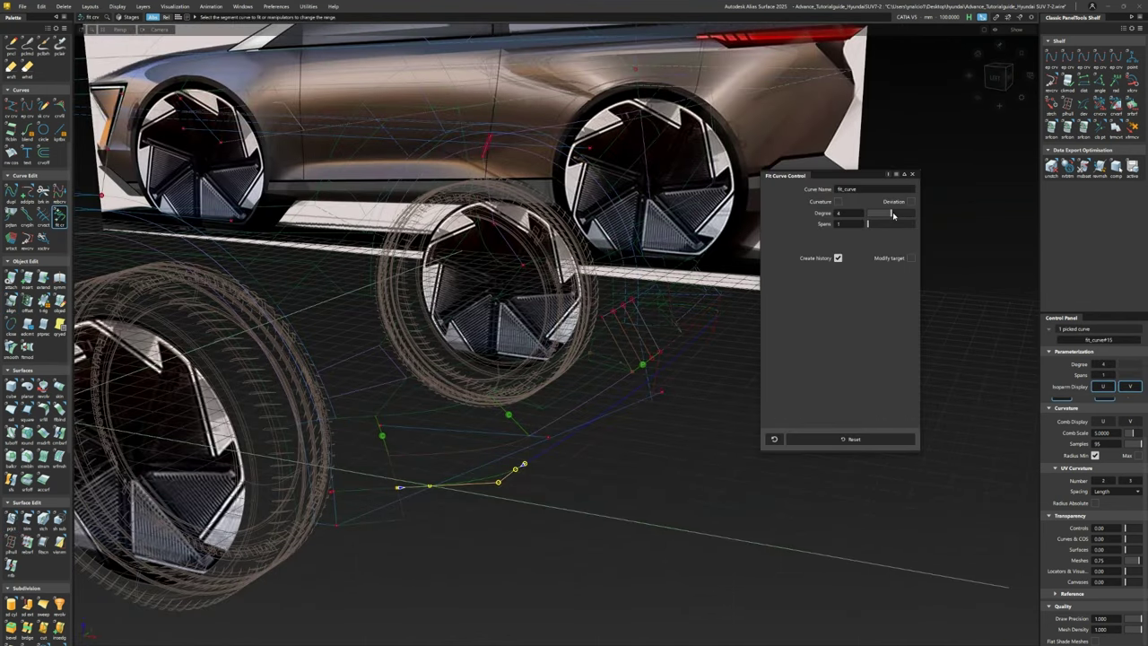
drag(895, 212, 897, 212)
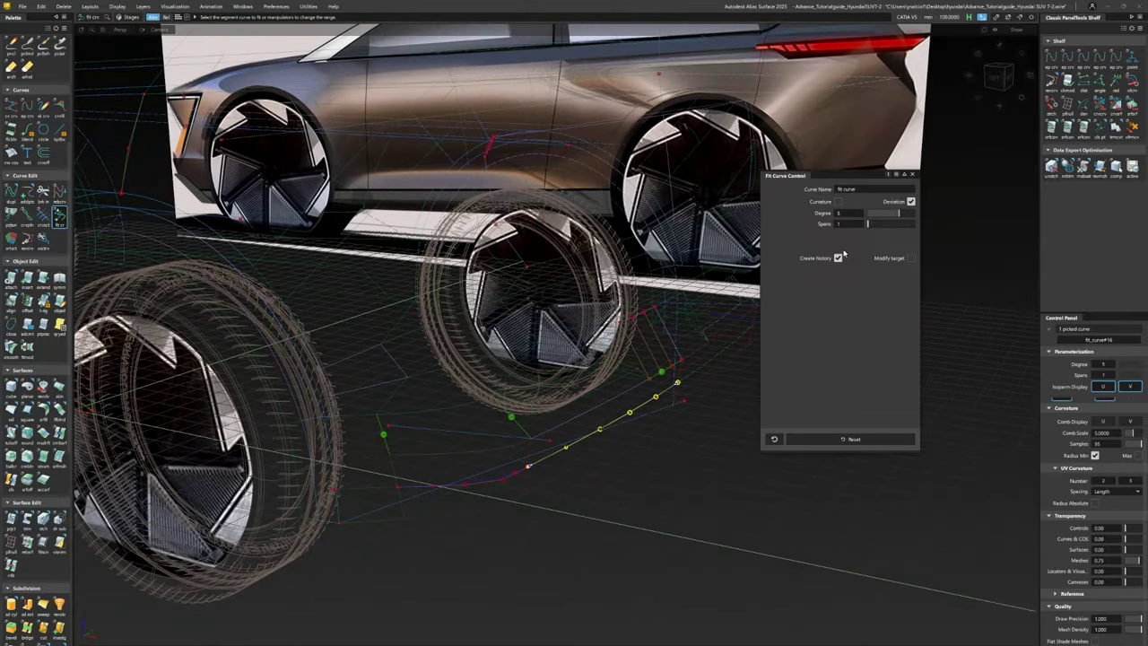
Step: Align the corner fit curve to the rear fit curve with G2 continuity and remove the rear curve's construction history
ctrl+shift+drag(502, 476, 569, 446)
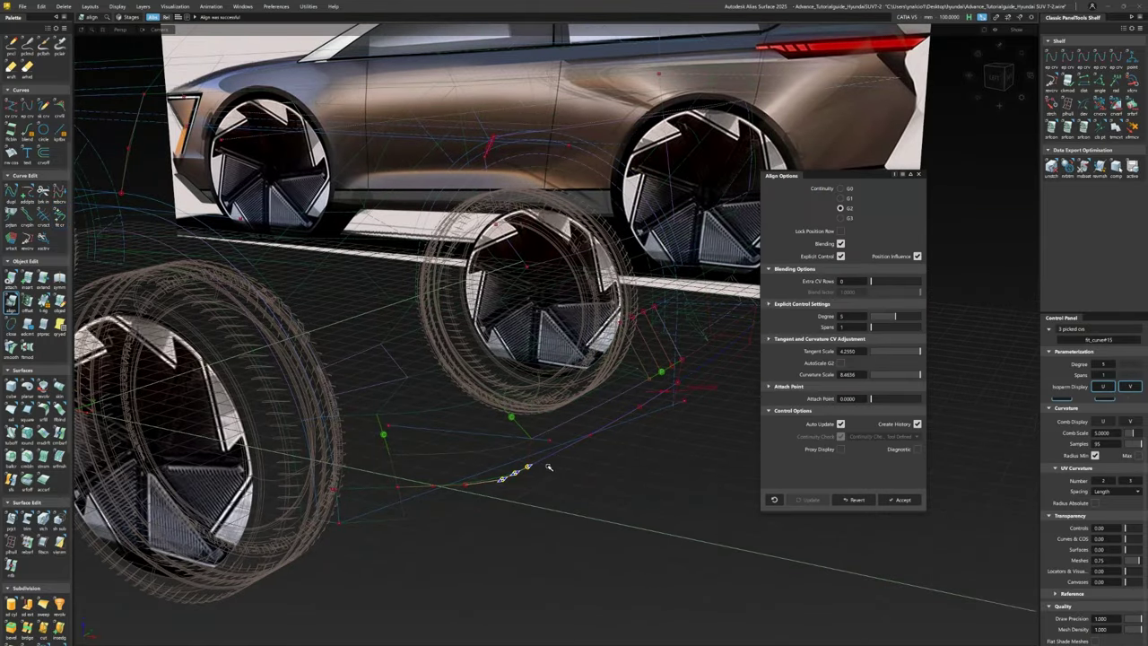
click(569, 445)
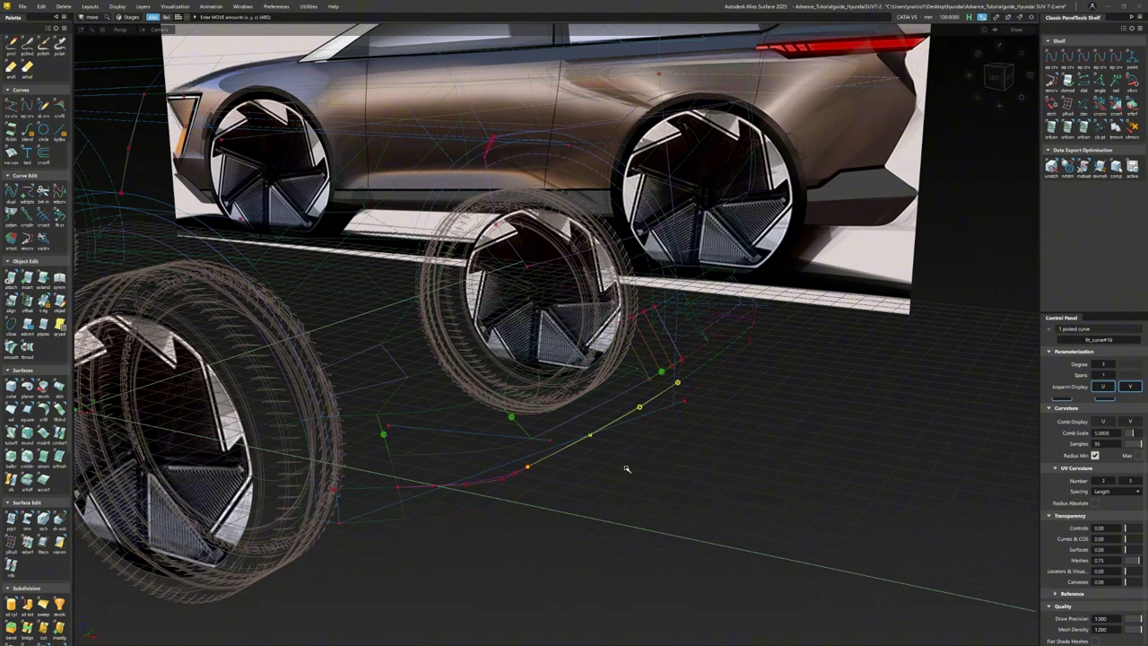
key(F12)
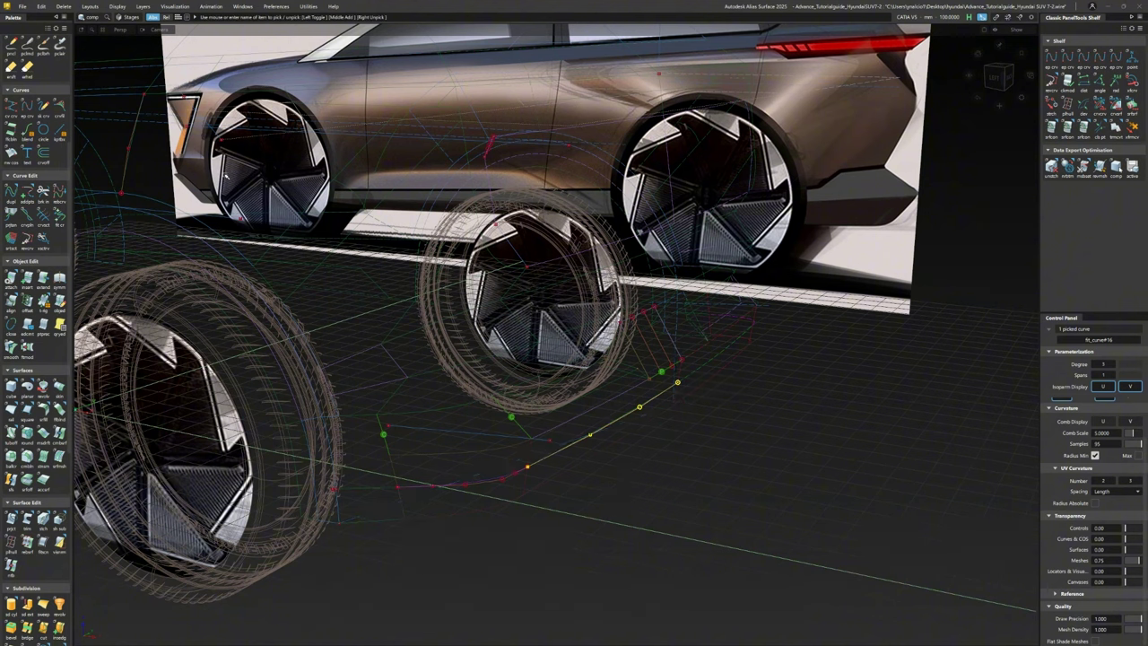
click(64, 6)
click(103, 54)
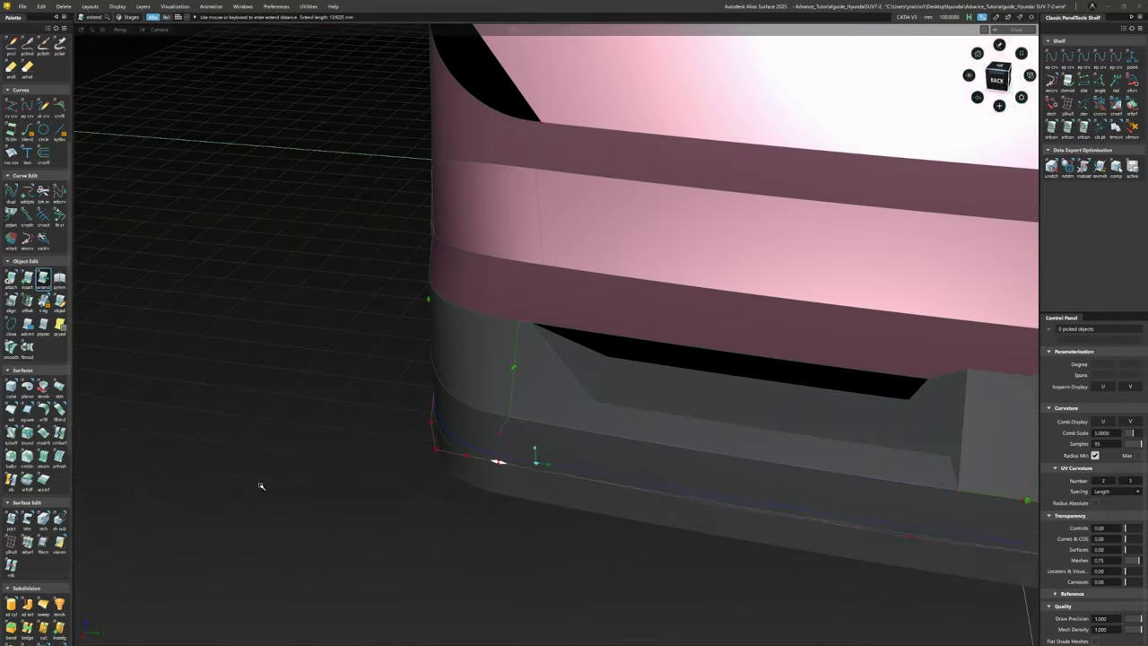
Step: Skin a surface between the recessed opening's lower cladding edge and the rear fit curve, connecting the ends at the start
alt+shift+drag(341, 500, 530, 412)
alt+shift+right_drag(530, 412, 556, 439)
alt+shift+drag(556, 439, 615, 422)
ctrl+shift+right_drag(616, 422, 617, 457)
click(613, 423)
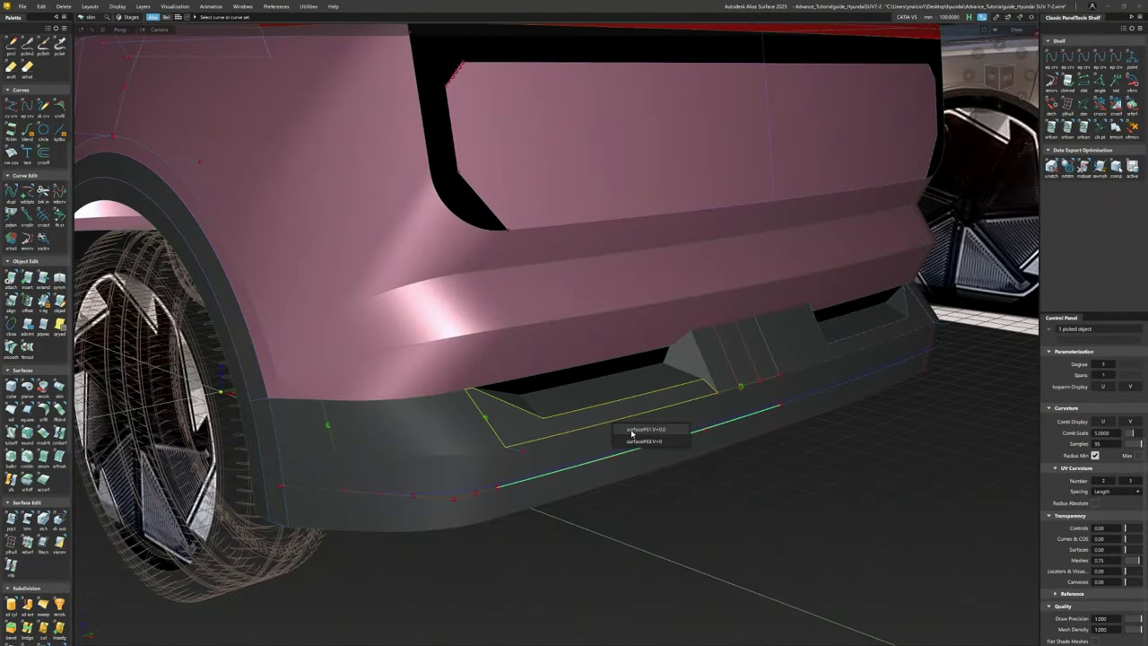
click(631, 431)
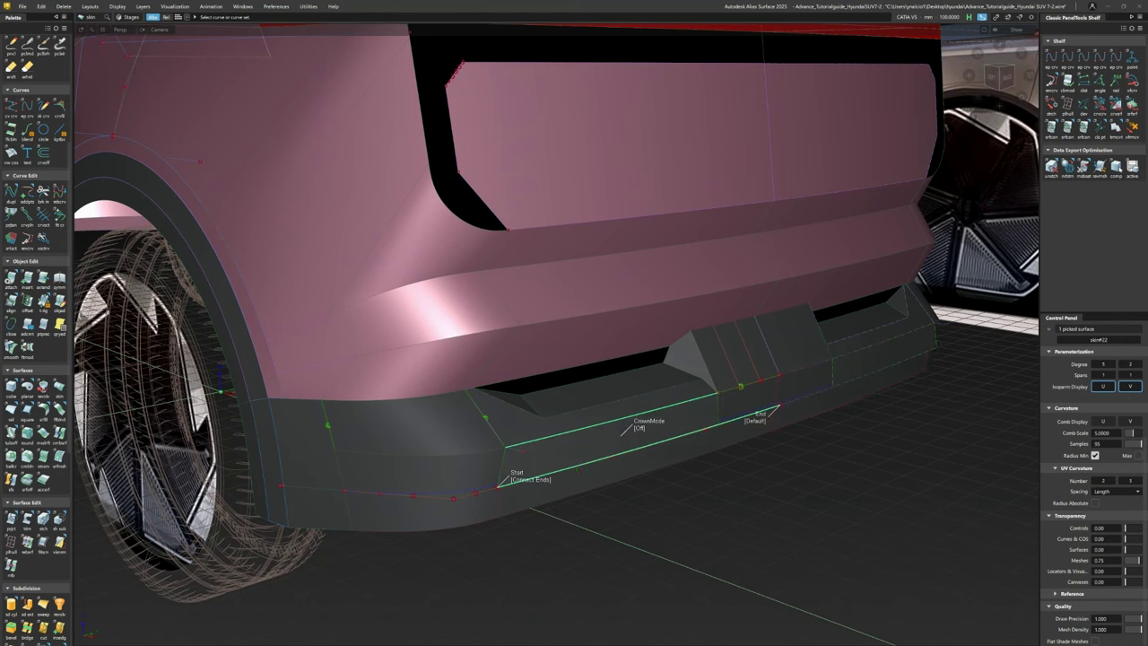
alt+shift+drag(592, 466, 542, 485)
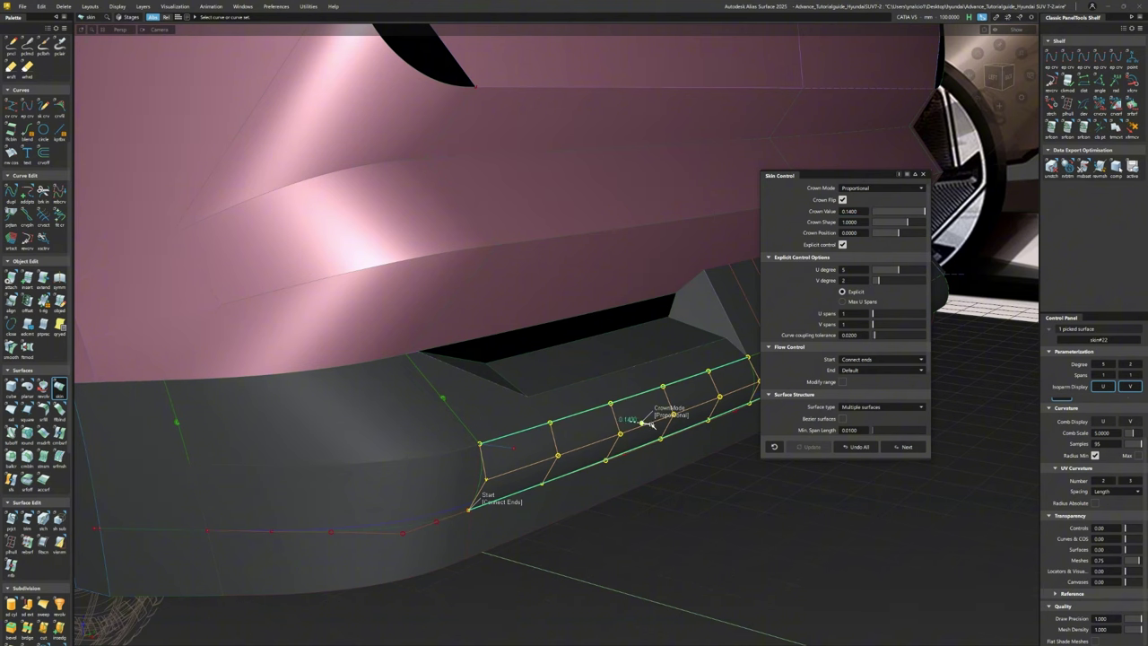
Step: Turn off the crown flip on the skin and set its proportional crown to value 0.06 and position -0.35
click(842, 199)
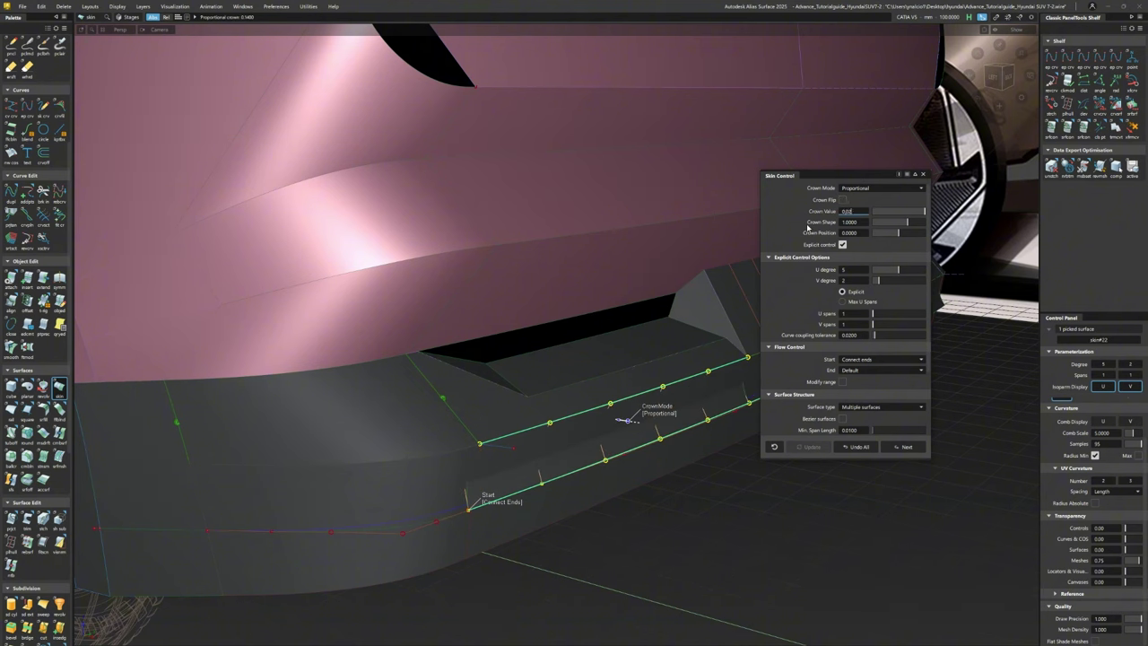
text(0.02)
key(Return)
alt+shift+drag(574, 502, 560, 524)
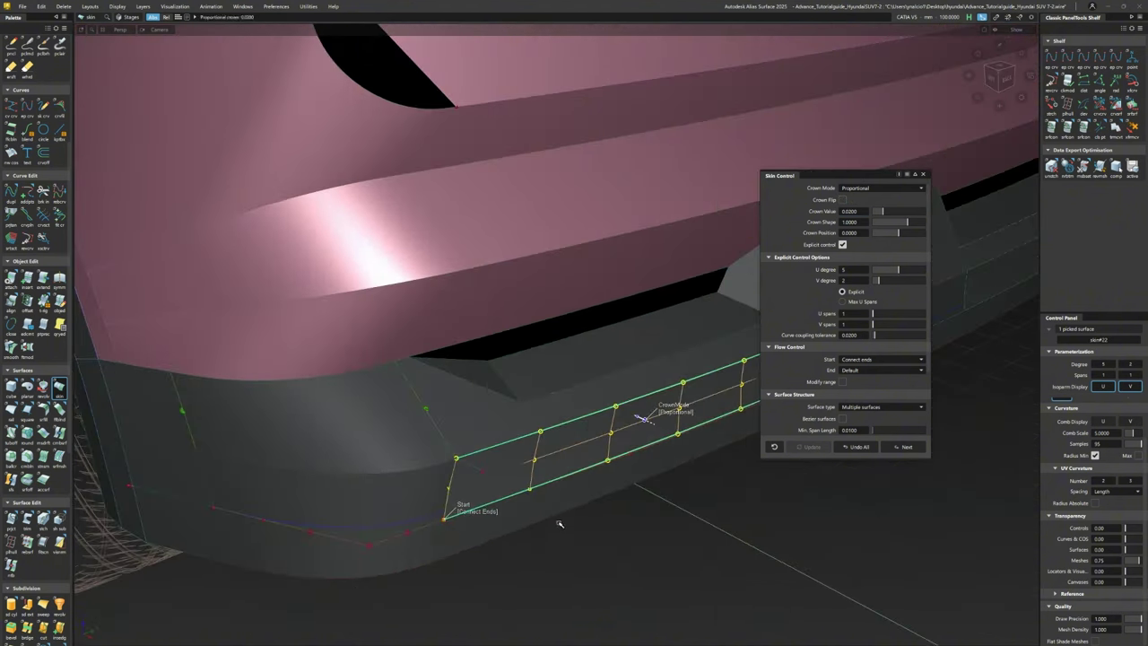
click(560, 524)
click(644, 445)
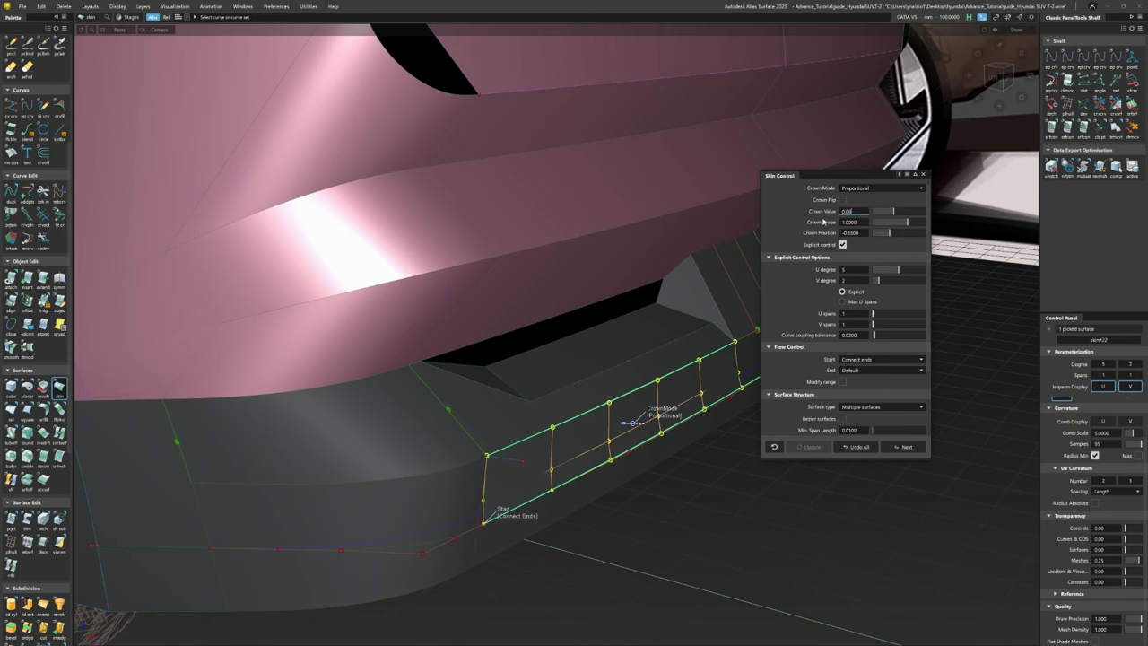
alt+shift+drag(823, 222, 431, 518)
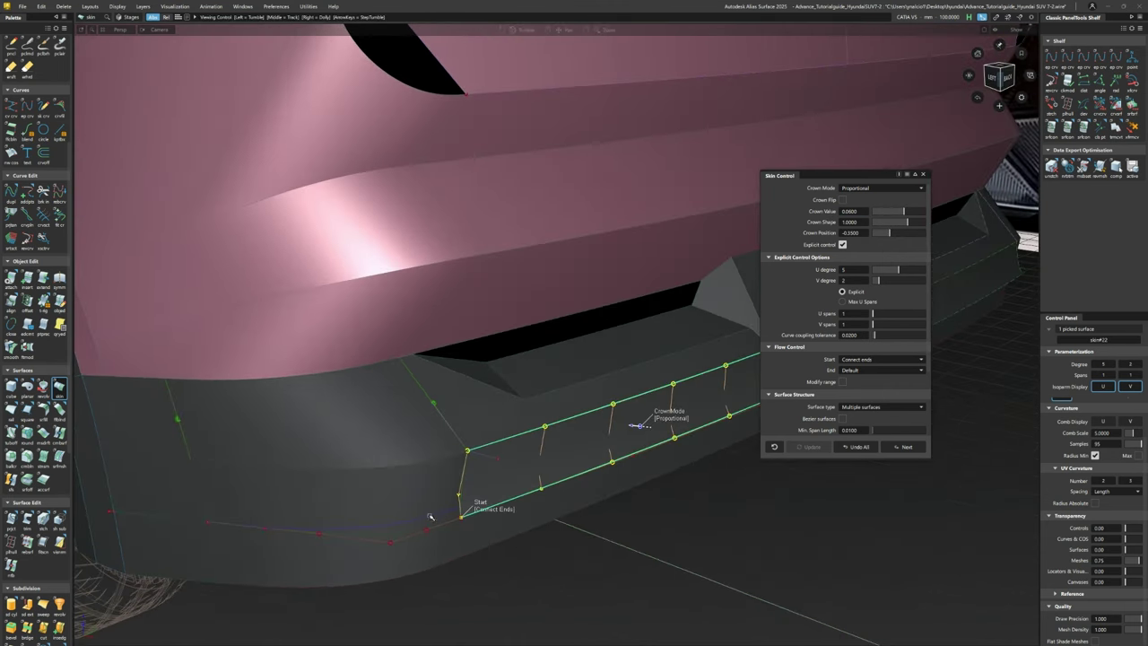
ctrl+shift+right_drag(418, 499, 418, 638)
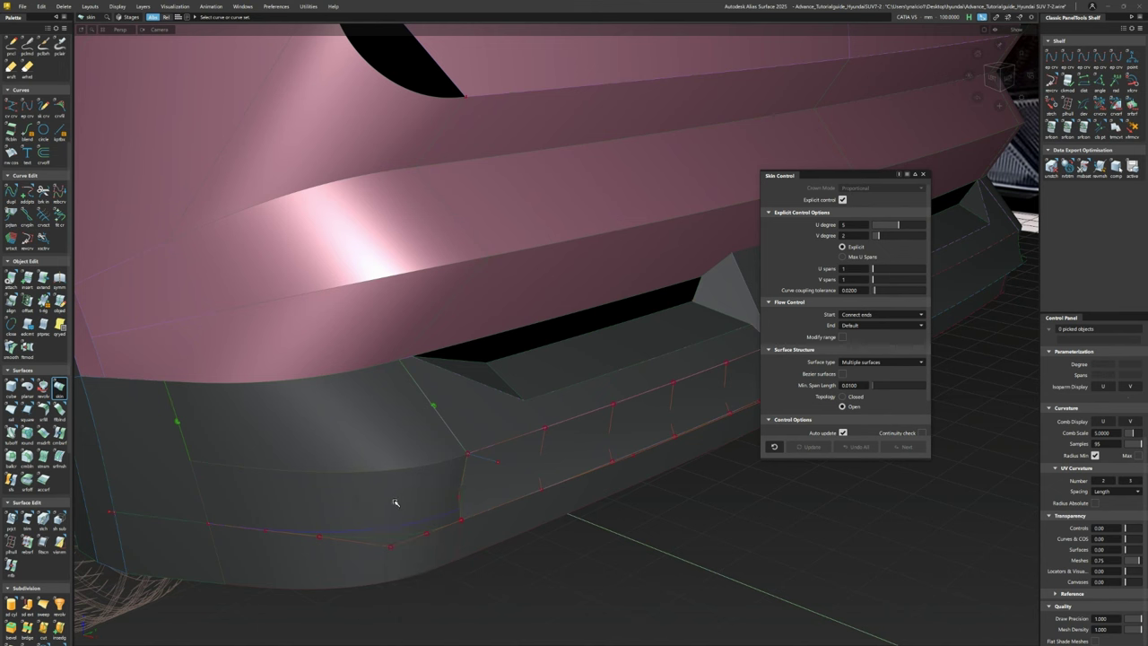
Step: Build a corner cladding Square surface beside the skin, with G2 curvature at the skin edge and G0 position on the other boundaries
click(206, 520)
click(201, 500)
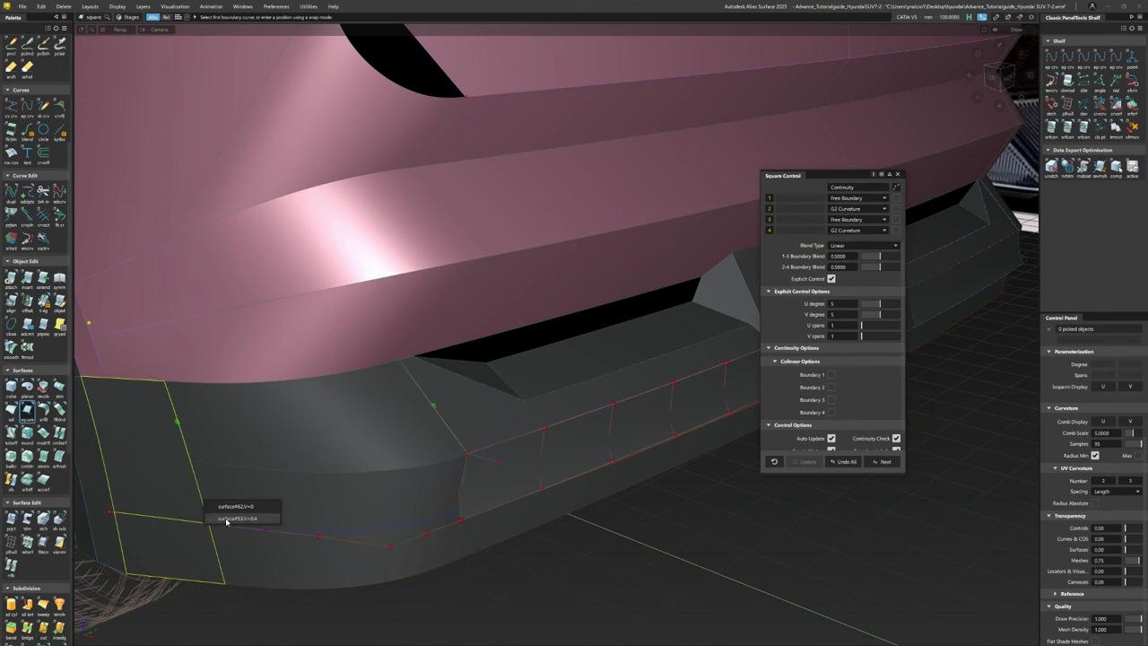
click(473, 478)
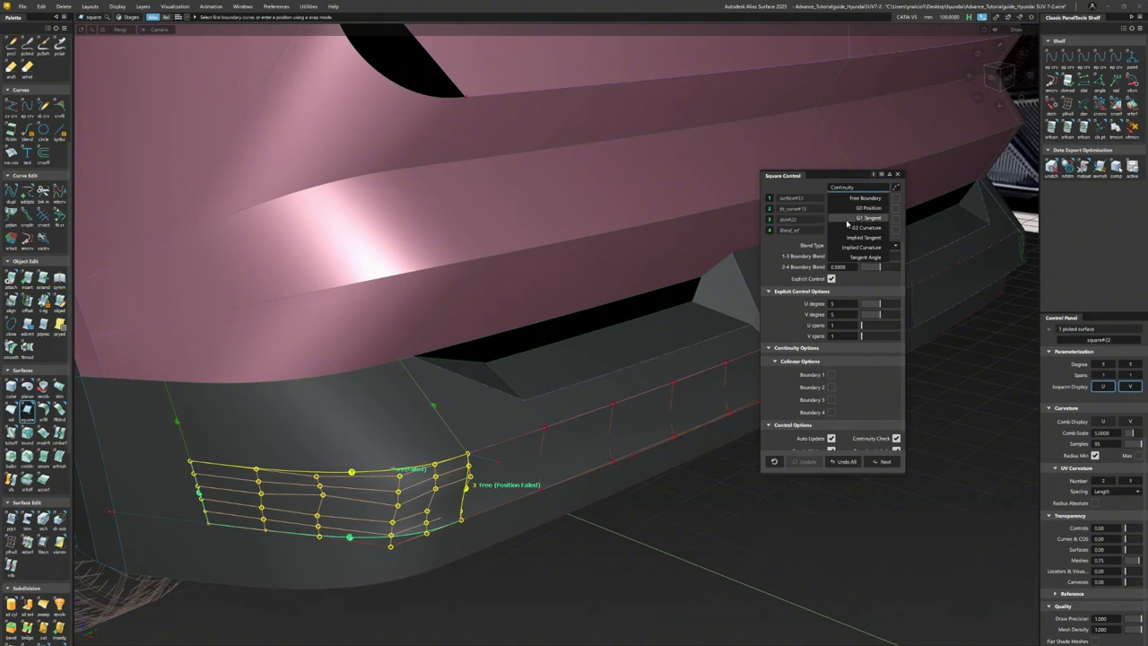
click(843, 219)
click(847, 256)
Step: Skin a surface between the central patch's lower edge and the rear curve, using the proportional crown mode
alt+shift+drag(645, 421, 541, 453)
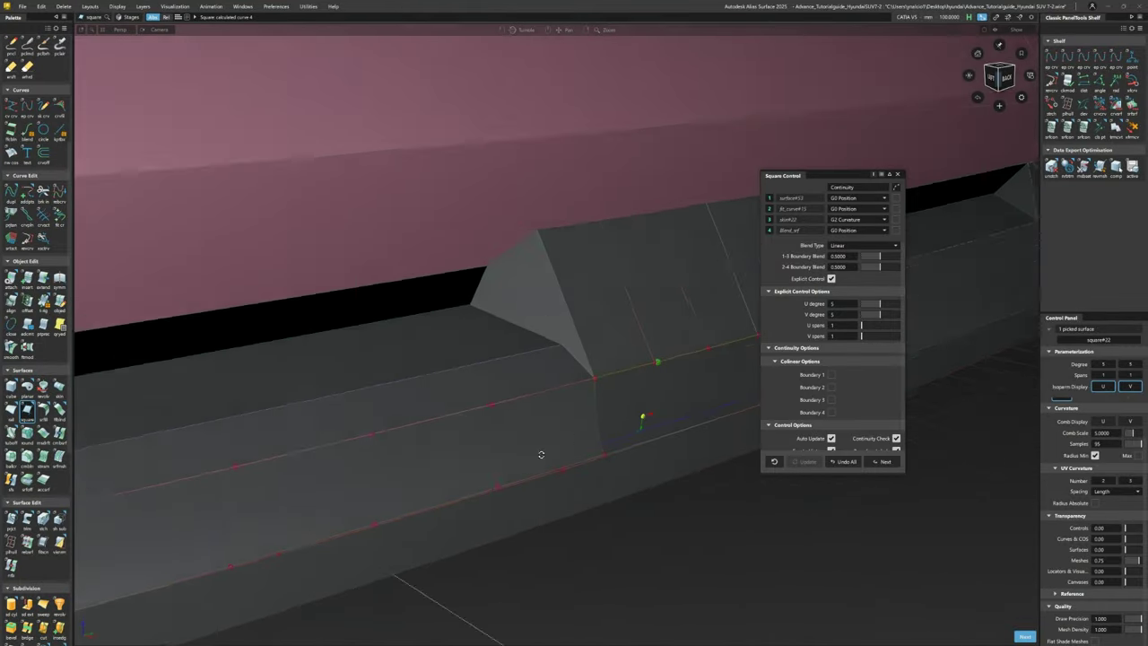
ctrl+shift+drag(650, 429, 656, 540)
click(638, 449)
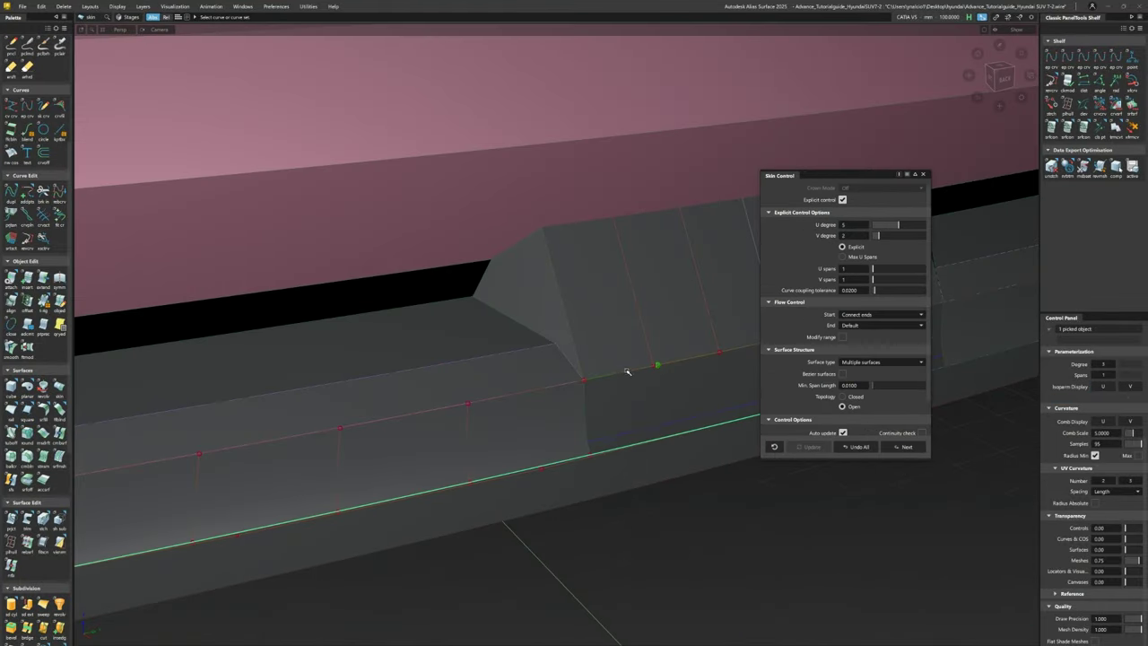
click(640, 383)
click(640, 382)
alt+shift+drag(568, 410, 247, 513)
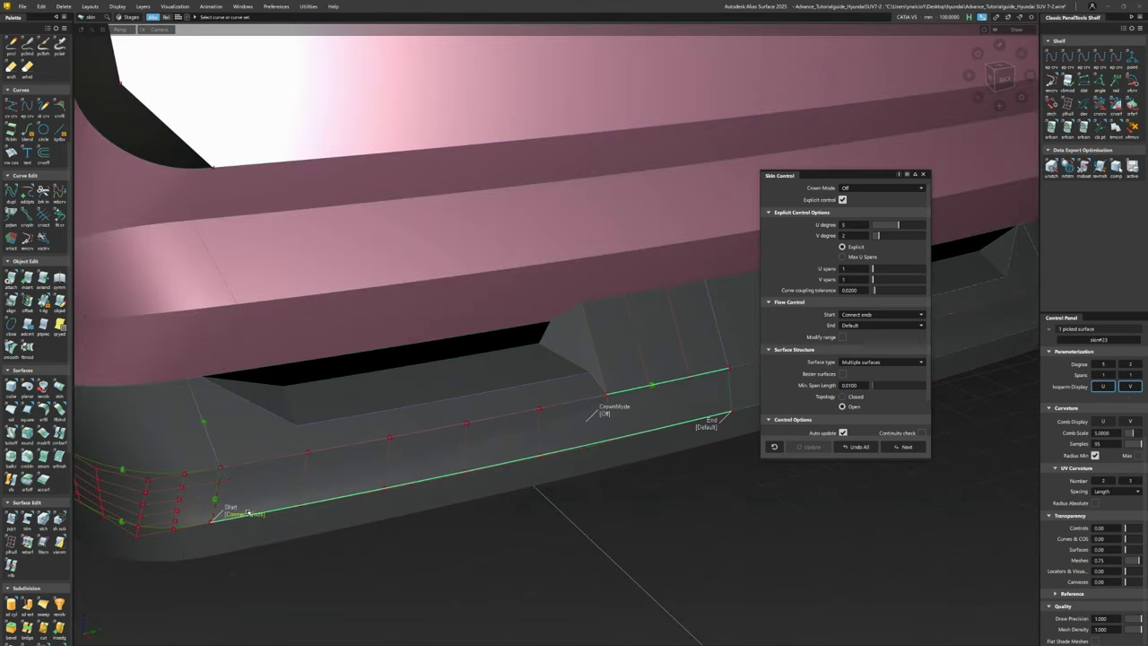
click(861, 188)
click(863, 207)
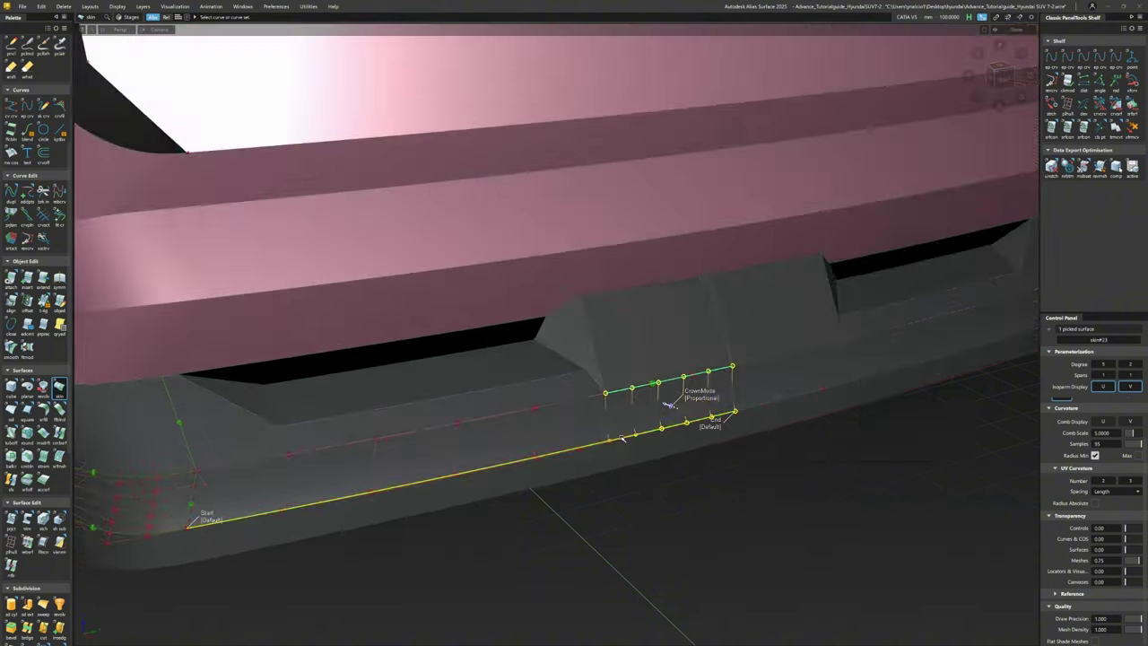
alt+shift+drag(770, 287, 629, 404)
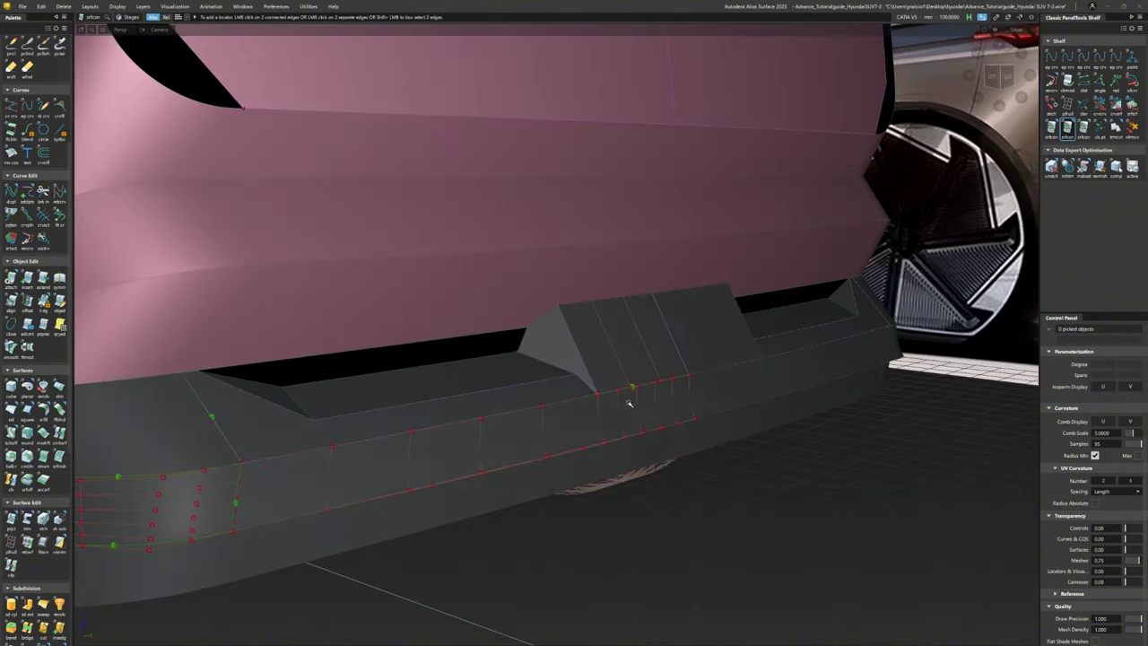
Step: Skin the lower rear strip from the upper skins' bottom edges down to the bumper's lower edge, connecting the ends at the start
alt+shift+drag(677, 438, 502, 395)
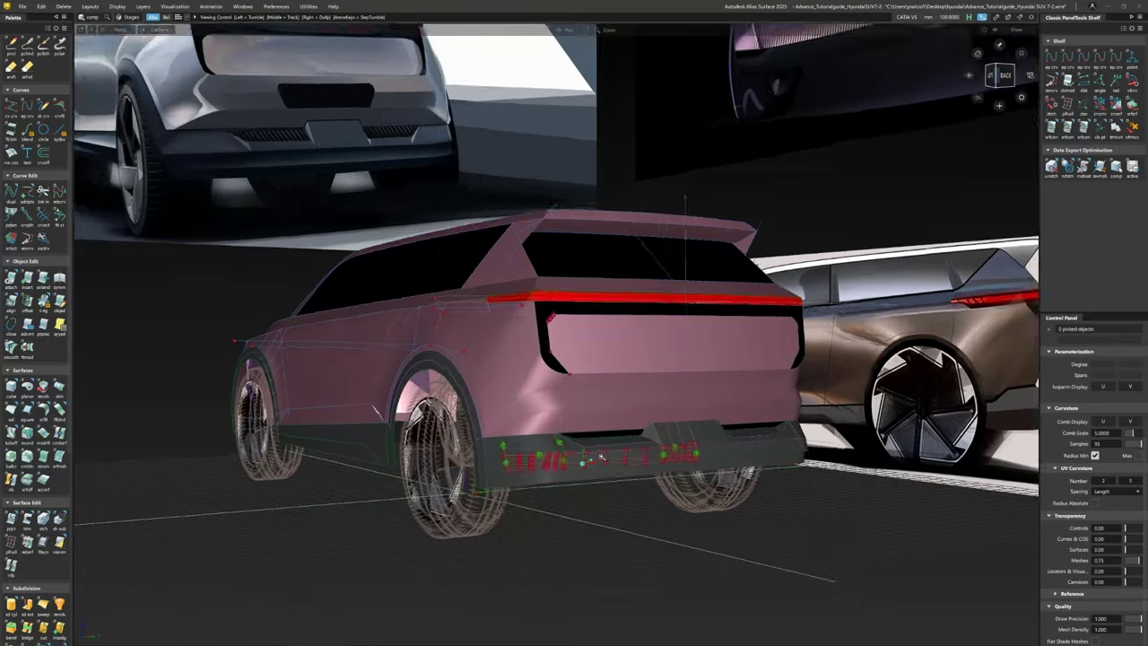
alt+shift+right_drag(502, 394, 610, 470)
ctrl+shift+right_drag(633, 487, 633, 585)
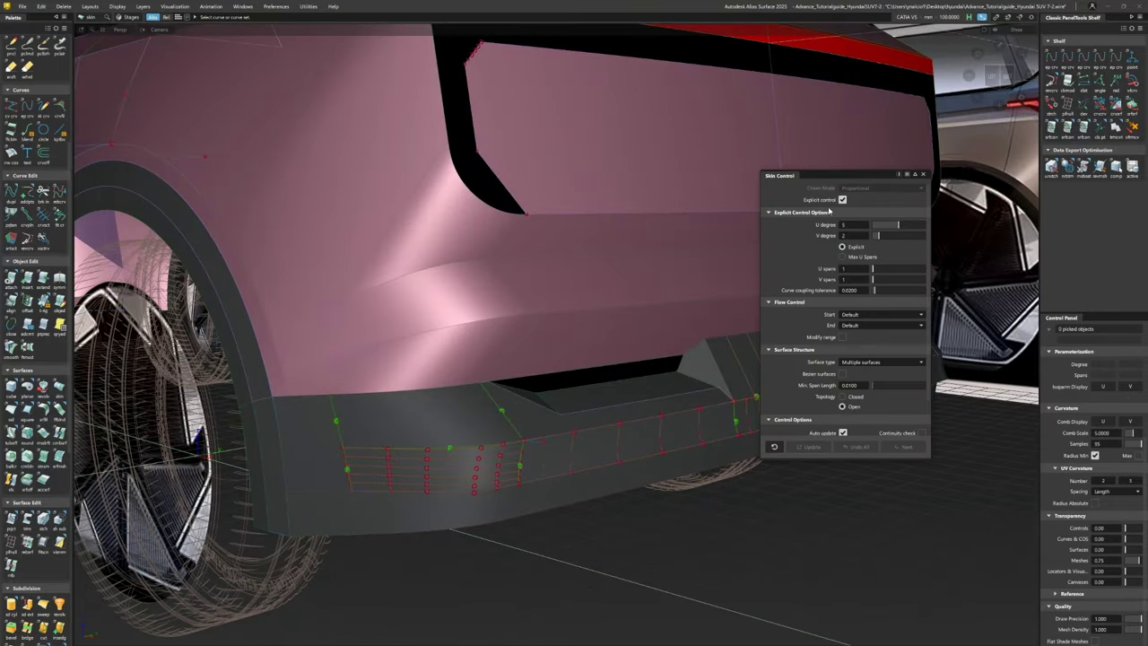
alt+shift+drag(686, 476, 707, 457)
click(618, 491)
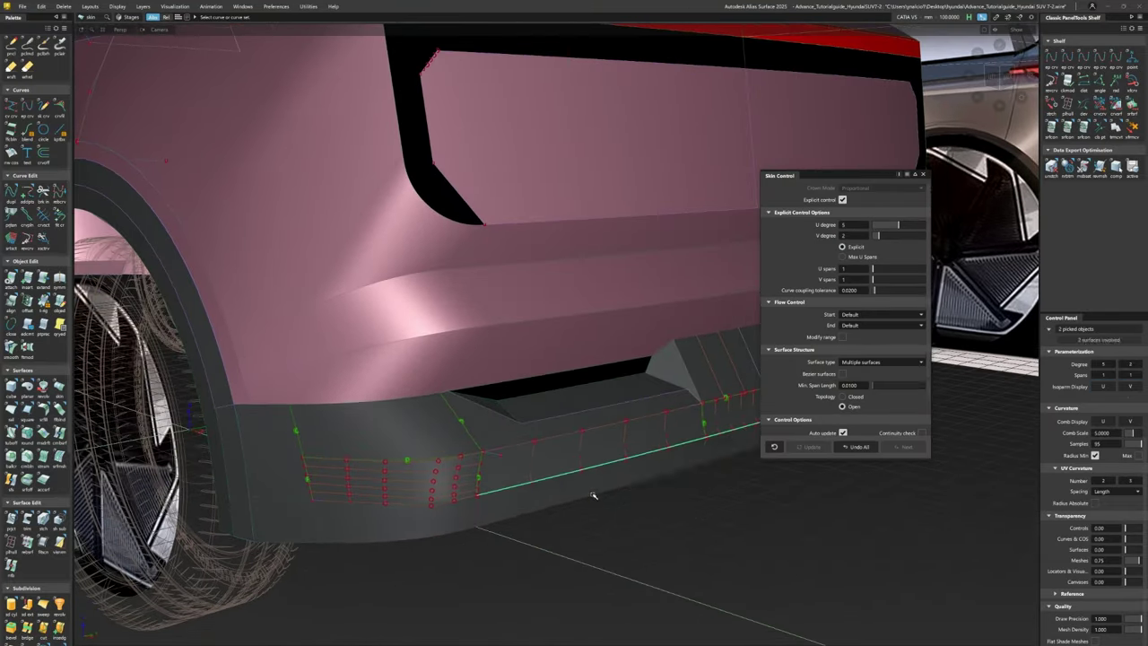
click(847, 218)
alt+shift+drag(762, 377, 784, 369)
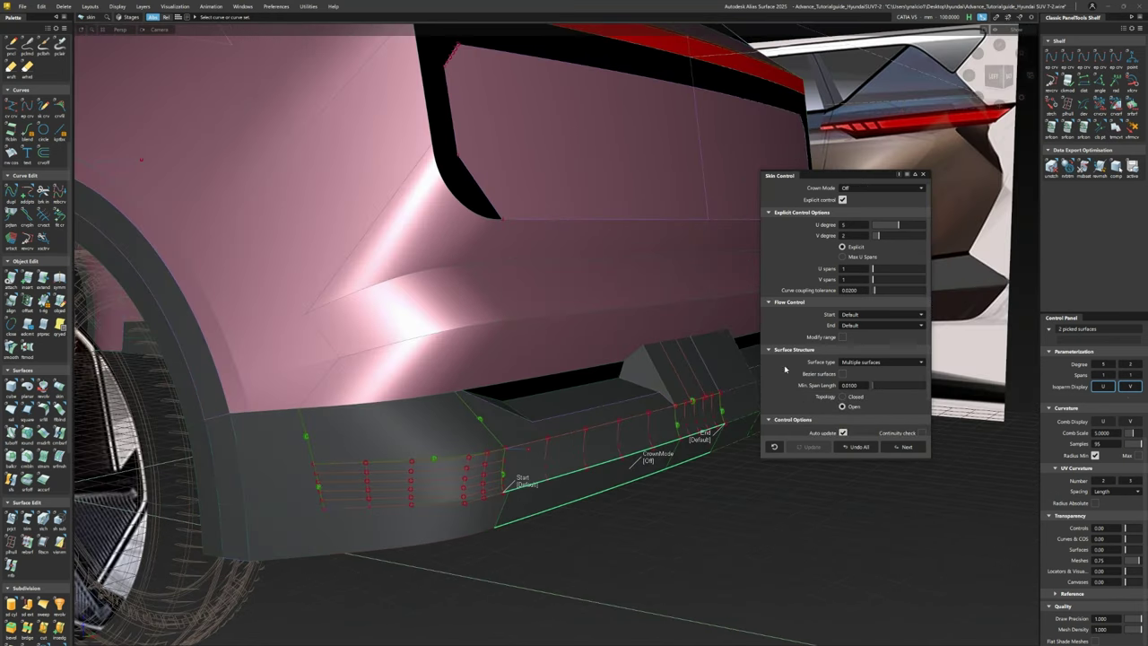
click(699, 445)
alt+shift+drag(699, 446, 686, 447)
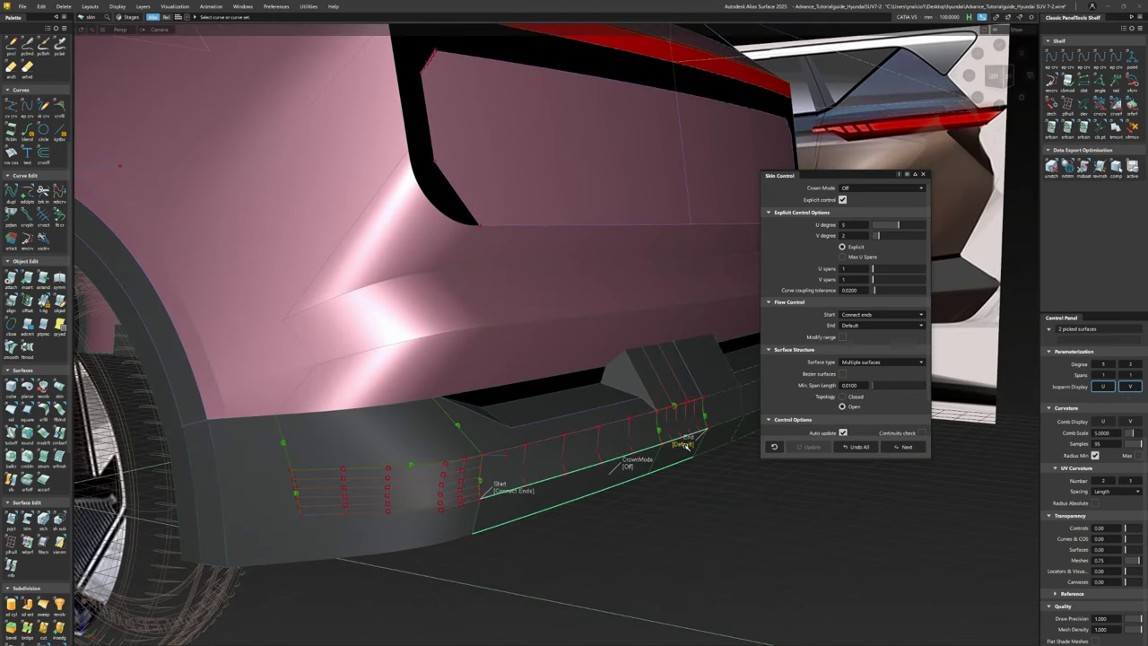
Step: Connect the lower strip's far end and give it a proportional crown of 0.01
alt+shift+drag(555, 464, 592, 453)
click(881, 187)
click(860, 203)
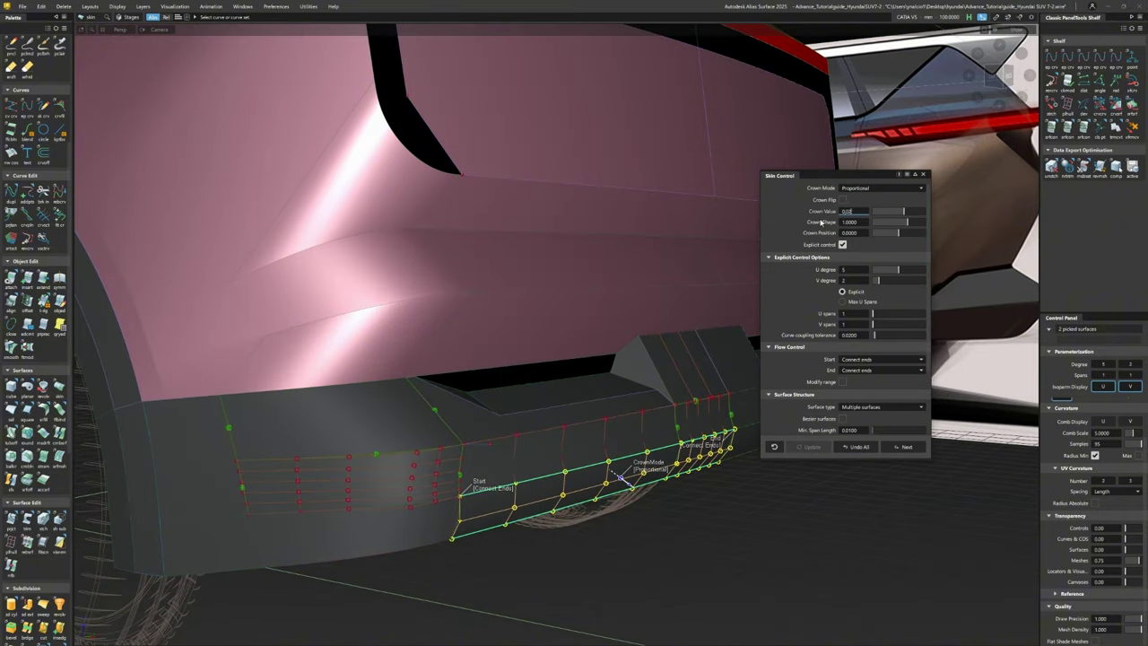
click(905, 446)
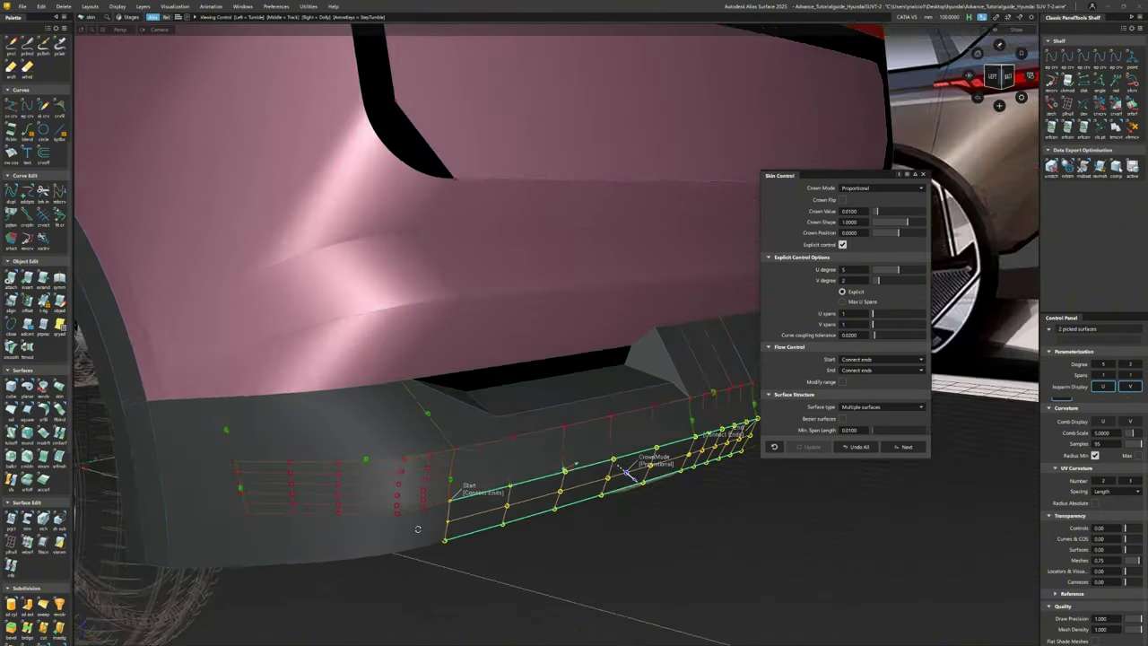
Step: Fill the lower corner with a Square surface, using G2 curvature to the lower skin and G0 position on the other boundaries
alt+shift+drag(539, 538, 256, 544)
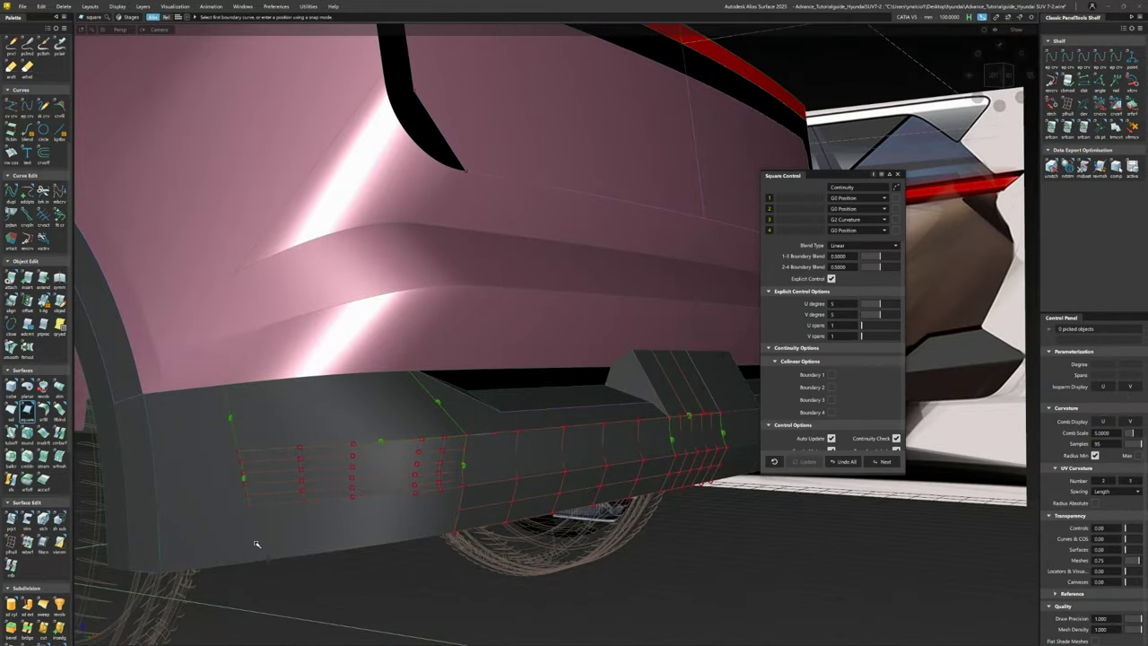
click(463, 499)
click(449, 542)
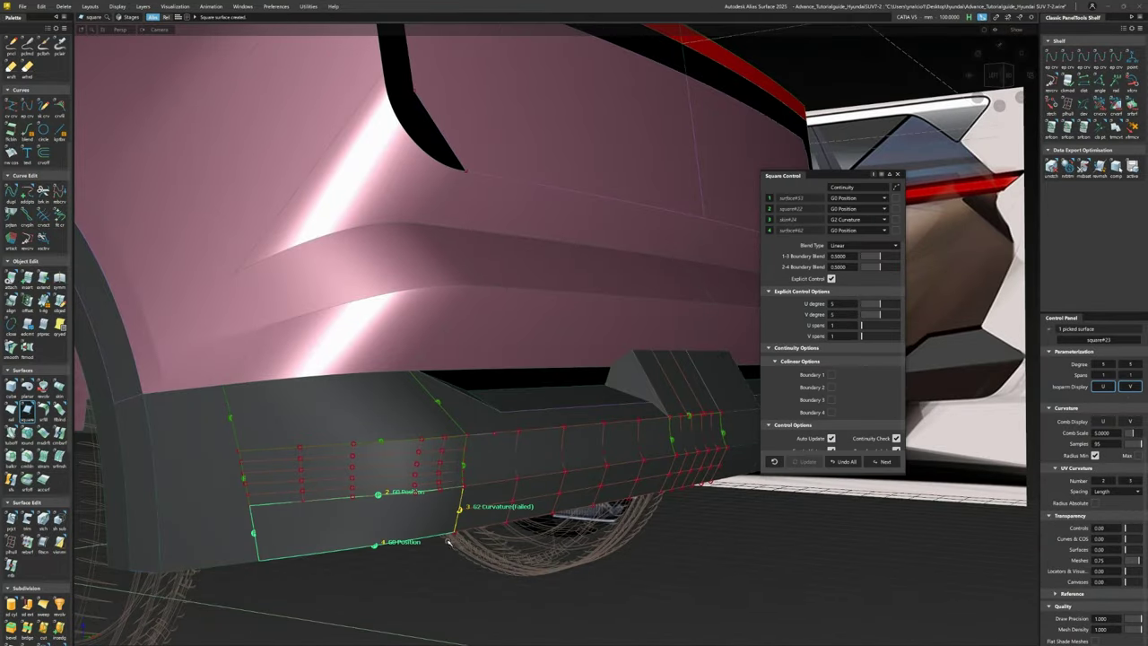
alt+shift+drag(457, 527, 717, 440)
Step: Hide the control vertices of the new lower cladding surfaces and show the body in diagnostic shading
click(766, 435)
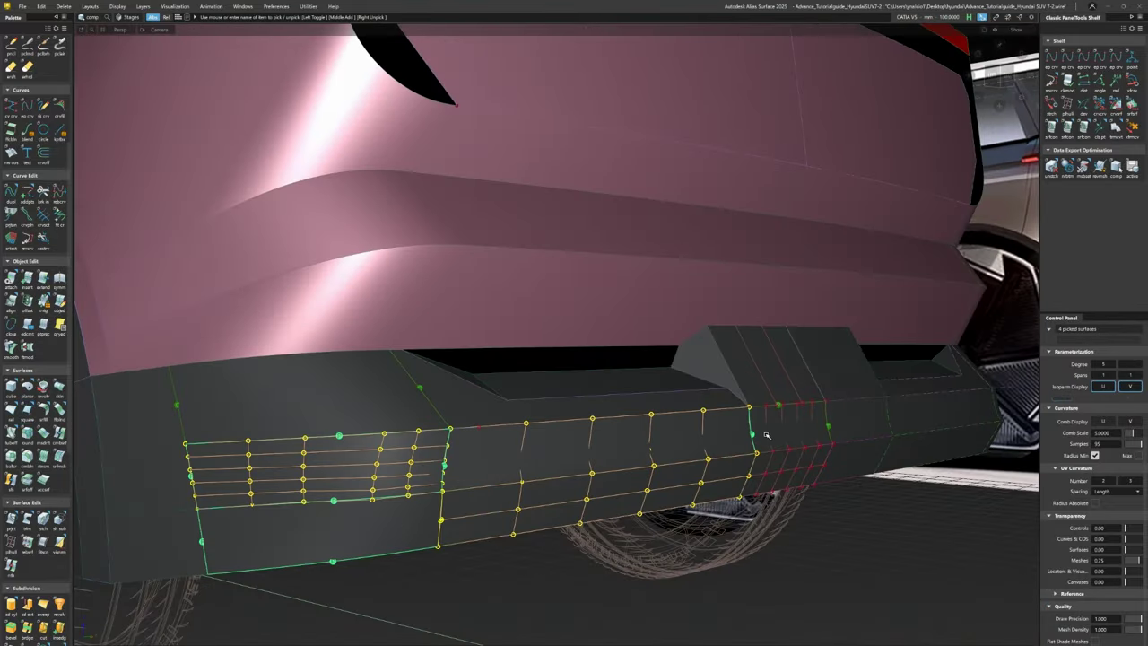
click(400, 476)
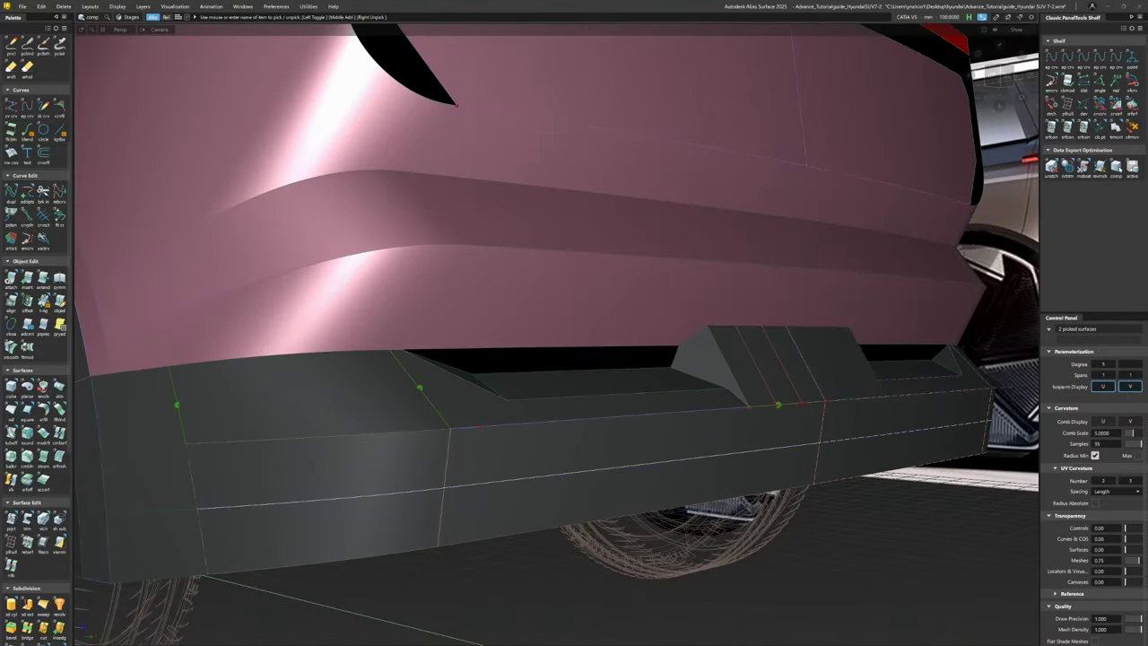
click(465, 547)
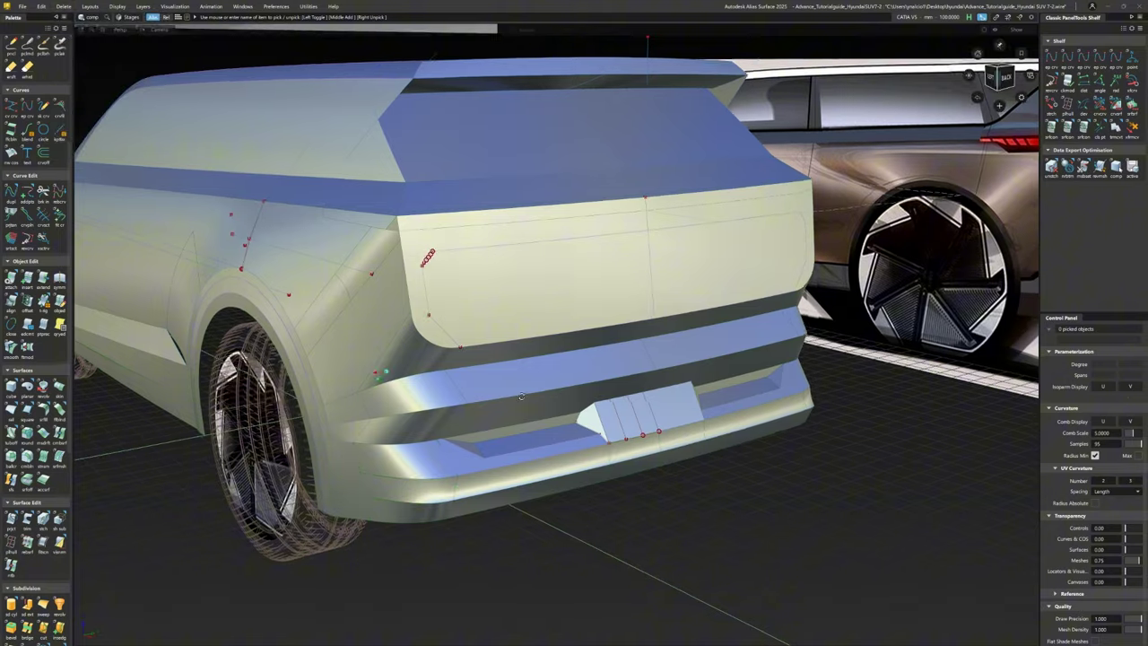
Step: Trim the central patch of the lower bumper, keeping its visible face
drag(521, 396, 410, 498)
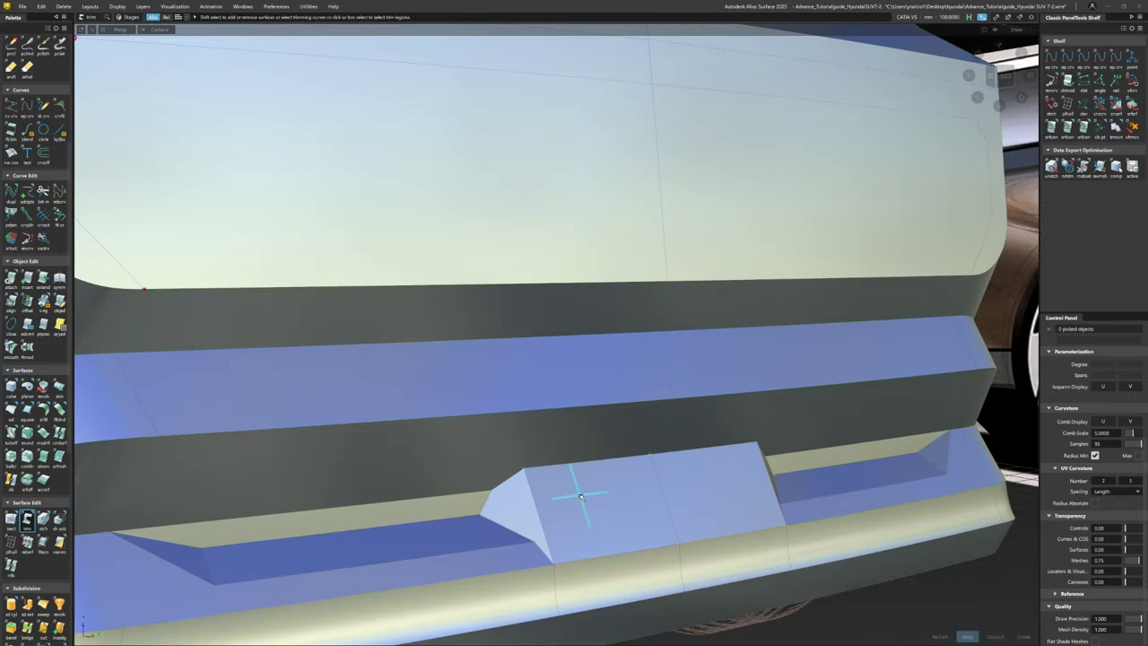
alt+shift+drag(511, 519, 429, 438)
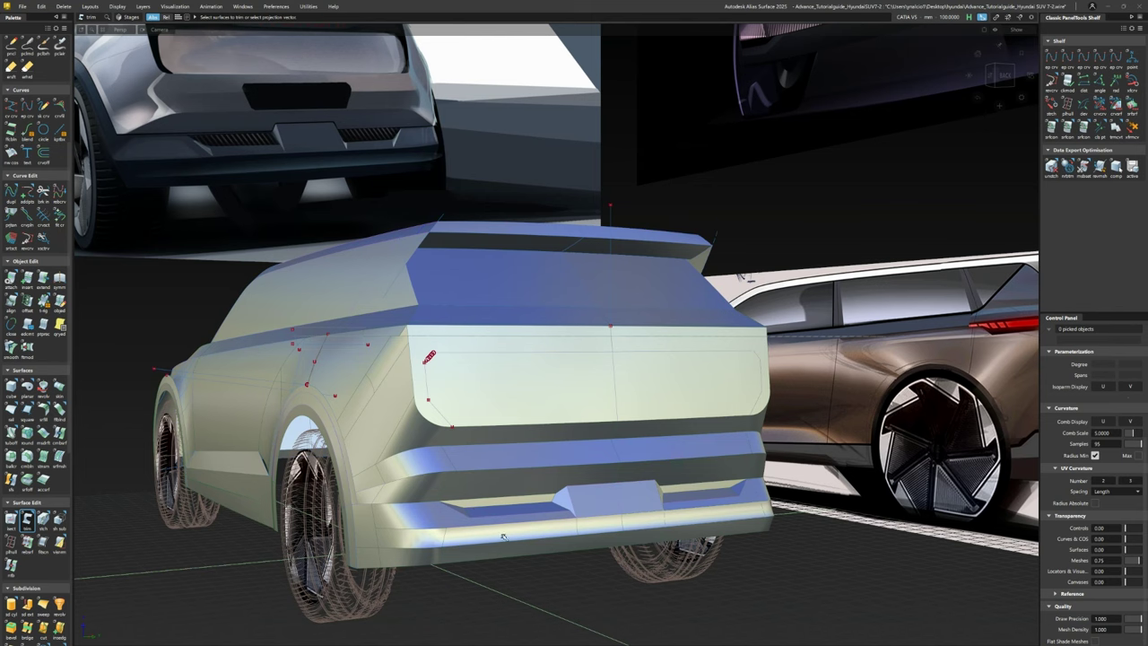
alt+shift+drag(422, 531, 507, 466)
Step: Draw a straight degree 1 edit-point curve inward from the cladding's lower corner behind the rear wheel arch
click(1054, 59)
alt+shift+drag(449, 520, 380, 561)
alt+shift+right_drag(350, 569, 411, 561)
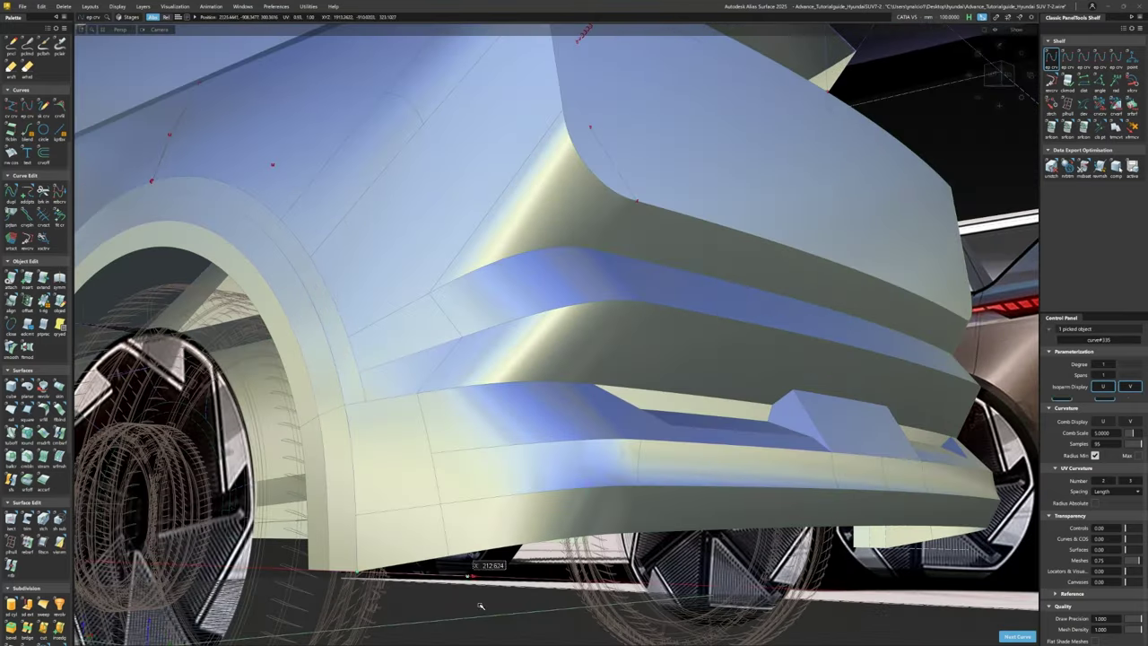
alt+shift+drag(357, 556, 490, 572)
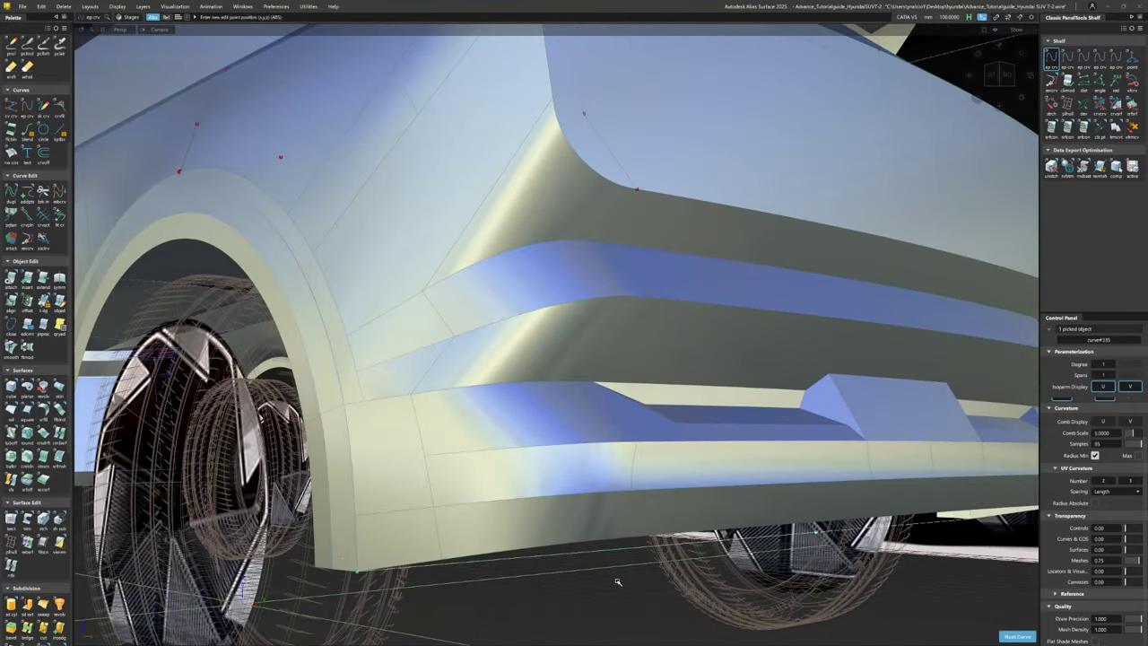
Step: Build a flat underside surface beneath the rear bumper with a one-generation monorail sweep from the straight lower curve
alt+shift+drag(617, 582, 544, 409)
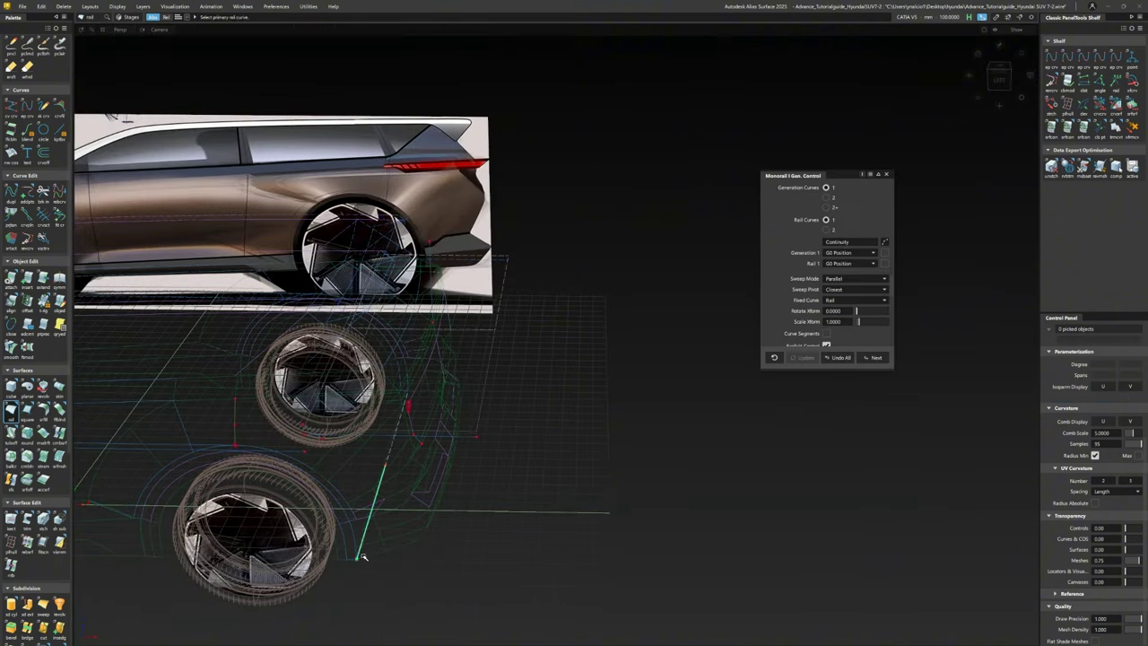
click(377, 549)
drag(397, 502, 523, 479)
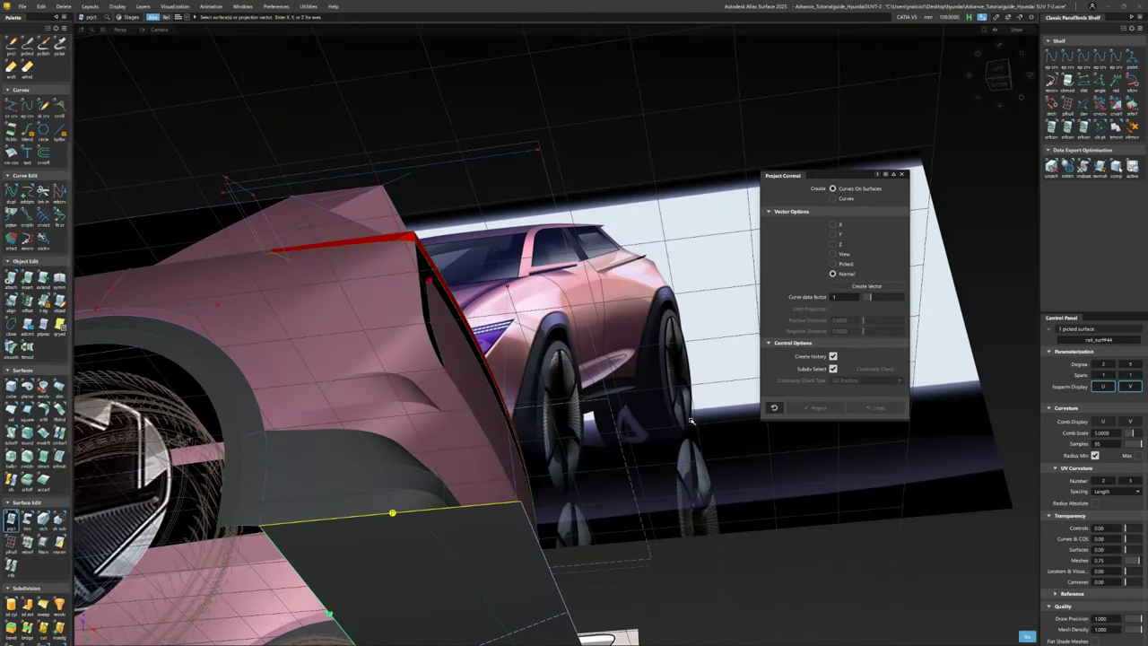
Step: Trim the flat underside surface to the rear bumper's lower outline using curves-on-surface projected in the Normal direction
alt+shift+drag(392, 516, 444, 570)
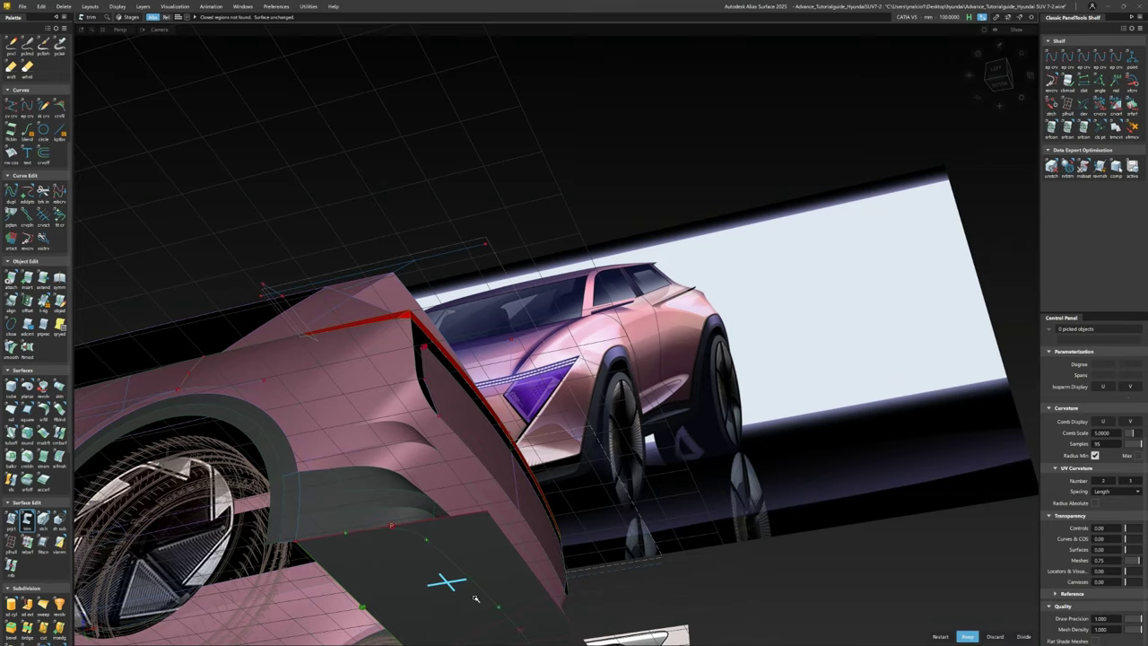
alt+shift+drag(476, 599, 436, 503)
click(436, 502)
click(999, 76)
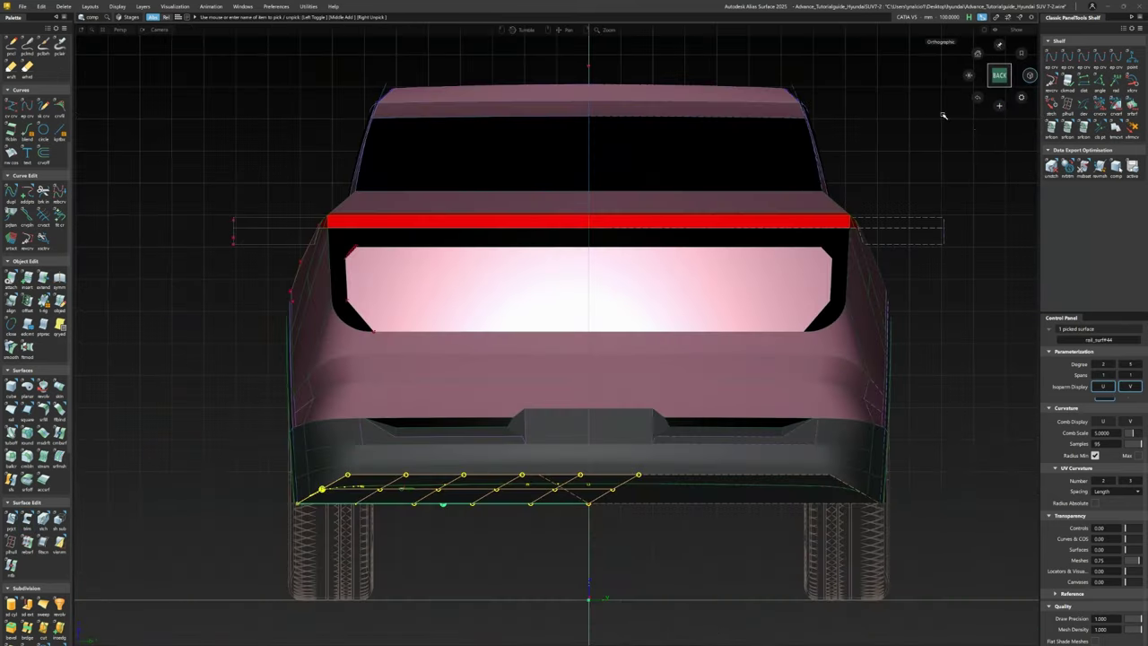
key(ctrl+shift+h)
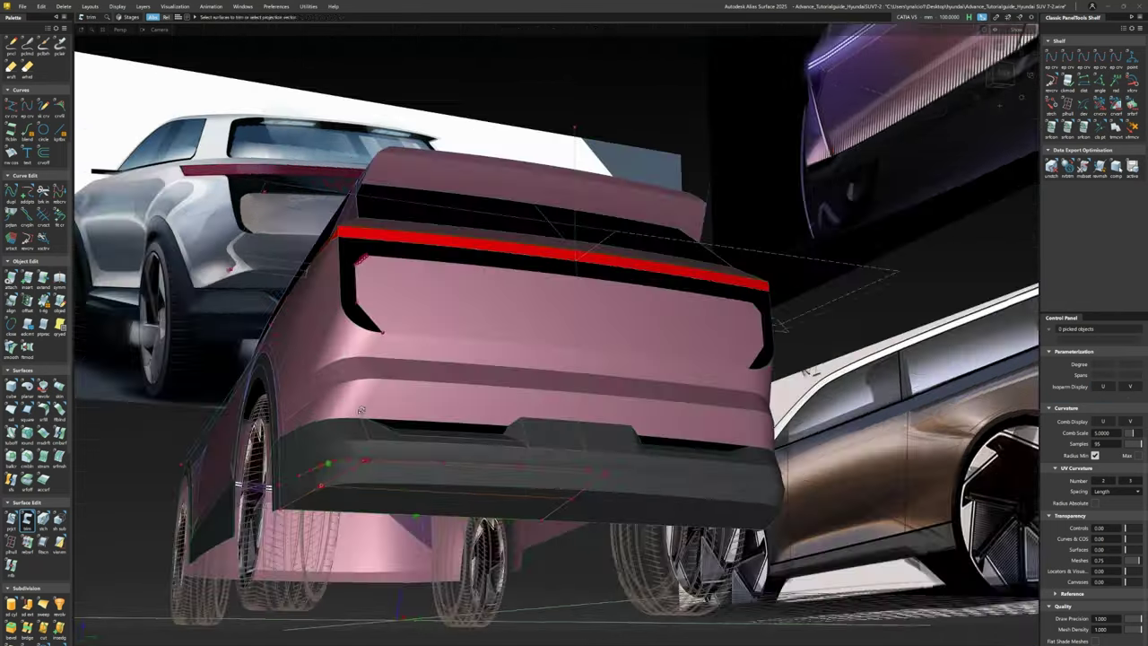
alt+shift+drag(466, 484, 410, 513)
Step: Sweep a narrow monorail strip from the underside's front edge to the wheel arch cladding and align it to the symmetry plane
key(r)
alt+shift+drag(236, 481, 315, 478)
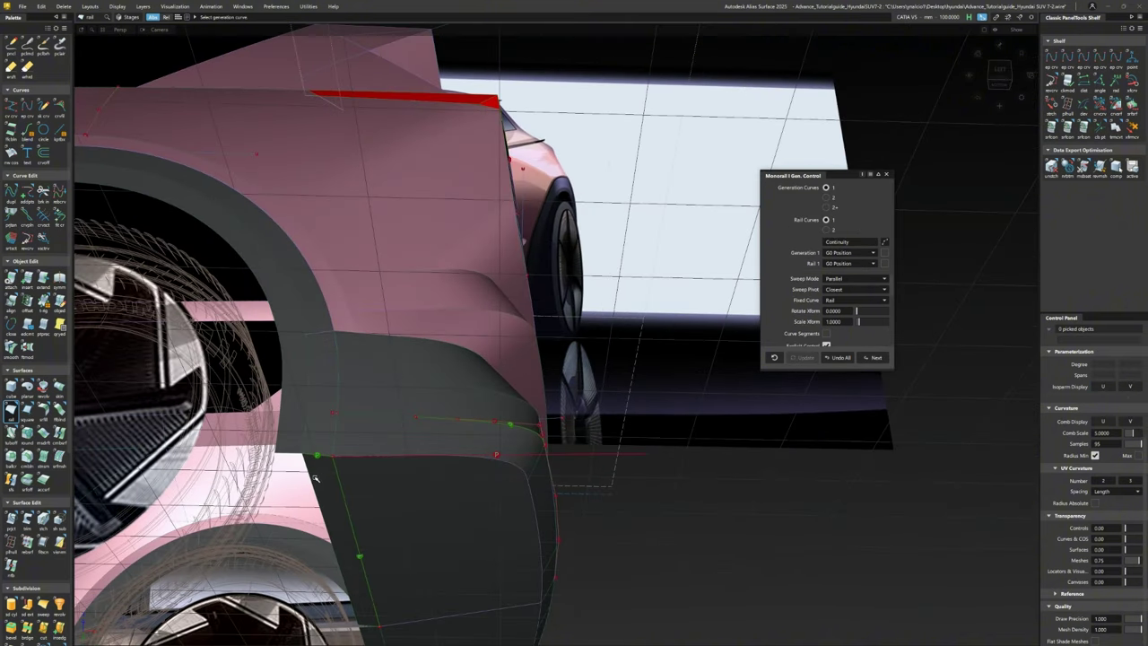
click(315, 478)
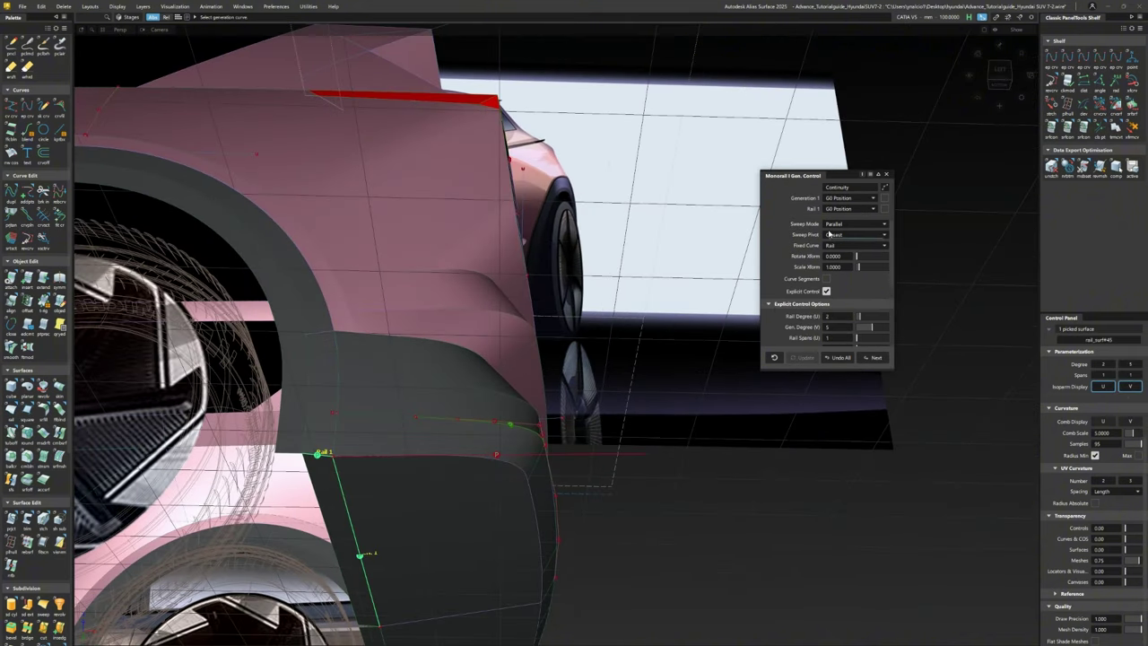
click(305, 457)
key(ctrl+shift+d)
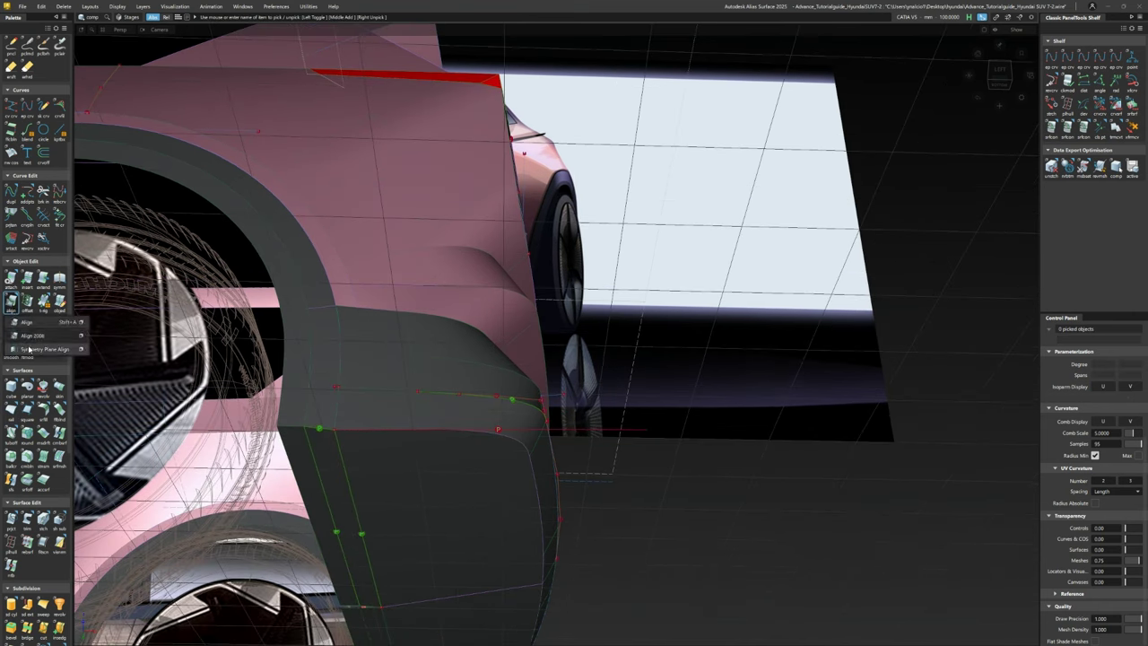
click(368, 609)
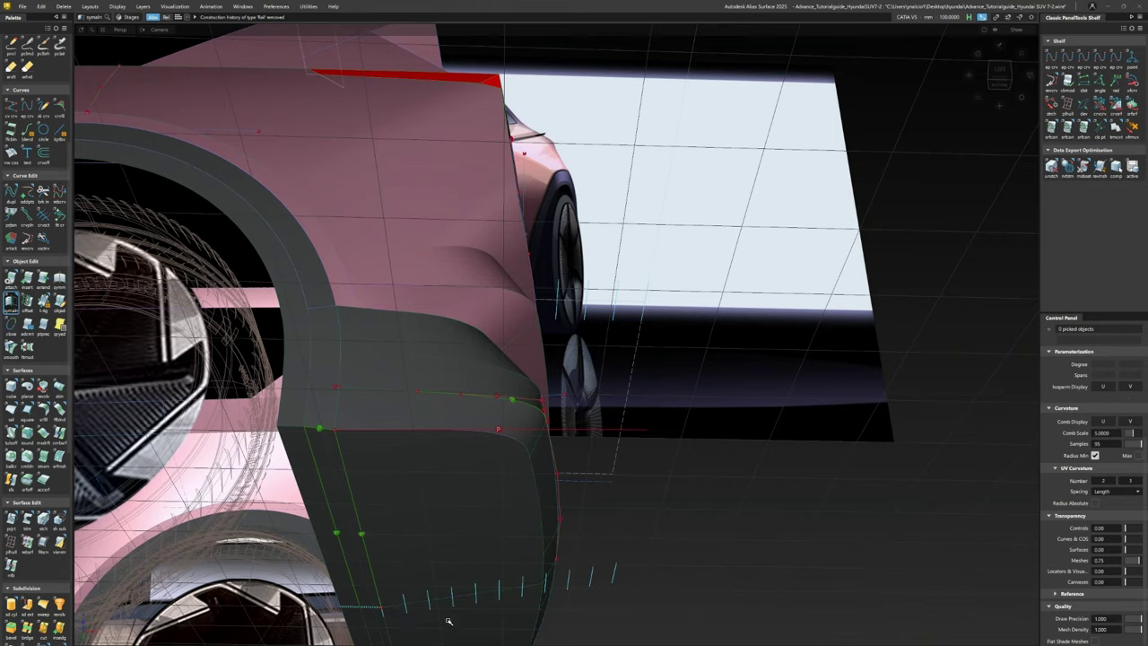
alt+shift+drag(448, 622, 461, 497)
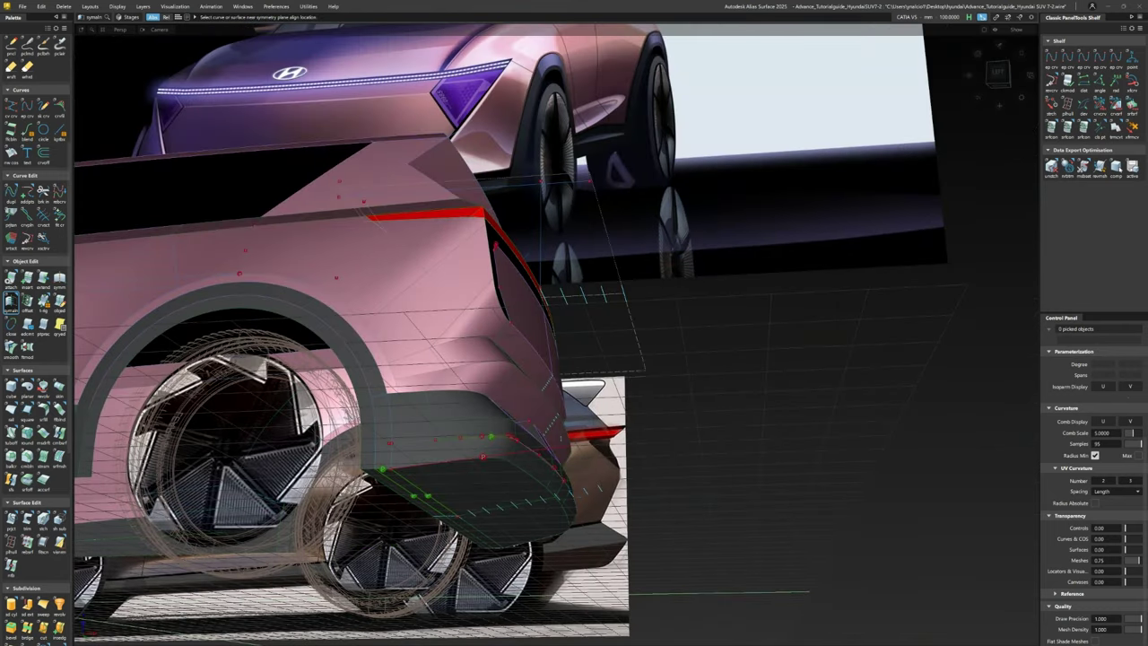
Step: Show only the lower cladding surfaces to inspect the new underside, and bring the full body back
key(ctrl+a)
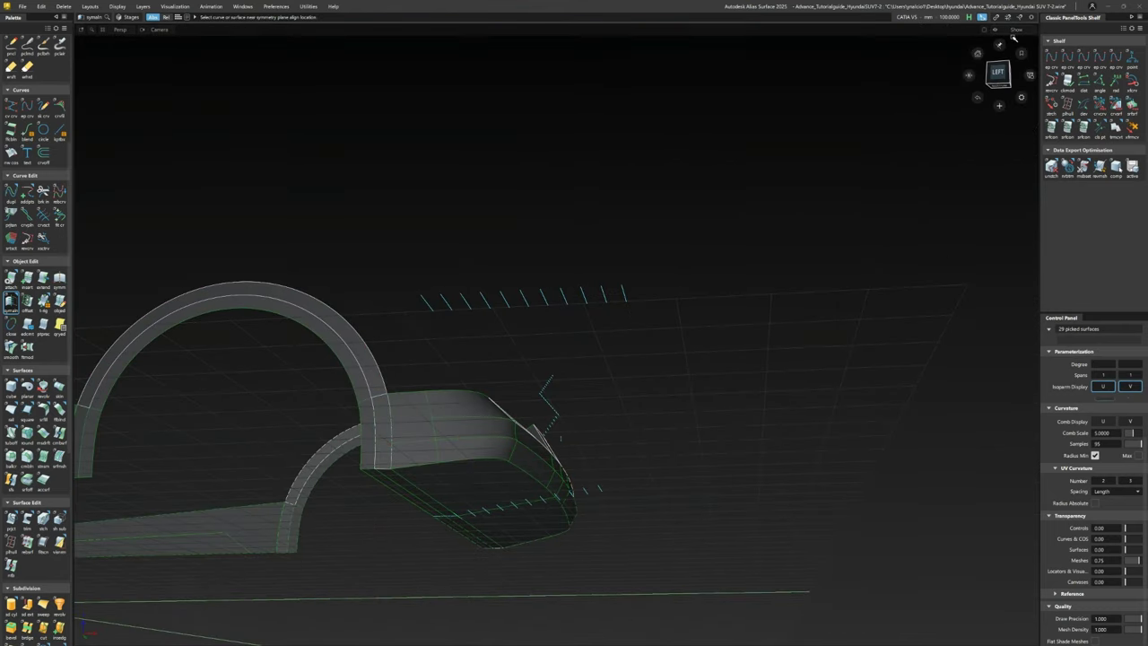
alt+shift+drag(521, 481, 249, 297)
click(63, 7)
click(404, 556)
Step: Build a Multi-surface Draft inward from the rear wheel arch's inner edge, using a manipulated draft vector, 0 draft angle and 750 mm length
mouse_move(404, 556)
alt+shift+mouse_down()
mouse_move(449, 538)
mouse_move(481, 574)
mouse_move(254, 451)
mouse_move(371, 433)
mouse_move(631, 590)
mouse_move(690, 562)
mouse_move(602, 461)
mouse_move(712, 421)
mouse_move(520, 397)
mouse_move(520, 432)
mouse_move(469, 383)
mouse_move(544, 305)
mouse_move(402, 559)
mouse_move(385, 482)
mouse_move(349, 471)
alt+shift+mouse_up()
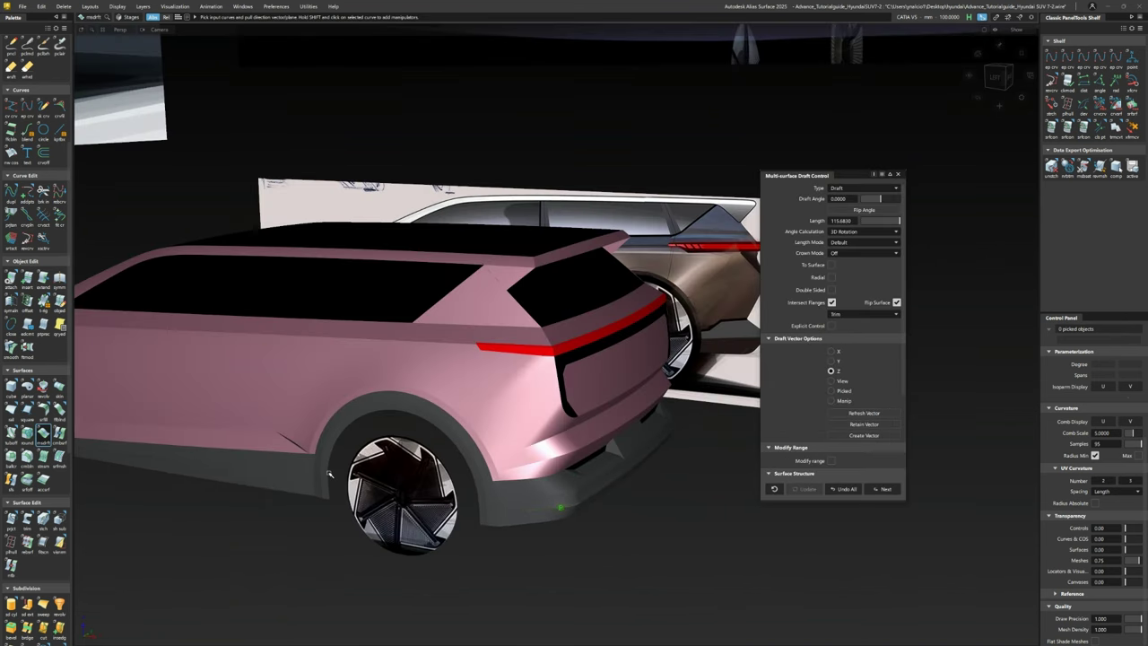
key(ctrl+shift+w)
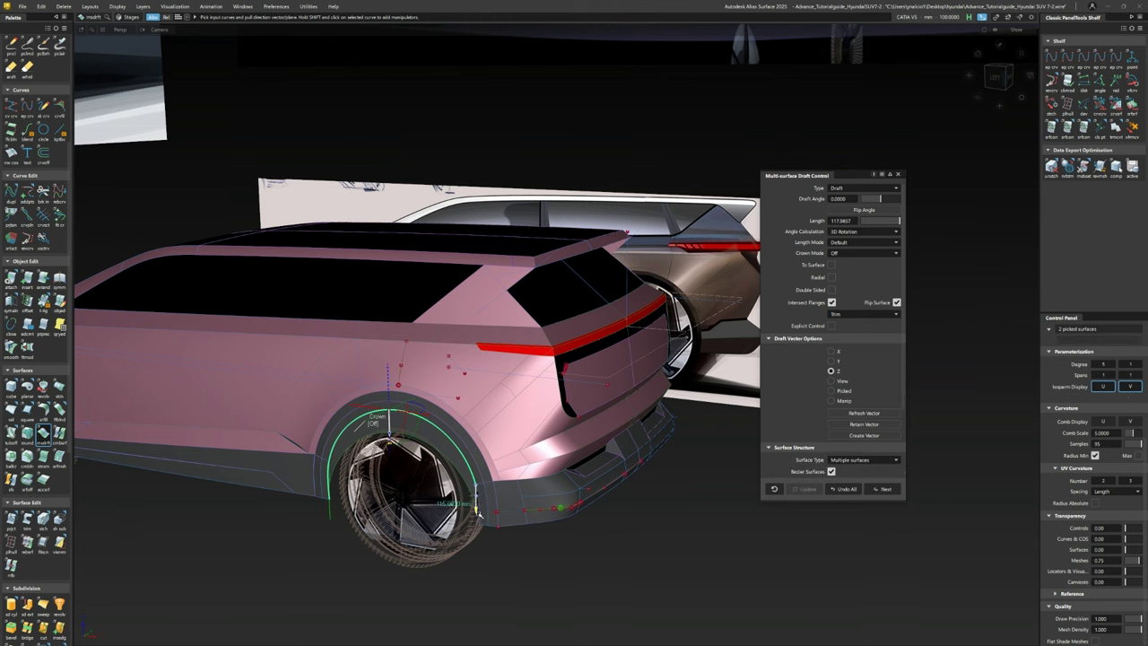
alt+shift+drag(415, 486, 471, 501)
alt+shift+right_drag(470, 501, 492, 496)
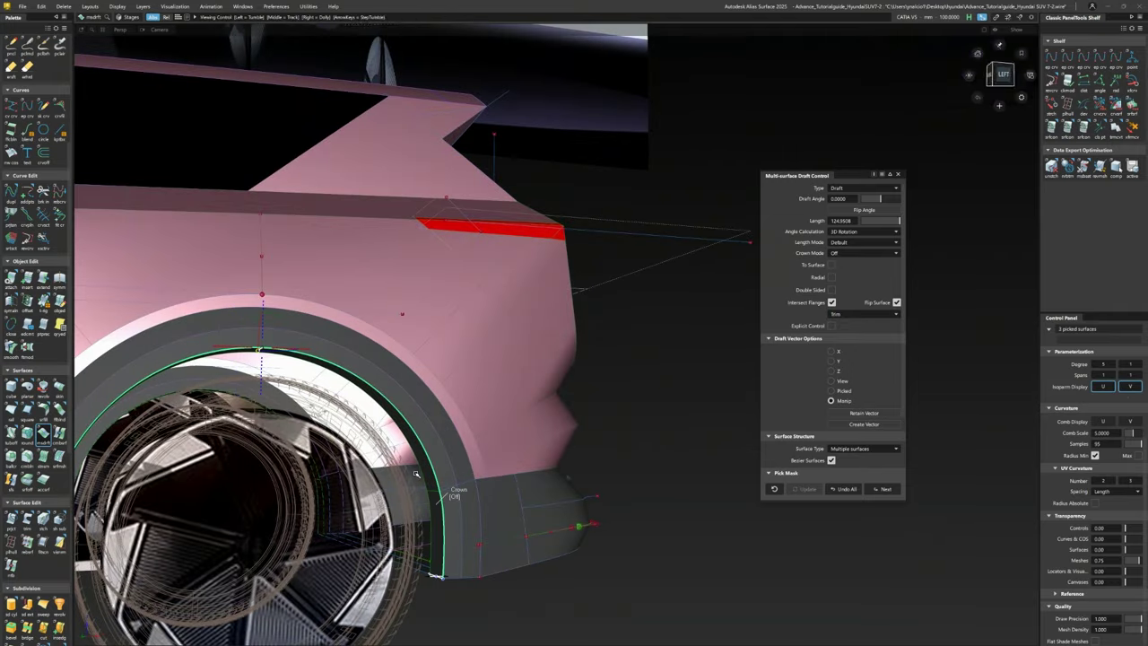
alt+shift+drag(415, 472, 679, 302)
key(Return)
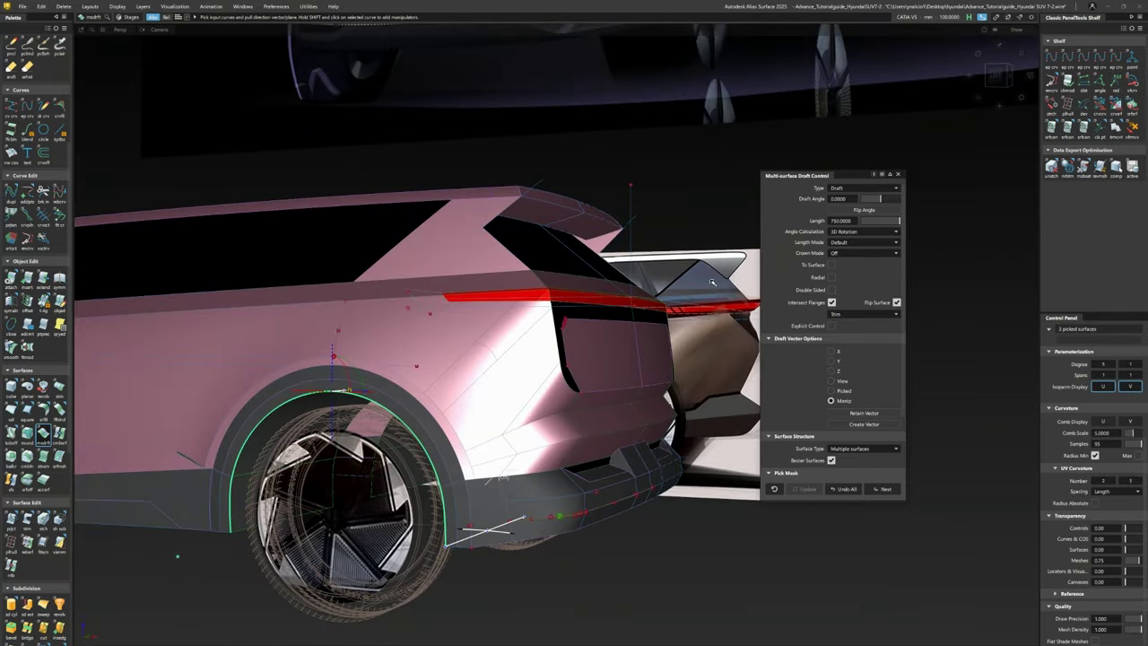
Step: Set the rear wheel housing draft's length to 500 mm and save the model
alt+shift+drag(817, 231, 830, 233)
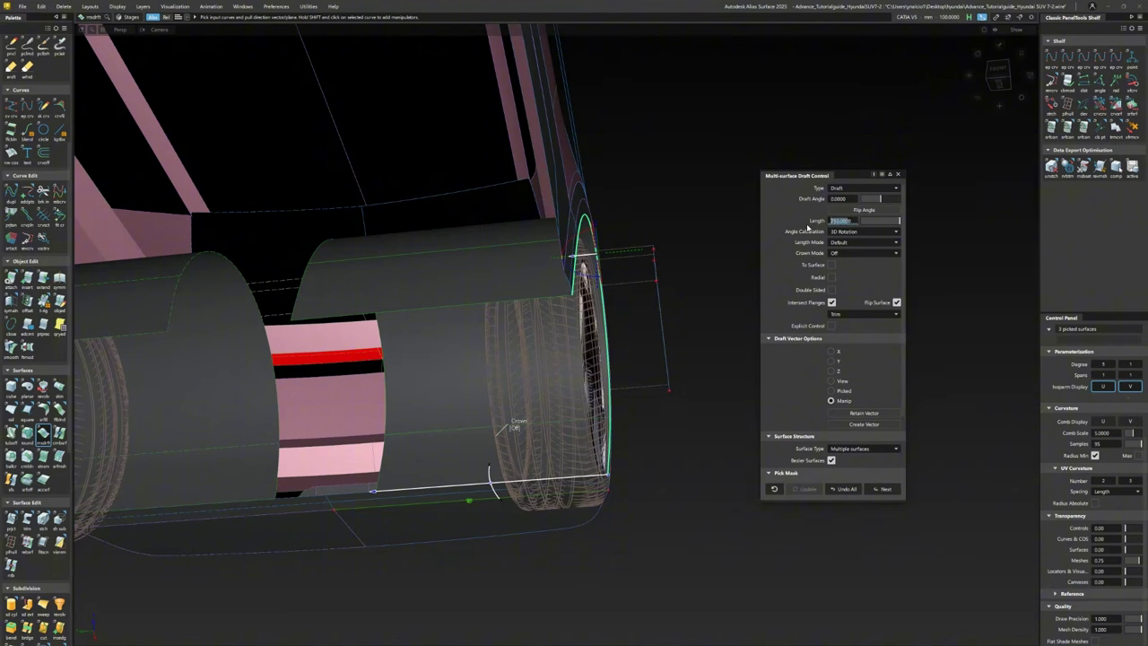
key(Return)
alt+shift+drag(649, 259, 234, 368)
click(23, 7)
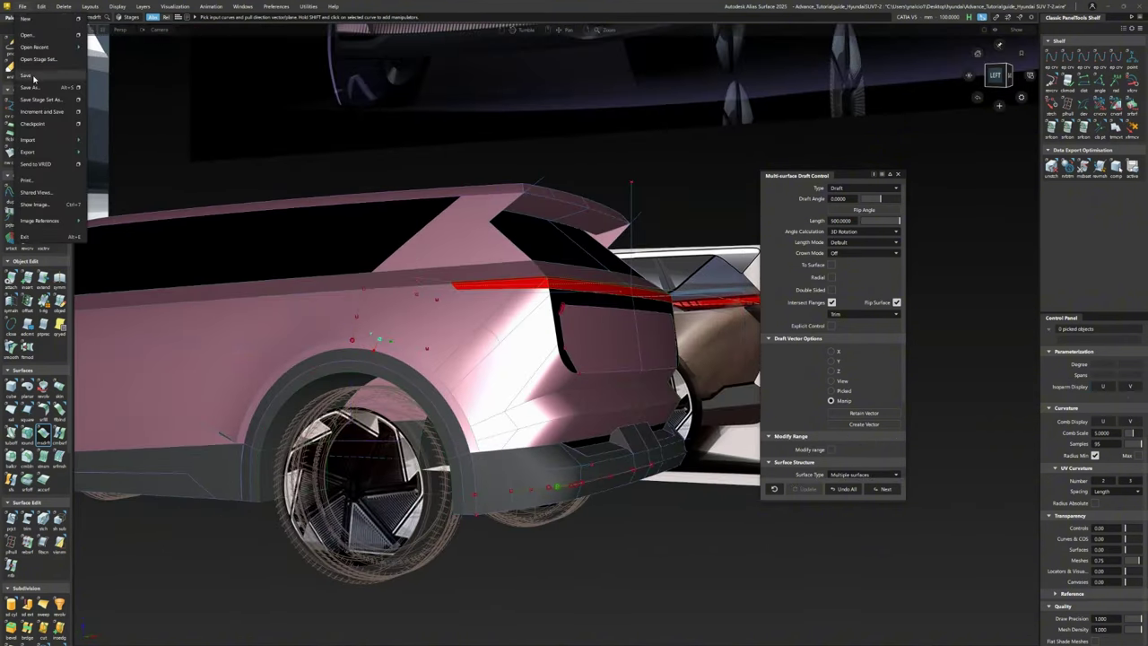
click(36, 72)
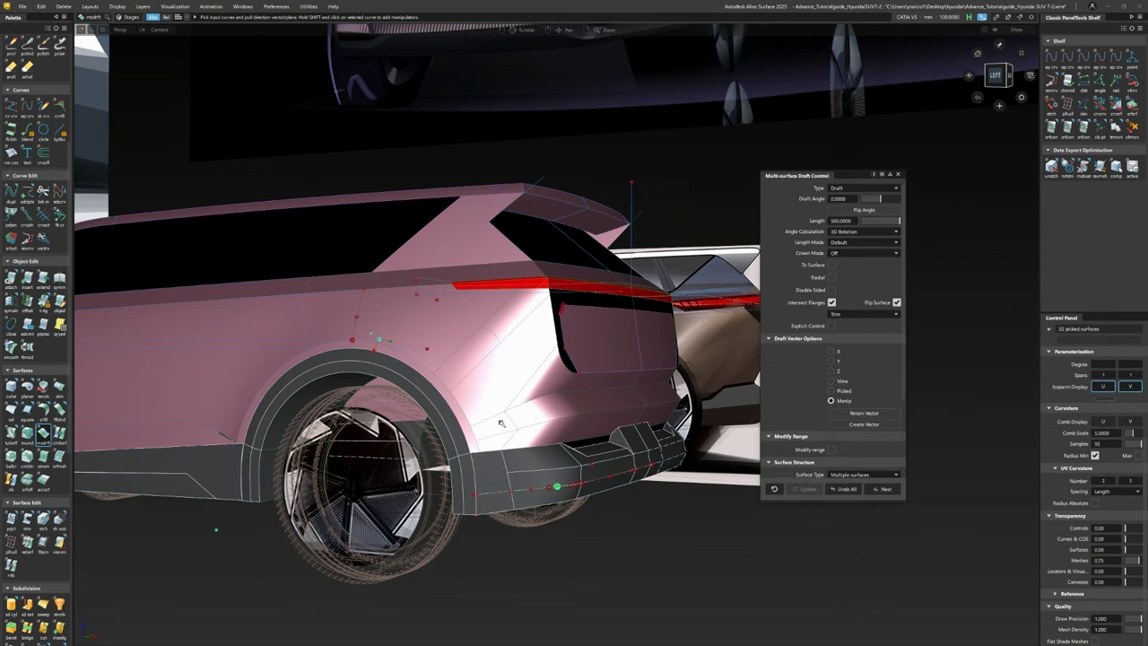
Step: Isolate the cladding surfaces and create a vertical plane scaled to cover the rear wheel arch opening
key(ctrl+h)
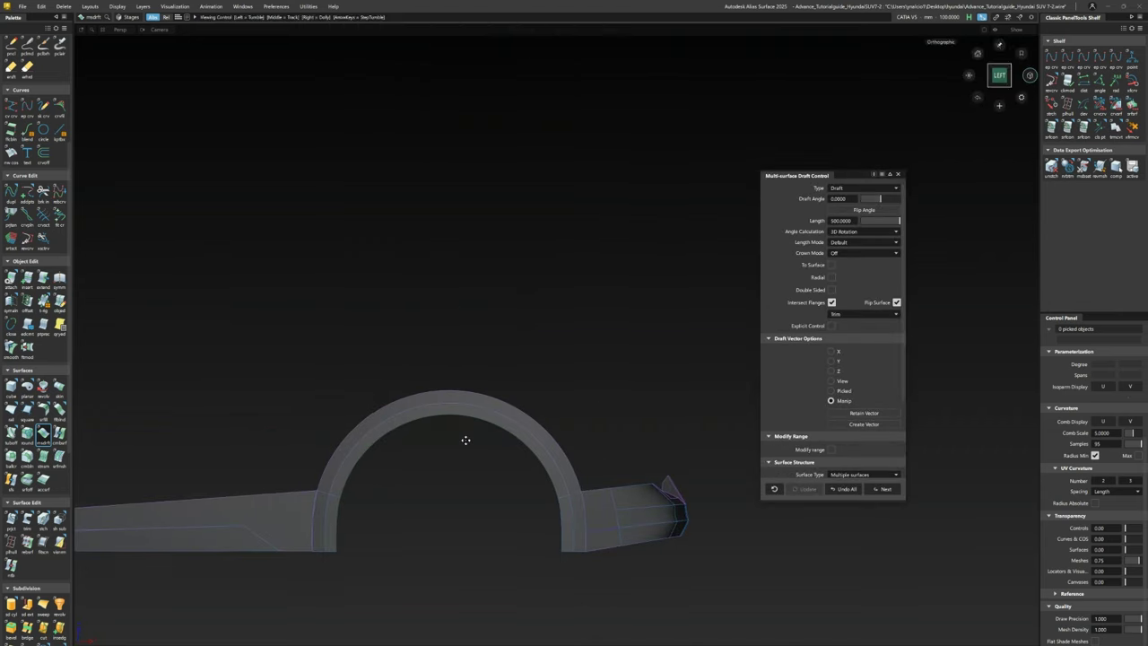
click(34, 473)
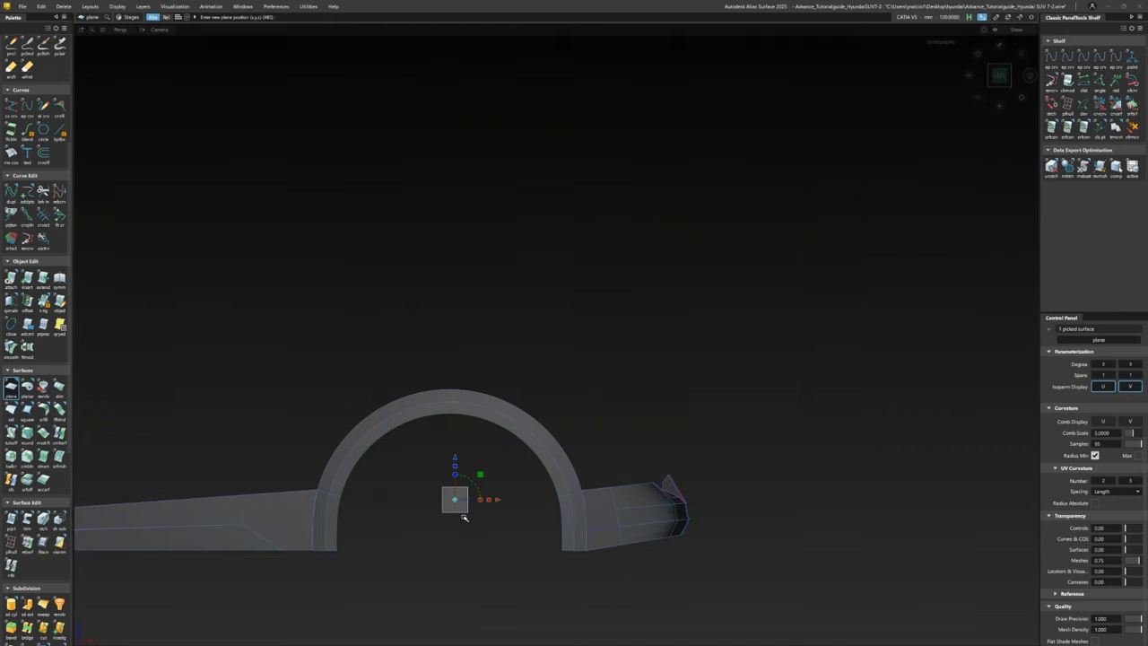
drag(489, 590, 661, 334)
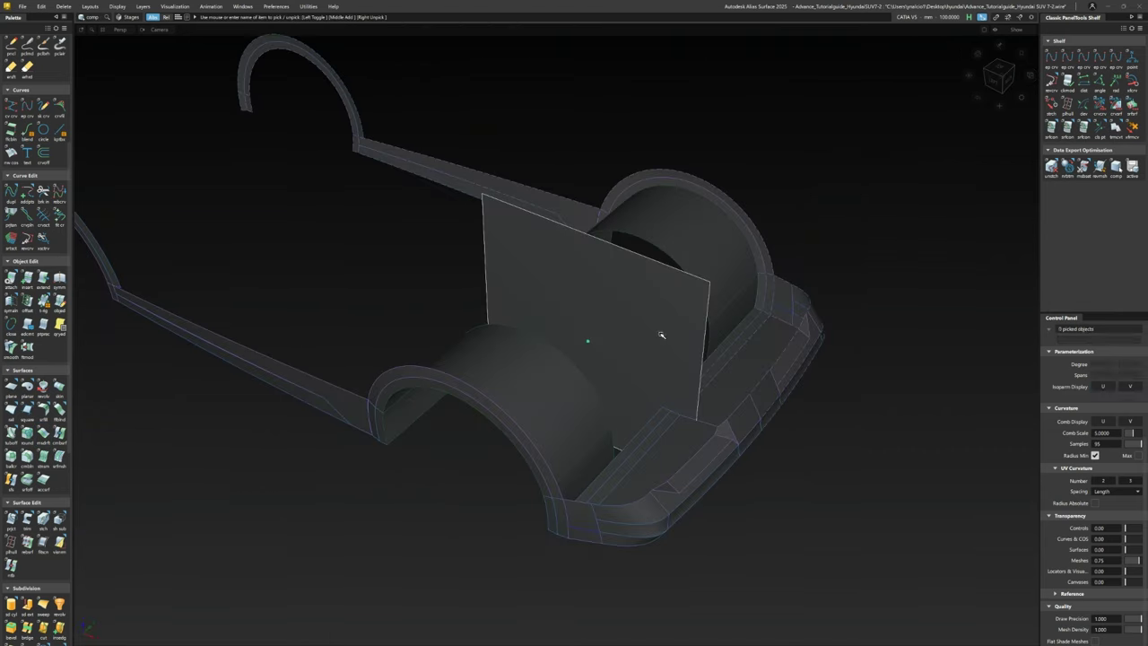
Step: Close the rear wheel housing's inner end by trimming the vertical plane to the housing's arch outline
drag(889, 381, 807, 436)
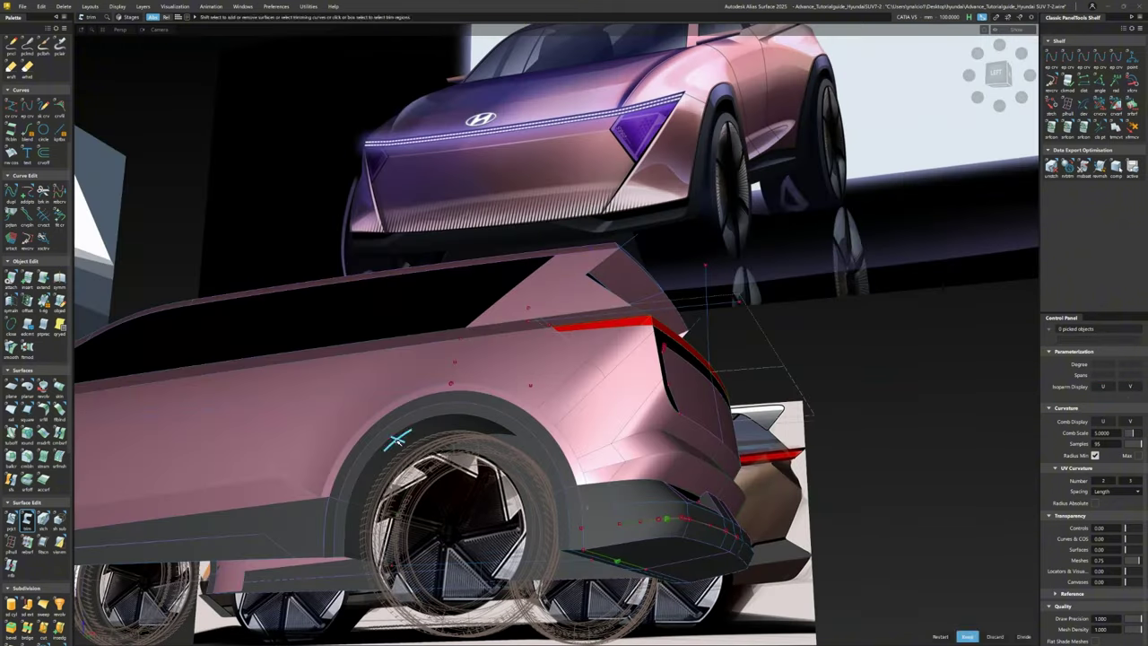
alt+shift+drag(358, 523, 553, 518)
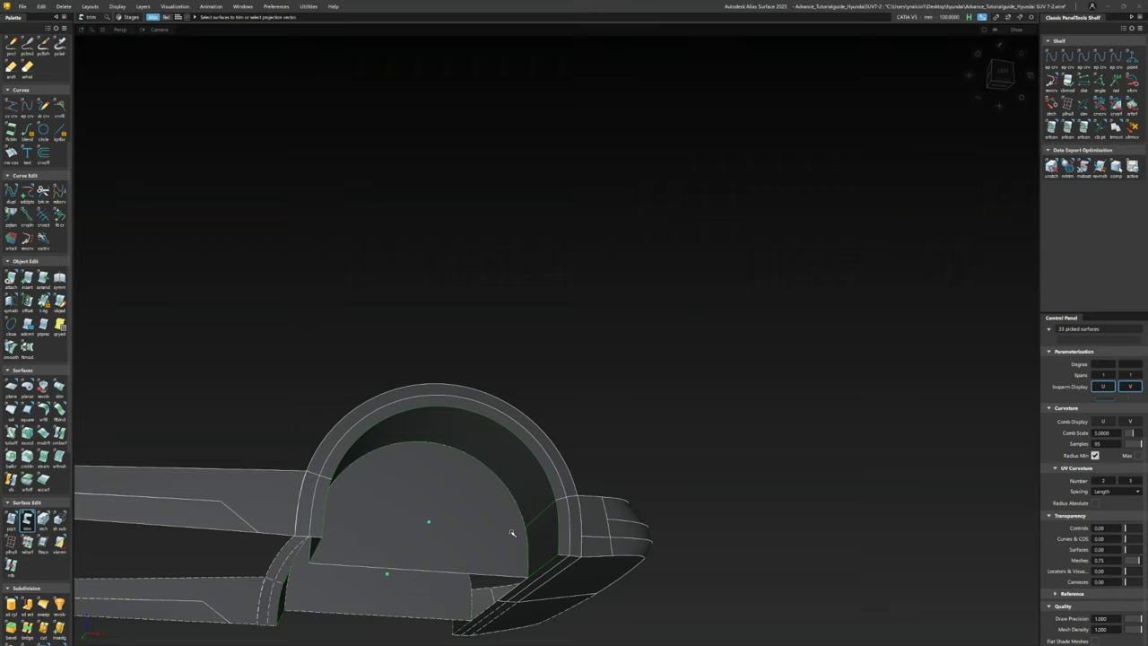
alt+shift+drag(425, 528, 603, 354)
Step: Orient the normals of the lower cladding and wheel housing surfaces consistently outward, and check the body's surface orientation
drag(812, 342, 484, 538)
mouse_move(615, 384)
ctrl+shift+mouse_down()
mouse_move(615, 430)
mouse_move(382, 489)
ctrl+shift+mouse_up()
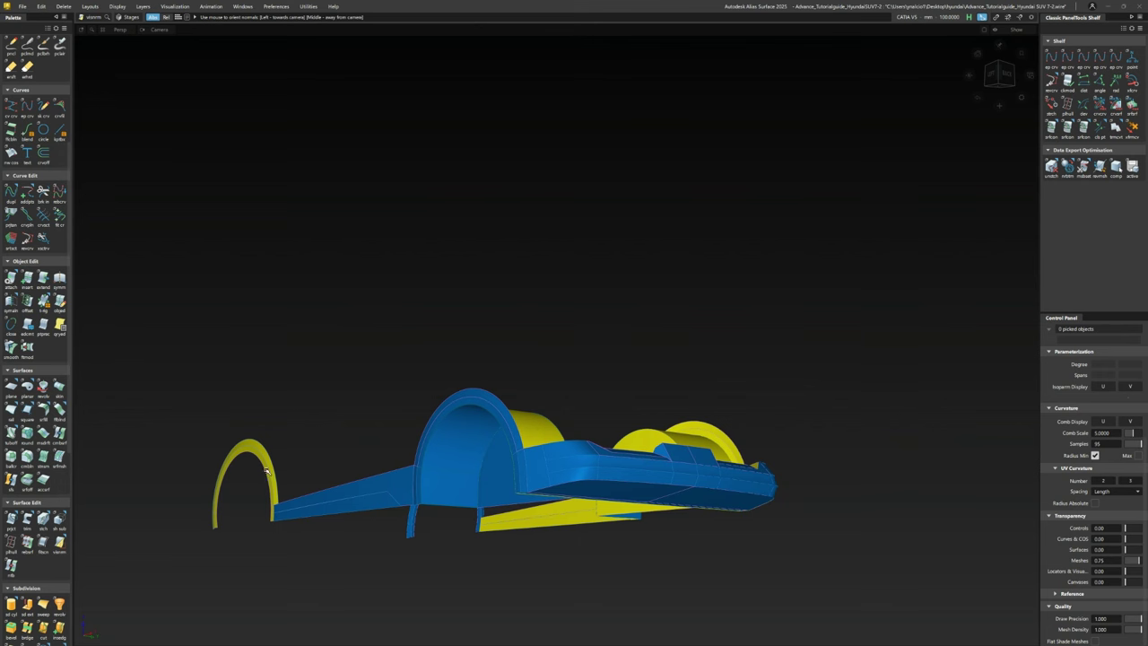
alt+shift+drag(251, 520, 538, 487)
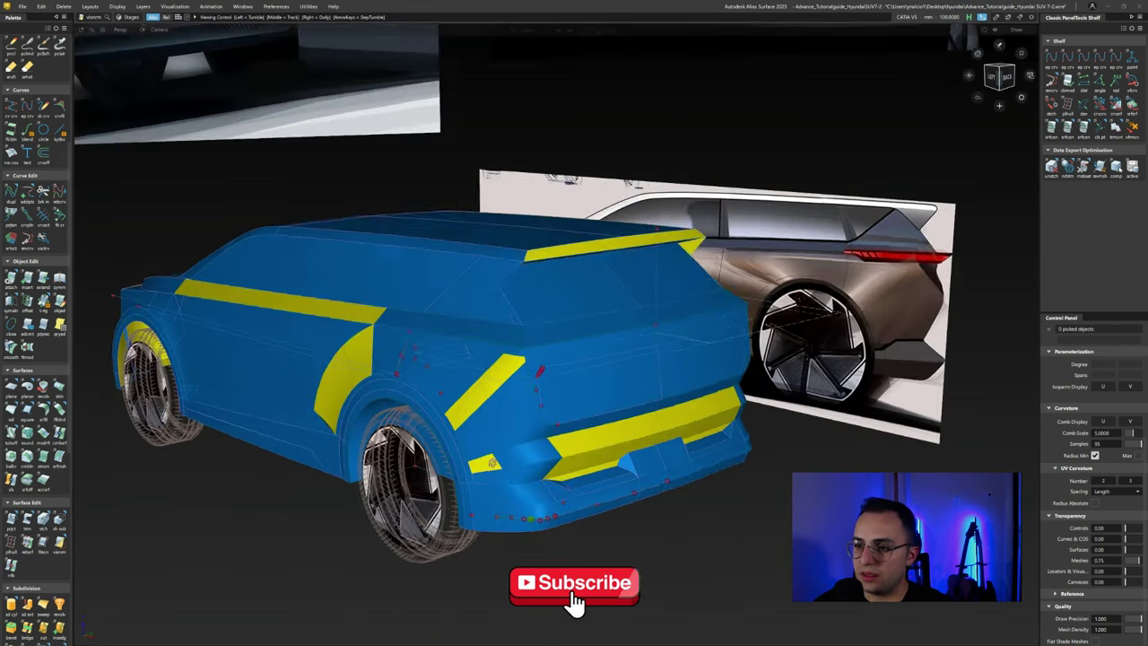
alt+shift+drag(538, 466, 490, 432)
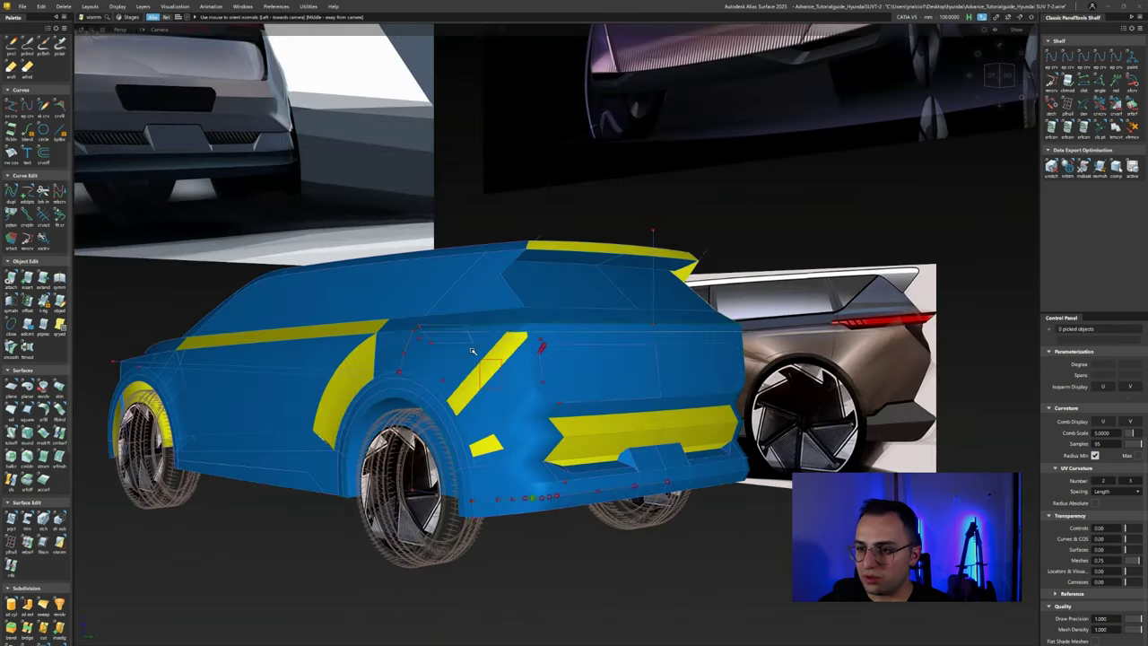
Step: Compare the shaded rear bumper and cladding with the reference images from a rear three-quarter view
mouse_move(580, 299)
alt+shift+mouse_down()
mouse_move(622, 303)
mouse_move(748, 458)
mouse_move(397, 584)
alt+shift+mouse_up()
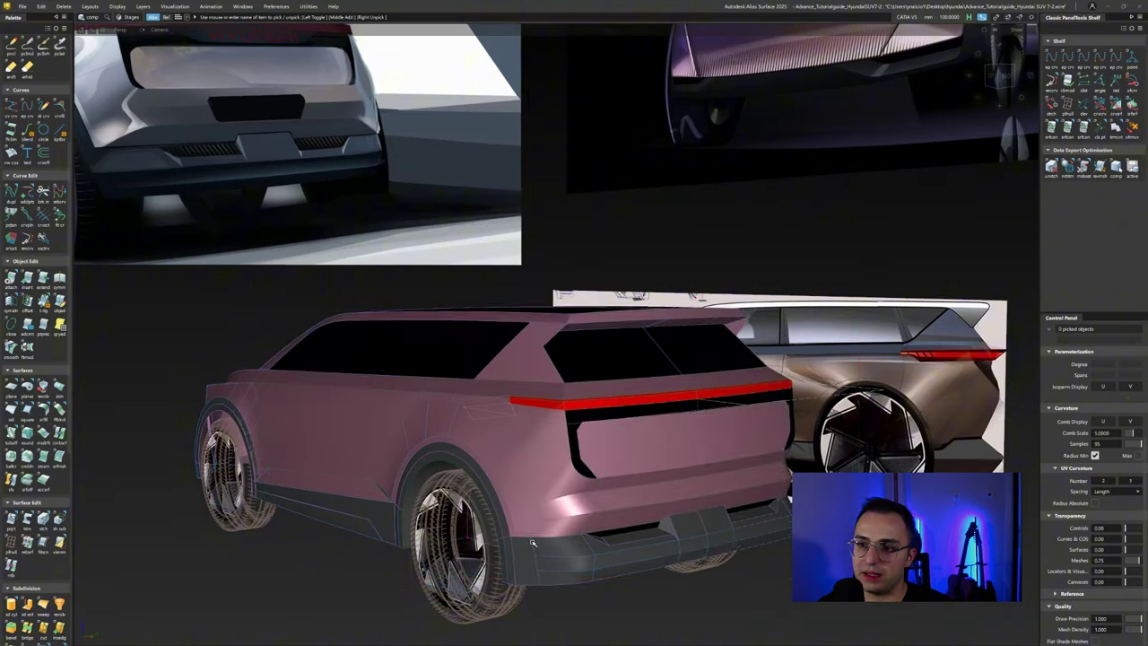
mouse_move(538, 493)
alt+shift+mouse_down()
mouse_move(628, 430)
mouse_move(781, 365)
alt+shift+mouse_up()
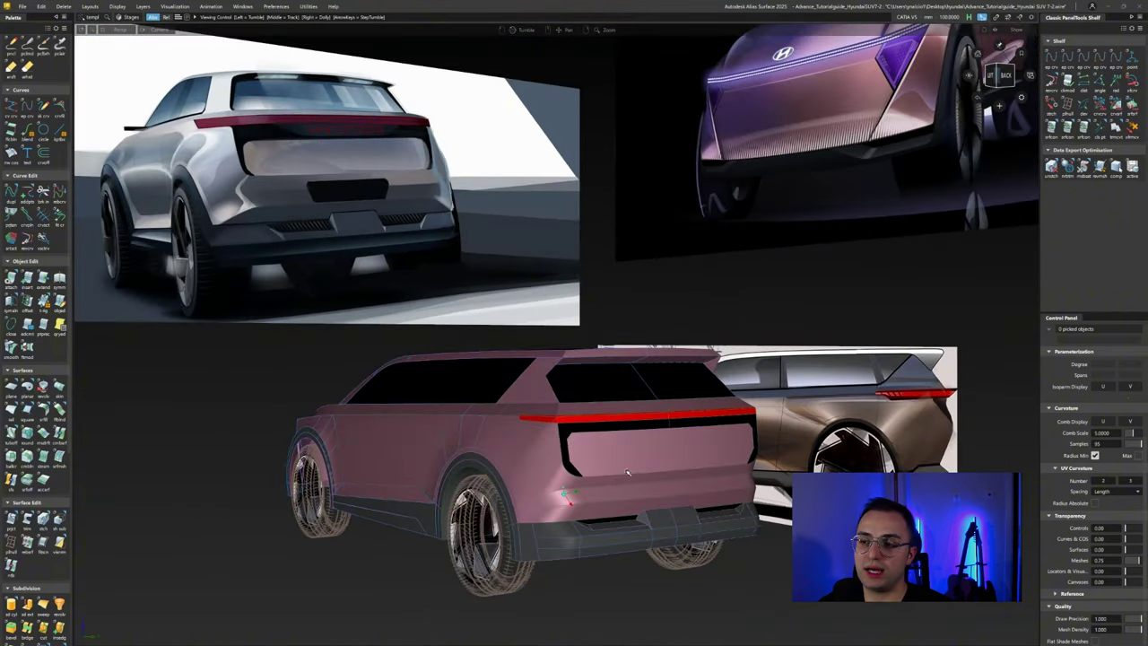
alt+shift+drag(628, 473, 561, 468)
mouse_move(570, 510)
alt+shift+right_down()
mouse_move(593, 485)
mouse_move(556, 516)
alt+shift+right_up()
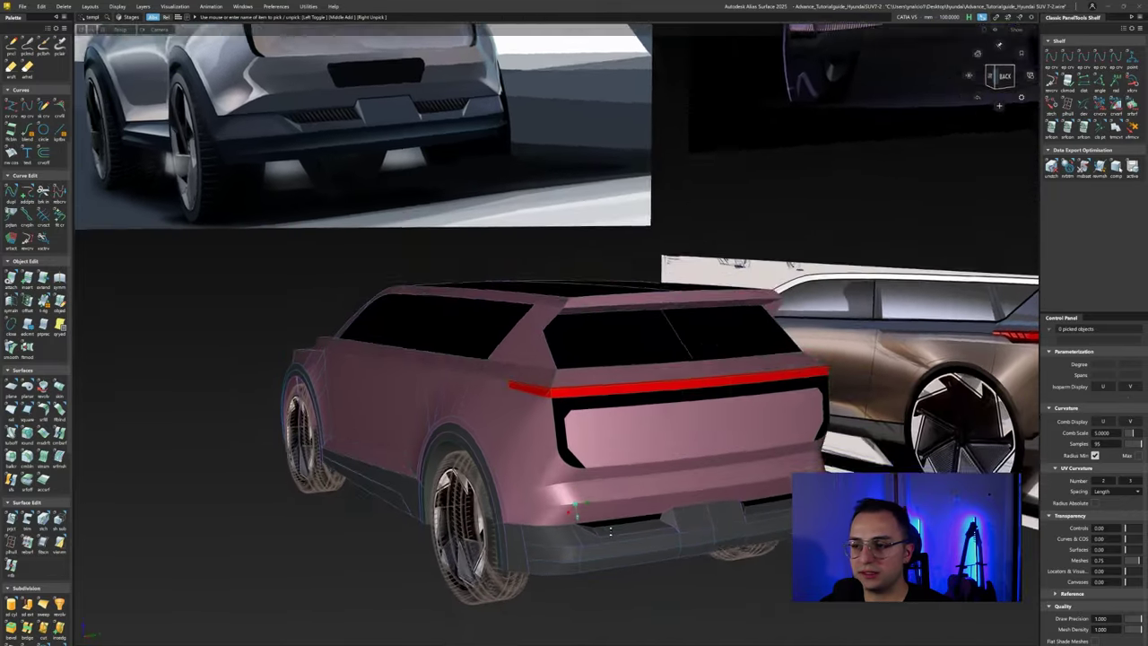